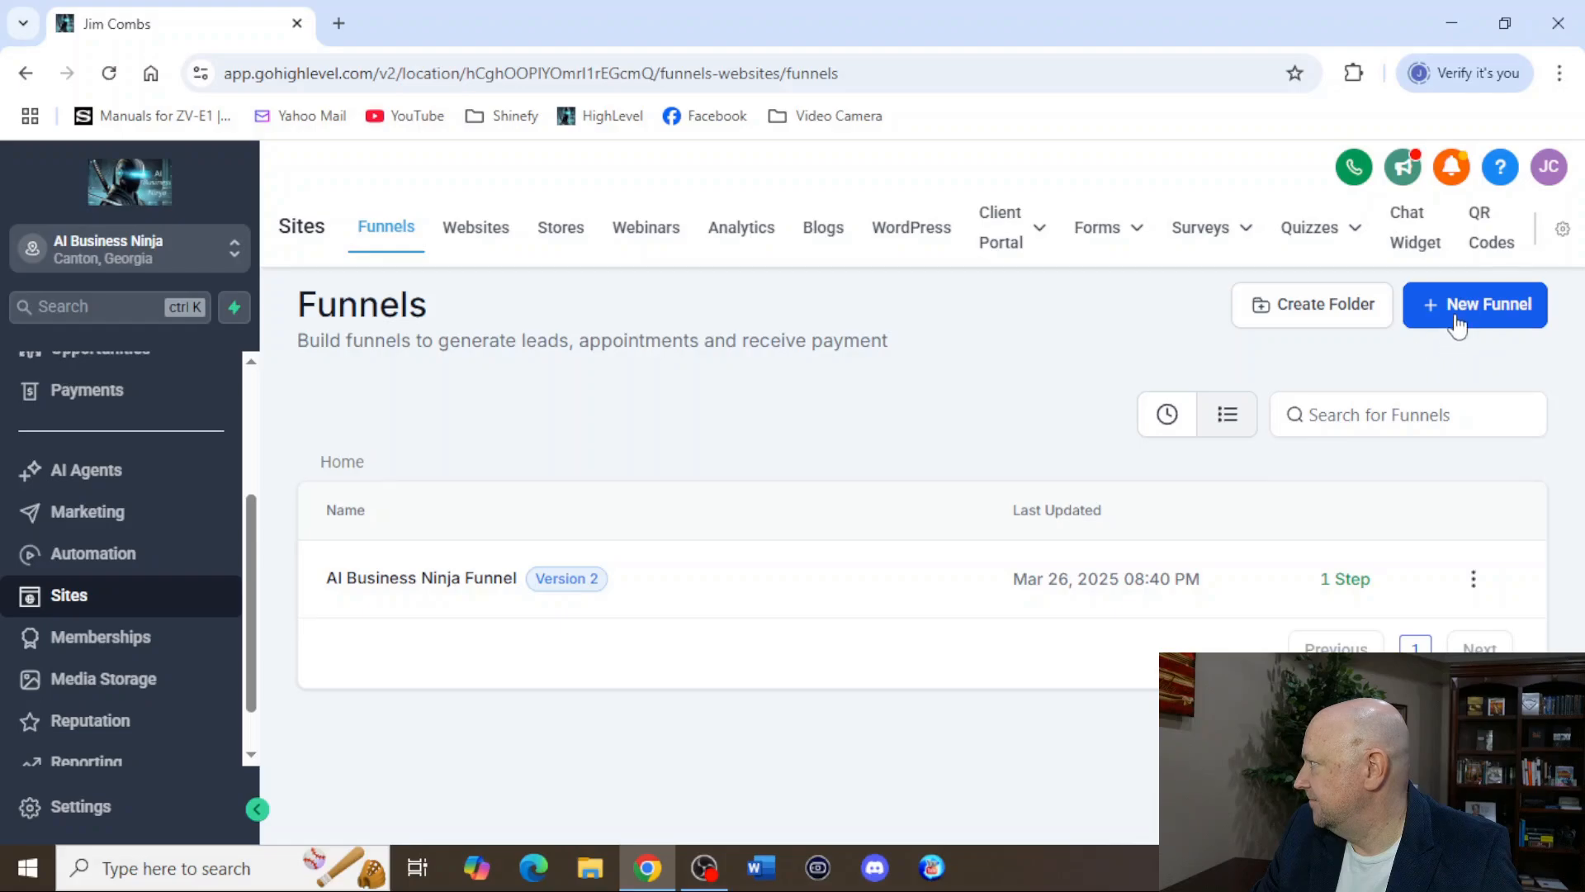
# Create a new funnel from blank named "Awesome page".
pyautogui.click(467, 588)
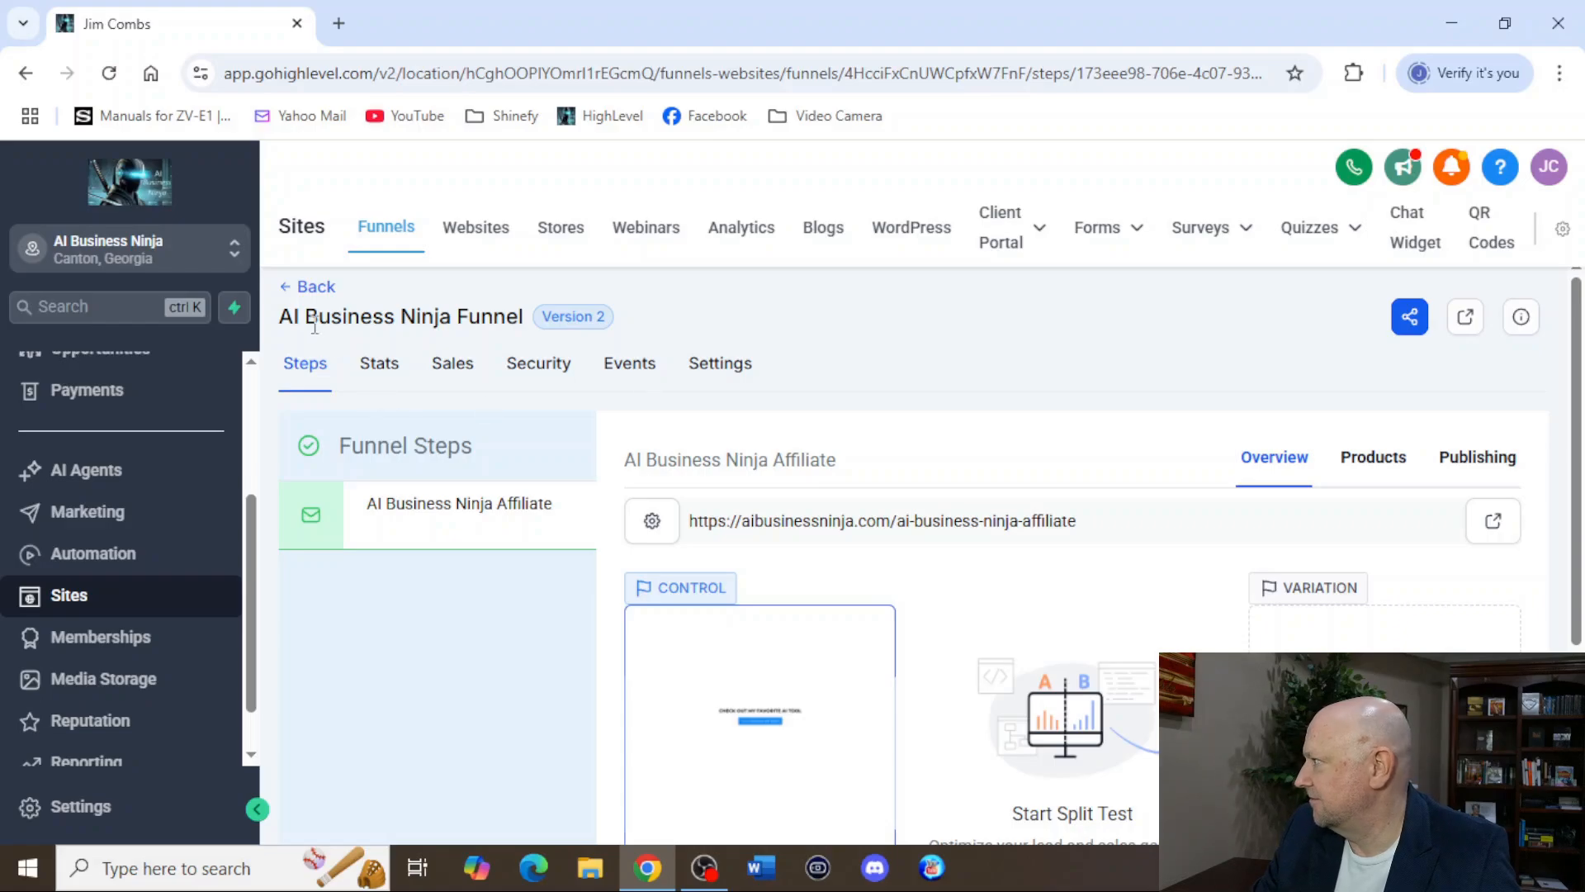
pyautogui.click(310, 287)
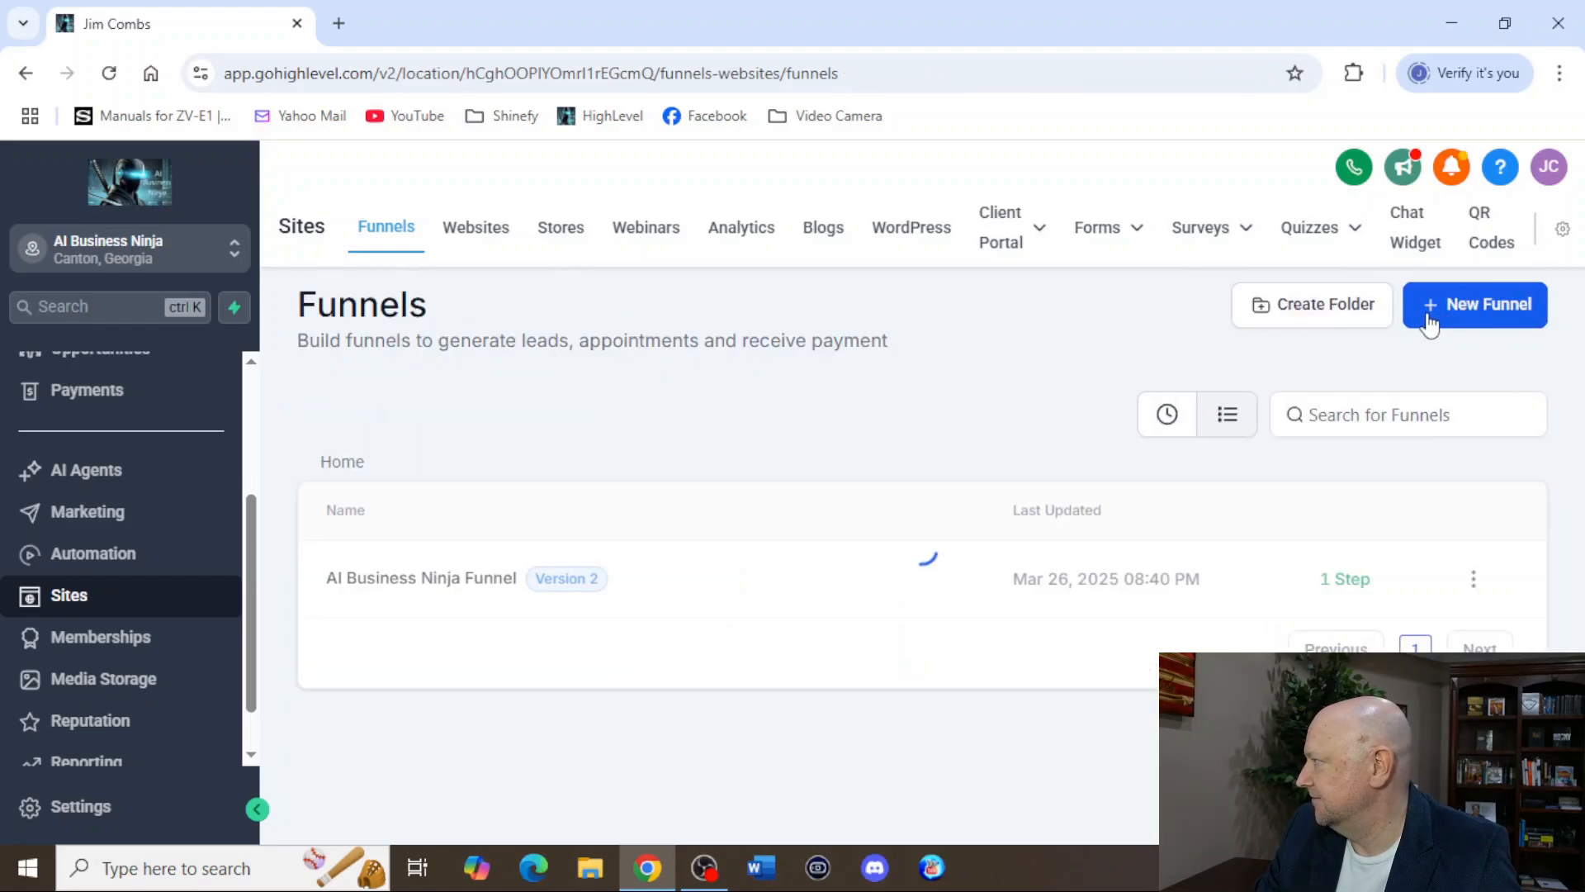
pyautogui.click(1432, 314)
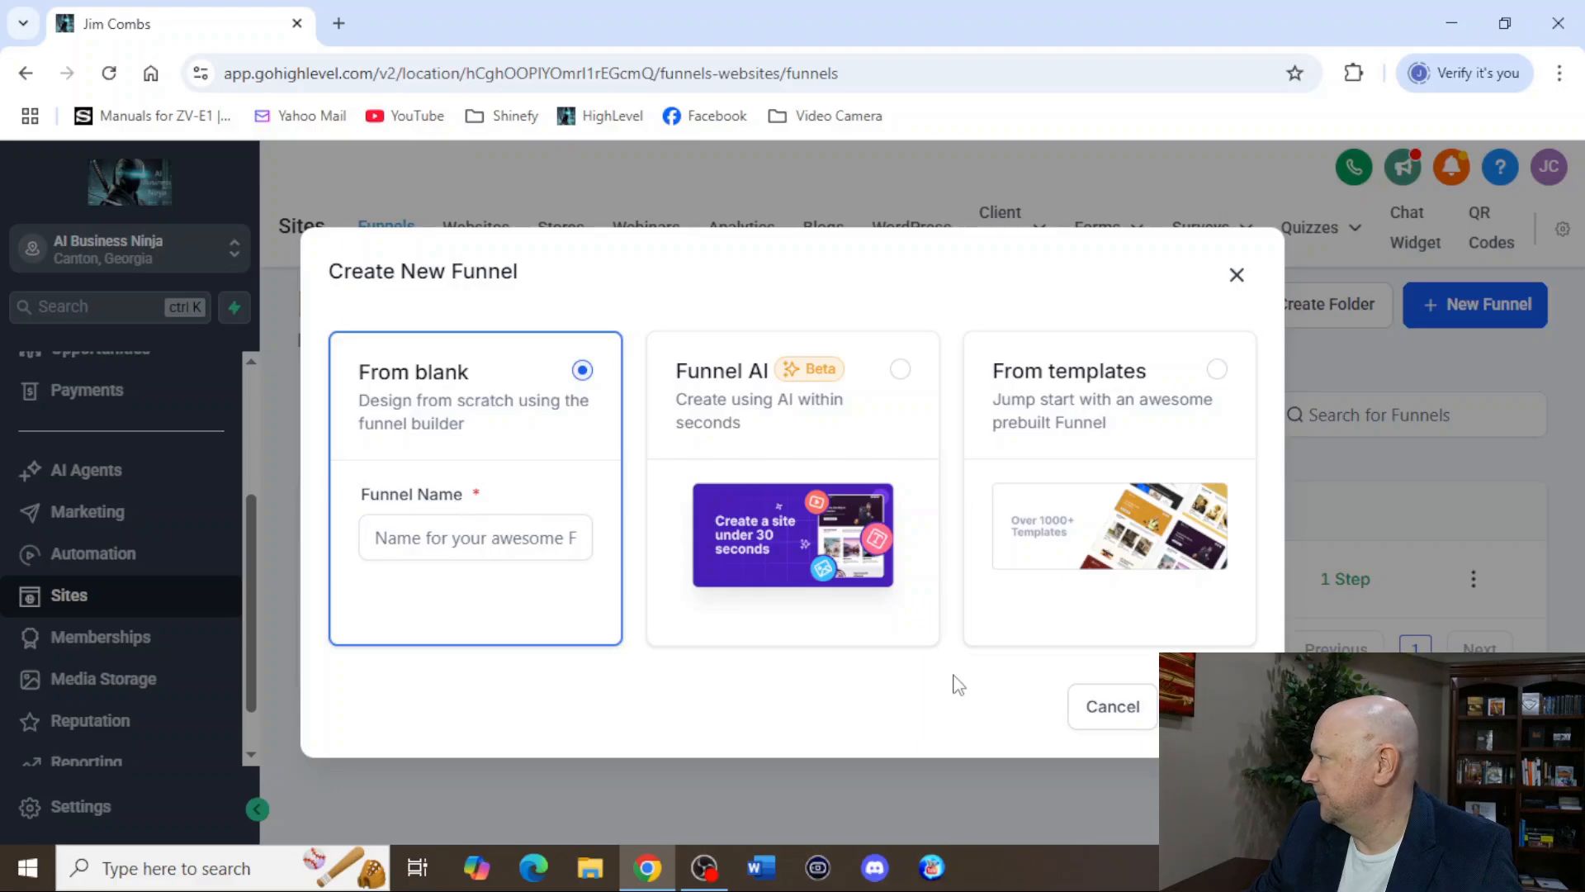
pyautogui.click(450, 541)
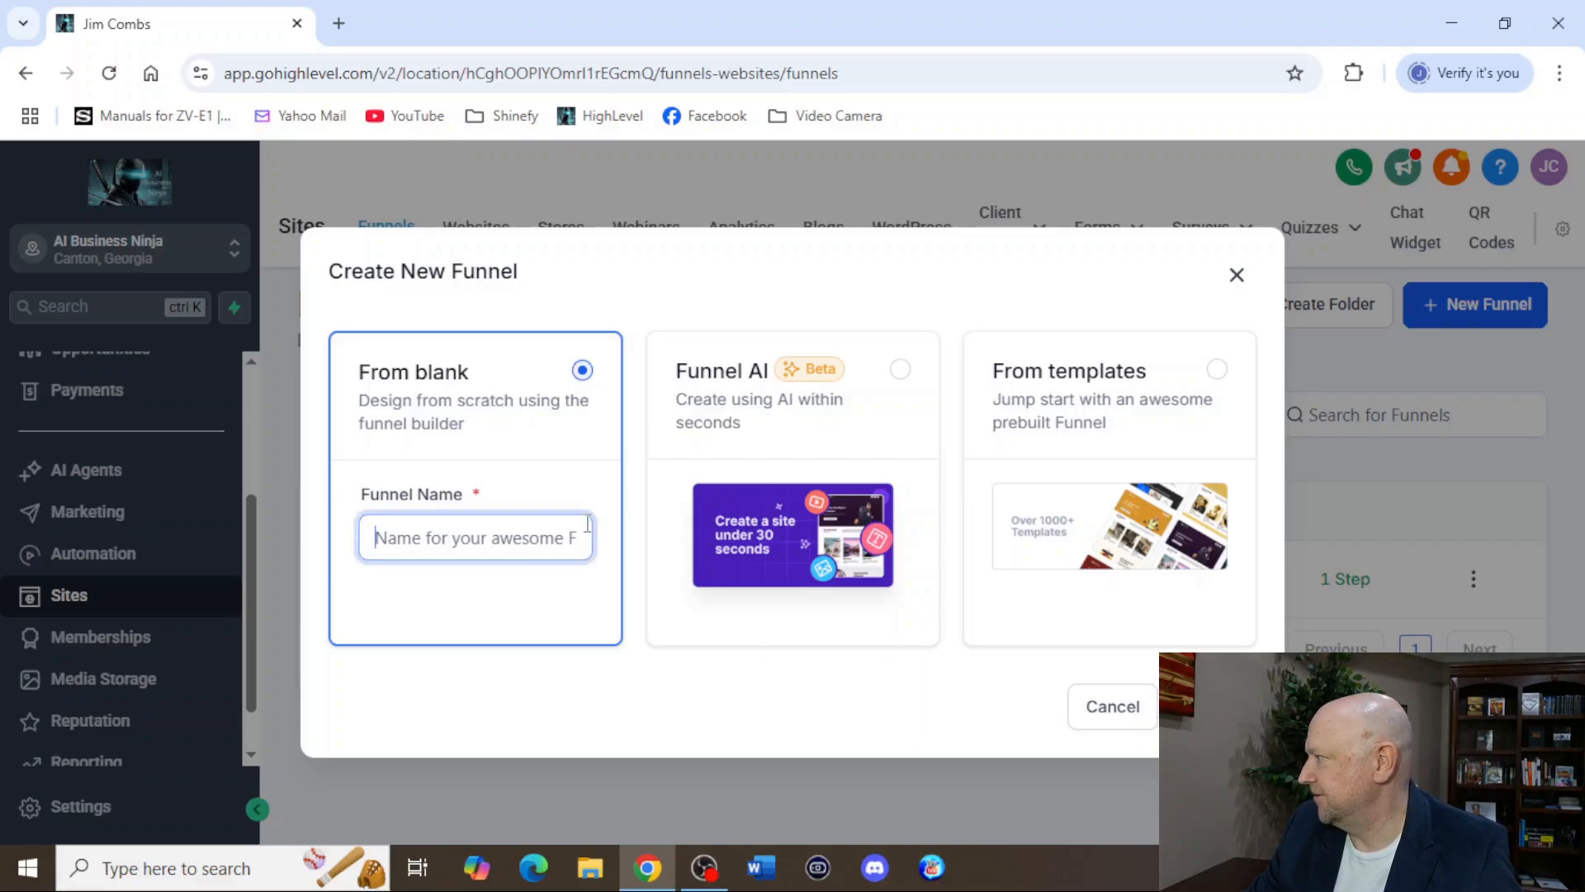
pyautogui.write('Awesome page')
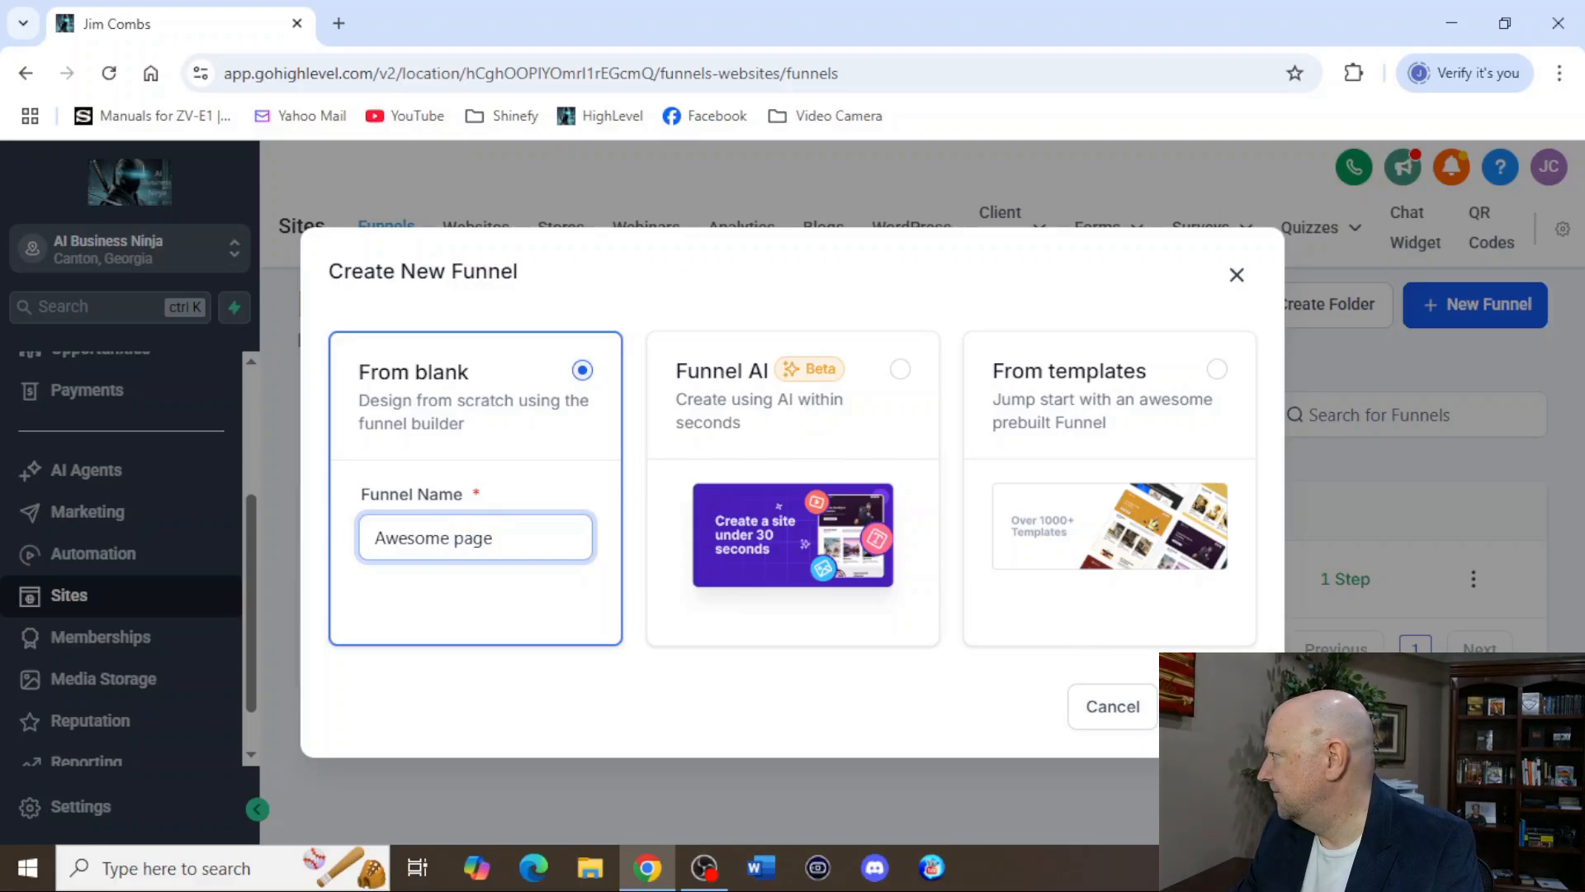
pyautogui.click(1213, 707)
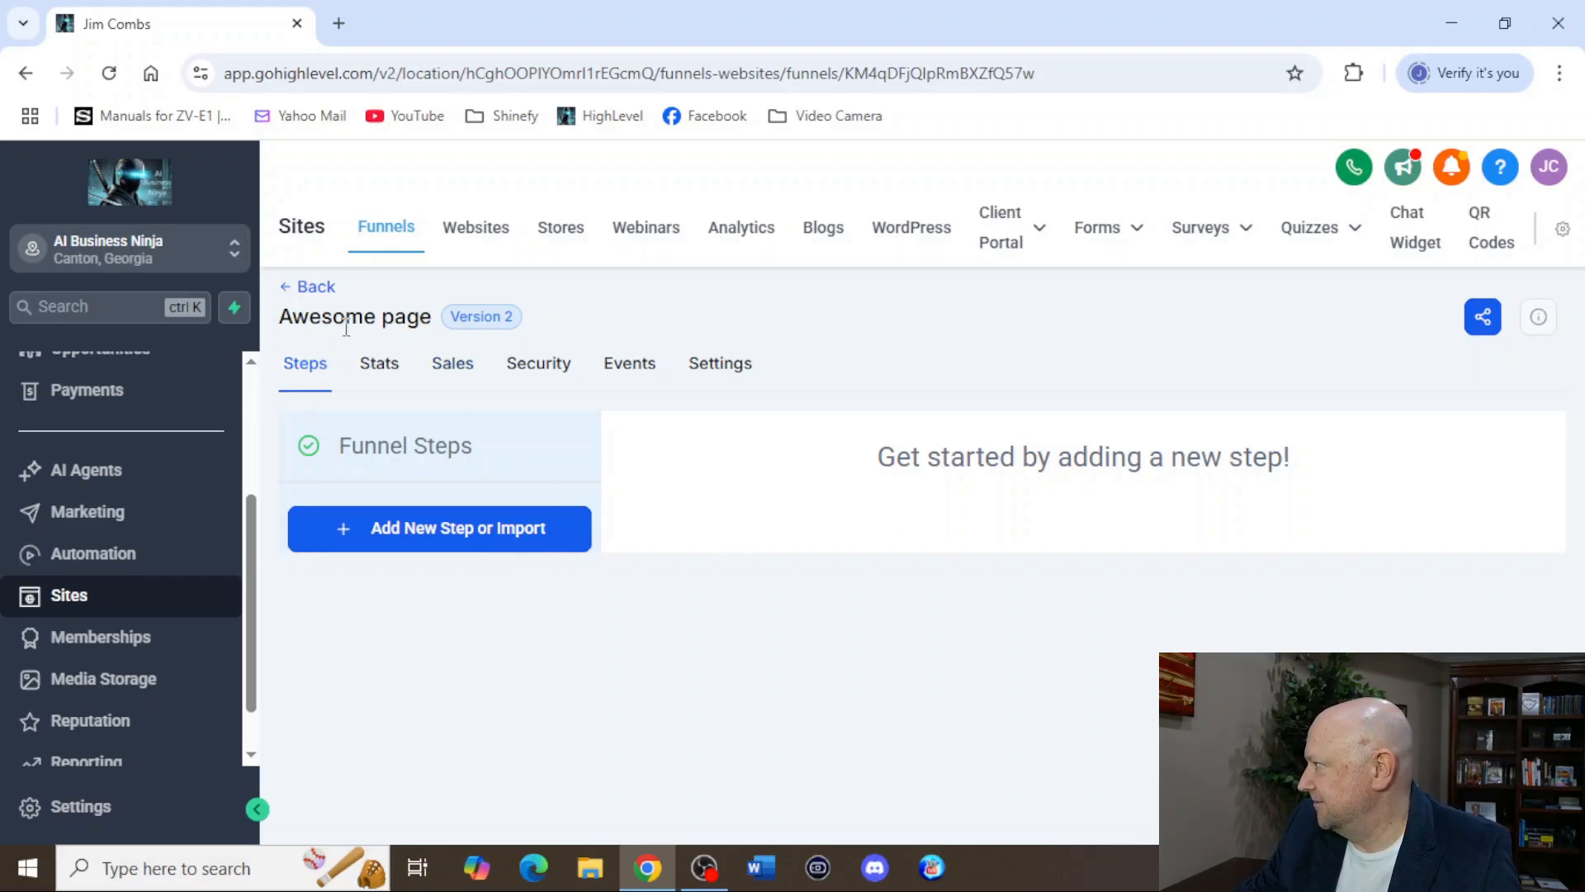
# Add a new step to the funnel with the page name "Awesome Funnel".
pyautogui.click(400, 543)
pyautogui.click(701, 378)
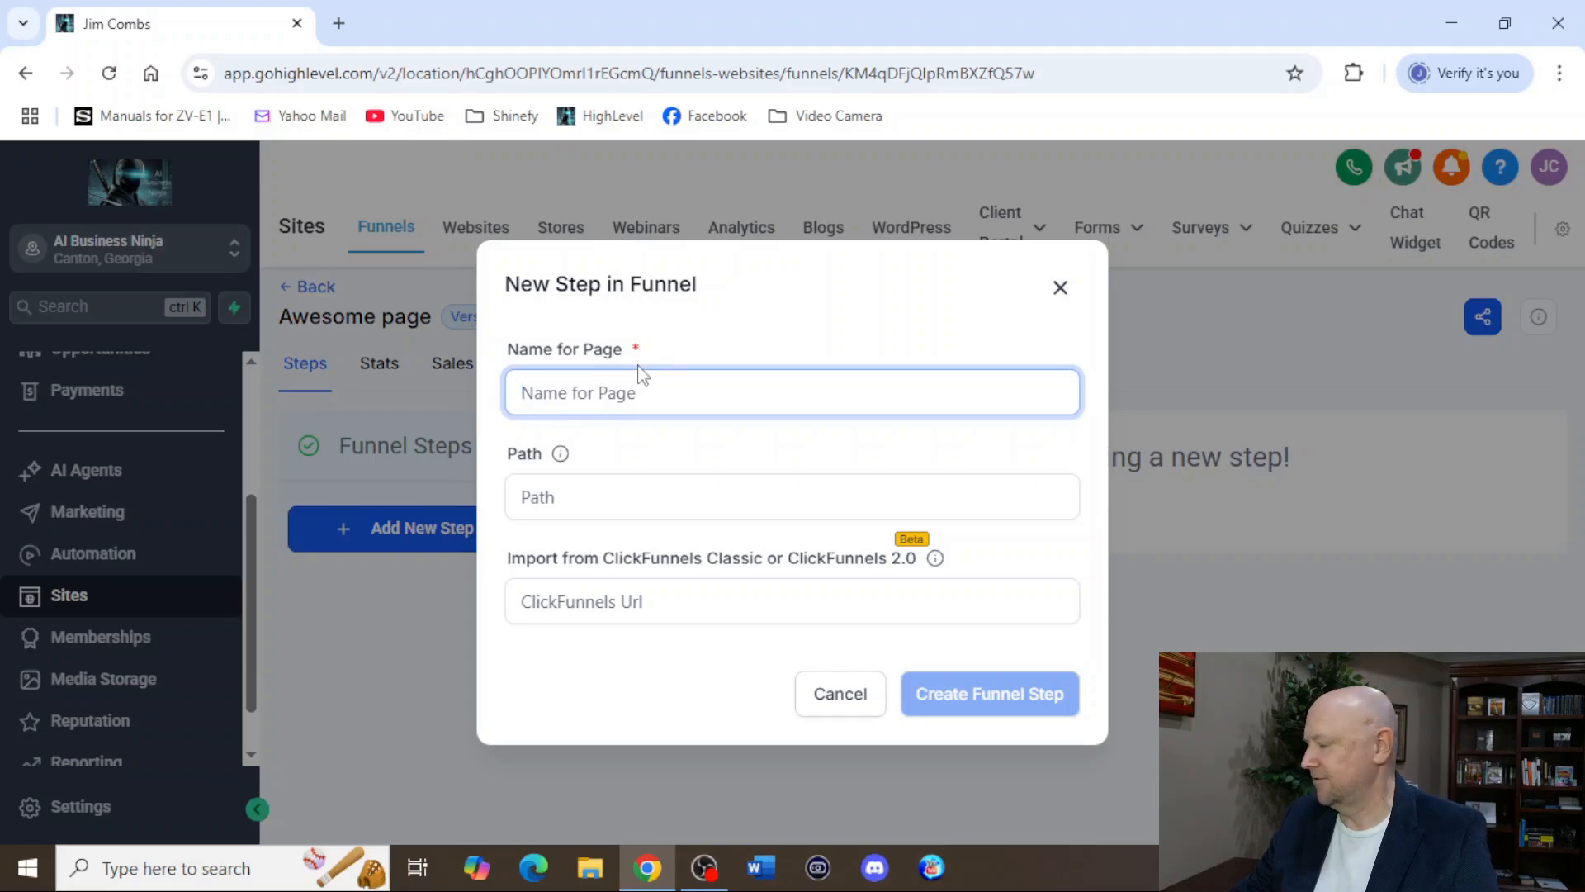
pyautogui.write('Aw')
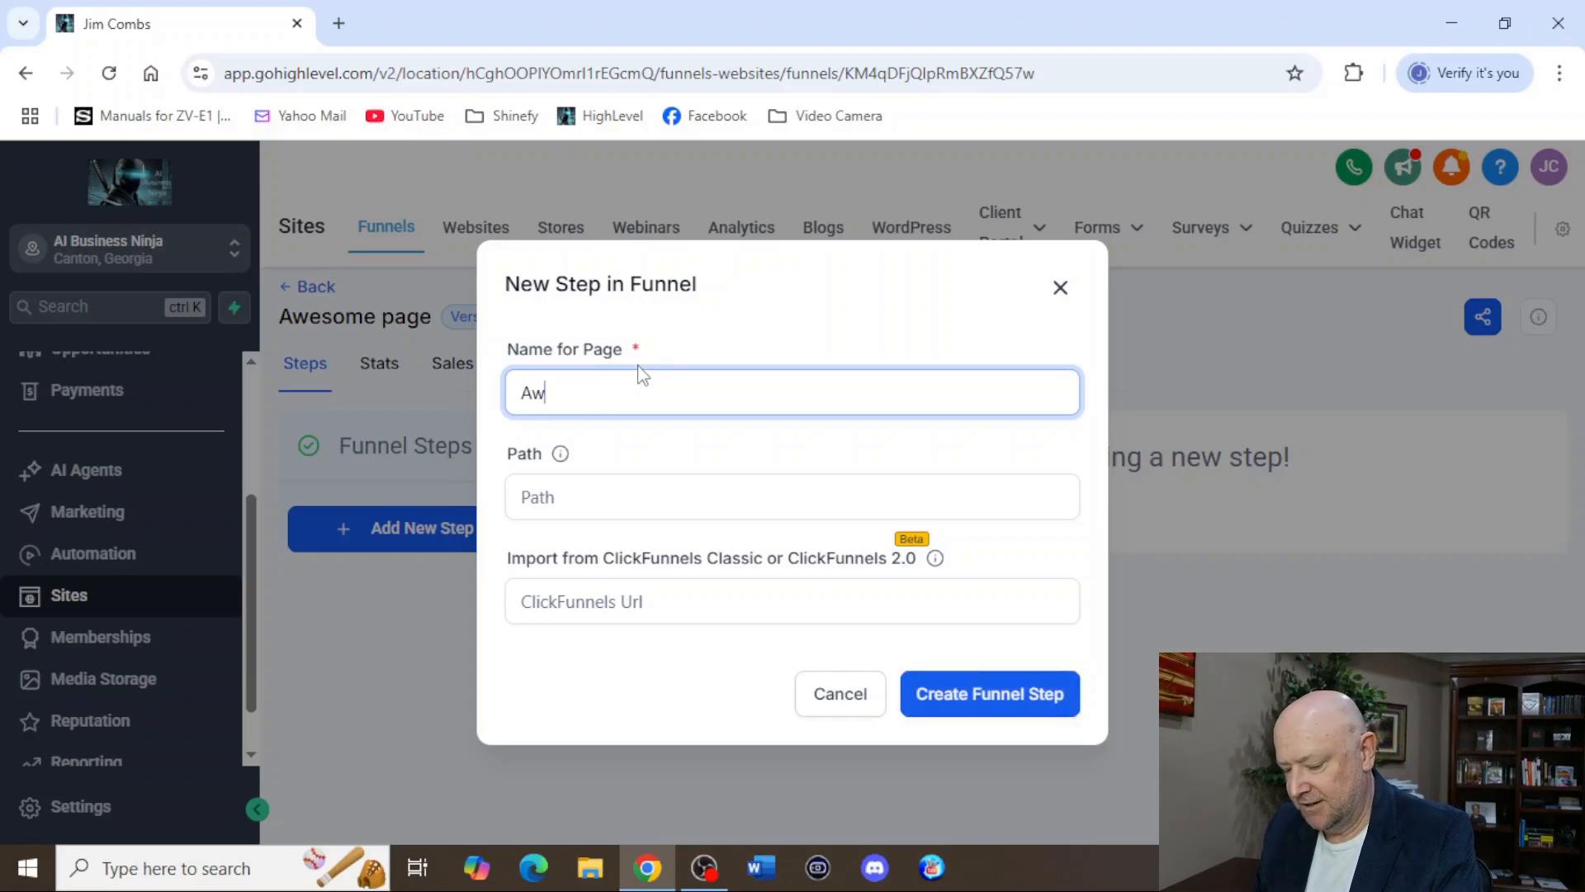
pyautogui.write('esome Page')
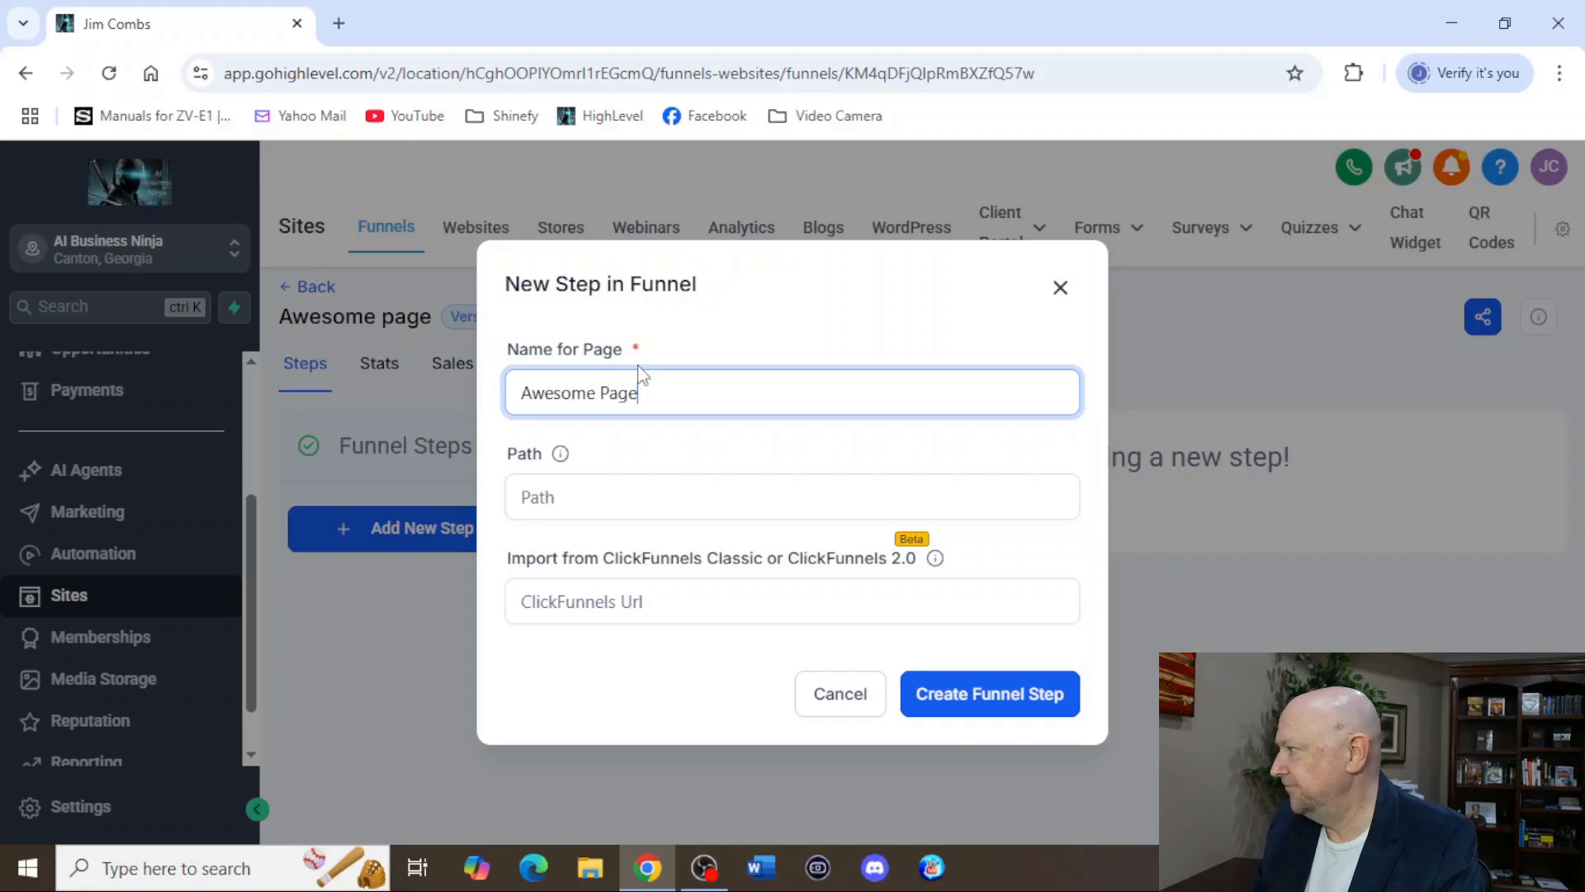
pyautogui.press('BackSpace')
pyautogui.press('BackSpace')
pyautogui.press('BackSpace')
pyautogui.press('BackSpace')
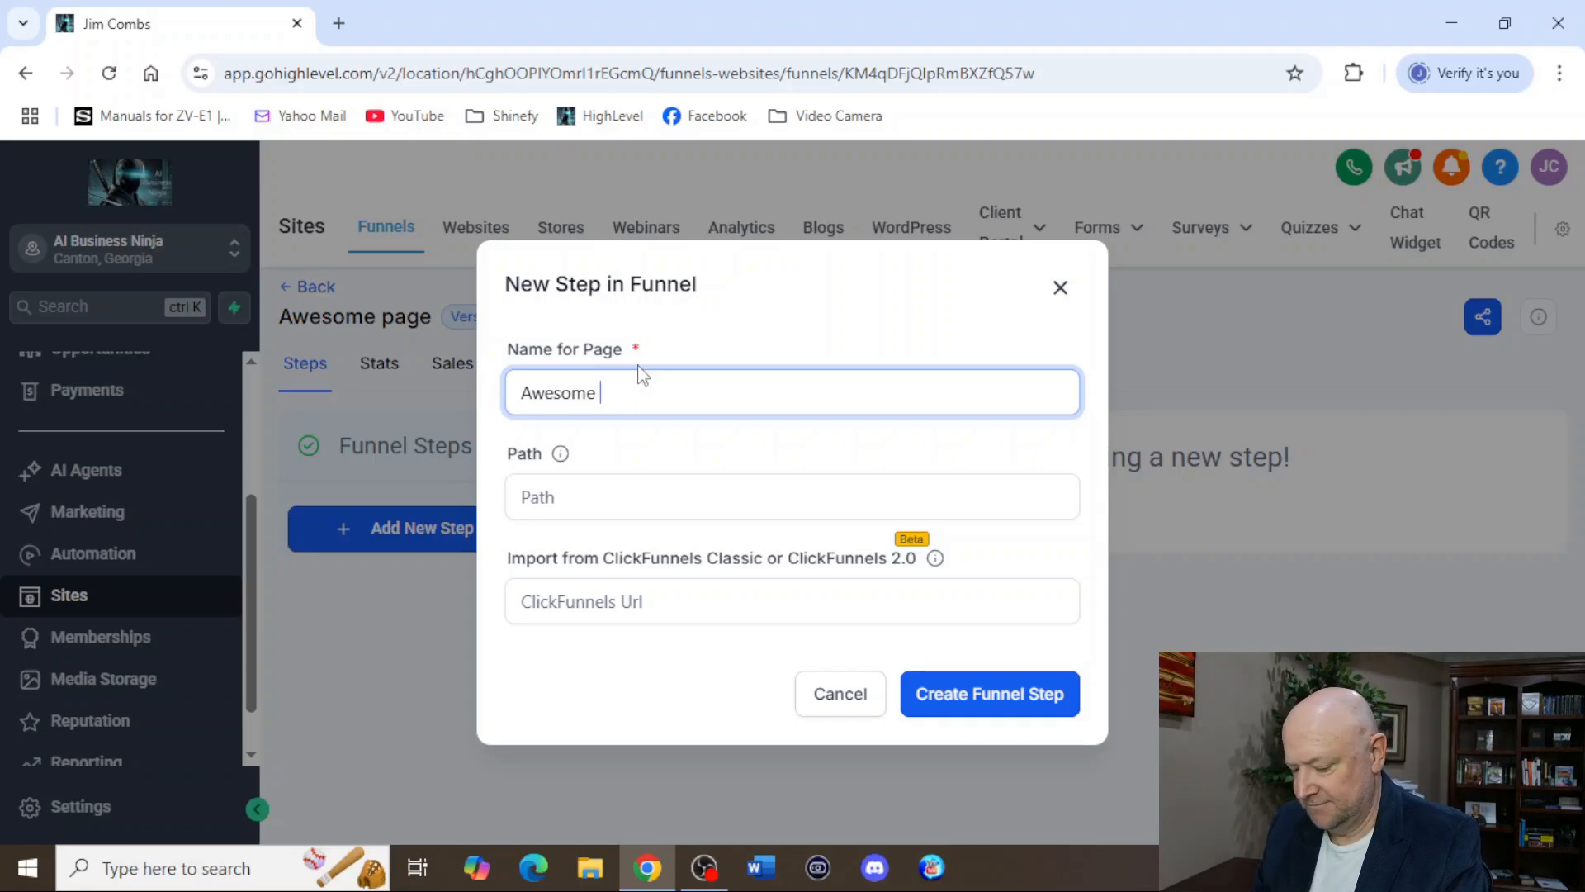
pyautogui.write('Funnel')
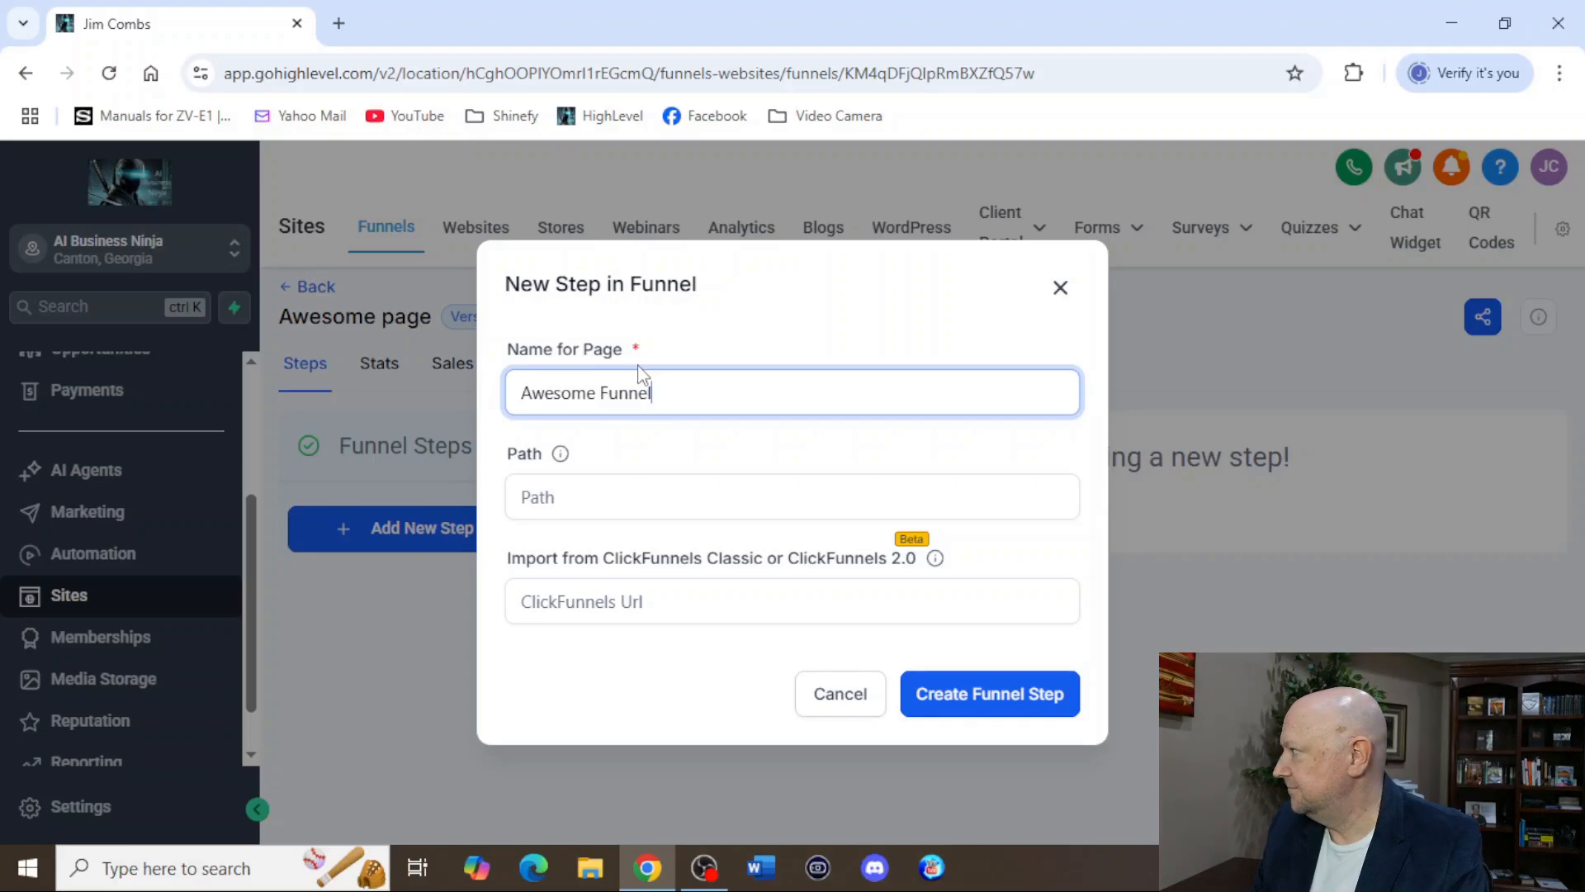
pyautogui.click(952, 697)
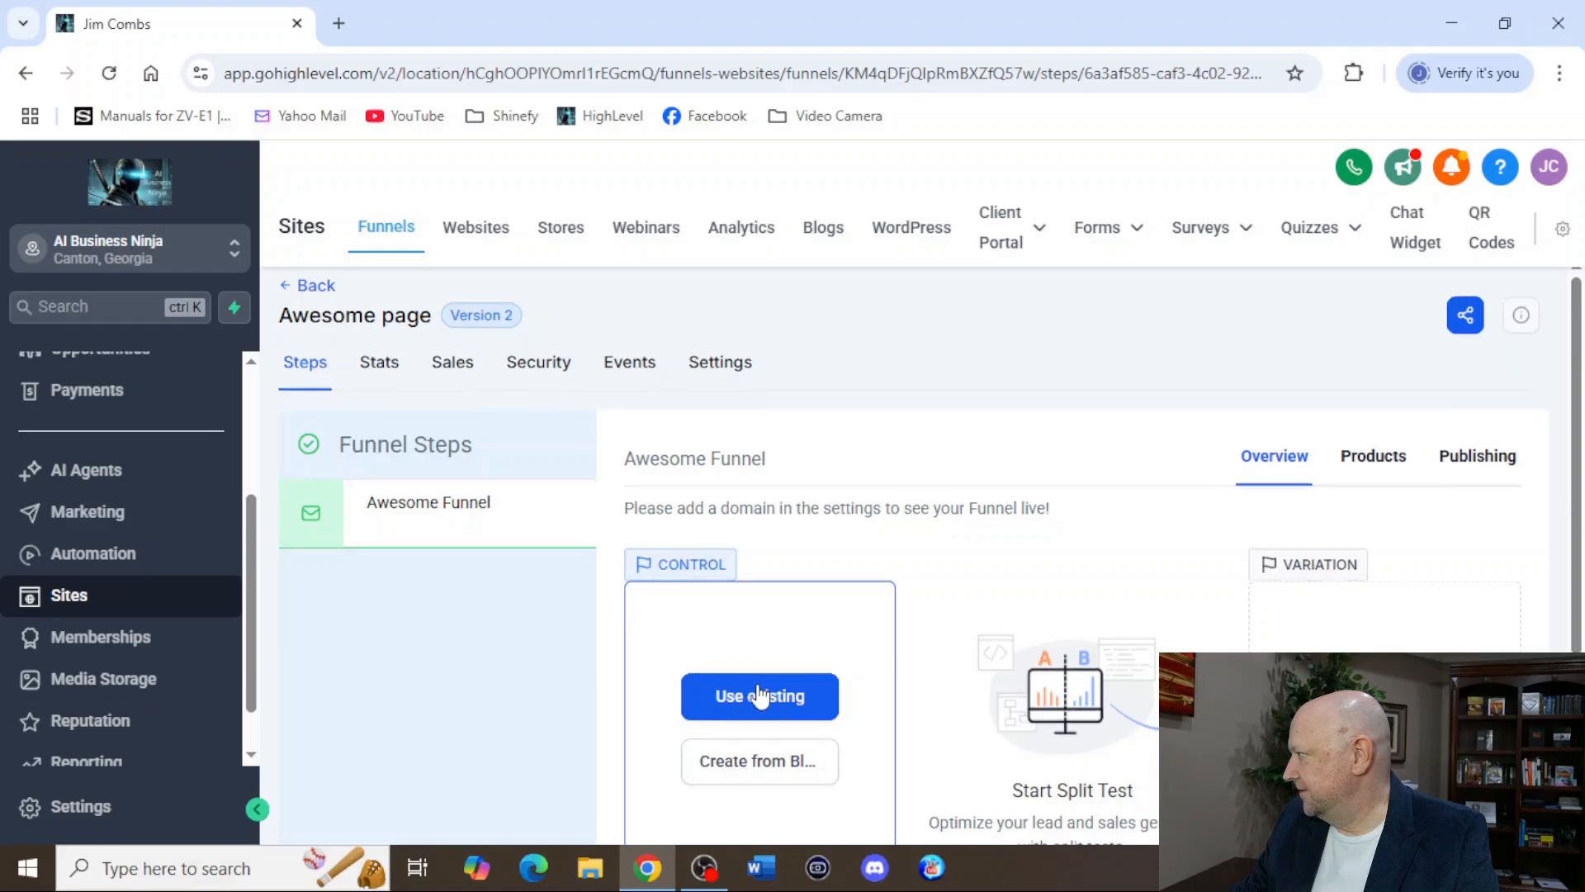
# Open the Awesome Funnel step's control page for editing and add a full-width section to the blank canvas.
pyautogui.scroll(-3, 761, 695)
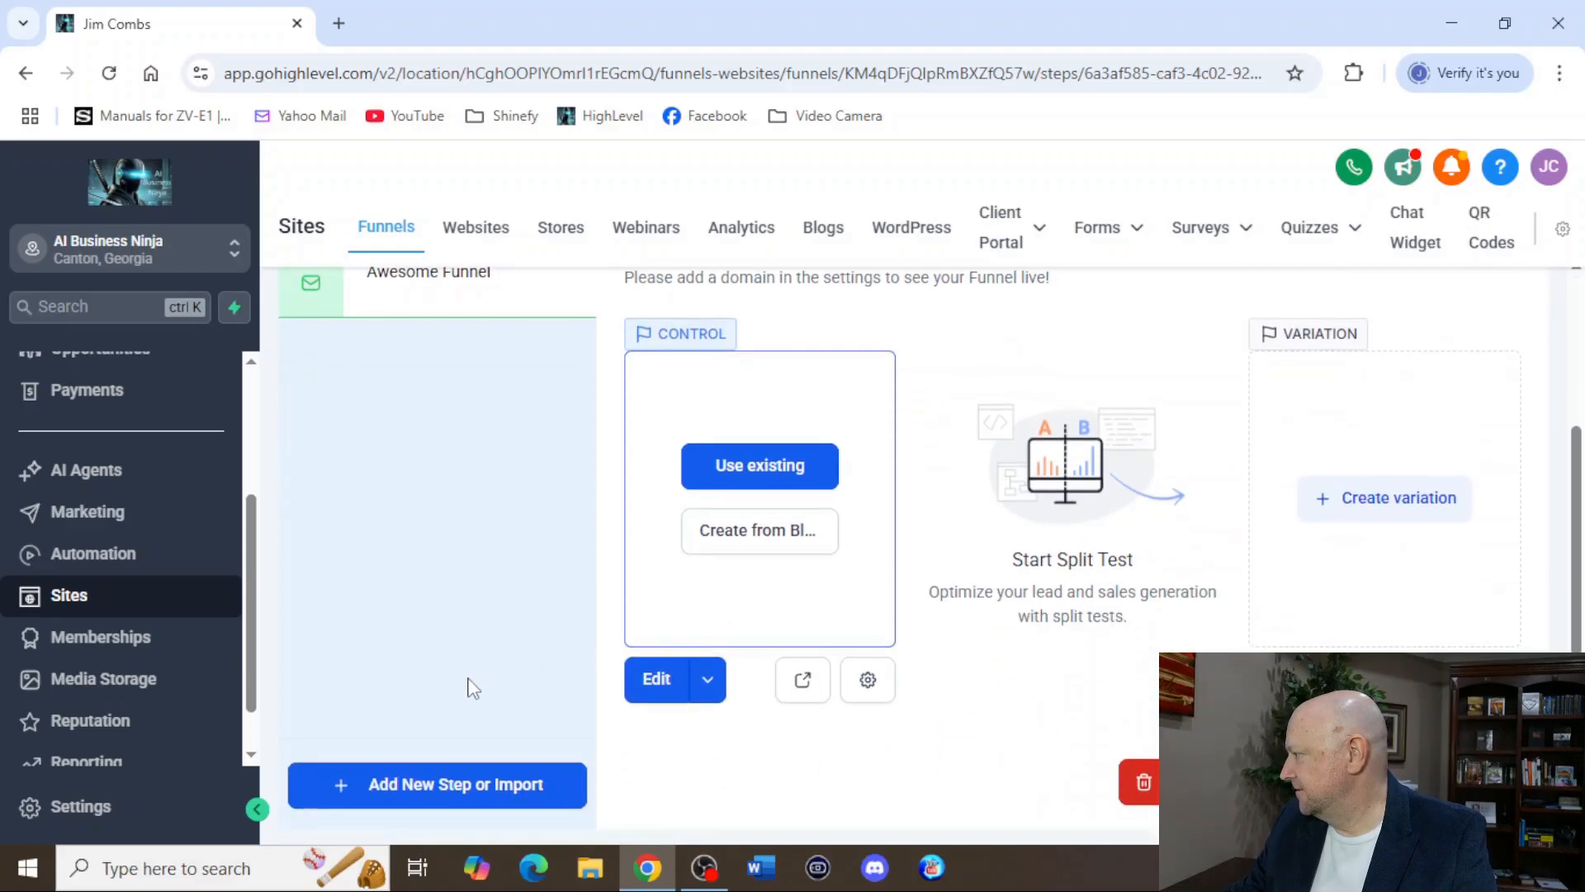
pyautogui.scroll(3, 512, 673)
pyautogui.scroll(-3, 666, 663)
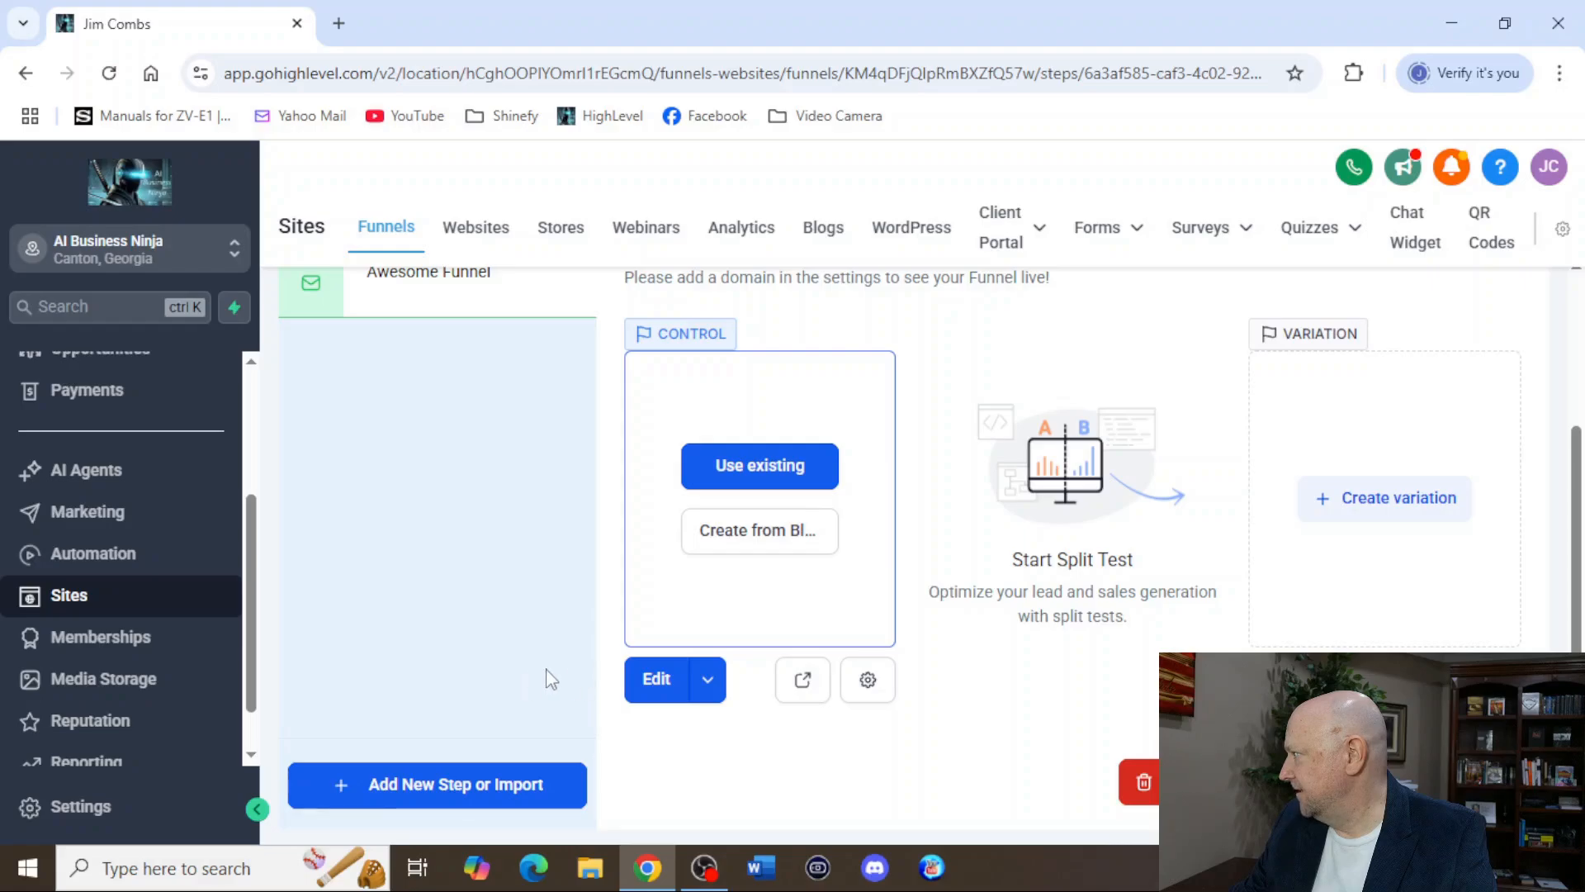
pyautogui.click(658, 683)
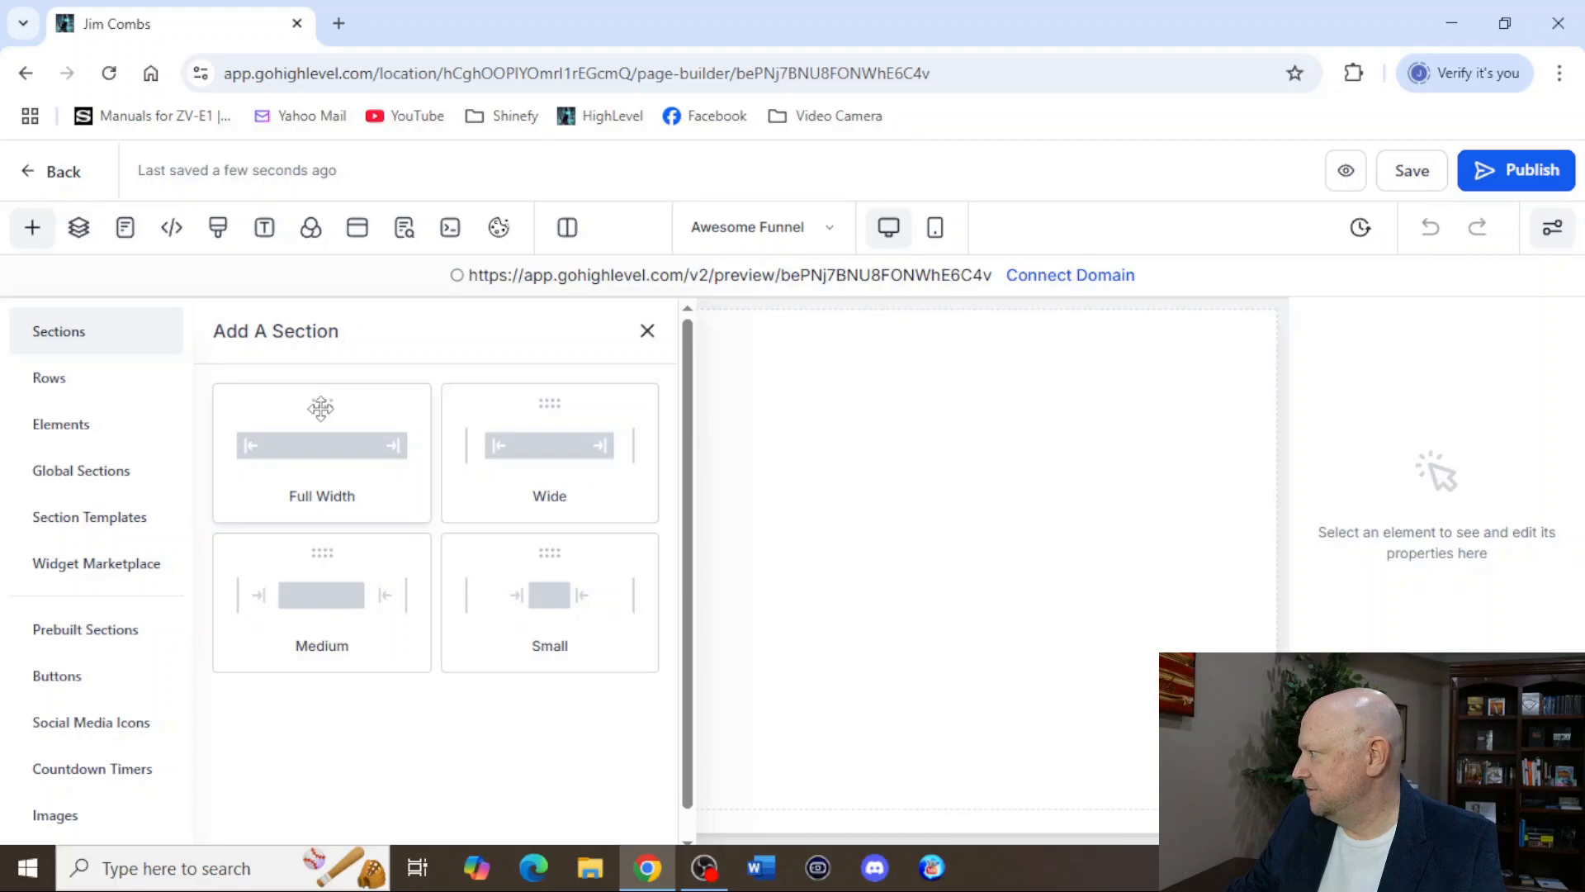
pyautogui.click(322, 405)
pyautogui.moveTo(323, 405); pyautogui.dragTo(793, 403)
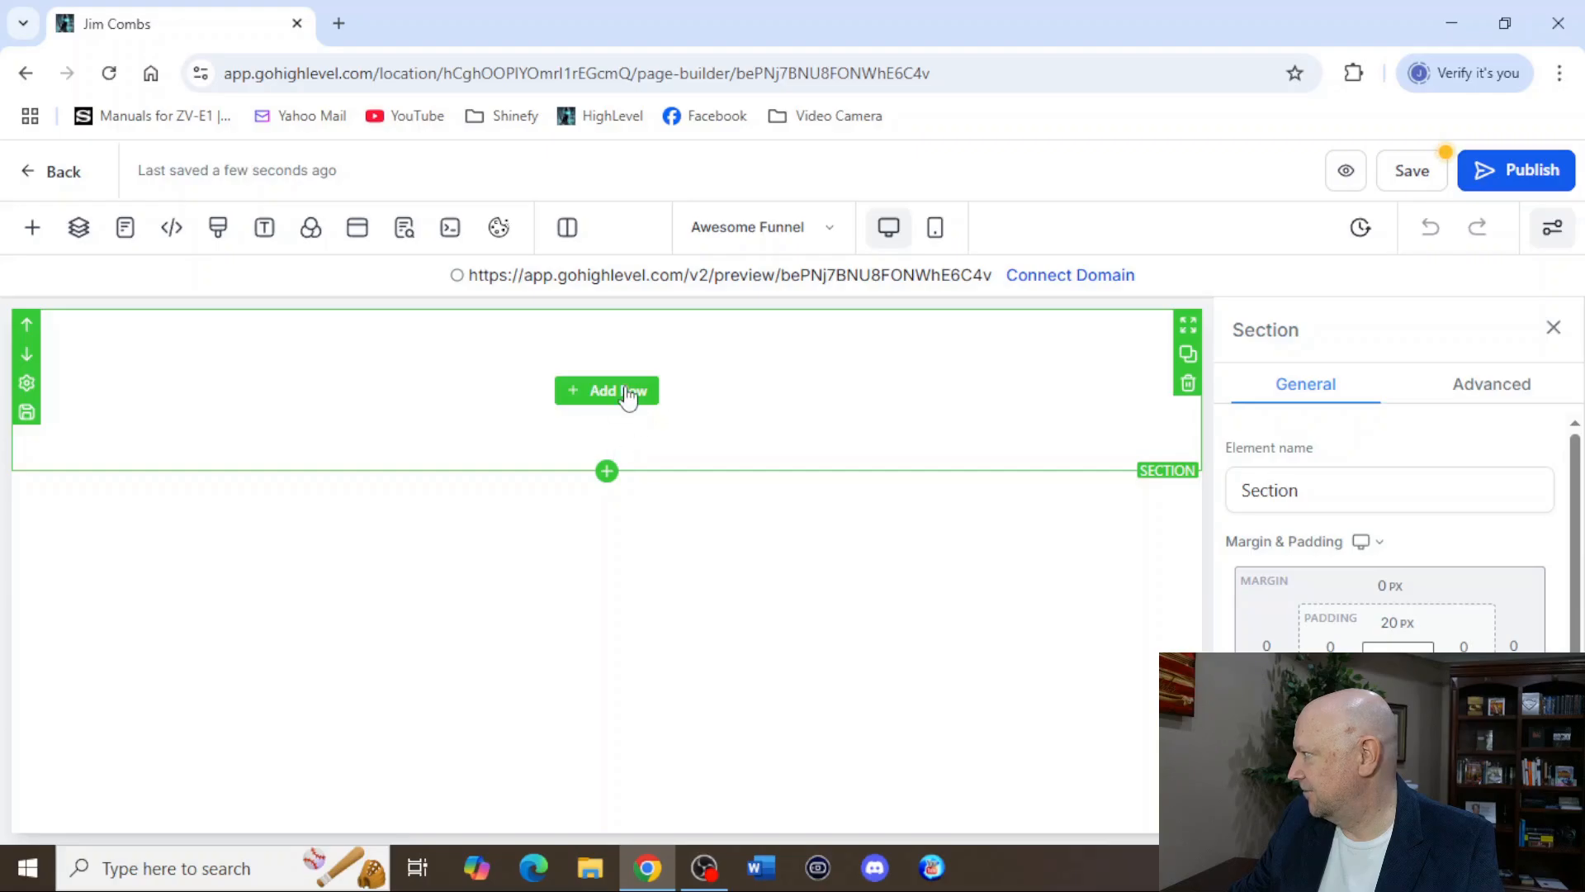
# Add a one-column row inside the new section.
pyautogui.click(571, 408)
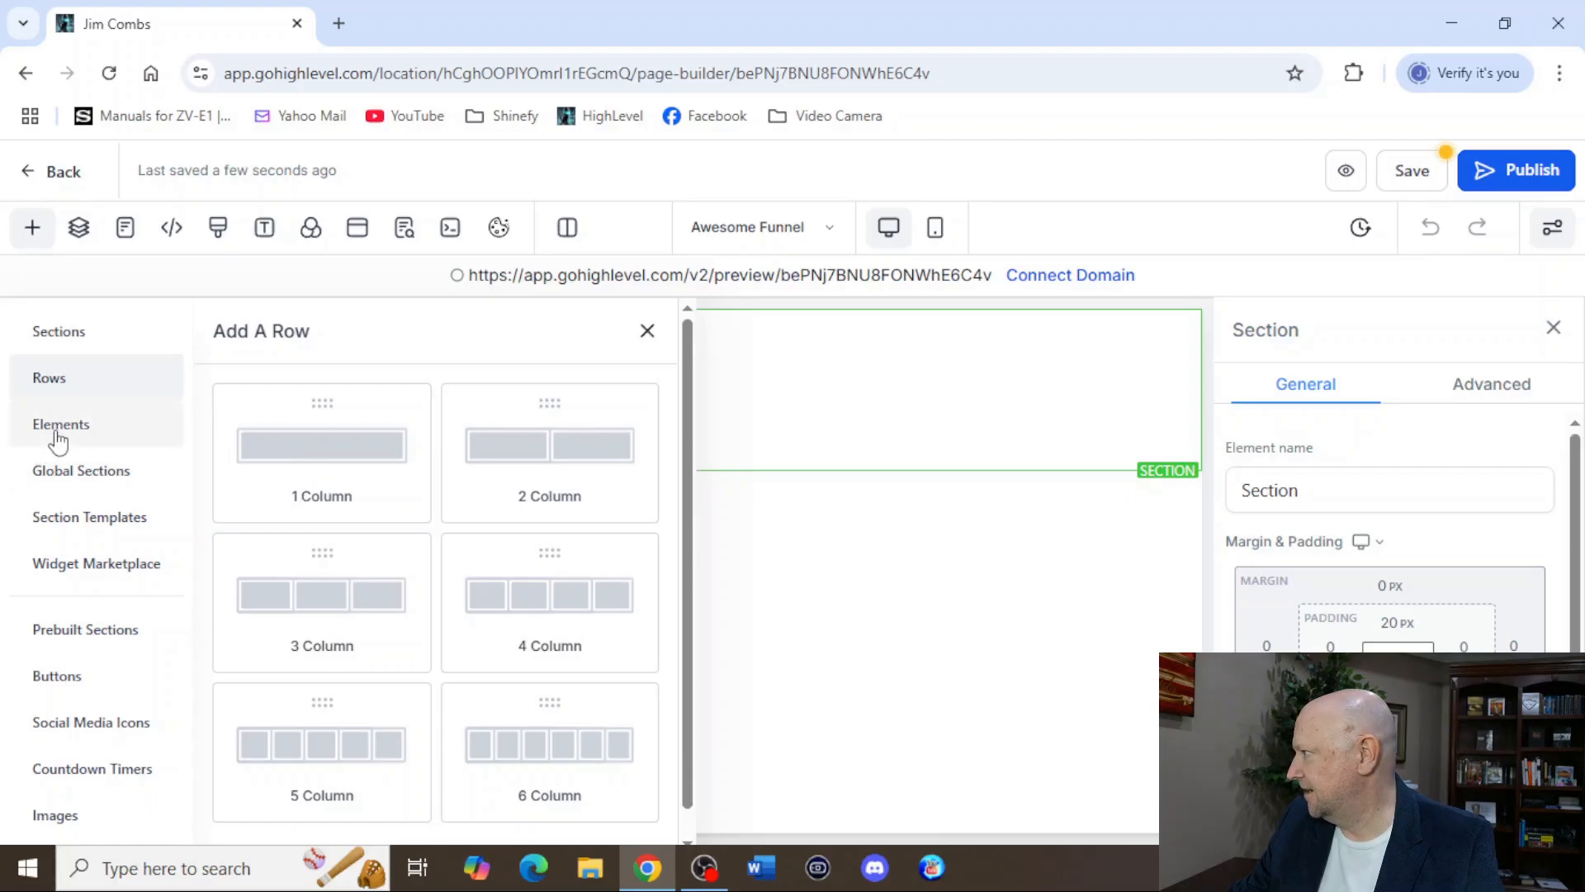
pyautogui.click(148, 422)
pyautogui.moveTo(285, 508); pyautogui.dragTo(623, 353)
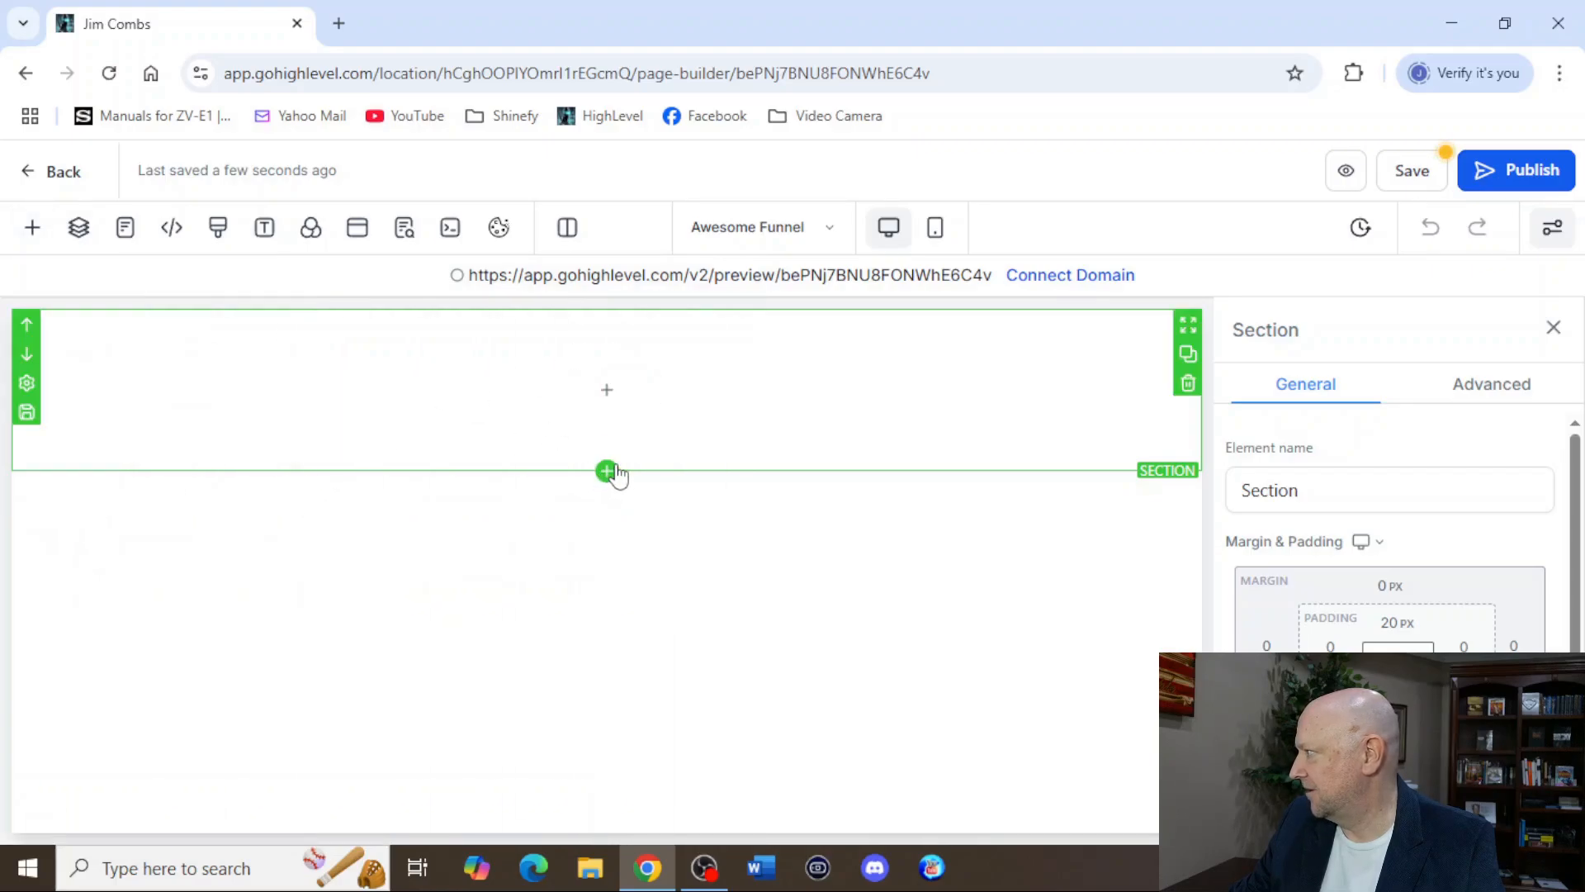
pyautogui.click(611, 389)
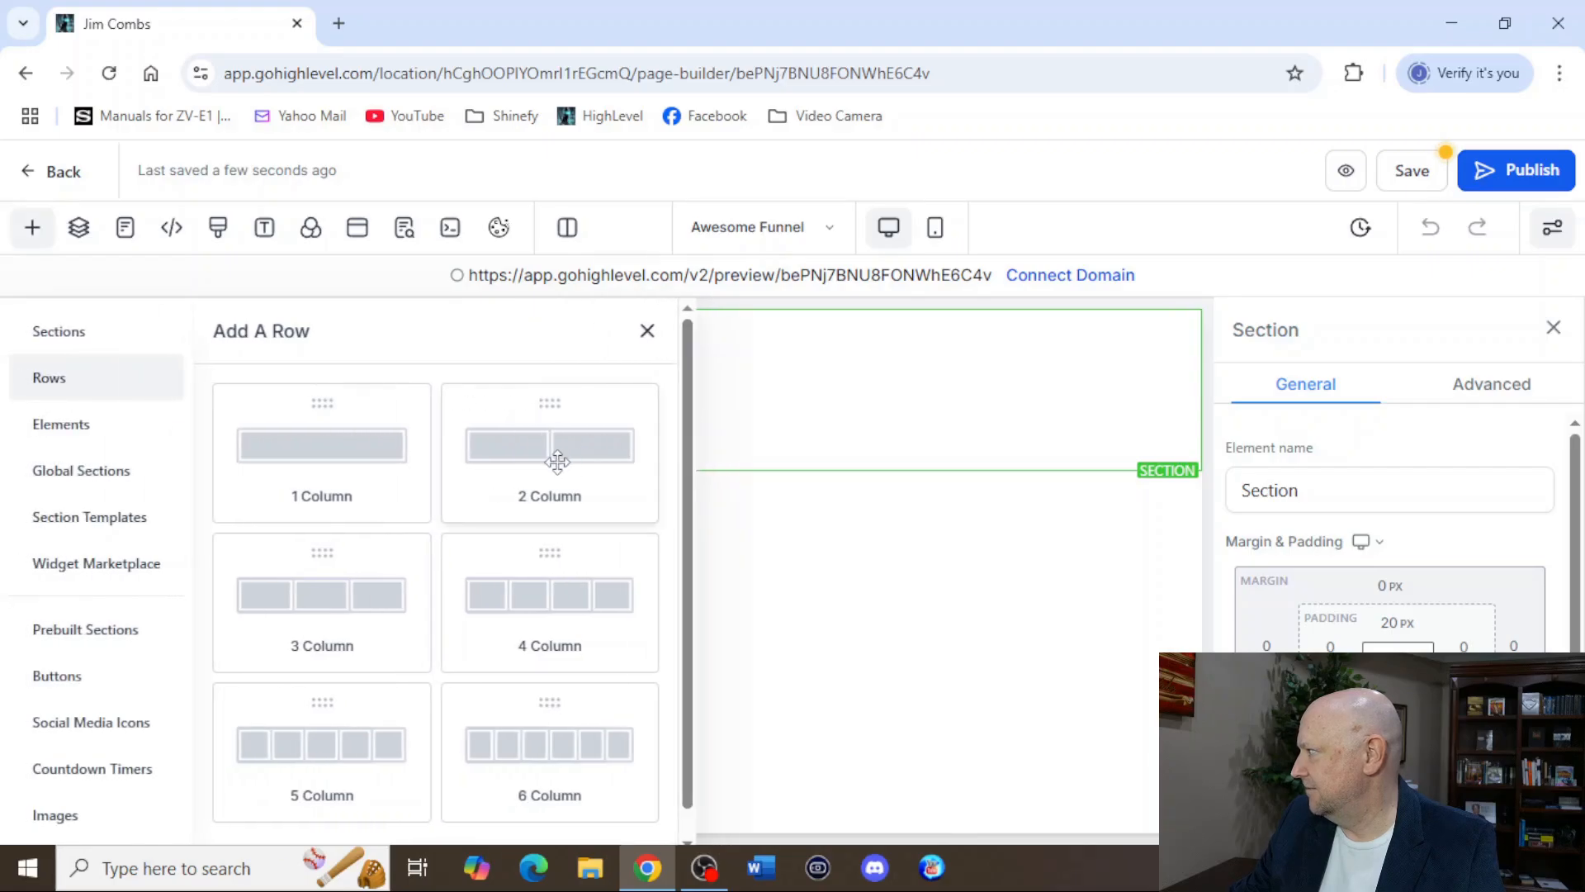
pyautogui.click(324, 457)
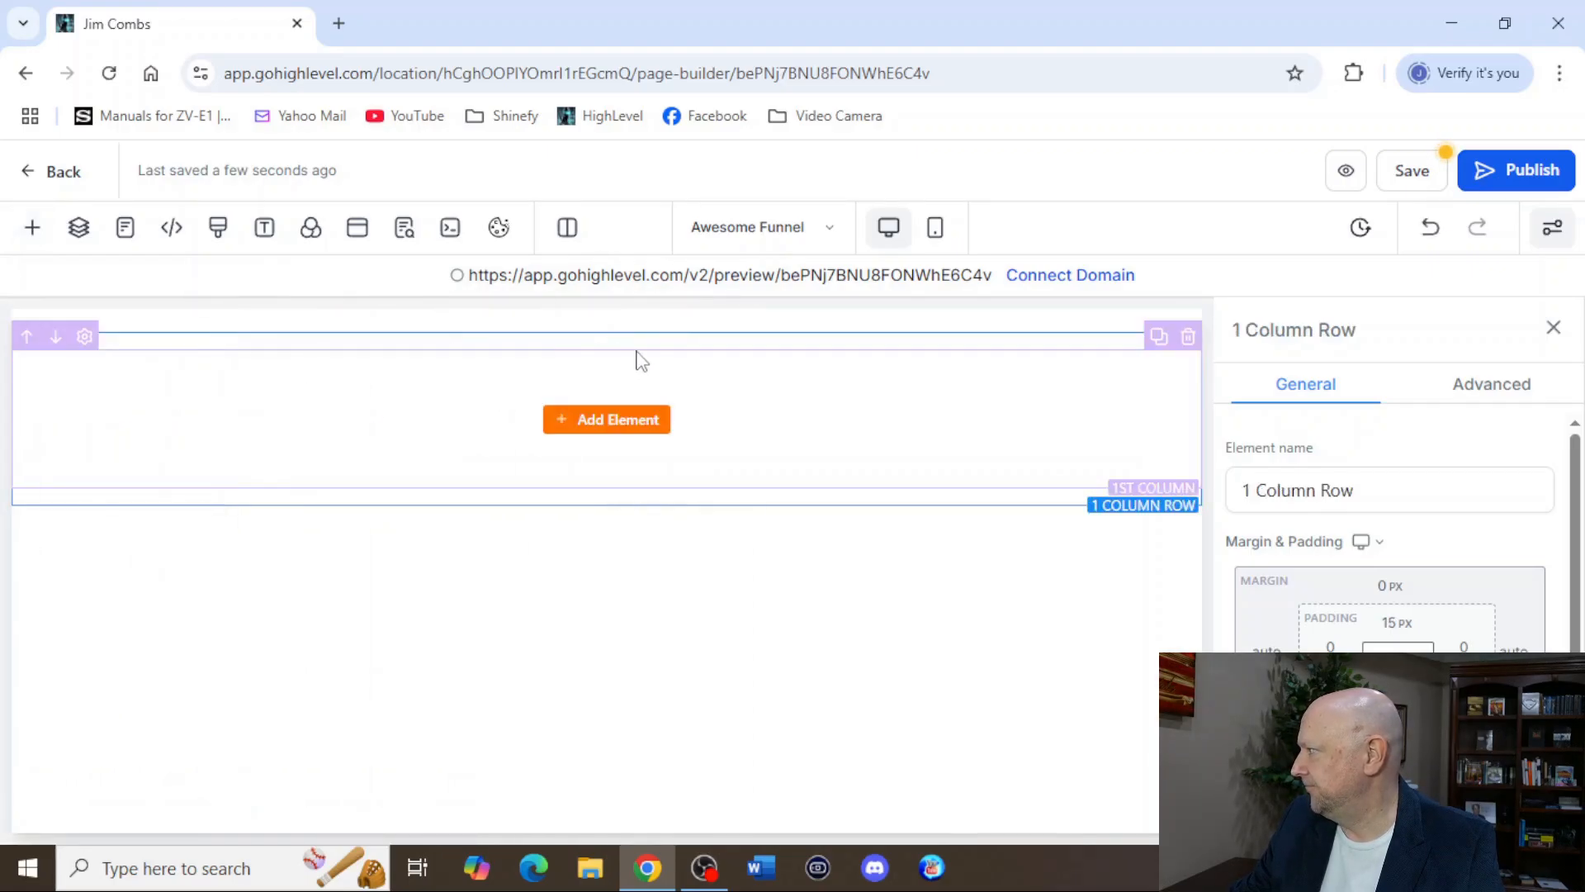
# Add a headline element to the column and change its text to "Get my free AI tool here".
pyautogui.click(587, 421)
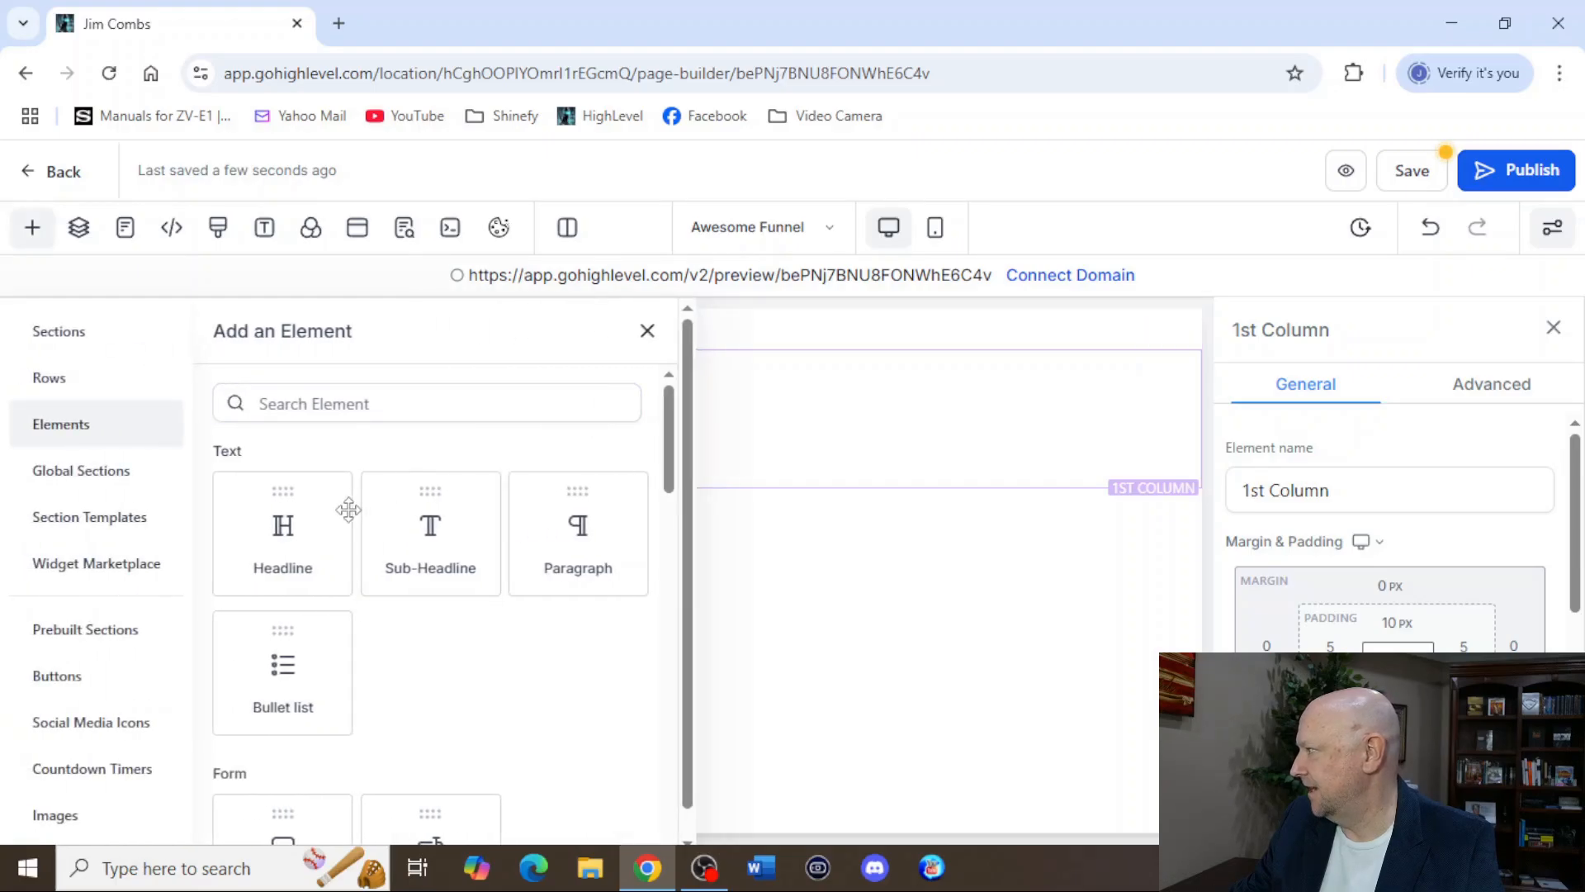
pyautogui.click(291, 513)
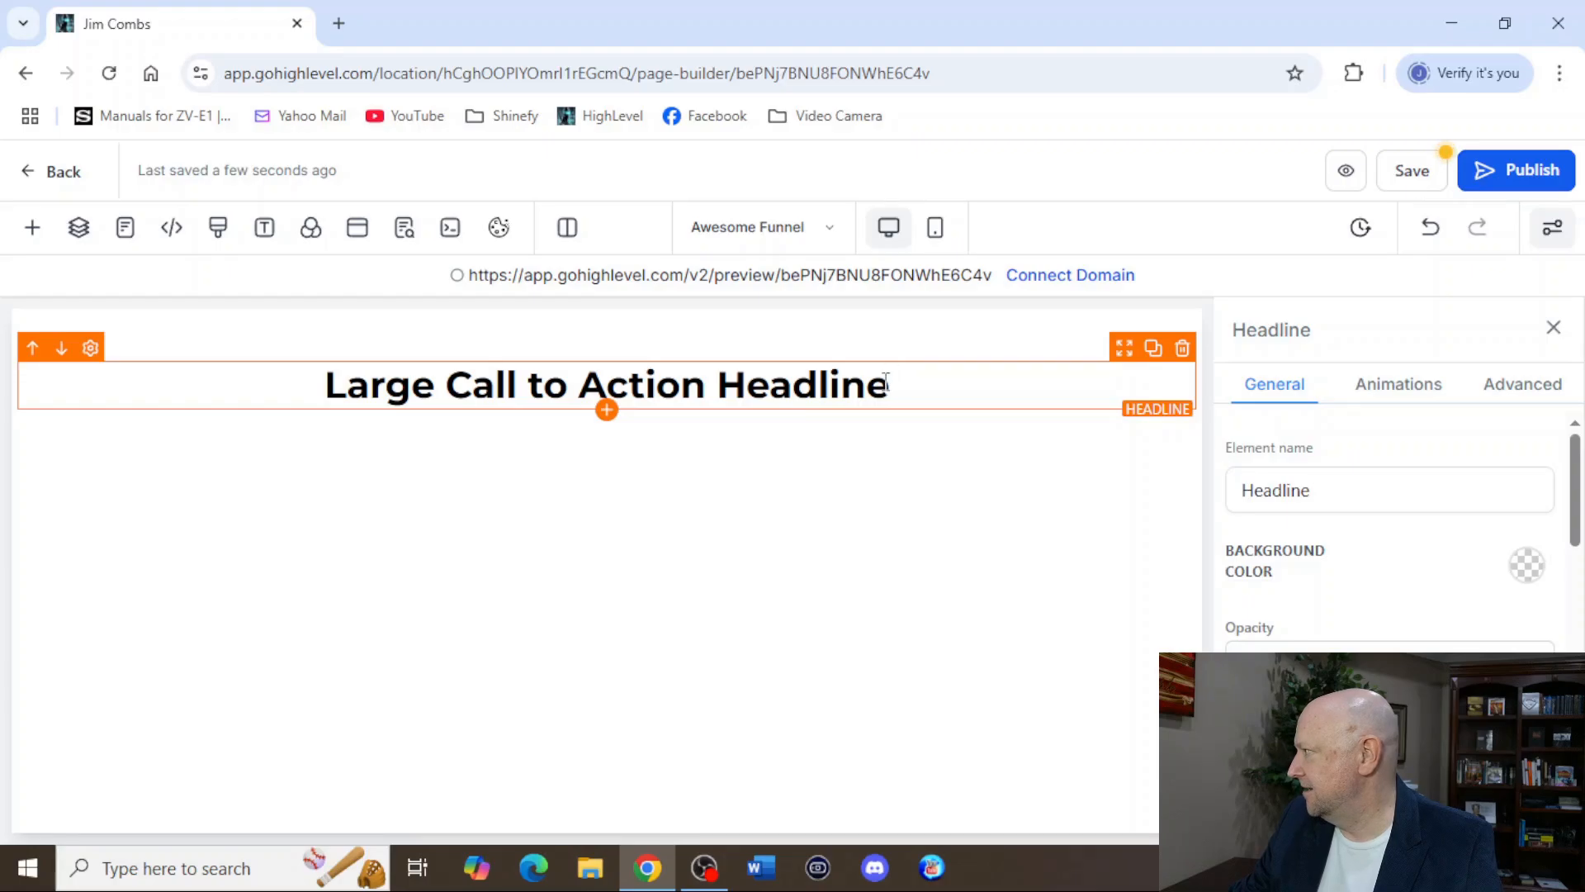
pyautogui.moveTo(892, 384); pyautogui.dragTo(327, 427)
pyautogui.write('Ge')
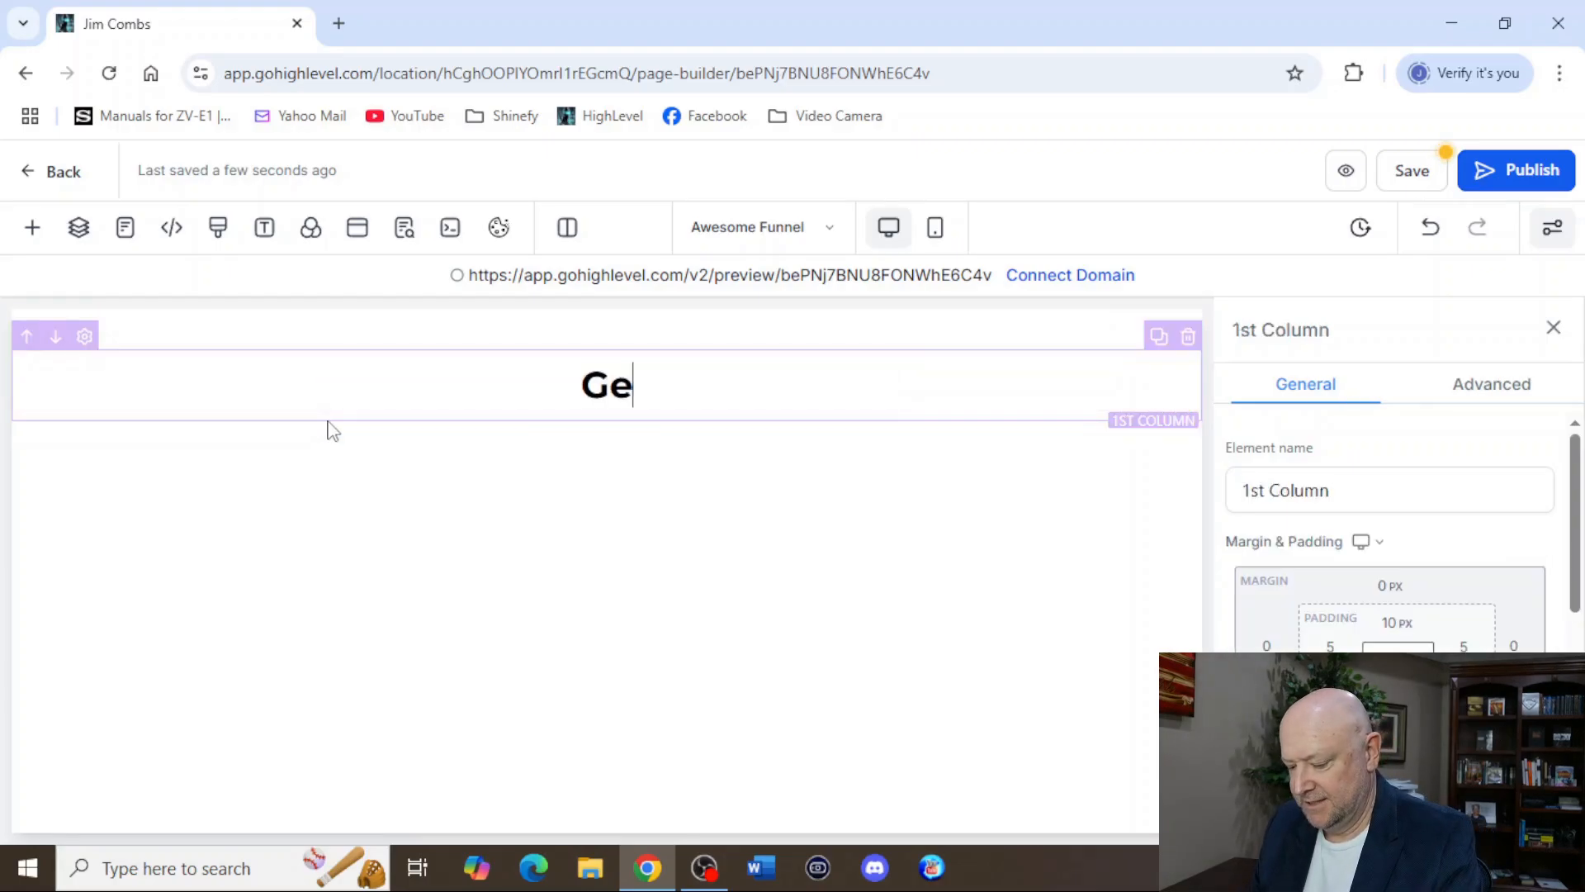
pyautogui.write('t my fre')
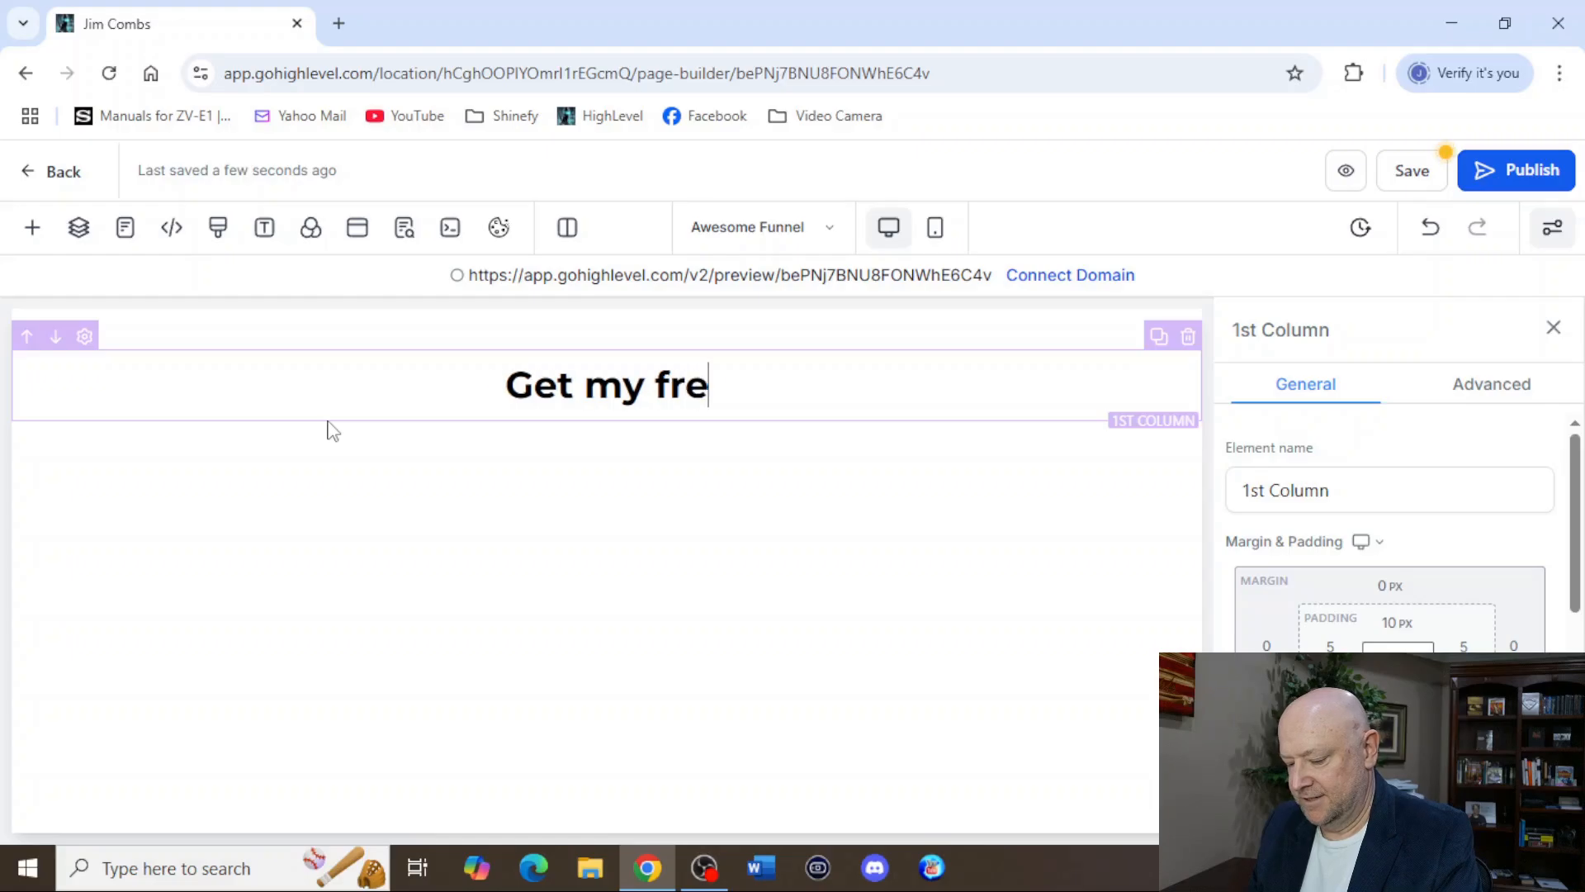
pyautogui.write('e AI tool ')
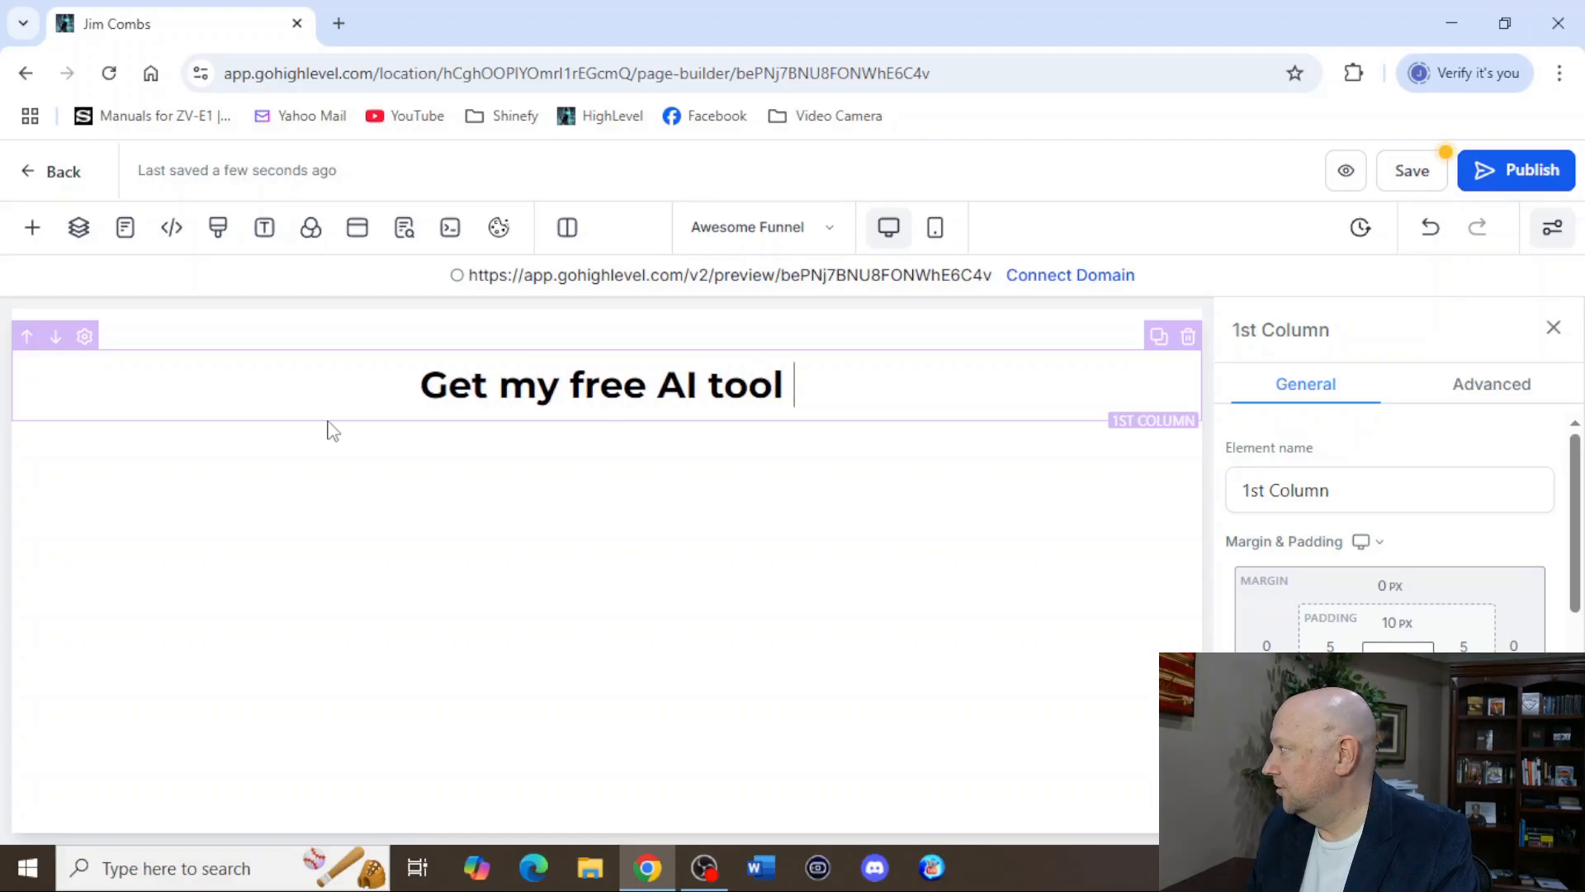
pyautogui.write('here')
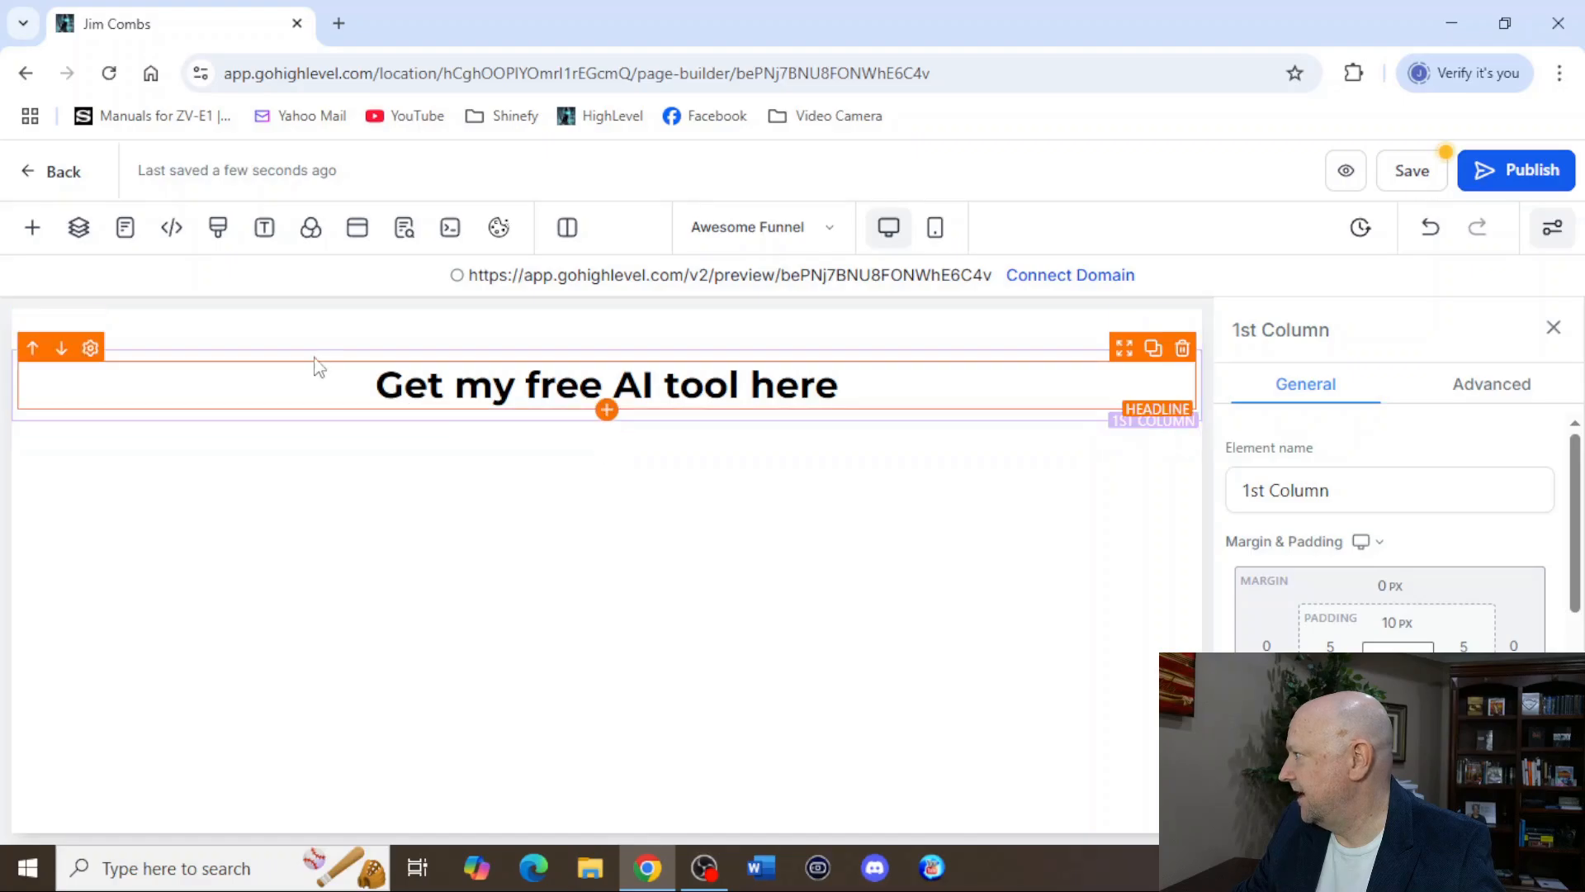
# Add a button element below the headline and set its background color to blue.
pyautogui.click(33, 230)
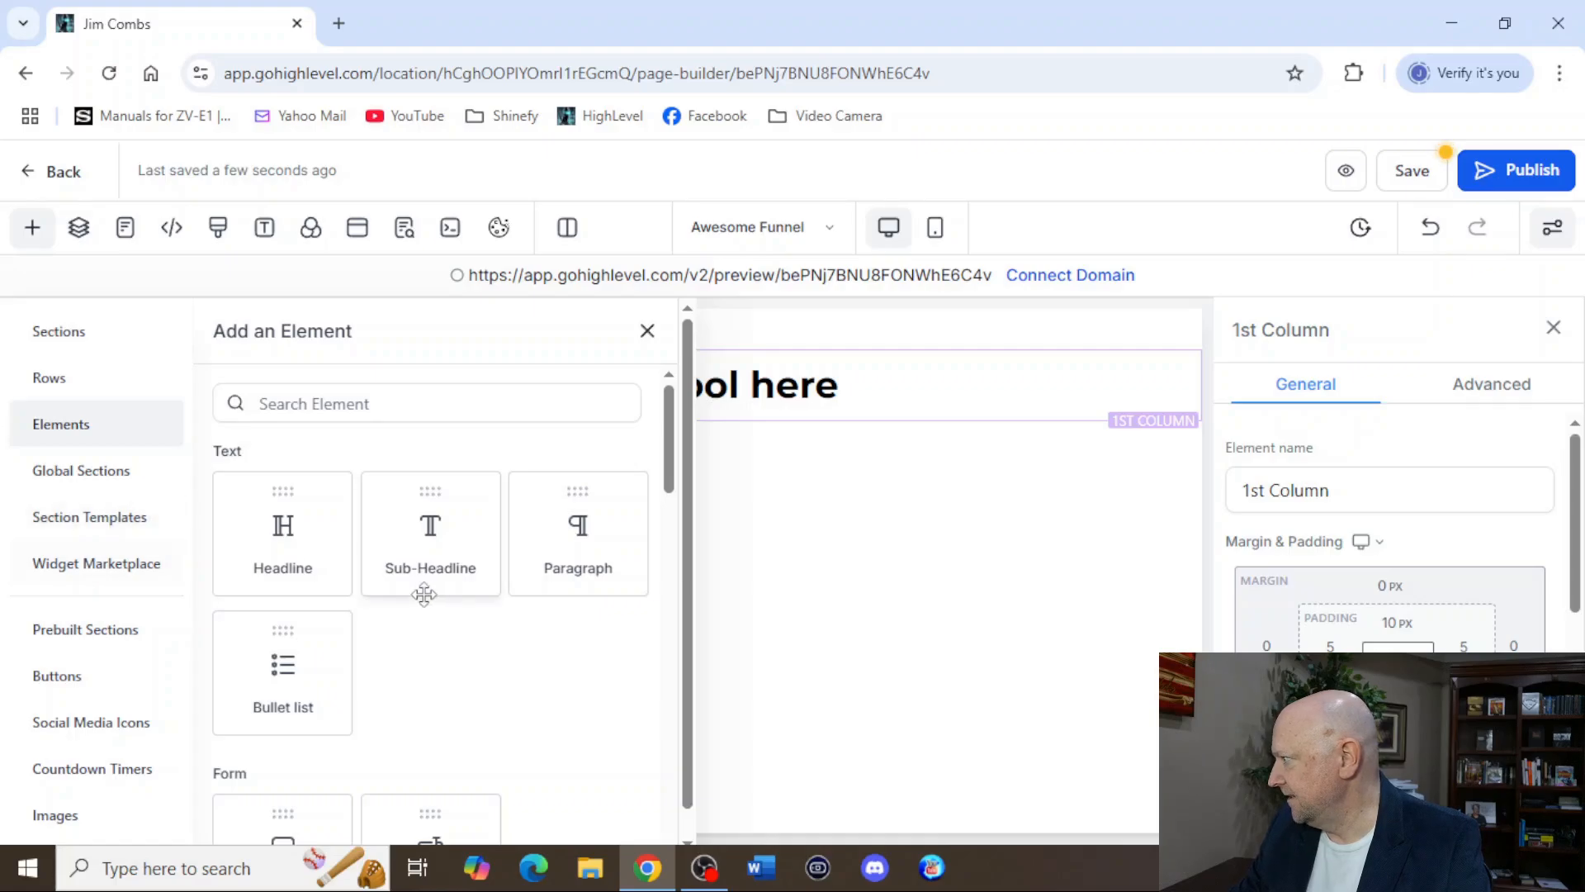
pyautogui.scroll(-3, 424, 594)
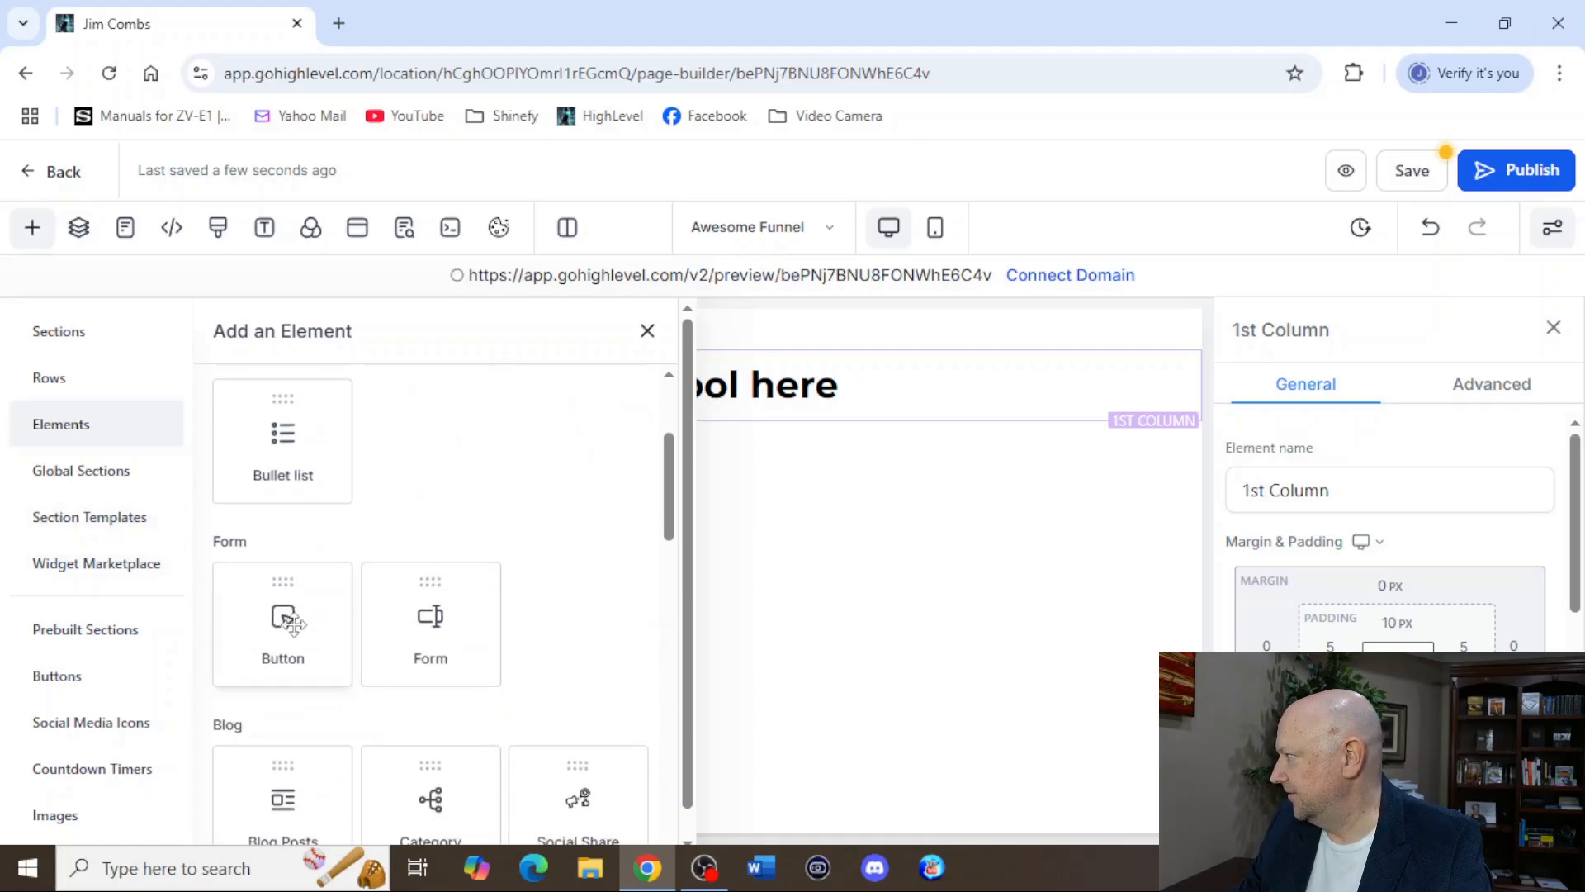
pyautogui.click(279, 583)
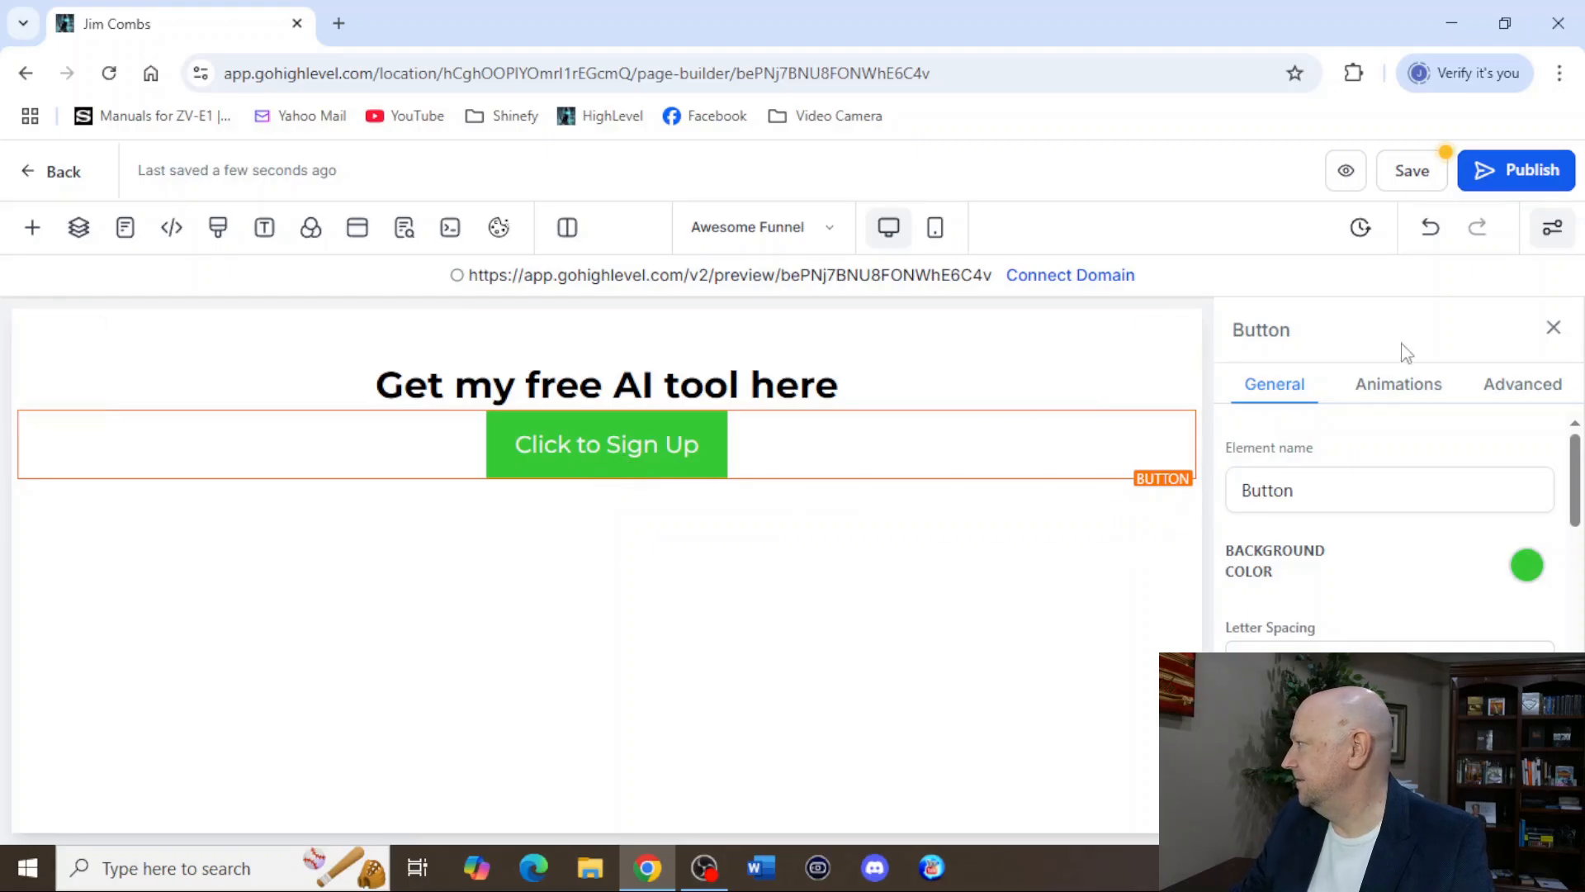
pyautogui.click(1529, 566)
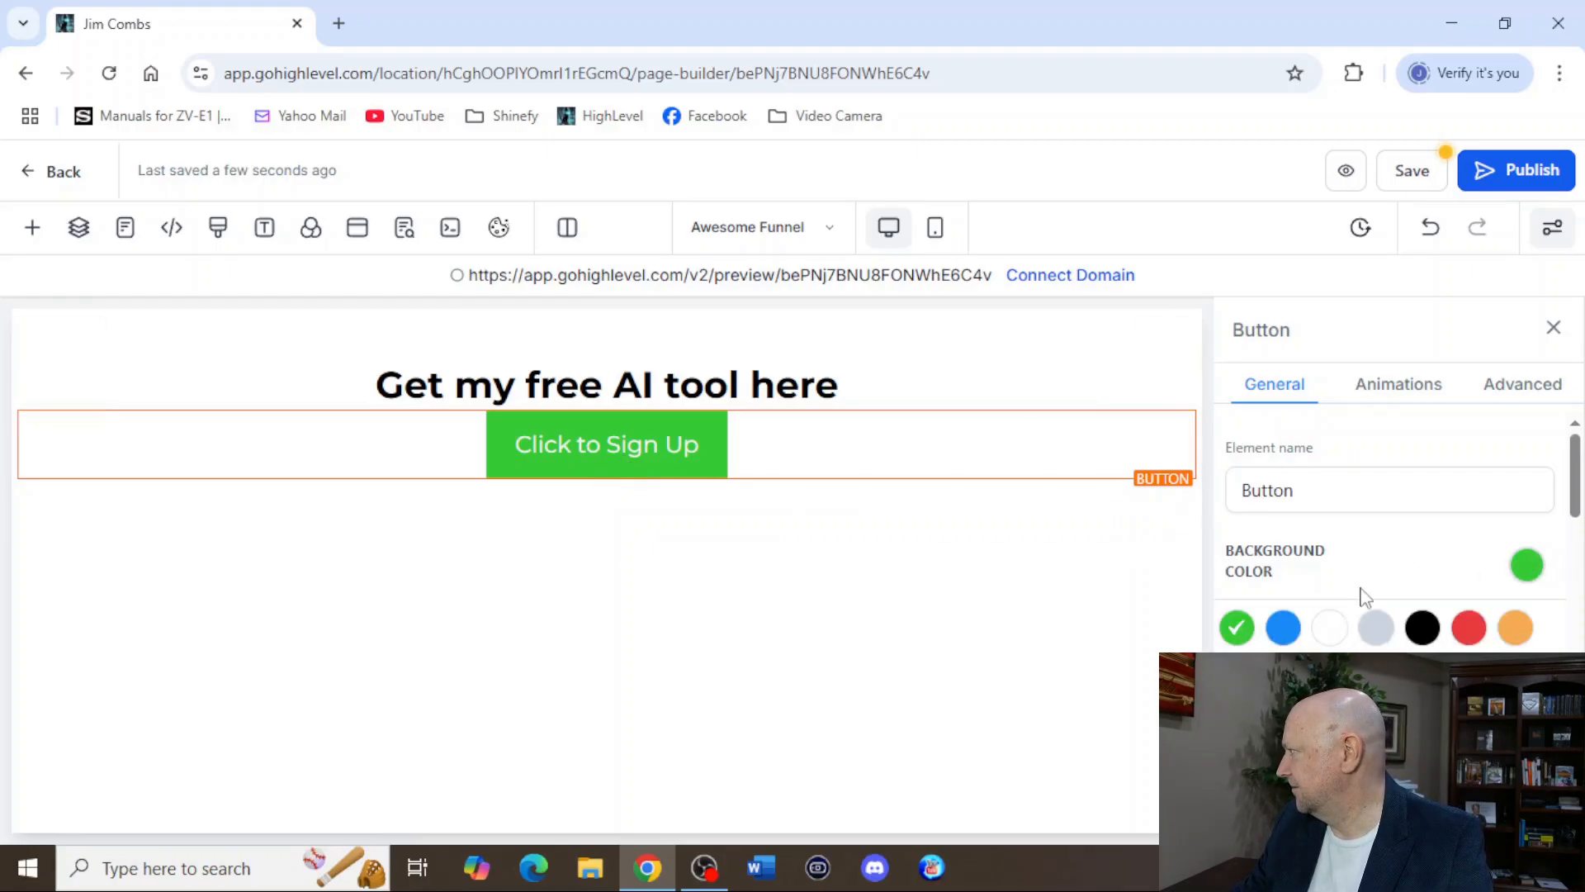
pyautogui.click(1282, 627)
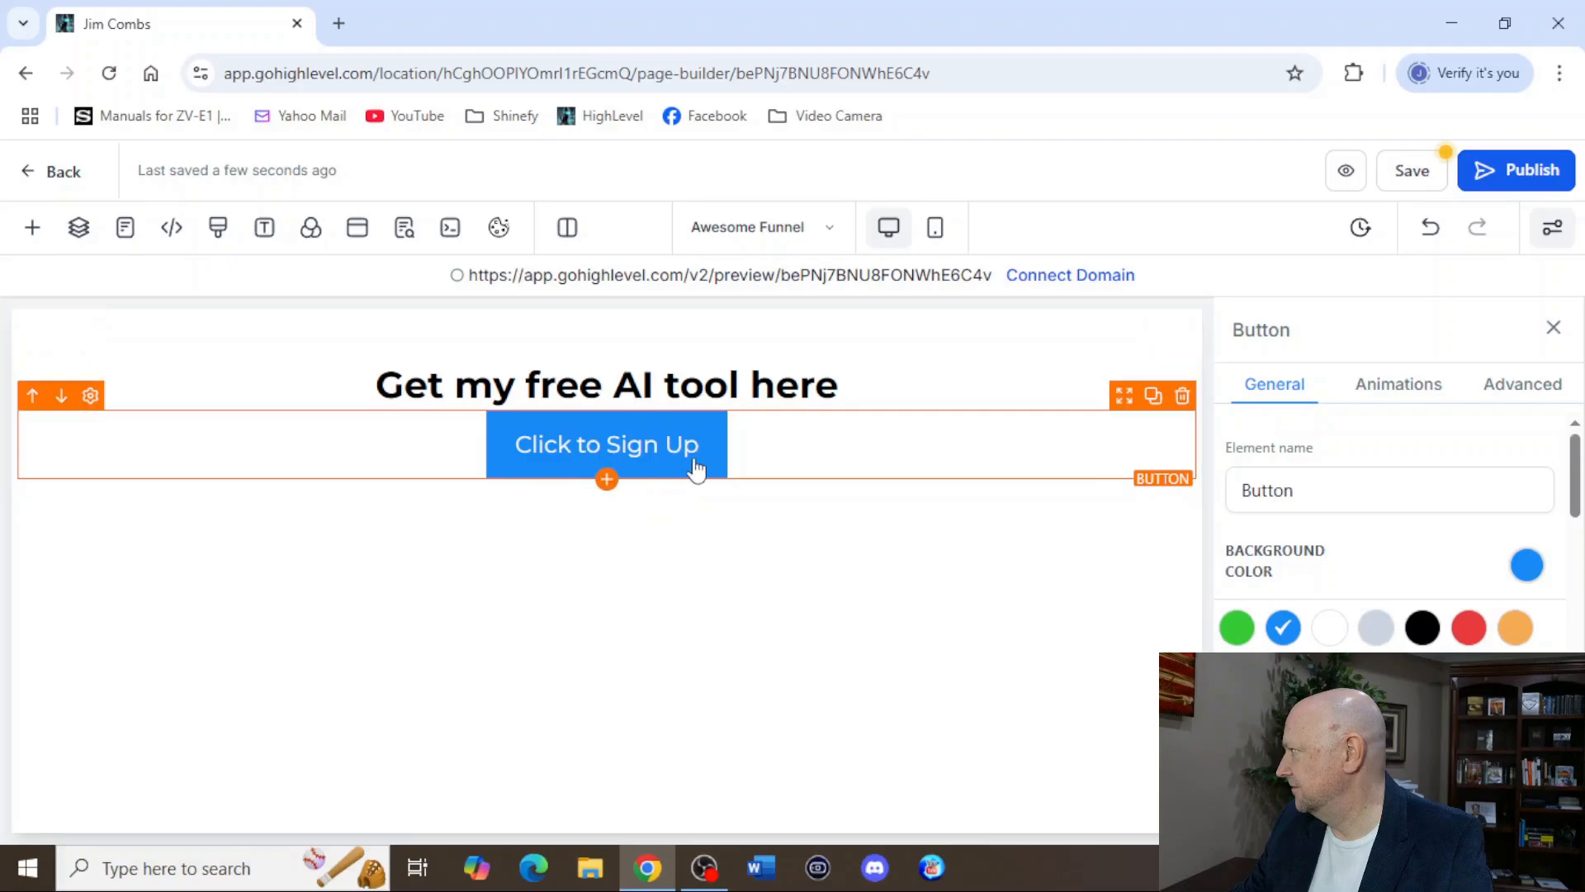
# Change the blue button's text to "Click HERE to get your free tool".
pyautogui.scroll(-3, 1391, 529)
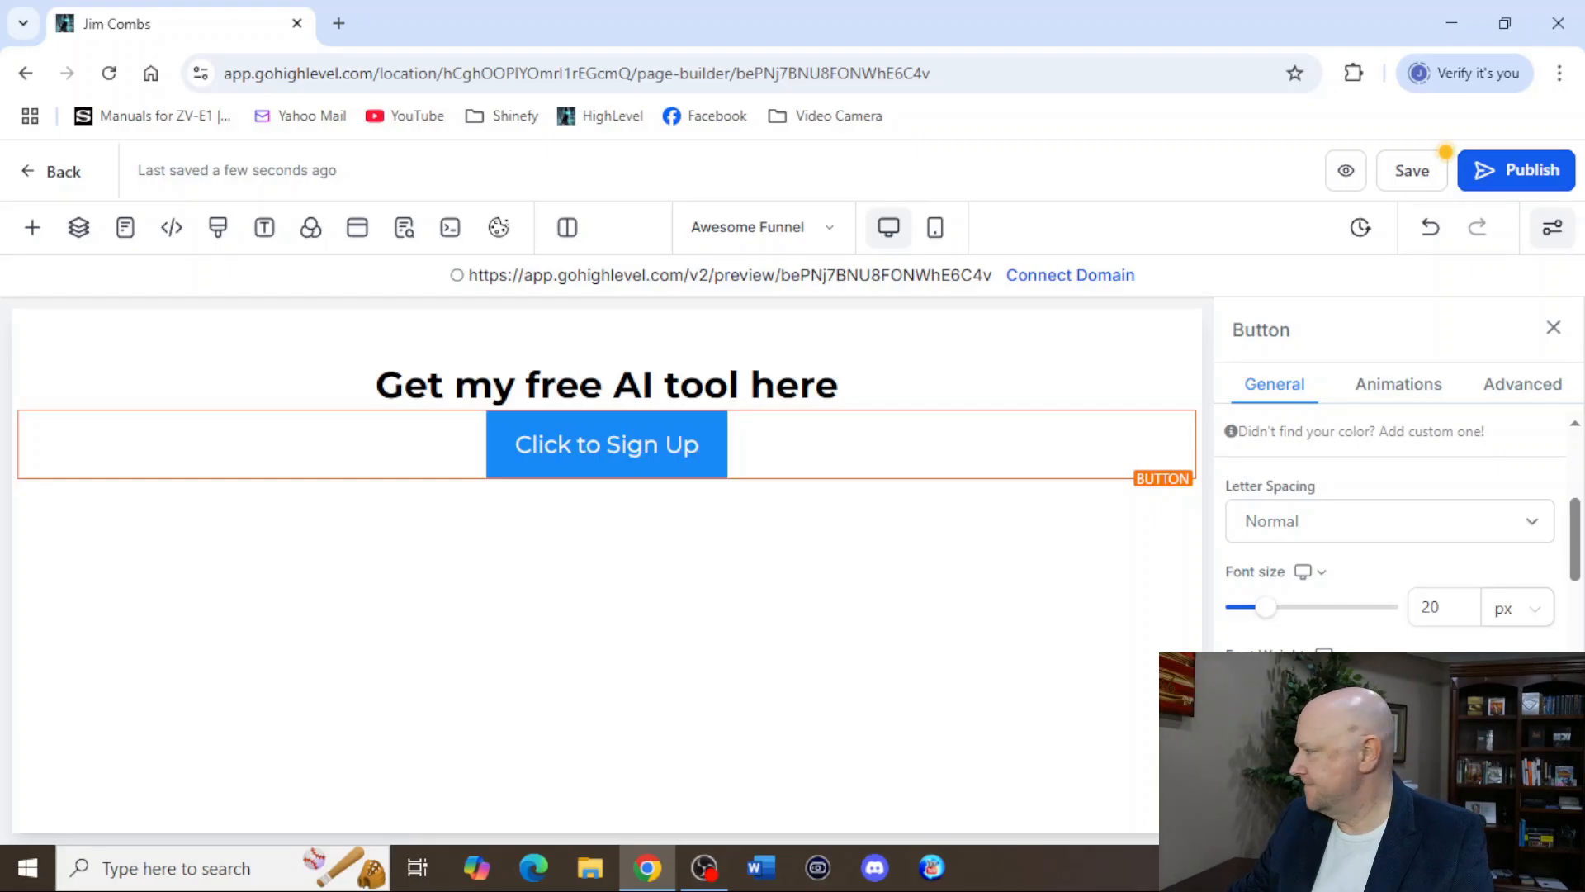
pyautogui.scroll(-3, 1391, 529)
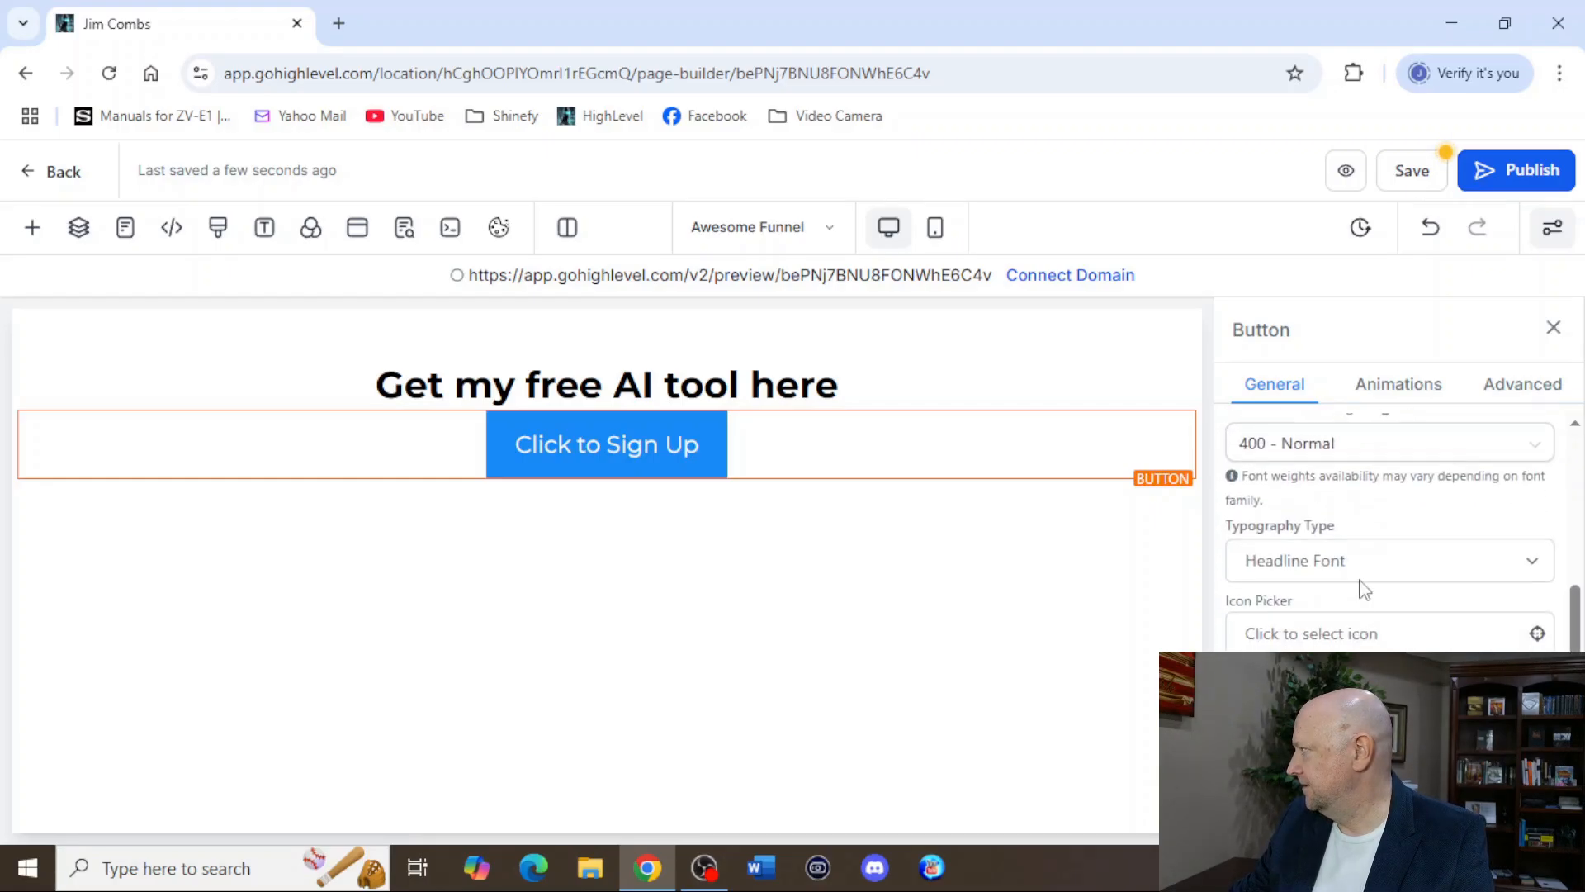
pyautogui.scroll(-3, 1391, 528)
pyautogui.scroll(-8, 1391, 529)
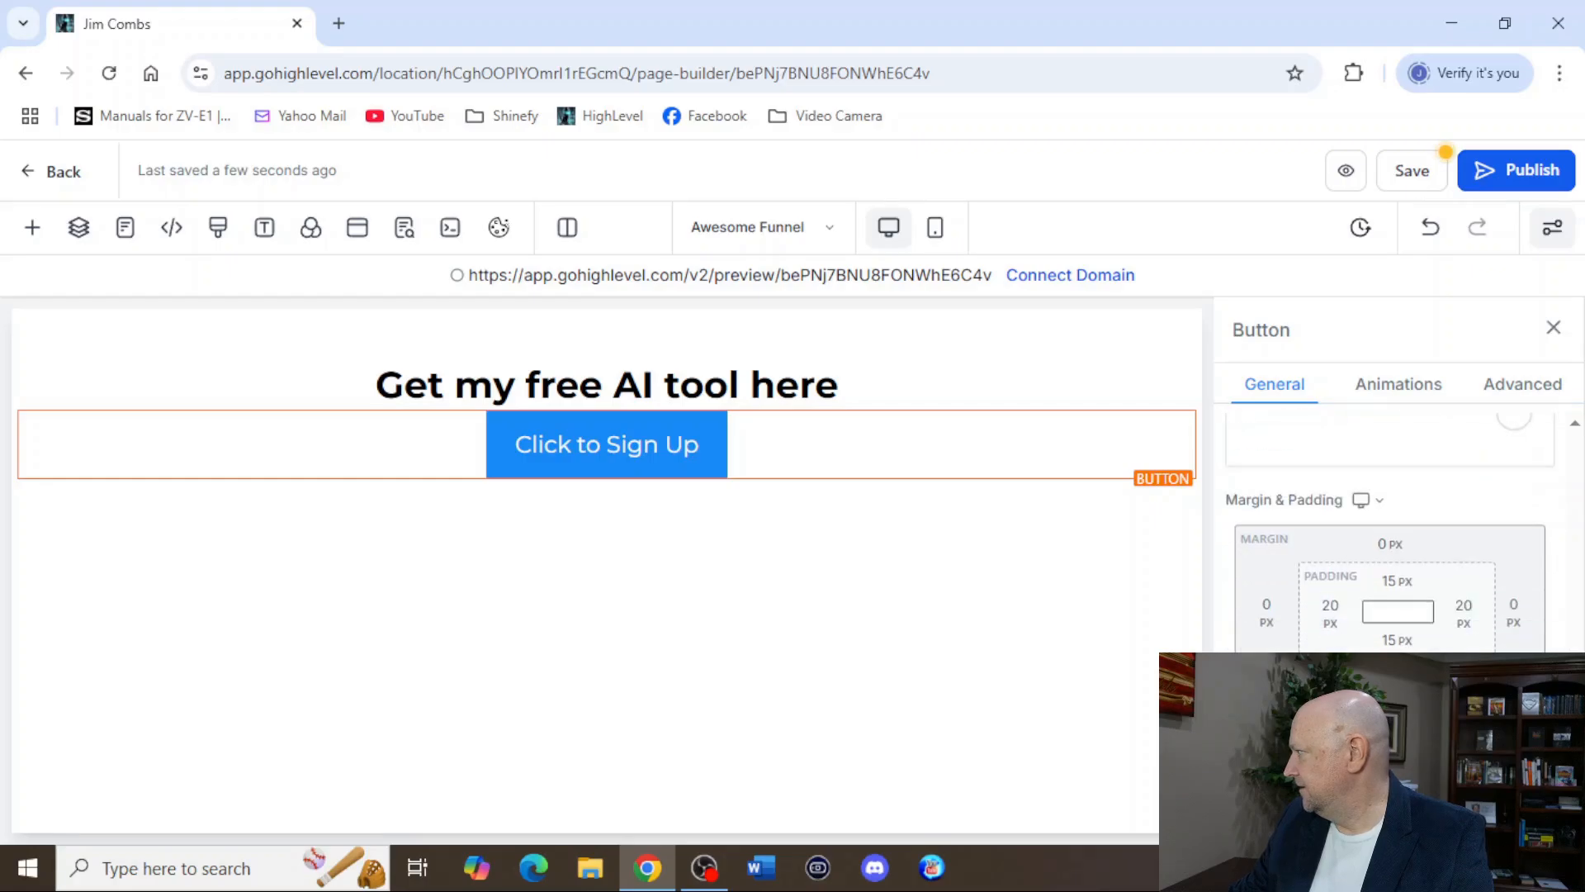
pyautogui.scroll(-1, 1366, 530)
pyautogui.moveTo(1381, 490); pyautogui.dragTo(1304, 496)
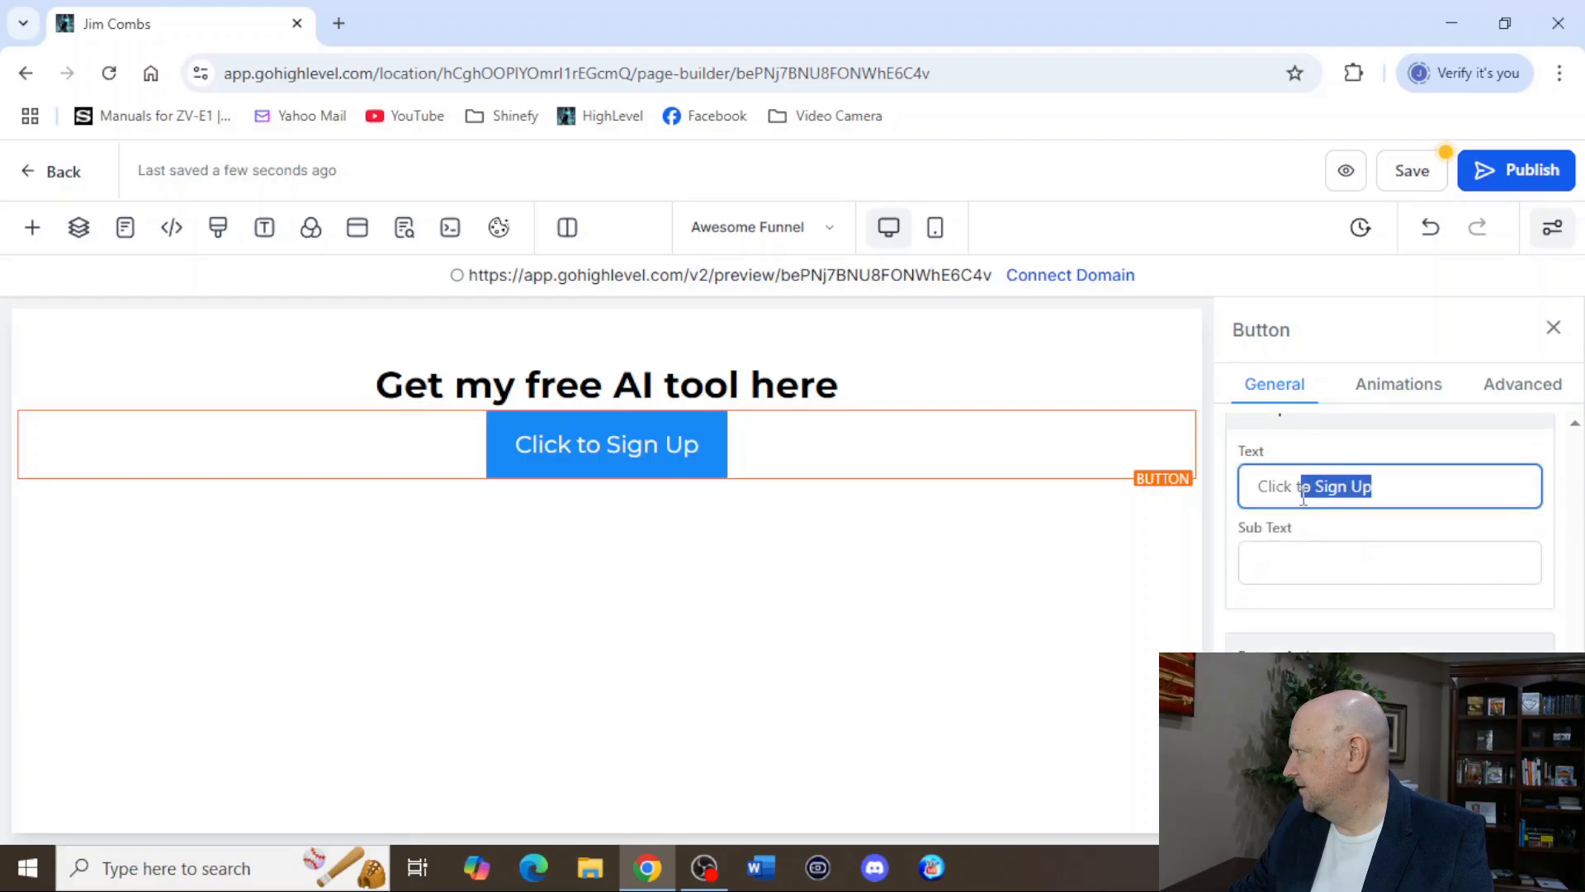
pyautogui.write('HERE')
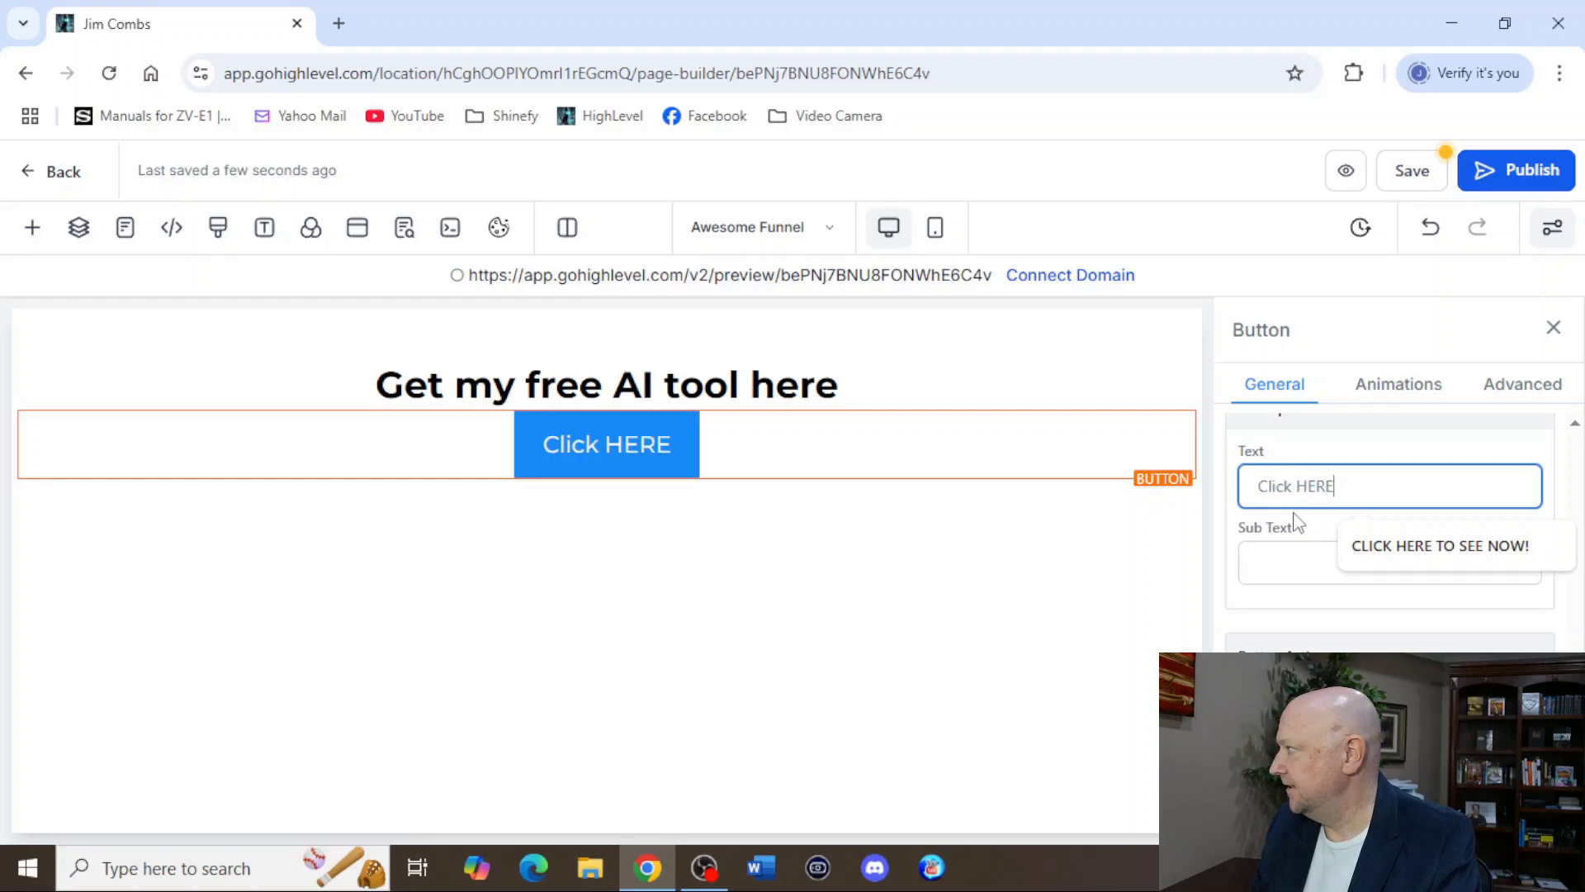
pyautogui.write(' to get you')
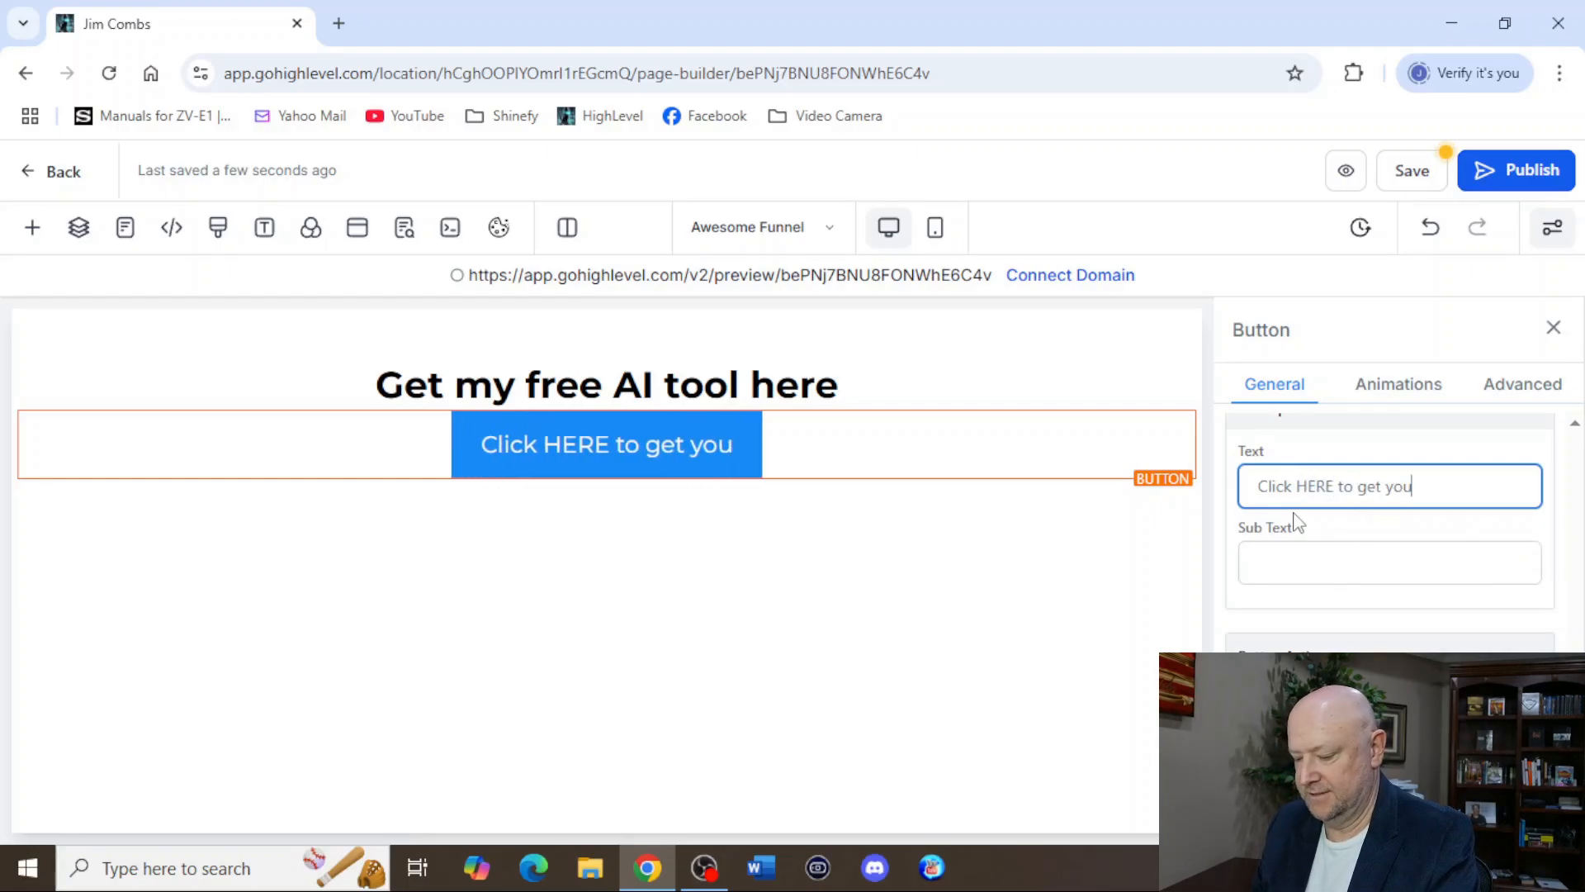
pyautogui.write('r free tool')
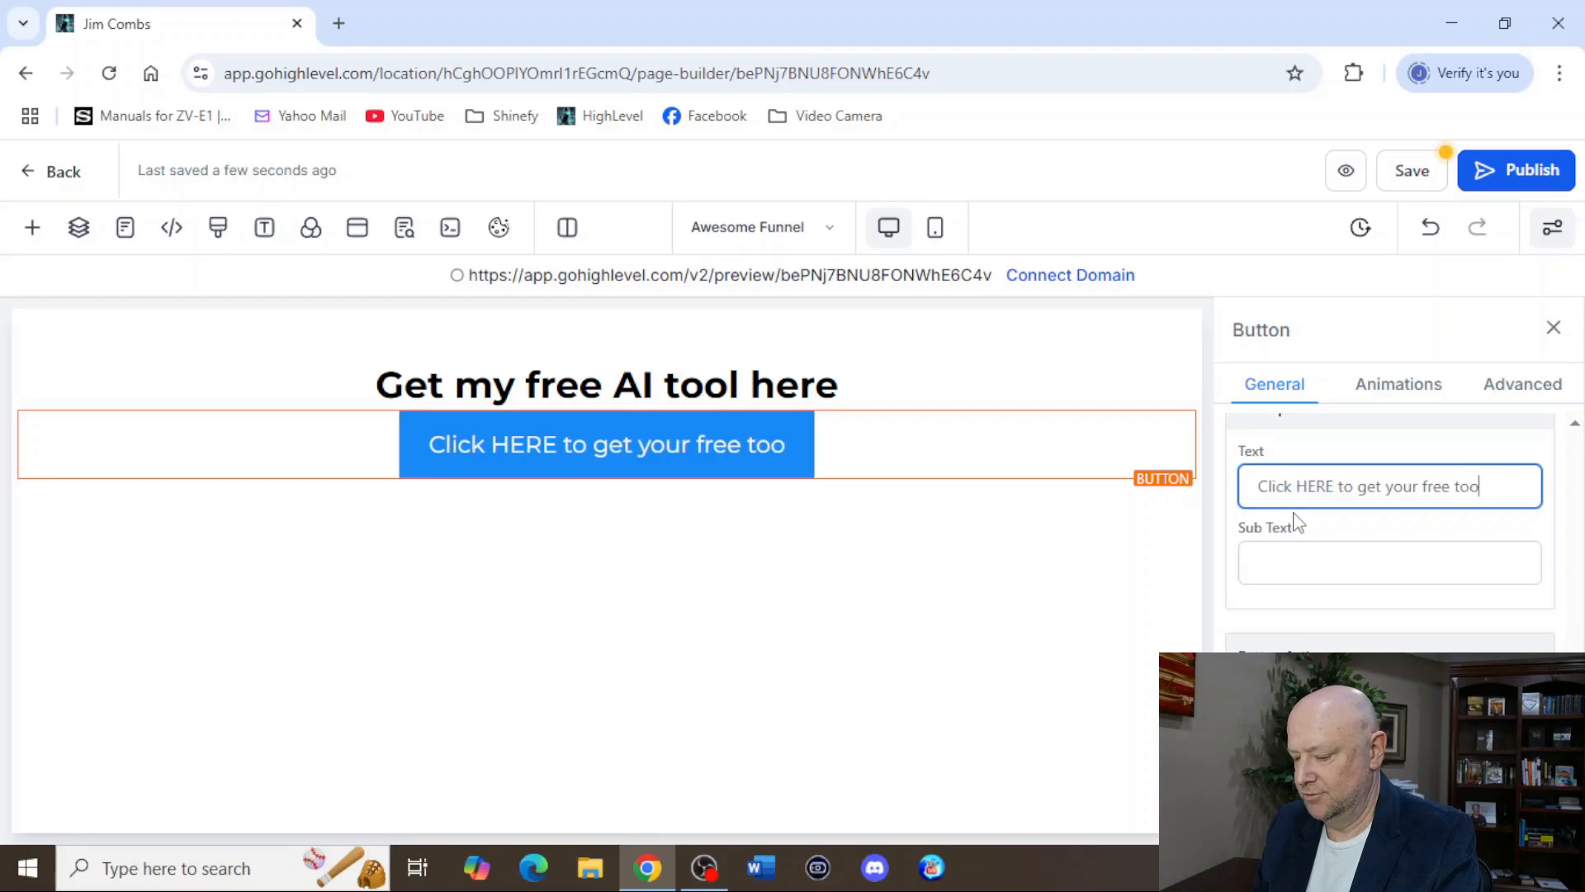
pyautogui.click(704, 464)
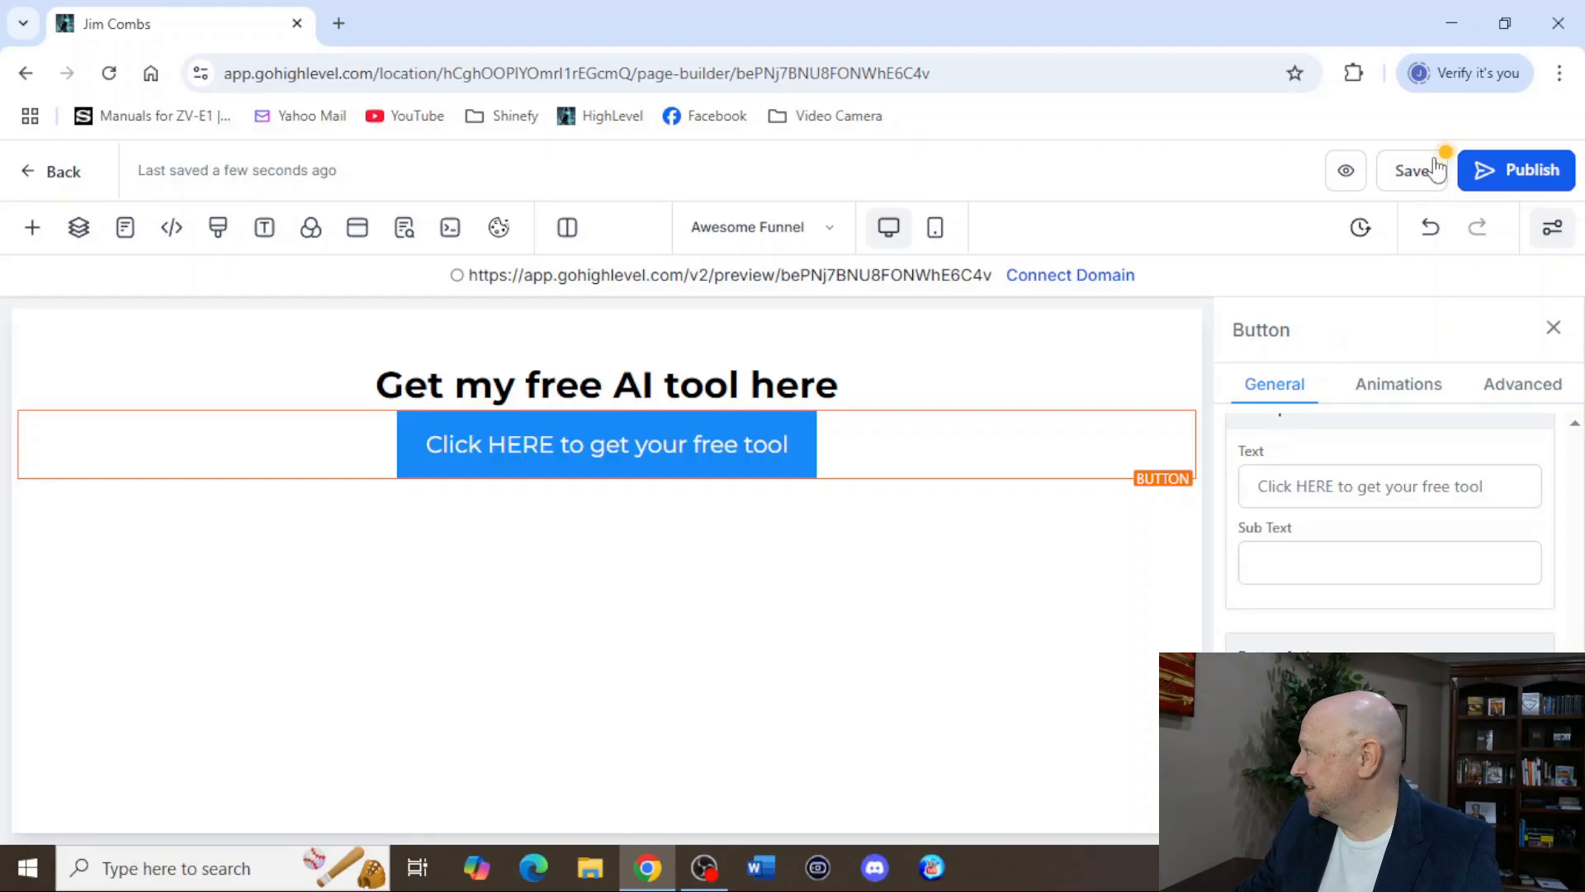
# Save the funnel page and check it in its preview, returning to the builder with the SEO settings closed.
pyautogui.click(1410, 171)
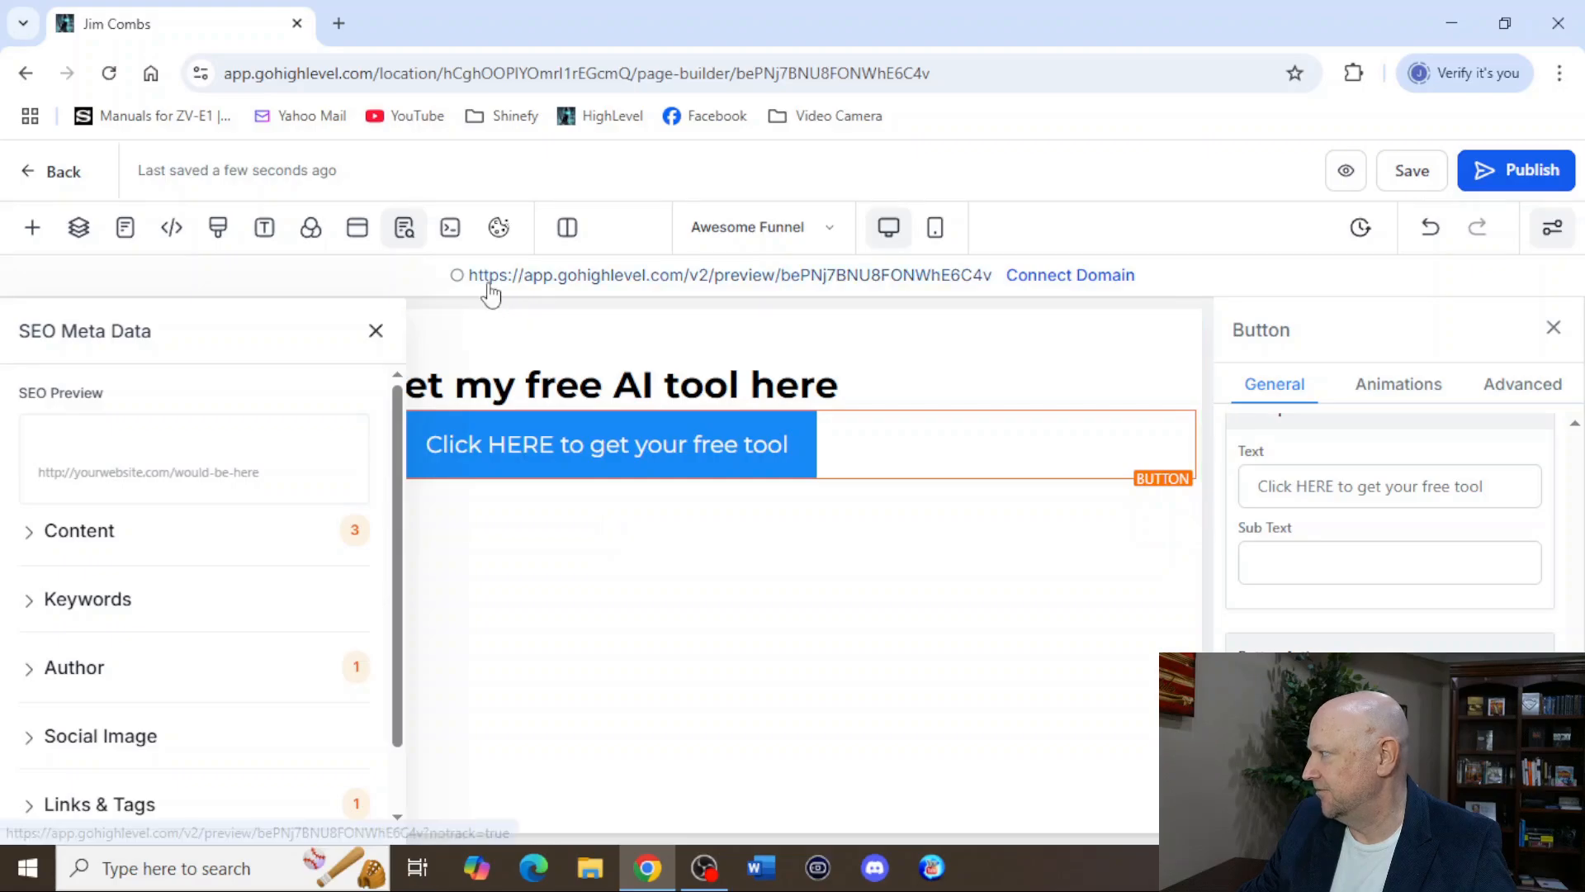
pyautogui.click(785, 277)
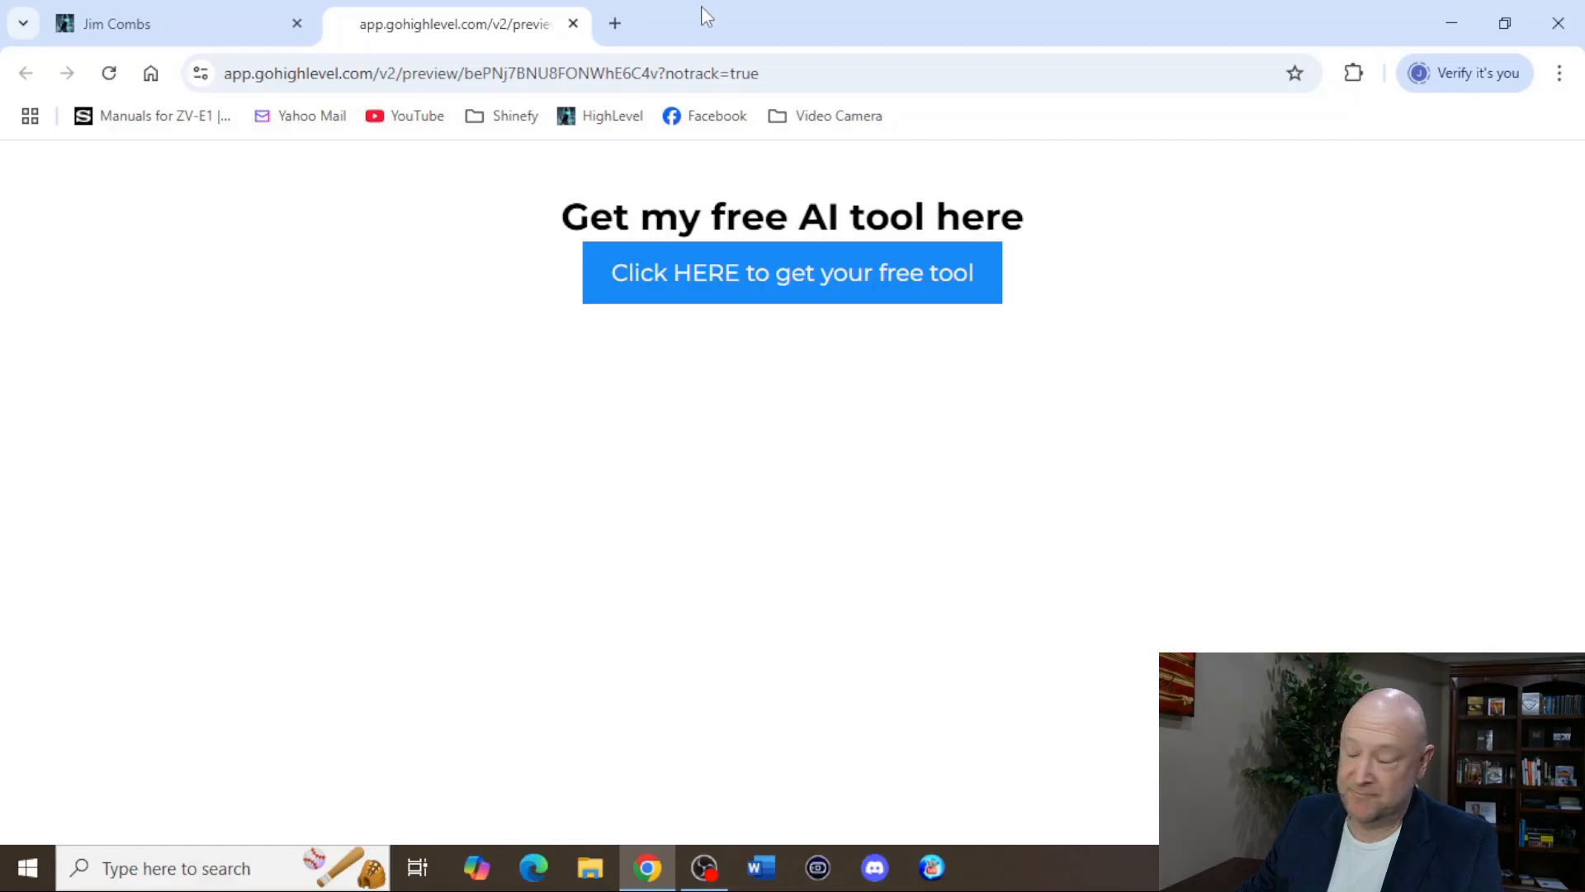
pyautogui.click(573, 23)
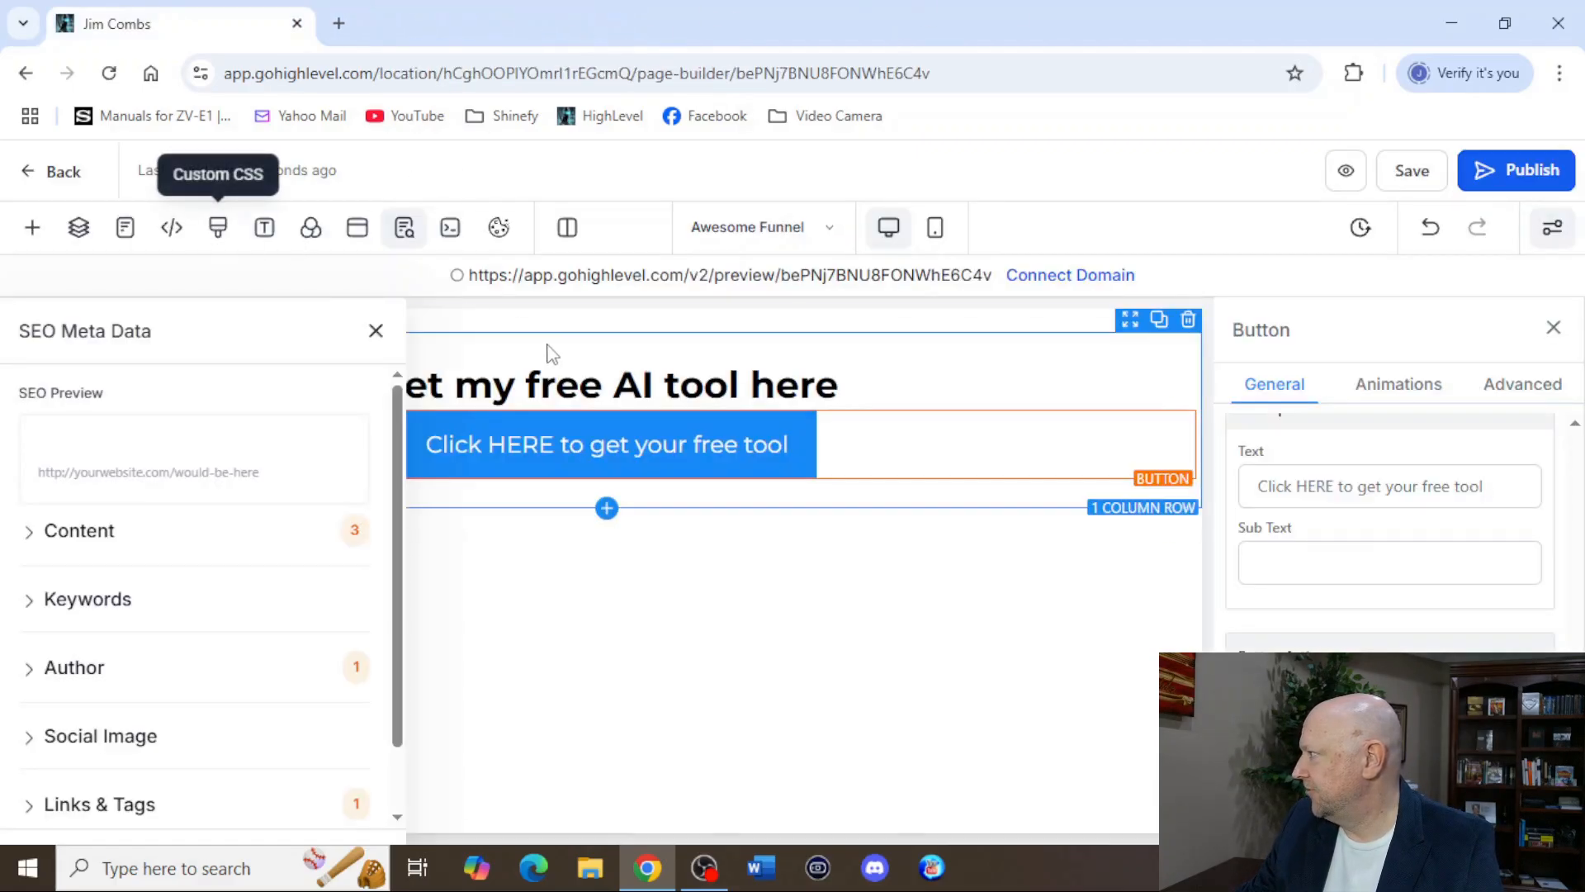
pyautogui.click(376, 333)
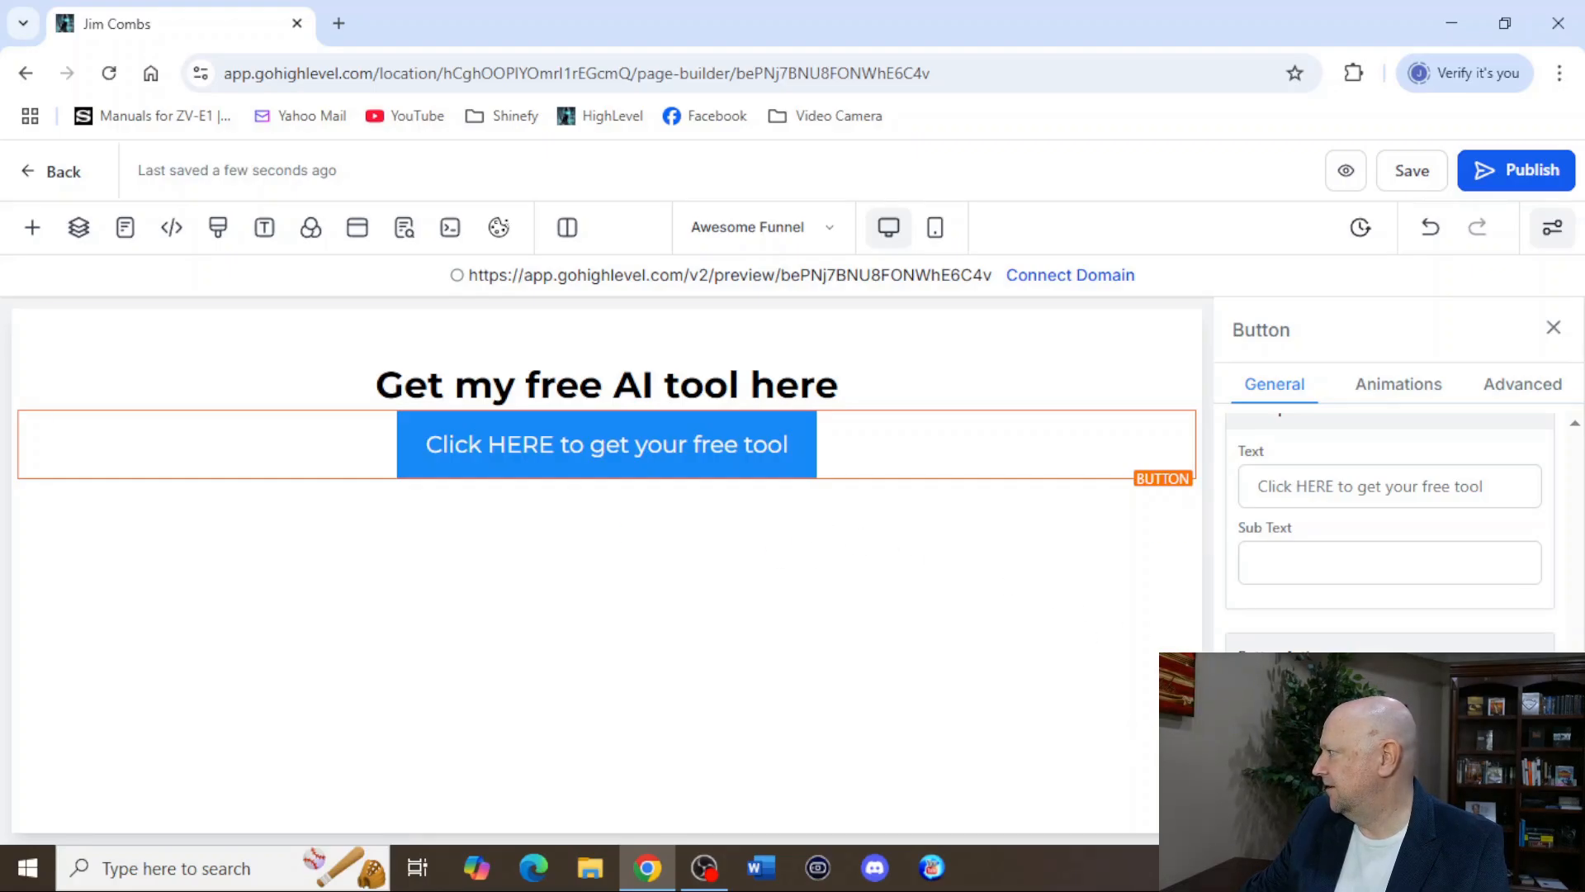
# Open the page's popup for editing and add a one-column row inside it.
pyautogui.click(358, 228)
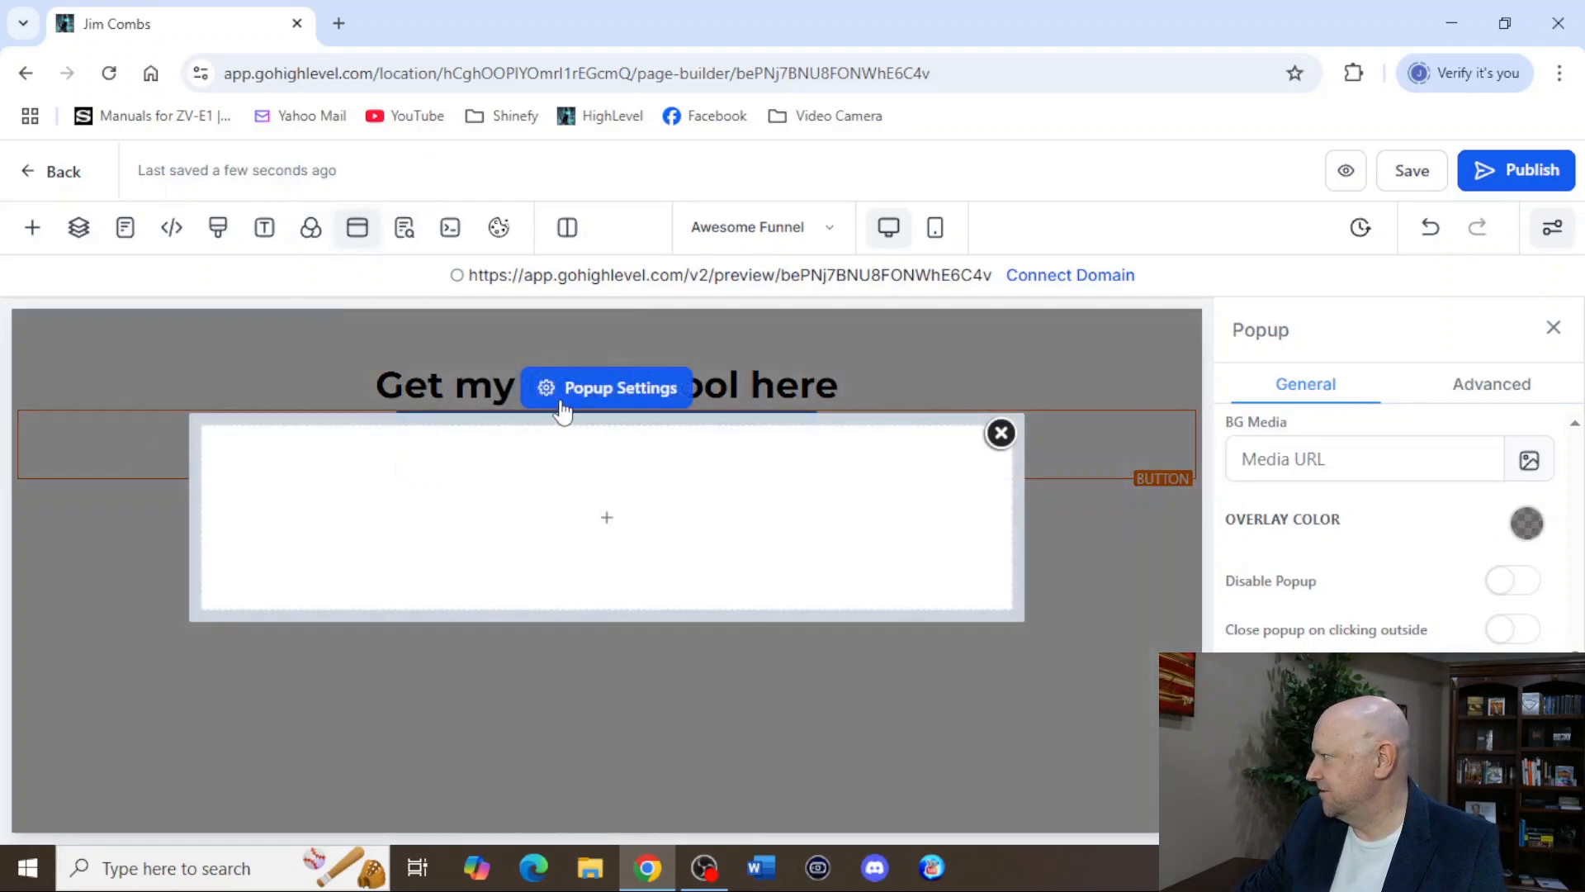
pyautogui.moveTo(594, 531)
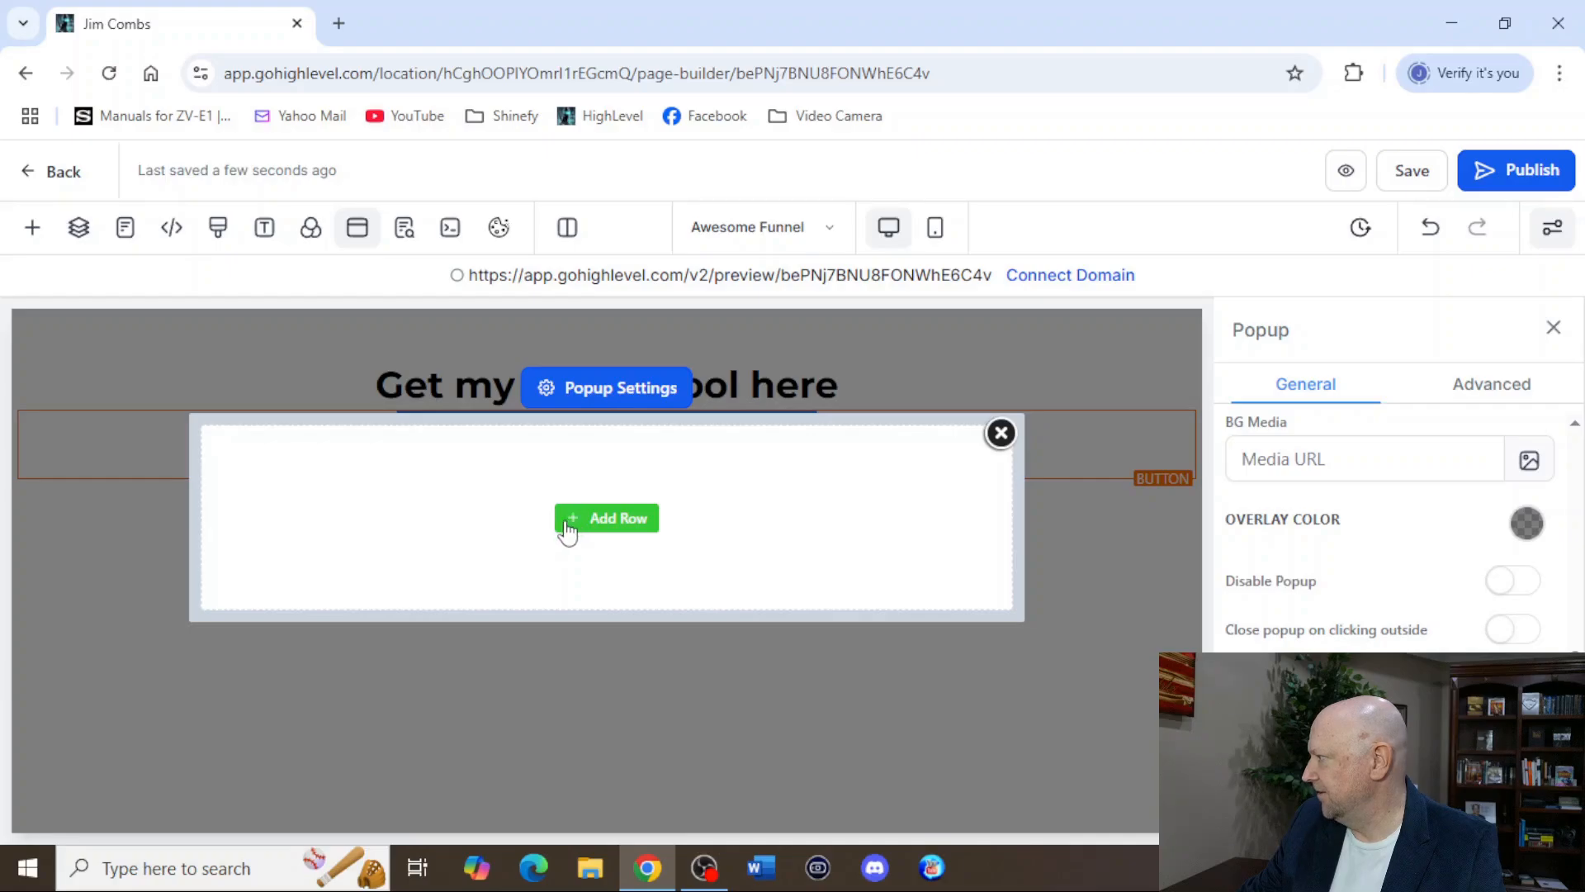
pyautogui.click(575, 521)
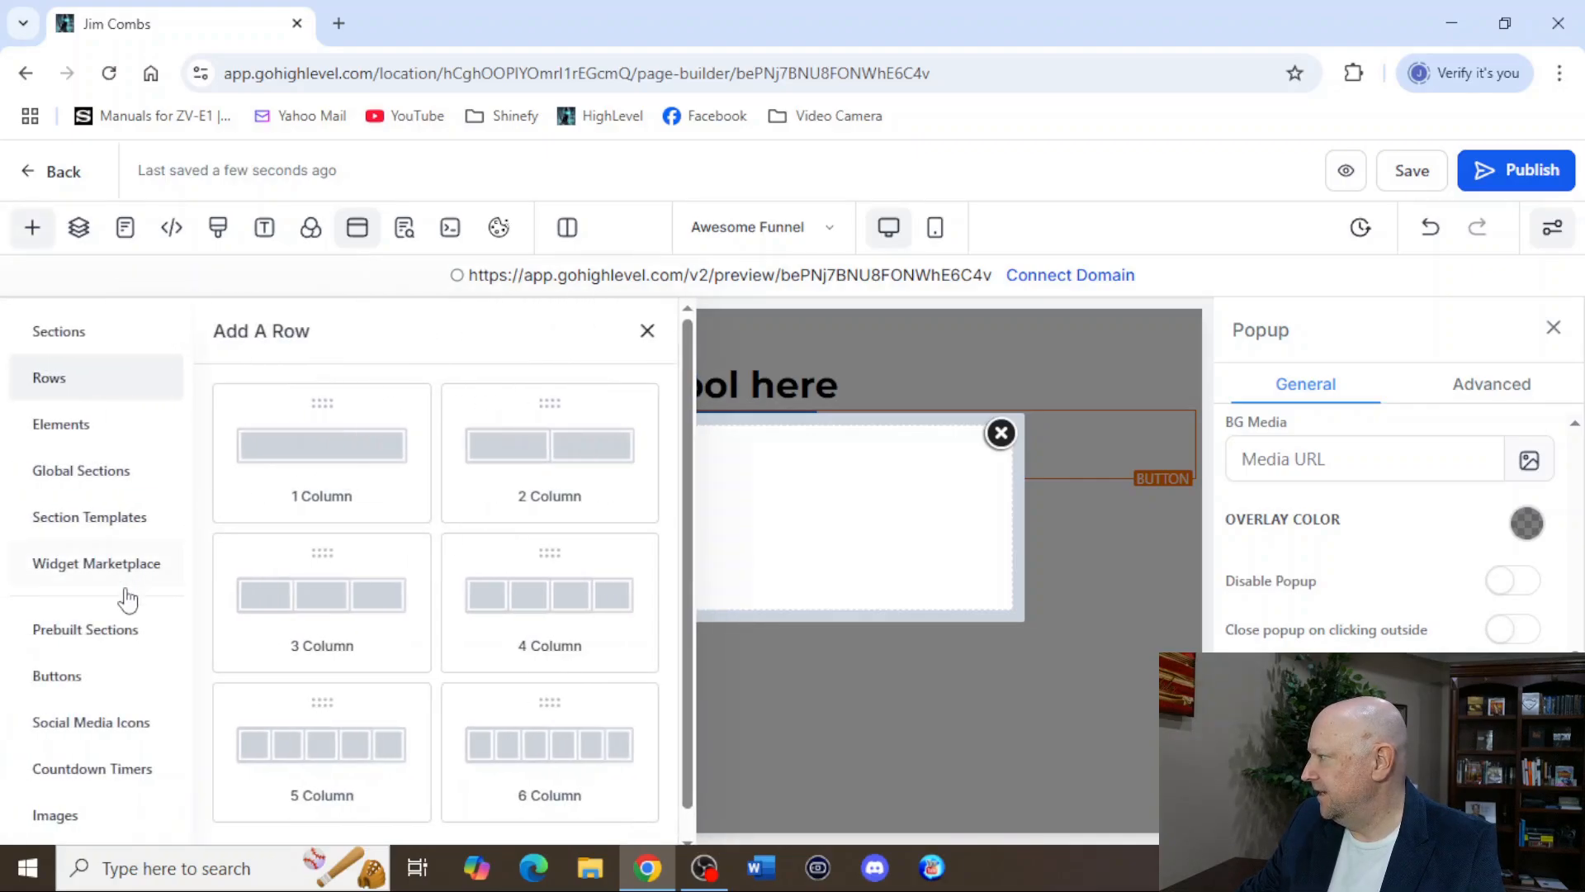
pyautogui.click(325, 454)
# Add a Form element to the popup's column and open its form picker.
pyautogui.moveTo(678, 533)
pyautogui.click(589, 559)
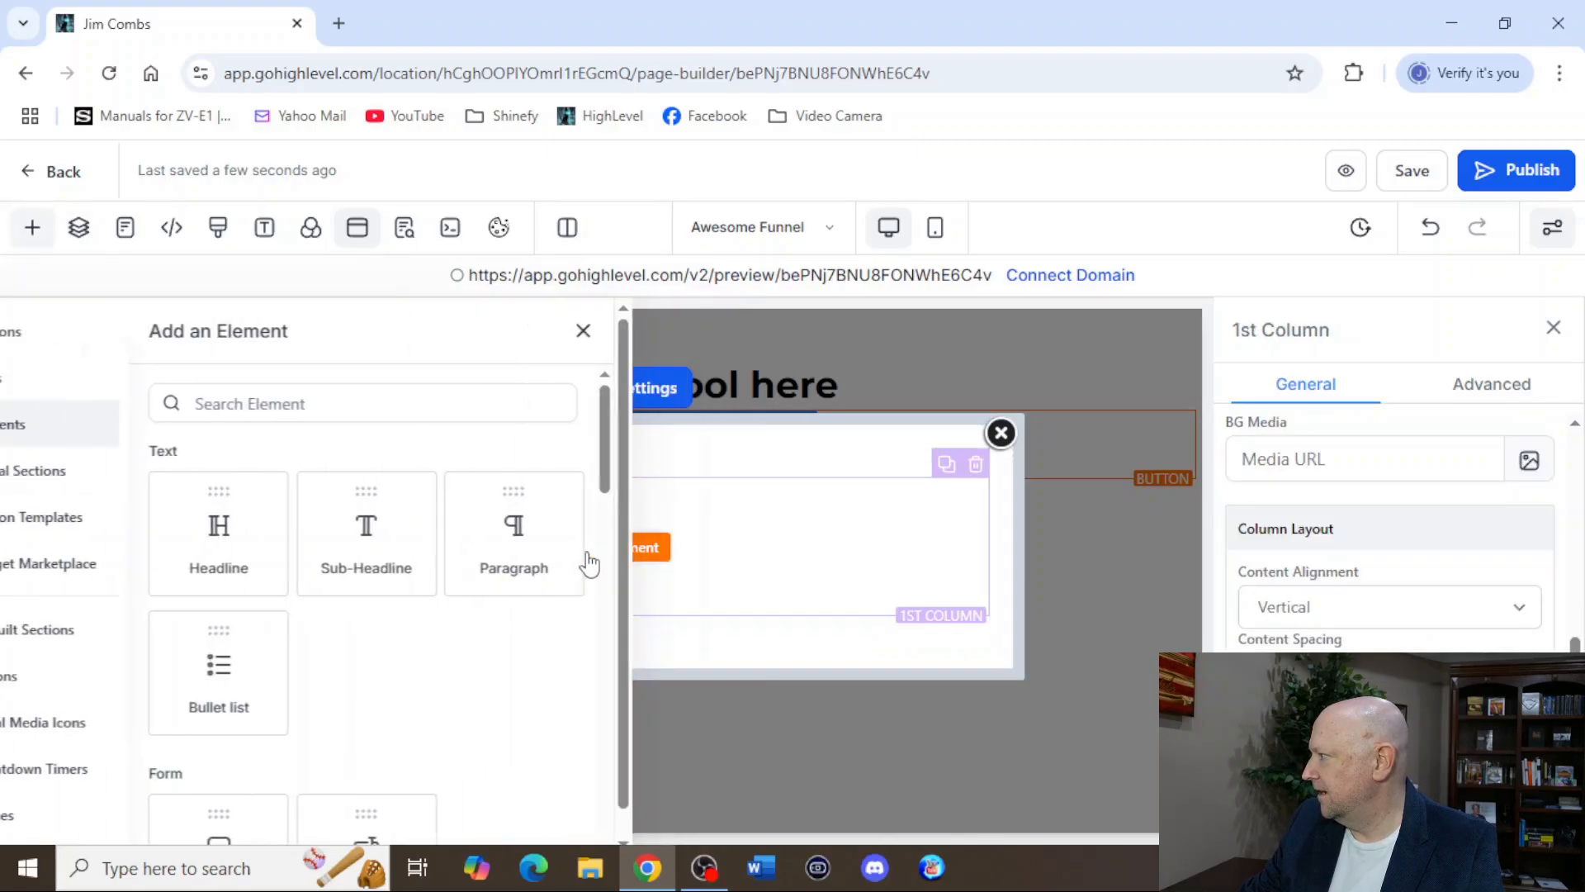
pyautogui.scroll(-3, 438, 648)
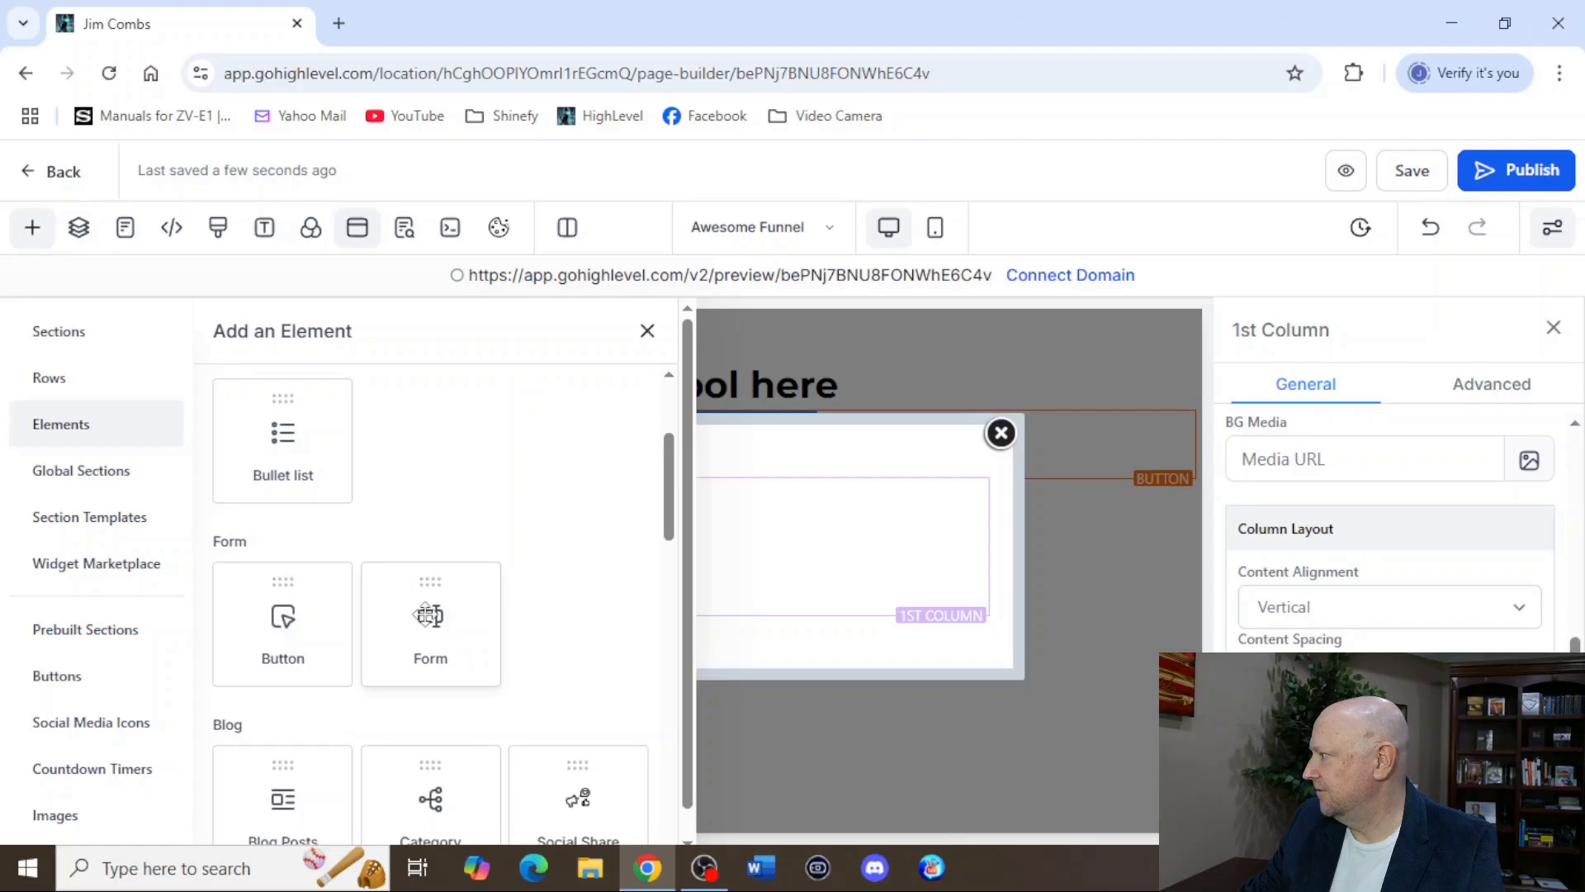
pyautogui.click(428, 586)
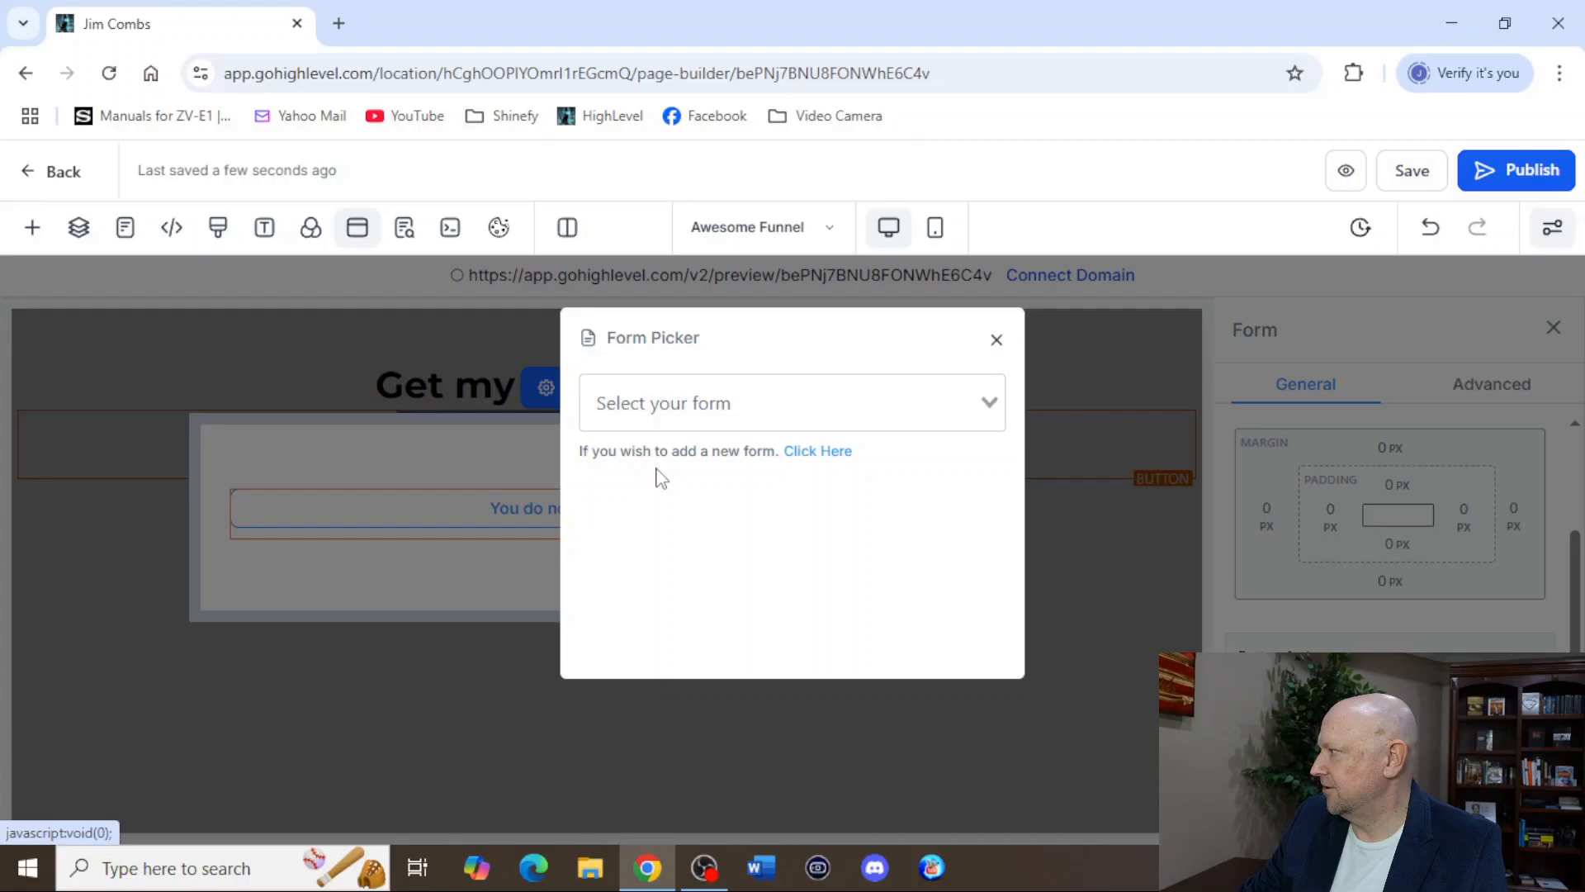
# Create a new form from scratch for the popup, starting from the form picker's option for adding one.
pyautogui.click(808, 453)
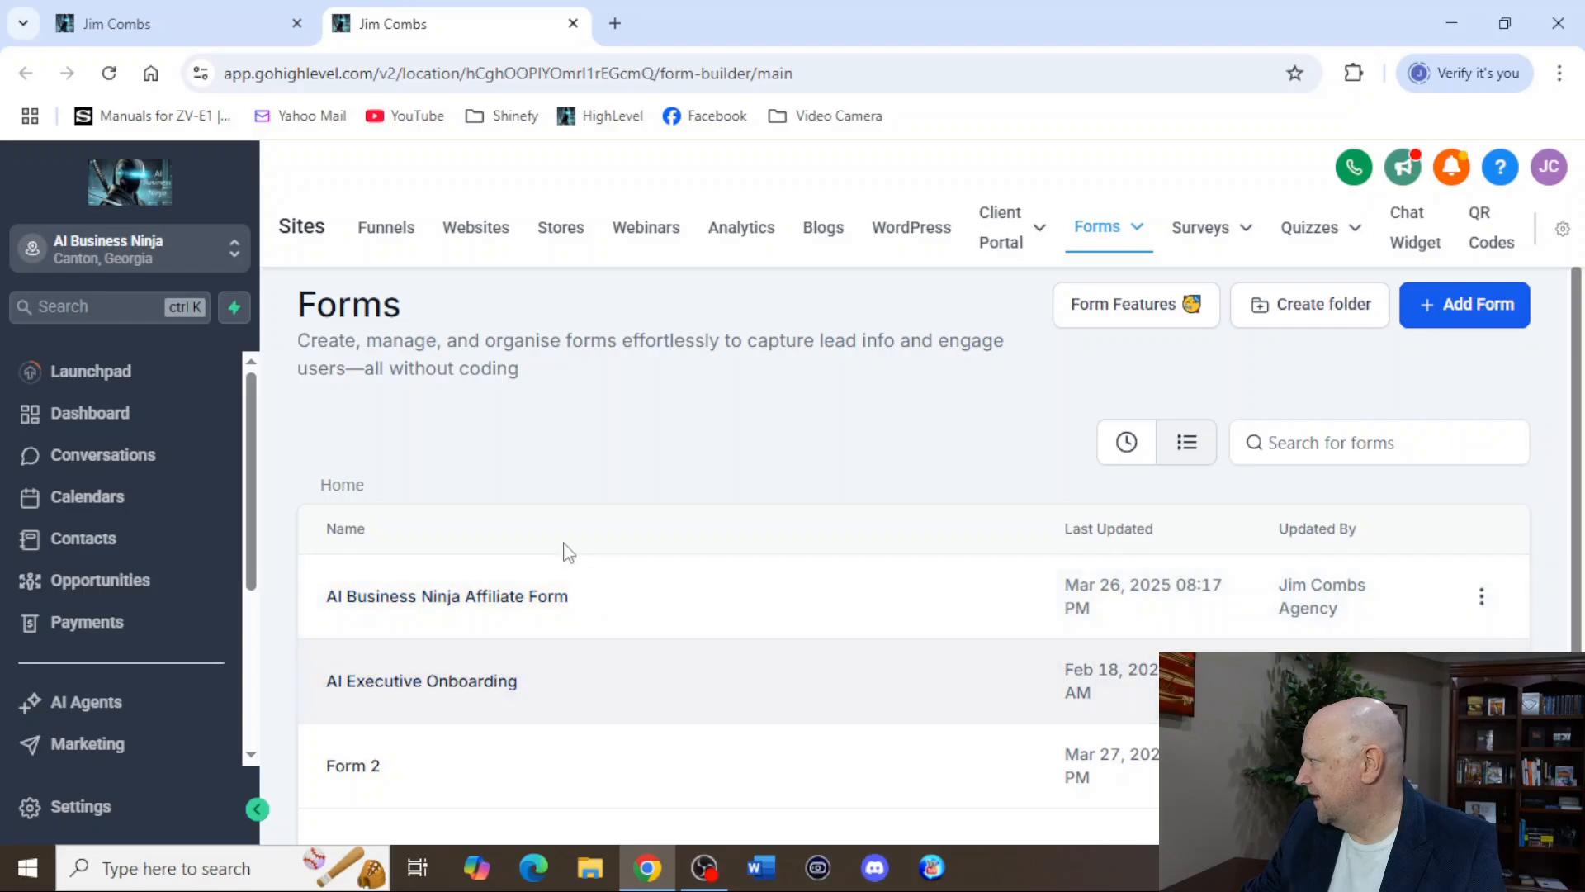
pyautogui.click(1445, 326)
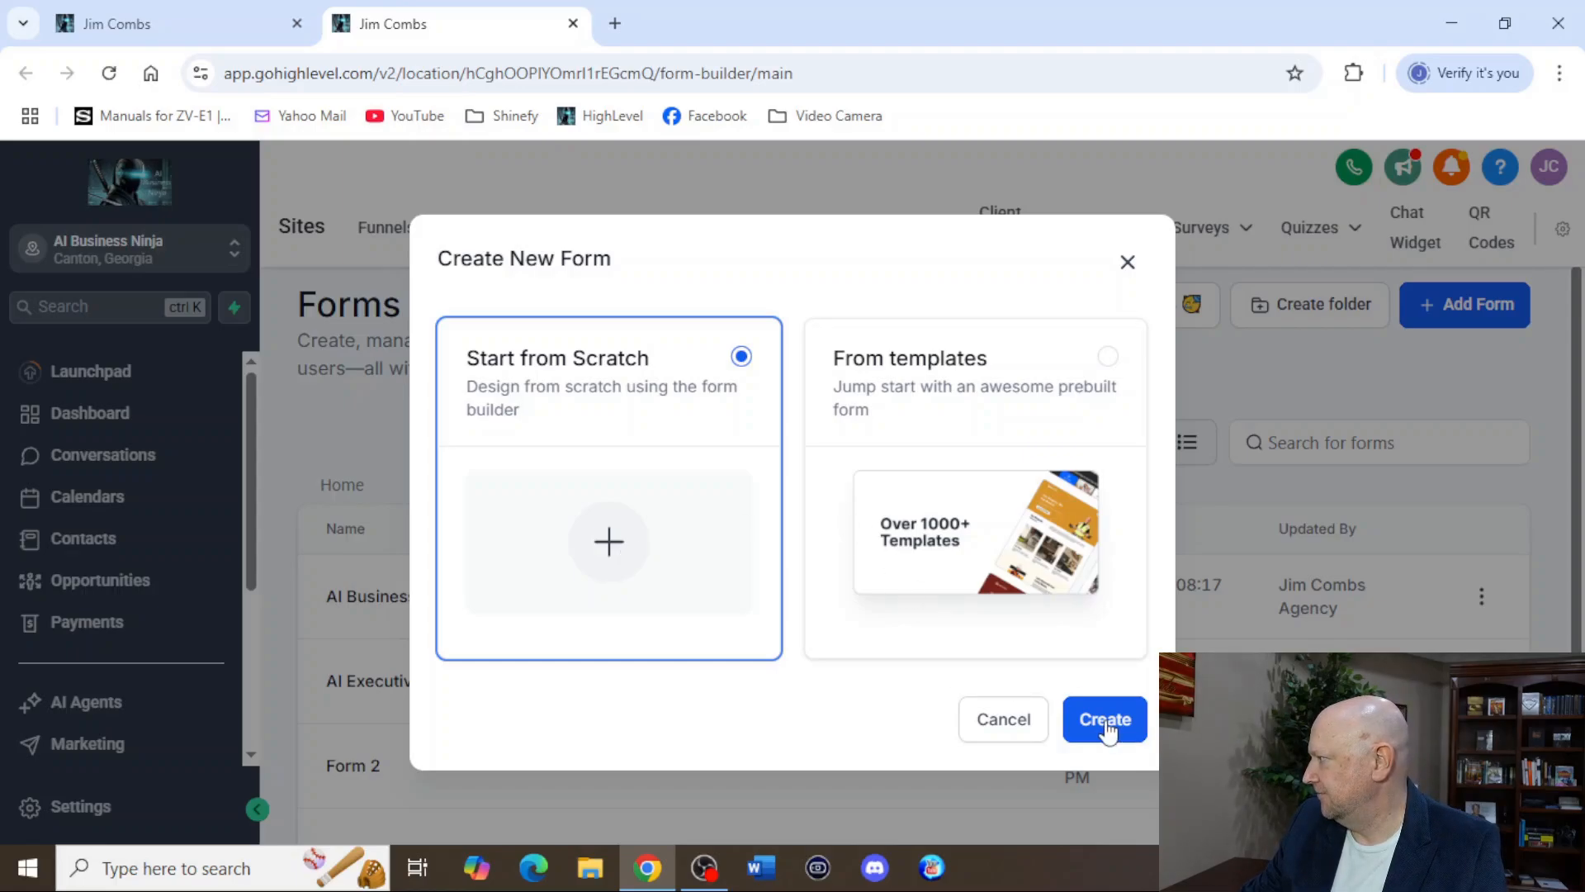
pyautogui.click(1106, 726)
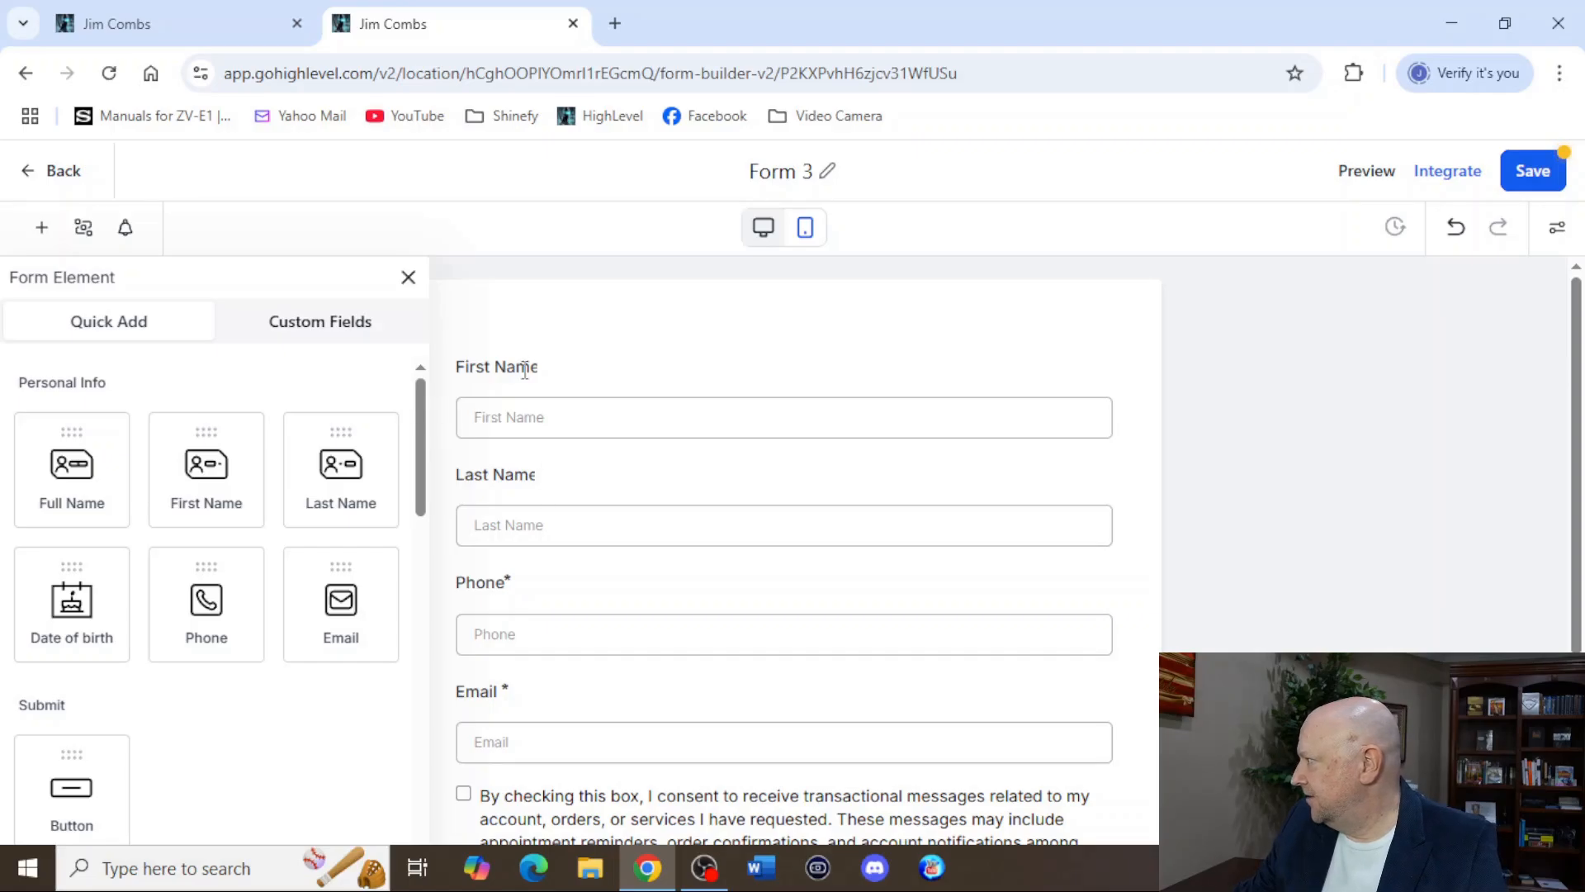
pyautogui.scroll(-4, 846, 541)
pyautogui.scroll(4, 683, 595)
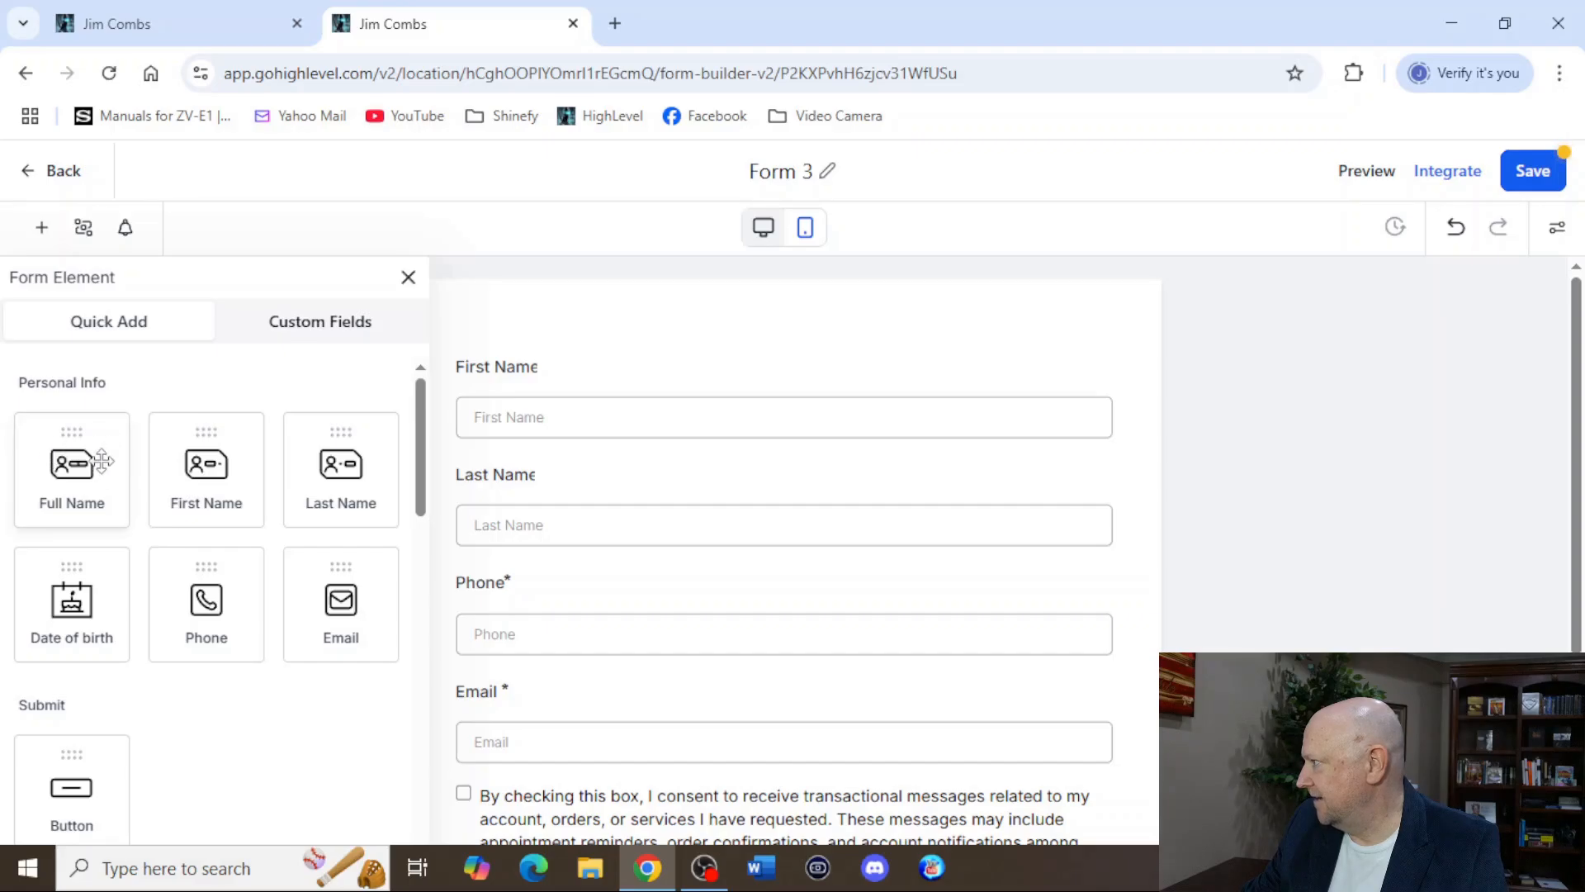
# Close the list of form elements and delete the Last Name and Phone fields from the form.
pyautogui.click(322, 330)
pyautogui.click(96, 333)
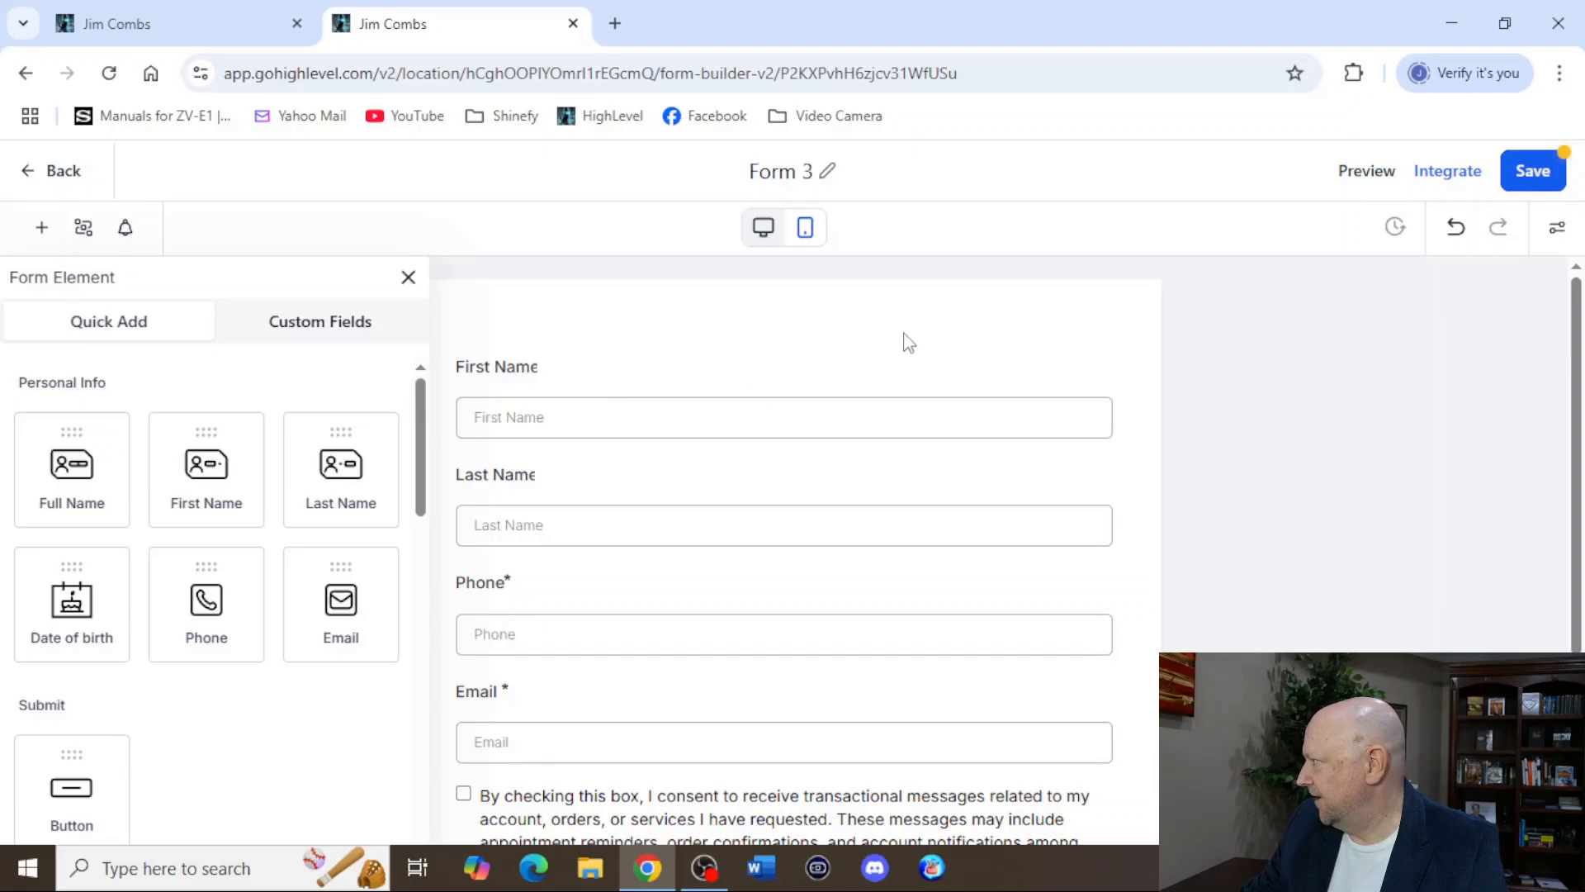
pyautogui.click(408, 278)
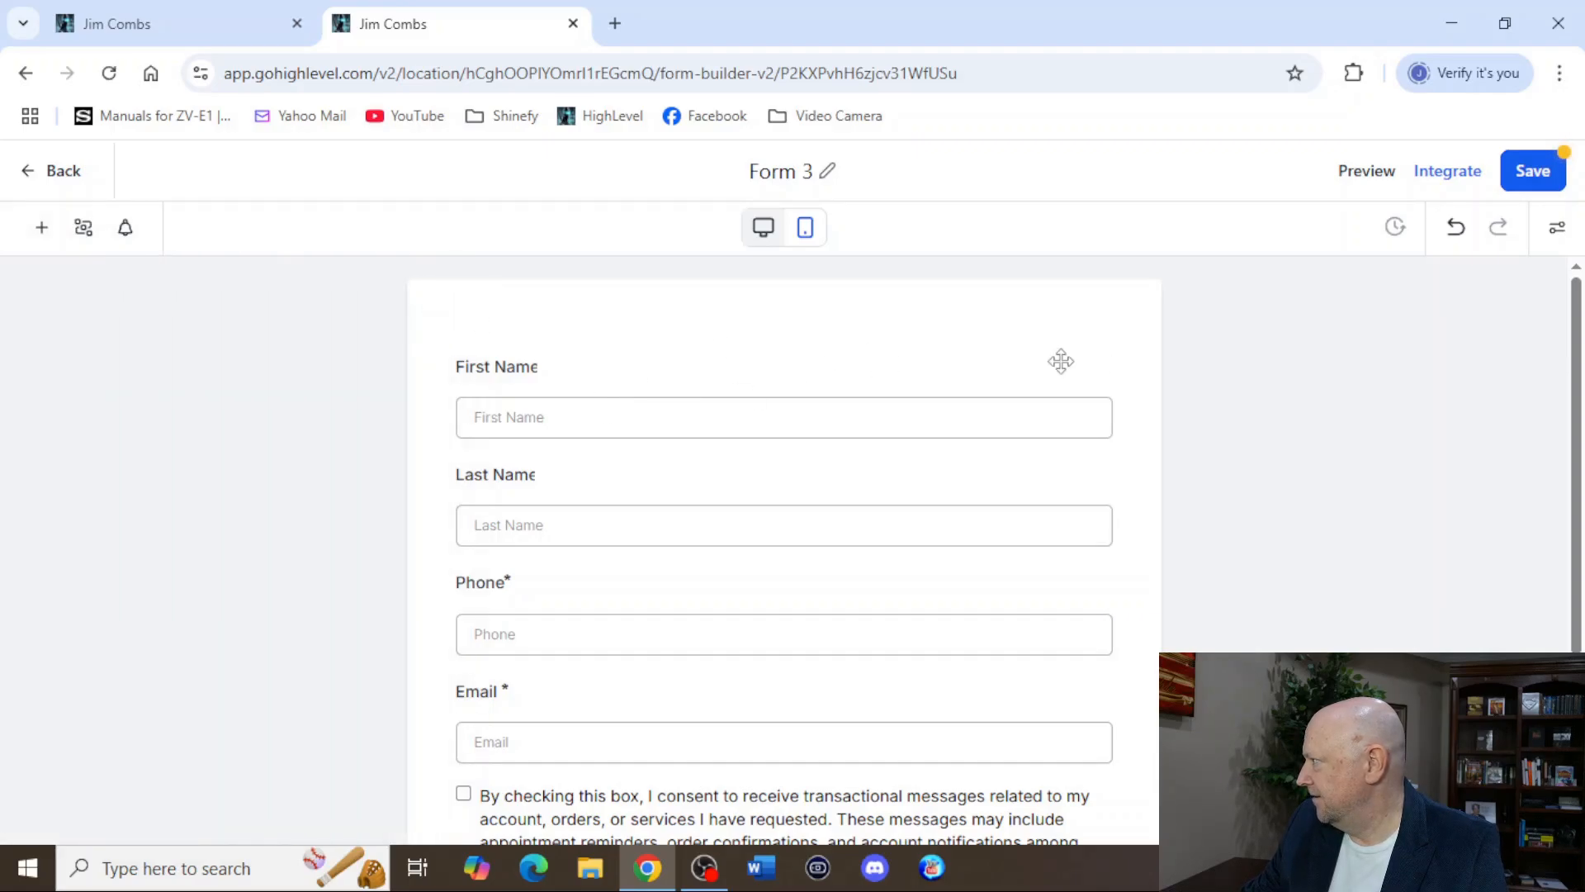
pyautogui.click(972, 523)
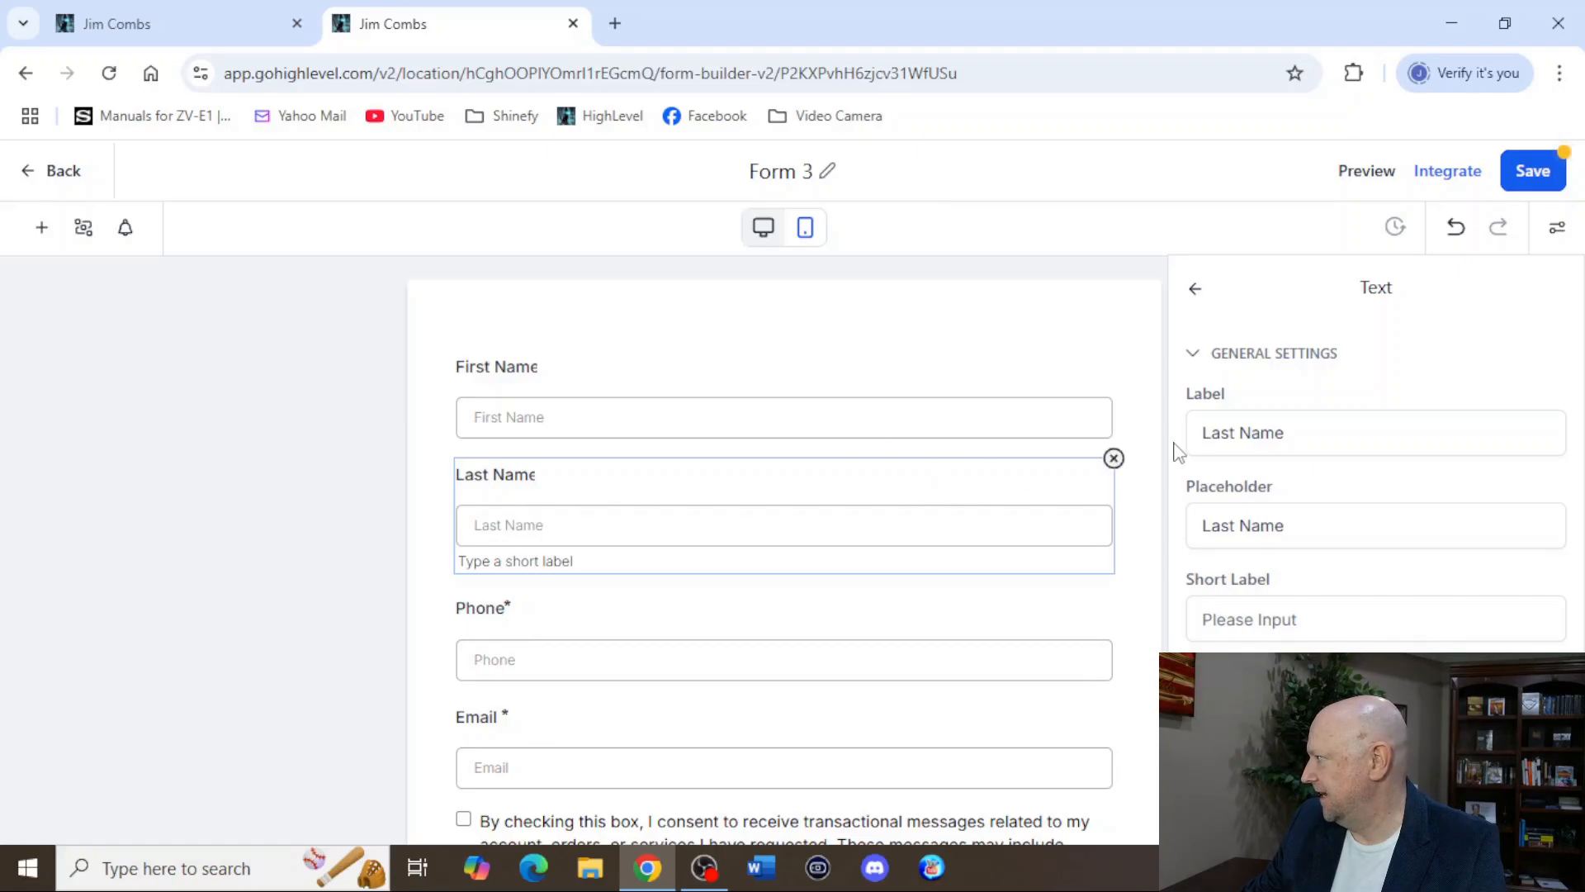
pyautogui.click(1114, 458)
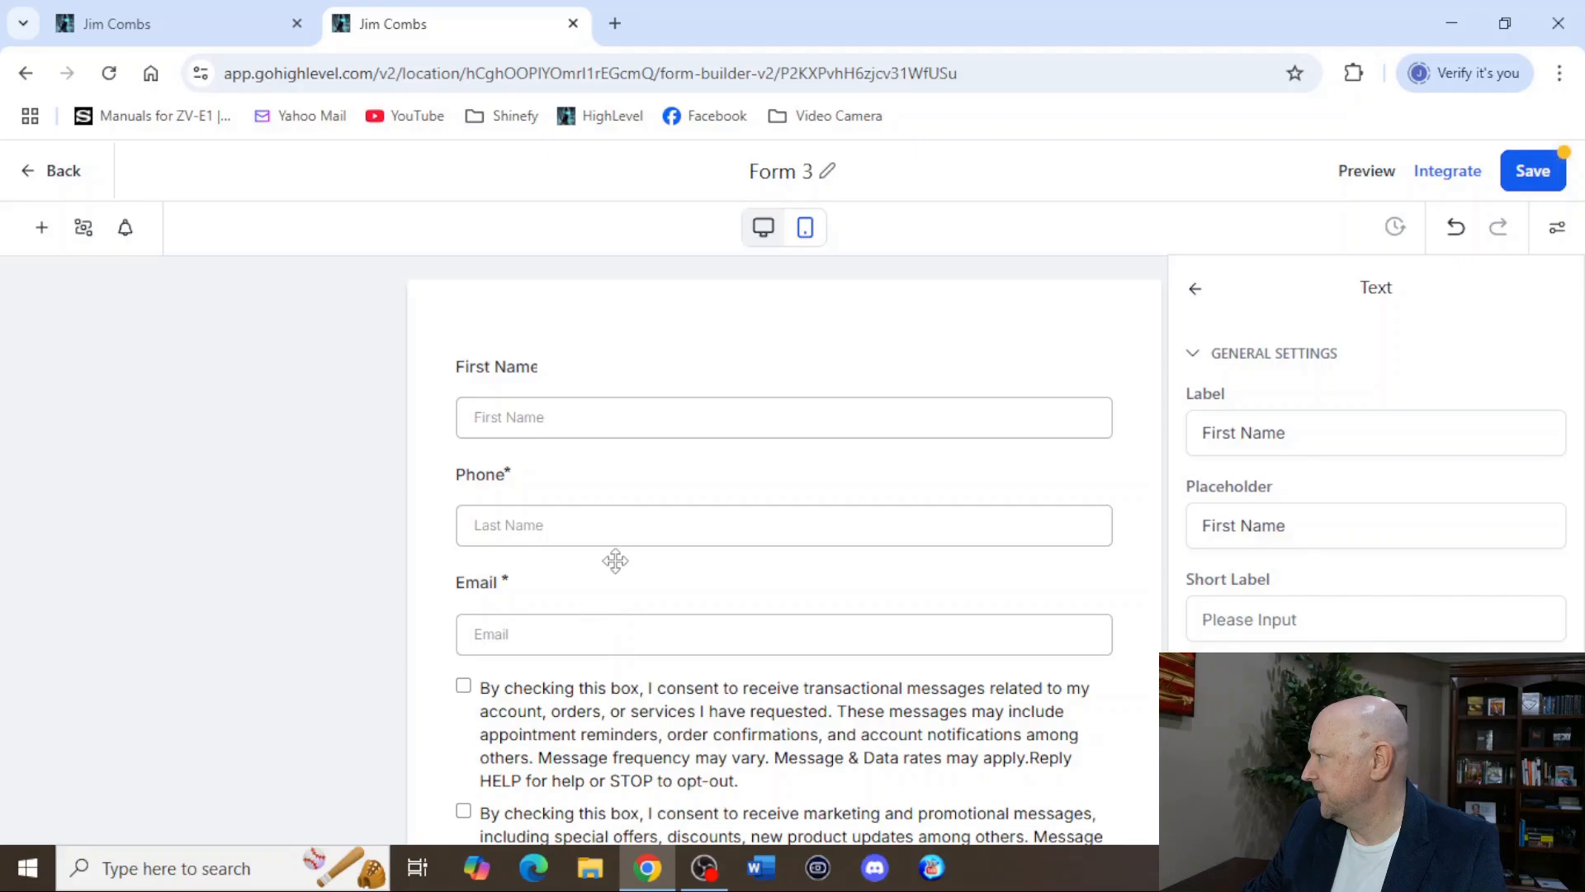
pyautogui.click(641, 501)
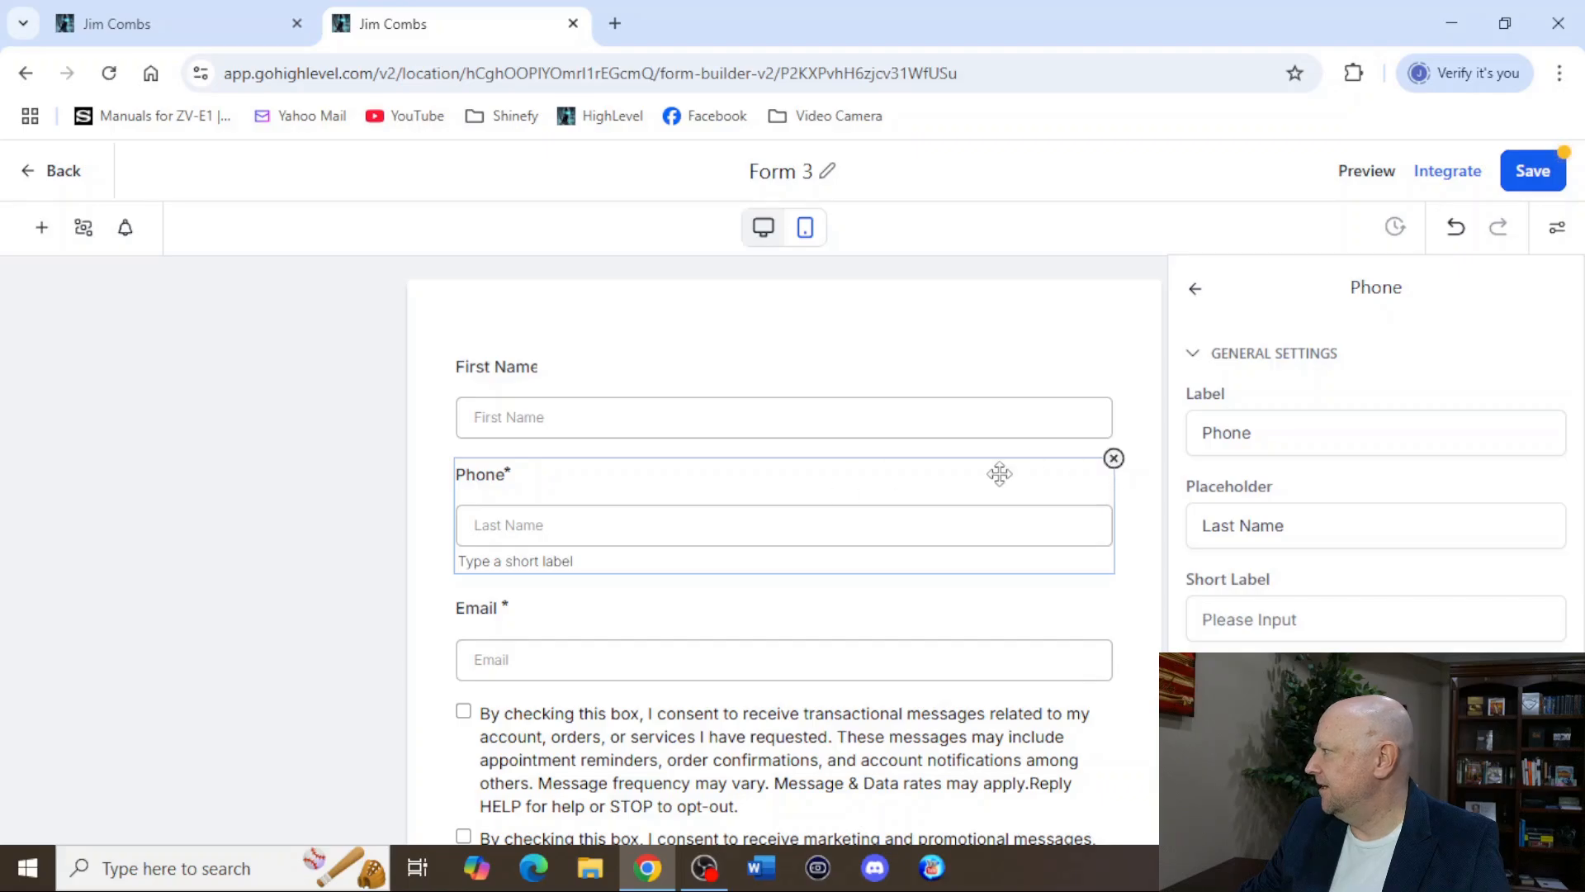
pyautogui.click(1113, 460)
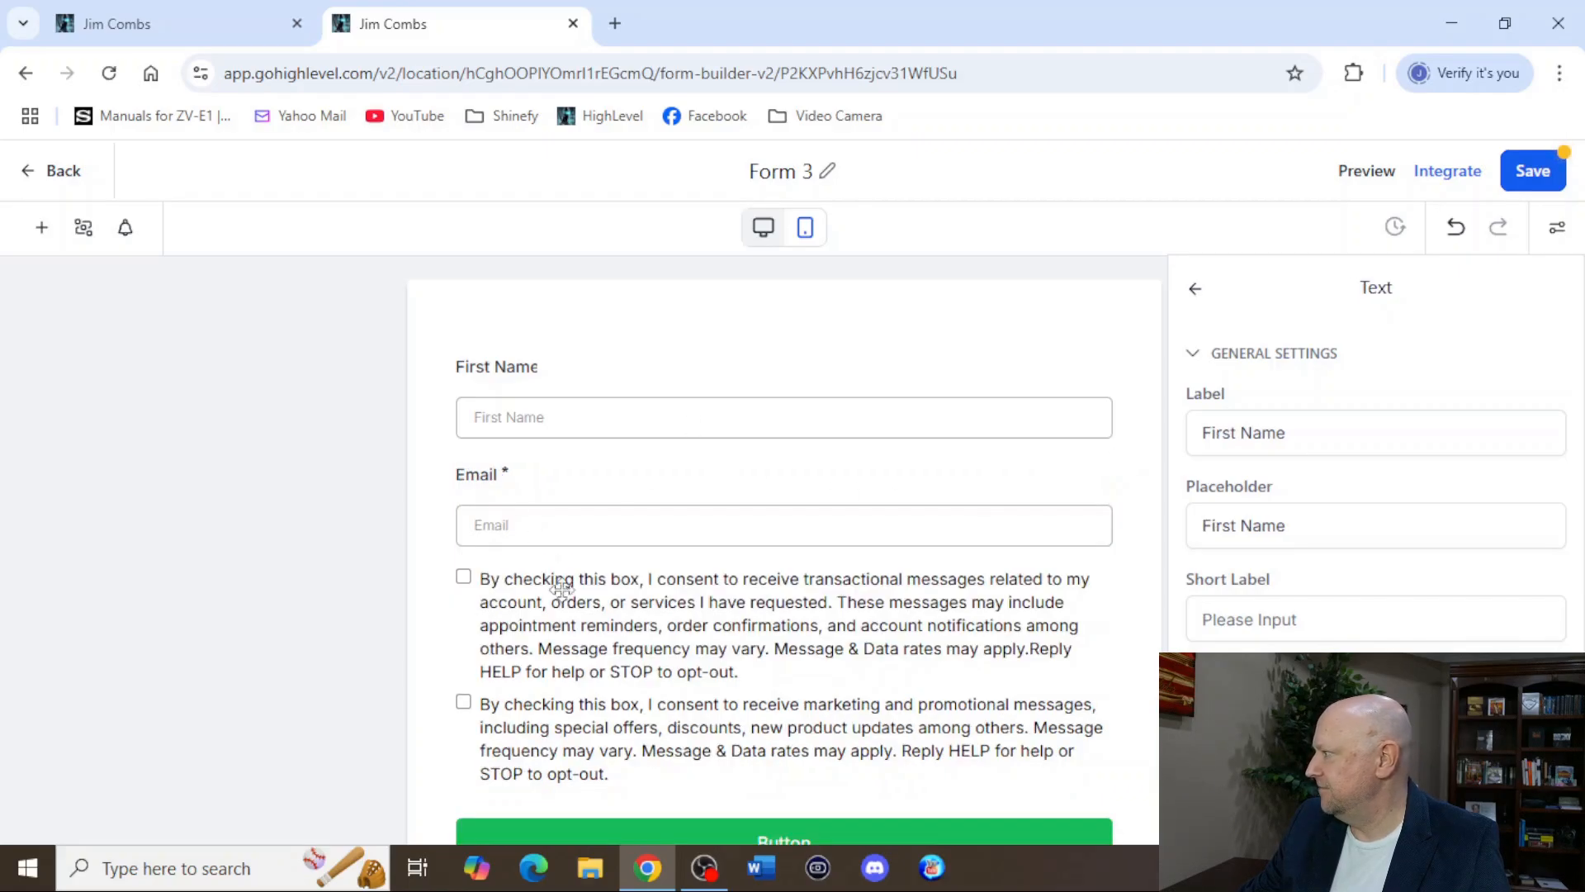
# Delete the consent checkboxes block and the Privacy Policy and Terms of Service text from the form.
pyautogui.click(867, 609)
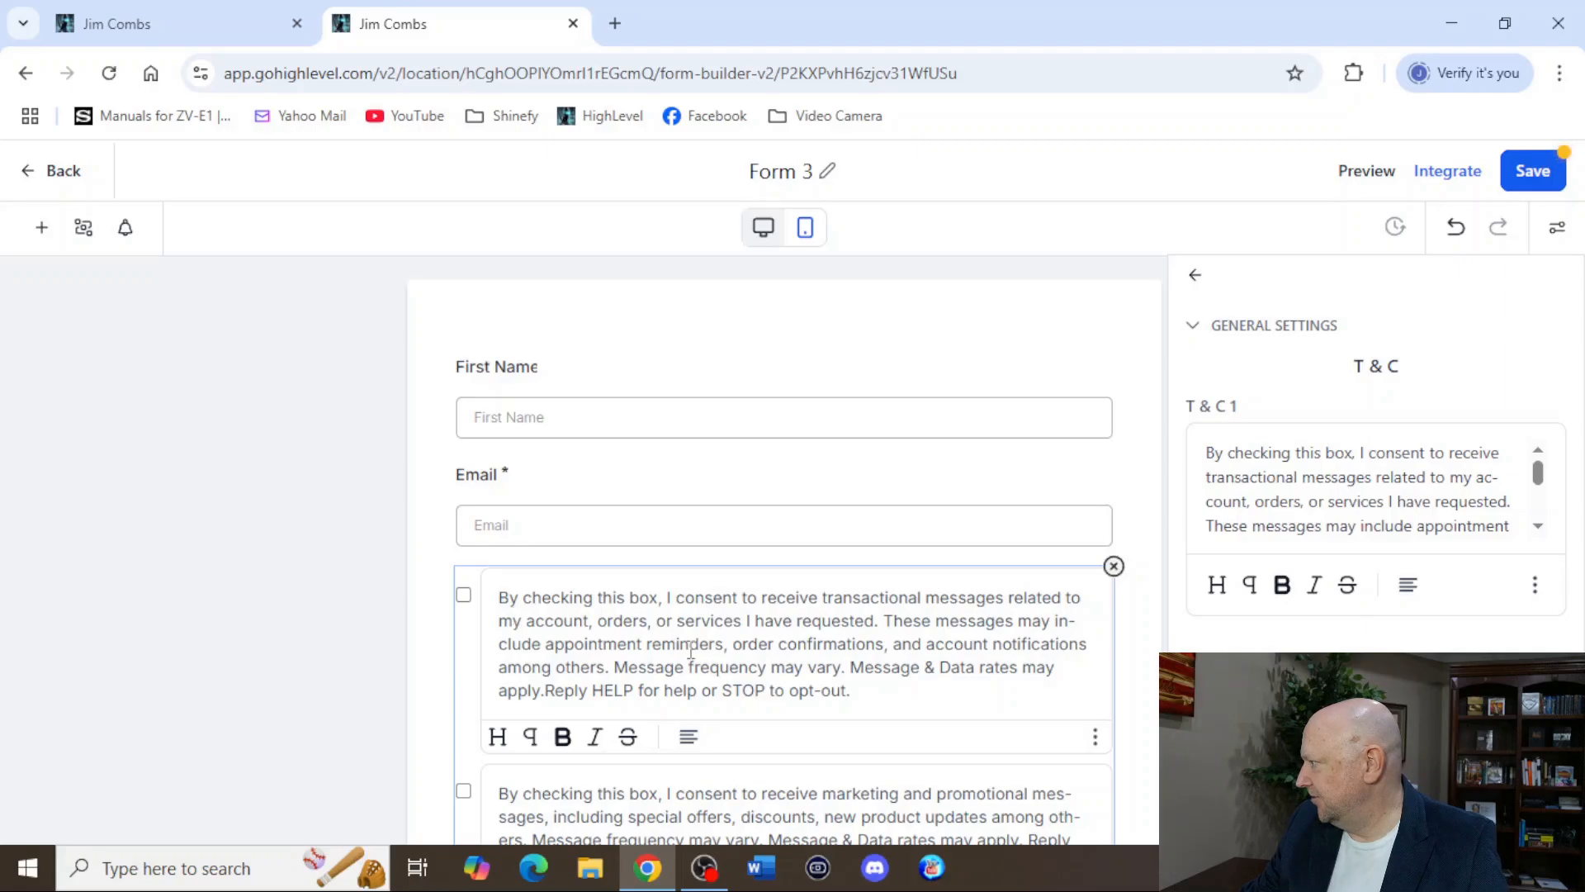
pyautogui.scroll(-3, 691, 652)
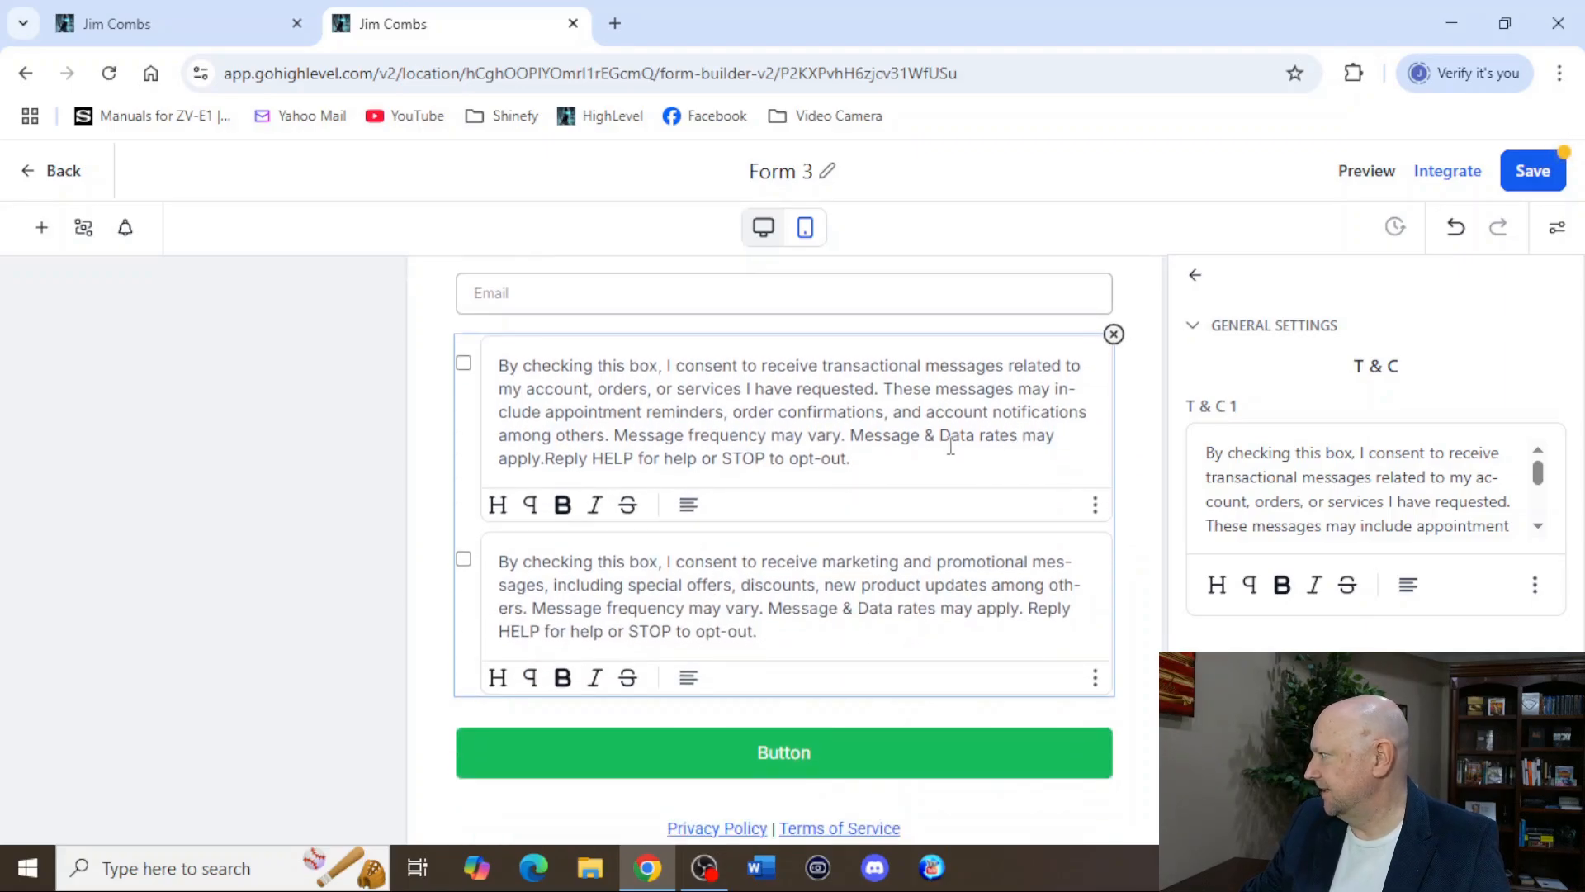
pyautogui.click(1114, 335)
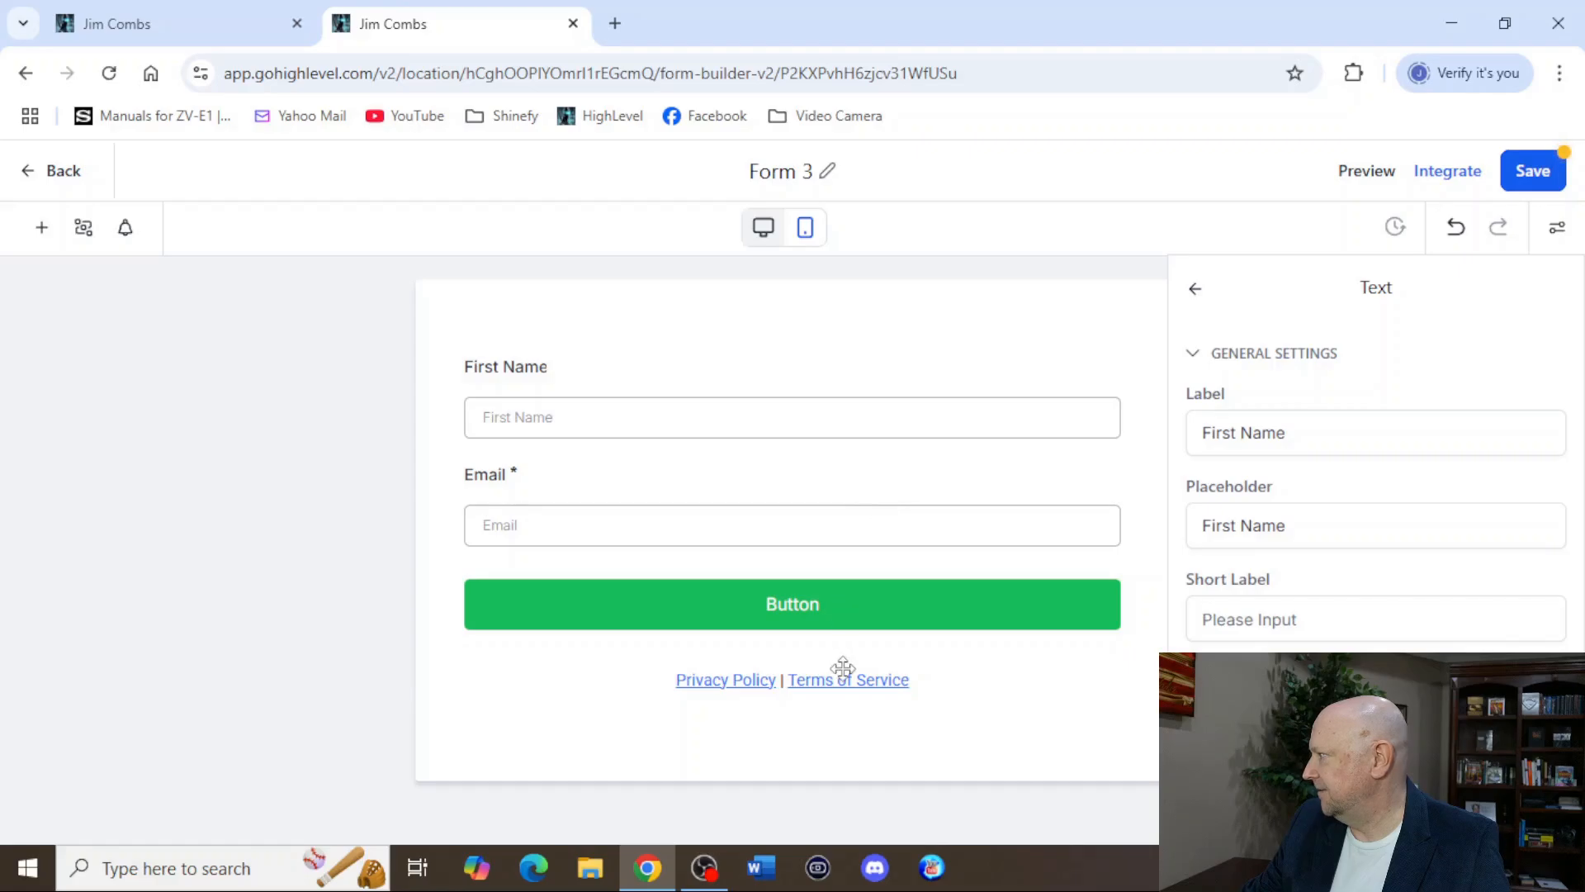
pyautogui.click(987, 657)
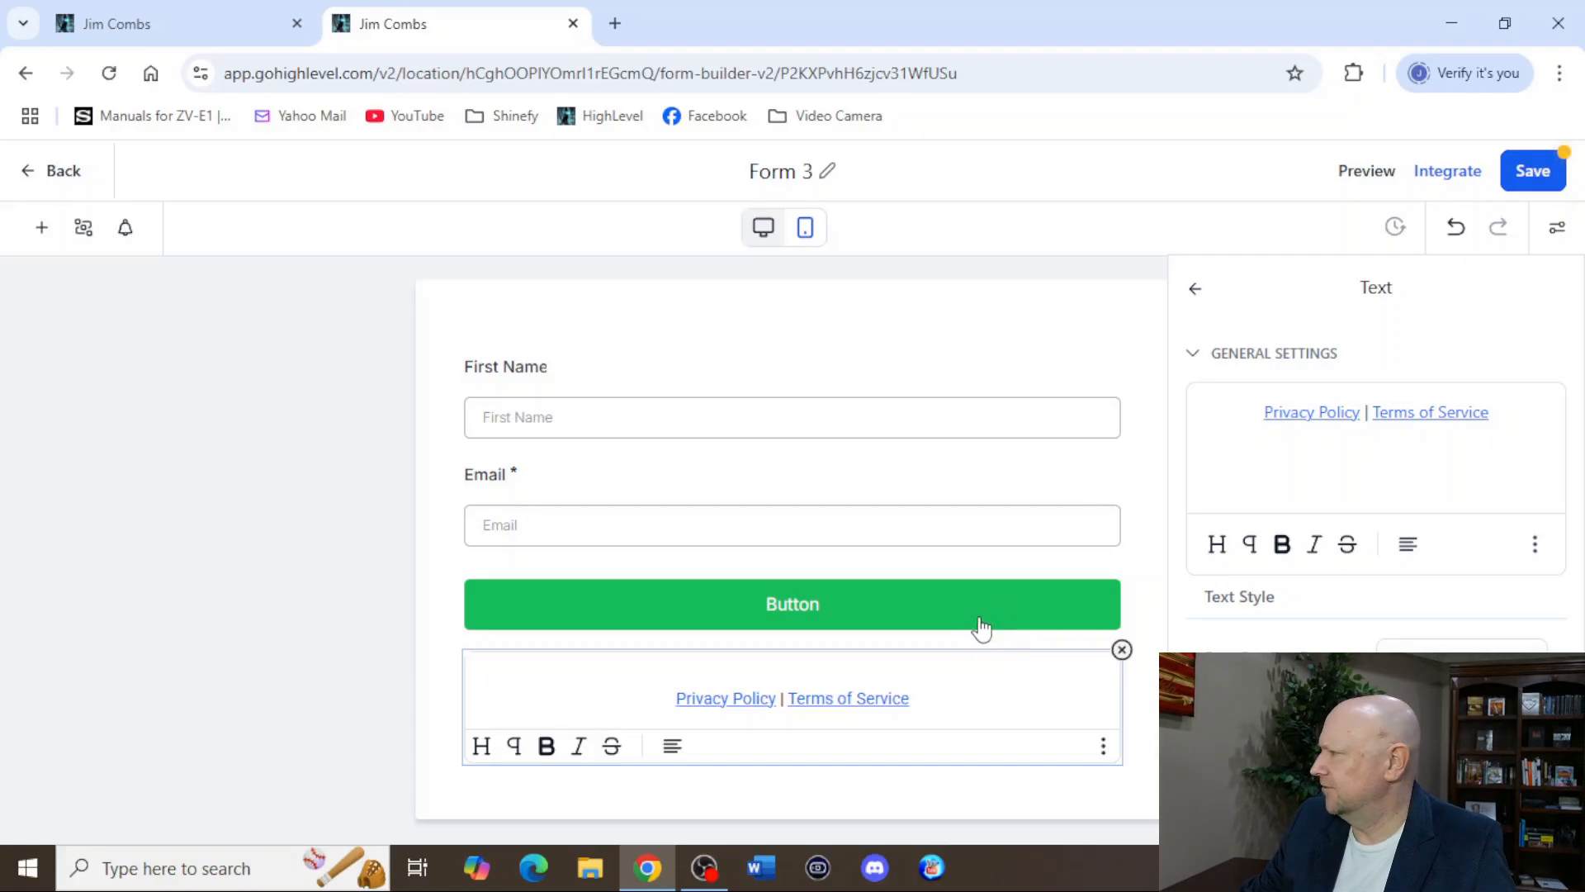
pyautogui.click(1122, 652)
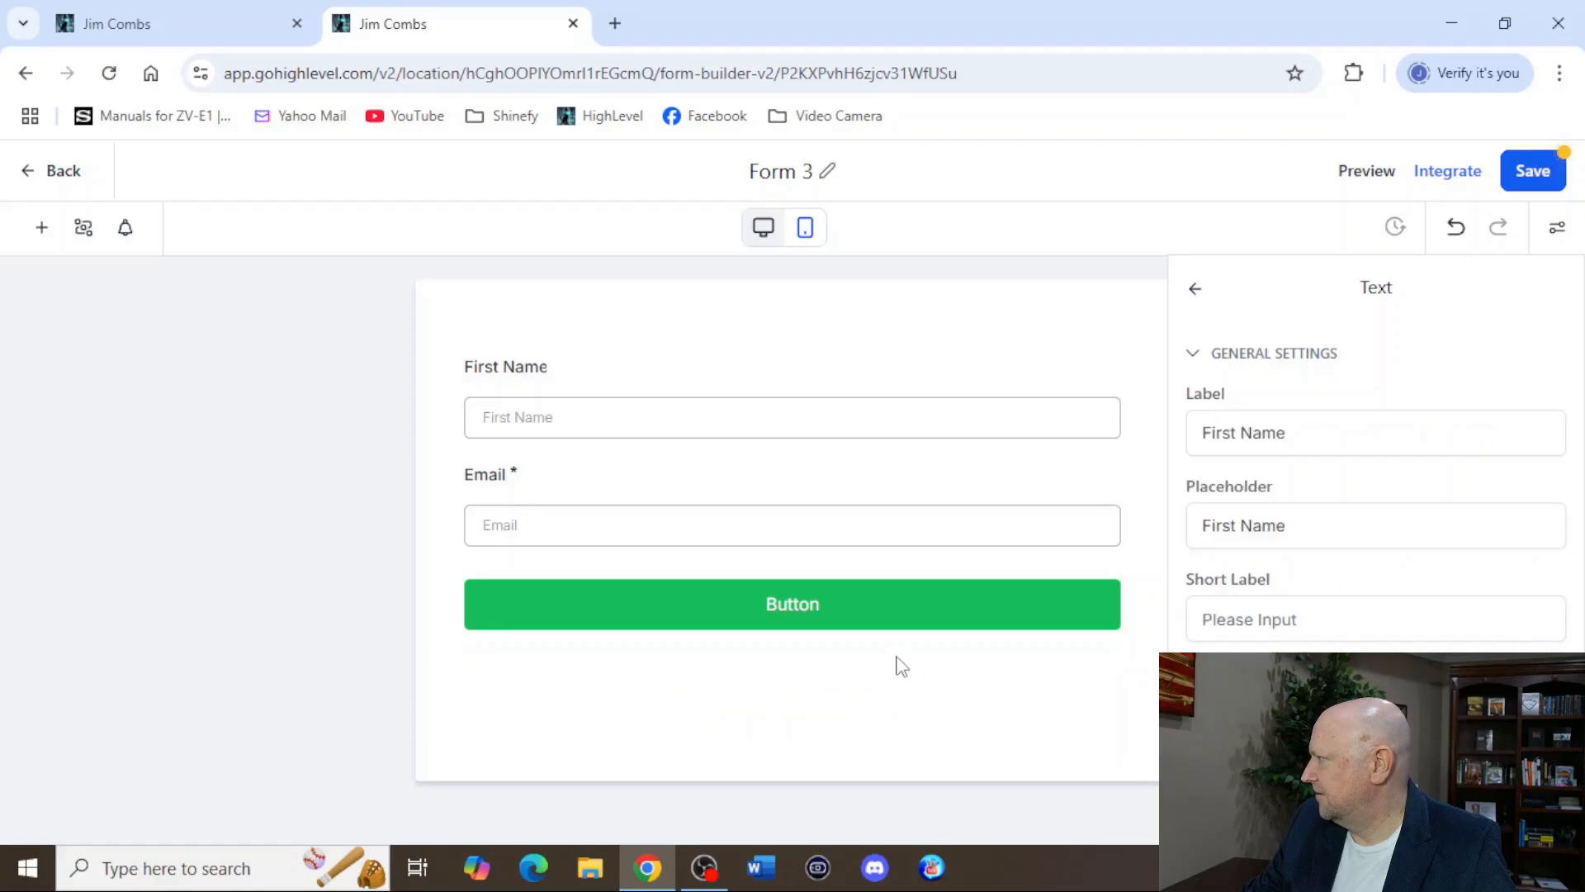
# Set the form button's background colour to blue, #1870BDFF, and deselect the button.
pyautogui.click(829, 615)
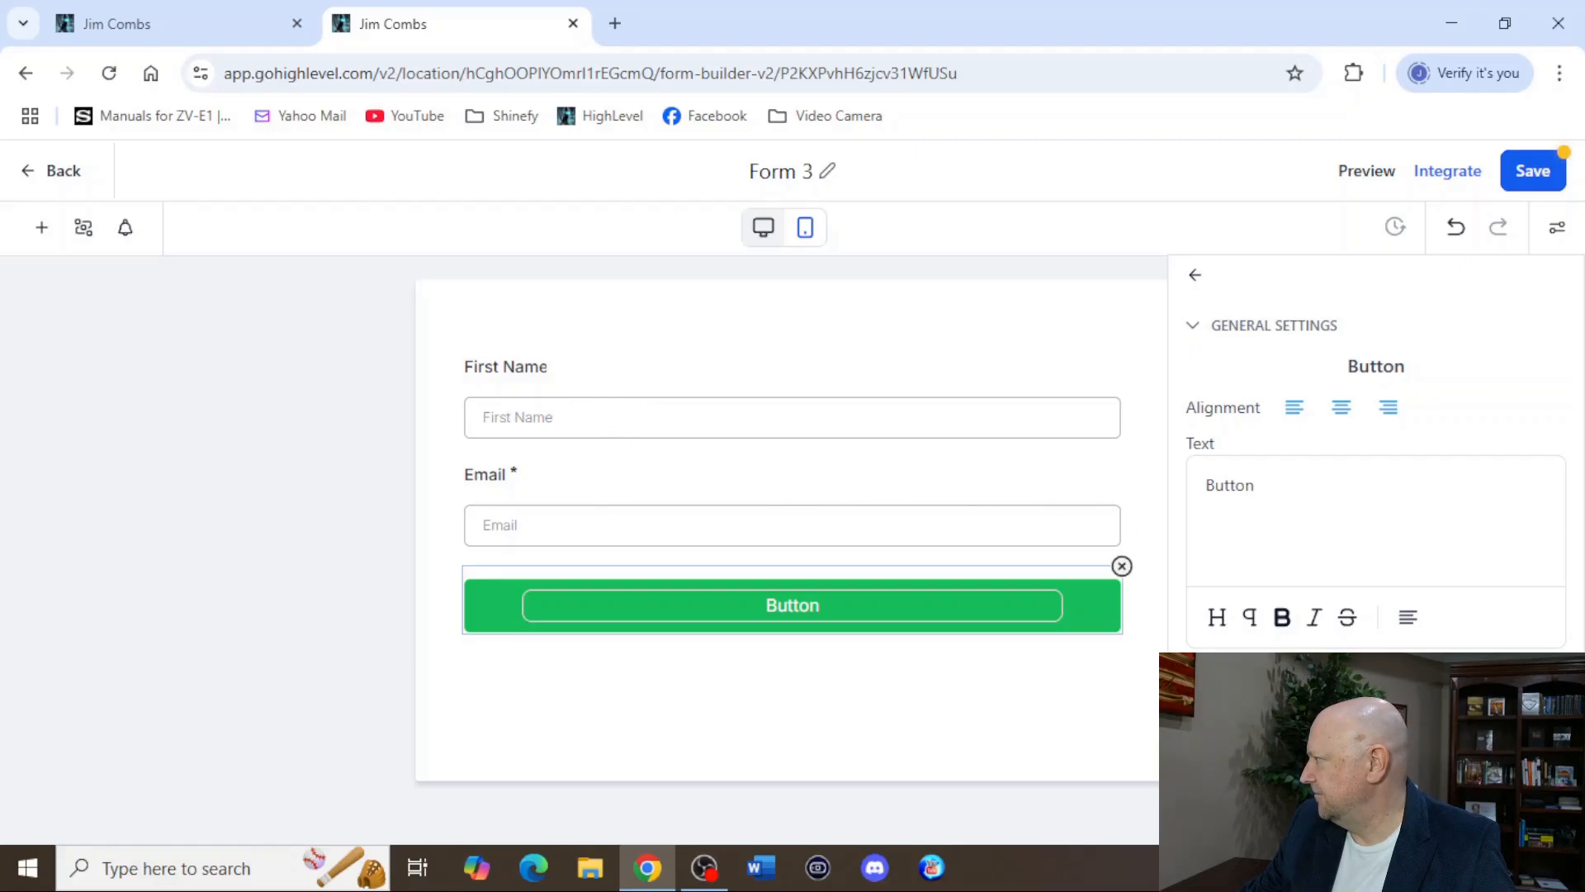
pyautogui.scroll(-4, 1371, 496)
pyautogui.click(1395, 610)
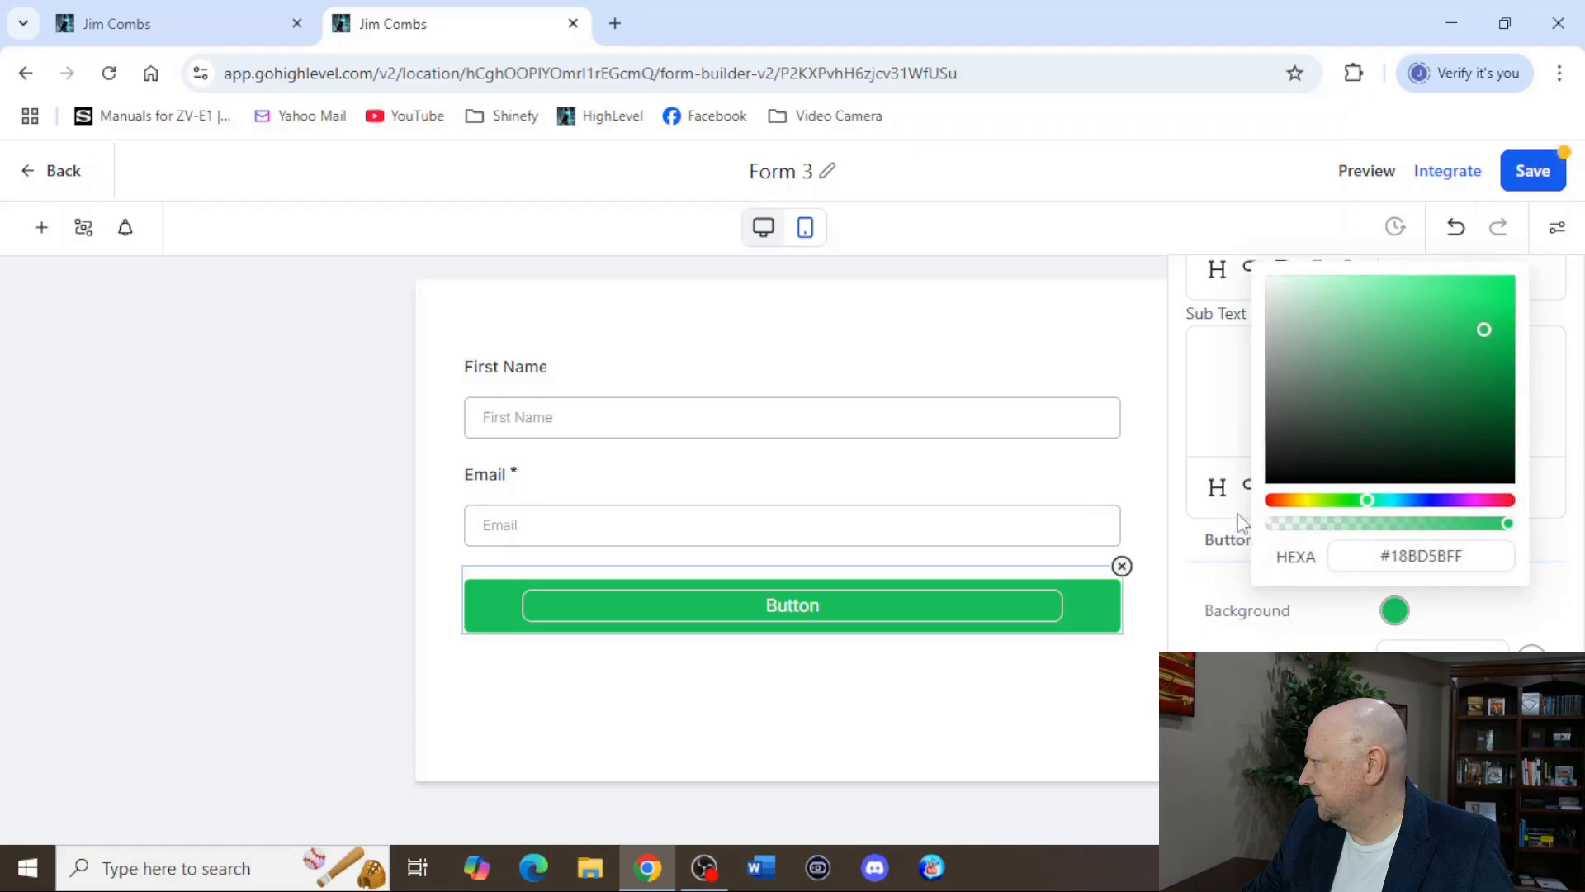
pyautogui.click(1409, 501)
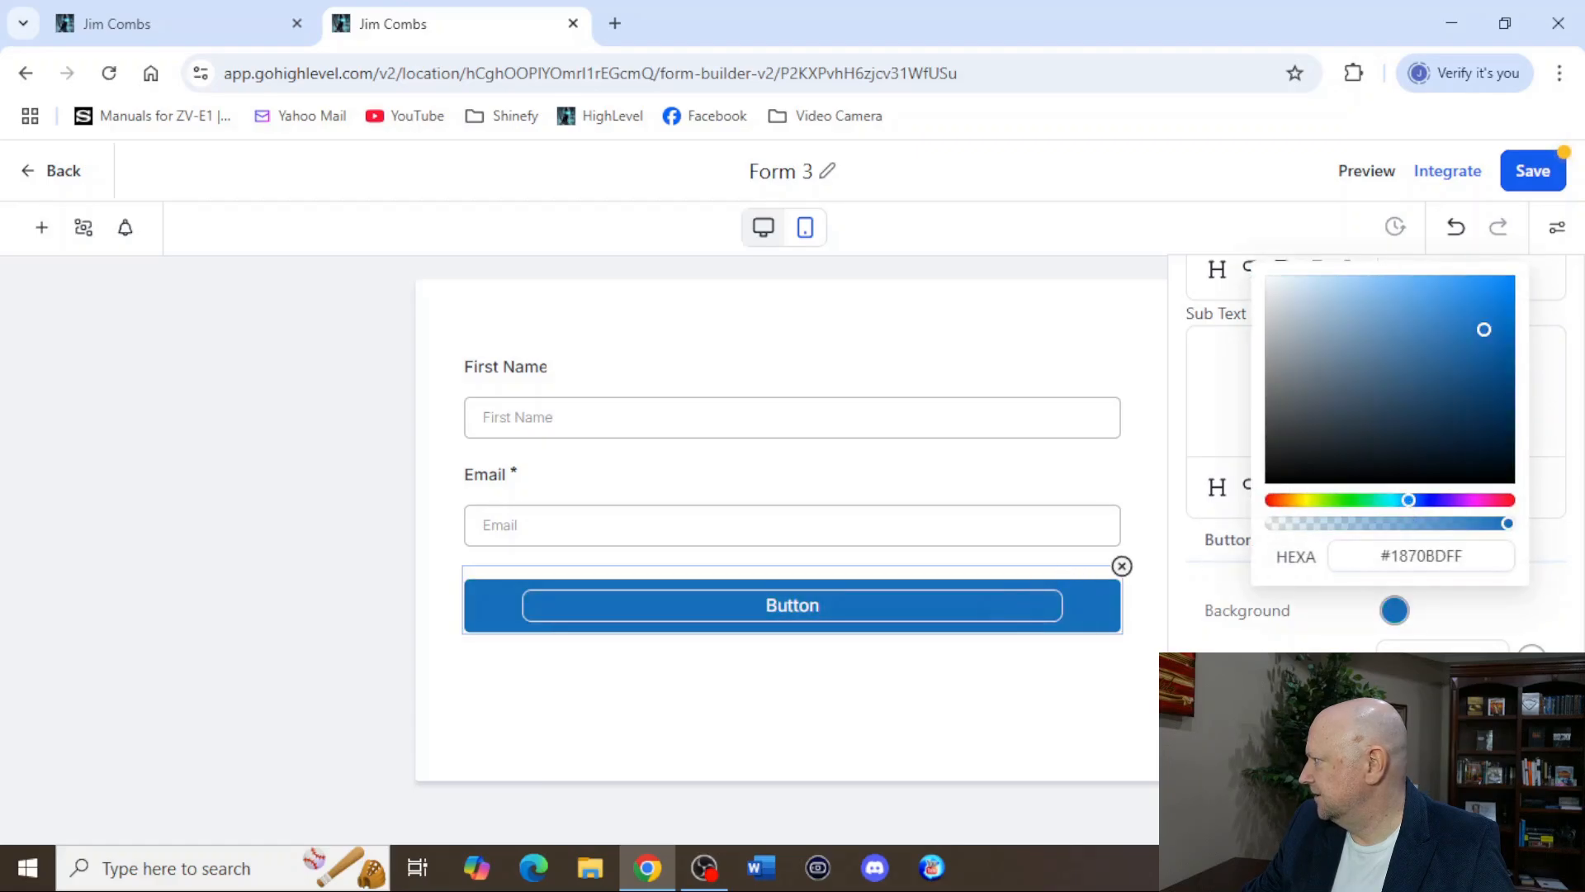
pyautogui.click(808, 644)
pyautogui.scroll(-10, 1293, 644)
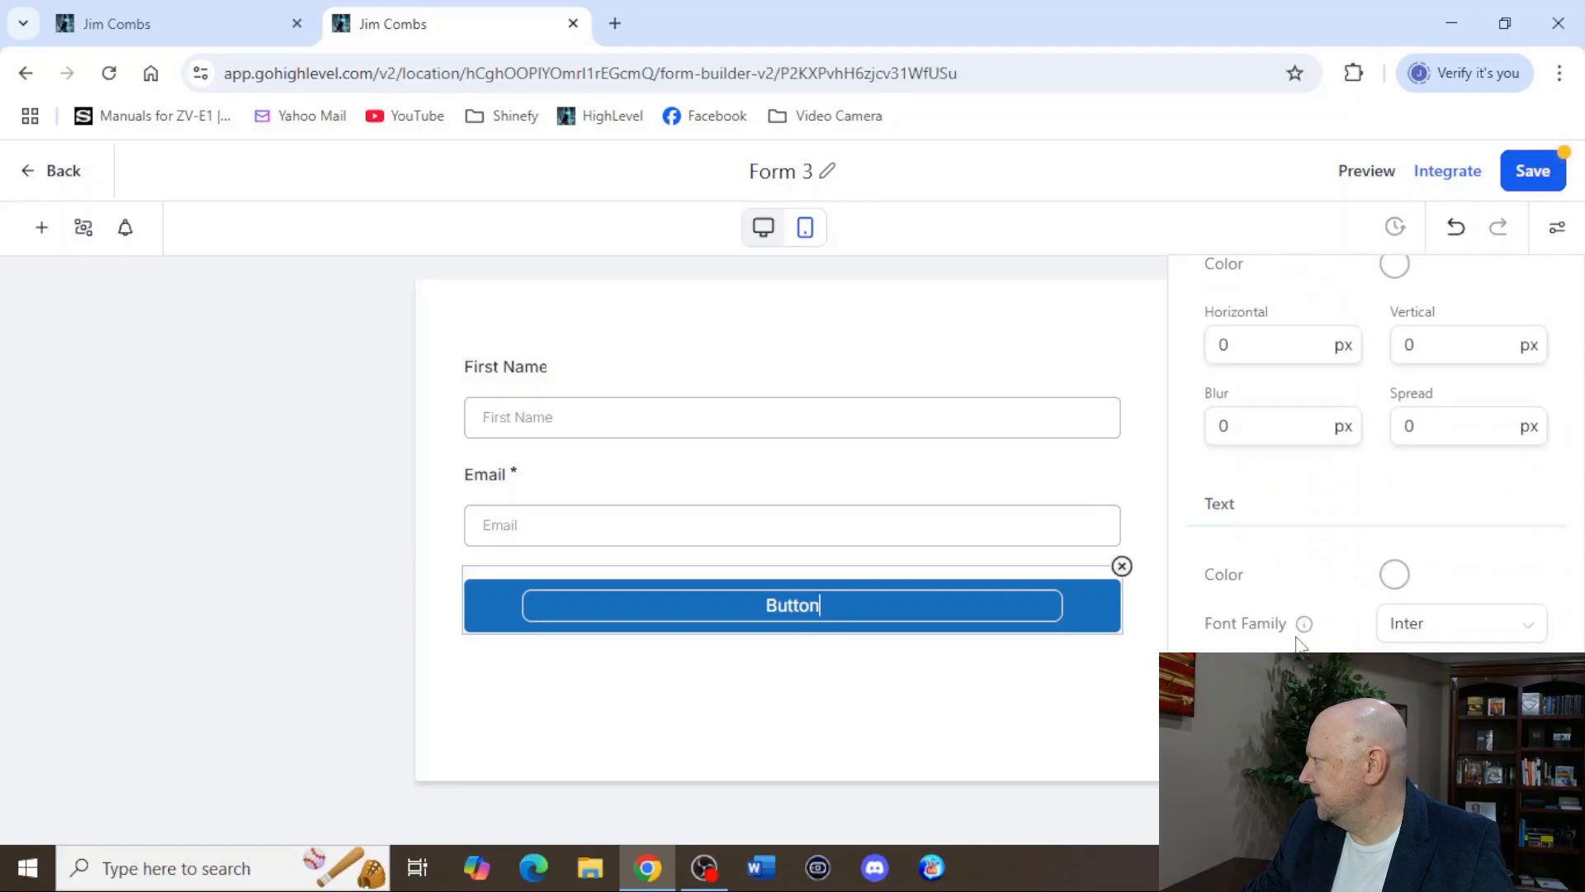
pyautogui.scroll(10, 1302, 643)
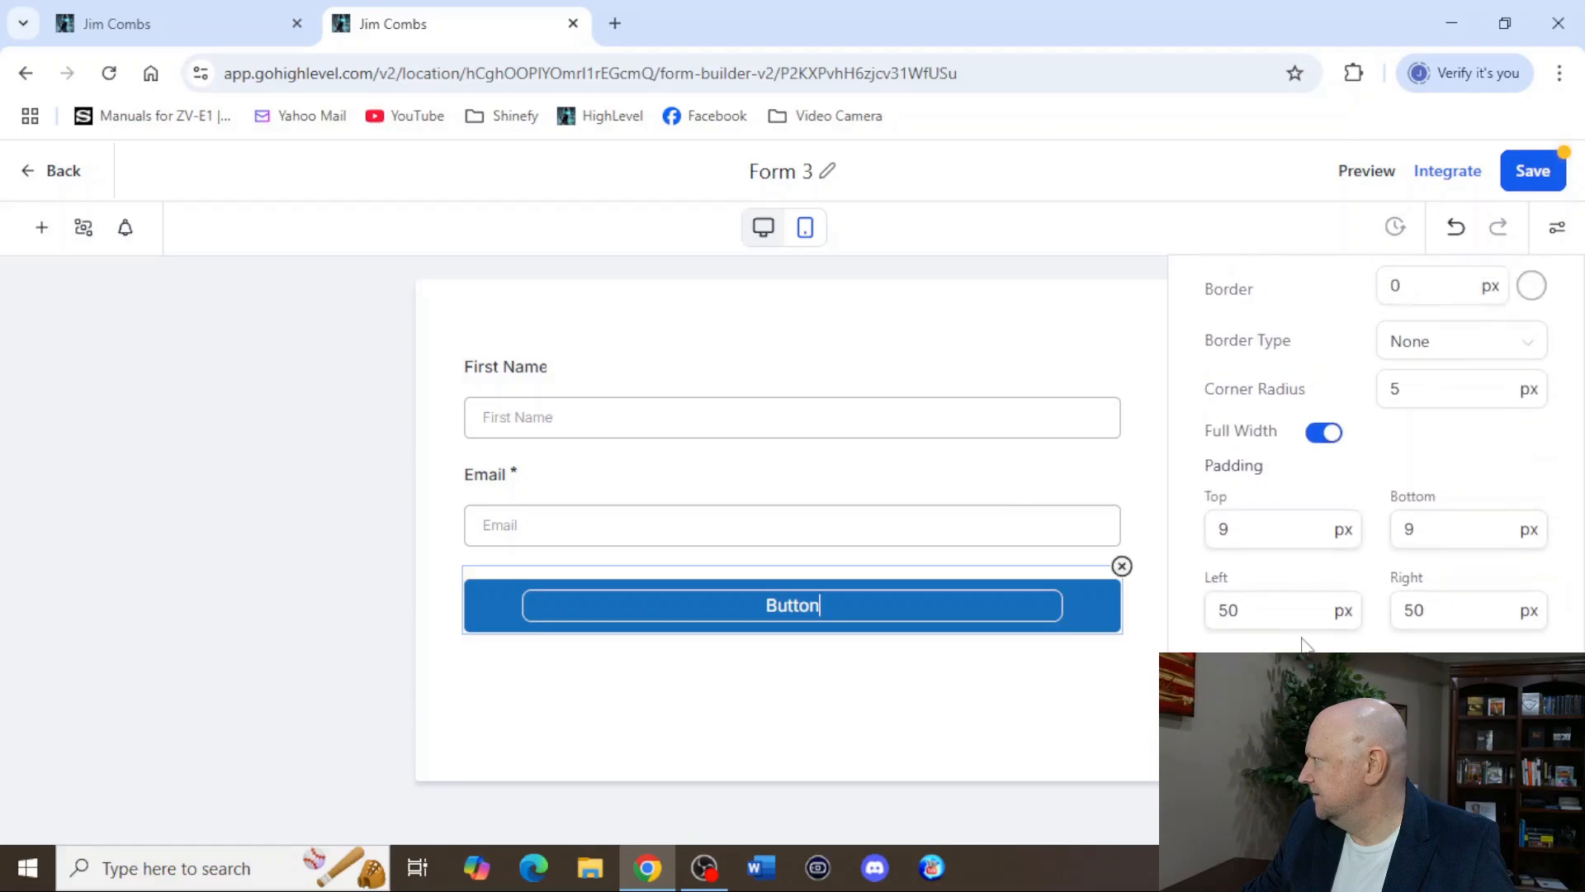
pyautogui.scroll(3, 1305, 642)
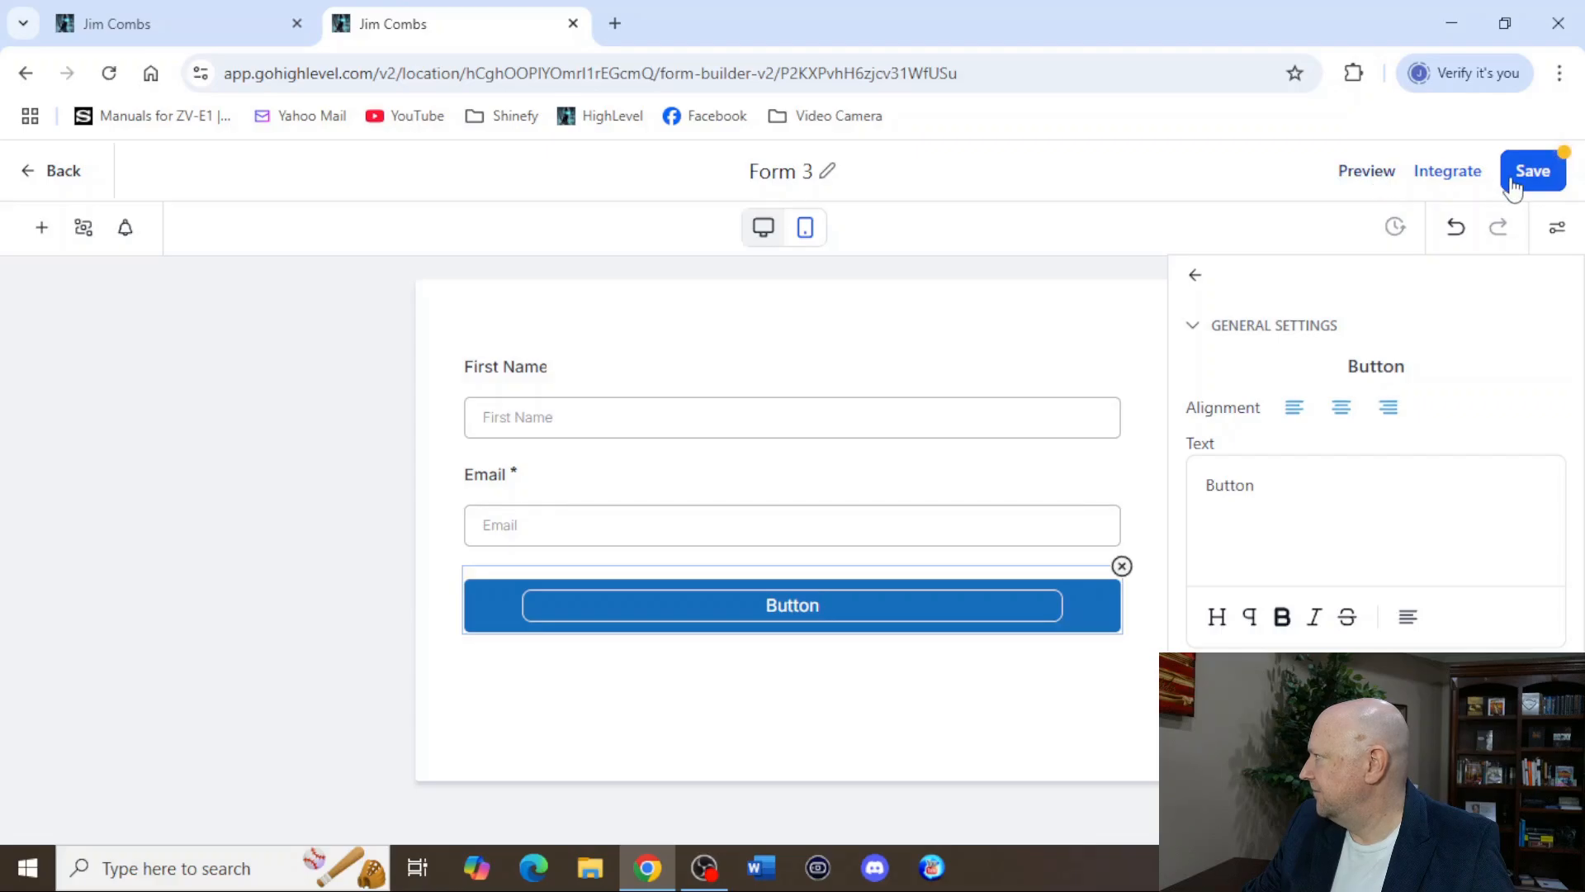
pyautogui.click(671, 355)
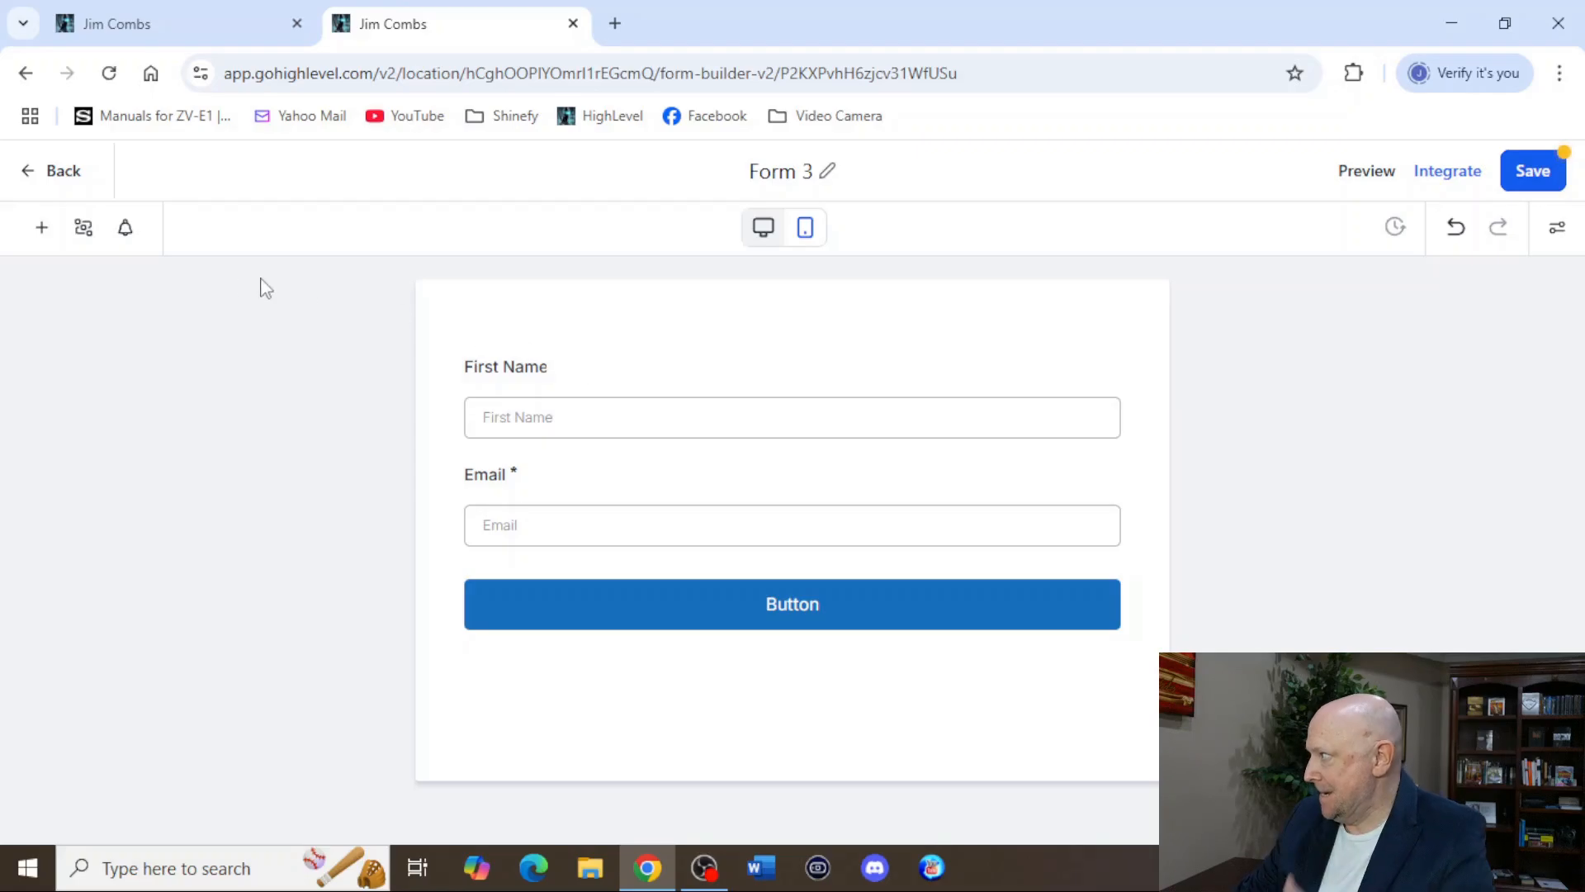
pyautogui.click(41, 228)
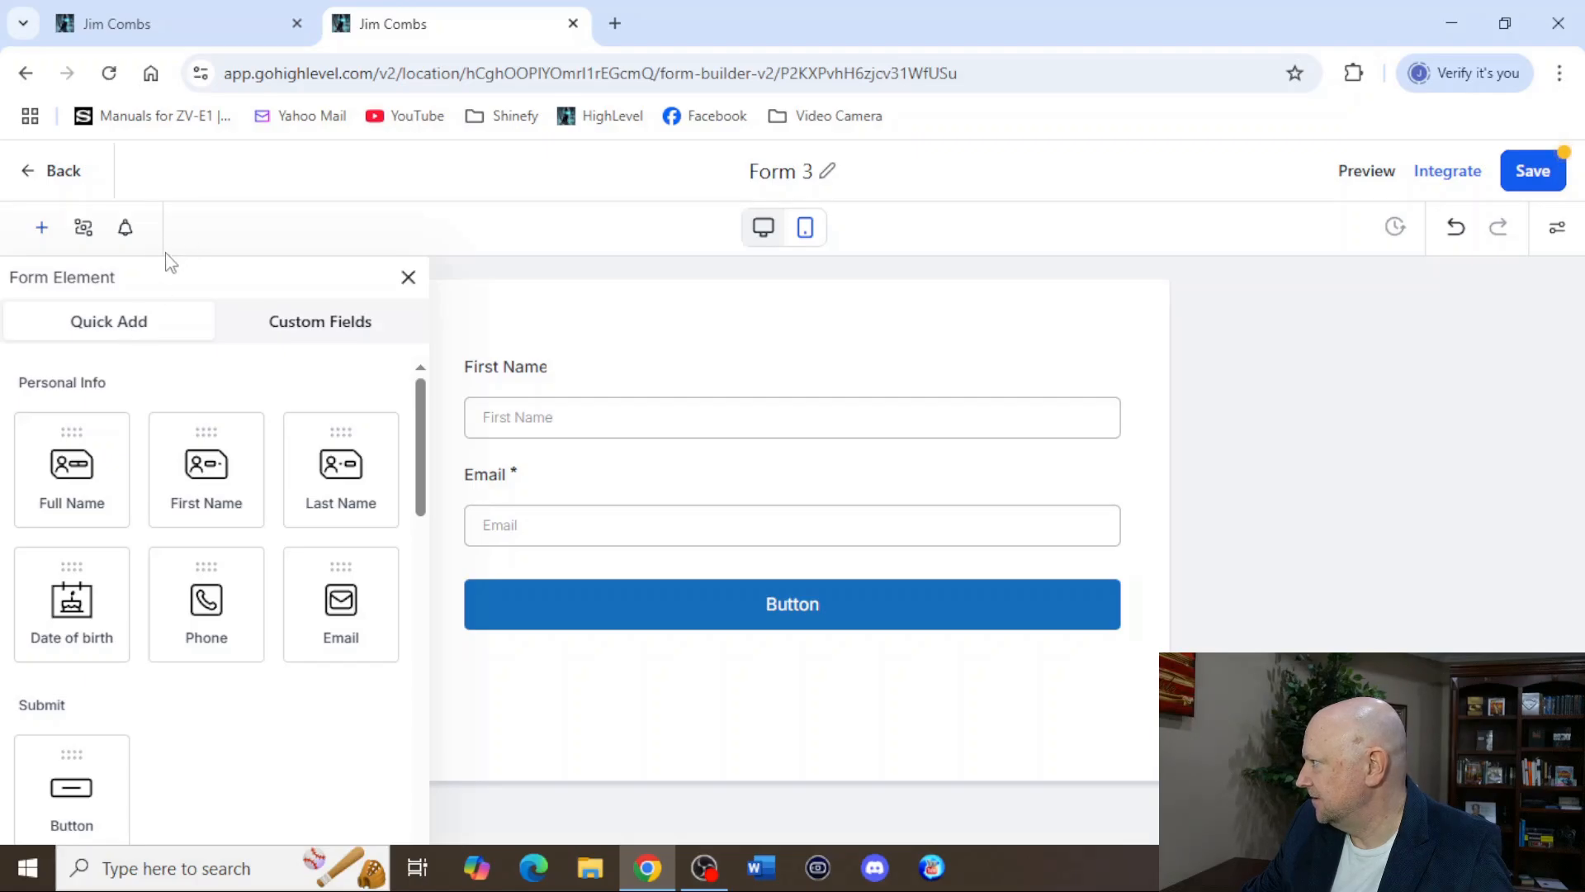
pyautogui.click(406, 273)
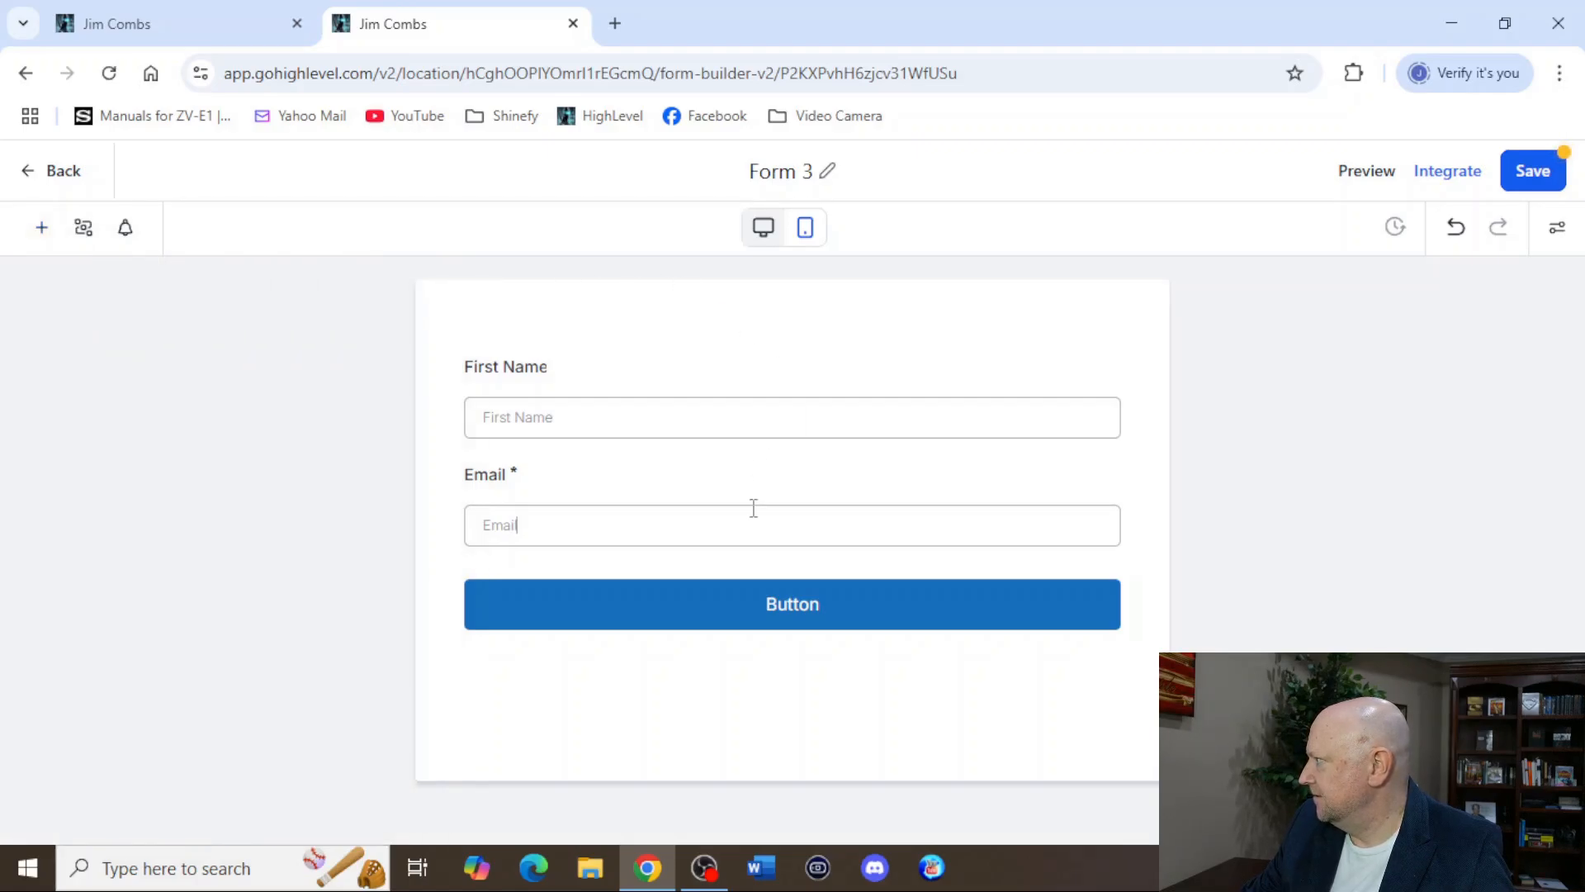
pyautogui.click(753, 508)
pyautogui.click(977, 395)
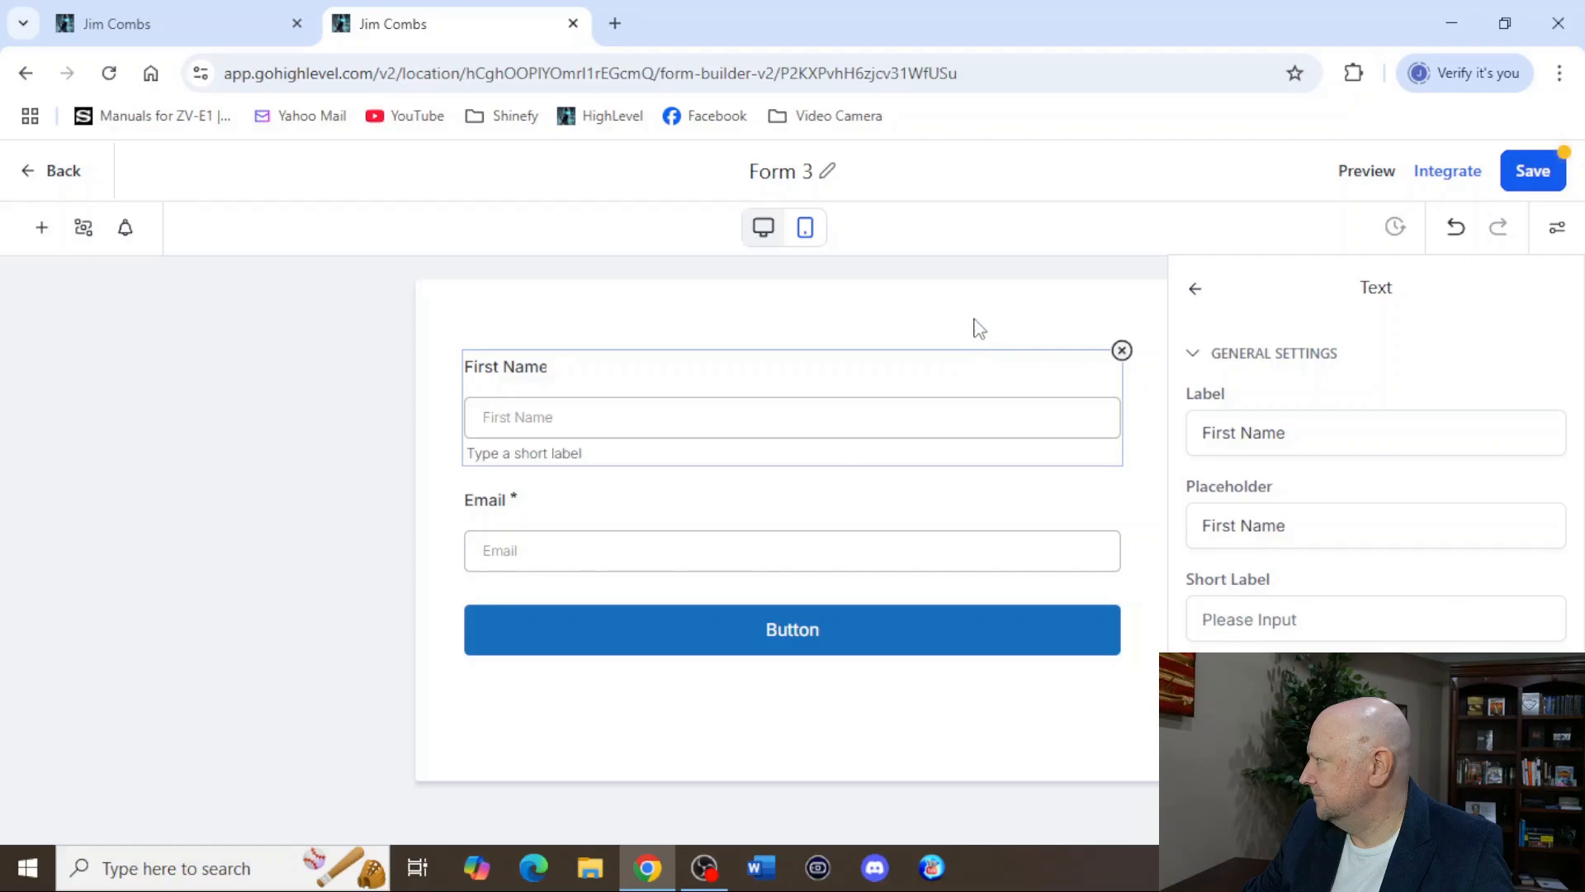
pyautogui.click(977, 328)
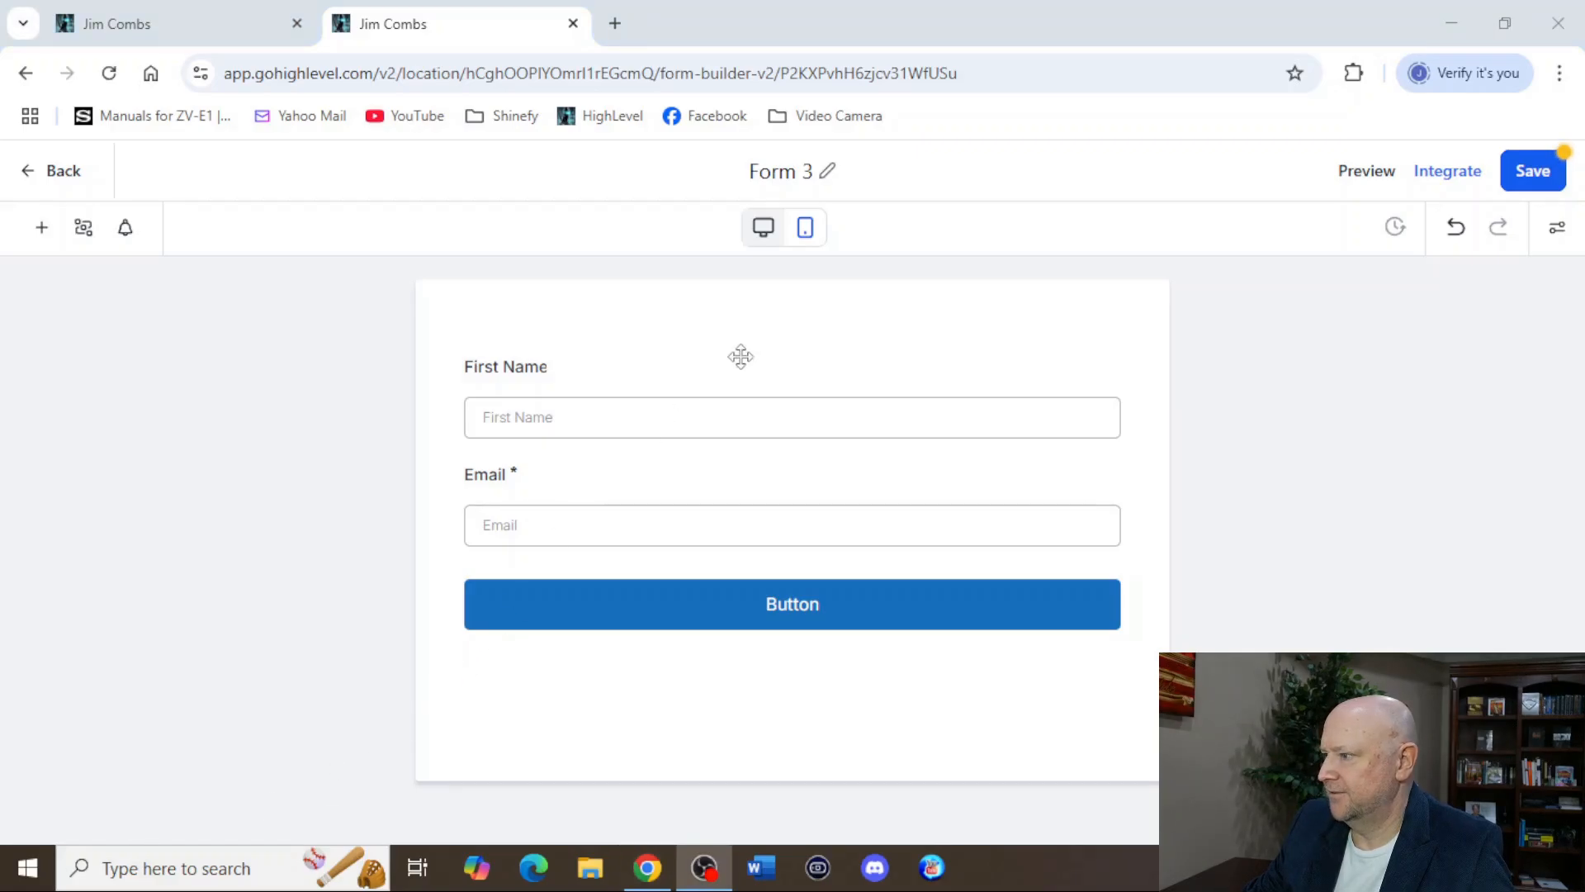
# Rename the form as "Awesome Form" and save it.
pyautogui.click(1530, 177)
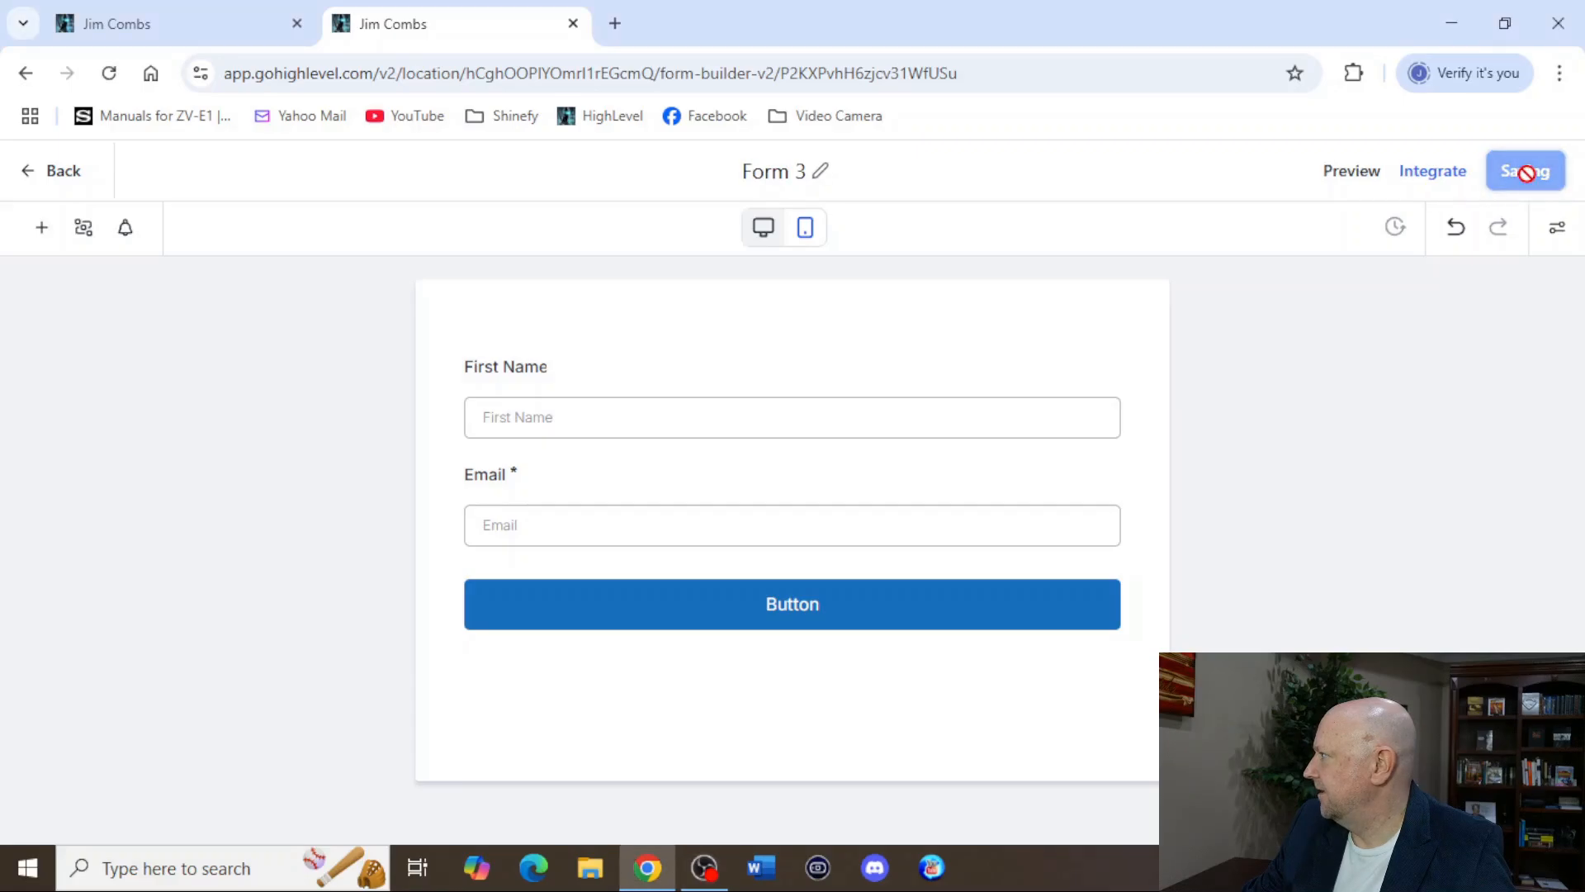
pyautogui.click(800, 175)
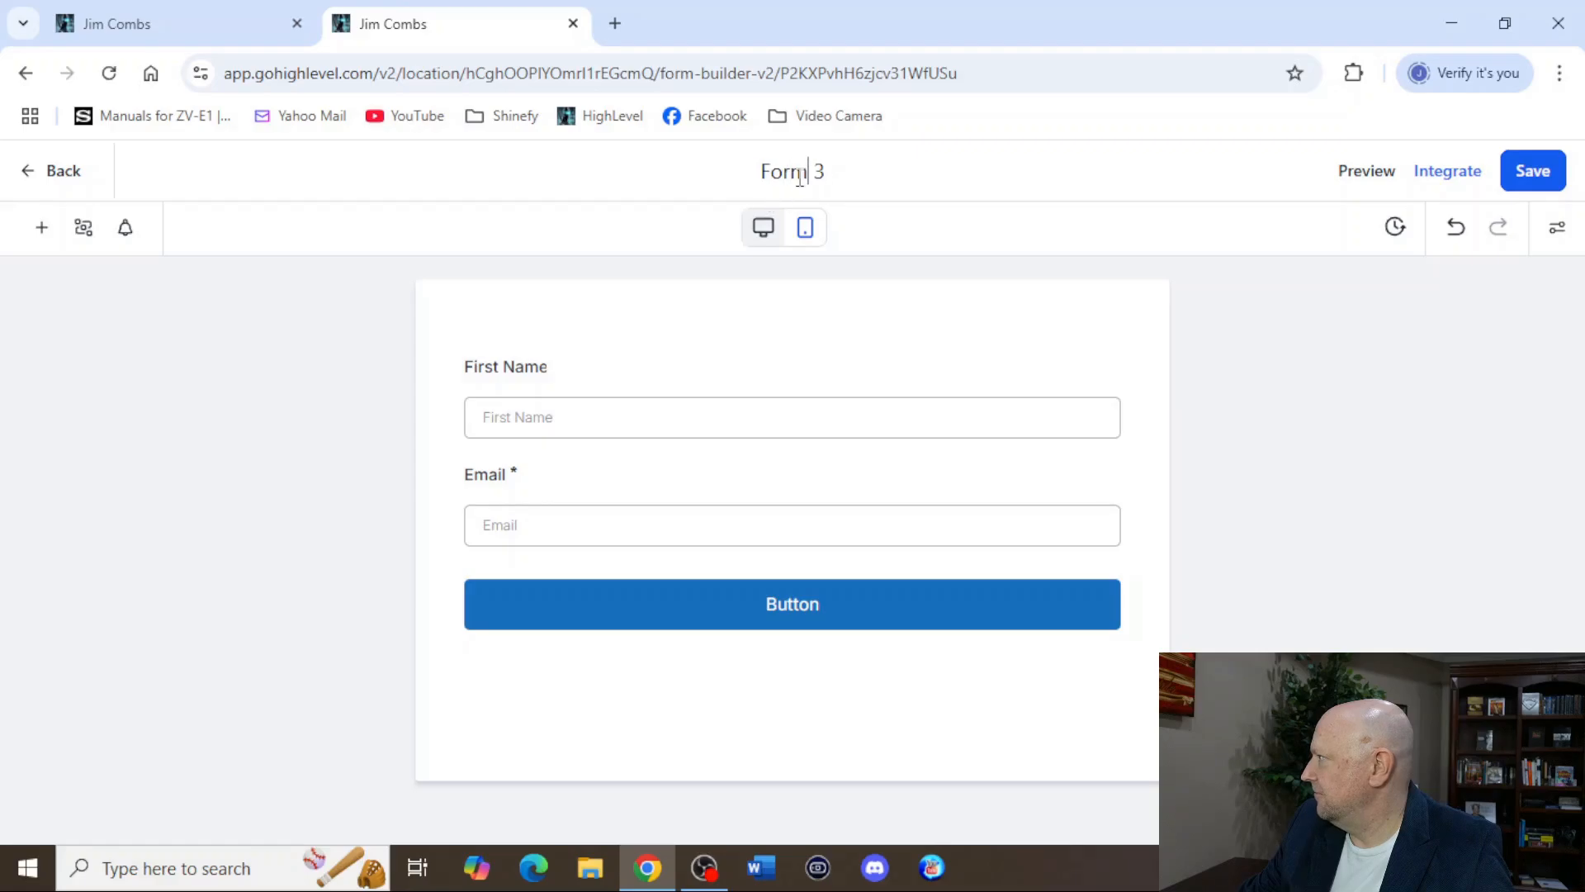
pyautogui.moveTo(838, 170); pyautogui.dragTo(759, 172)
pyautogui.doubleClick(785, 171)
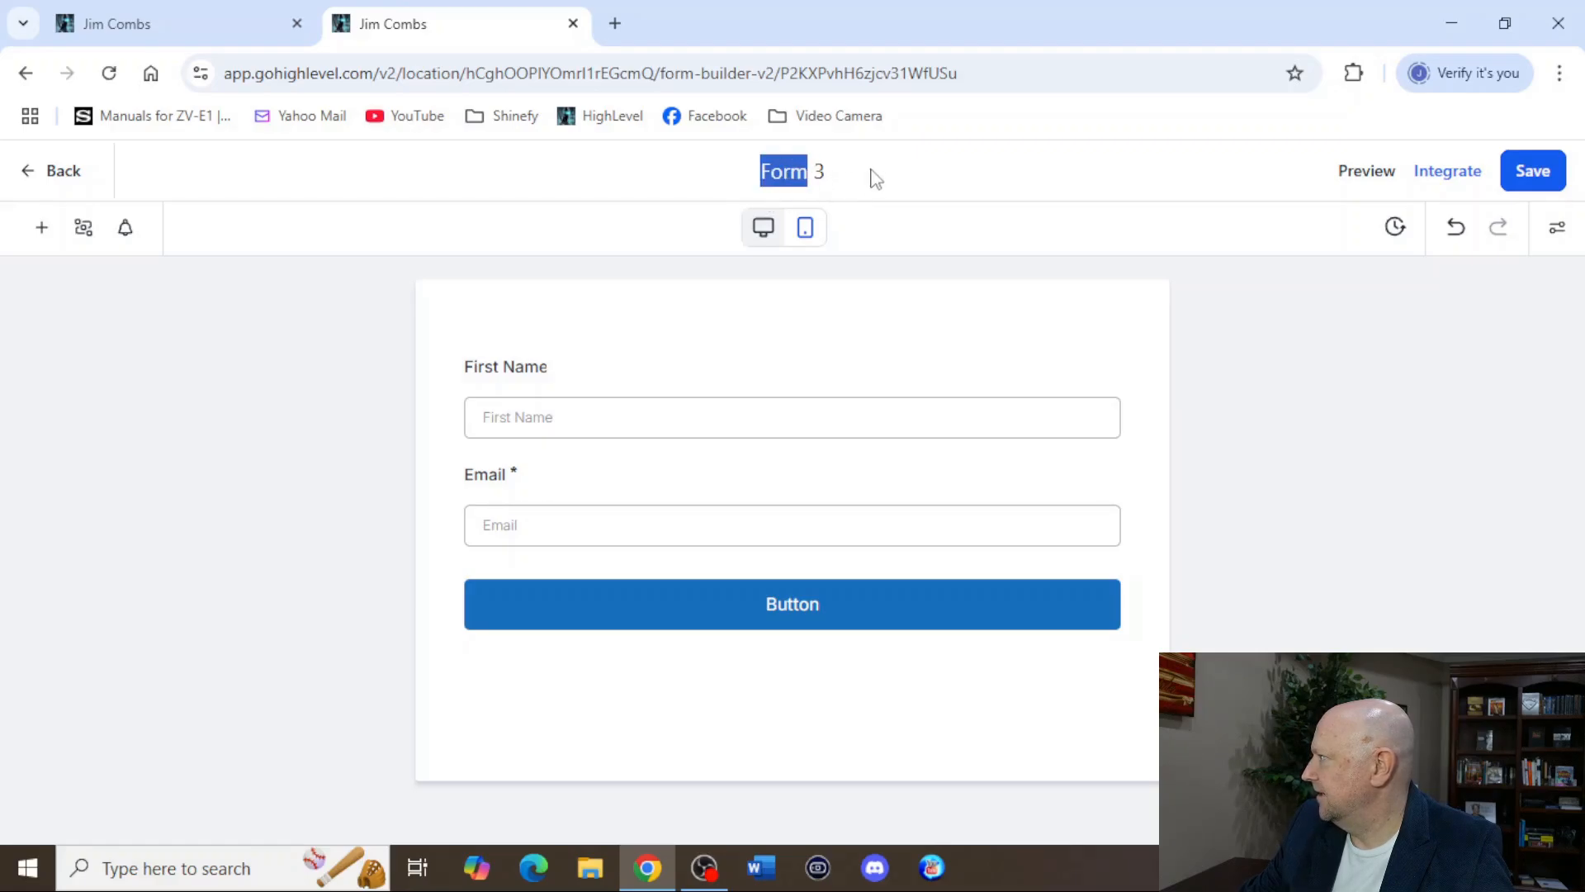
pyautogui.press('BackSpace')
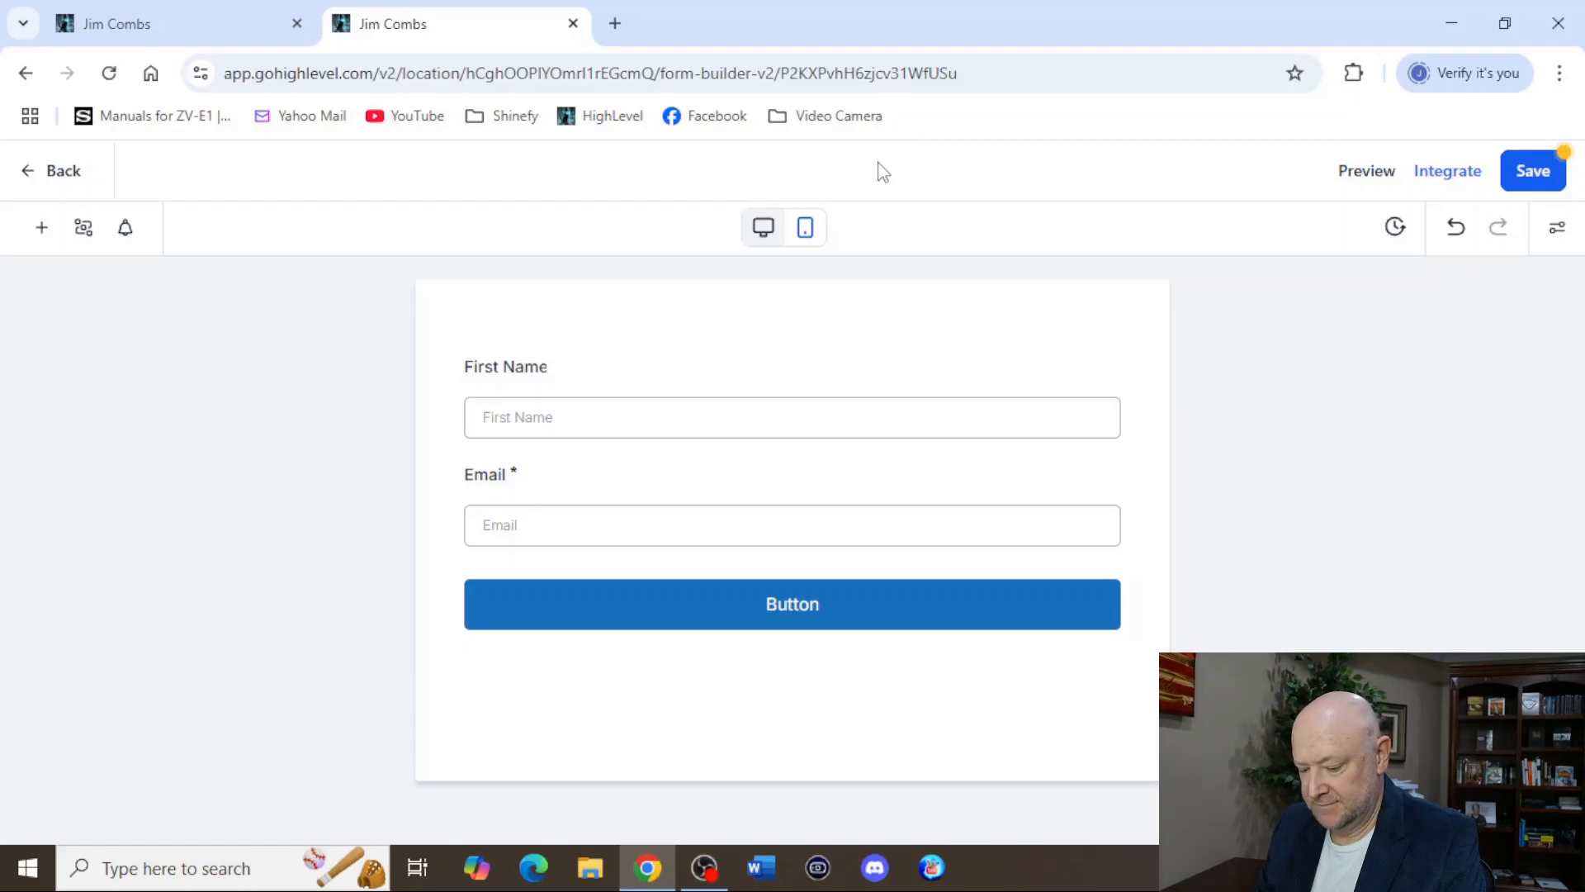
pyautogui.write('Awesome Form')
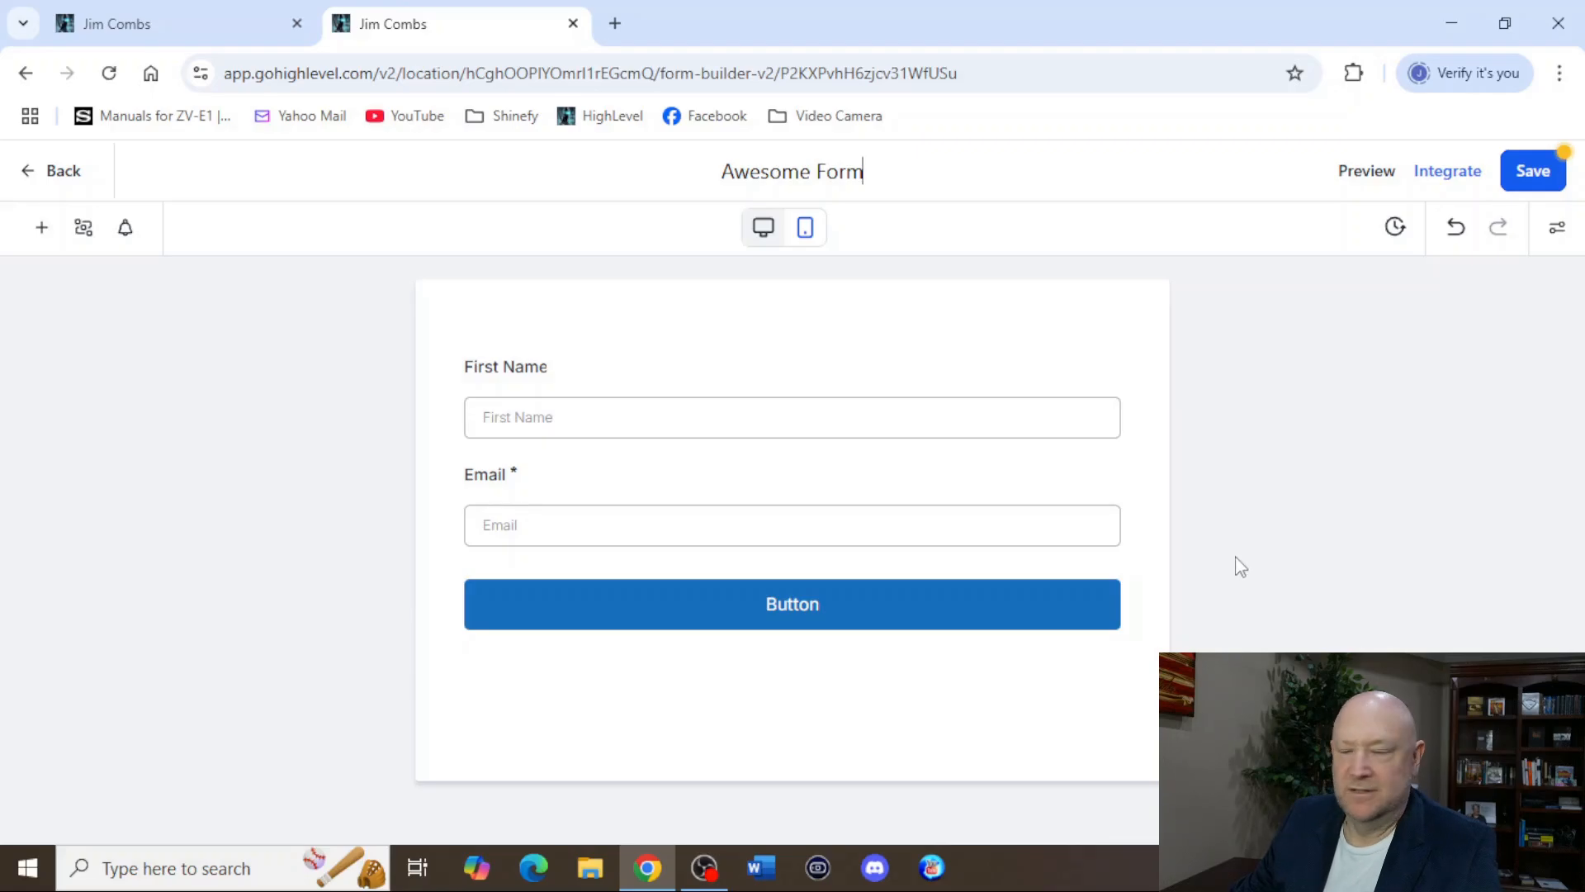
pyautogui.click(1508, 182)
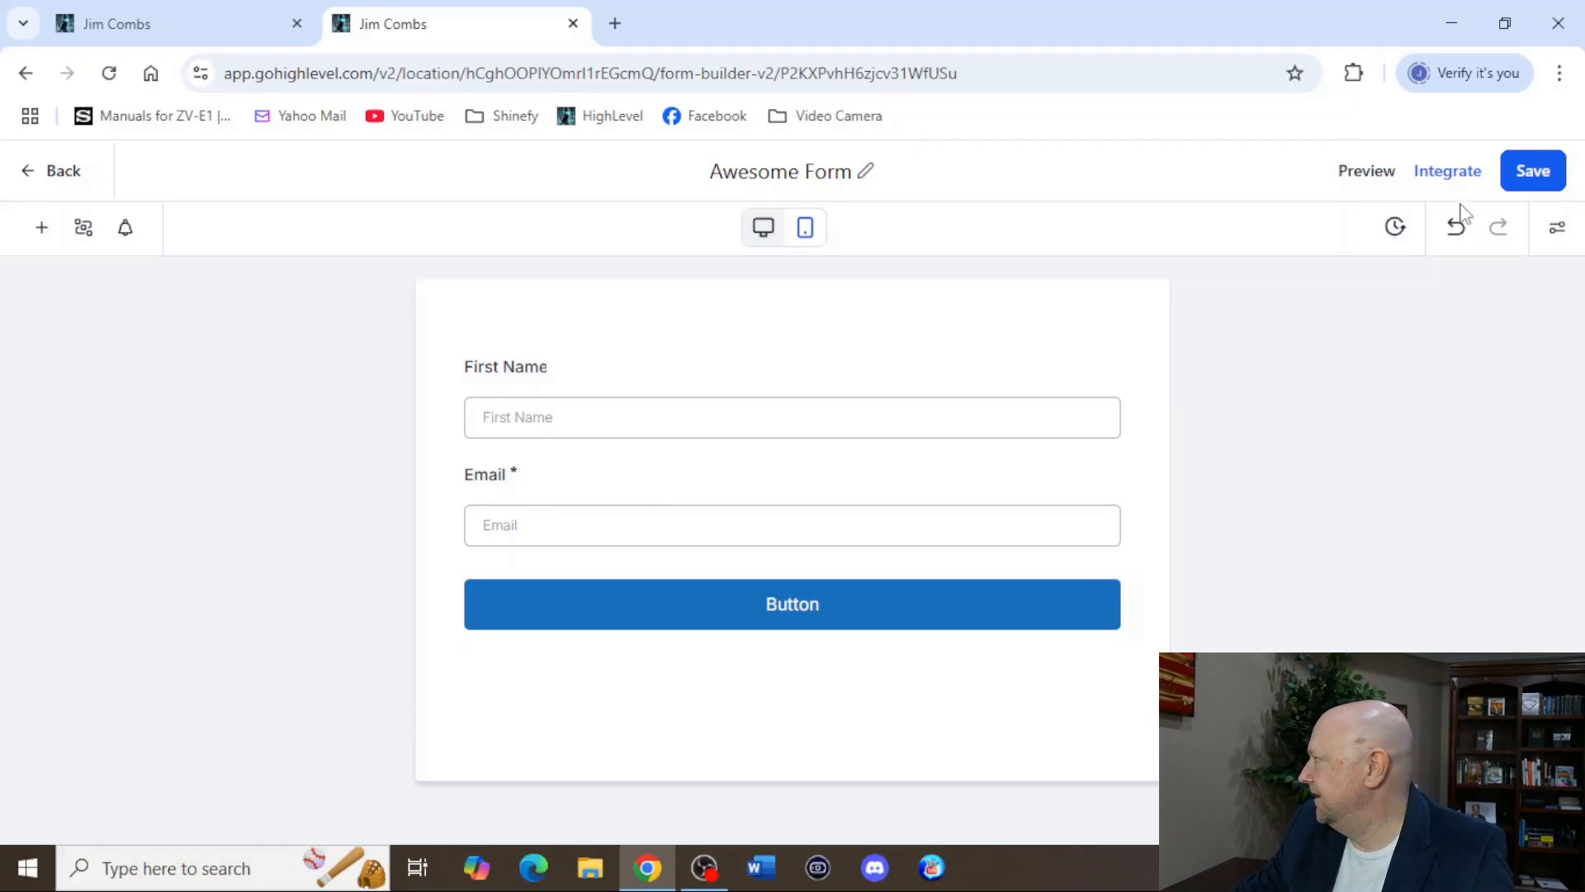
pyautogui.click(1534, 171)
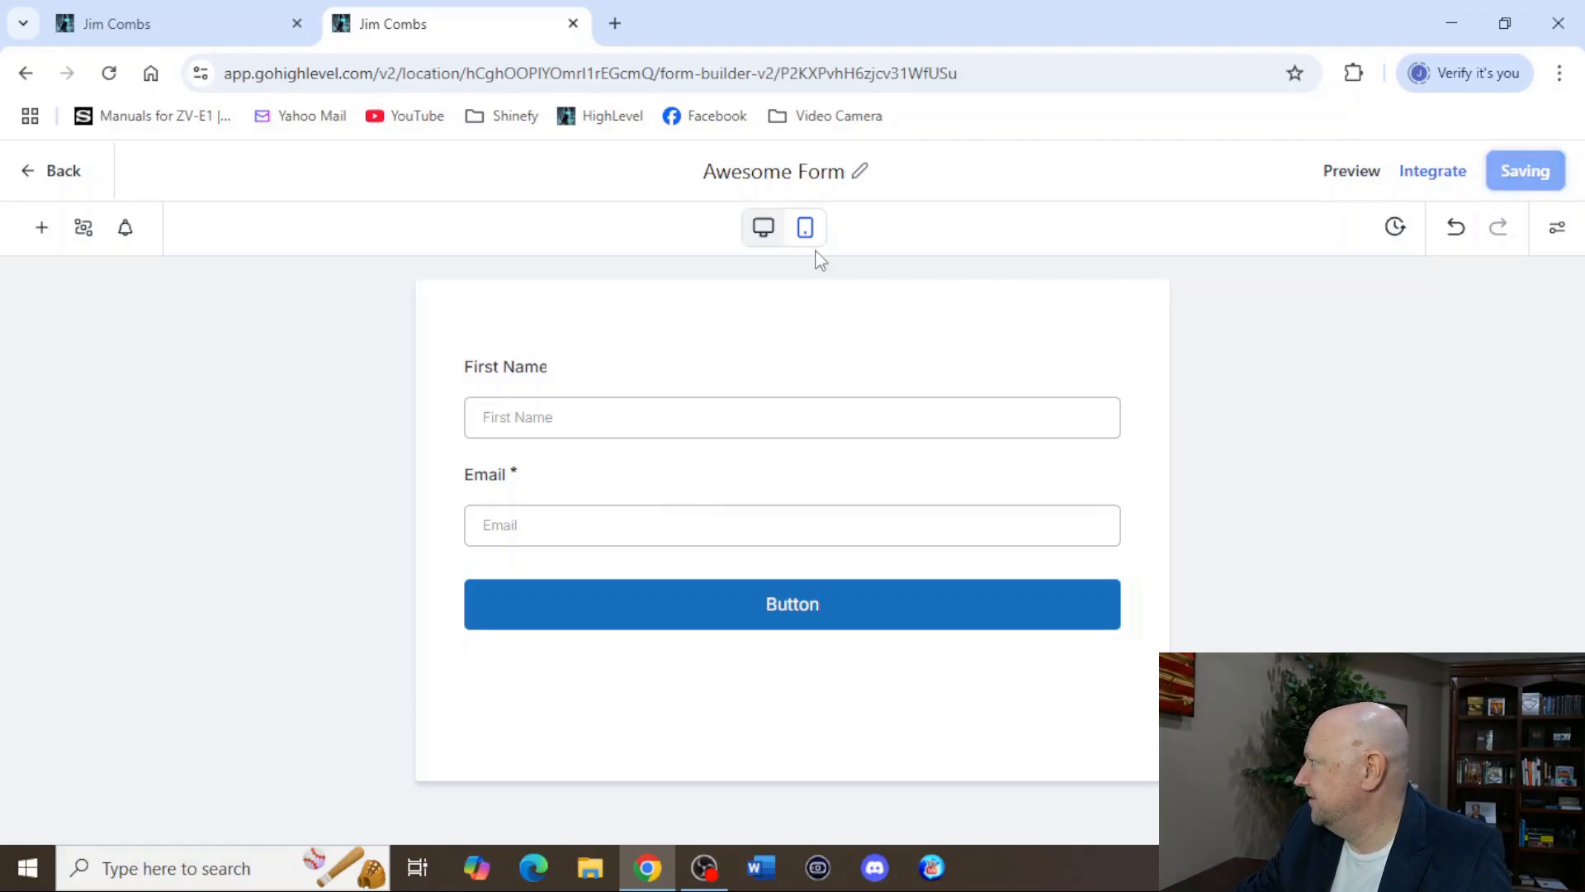
# Leave the form builder for the forms list and close its browser tab to return to the funnel page.
pyautogui.click(56, 188)
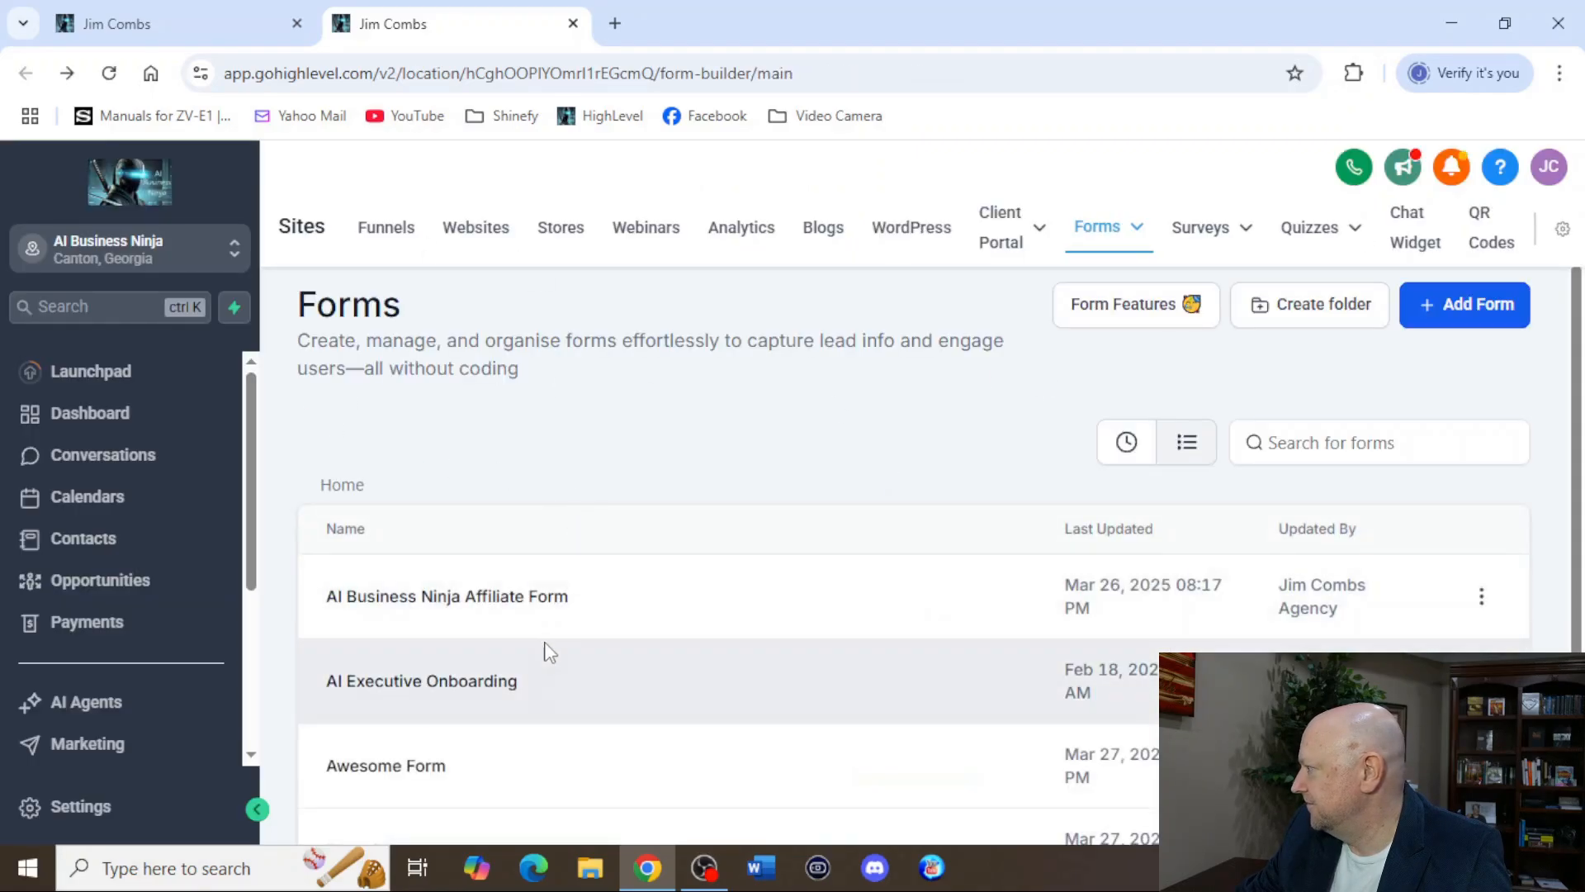
pyautogui.scroll(-2, 545, 651)
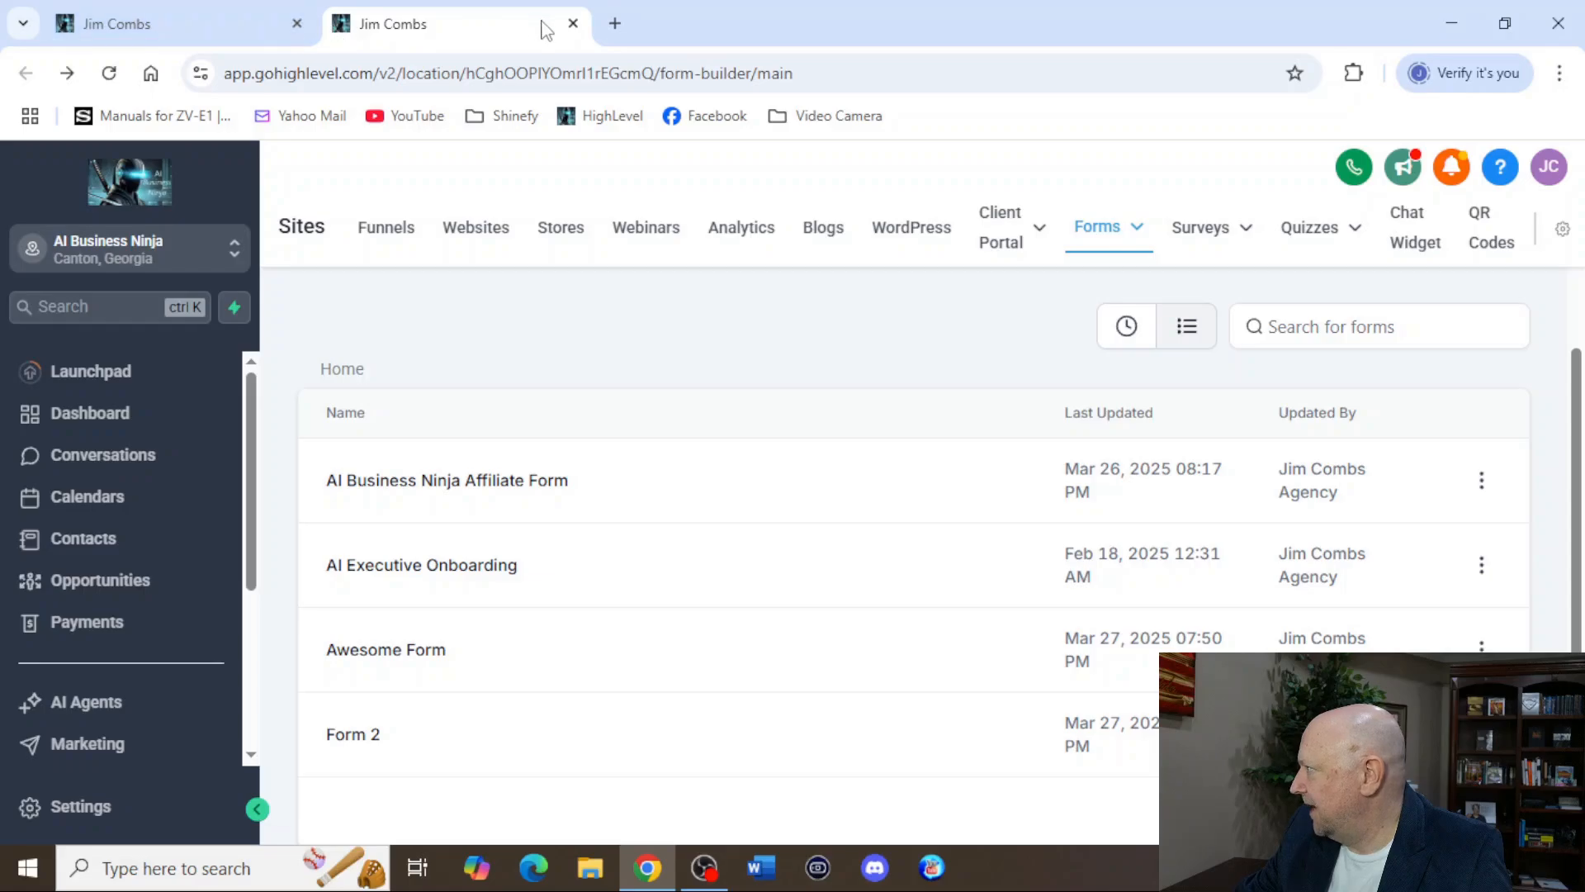
pyautogui.click(573, 23)
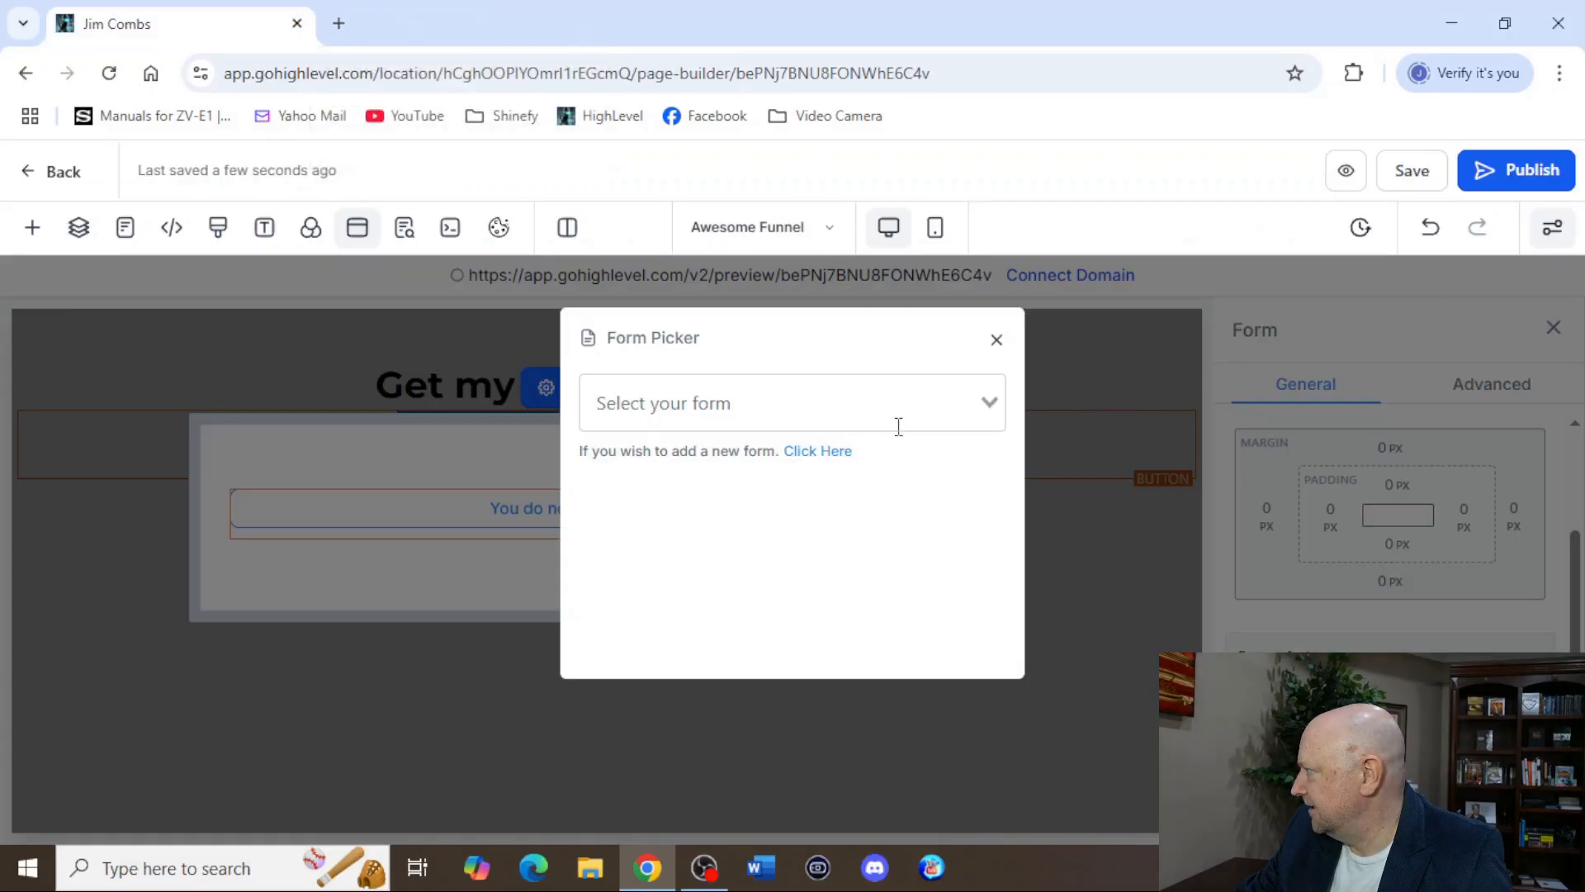
pyautogui.click(993, 402)
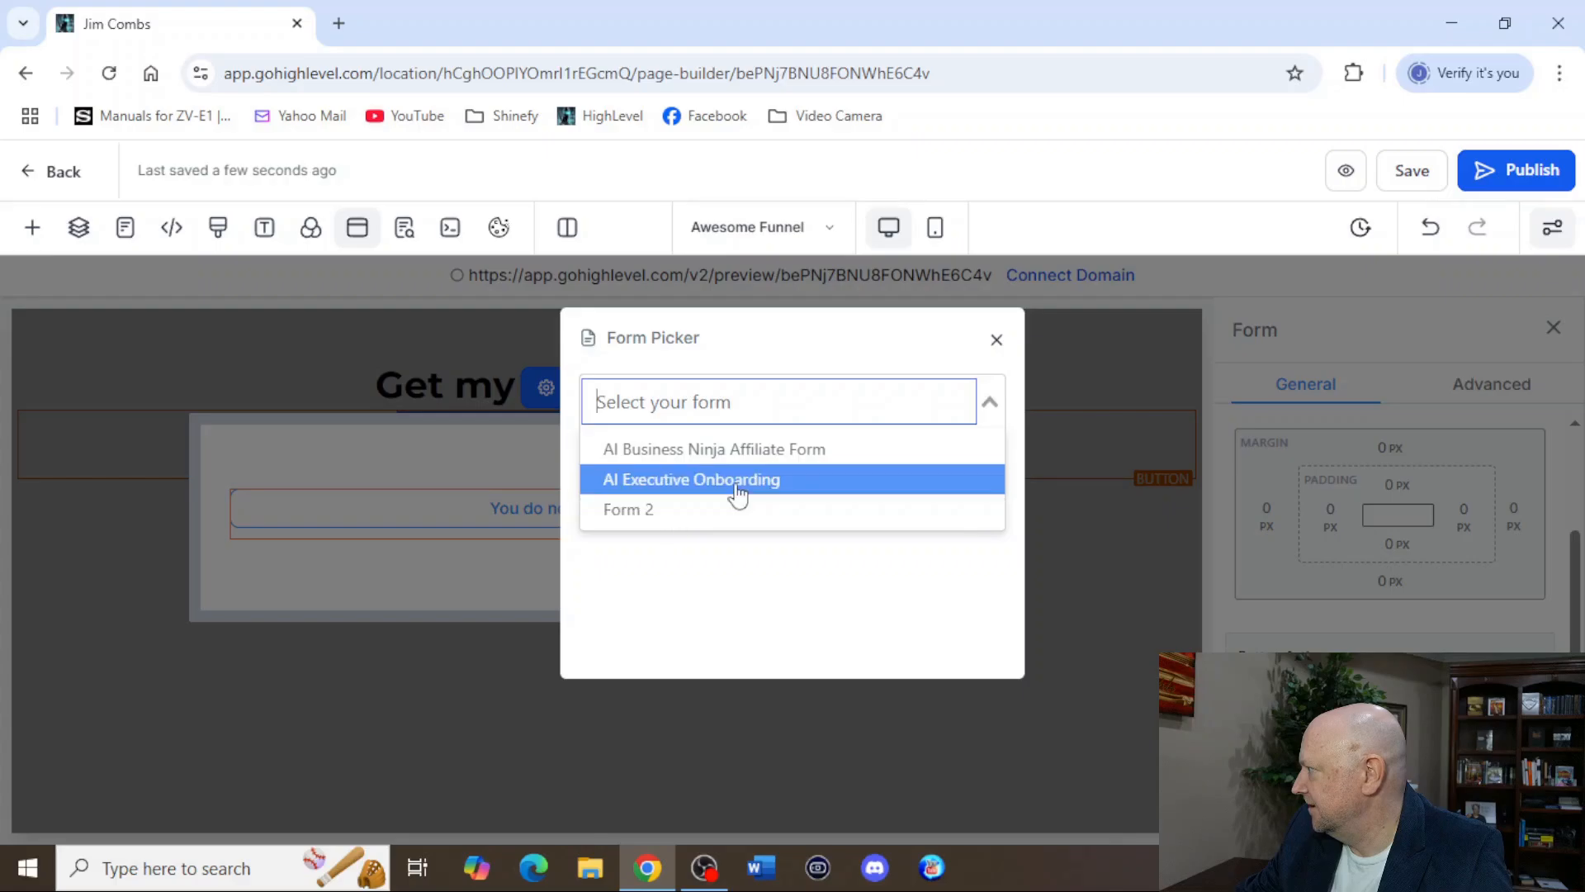
pyautogui.click(809, 619)
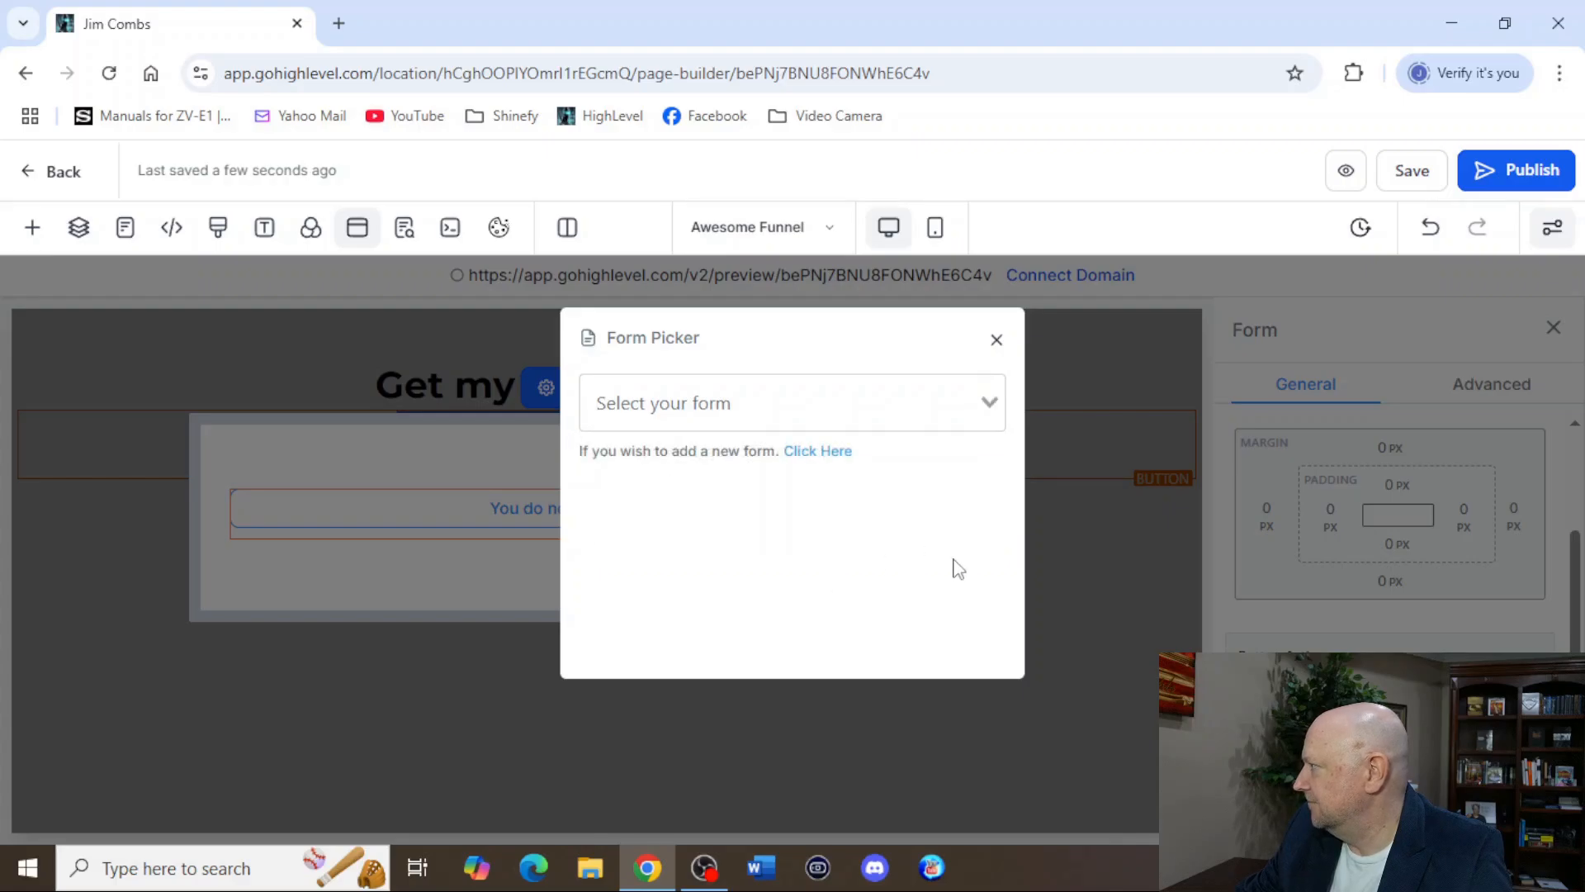
pyautogui.click(997, 341)
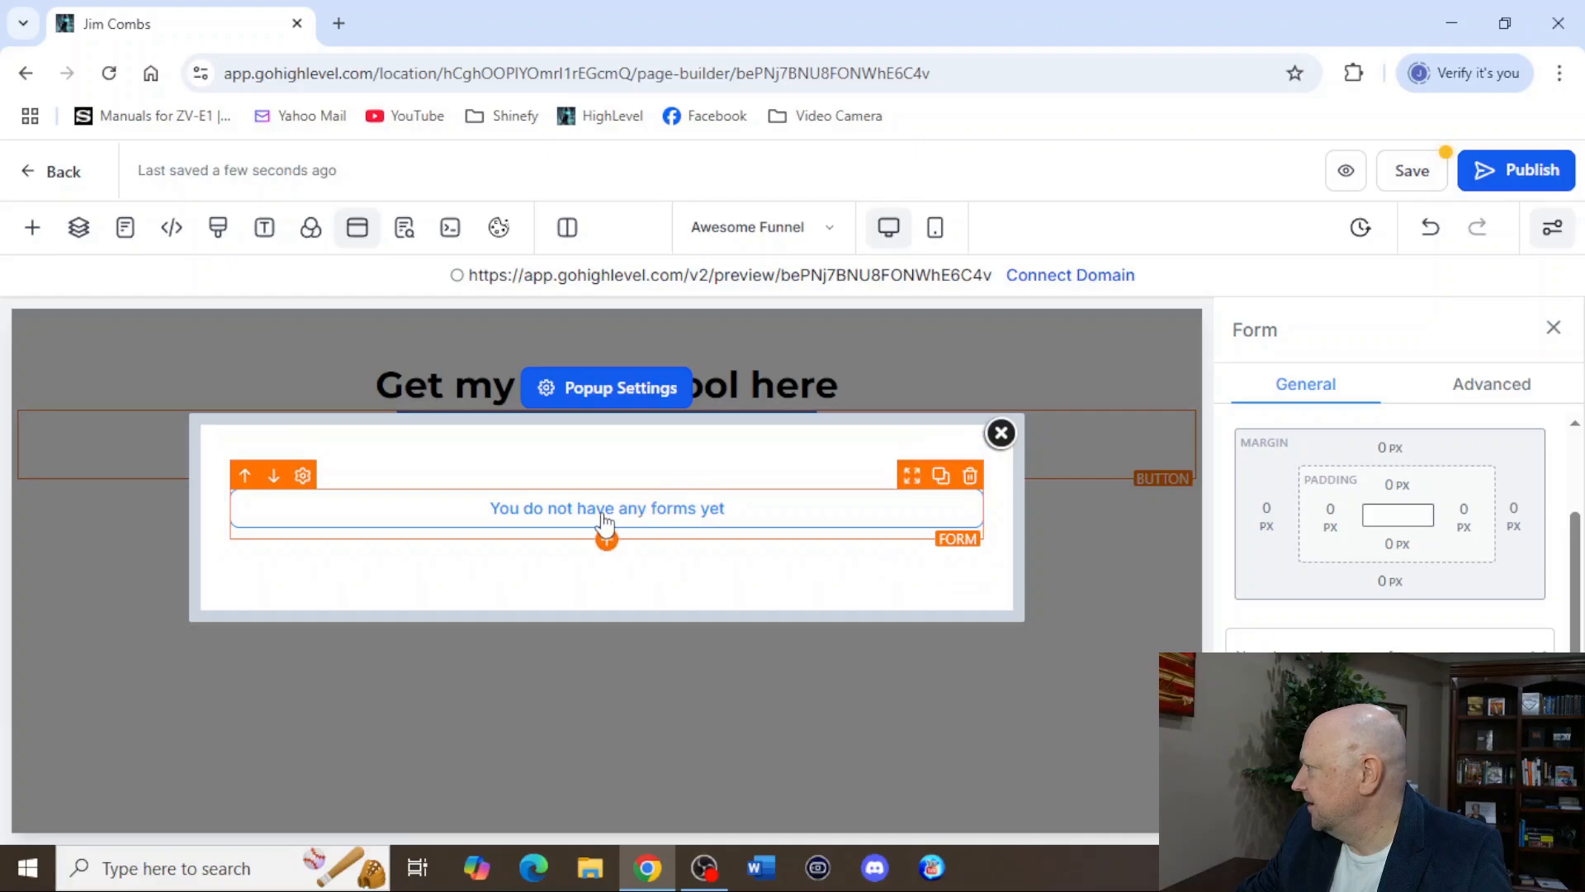
# Save the funnel page and reload it in the browser.
pyautogui.click(1419, 183)
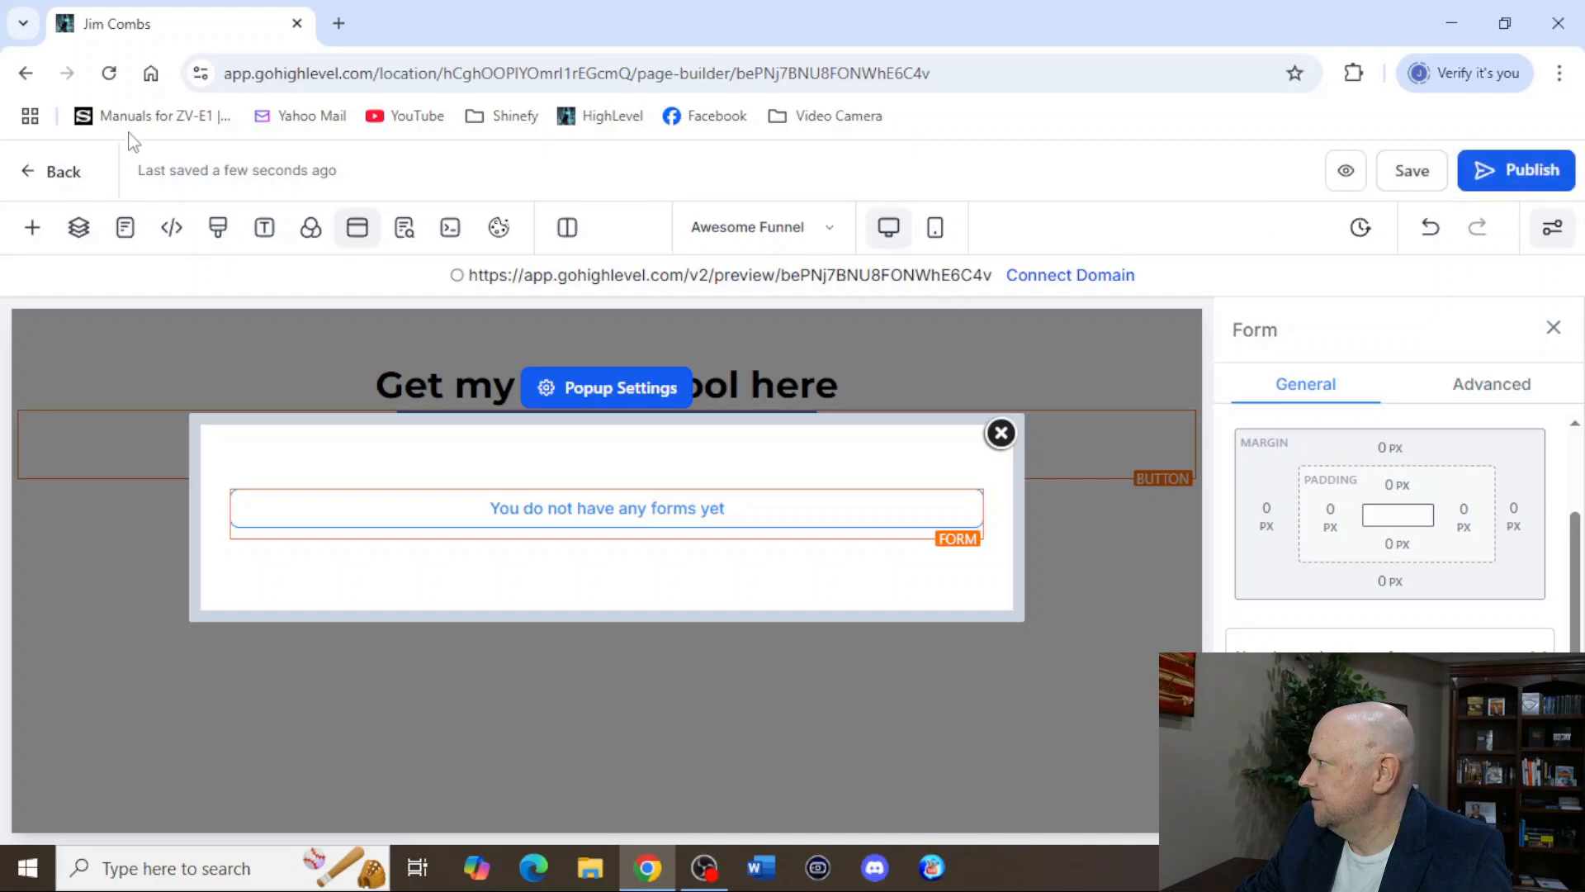
pyautogui.click(109, 73)
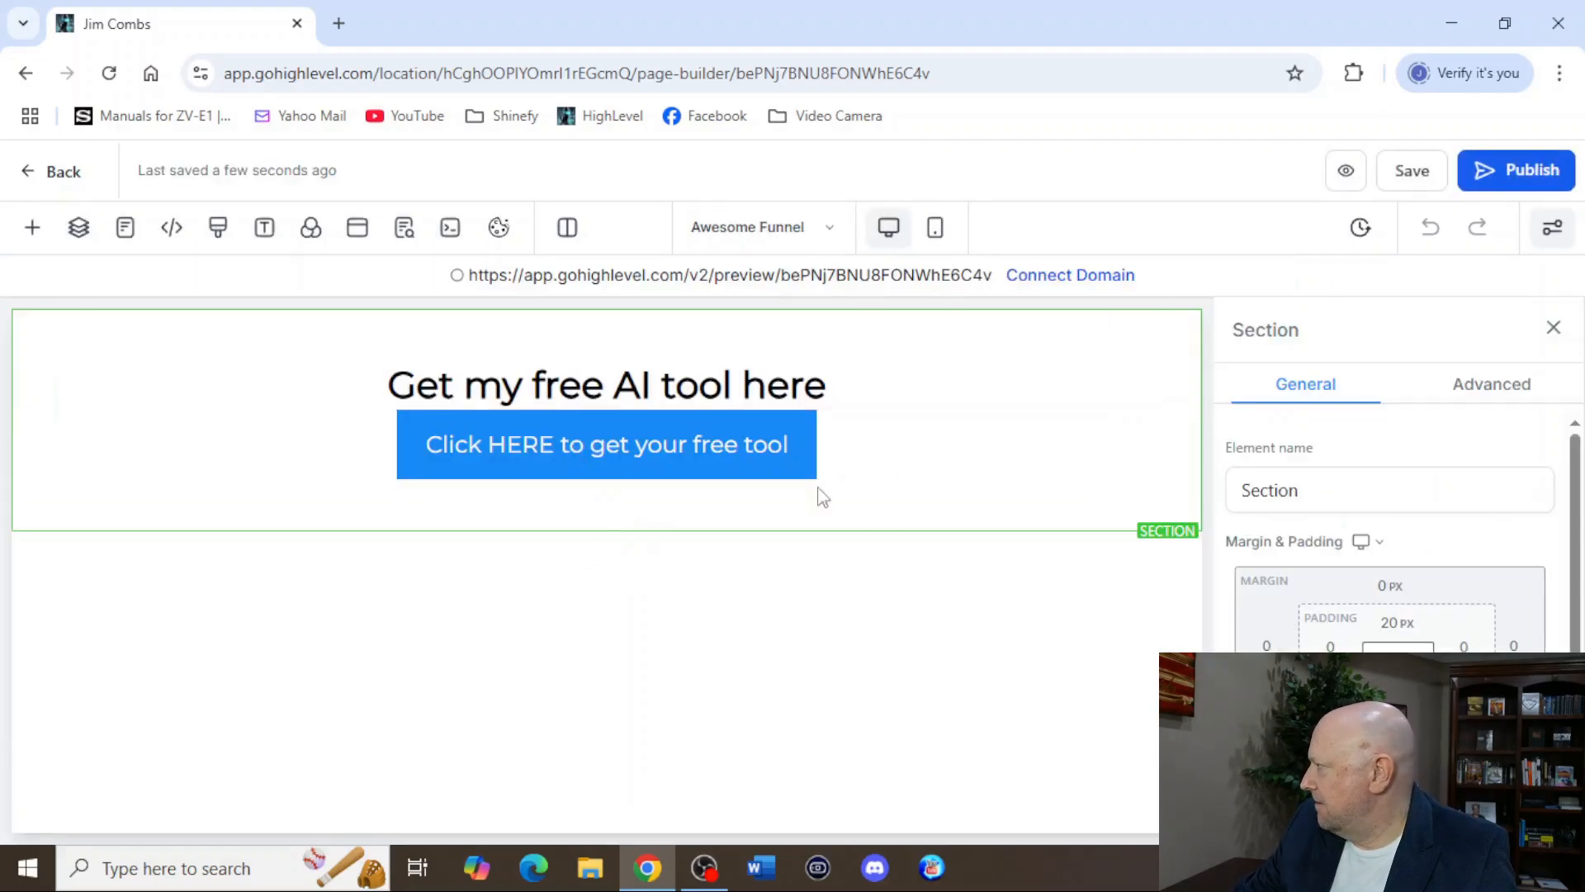
# Reopen the popup and assign Awesome Form to its Form element.
pyautogui.click(357, 229)
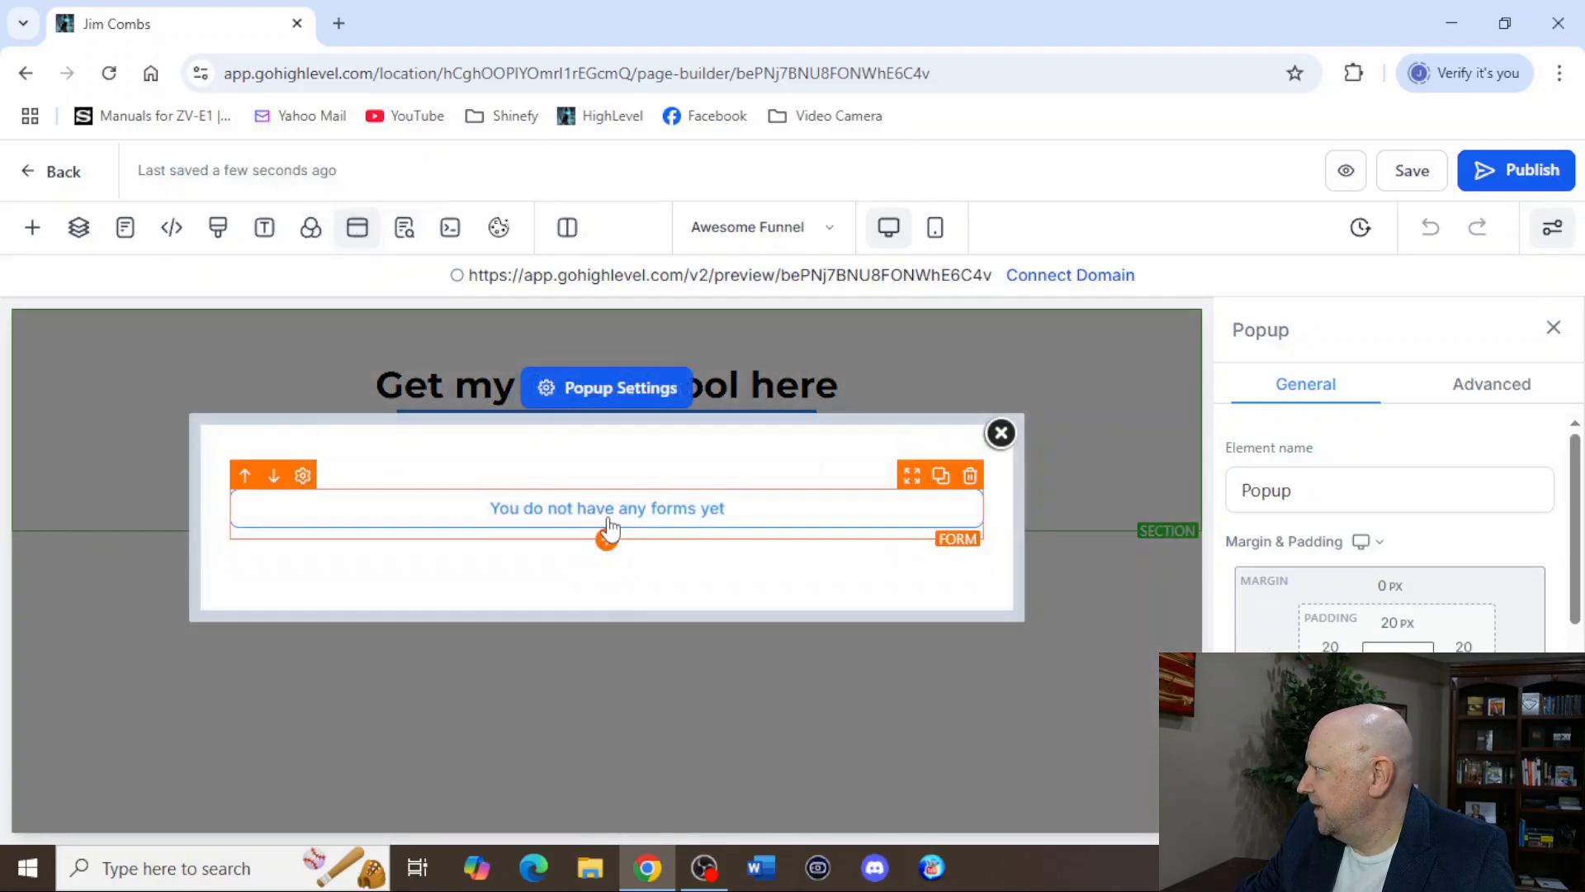
pyautogui.click(610, 525)
pyautogui.click(607, 538)
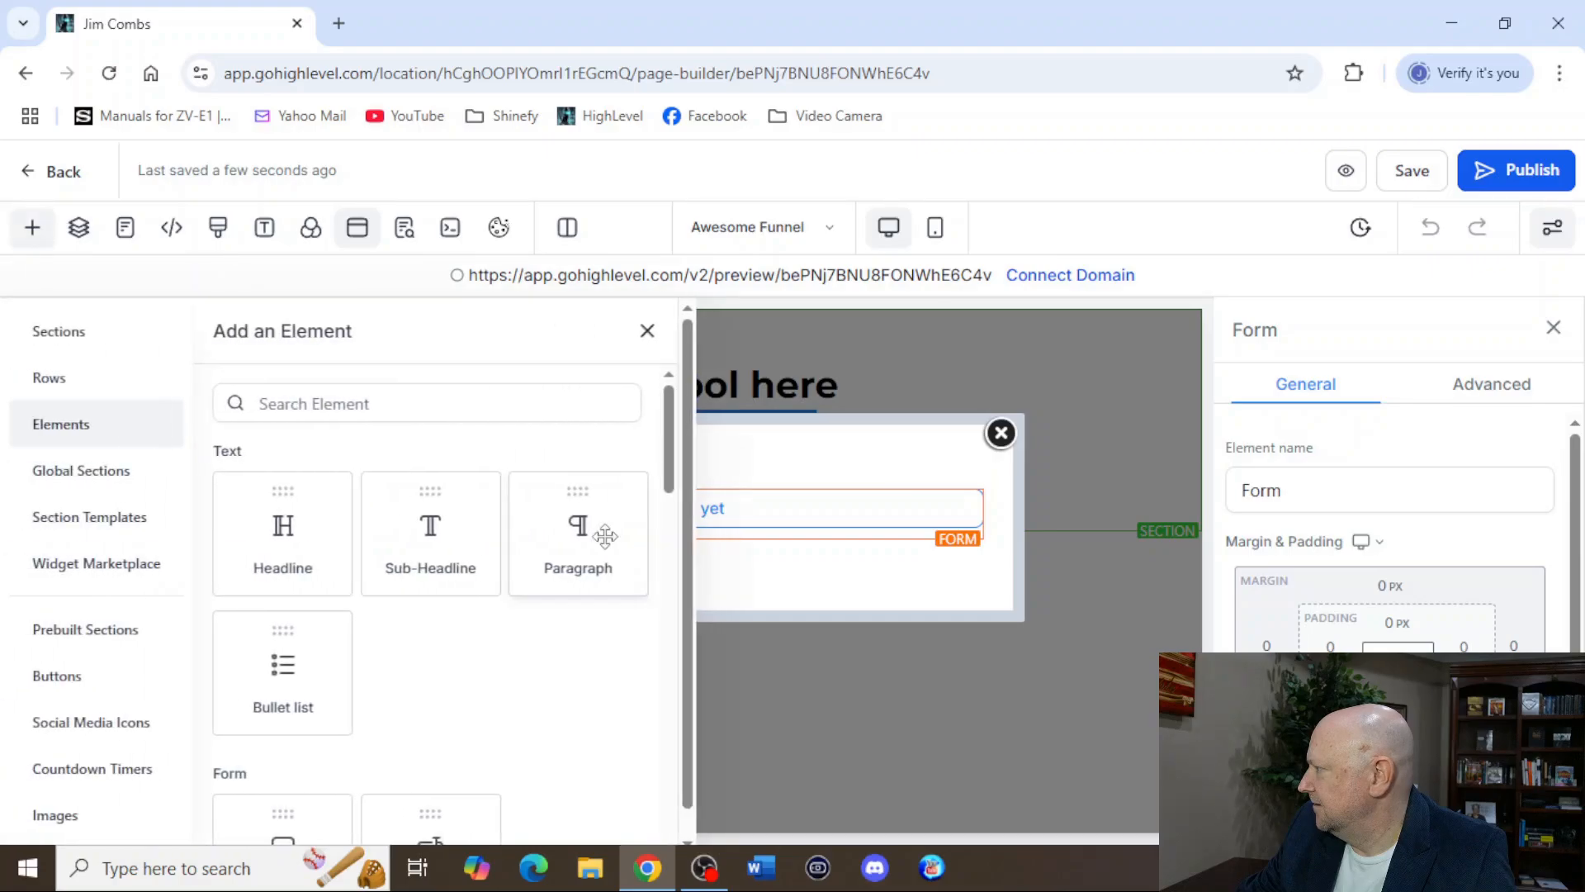
pyautogui.click(646, 331)
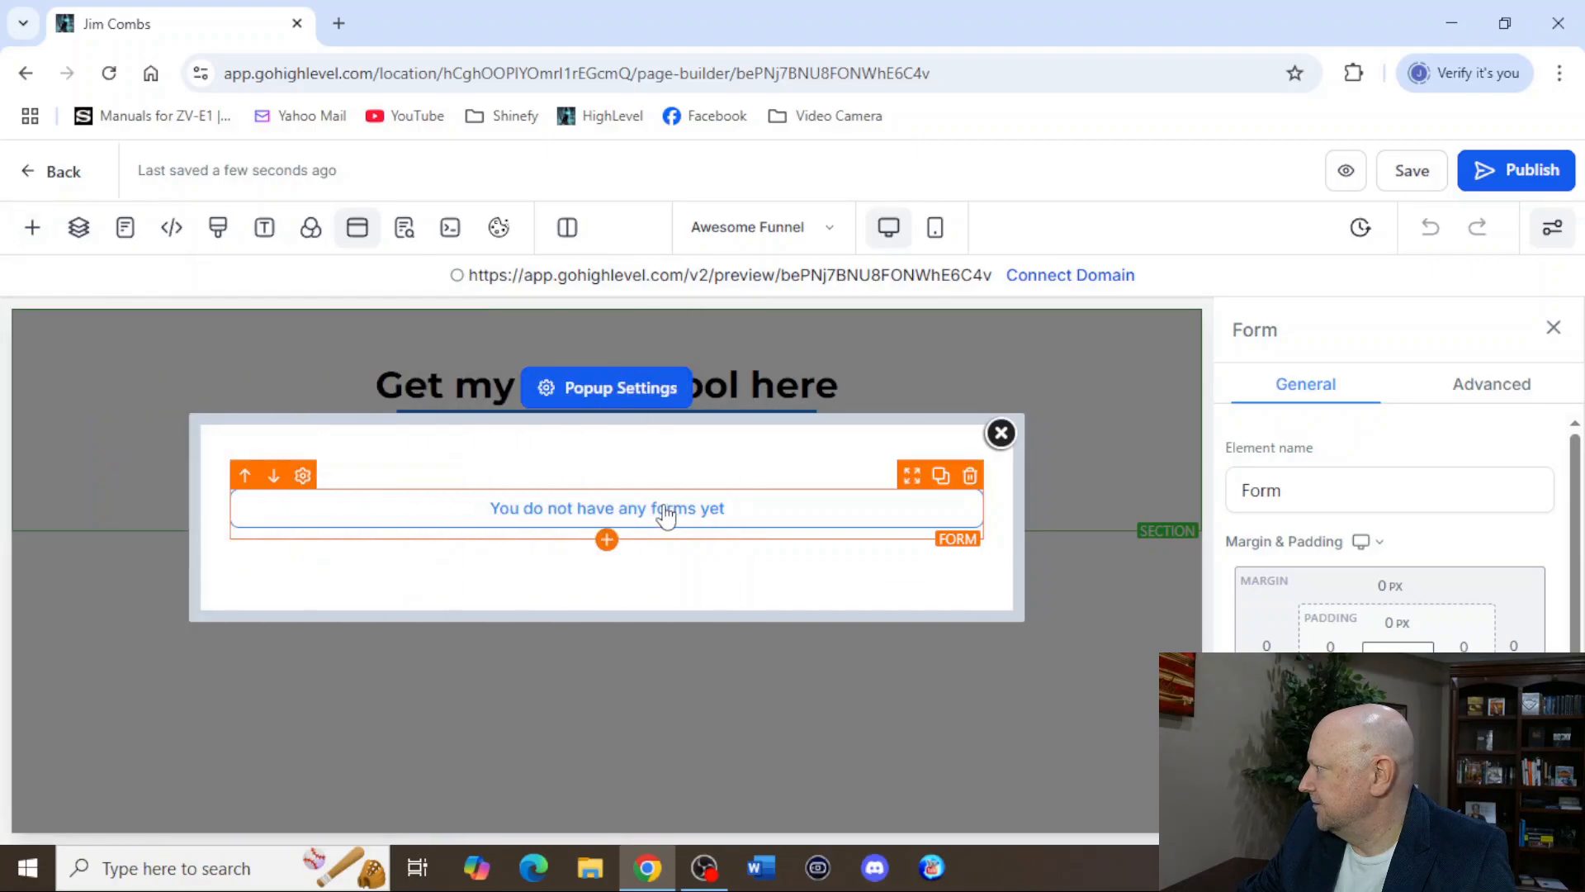
pyautogui.scroll(-4, 1387, 537)
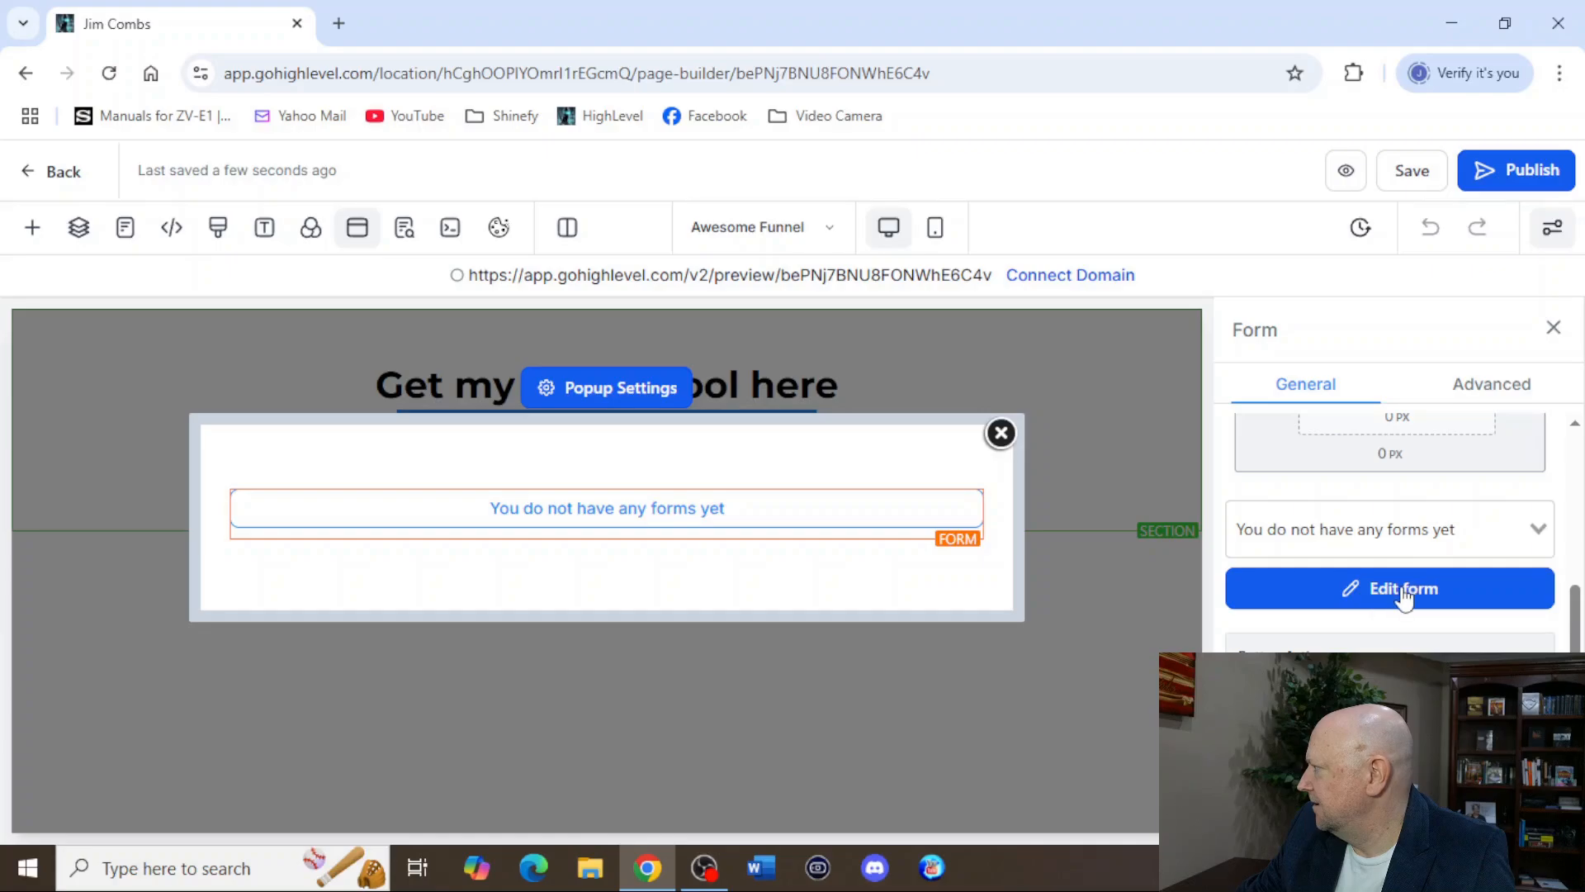
pyautogui.scroll(2, 1496, 644)
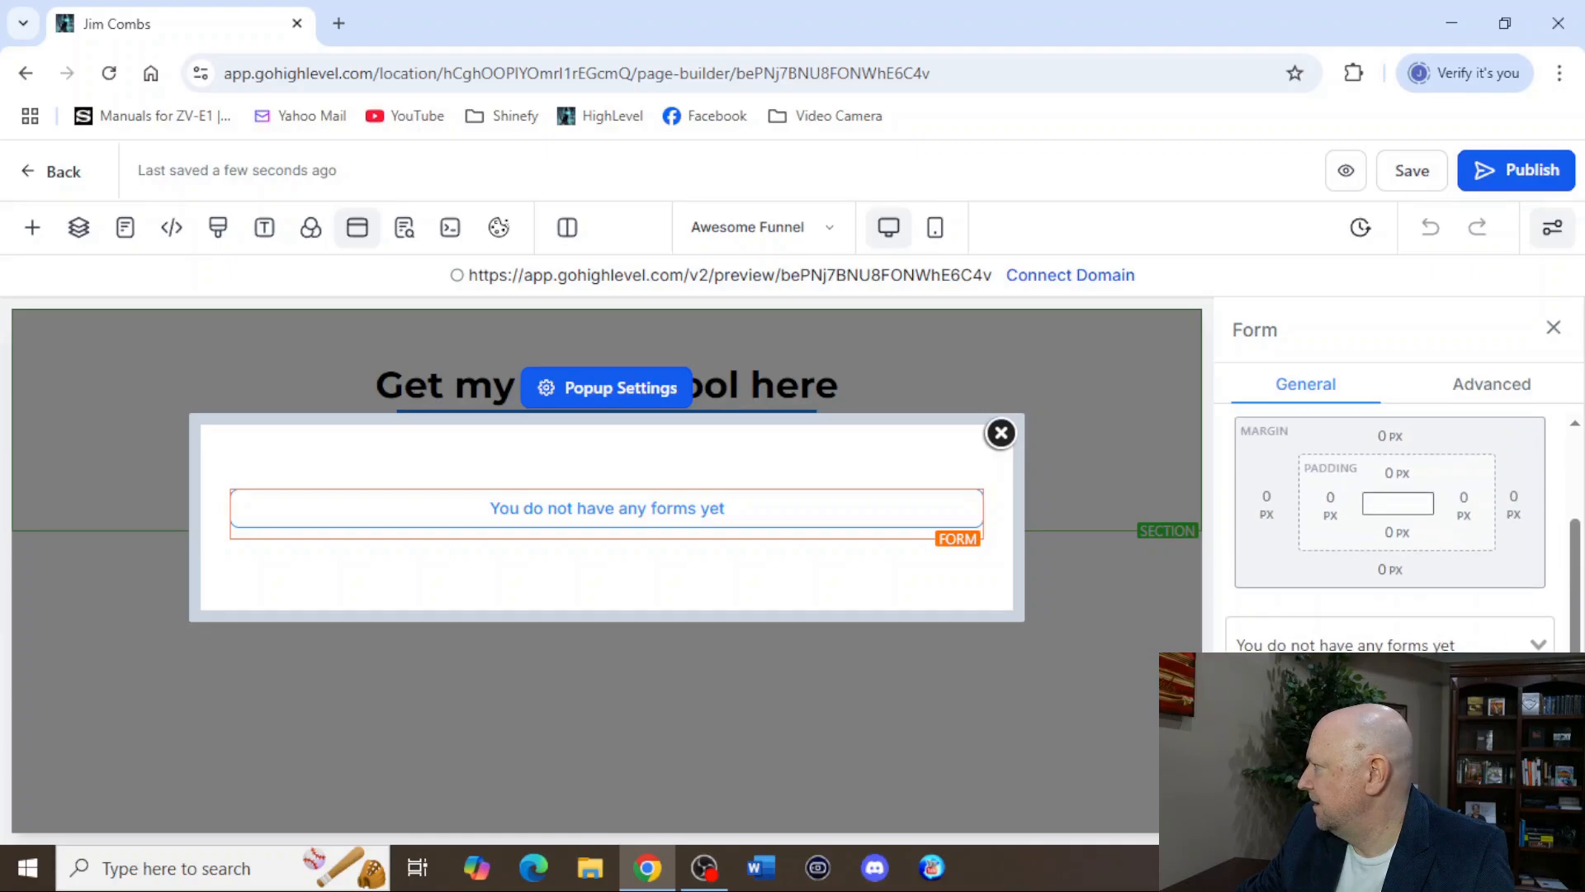
pyautogui.click(1533, 646)
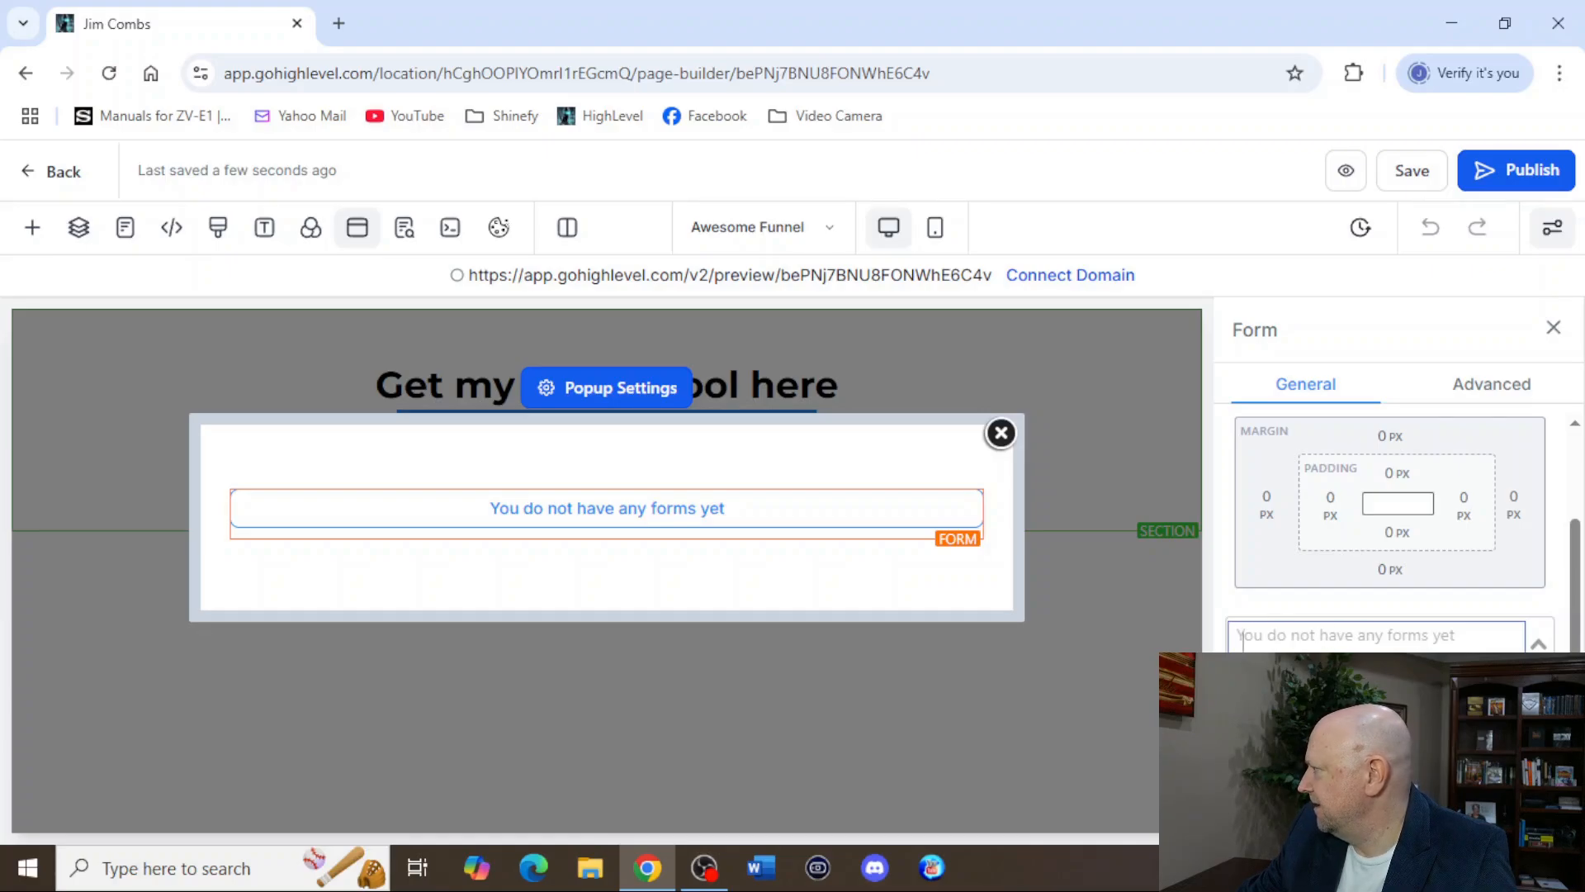
pyautogui.click(1313, 693)
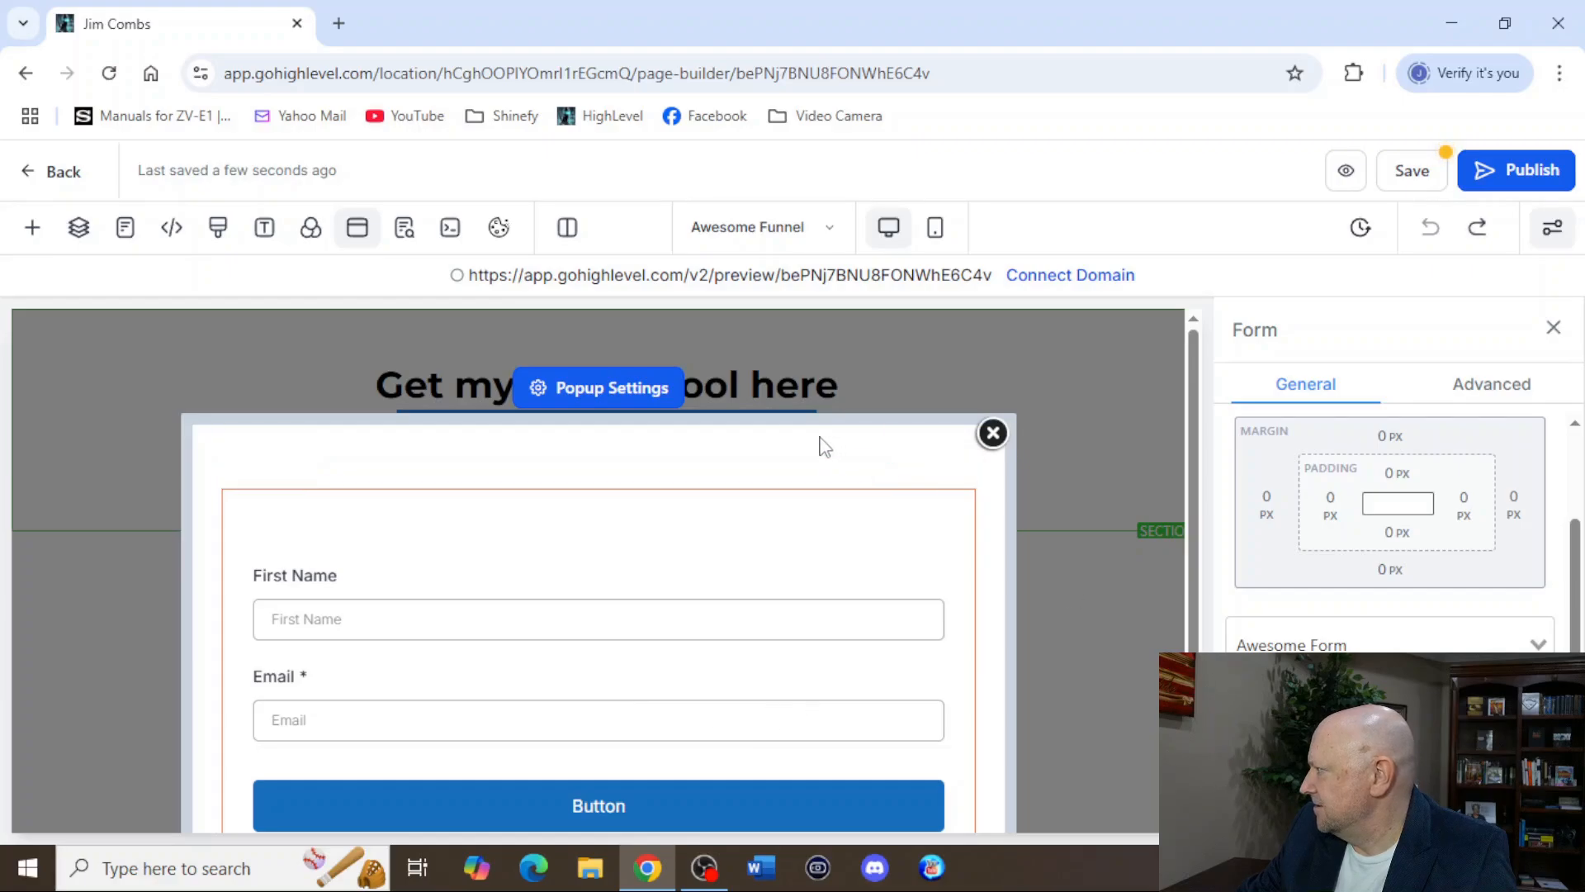
pyautogui.scroll(-2, 614, 659)
pyautogui.scroll(2, 578, 594)
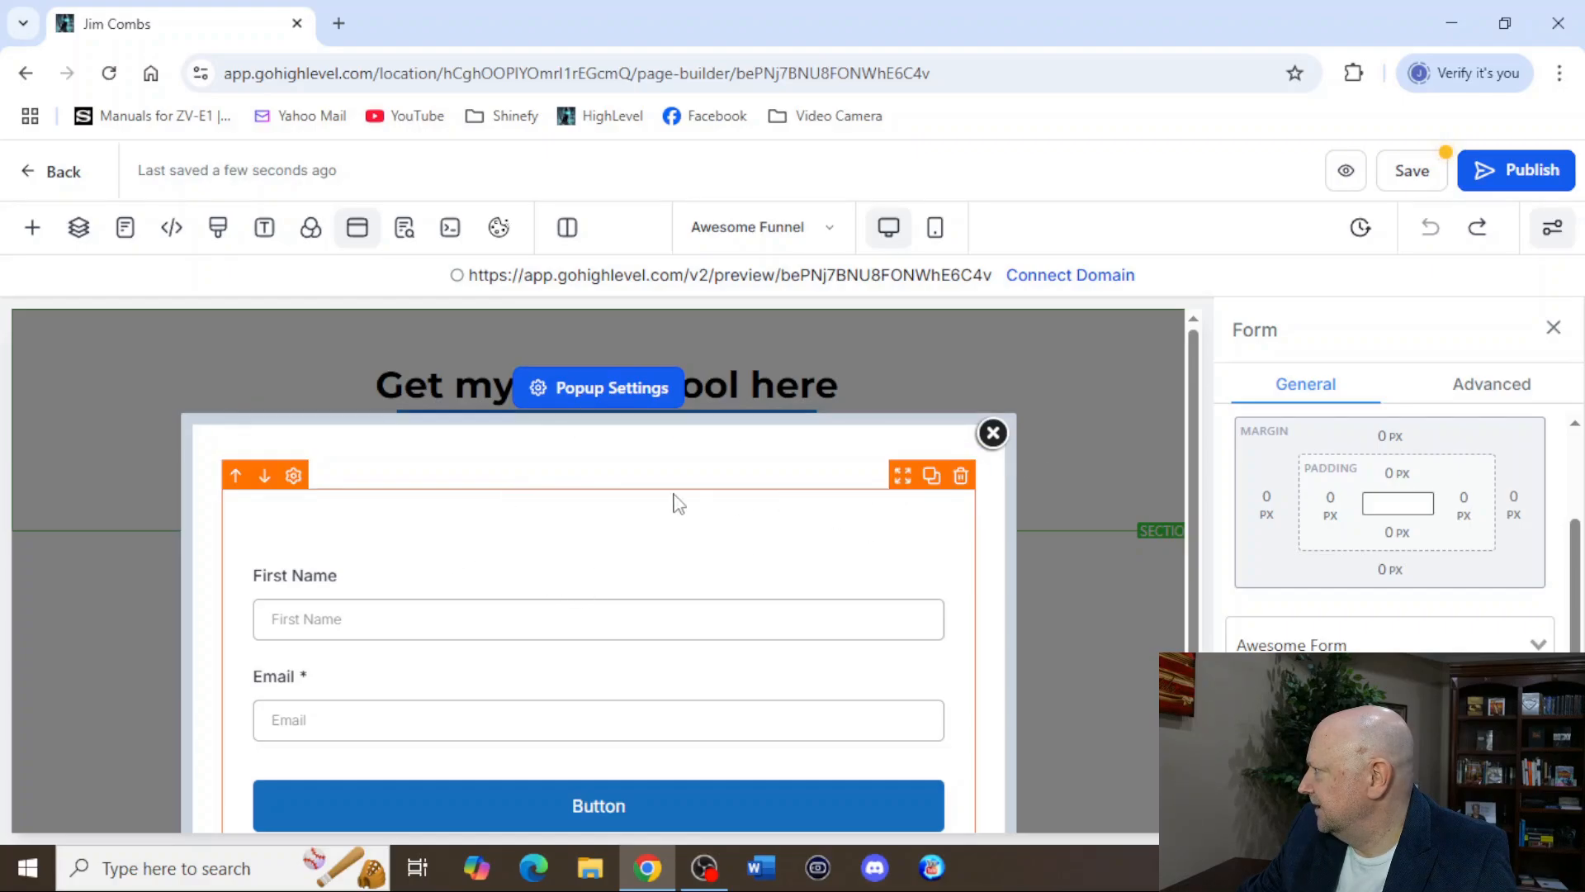
pyautogui.click(33, 229)
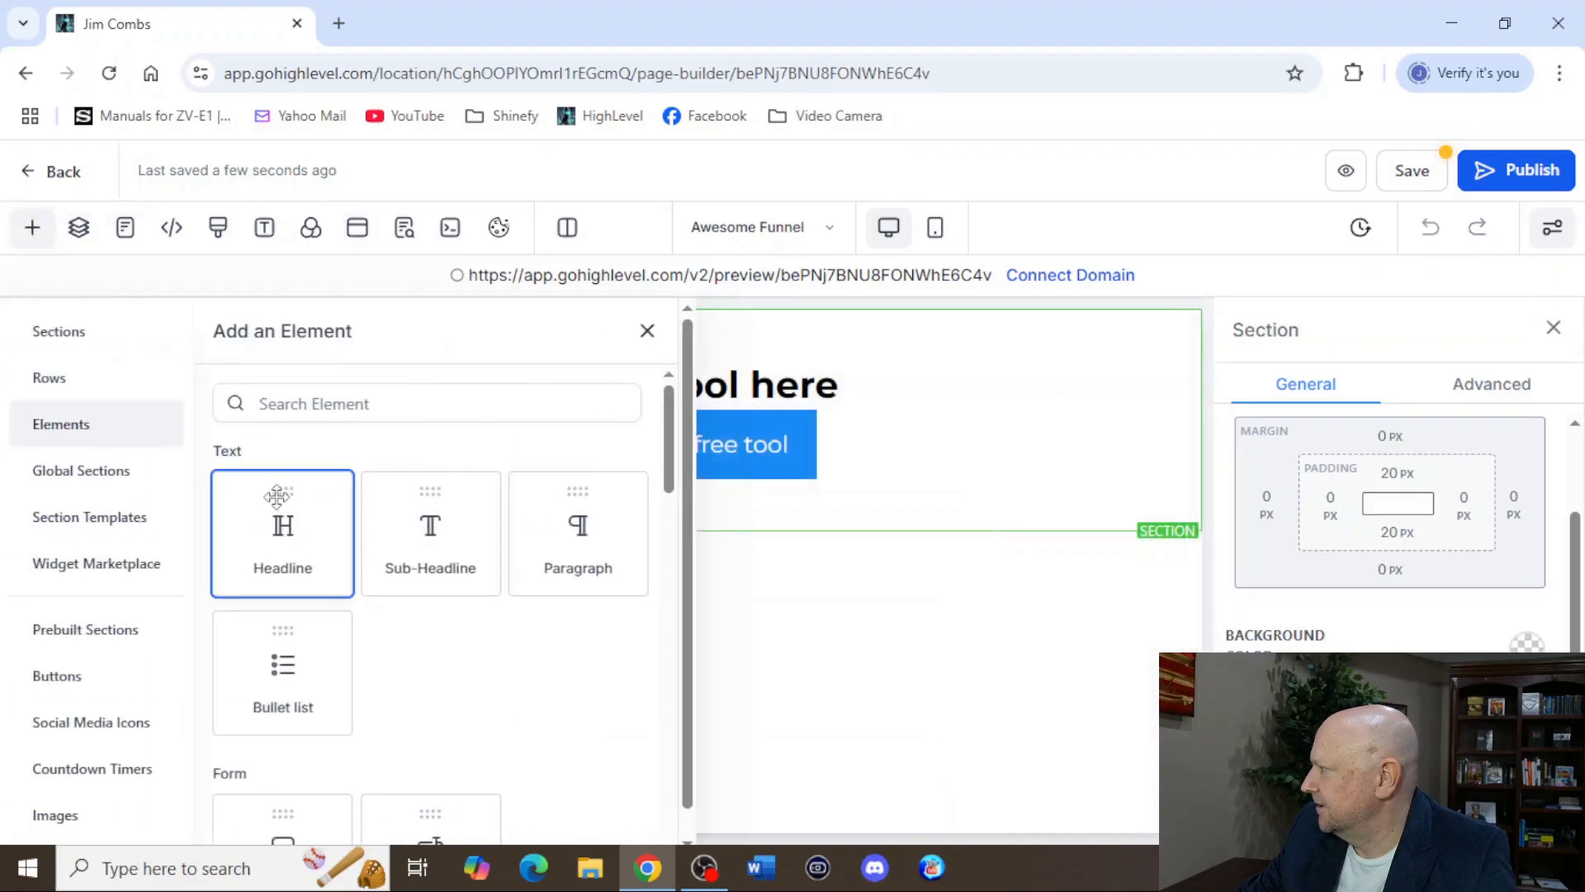
pyautogui.moveTo(278, 496); pyautogui.dragTo(166, 439)
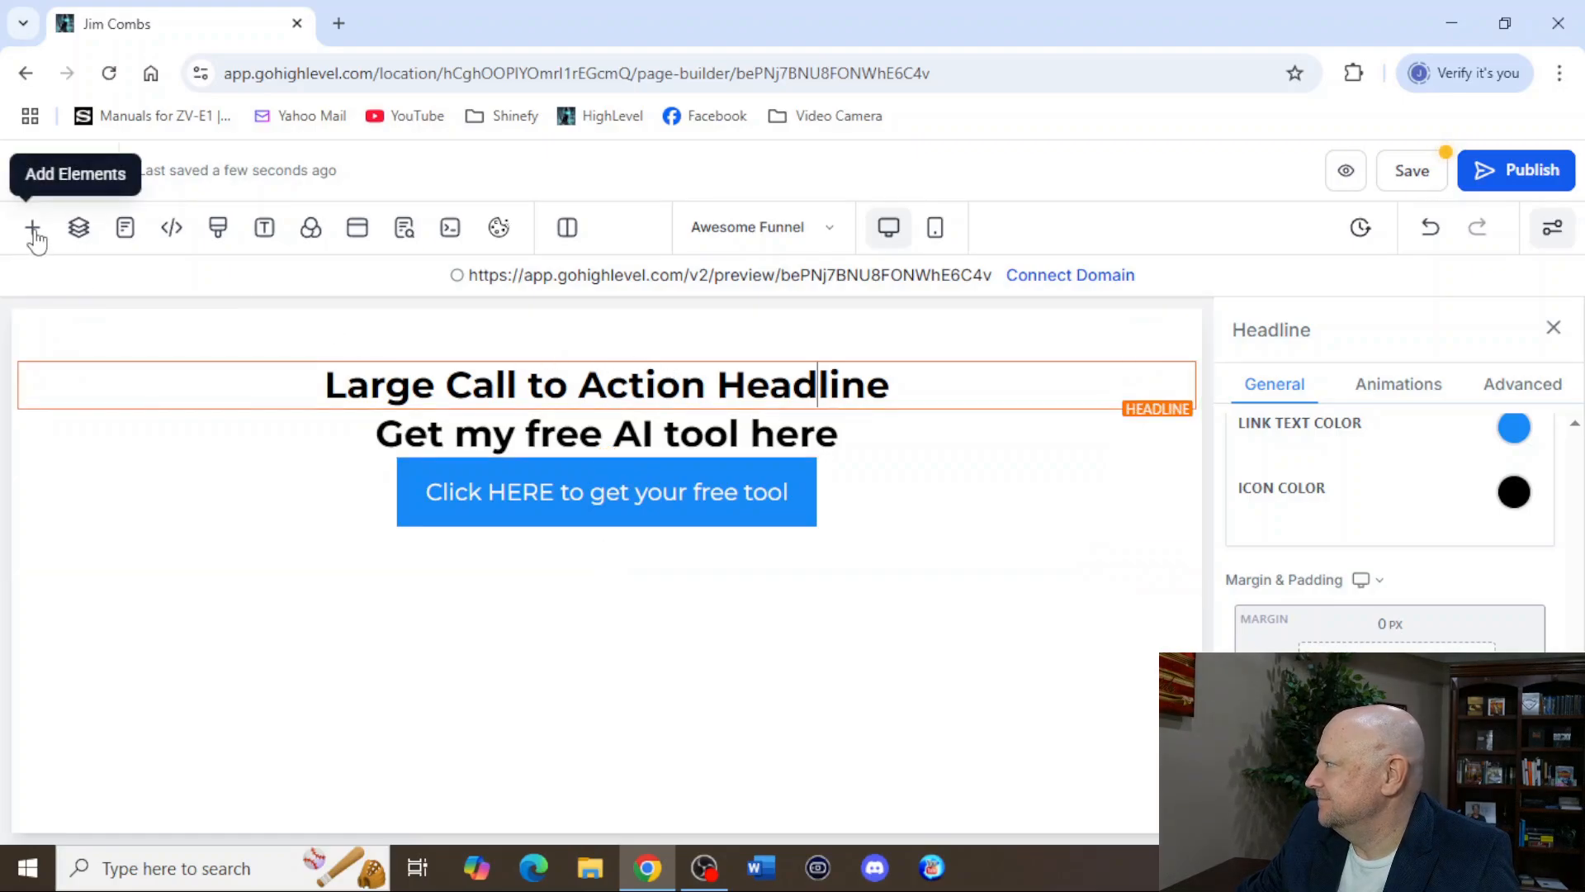
pyautogui.click(1431, 228)
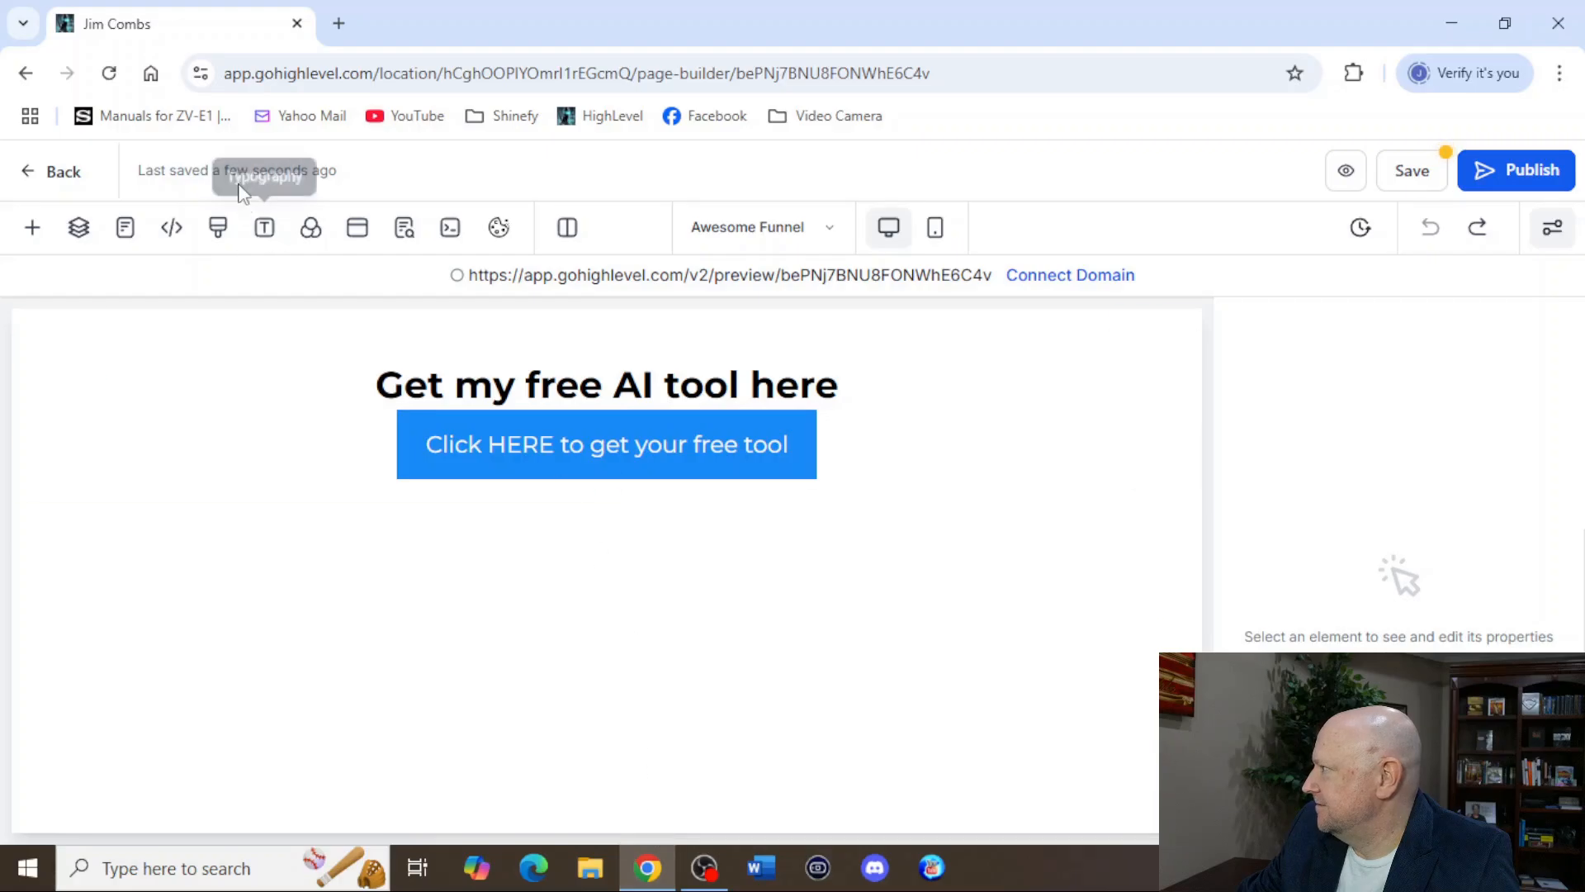
pyautogui.click(361, 228)
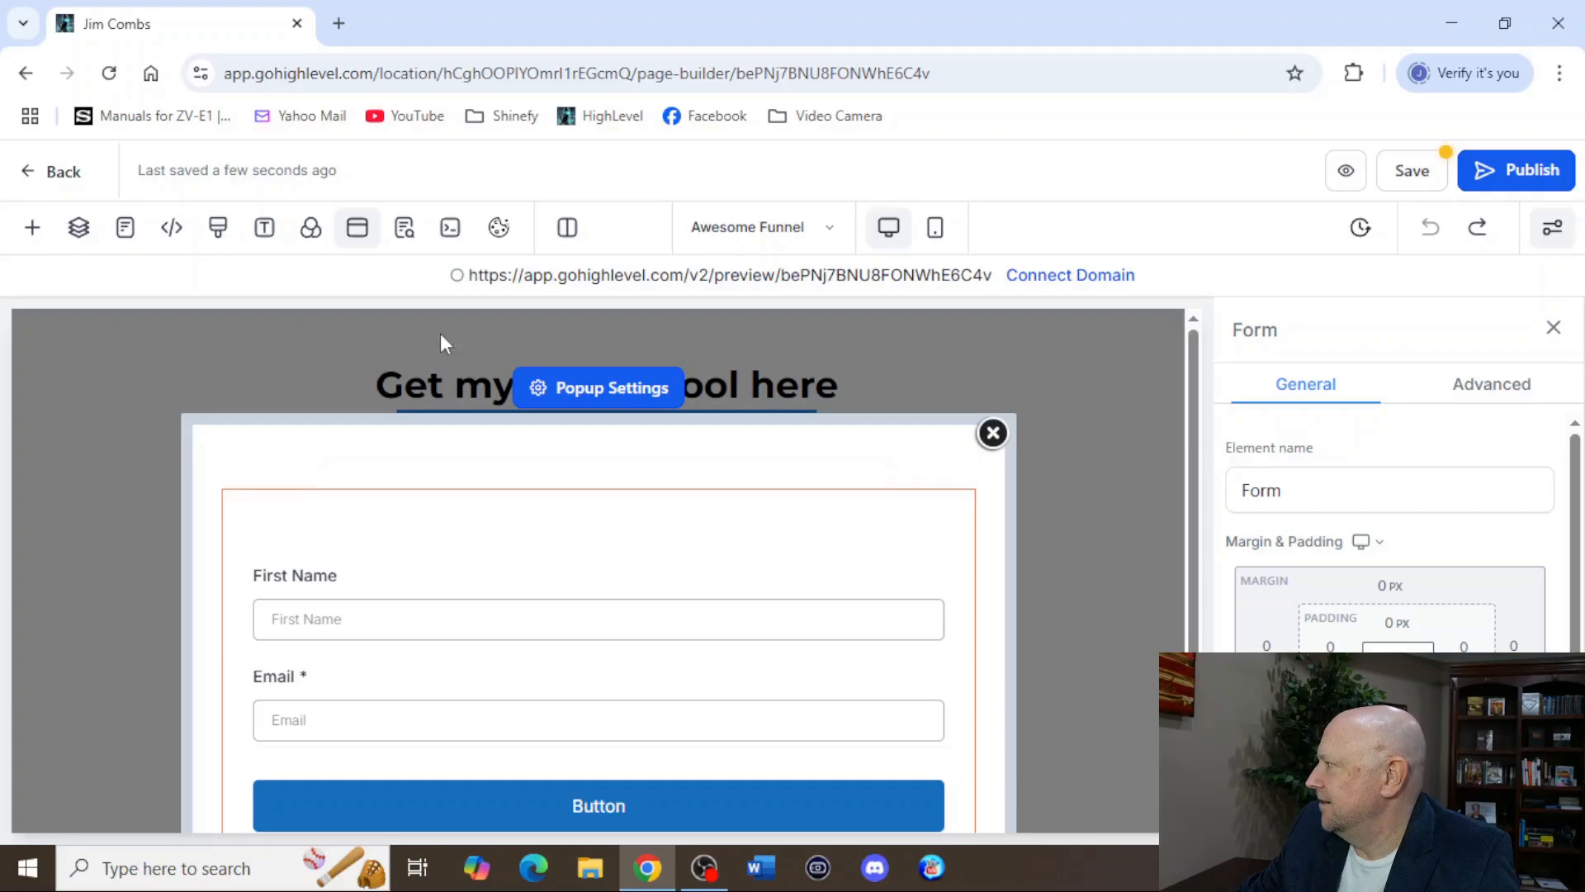
pyautogui.click(34, 232)
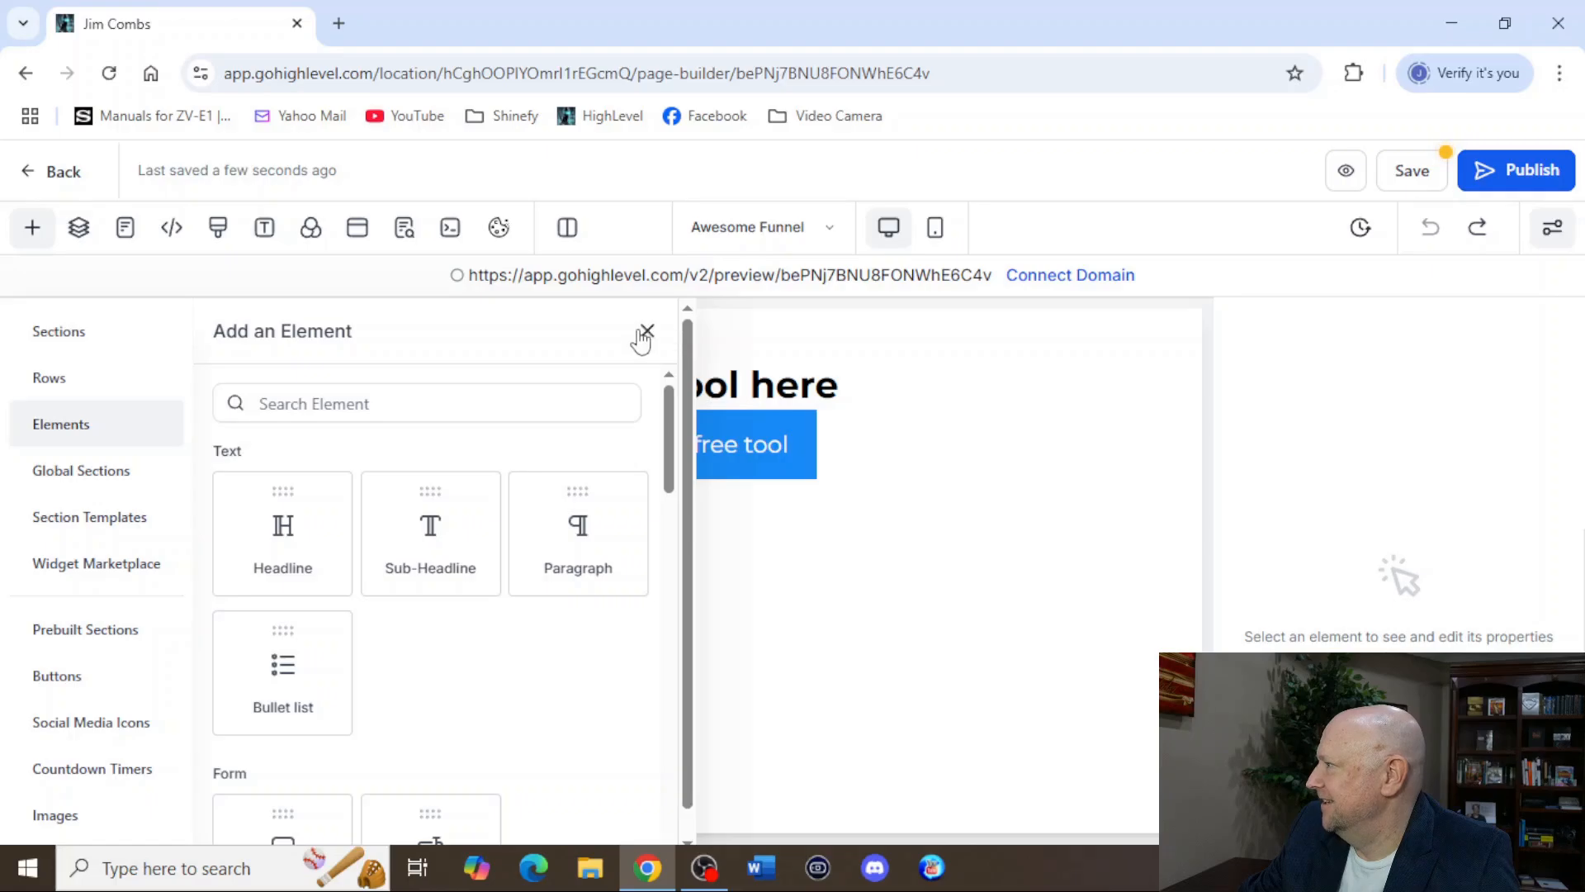
pyautogui.click(645, 332)
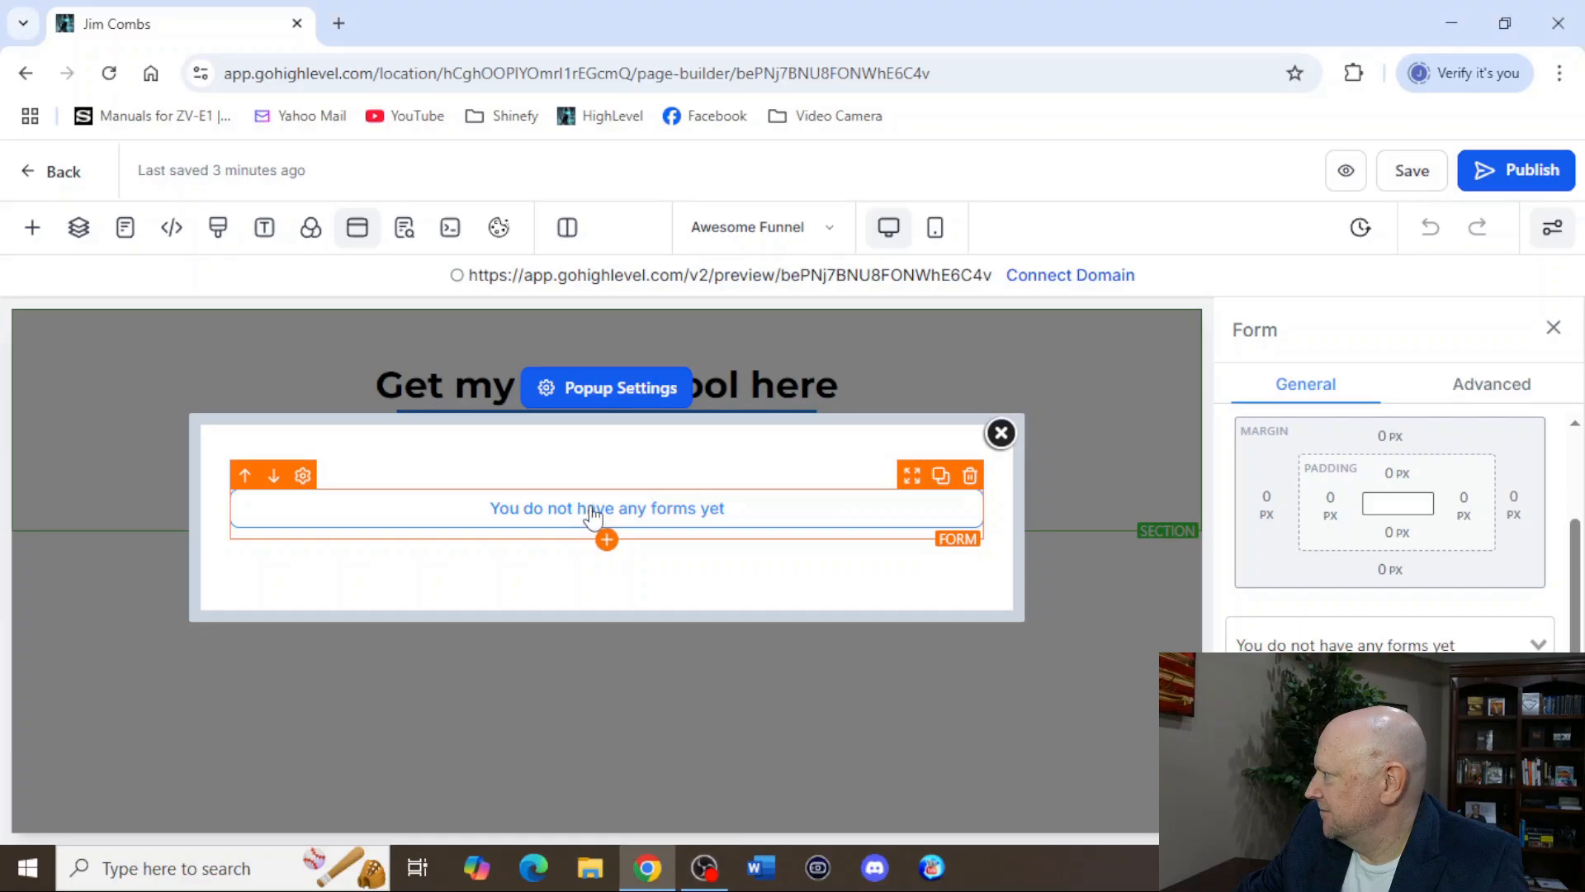
# Assign Awesome Form to the popup's Form element again and open that form for editing.
pyautogui.click(1516, 647)
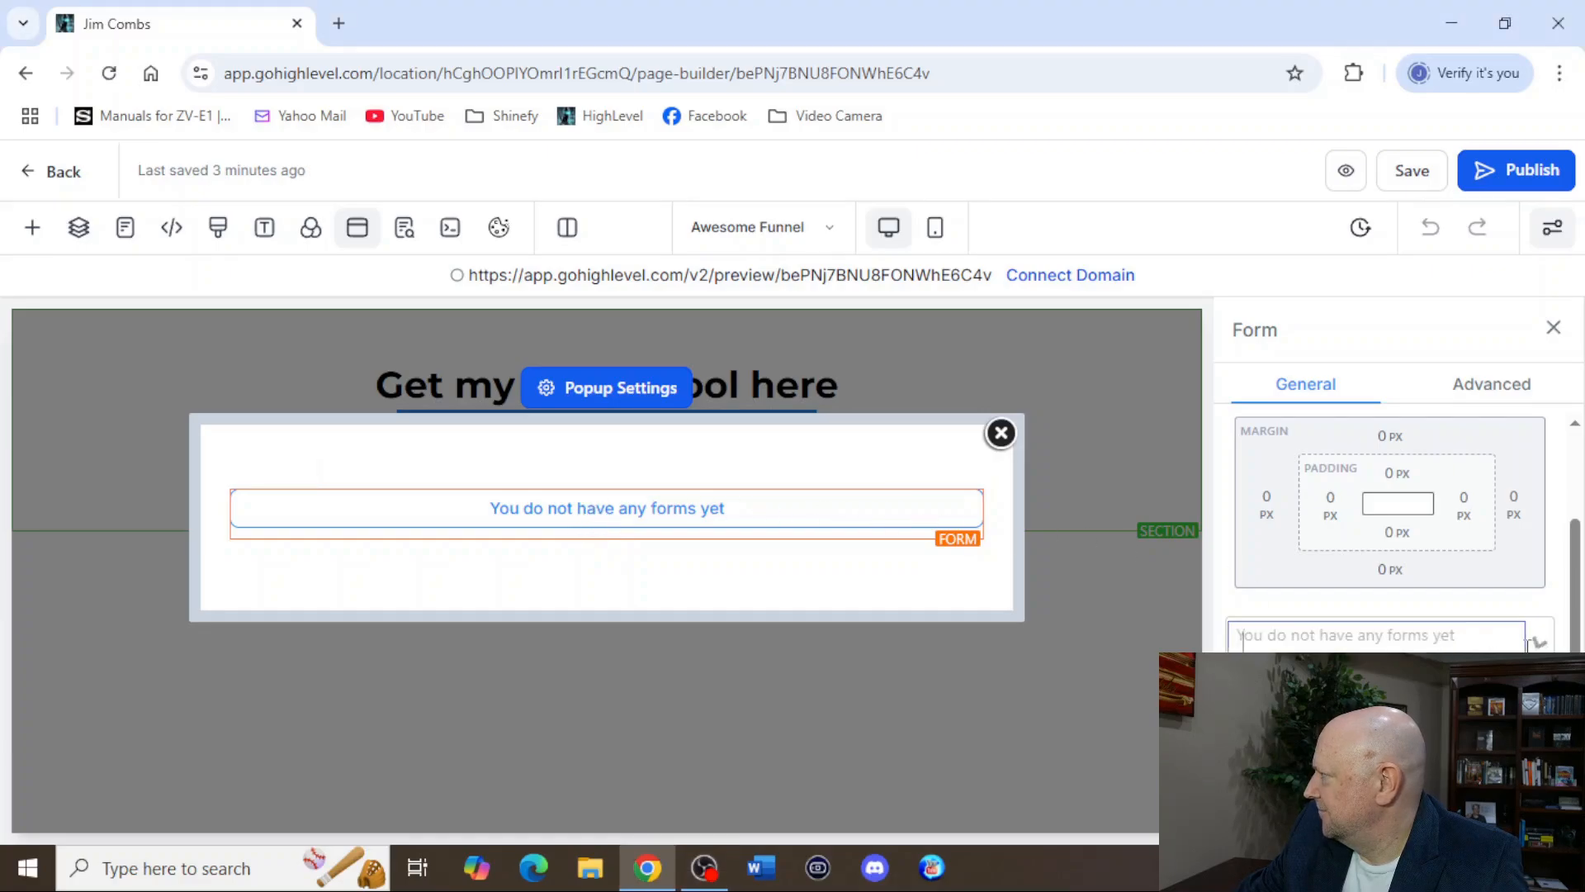
pyautogui.click(1293, 692)
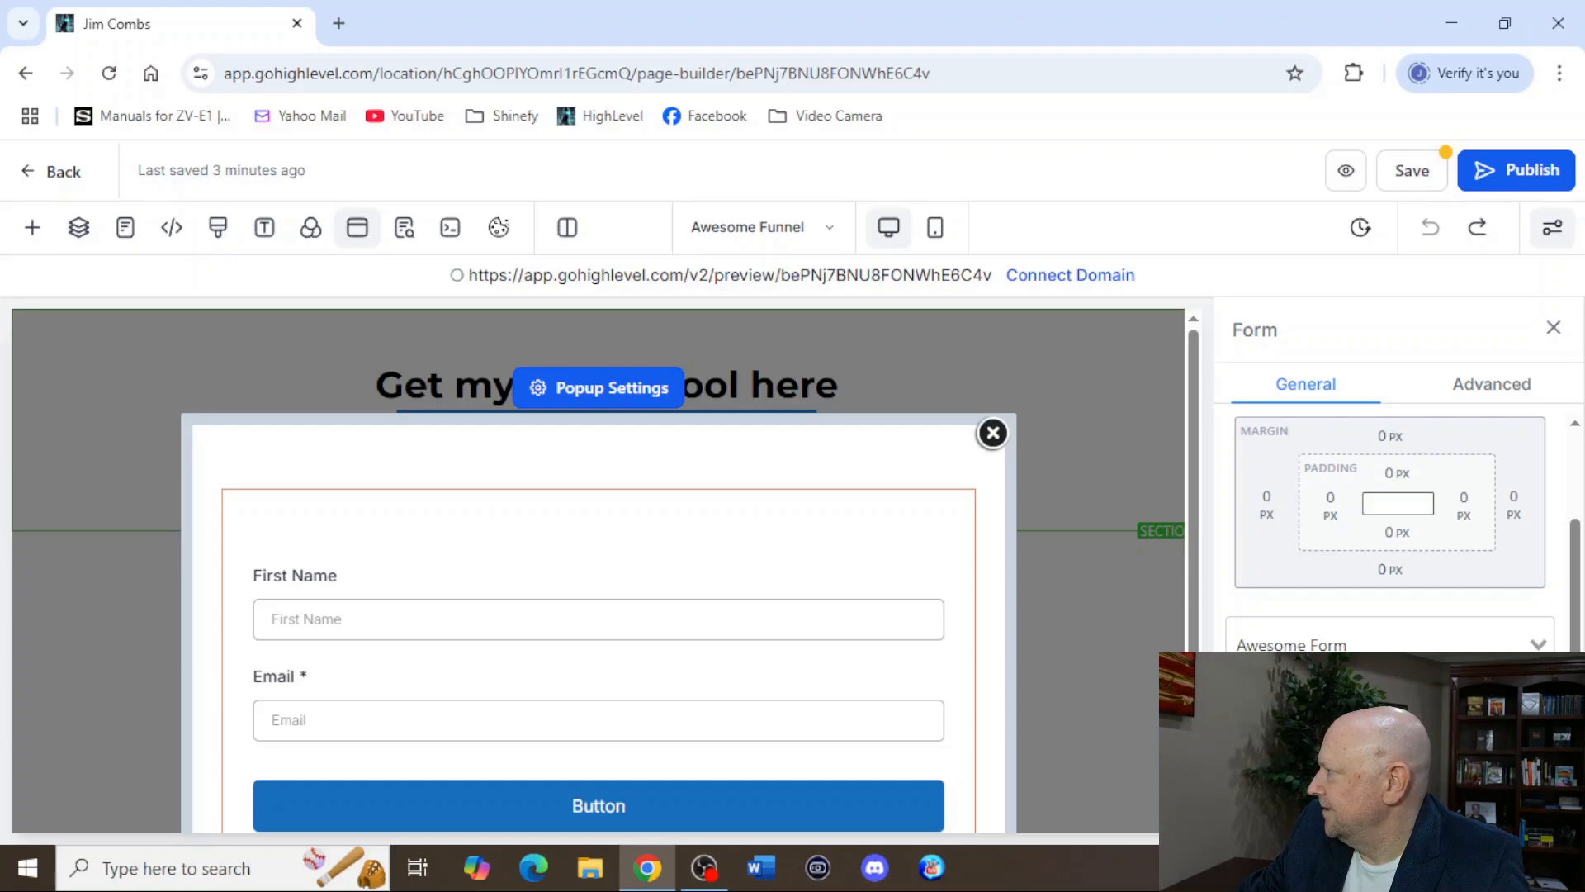
pyautogui.click(1390, 704)
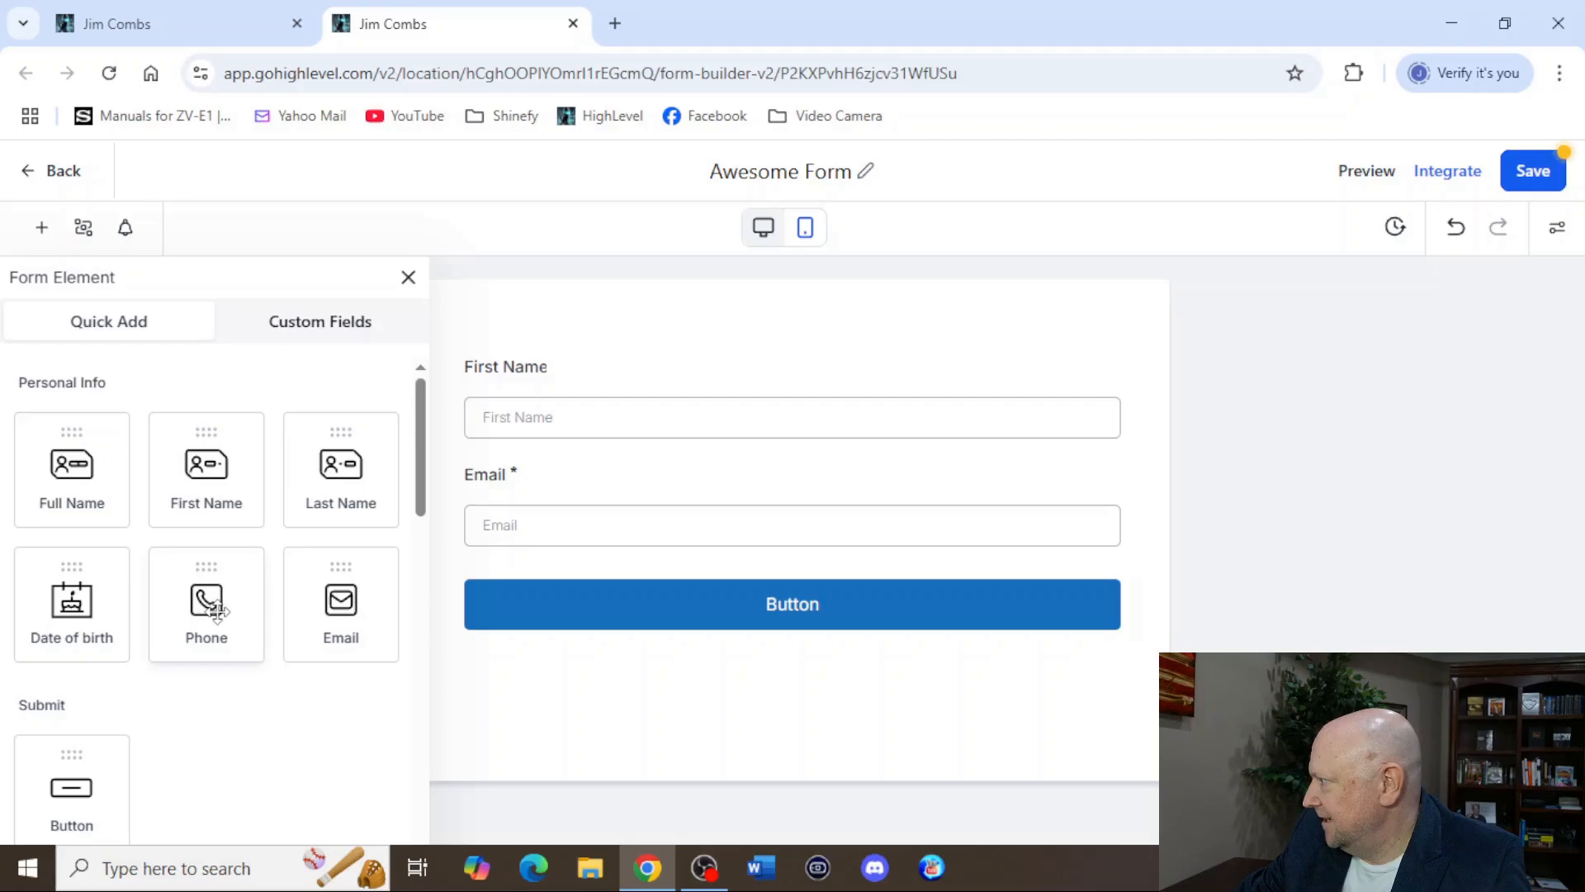
# Add a customized Text element to the form above the First Name field.
pyautogui.scroll(-4, 216, 611)
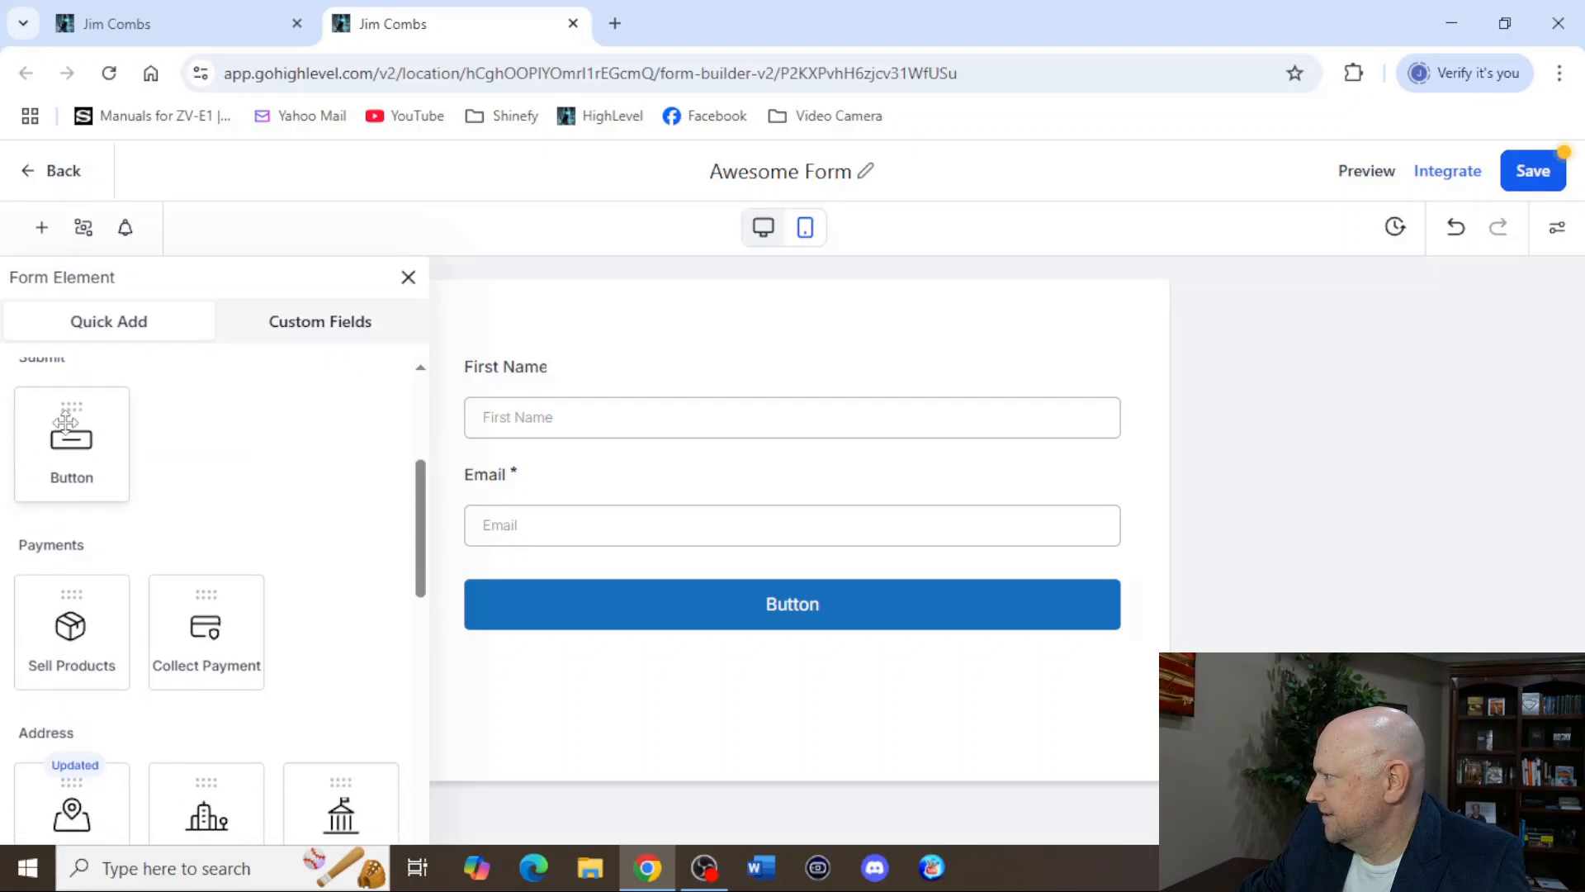
pyautogui.scroll(-10, 195, 611)
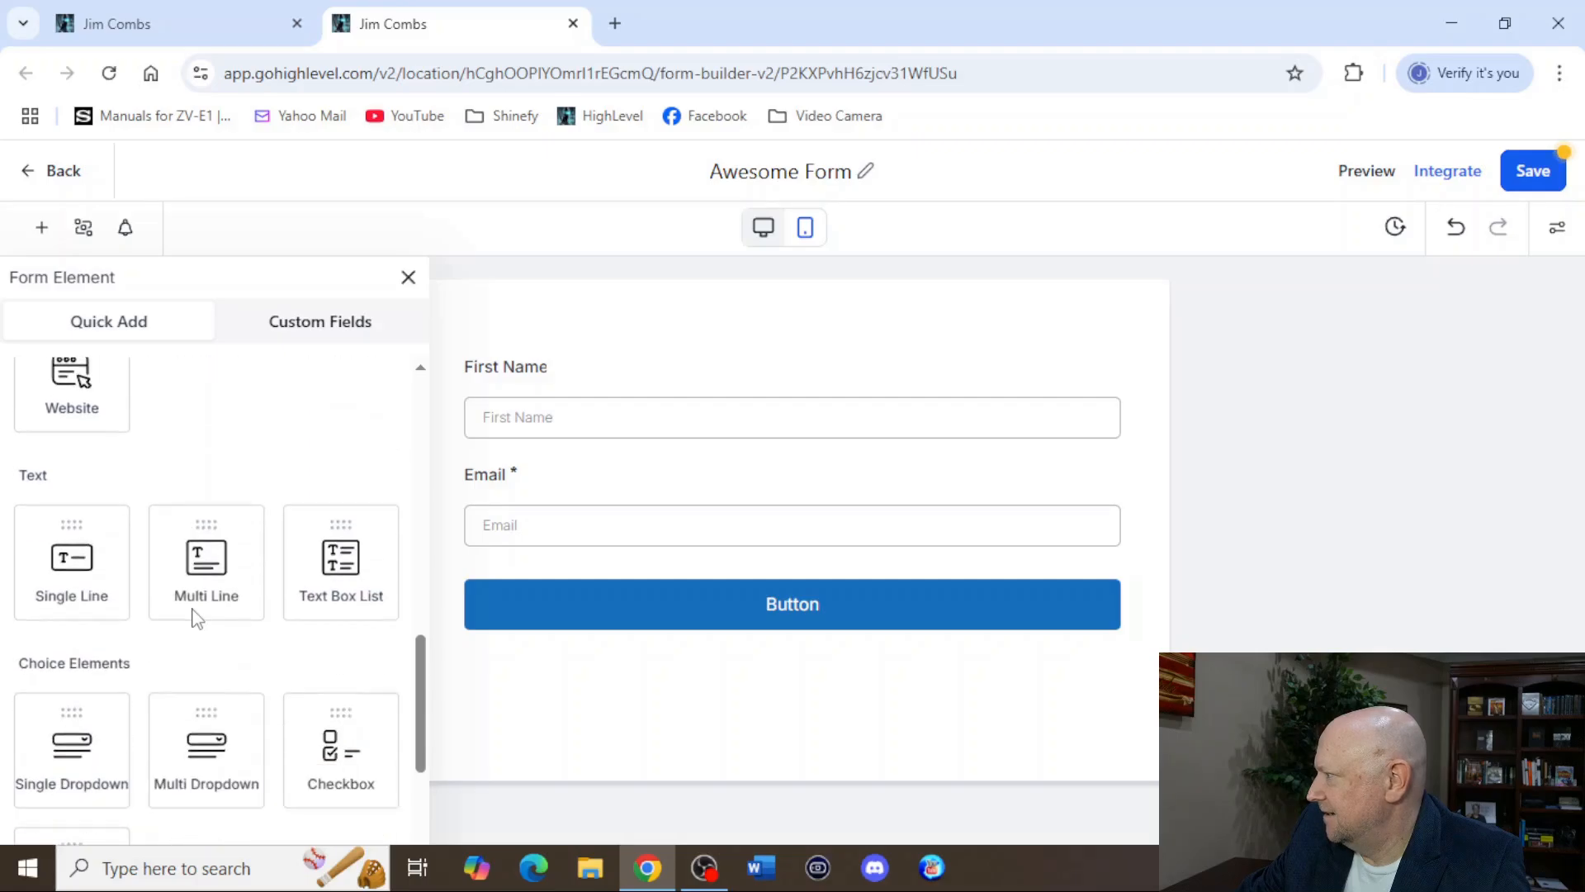
pyautogui.scroll(-1, 197, 618)
pyautogui.scroll(-6, 195, 605)
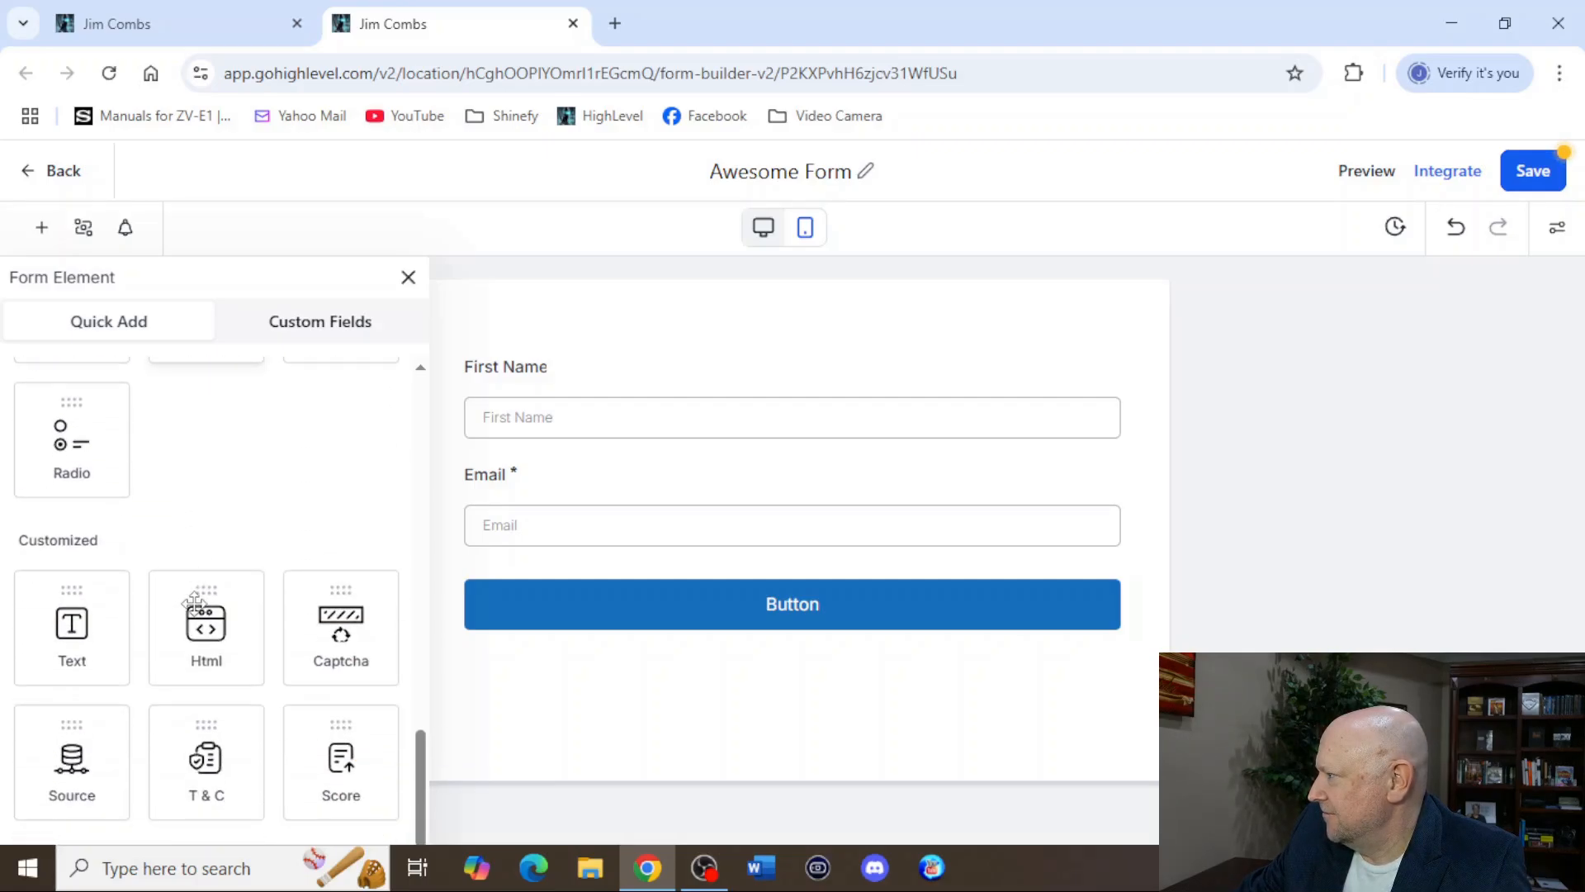
pyautogui.scroll(-1, 226, 616)
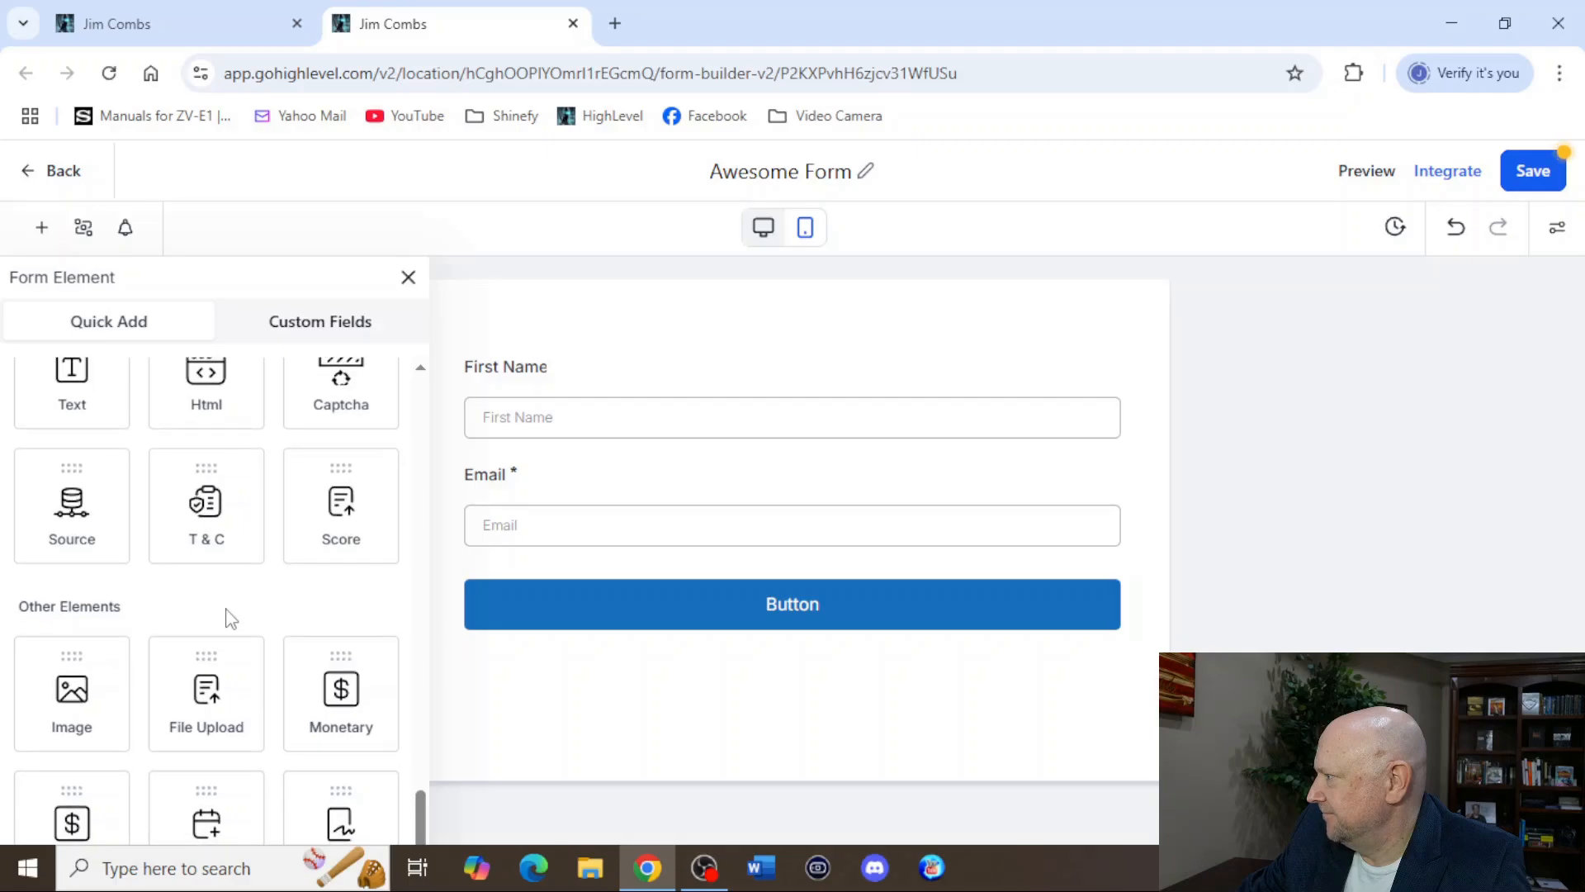
pyautogui.scroll(2, 177, 578)
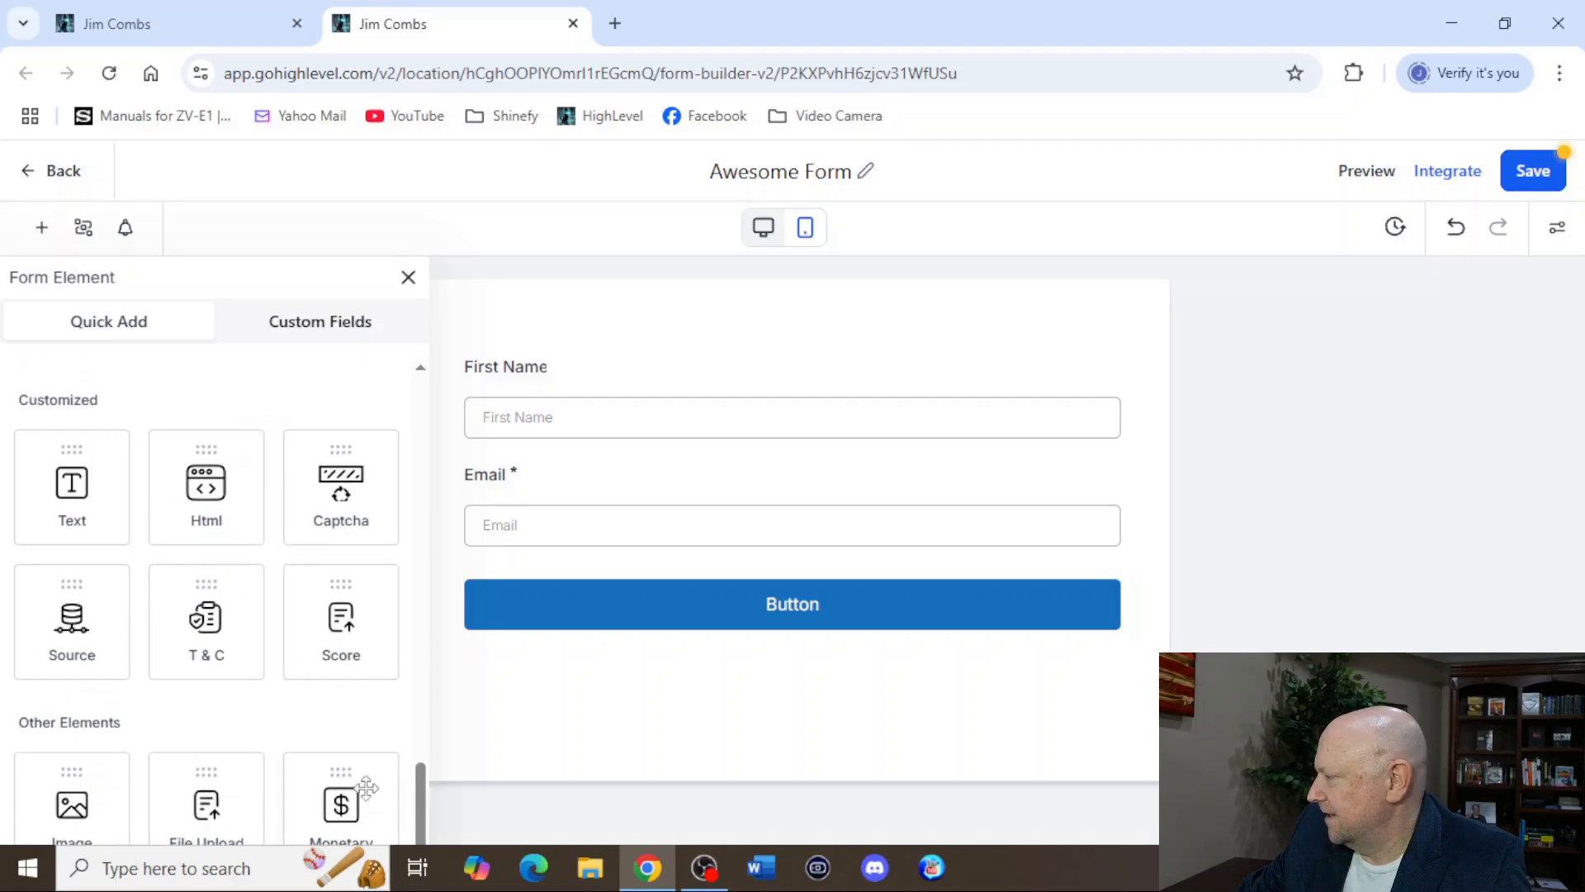
pyautogui.scroll(-2, 228, 710)
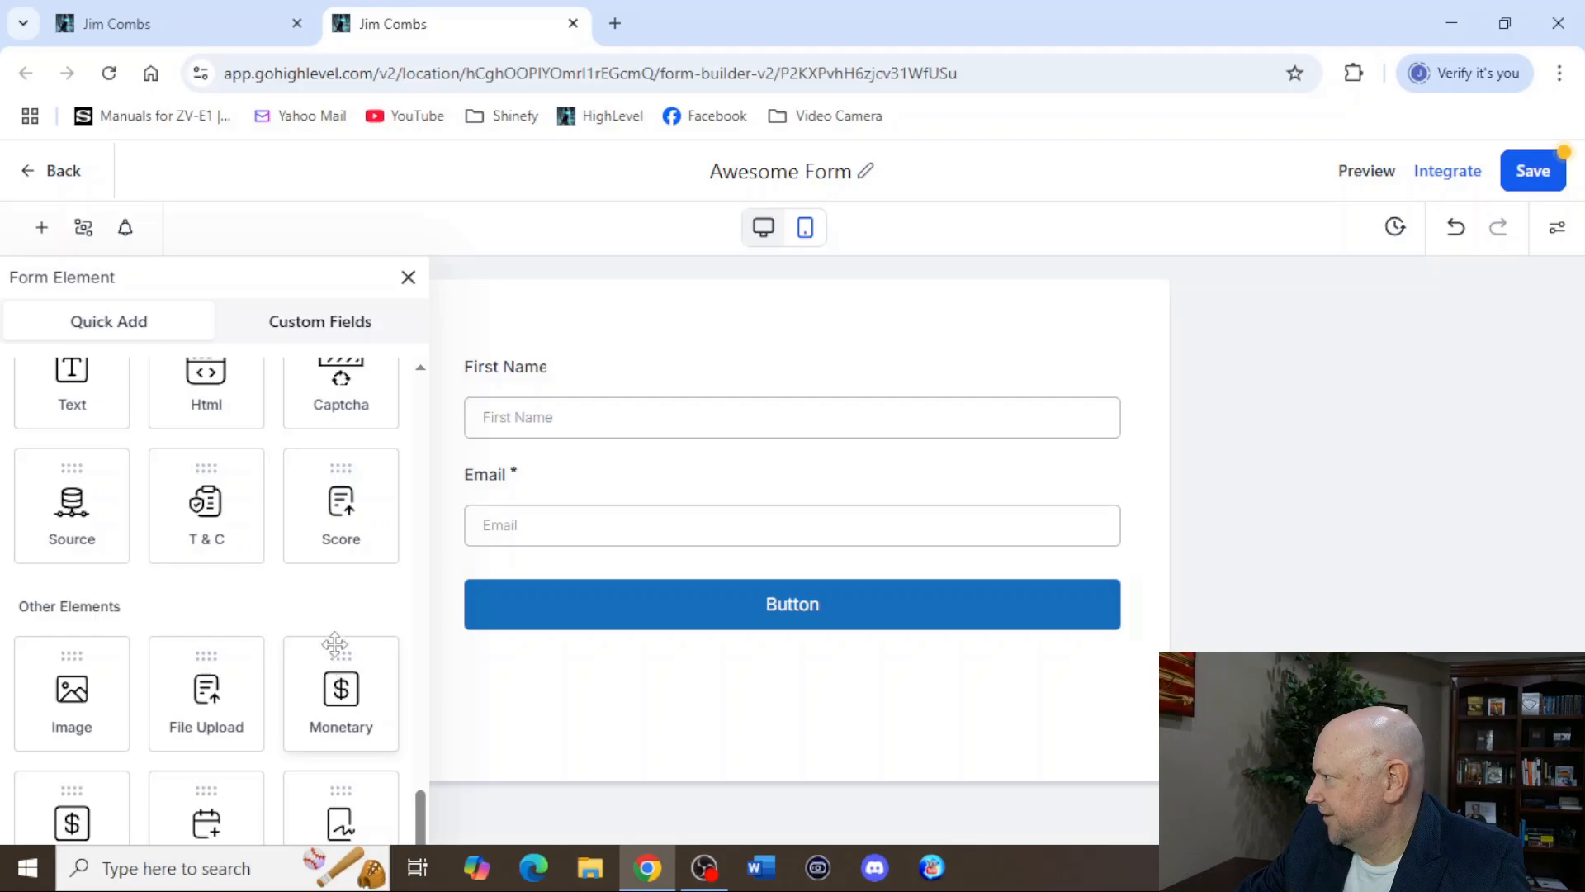
pyautogui.scroll(3, 66, 376)
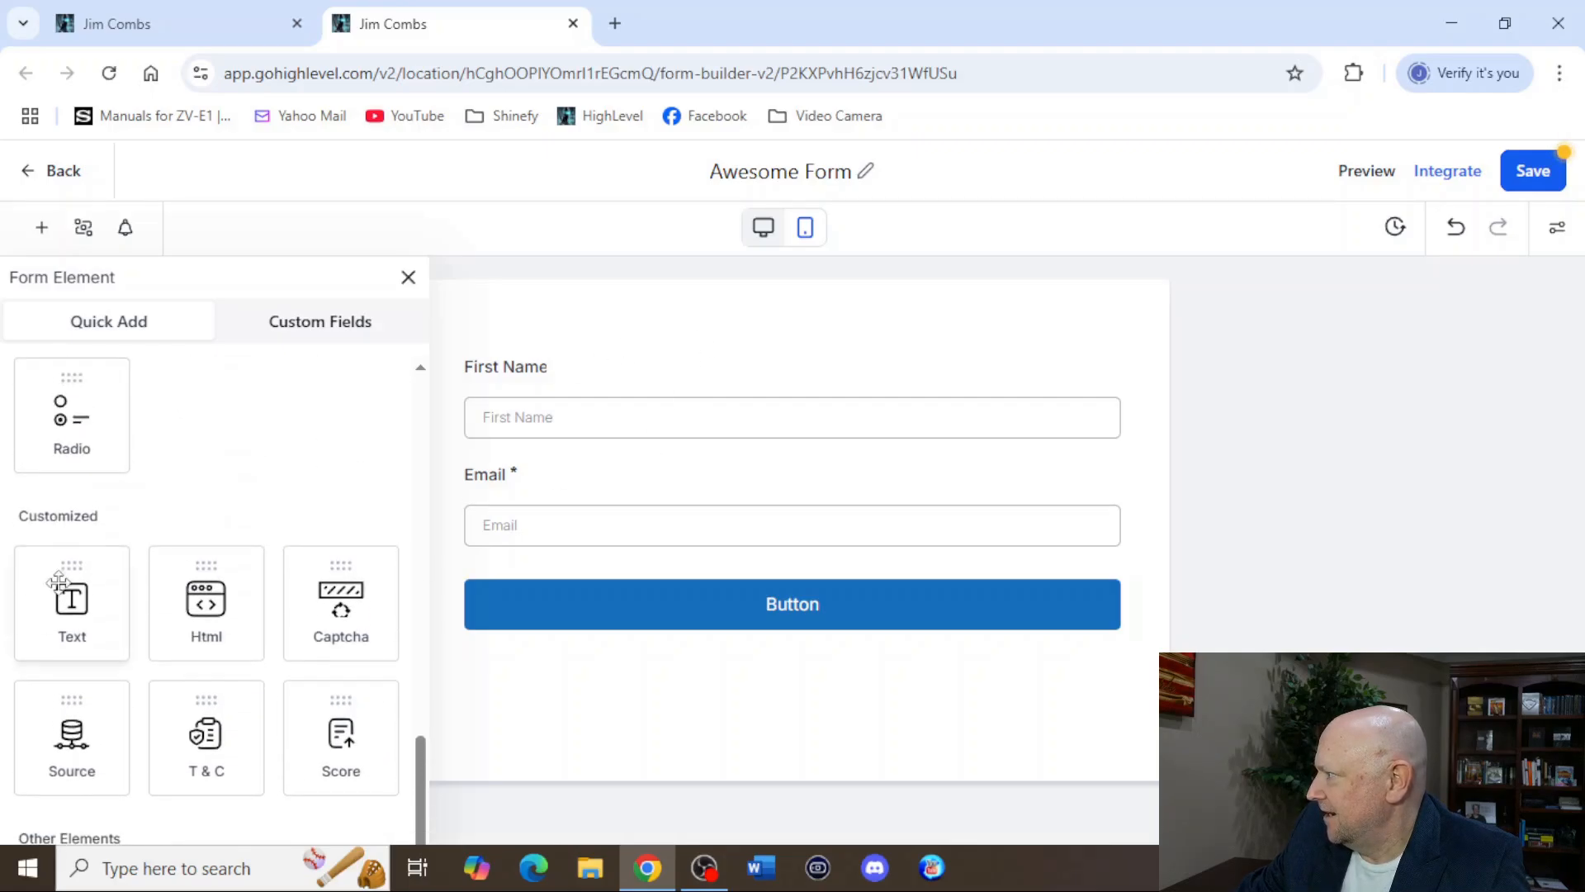
pyautogui.moveTo(71, 574); pyautogui.dragTo(76, 558)
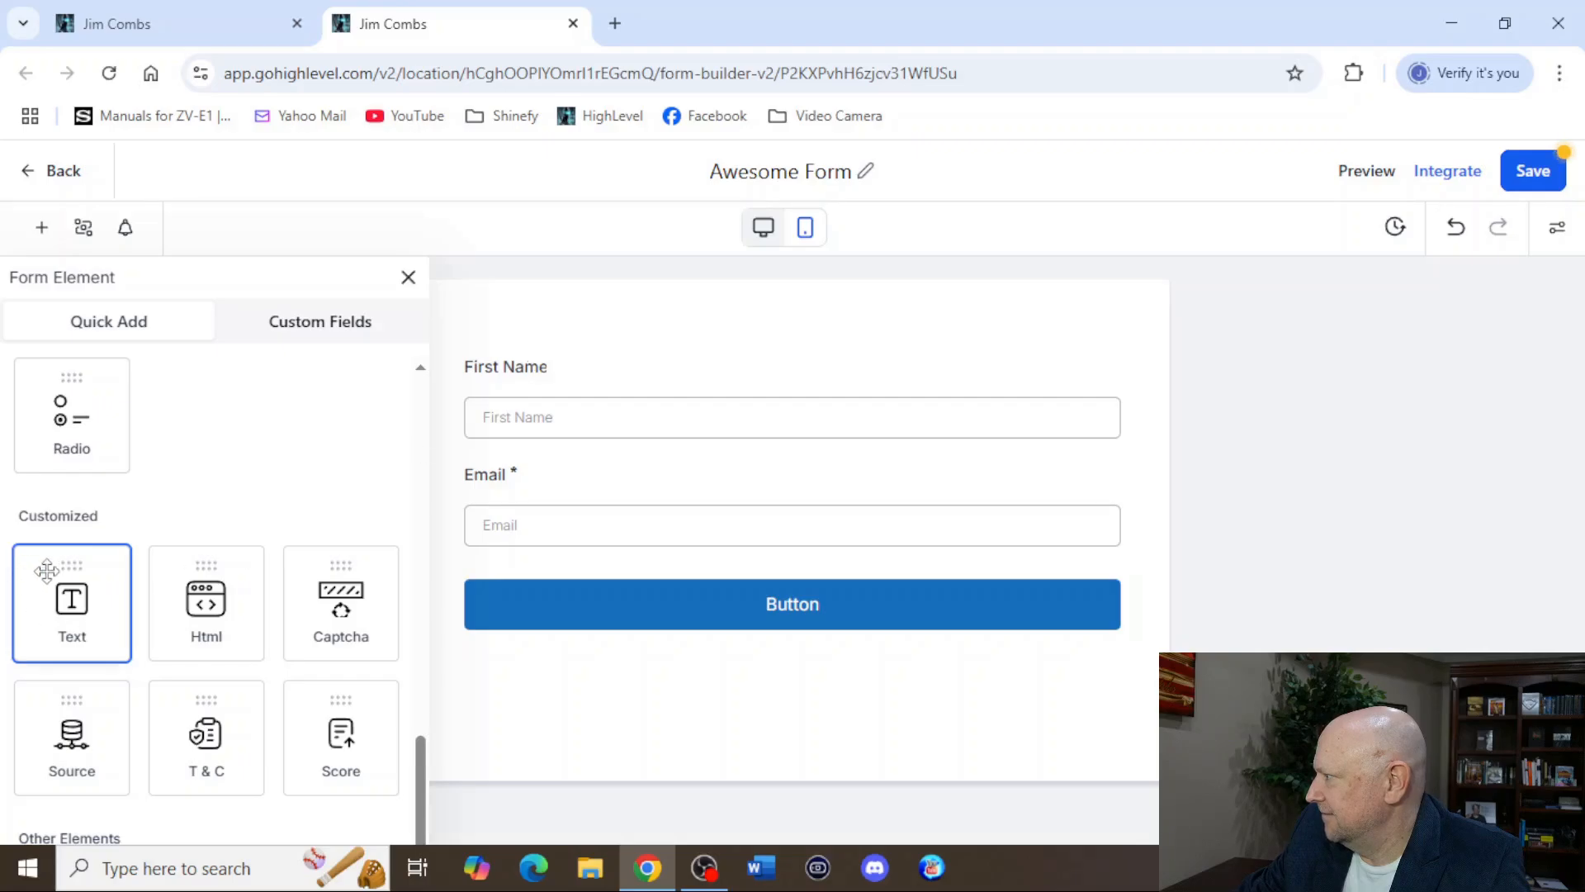
pyautogui.moveTo(50, 566); pyautogui.dragTo(426, 423)
pyautogui.click(559, 396)
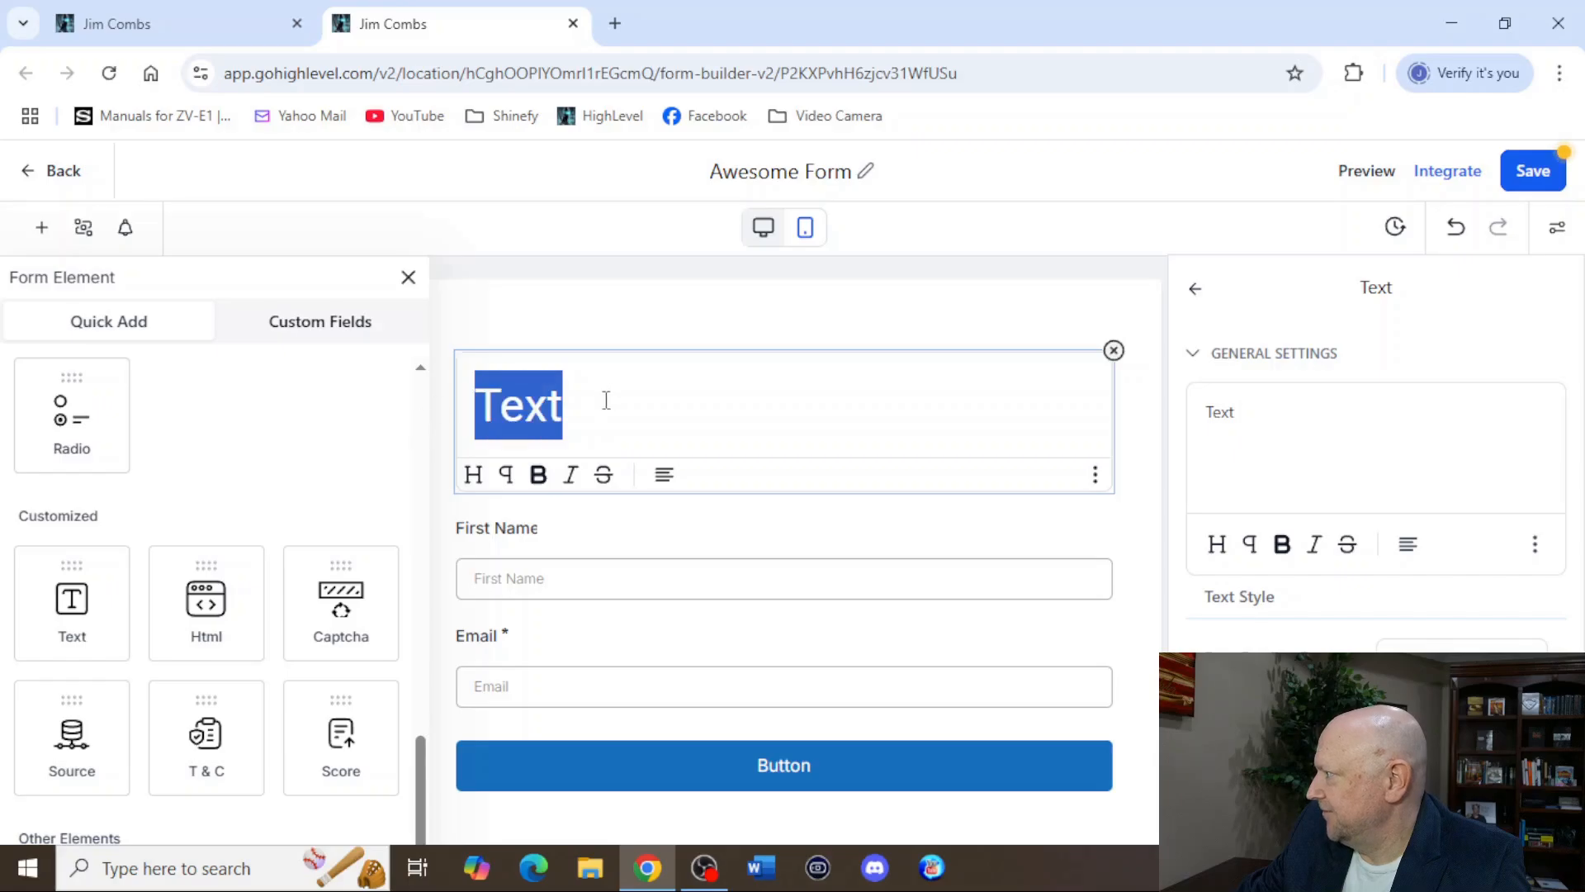
# Replace the new text element's placeholder with "Where do we send it?".
pyautogui.write('Where do we ')
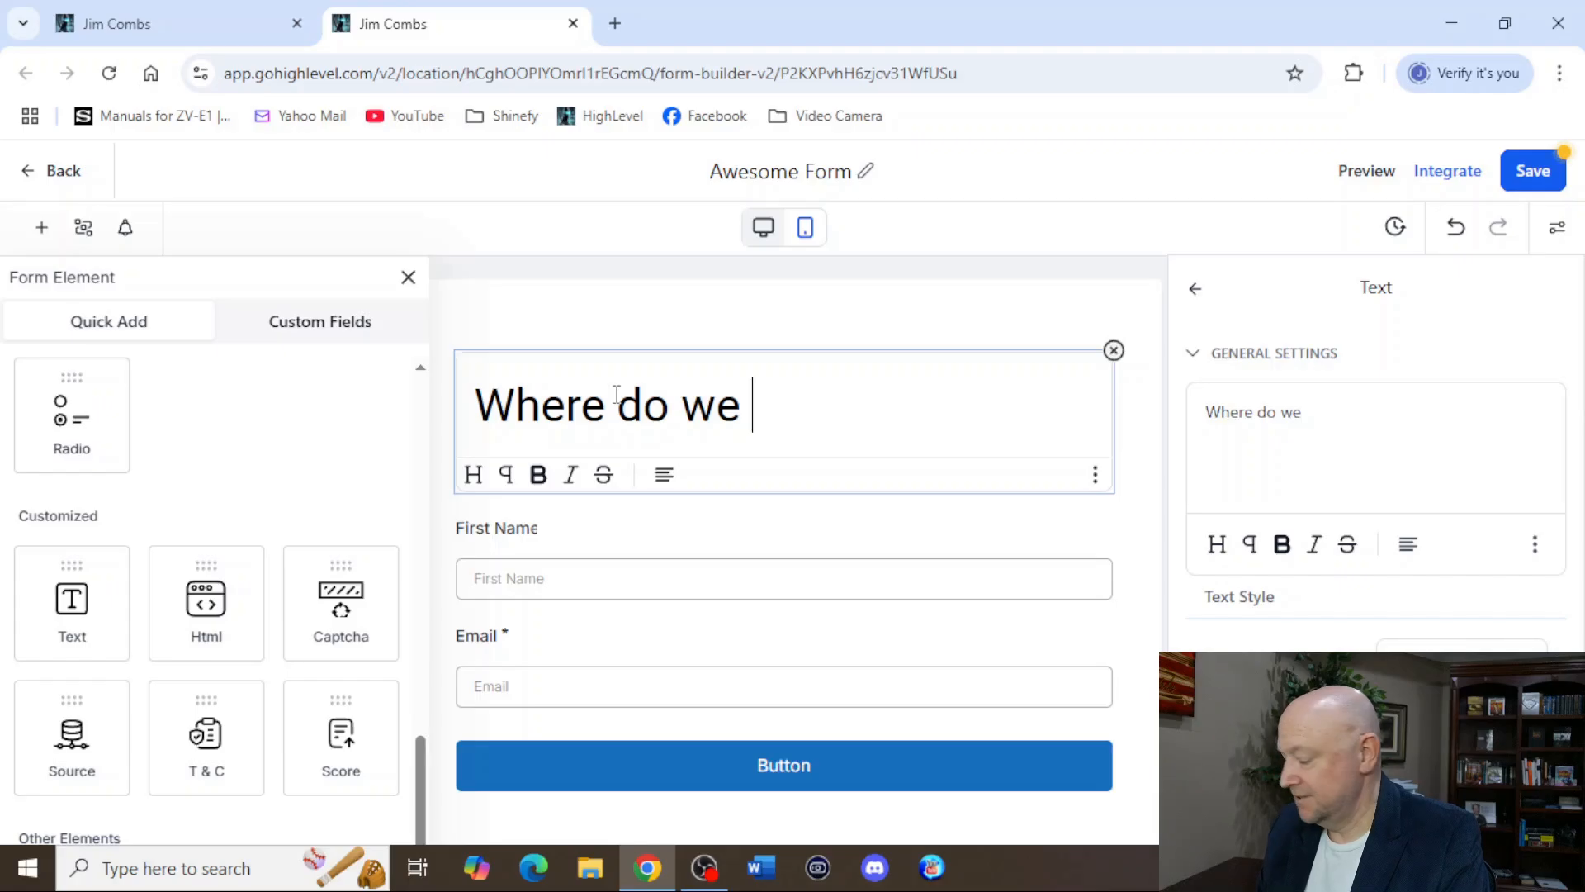
pyautogui.write('send')
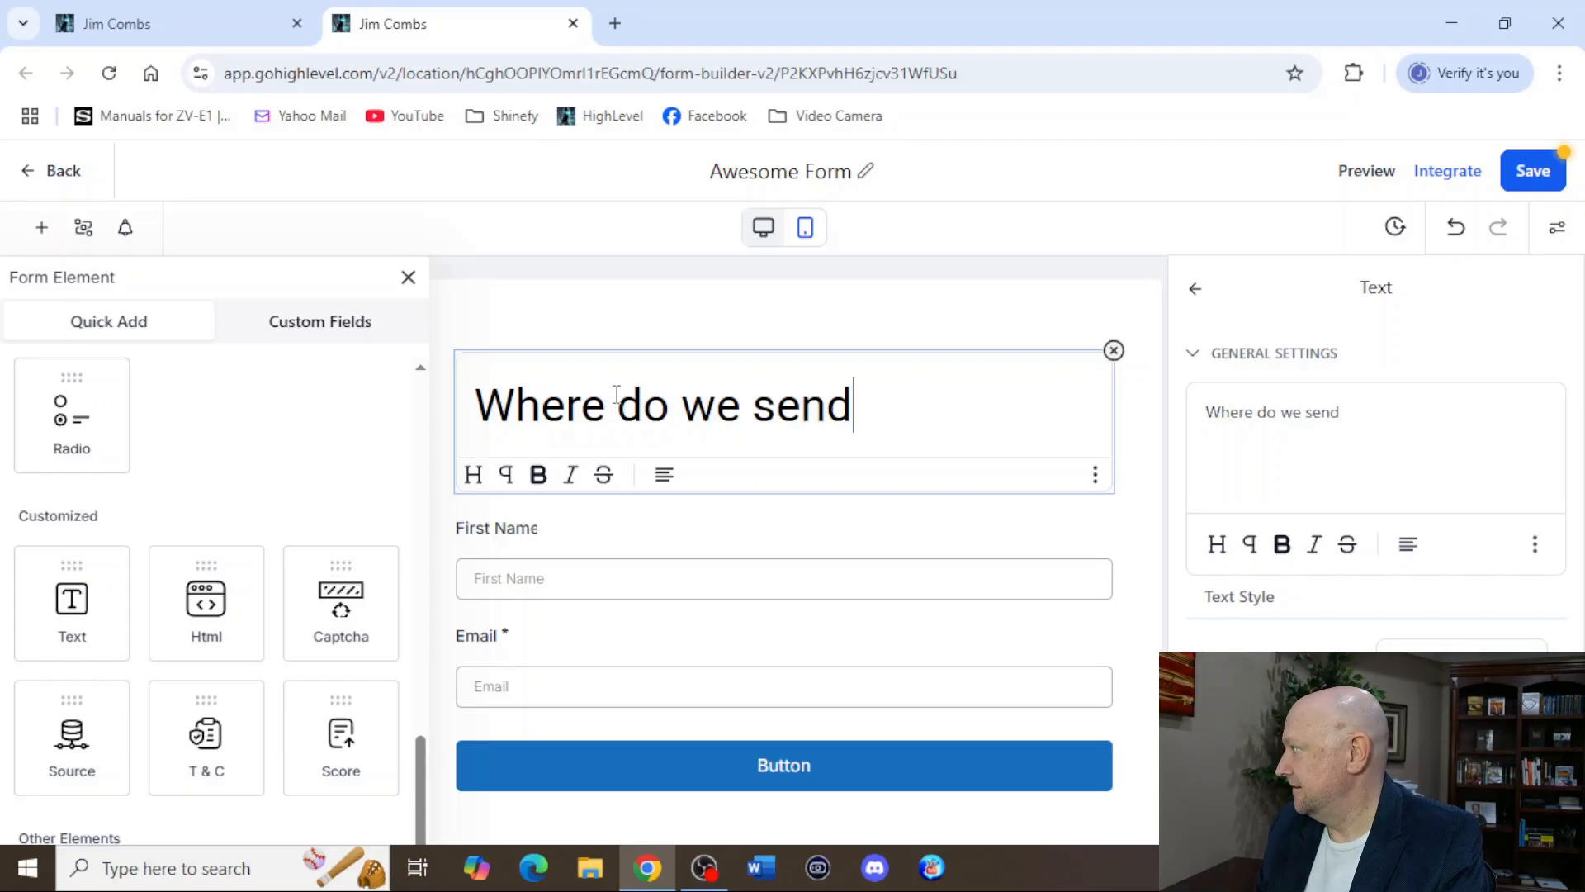
pyautogui.write(' you')
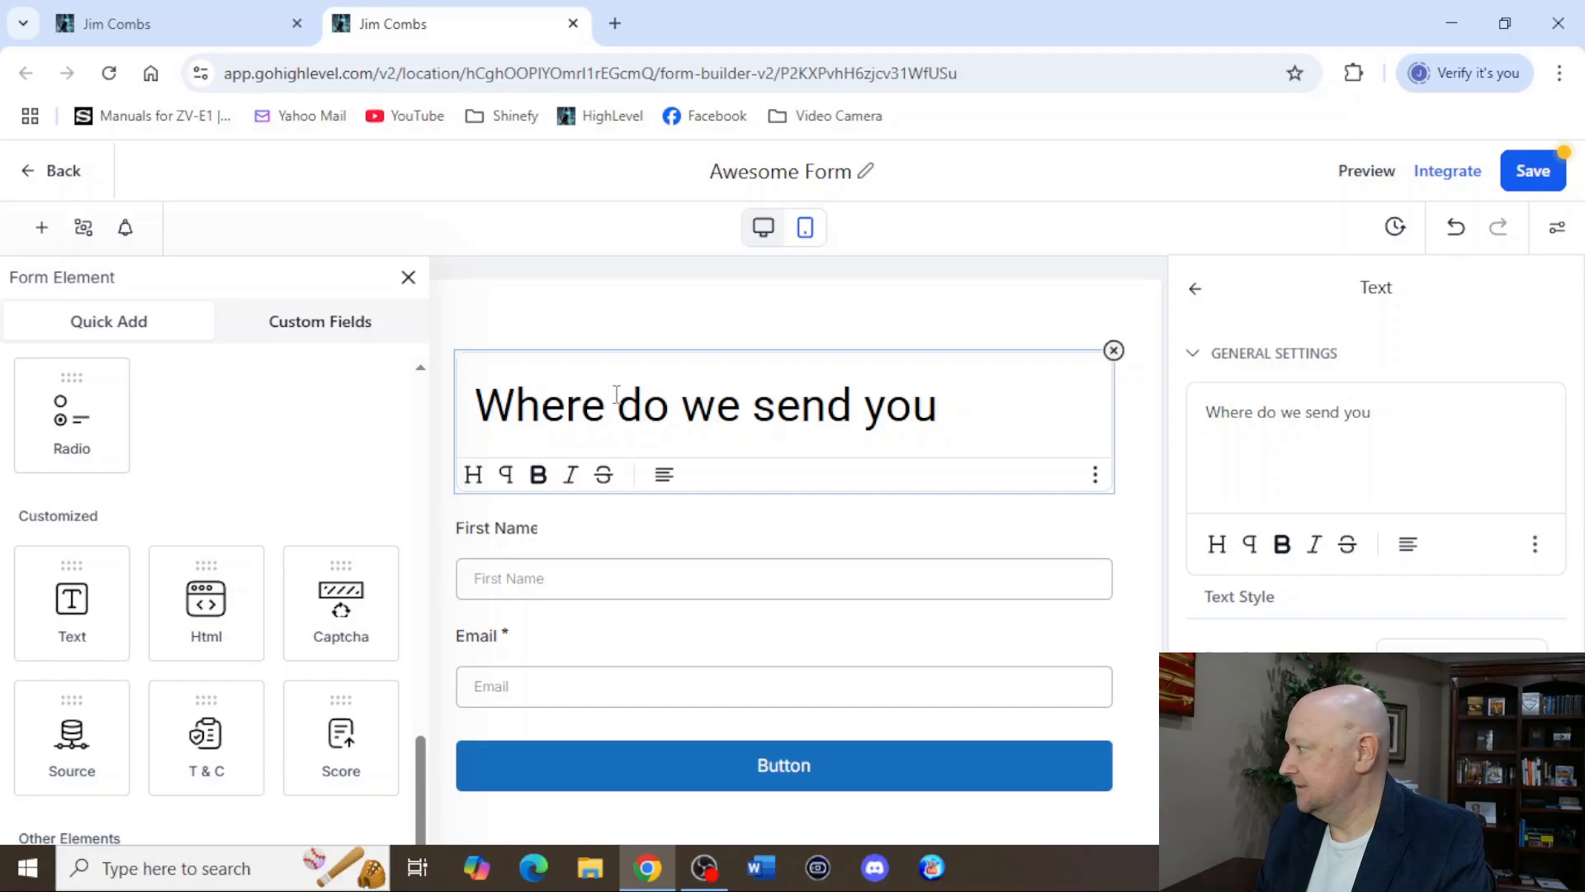
pyautogui.press('BackSpace')
pyautogui.press('BackSpace')
pyautogui.press('BackSpace')
pyautogui.write('it?')
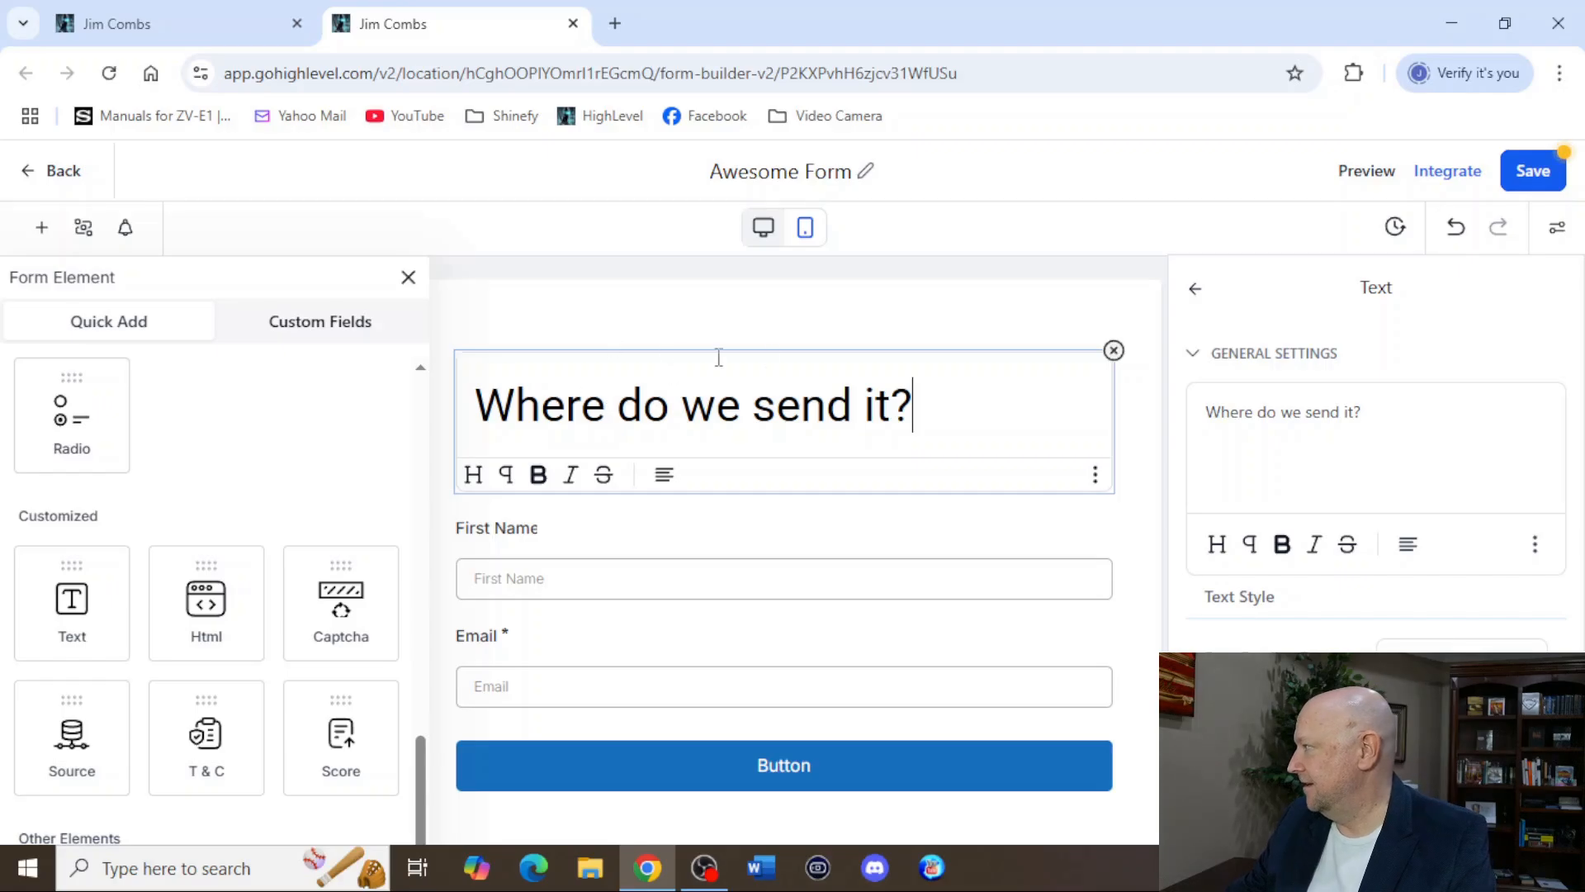
# Center-align the "Where do we send it?" text.
pyautogui.click(664, 477)
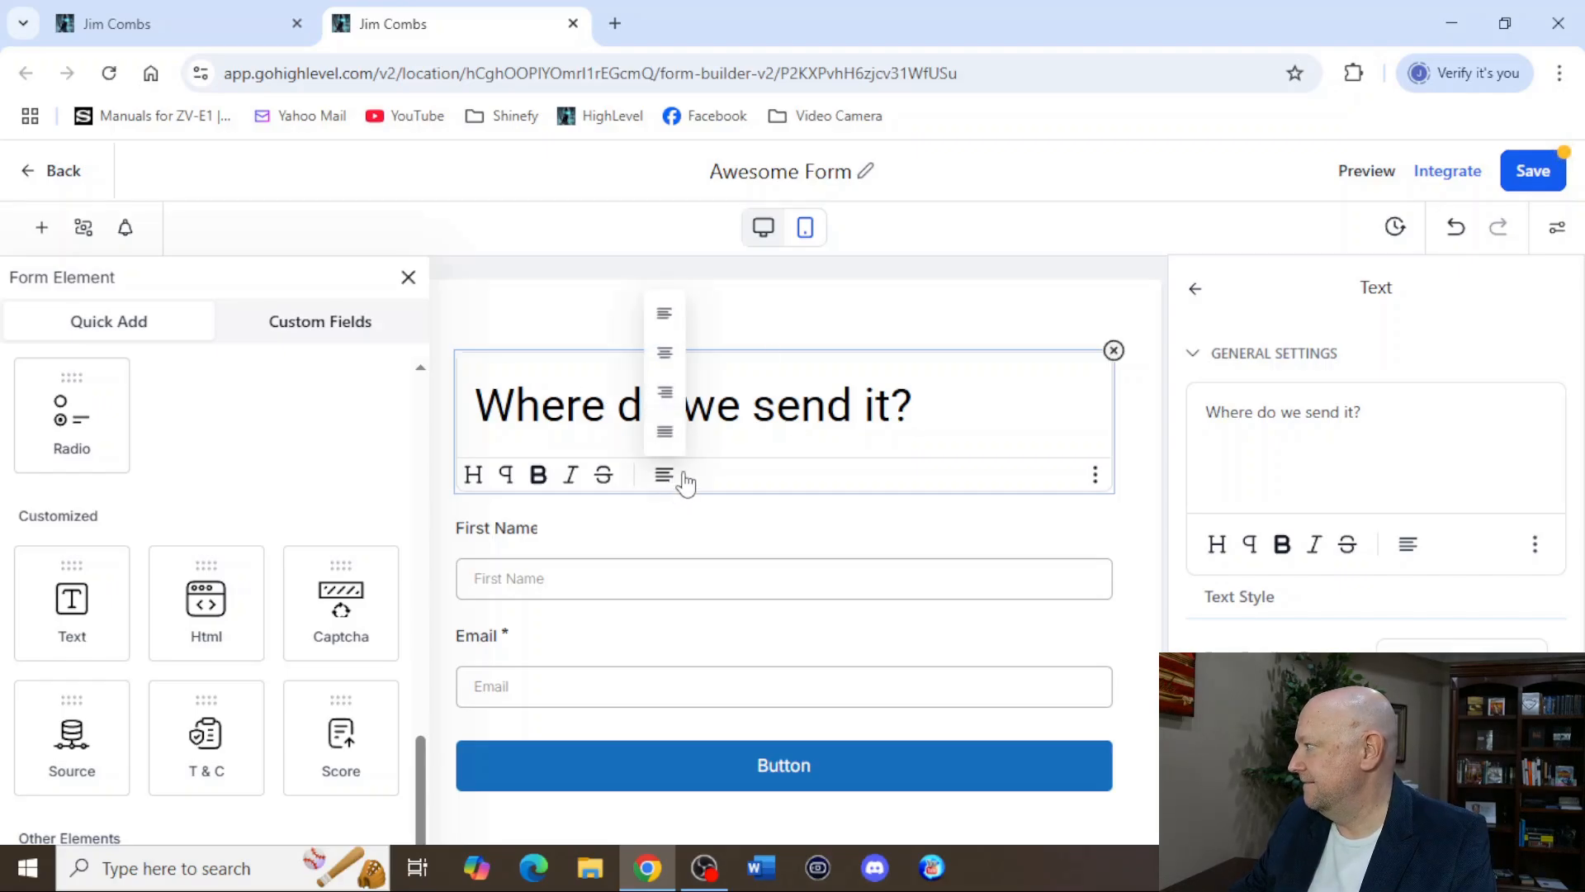
pyautogui.click(664, 409)
pyautogui.click(665, 477)
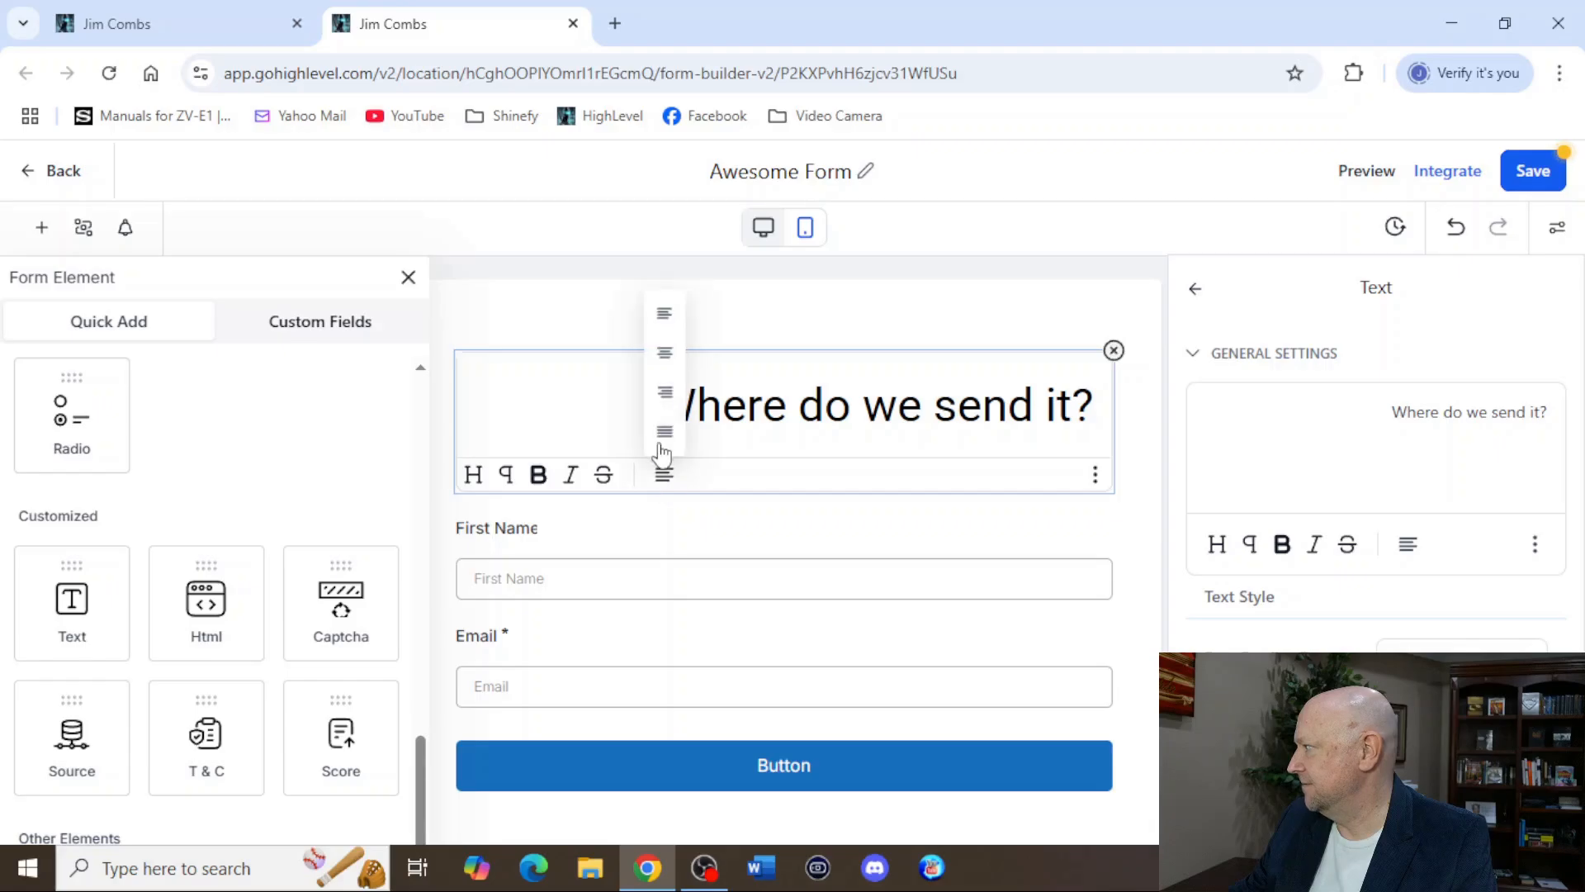
pyautogui.click(663, 359)
# Try to change the colour of the "Where do we send it?" text to light blue.
pyautogui.moveTo(1029, 396); pyautogui.dragTo(561, 404)
pyautogui.click(1439, 717)
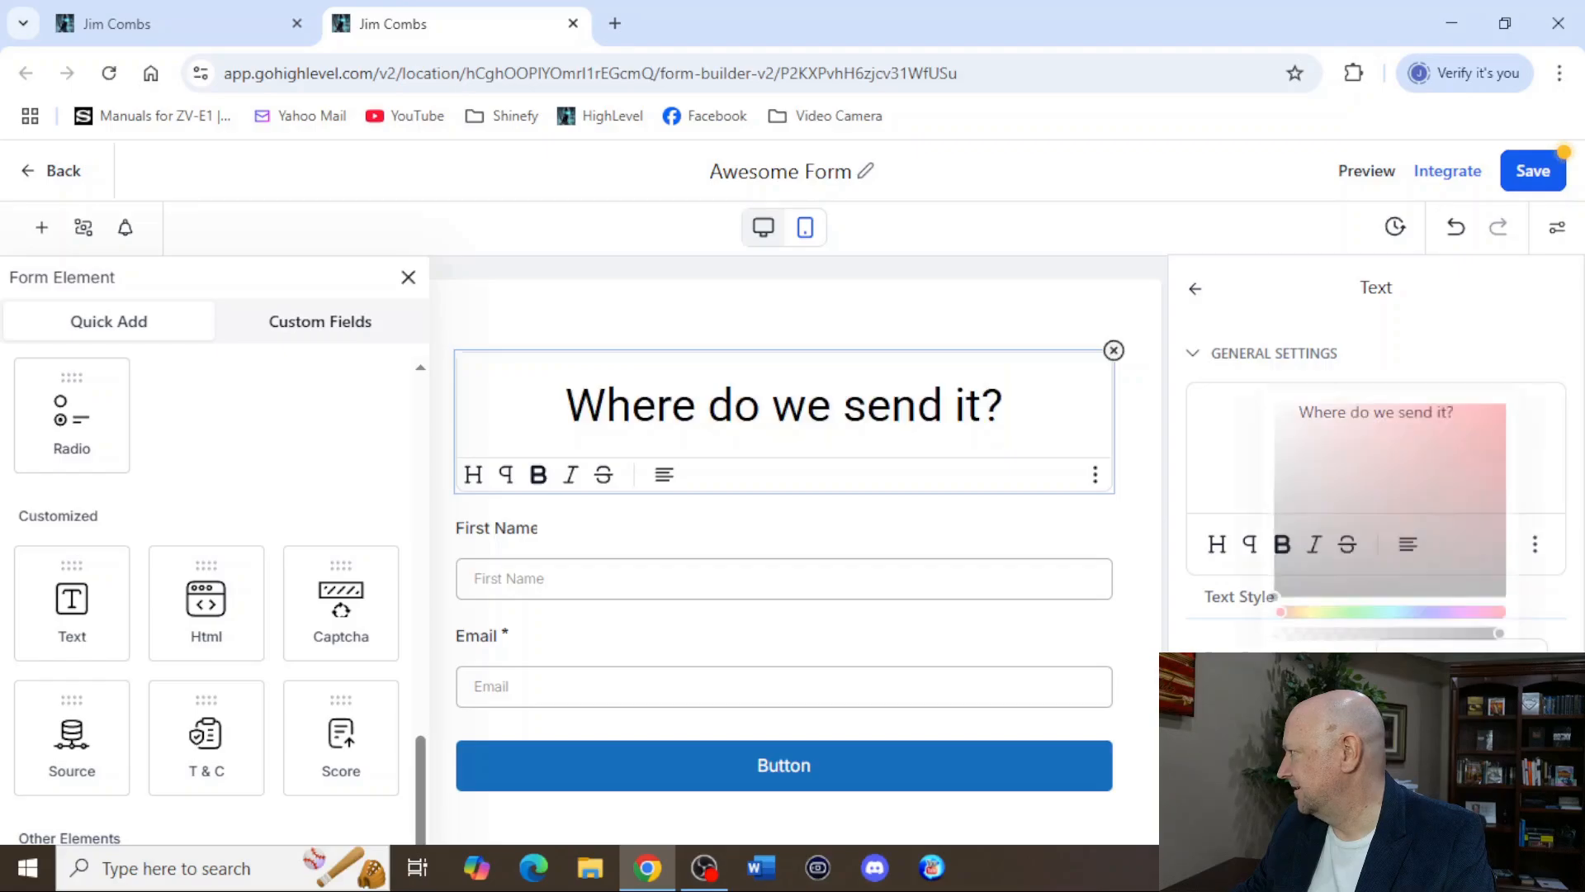
pyautogui.click(1369, 606)
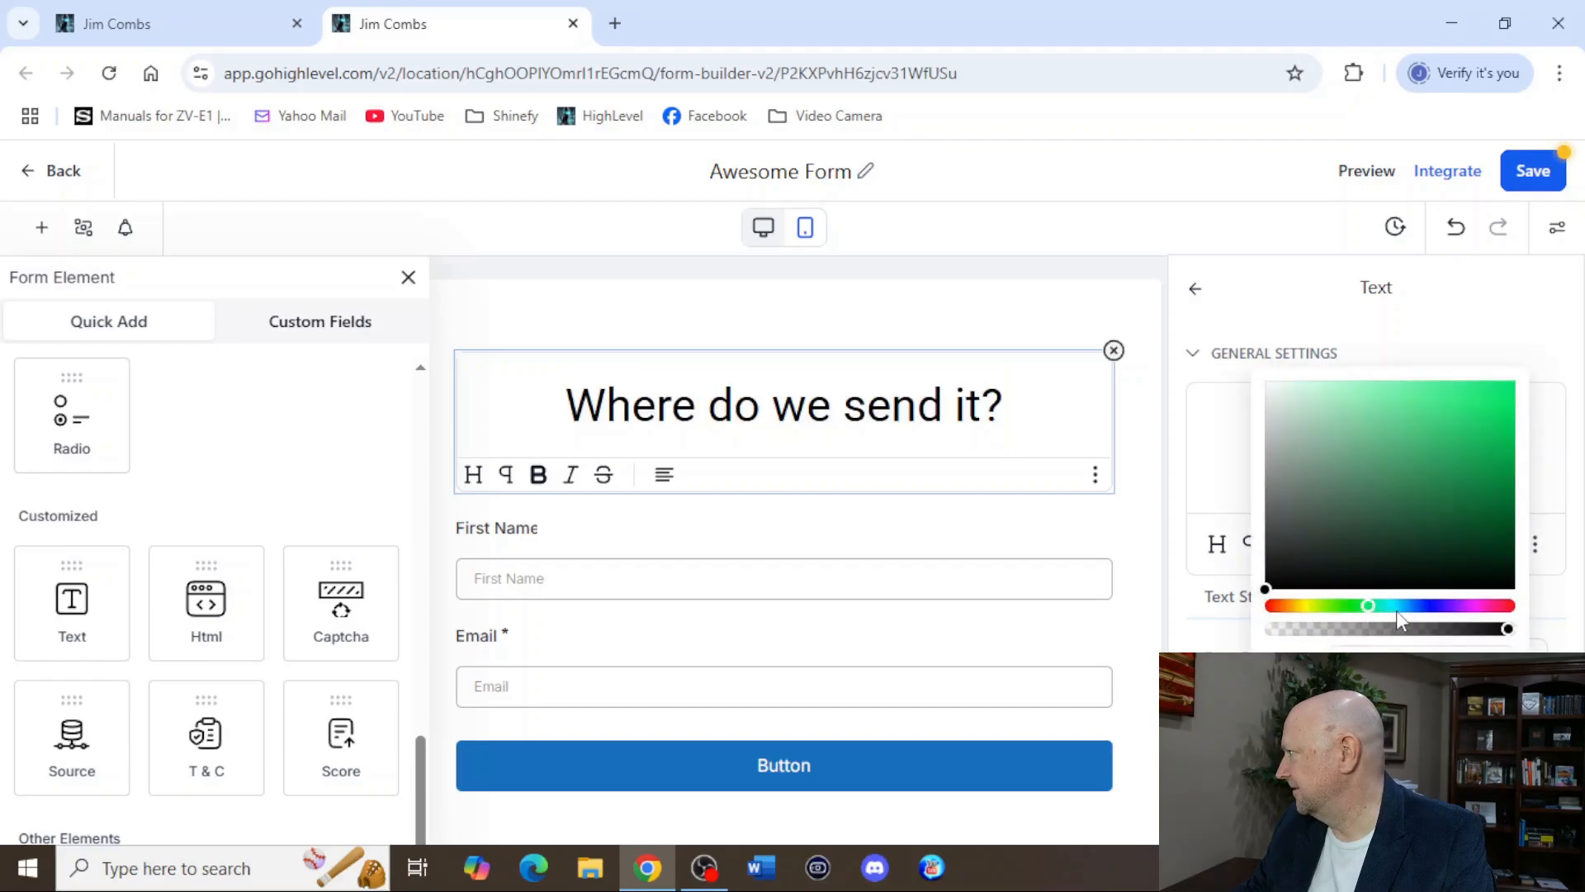
pyautogui.click(1397, 609)
pyautogui.click(1420, 608)
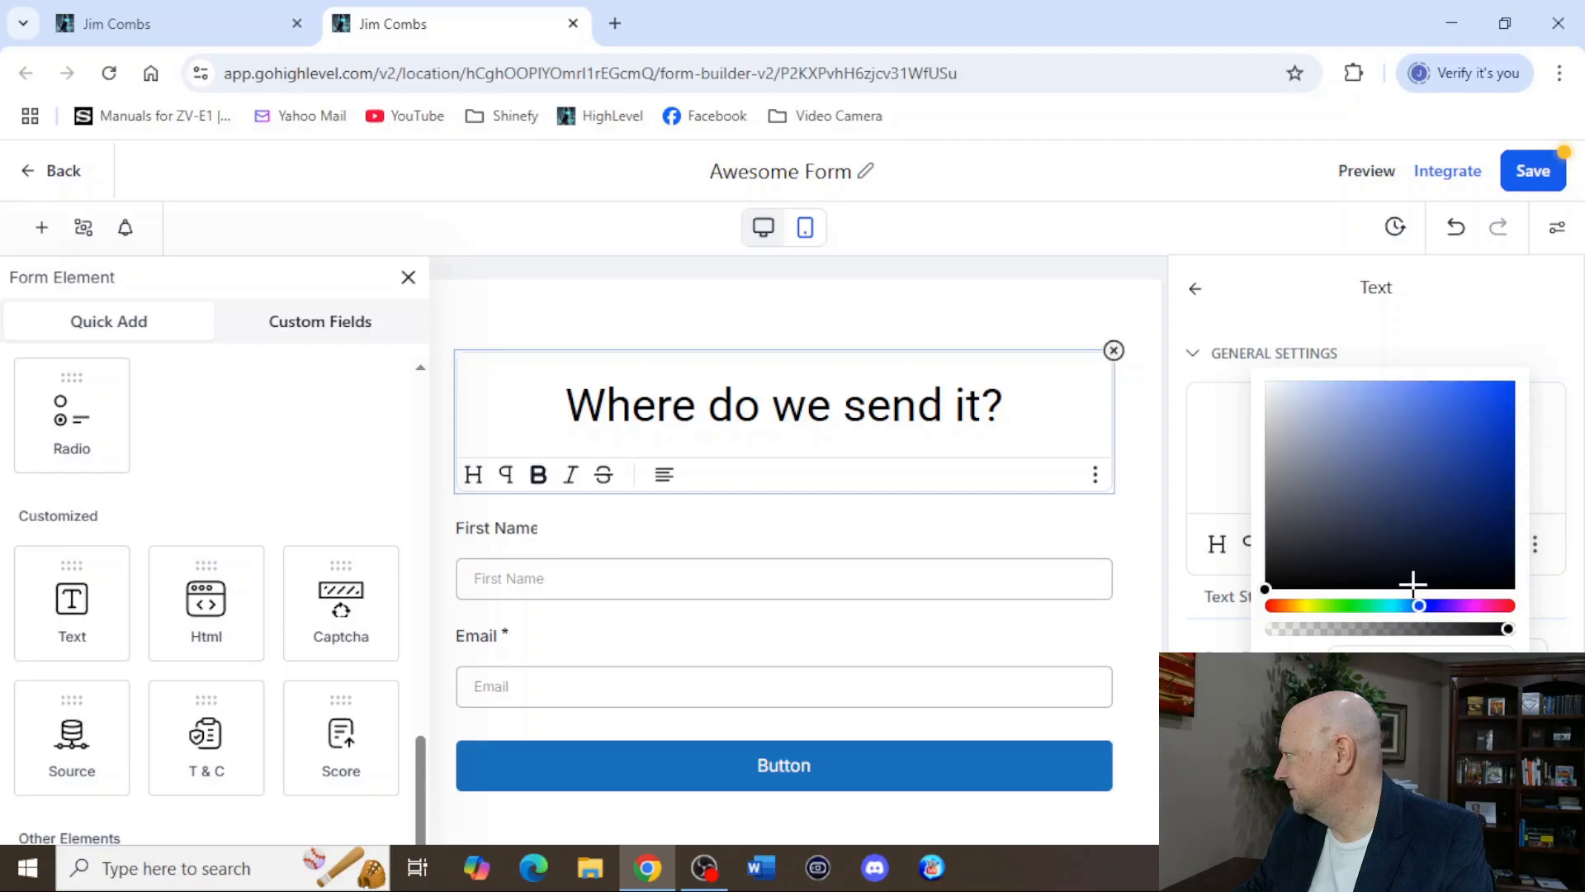
pyautogui.click(1398, 607)
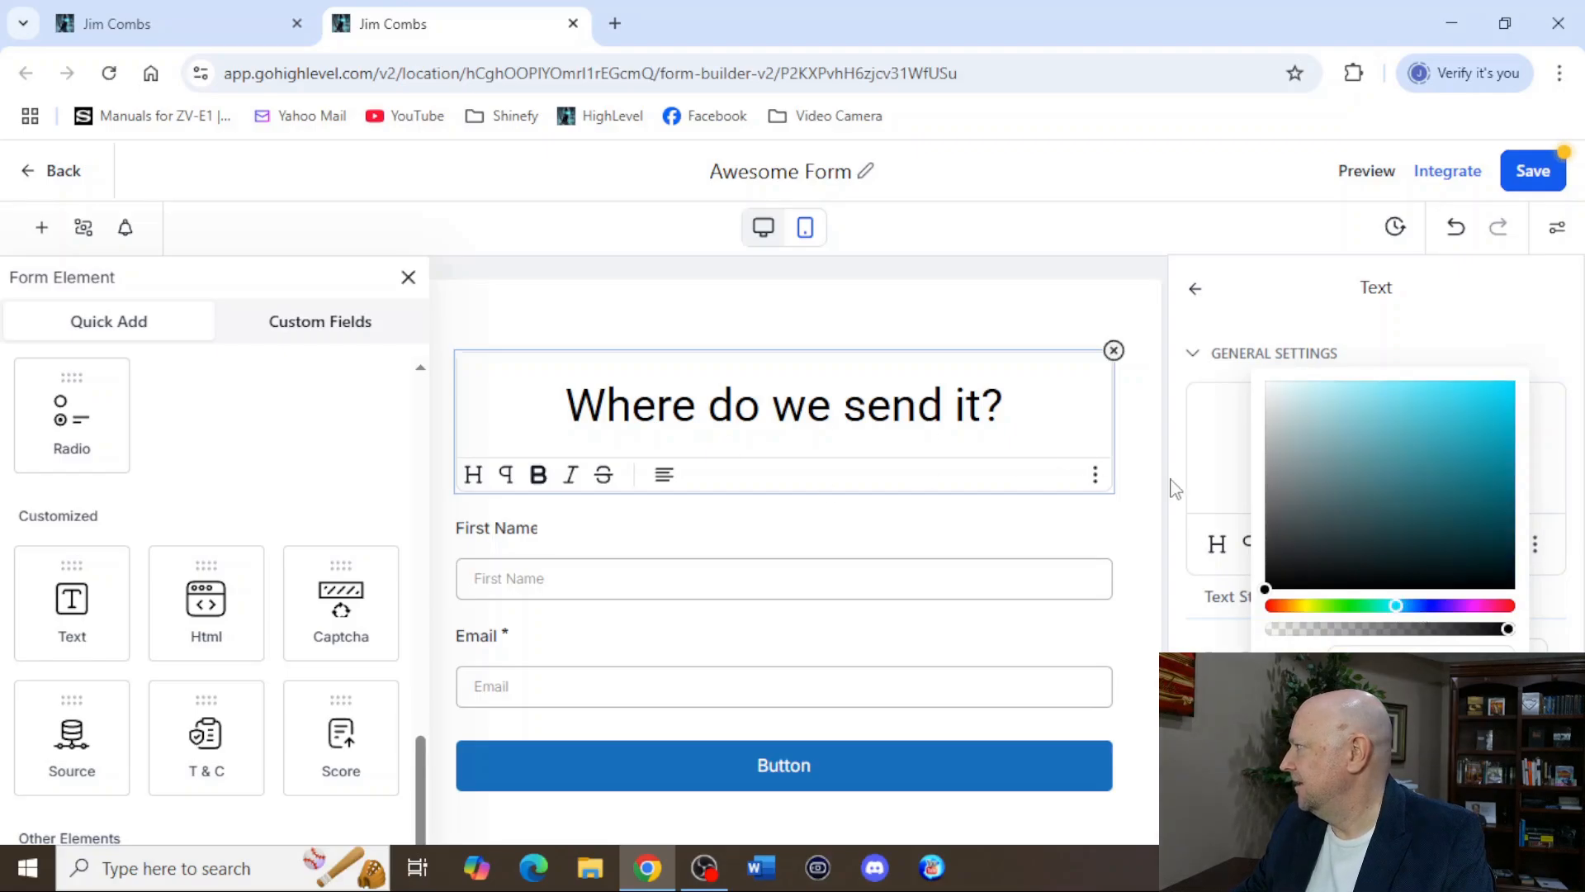
pyautogui.click(1095, 476)
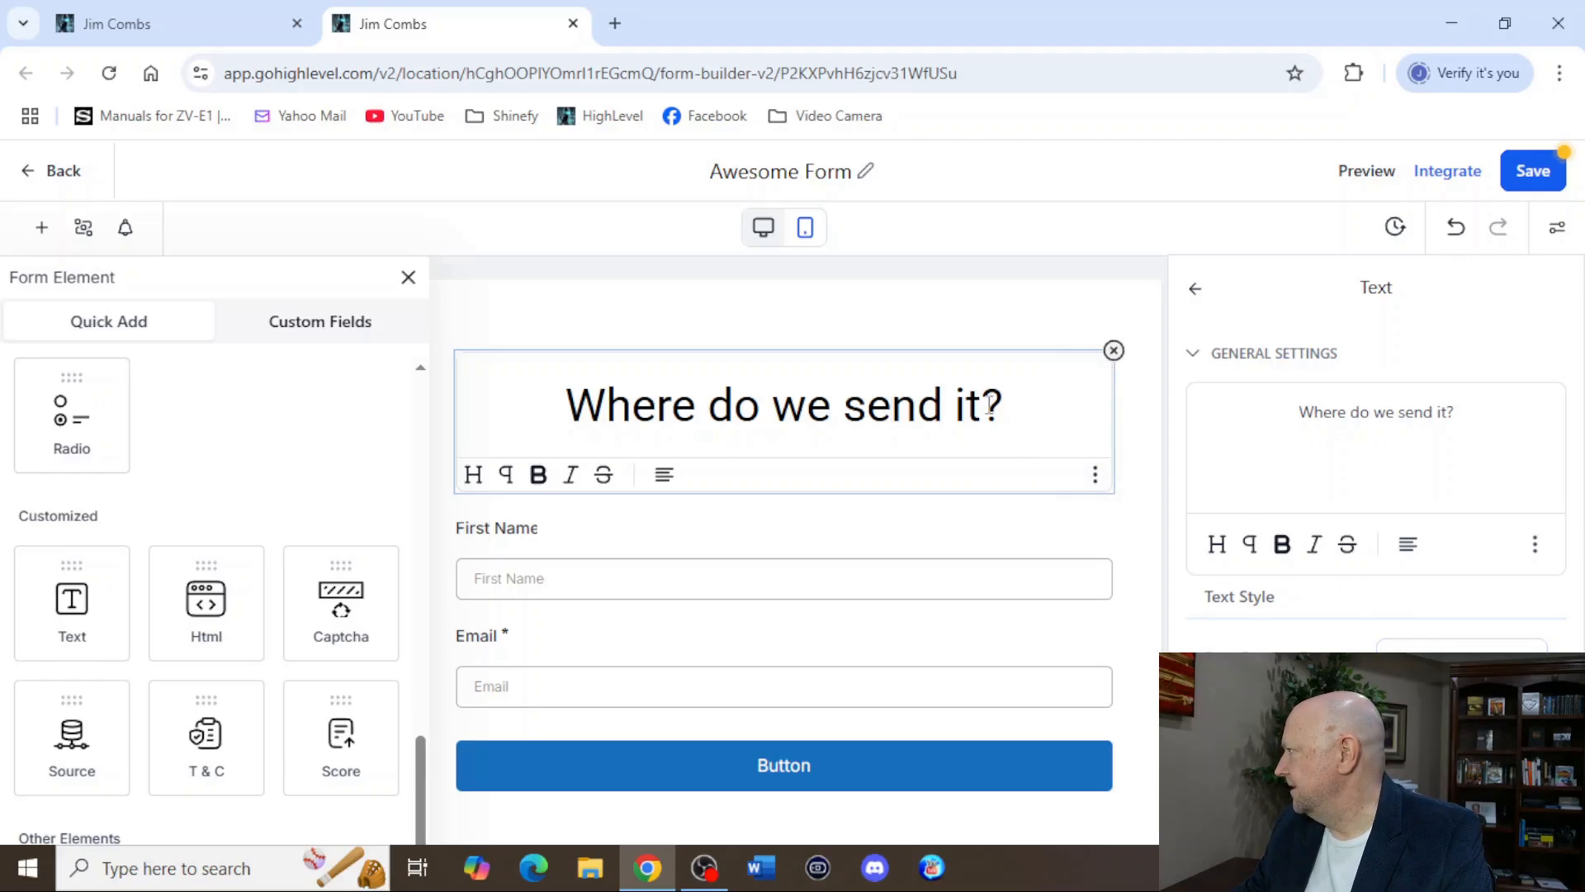
pyautogui.moveTo(1035, 413); pyautogui.dragTo(561, 413)
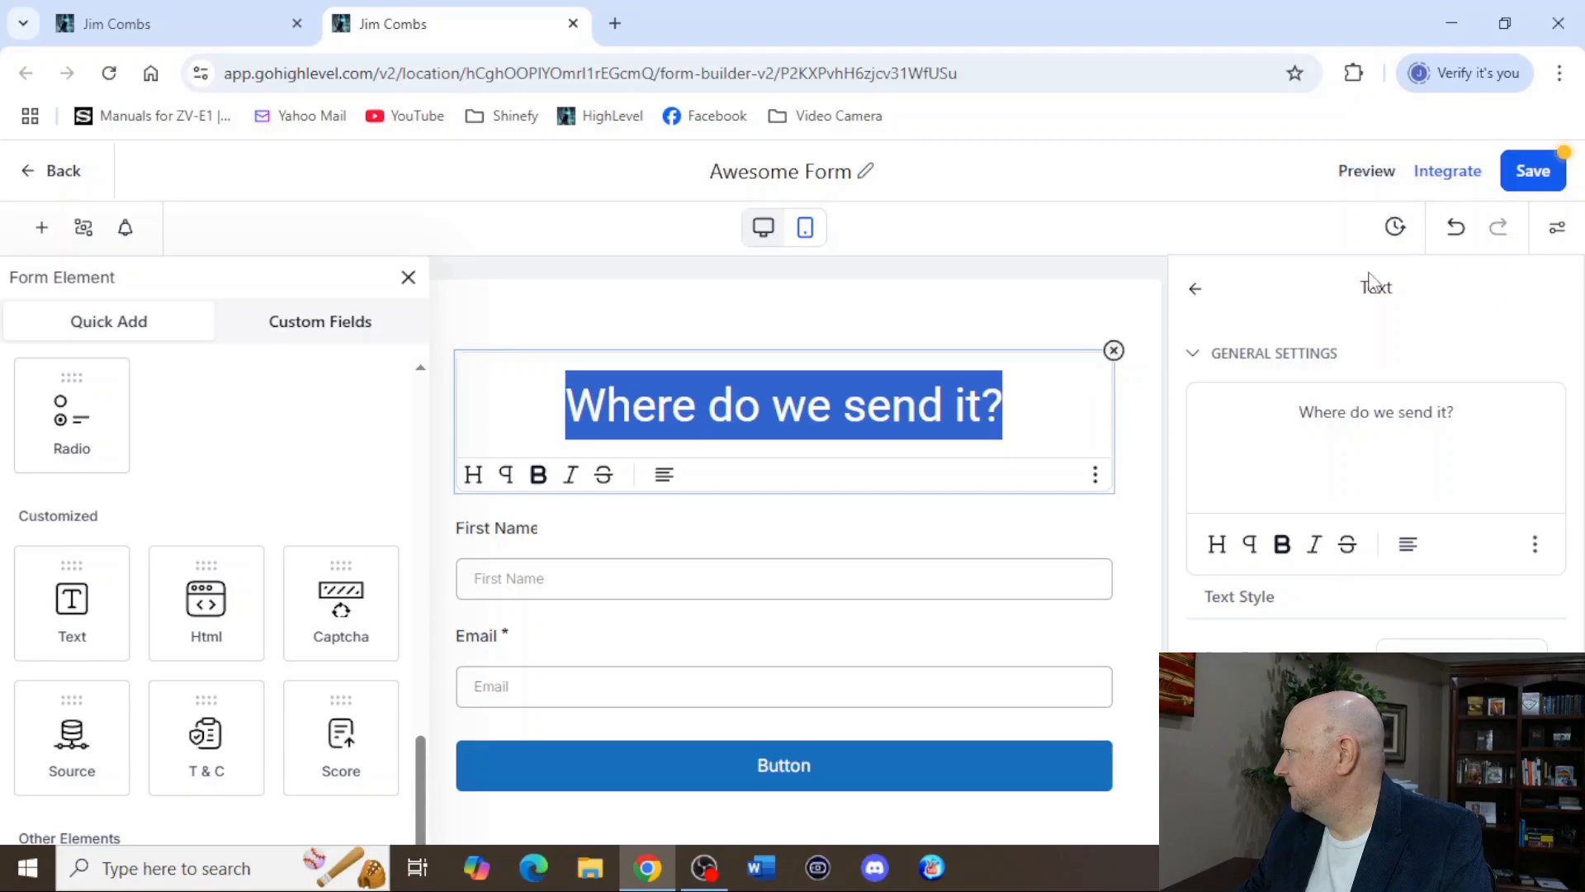
pyautogui.scroll(-10, 1340, 575)
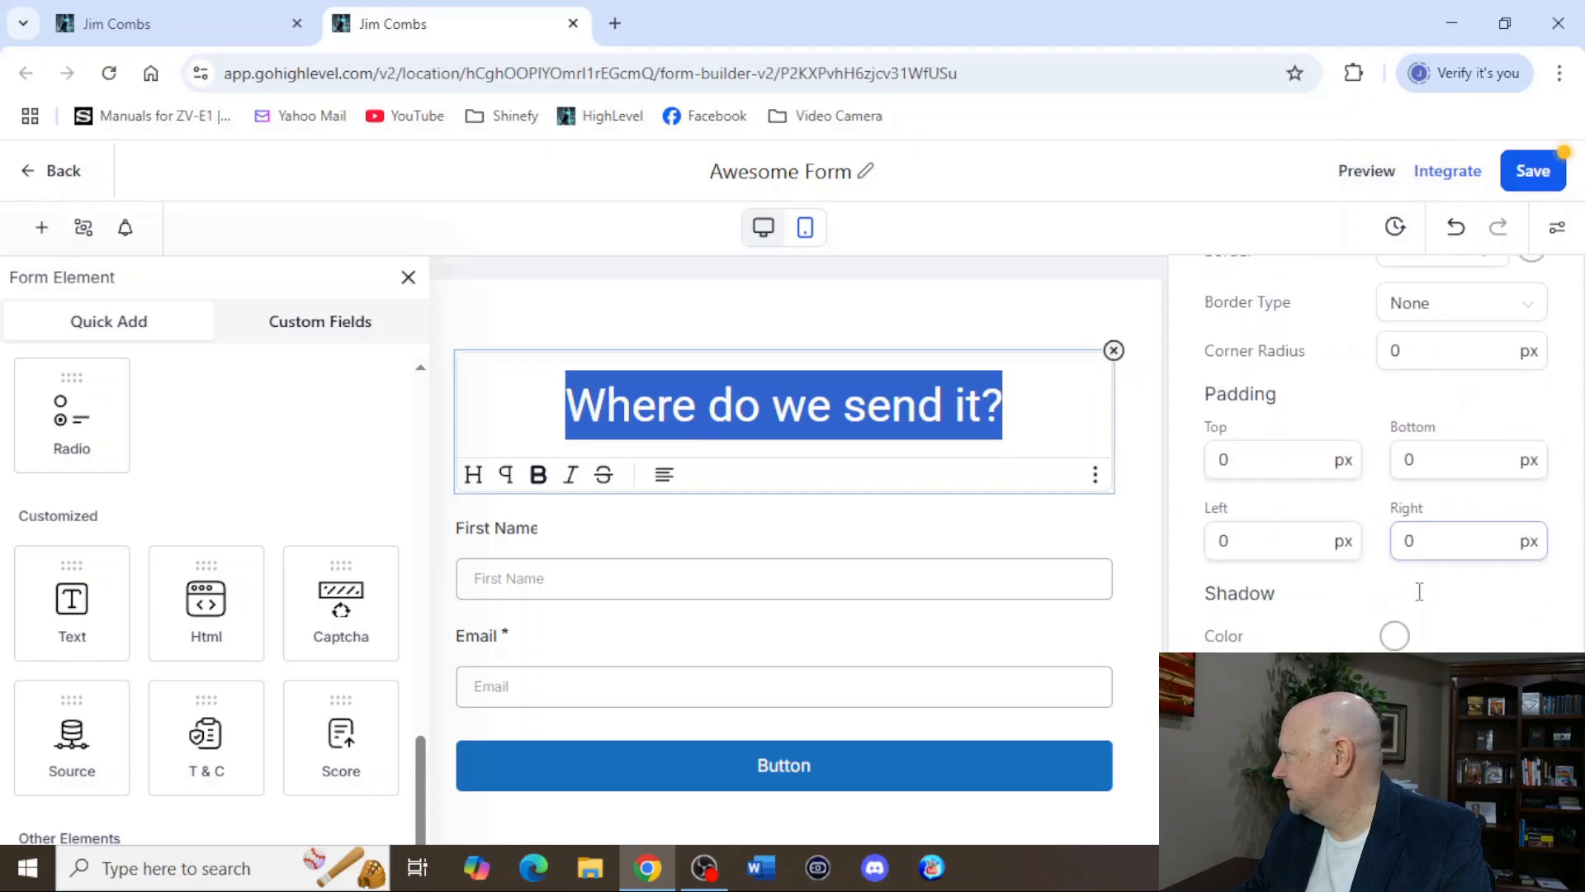
pyautogui.scroll(10, 1404, 595)
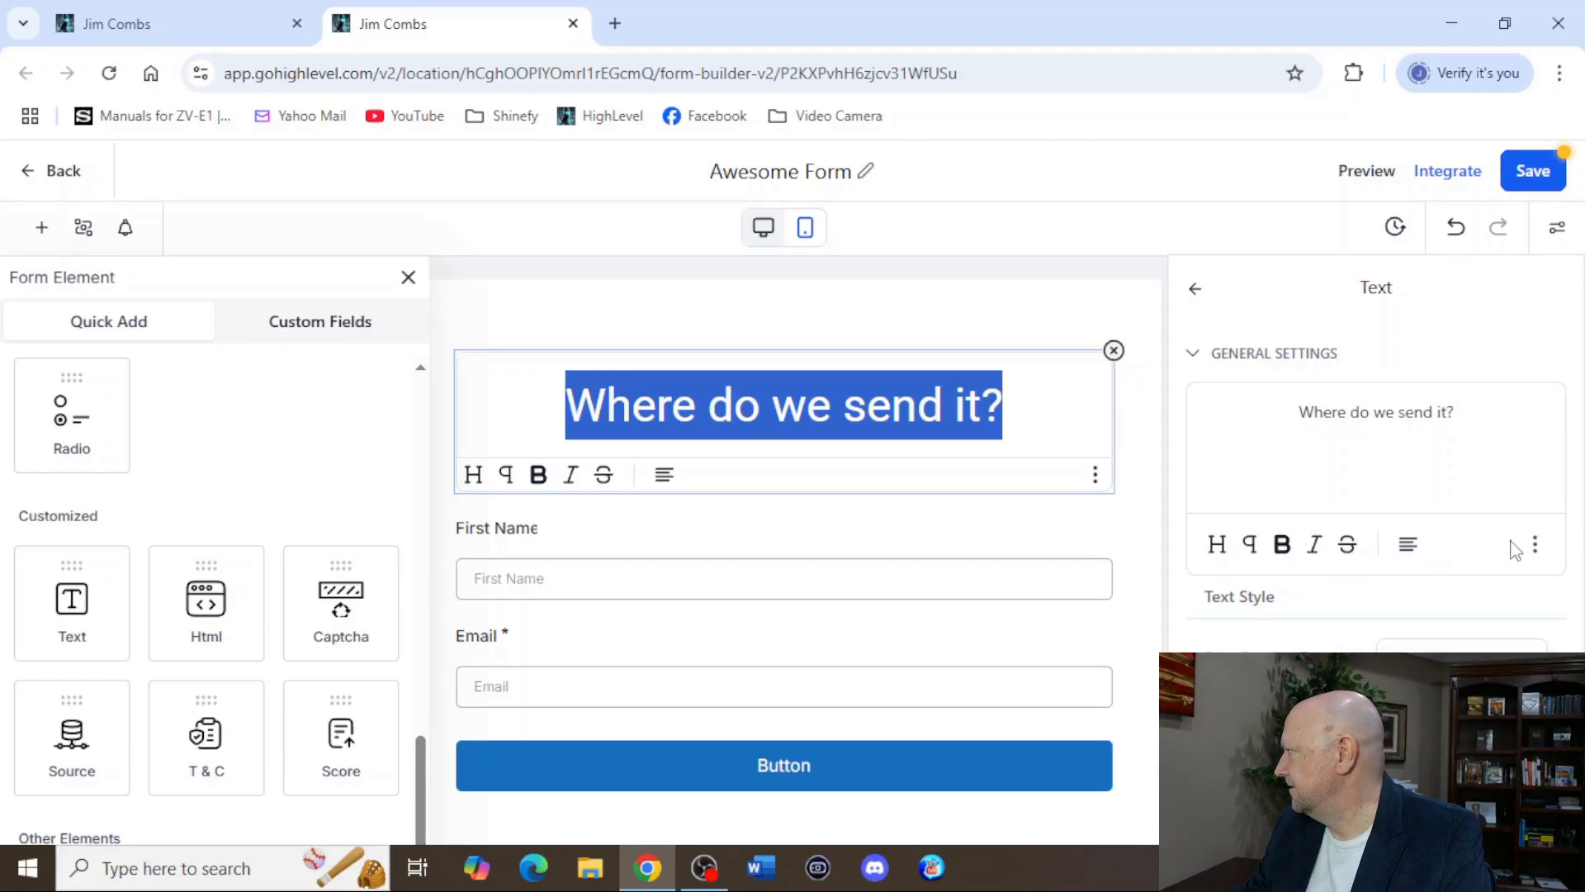
# Save Awesome Form, close the form builder and reload the funnel page editor.
pyautogui.click(1529, 178)
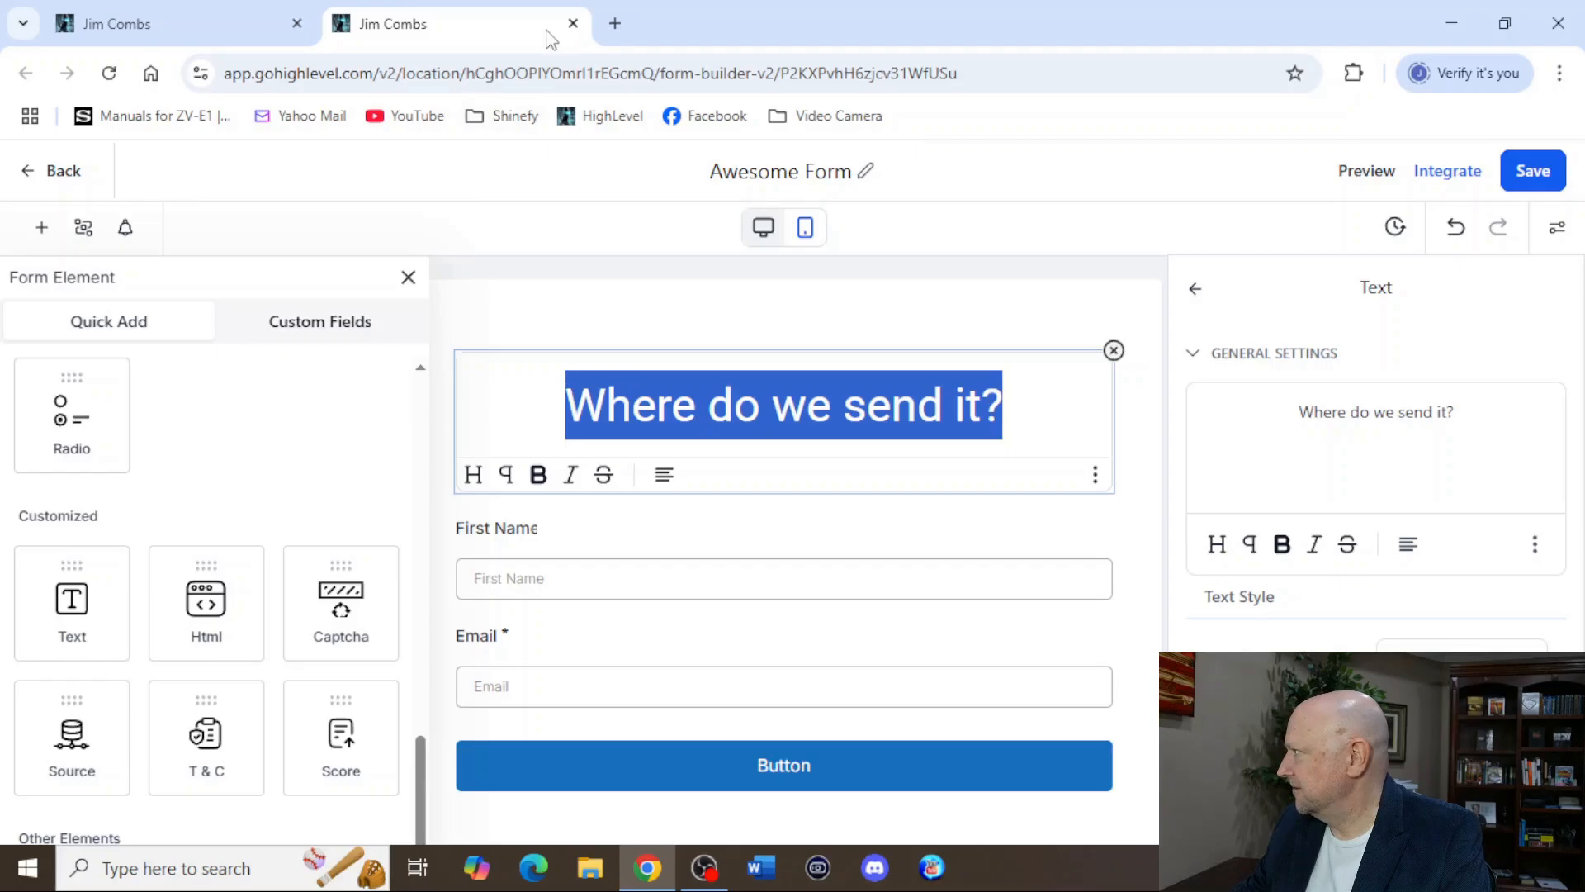
pyautogui.click(573, 23)
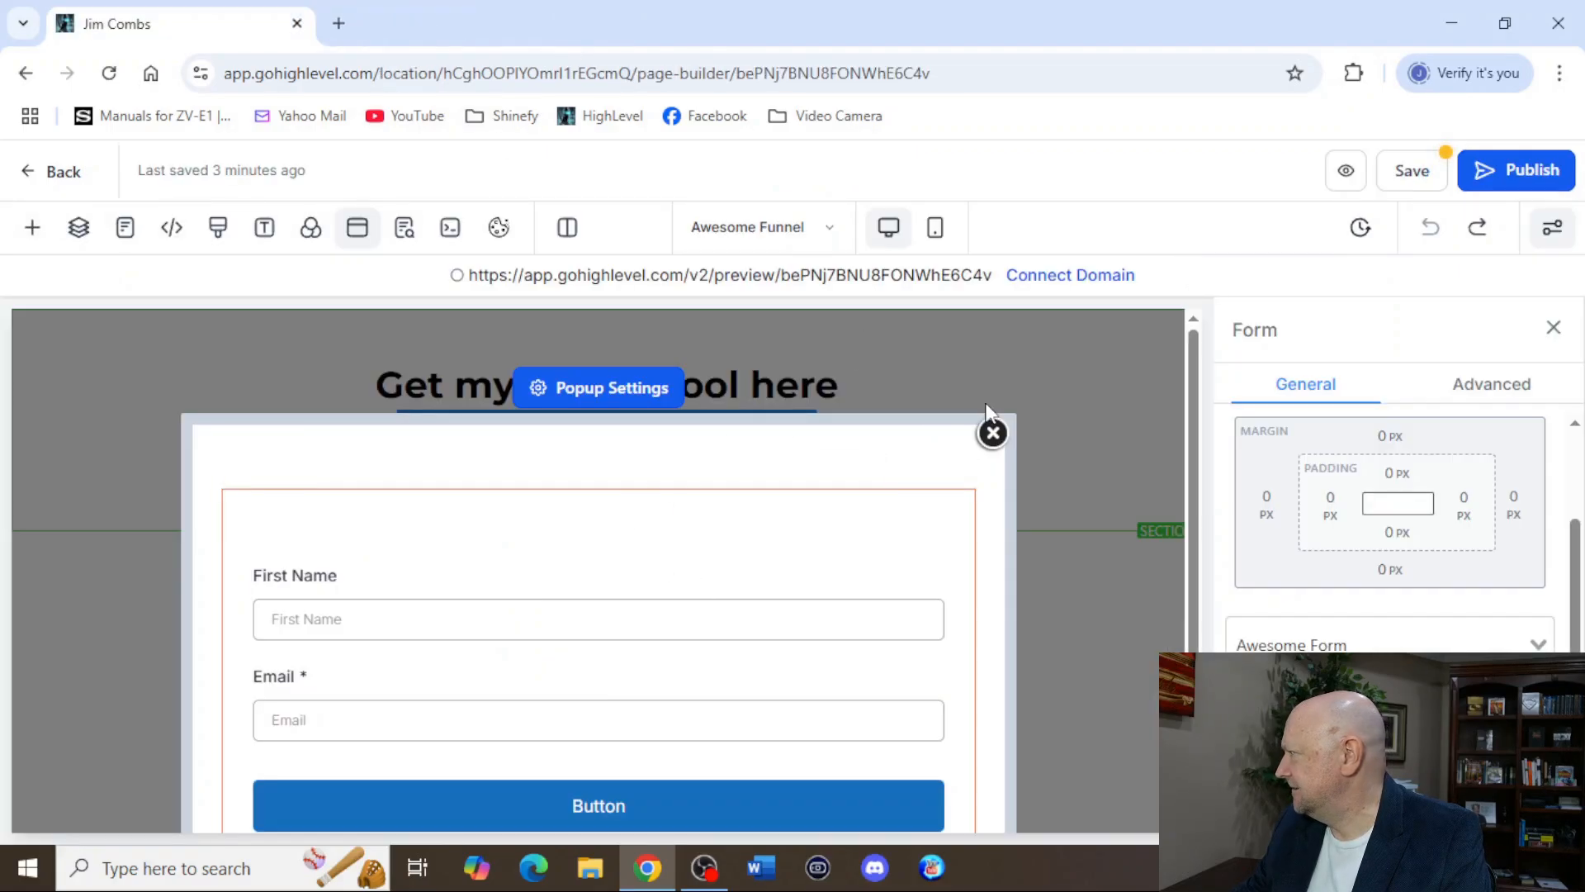
pyautogui.click(109, 73)
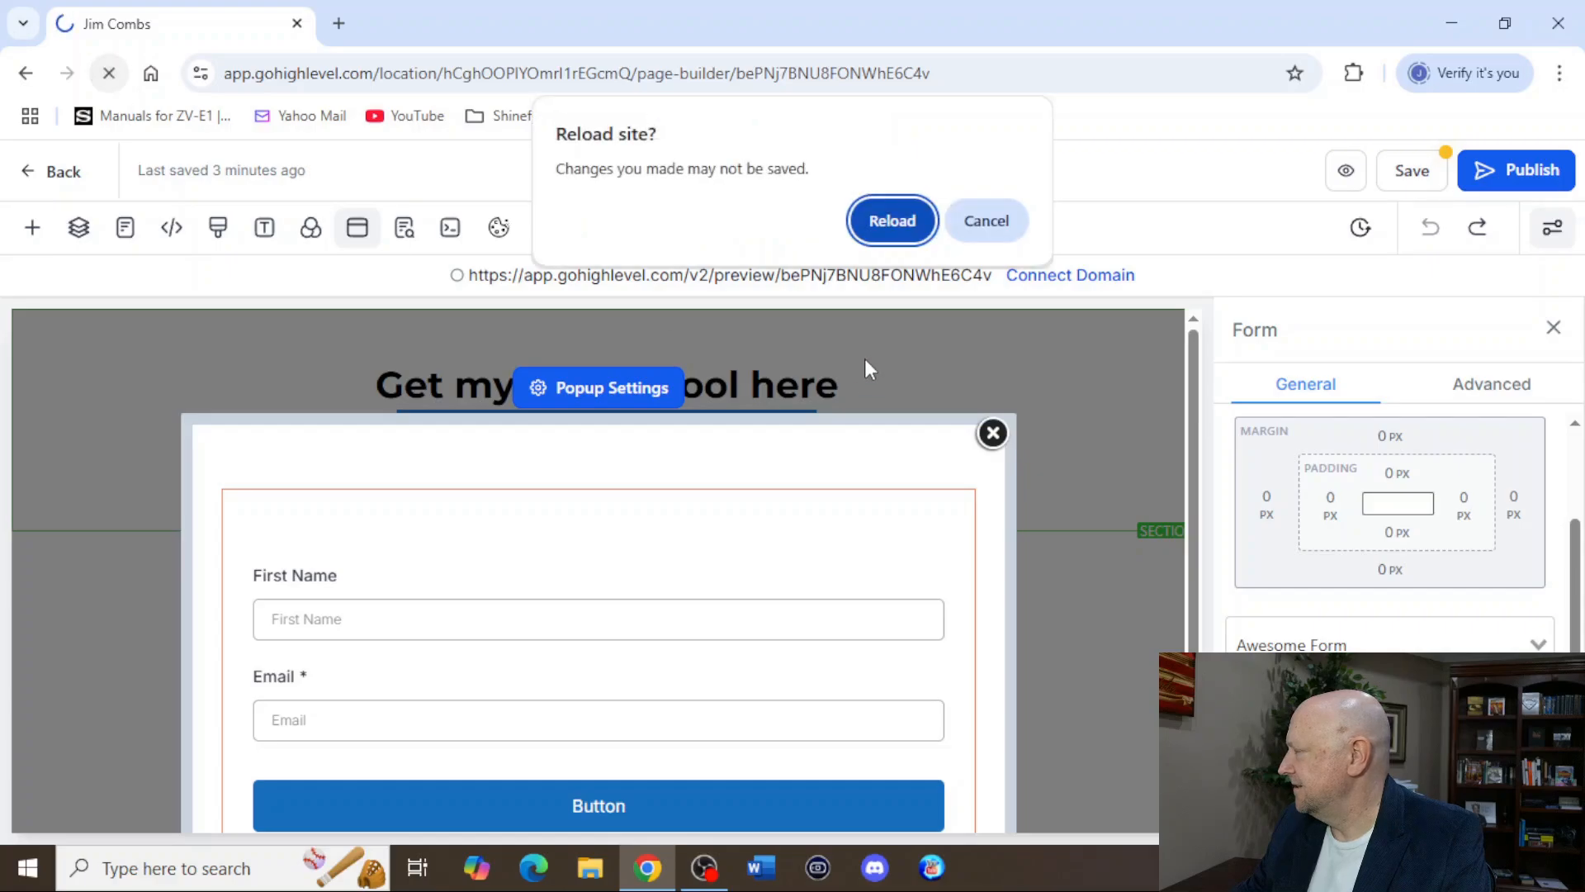
pyautogui.click(895, 223)
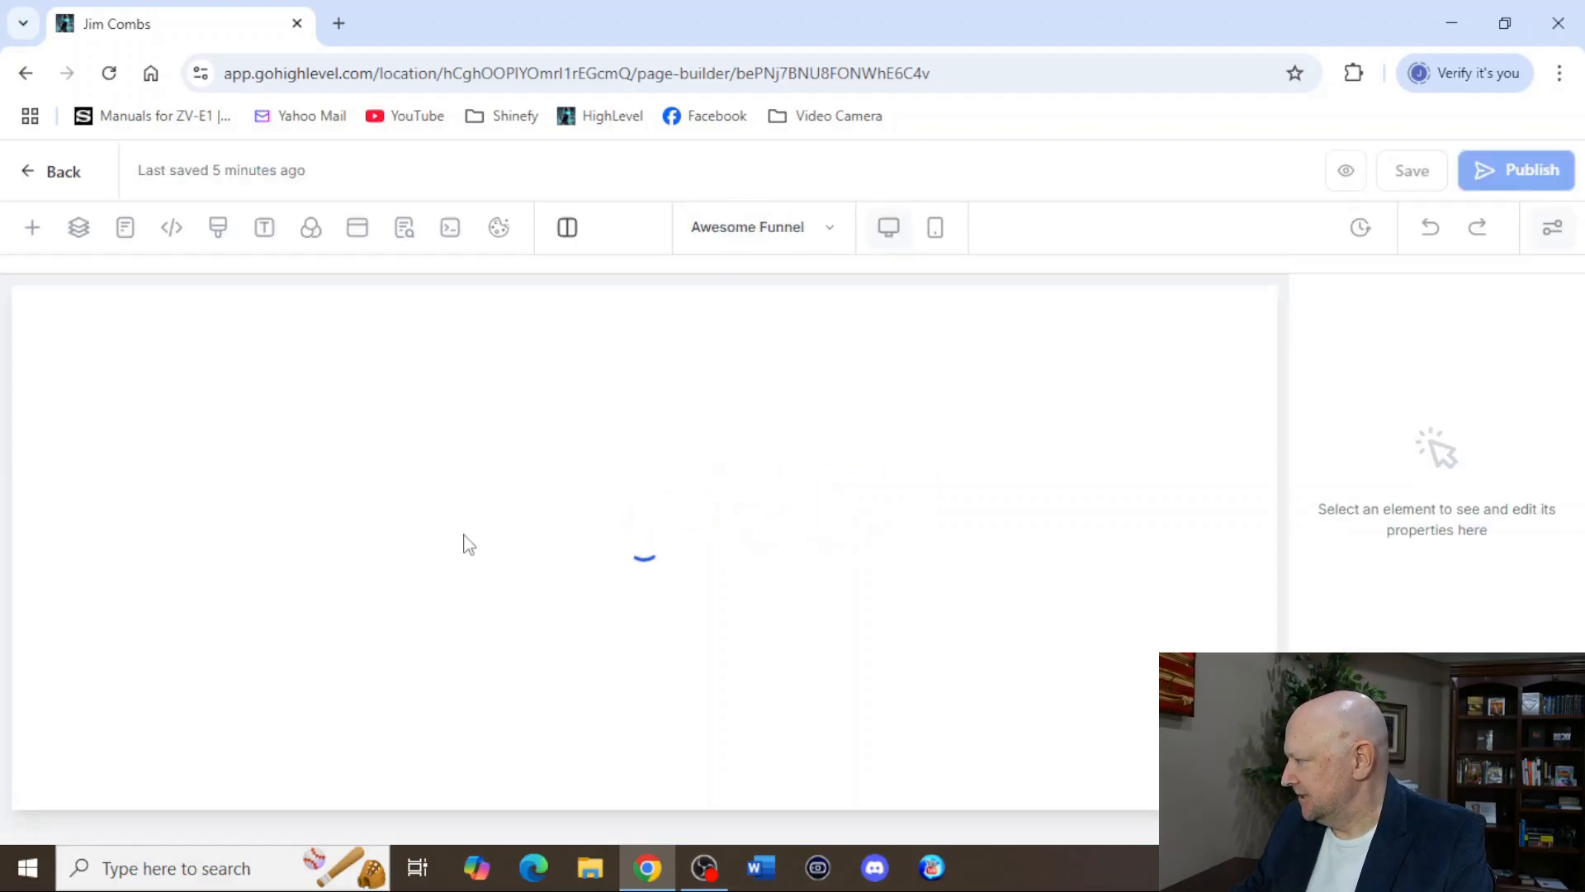
# Select Awesome Form for the popup's form element and save the funnel page.
pyautogui.click(357, 227)
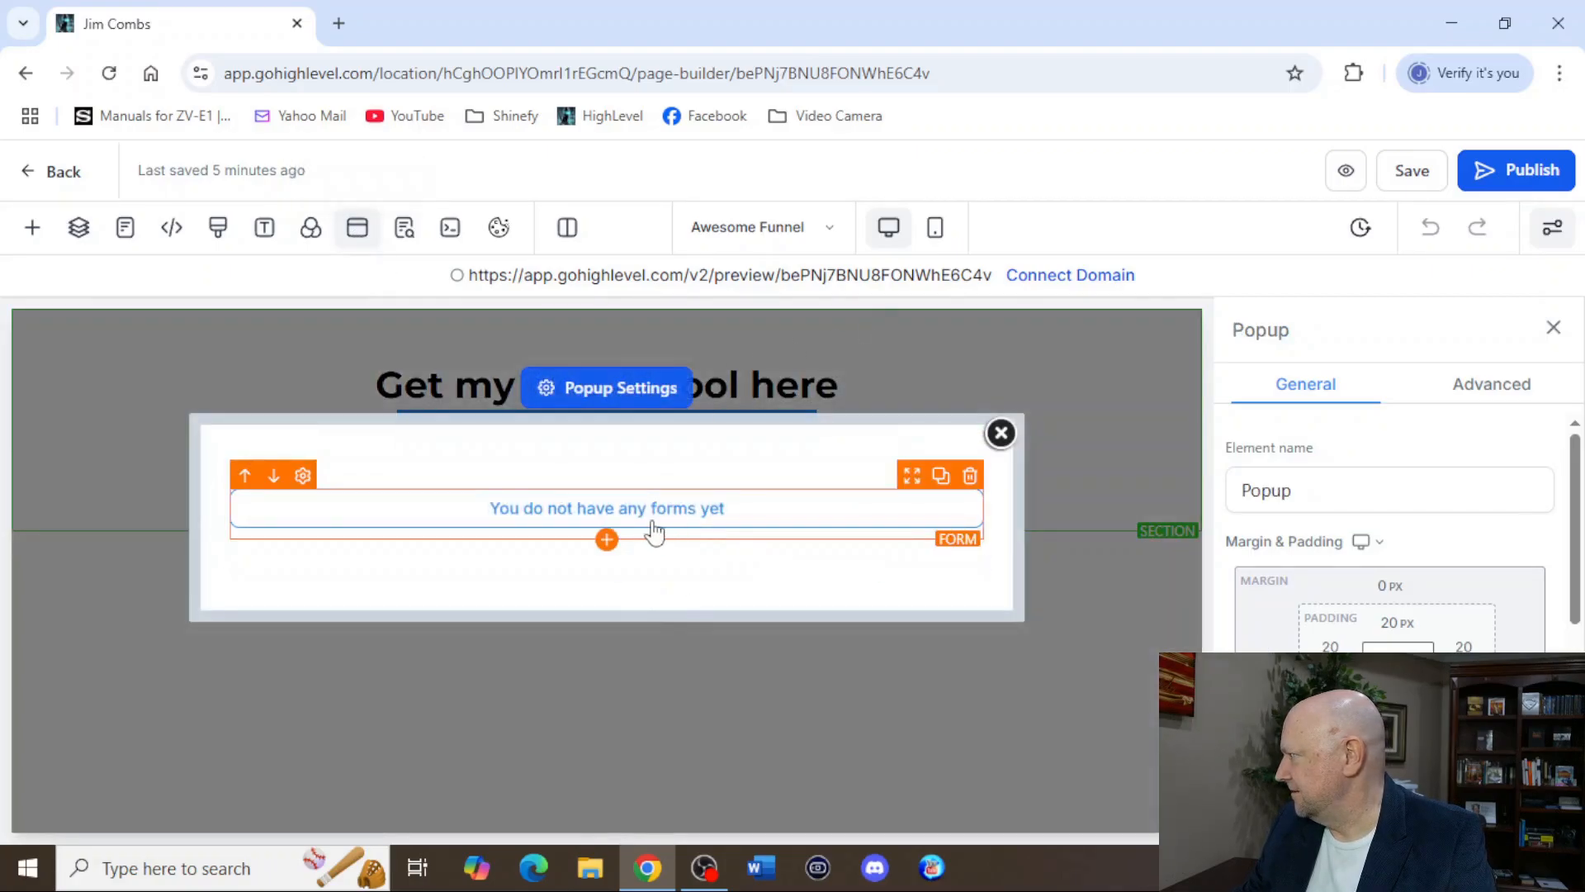
pyautogui.click(644, 528)
pyautogui.scroll(-5, 1396, 578)
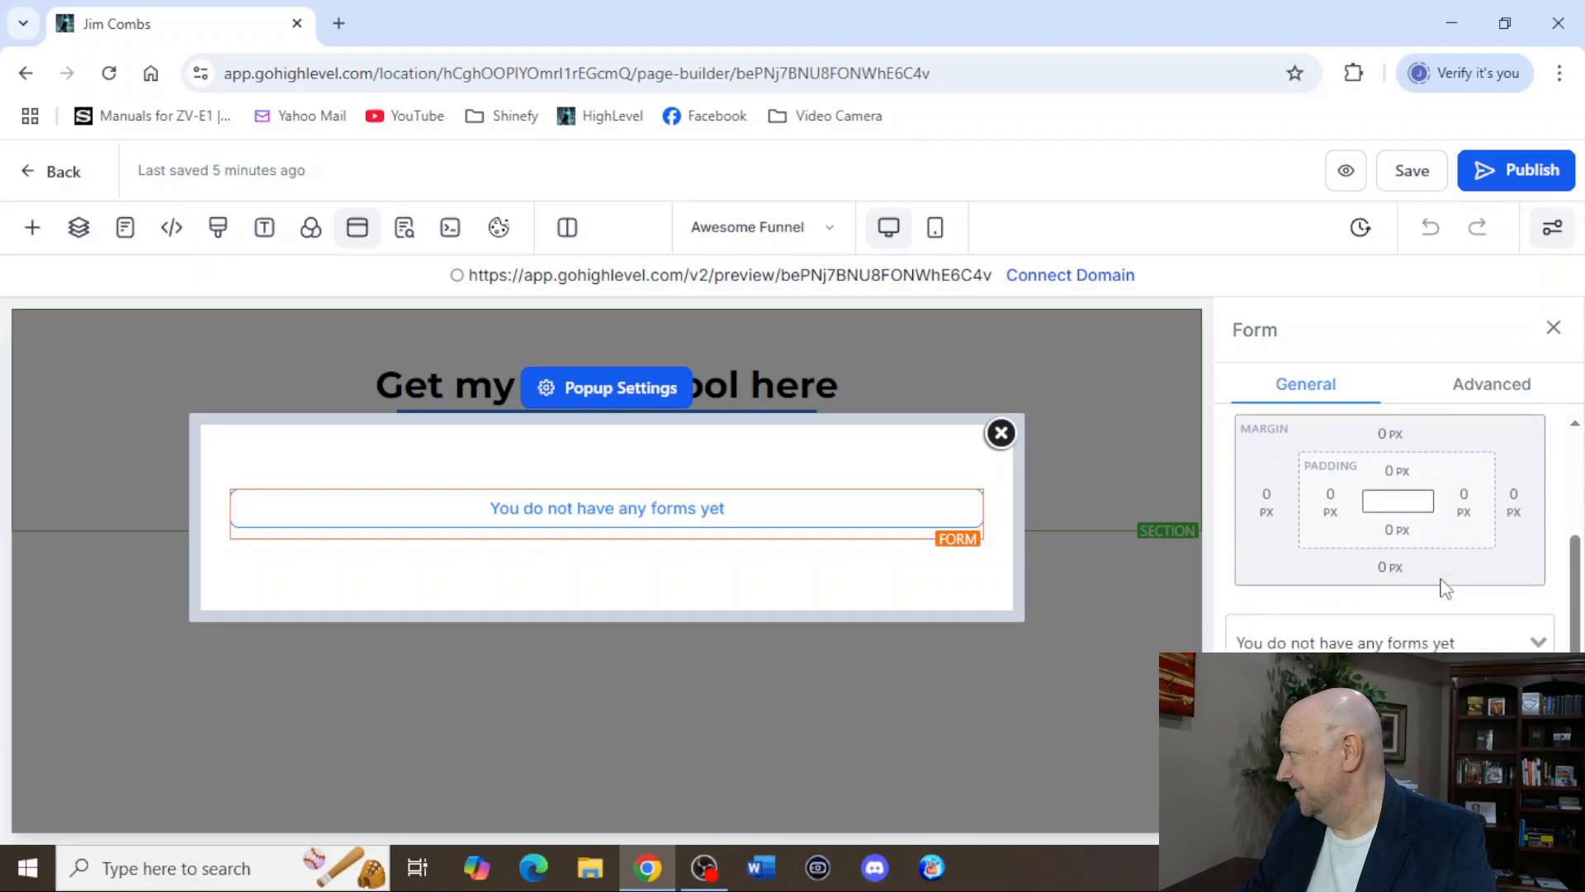
pyautogui.scroll(3, 1395, 528)
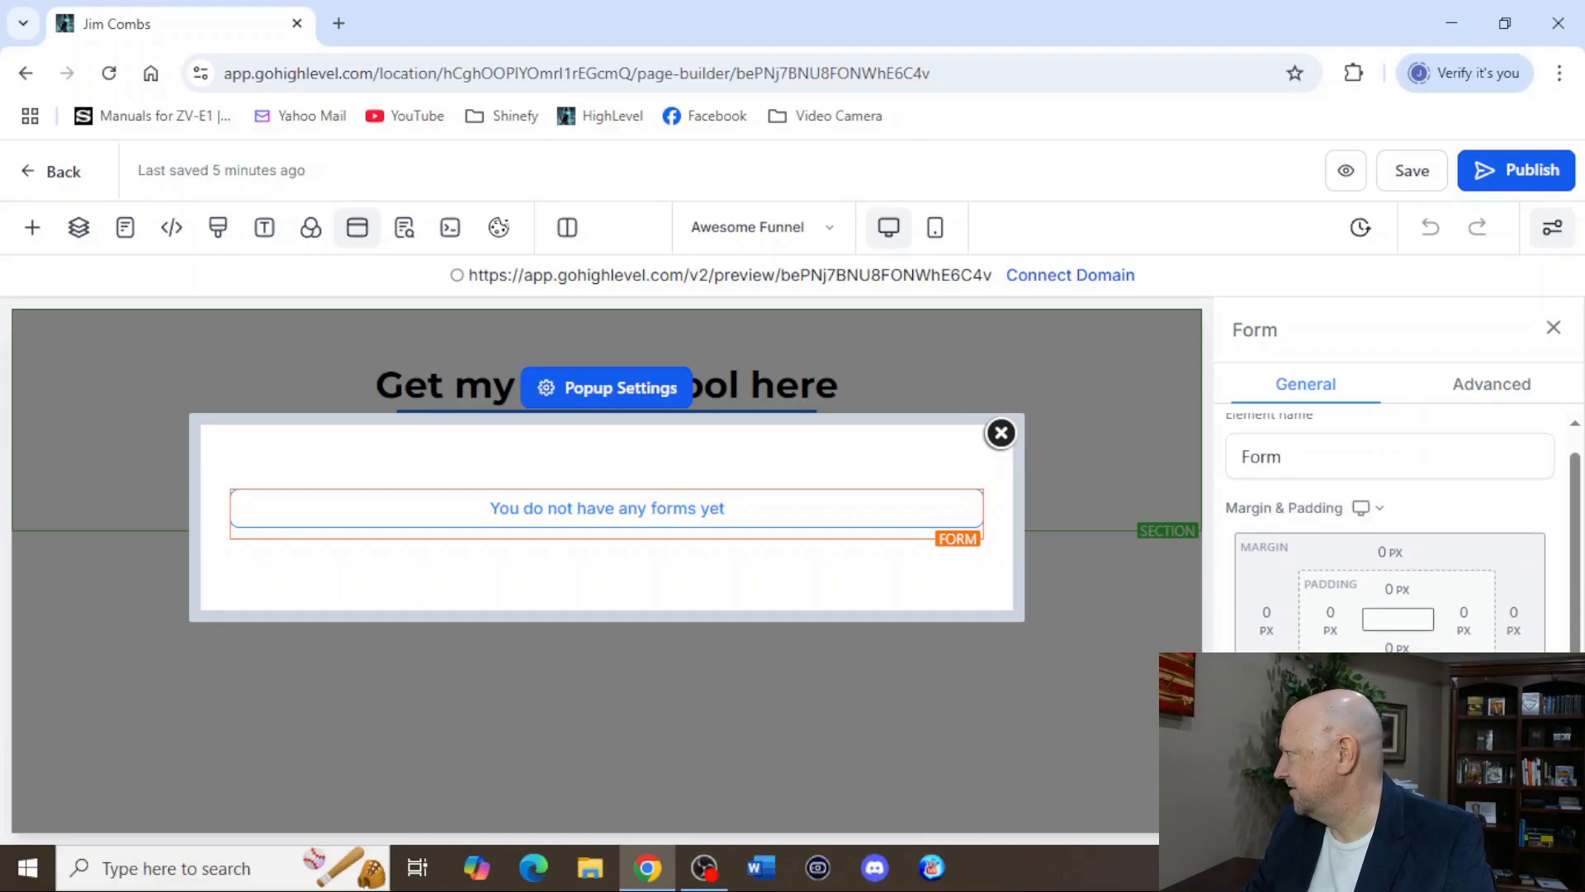
pyautogui.scroll(-3, 1396, 528)
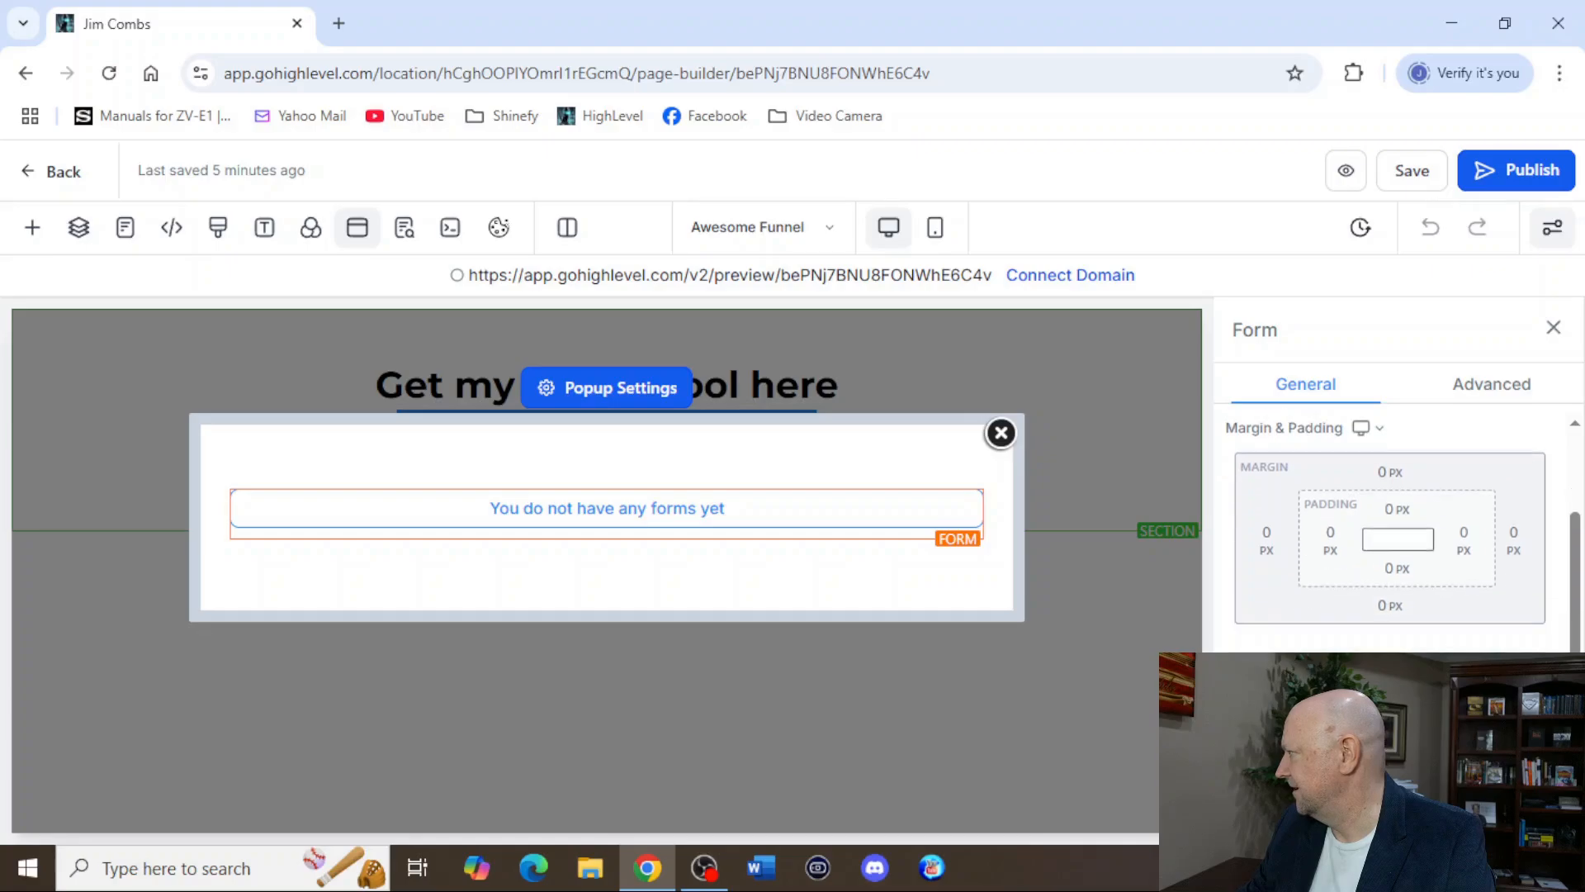
pyautogui.click(1388, 529)
pyautogui.click(1313, 637)
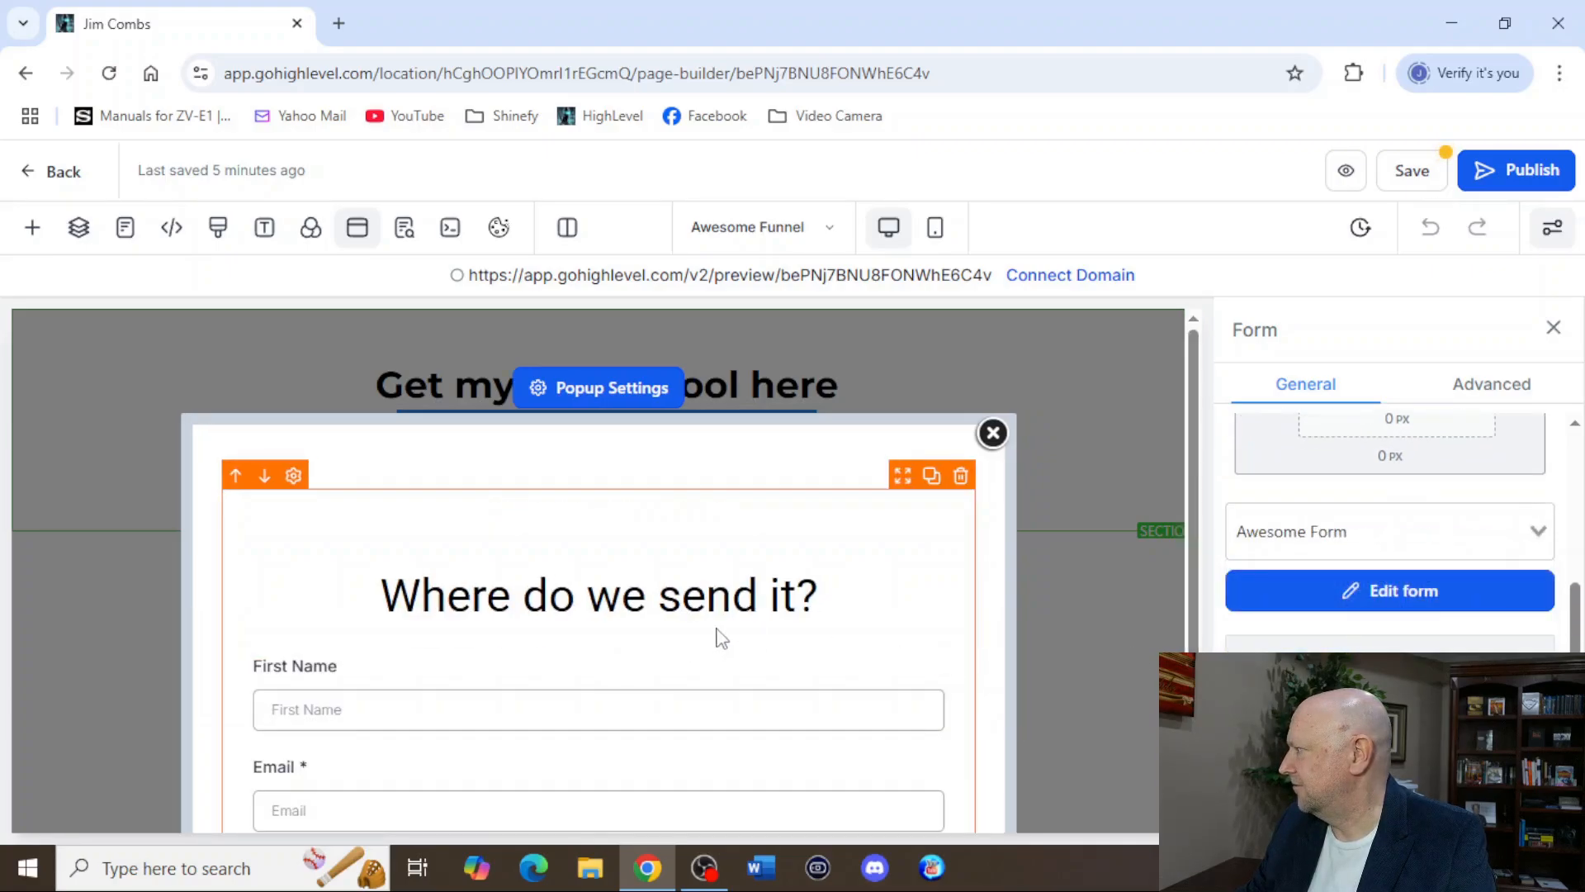
pyautogui.scroll(-3, 995, 566)
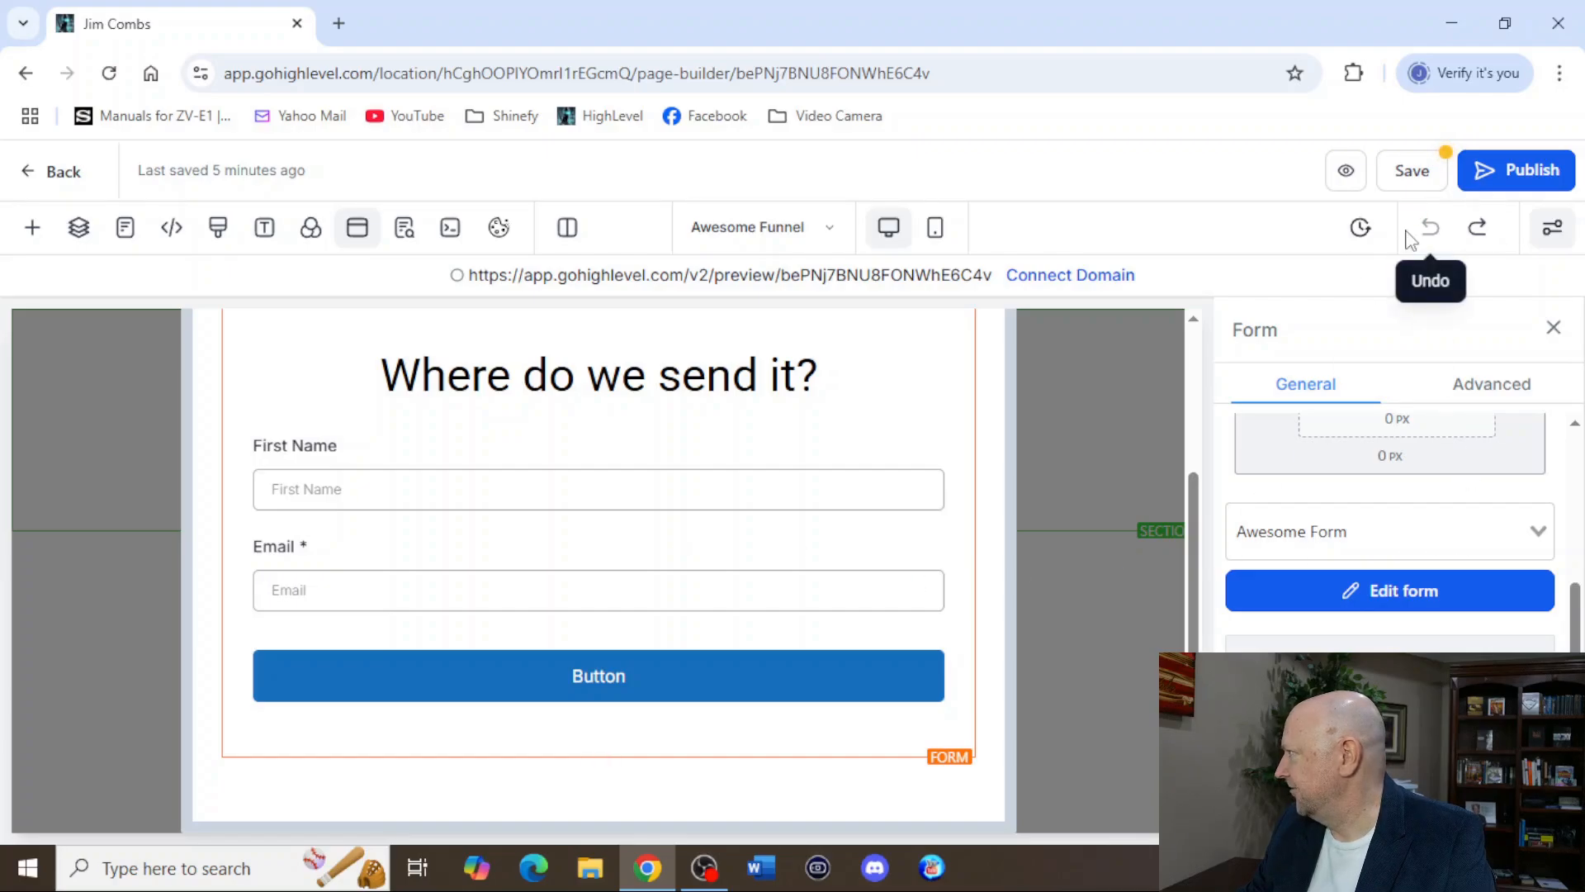
pyautogui.click(1412, 171)
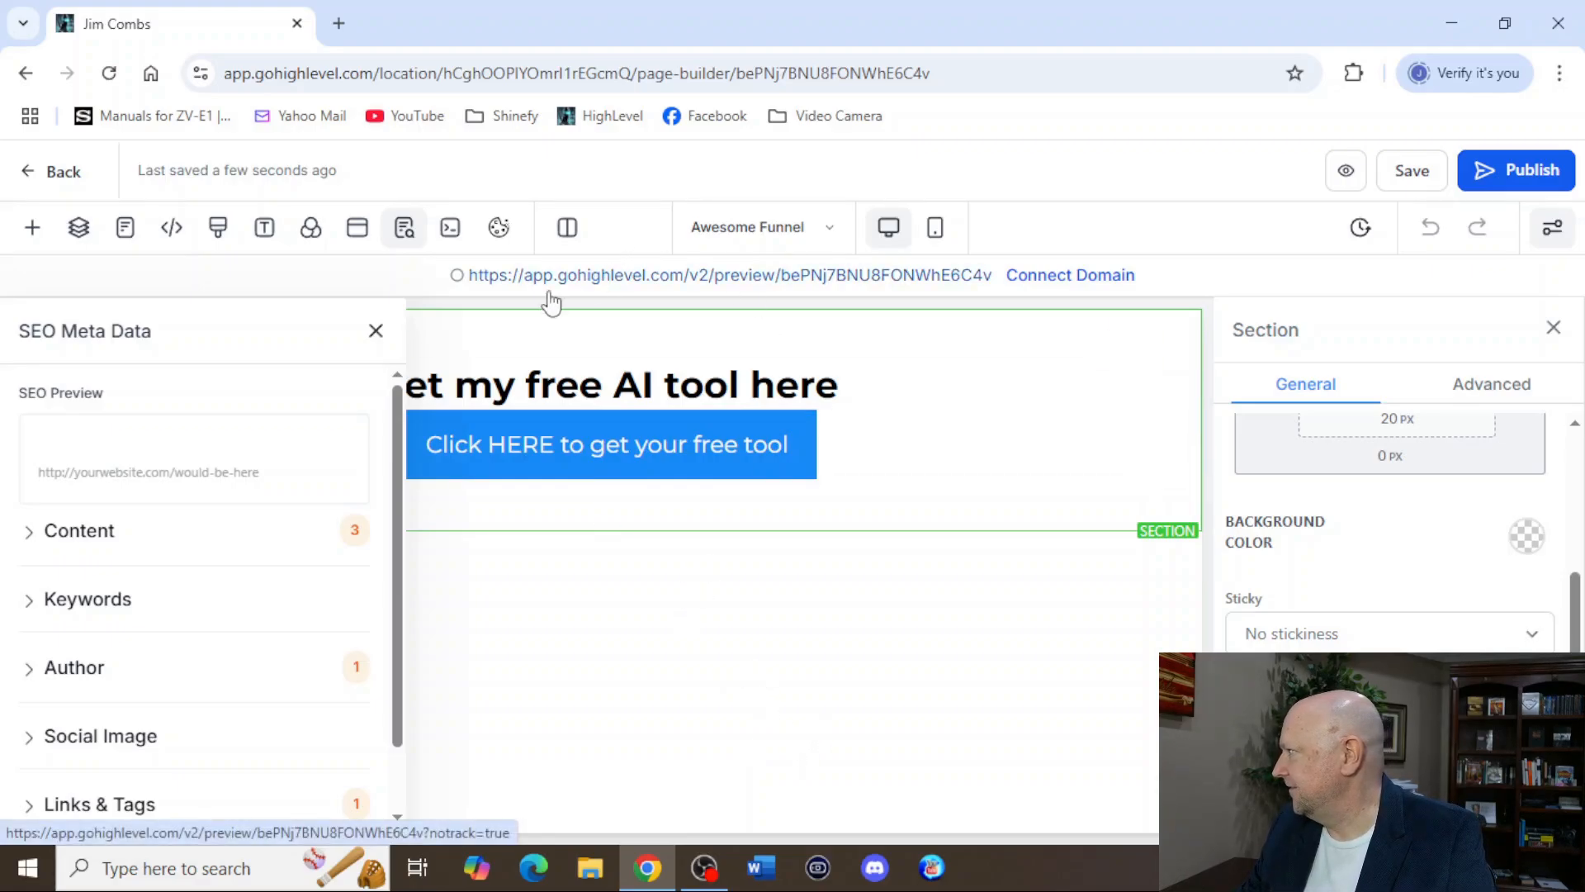
# Preview the funnel page and check that its call-to-action button opens the form popup.
pyautogui.click(375, 331)
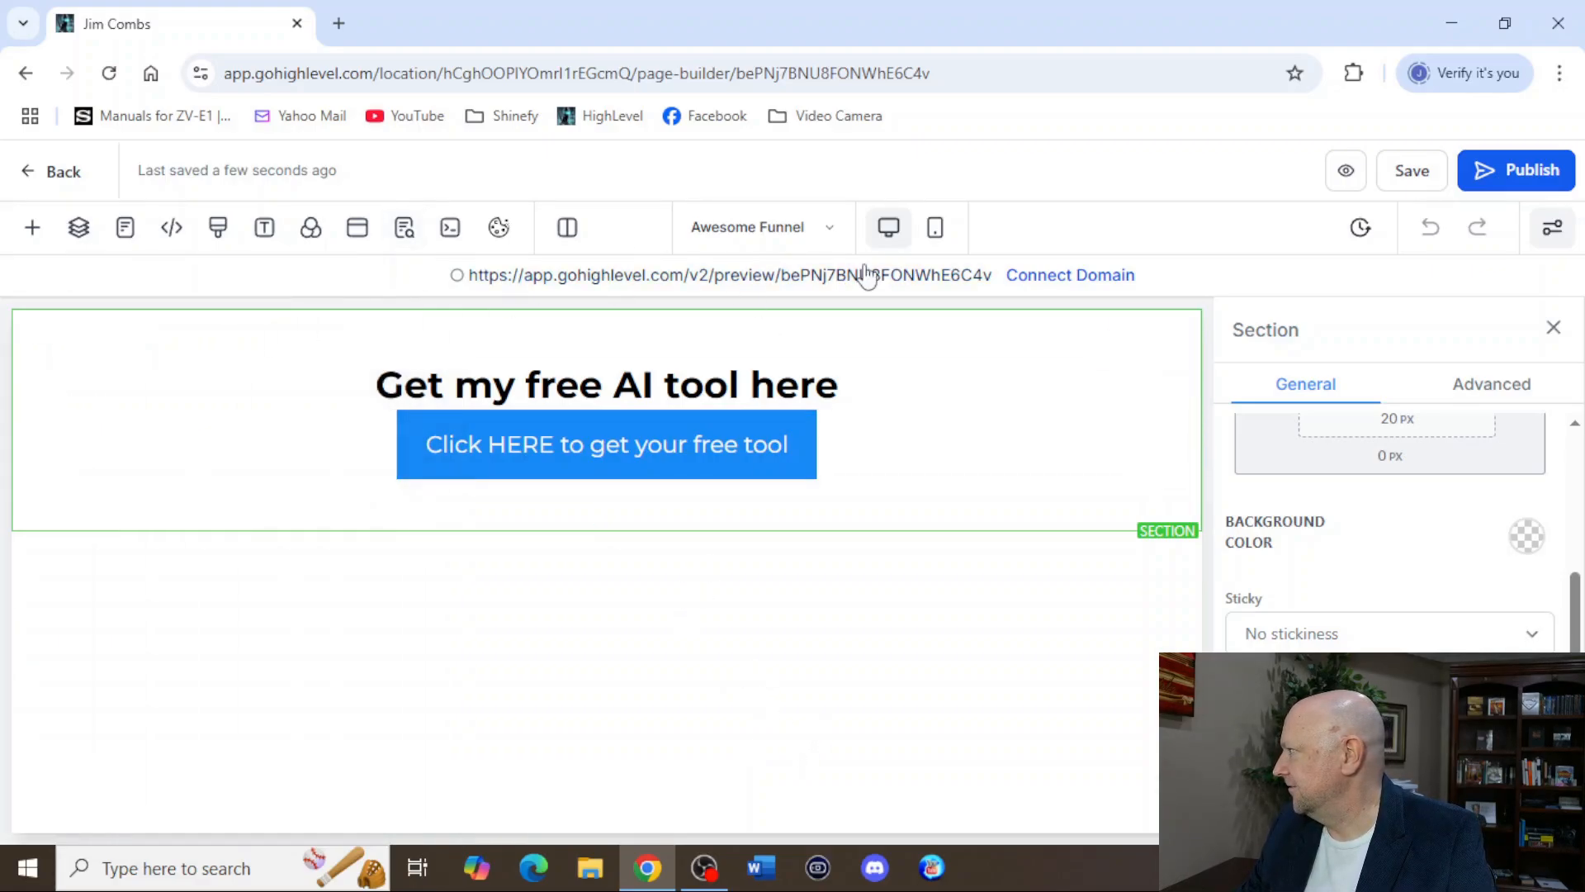
pyautogui.click(739, 280)
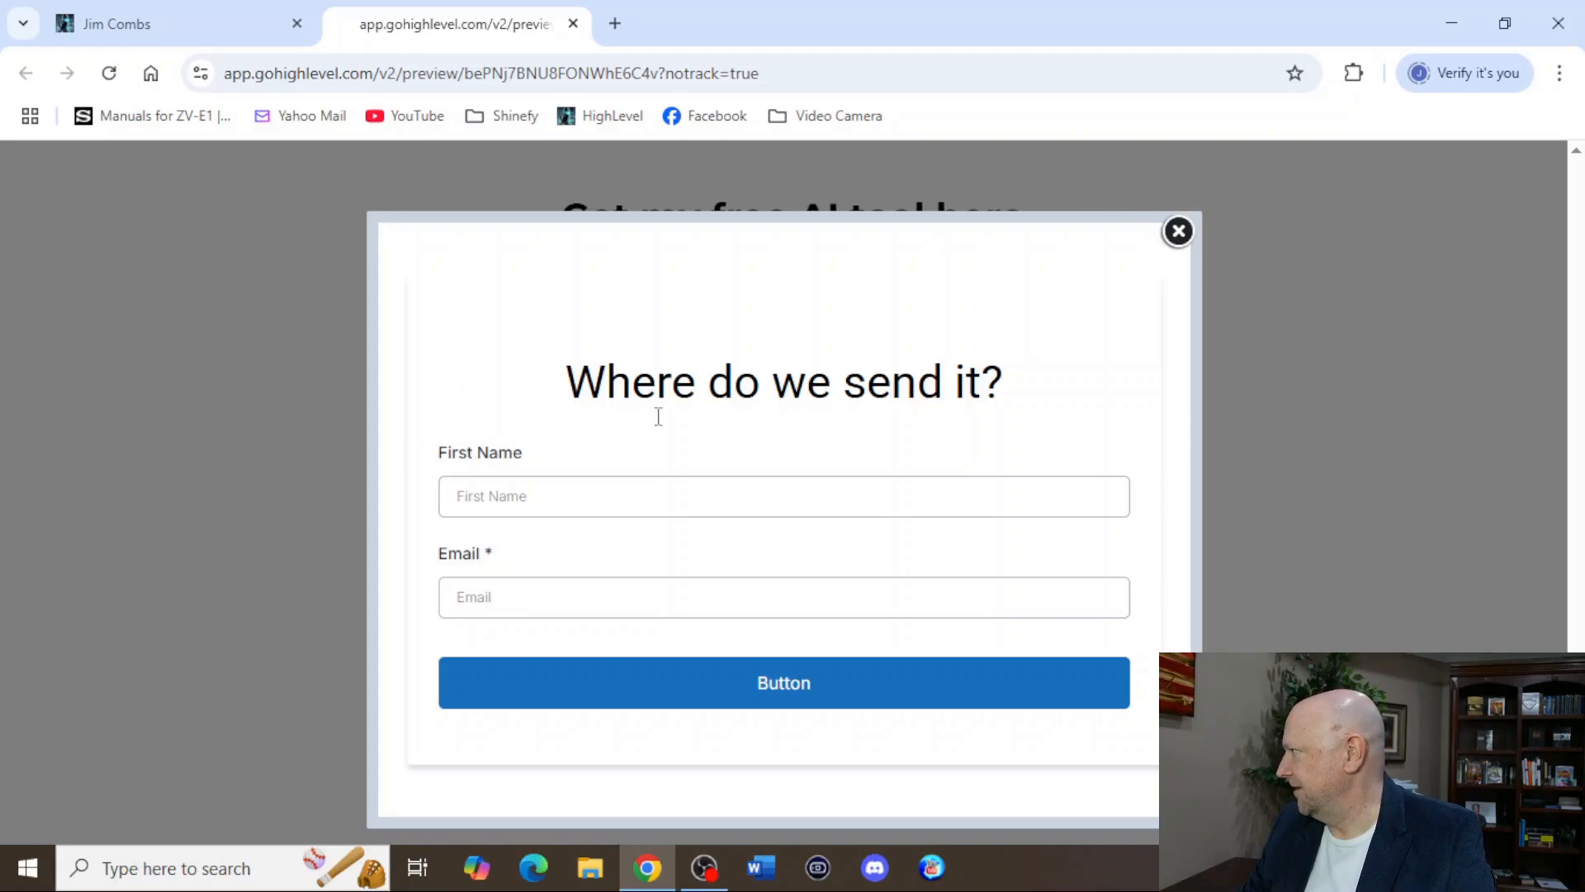
pyautogui.click(1178, 232)
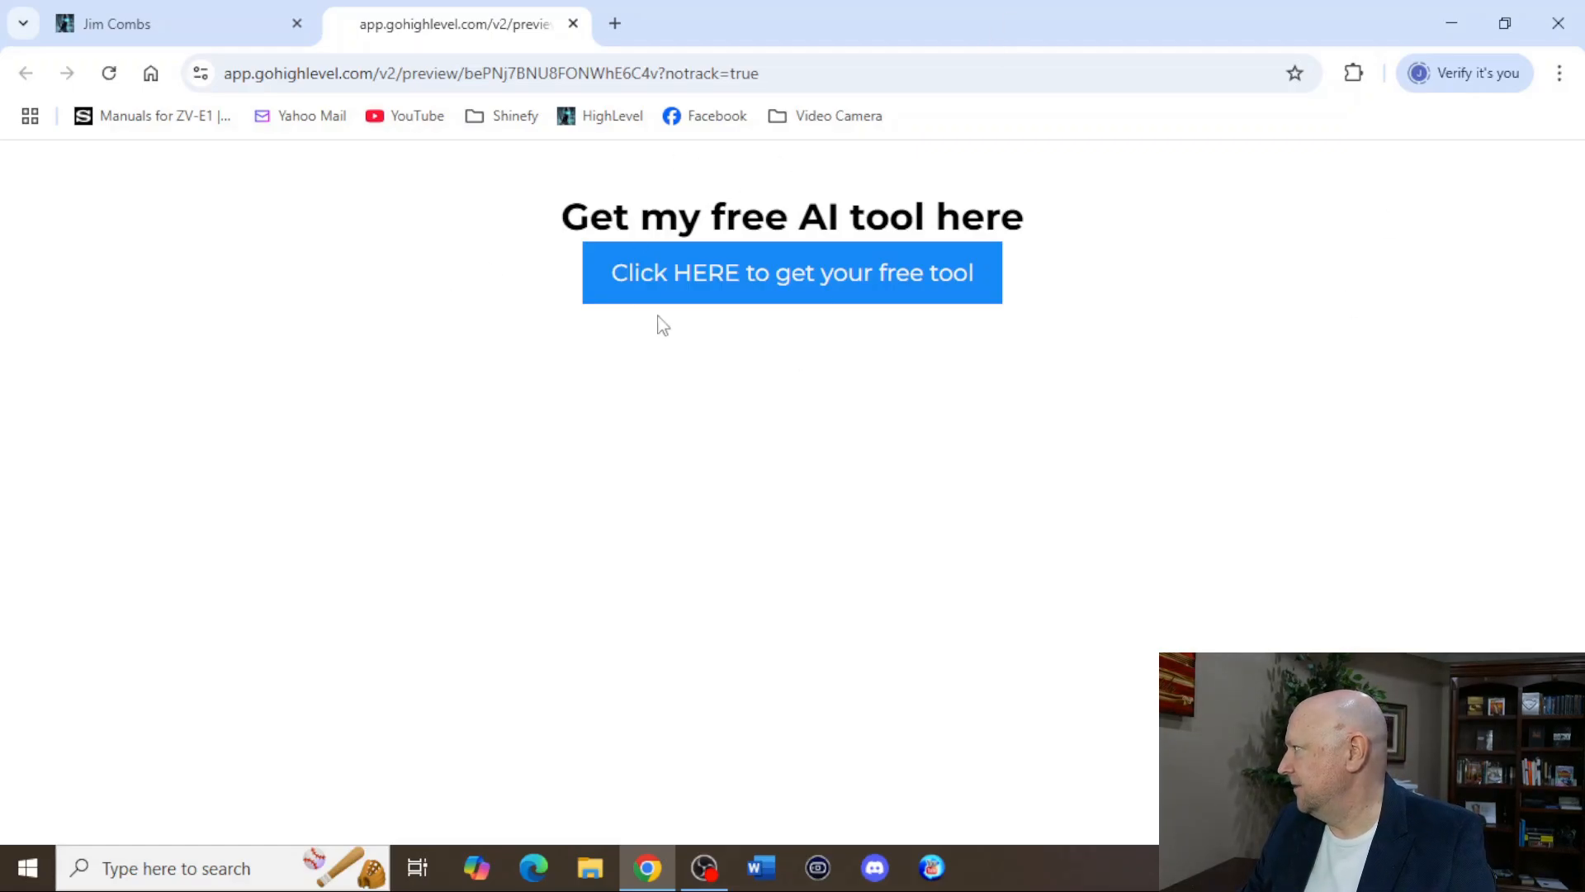
pyautogui.click(727, 292)
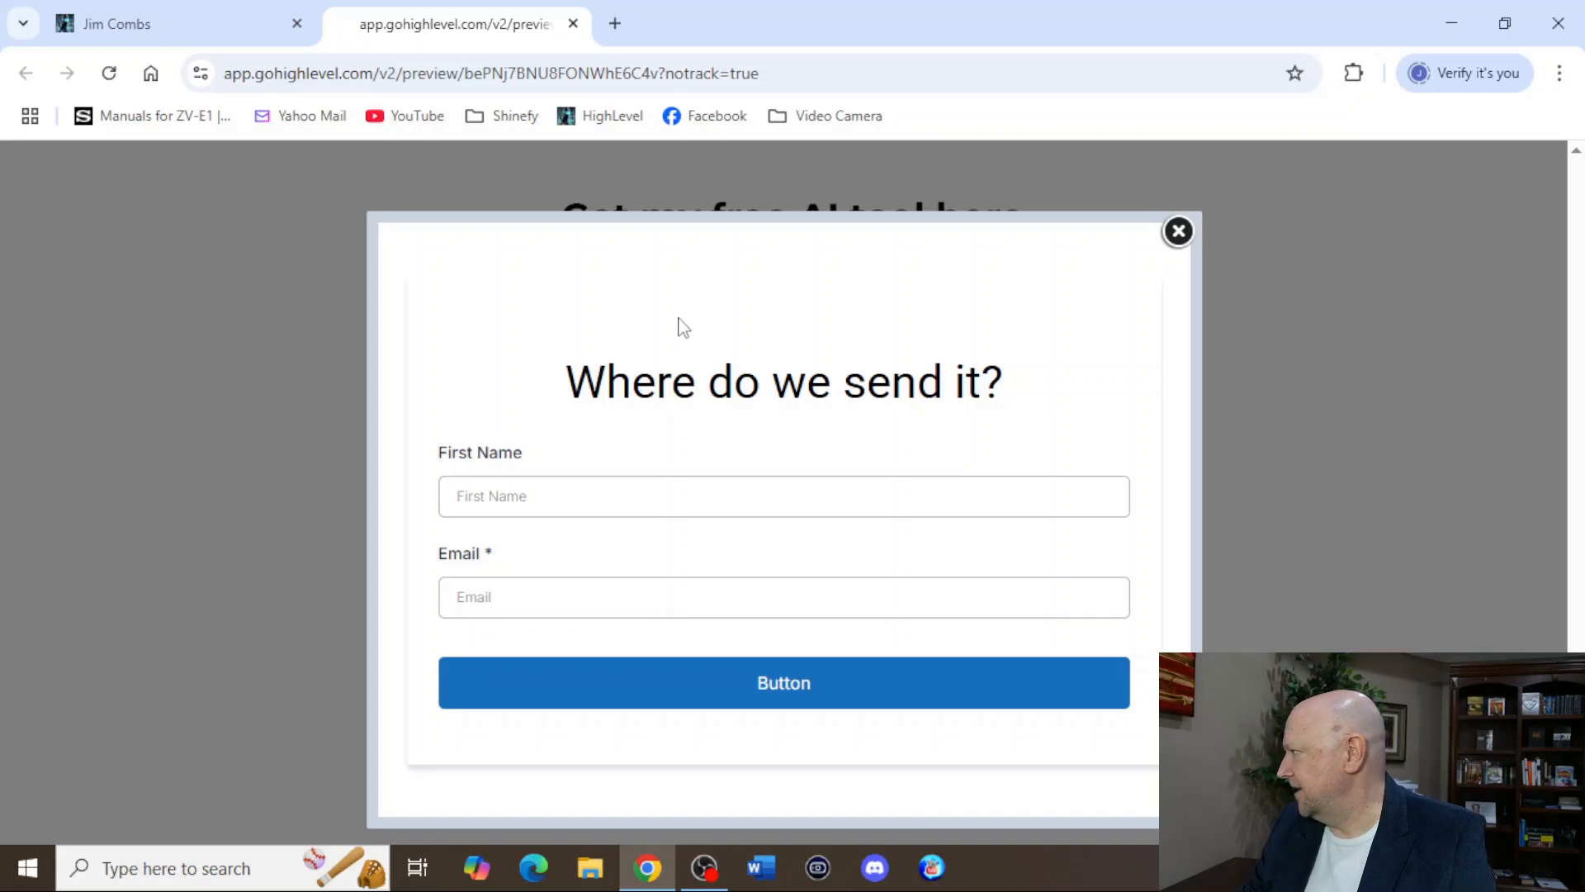
# Submit the previewed popup form with a test first name and email address, and close the preview.
pyautogui.click(630, 493)
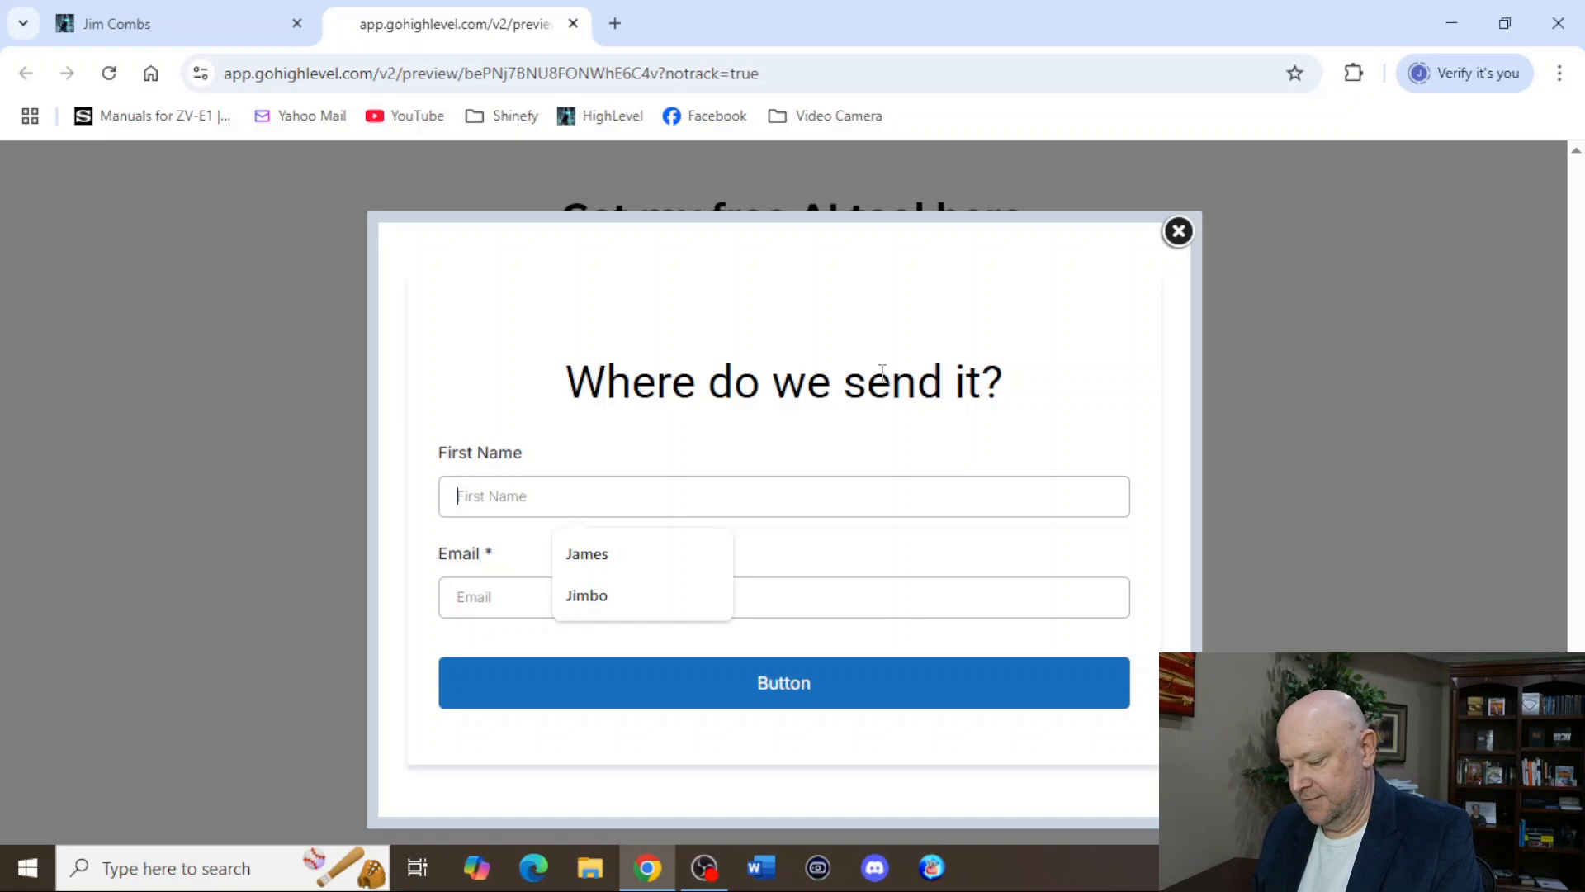
pyautogui.write('Awesome')
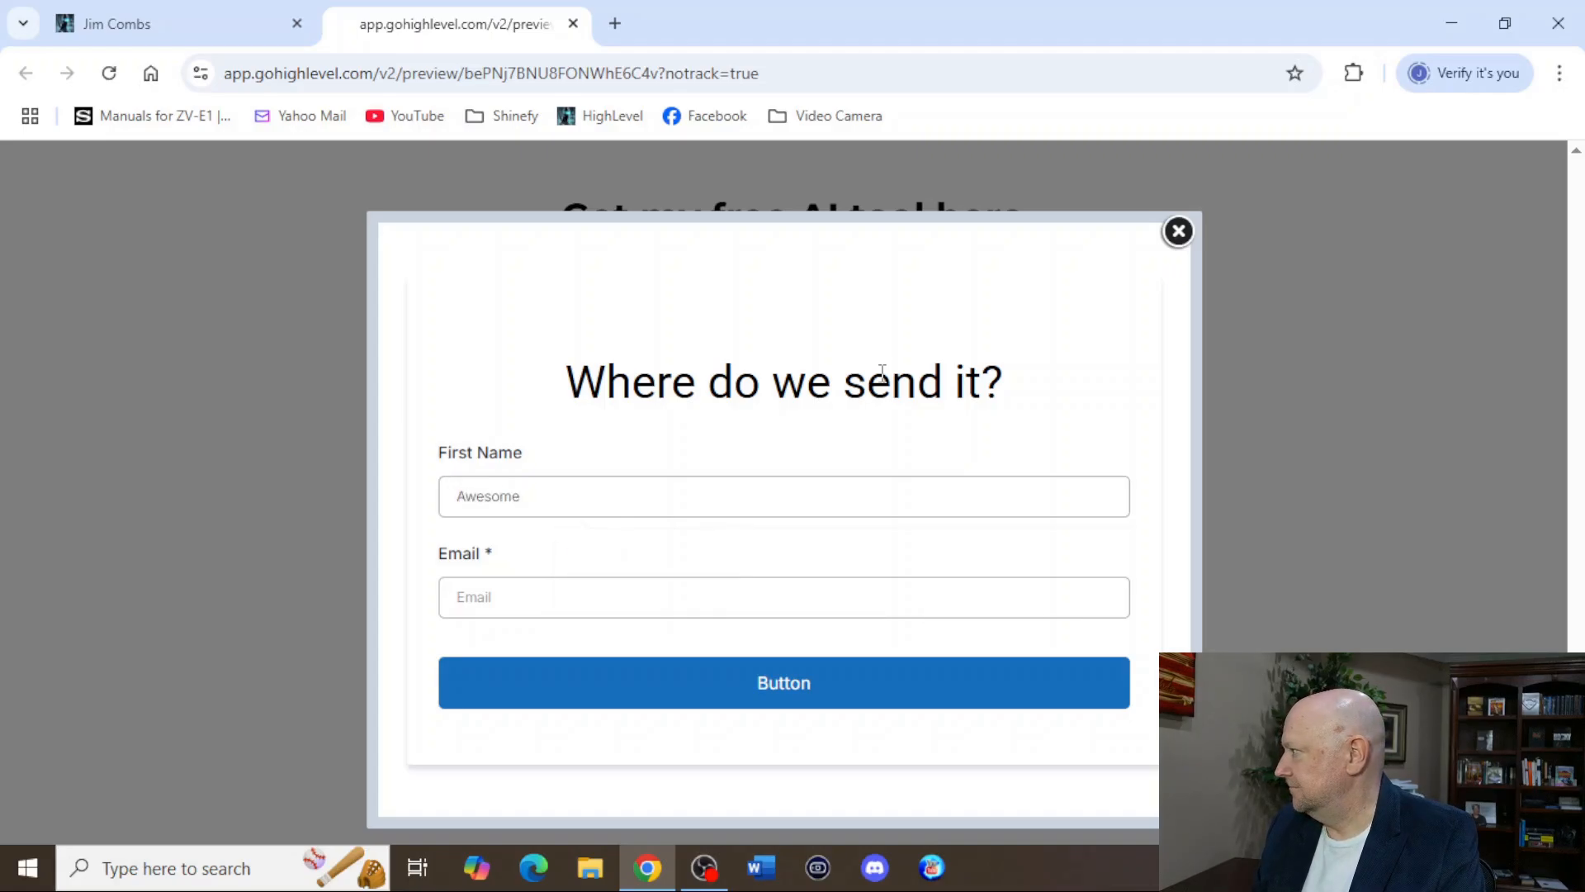
pyautogui.write(' Sauce')
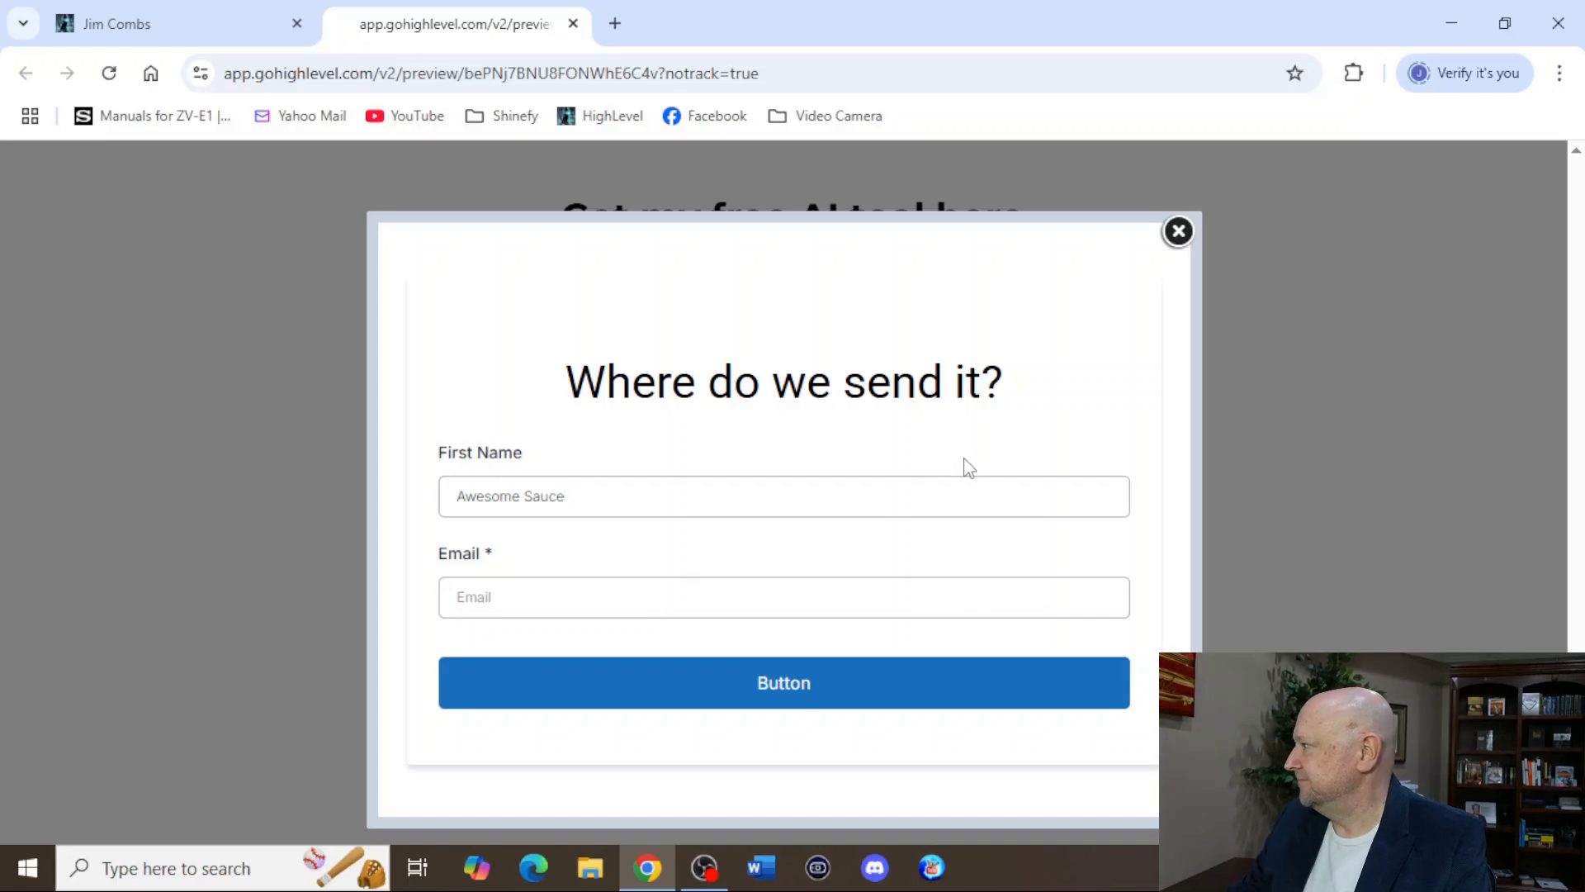
pyautogui.click(801, 607)
pyautogui.write('awesomeman')
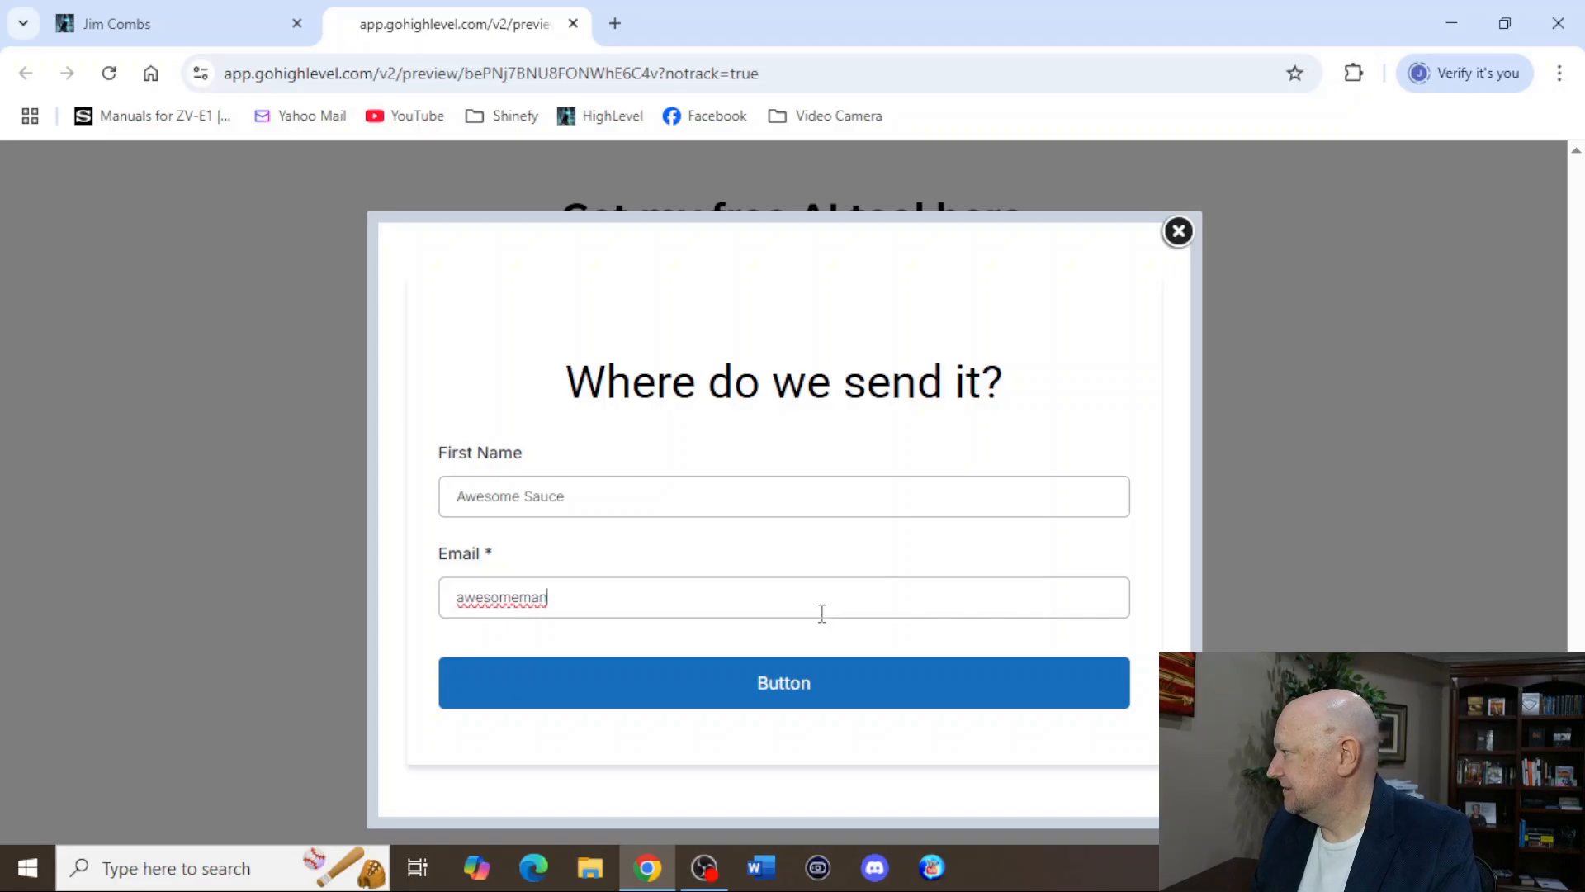
pyautogui.press('BackSpace')
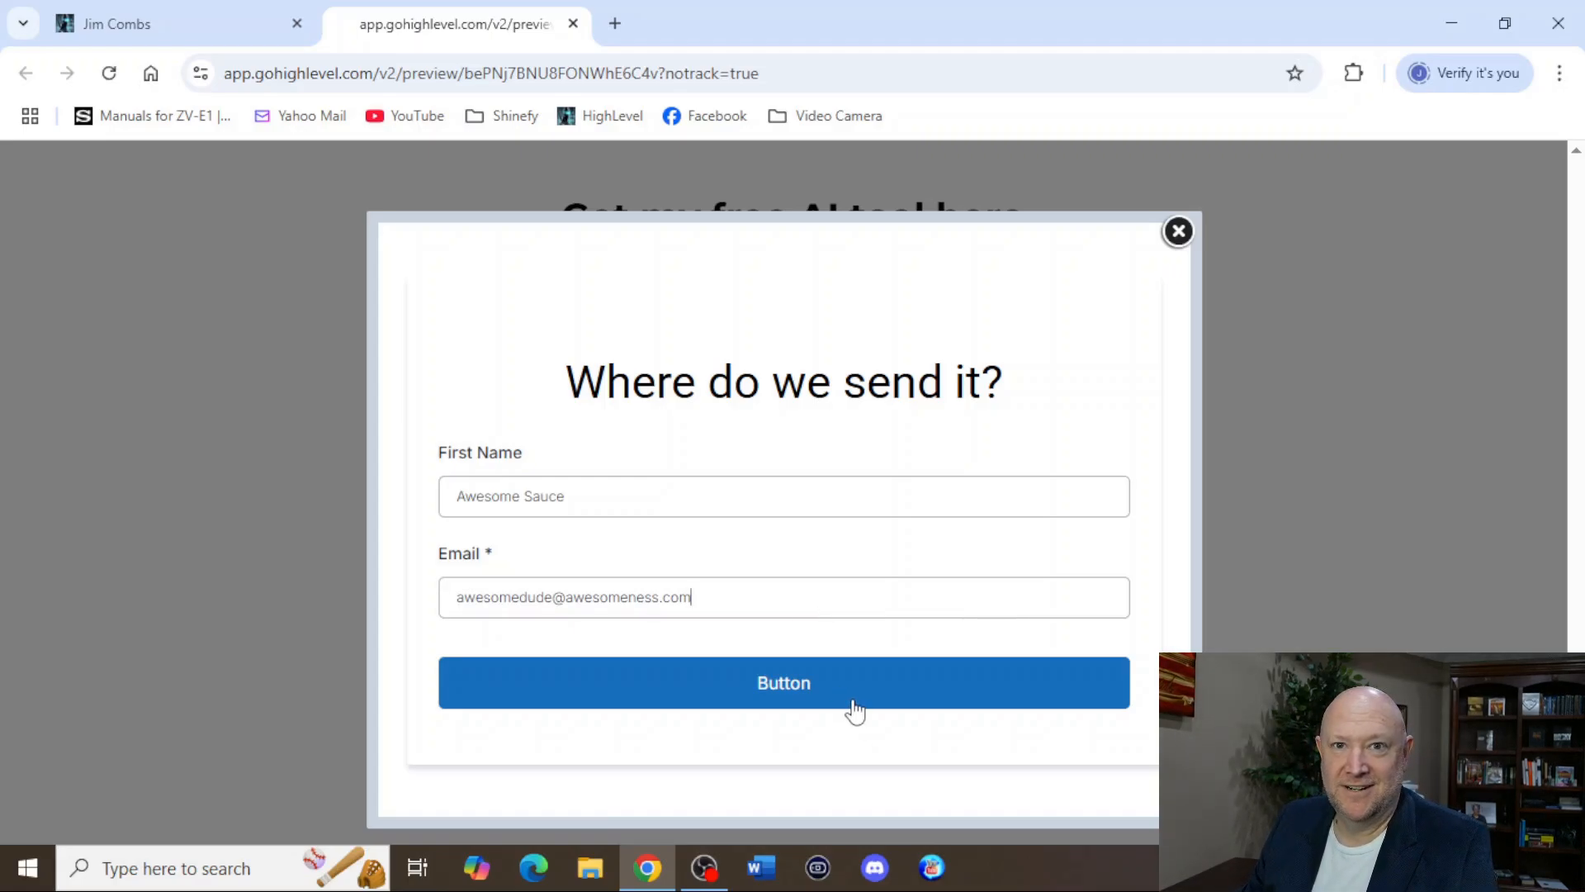
pyautogui.click(802, 694)
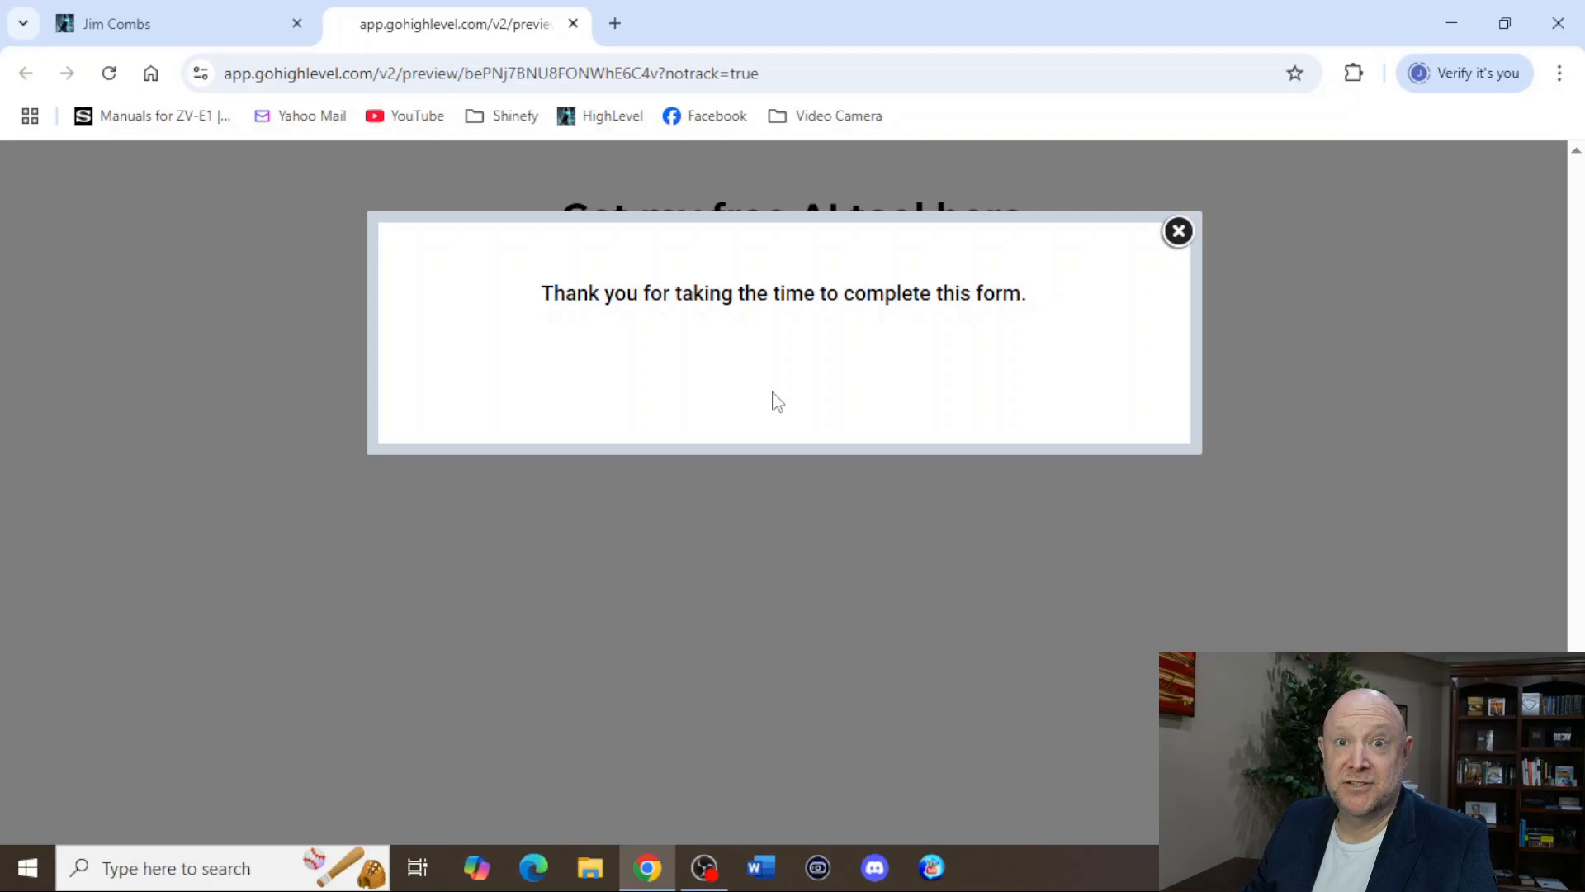
pyautogui.click(1178, 232)
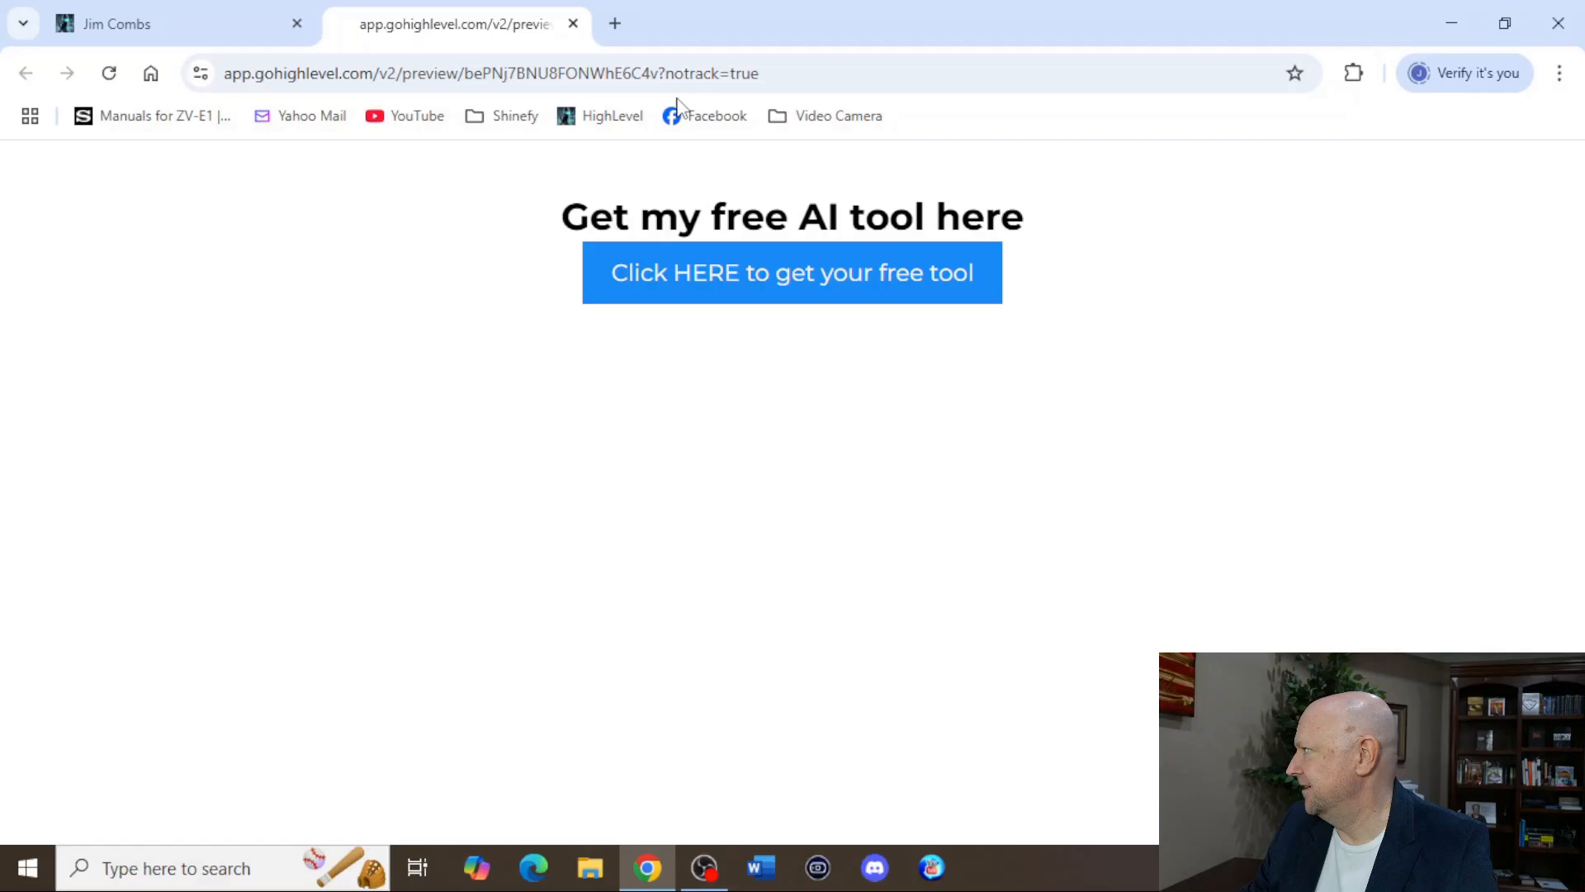
pyautogui.click(573, 23)
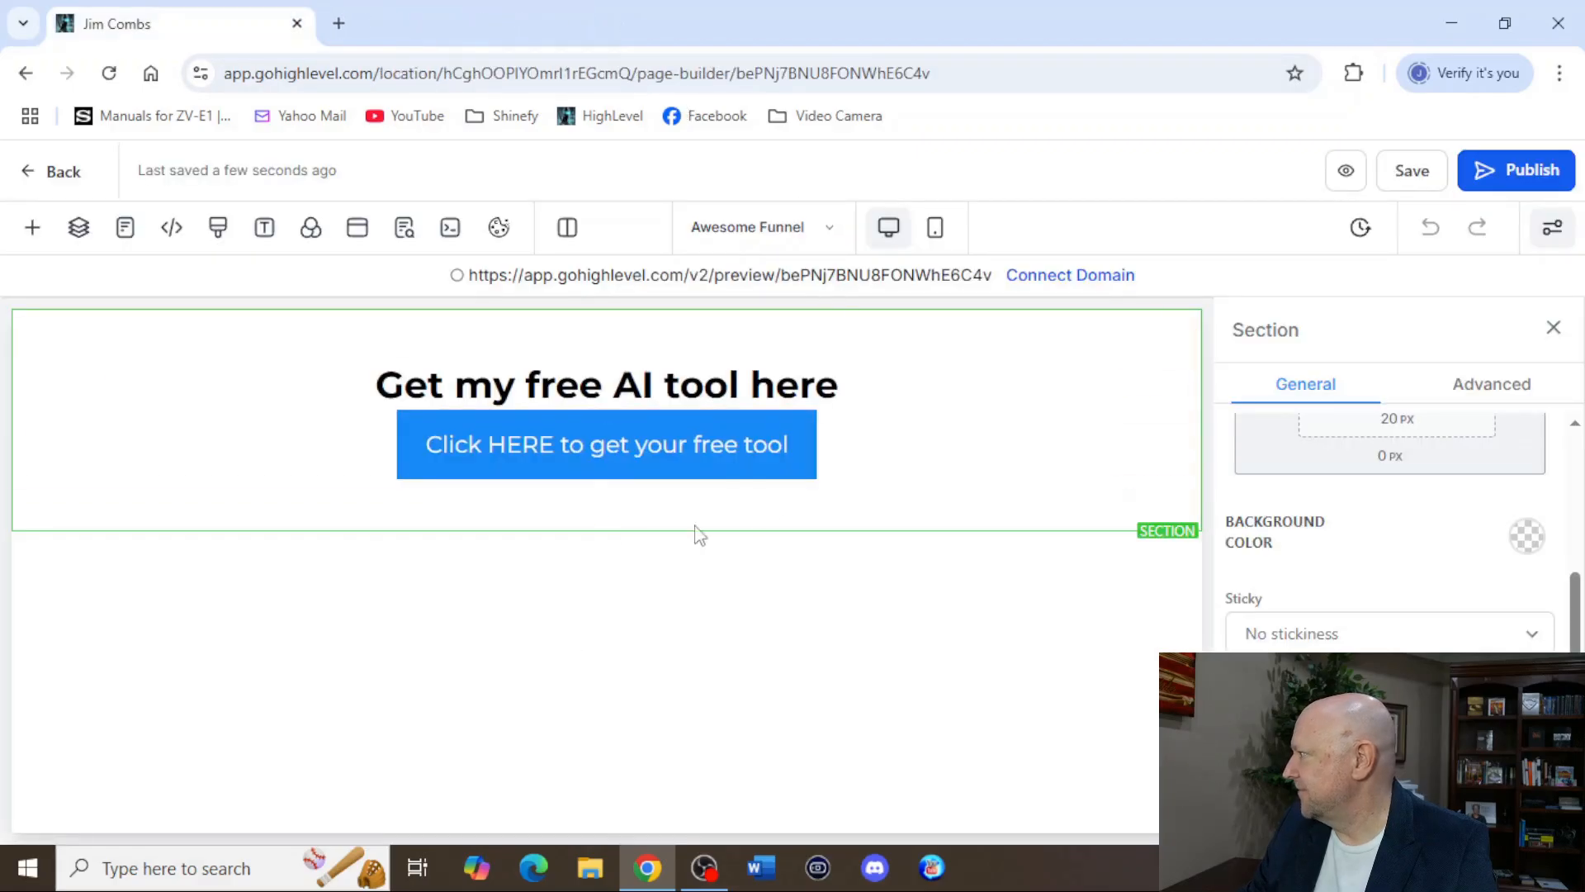
# Open the popup's Awesome Form in the form builder.
pyautogui.click(356, 239)
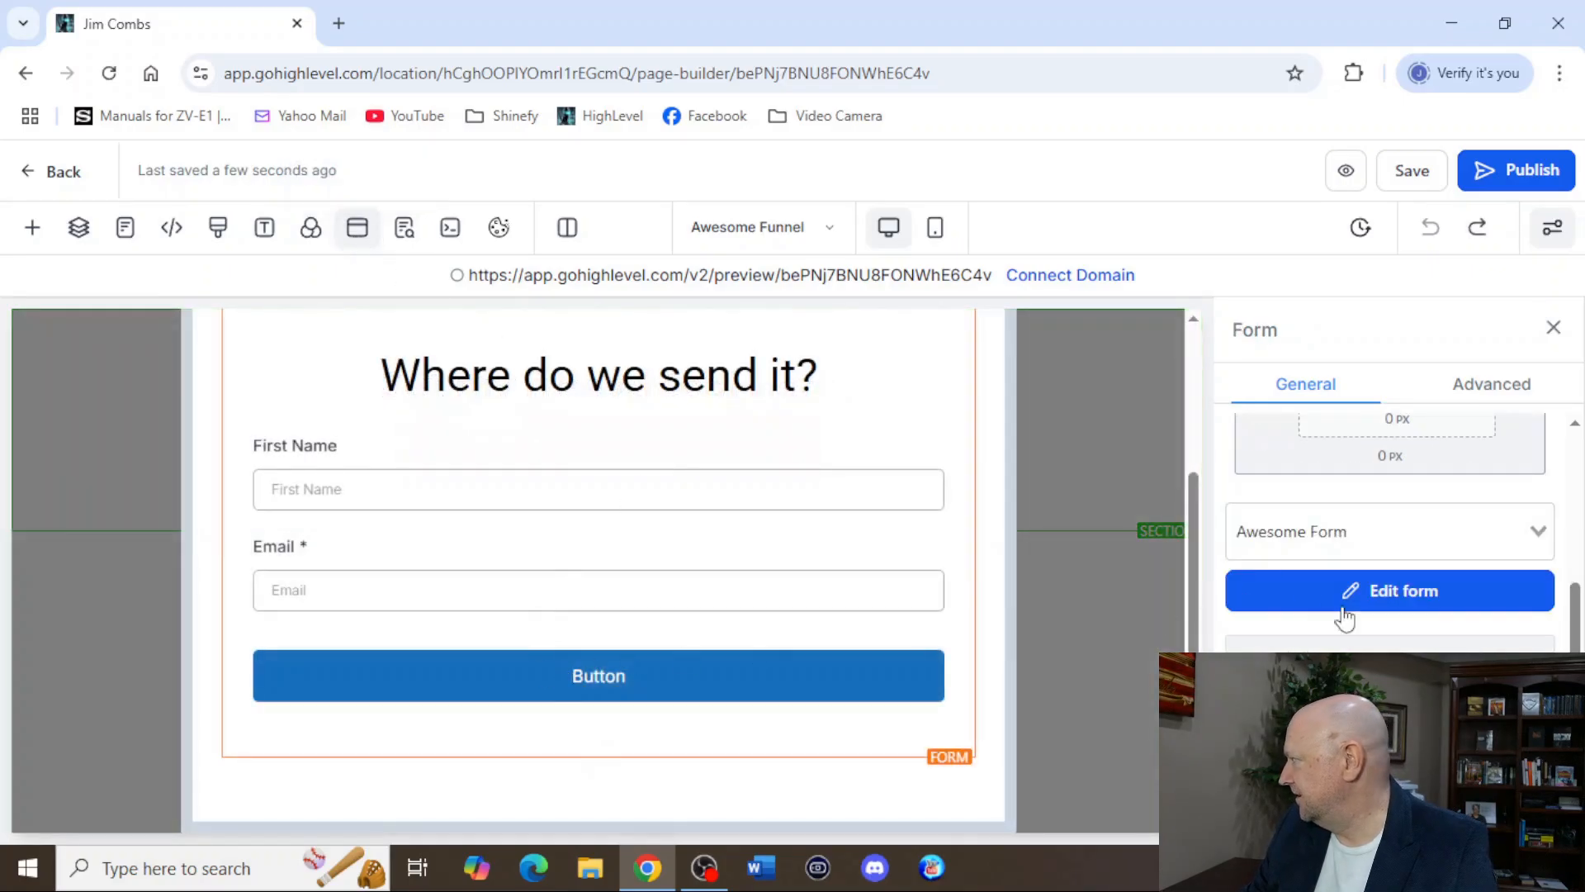
pyautogui.scroll(3, 1346, 627)
pyautogui.scroll(-3, 1342, 638)
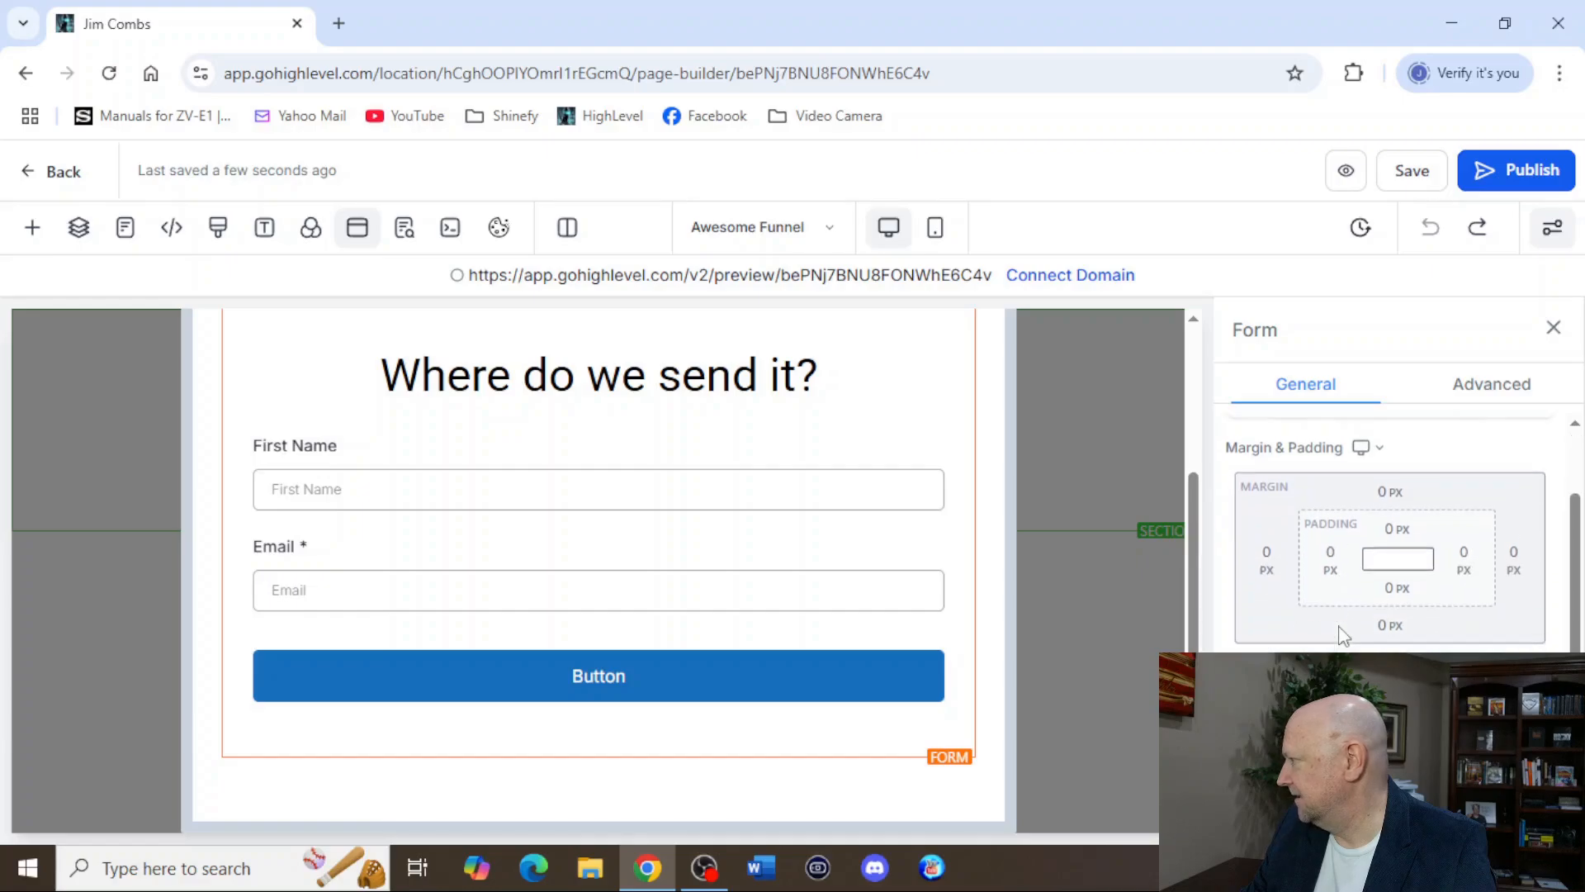
pyautogui.scroll(3, 1404, 608)
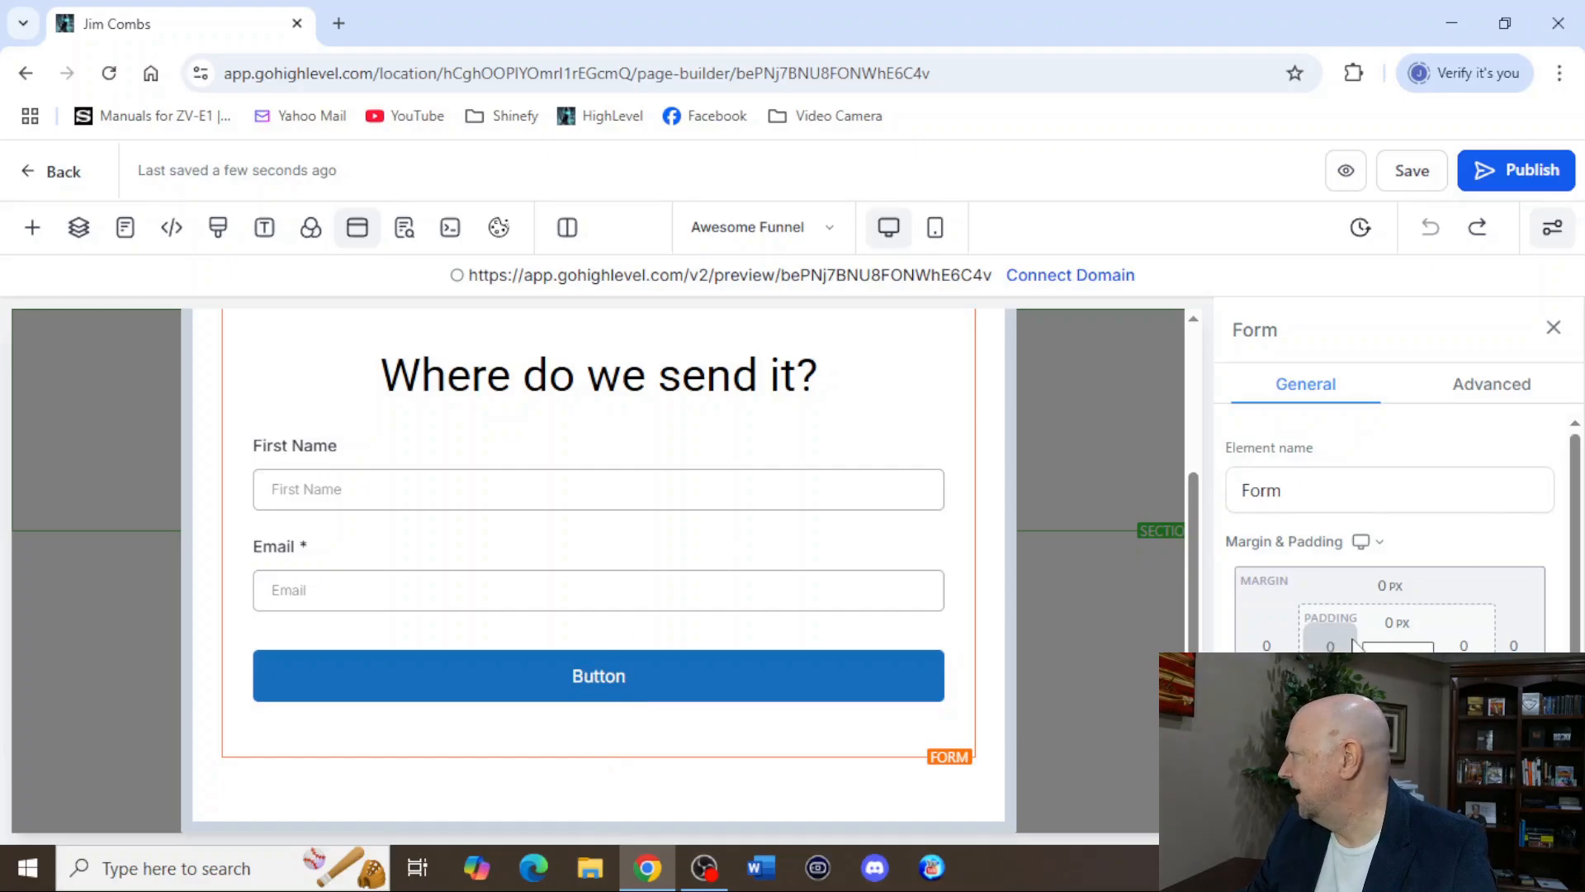
pyautogui.scroll(-3, 1397, 601)
pyautogui.click(1398, 601)
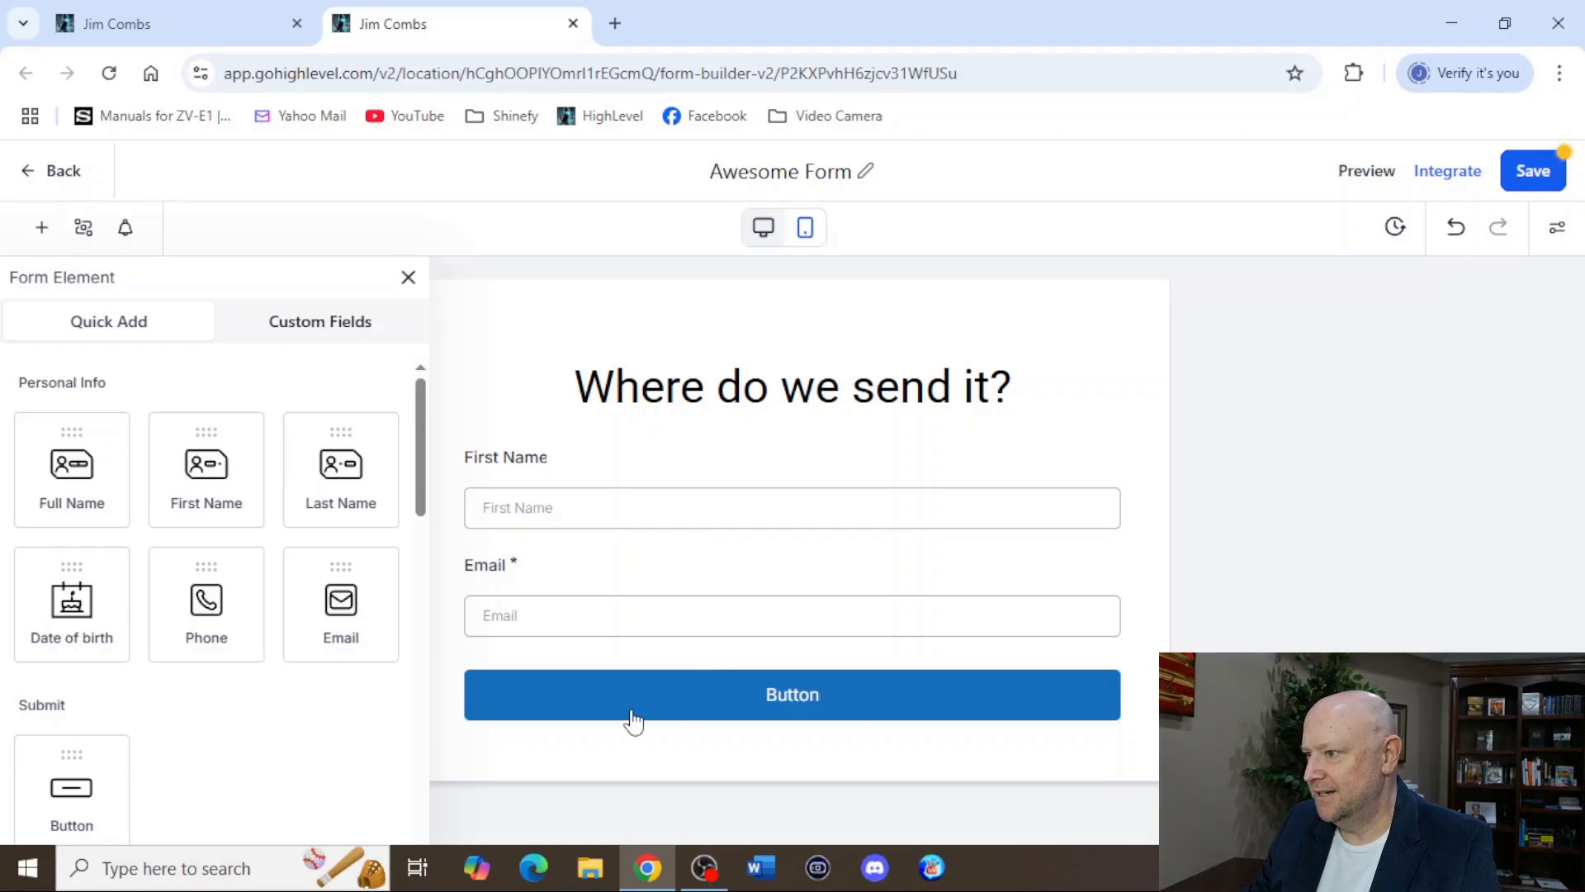
# Change the form's submit button text to "Click here to send" and save the form.
pyautogui.click(1003, 661)
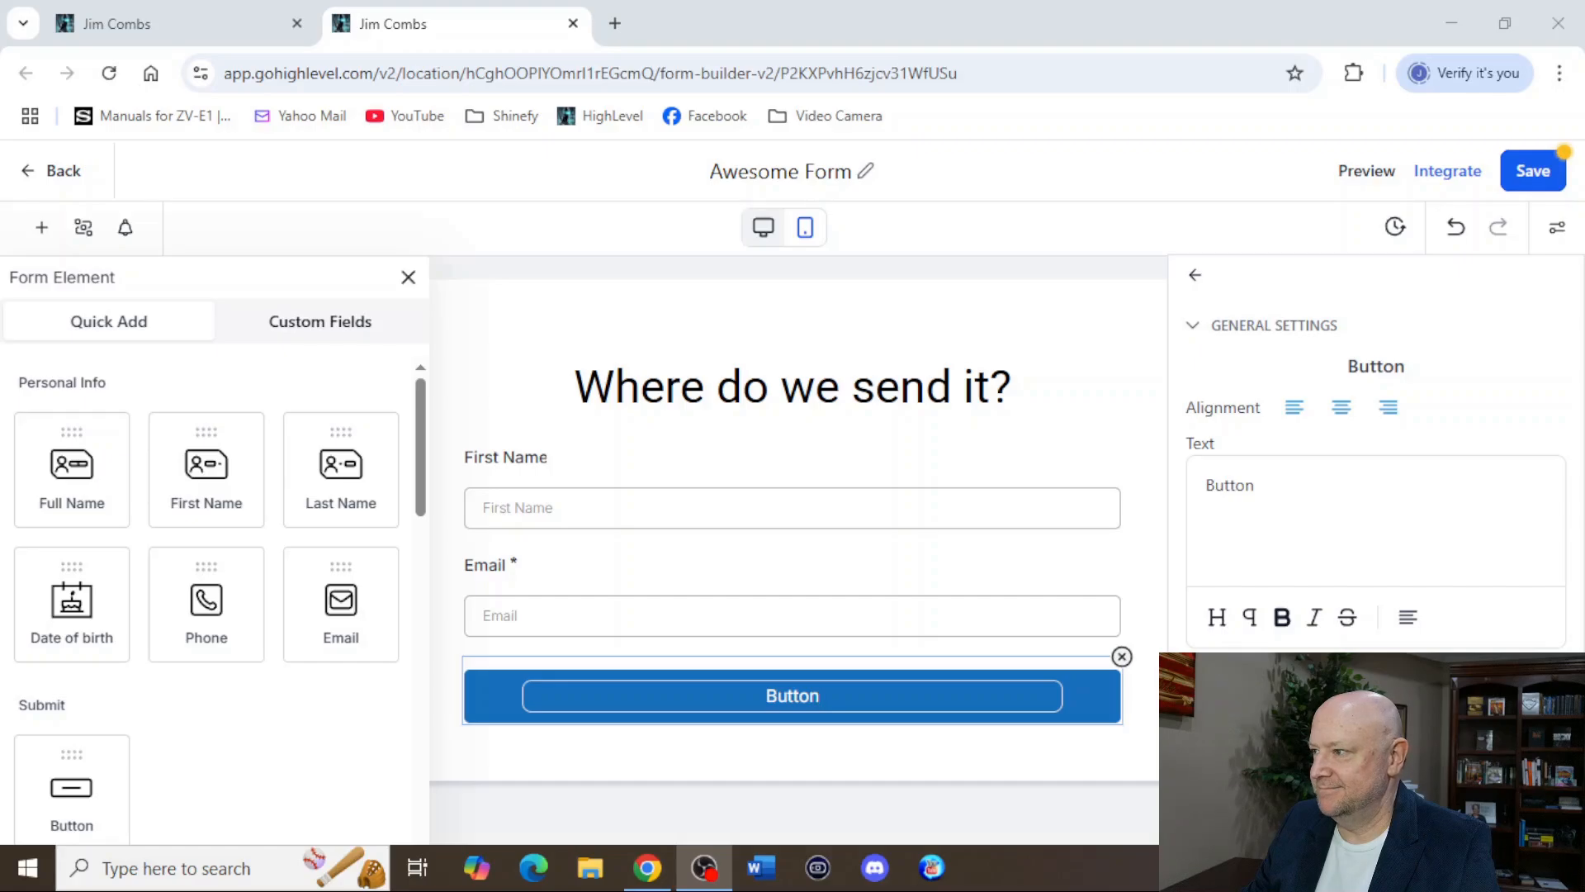
pyautogui.click(1277, 478)
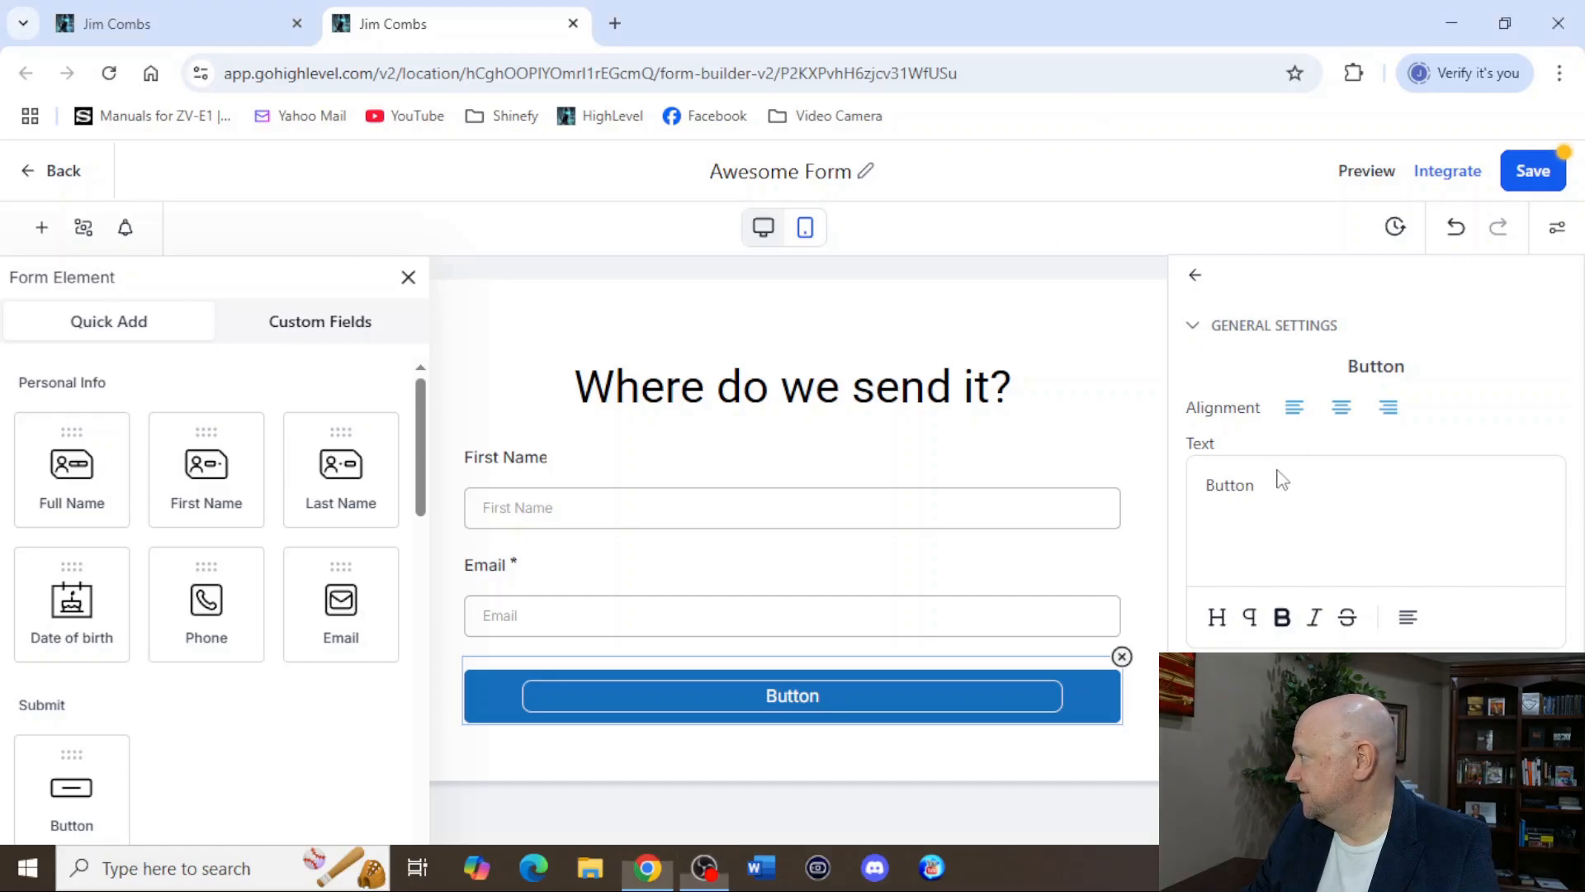
pyautogui.moveTo(1270, 489); pyautogui.dragTo(1195, 482)
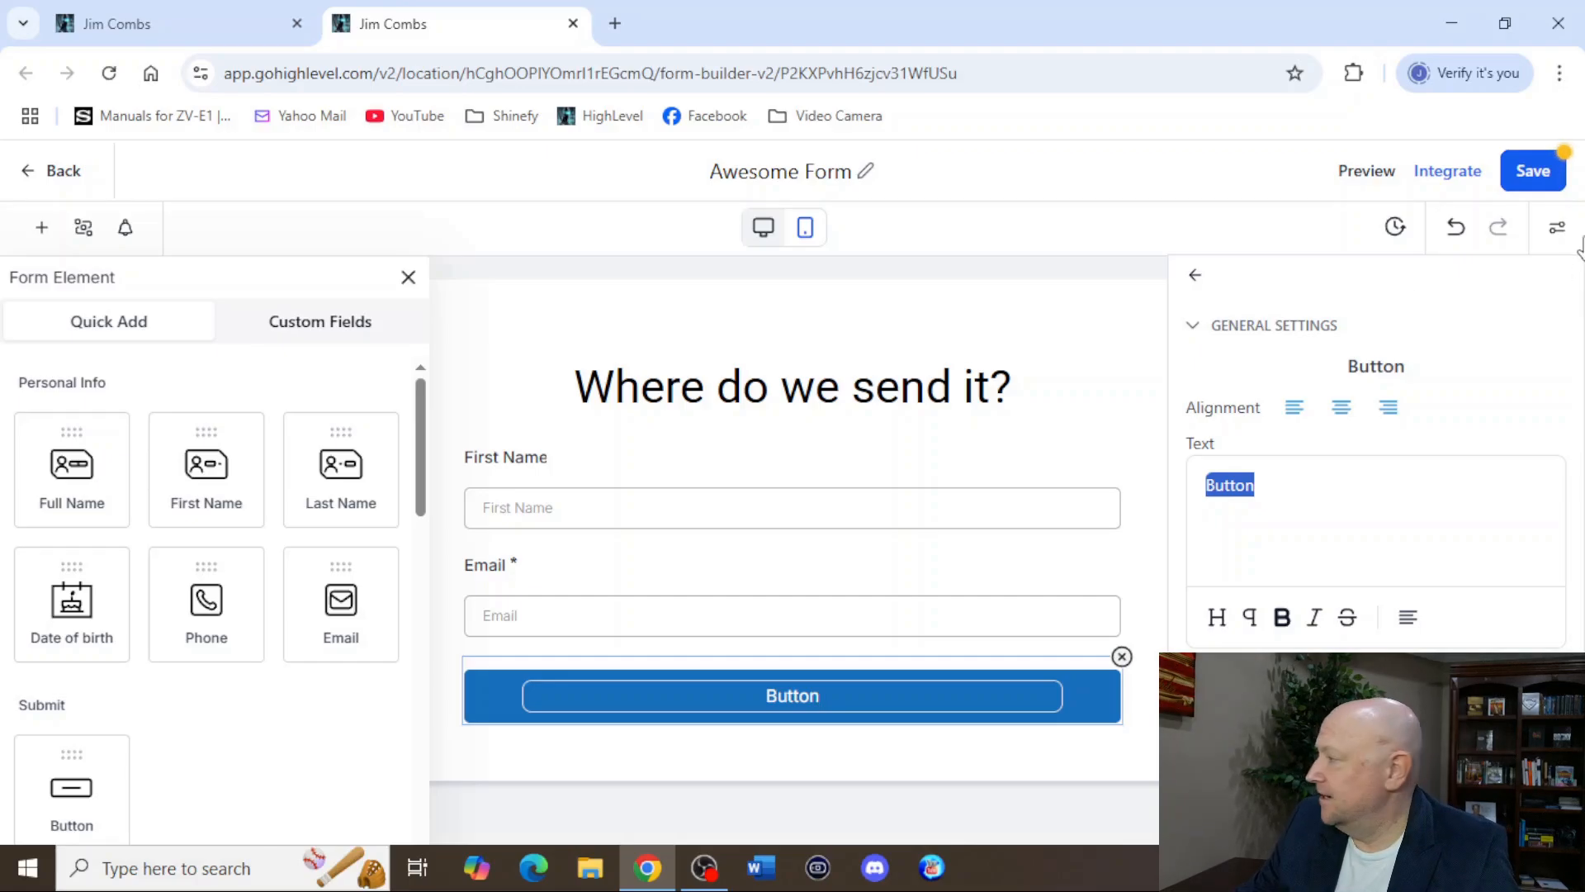
pyautogui.moveTo(1266, 496); pyautogui.dragTo(1124, 490)
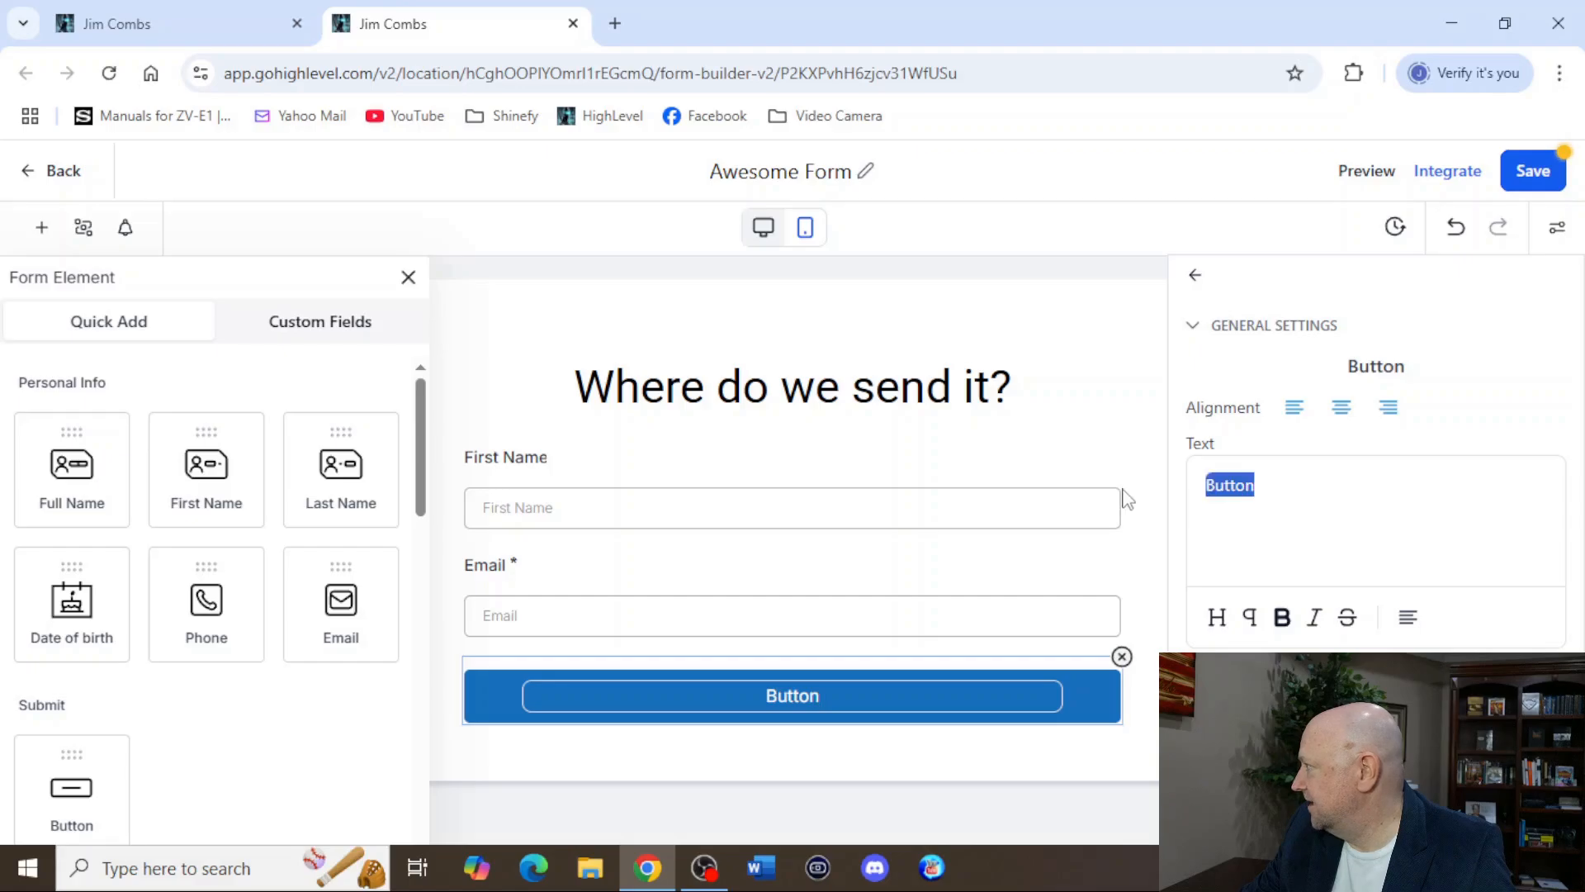
pyautogui.write('C')
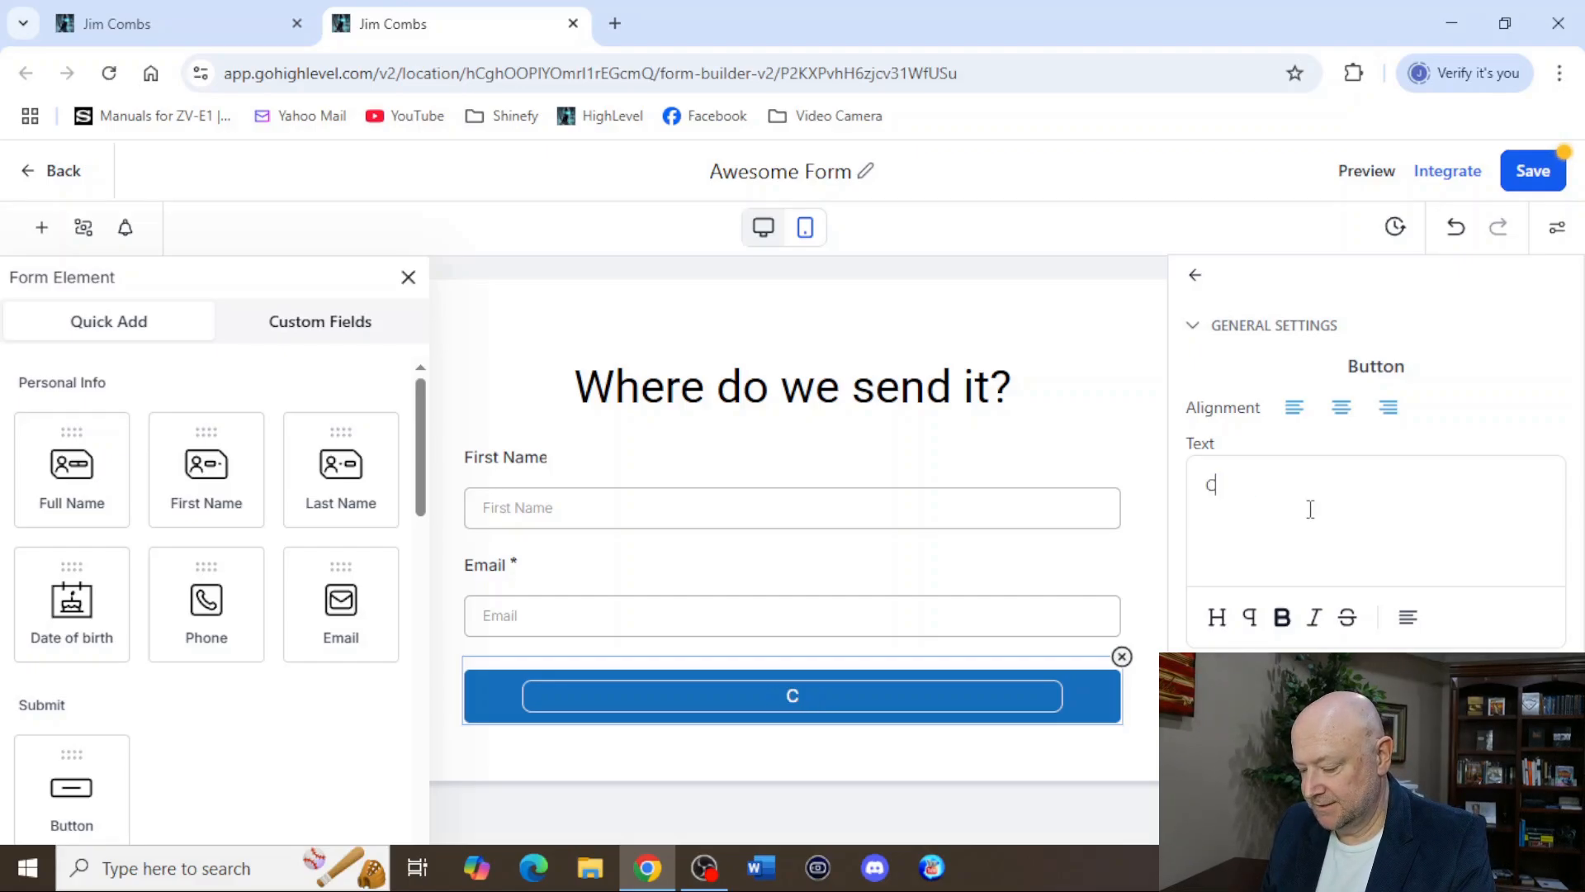
pyautogui.write('lick here')
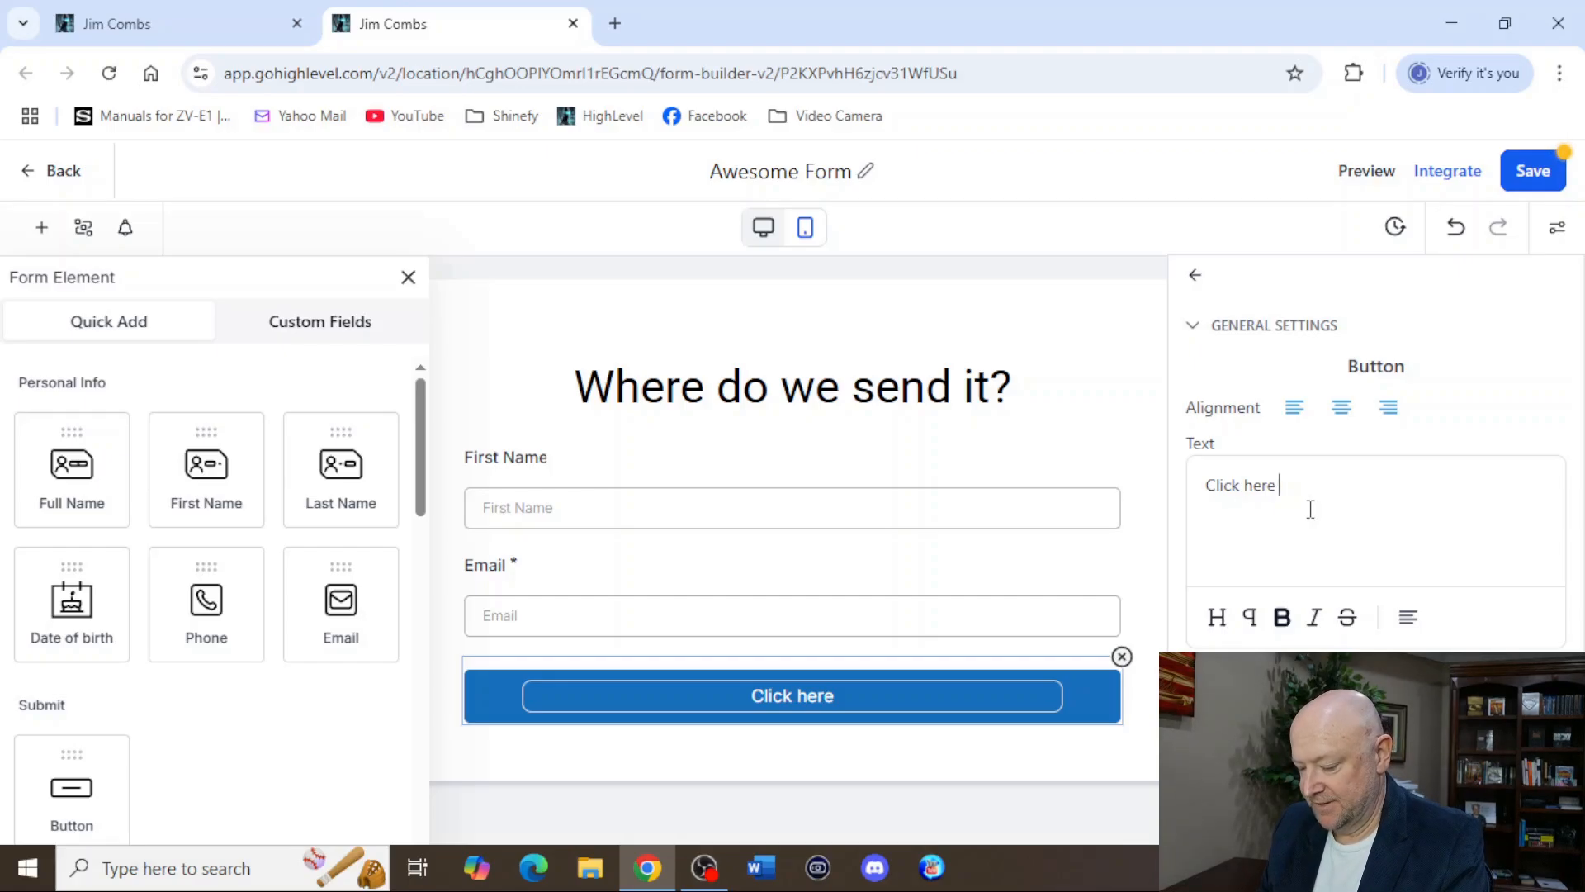
pyautogui.write('to send')
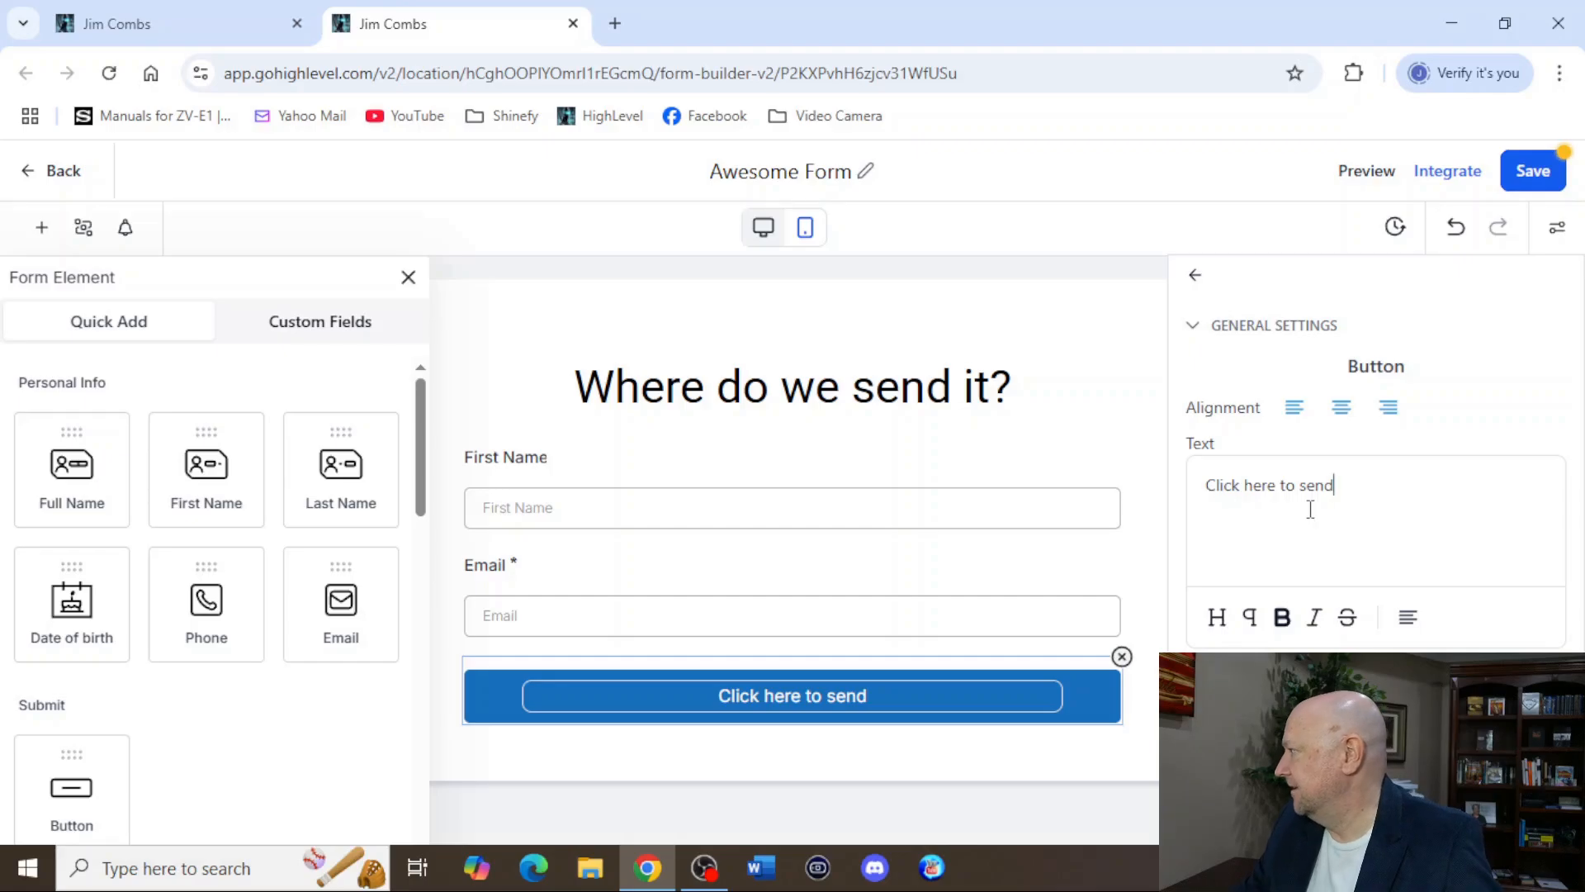
pyautogui.click(1533, 171)
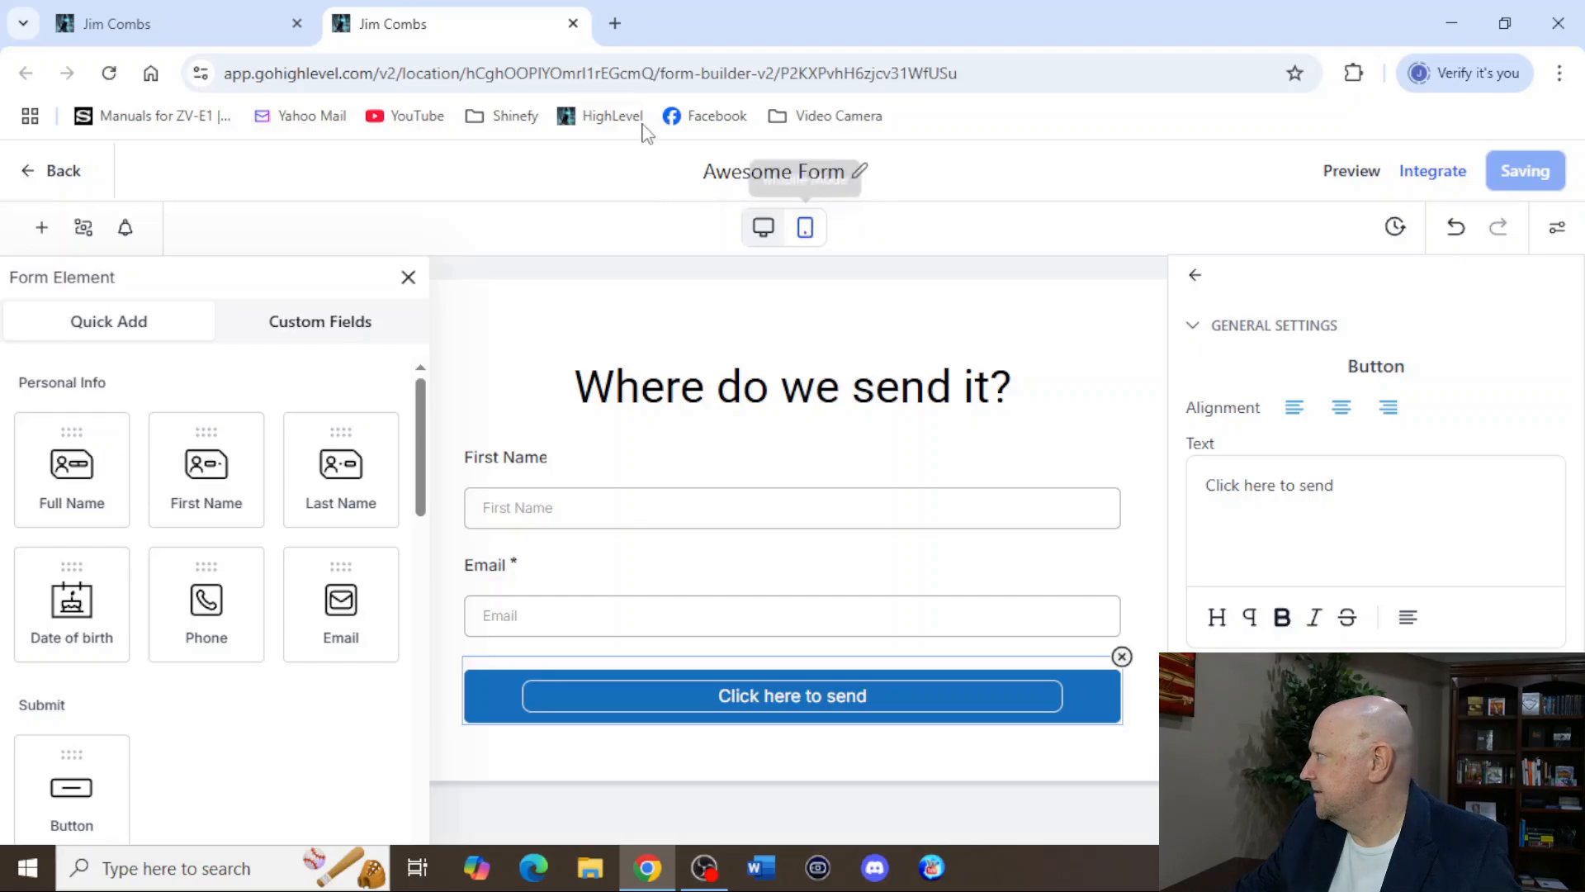
# Close the form builder, reload the funnel page editor and preview the popup to check the form's submit button text.
pyautogui.click(573, 23)
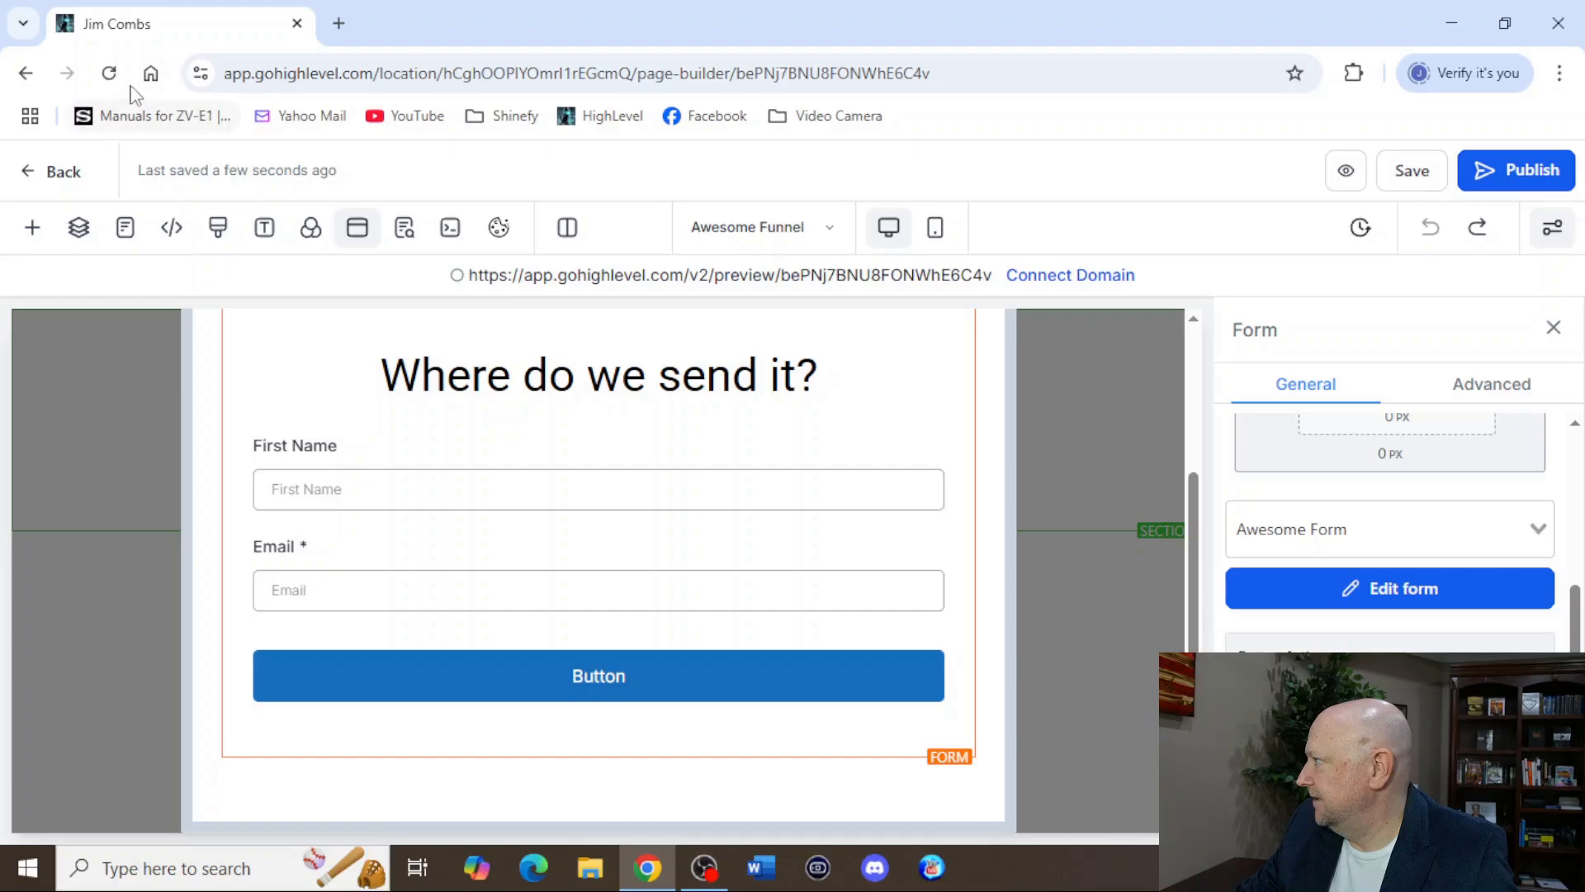
pyautogui.click(108, 72)
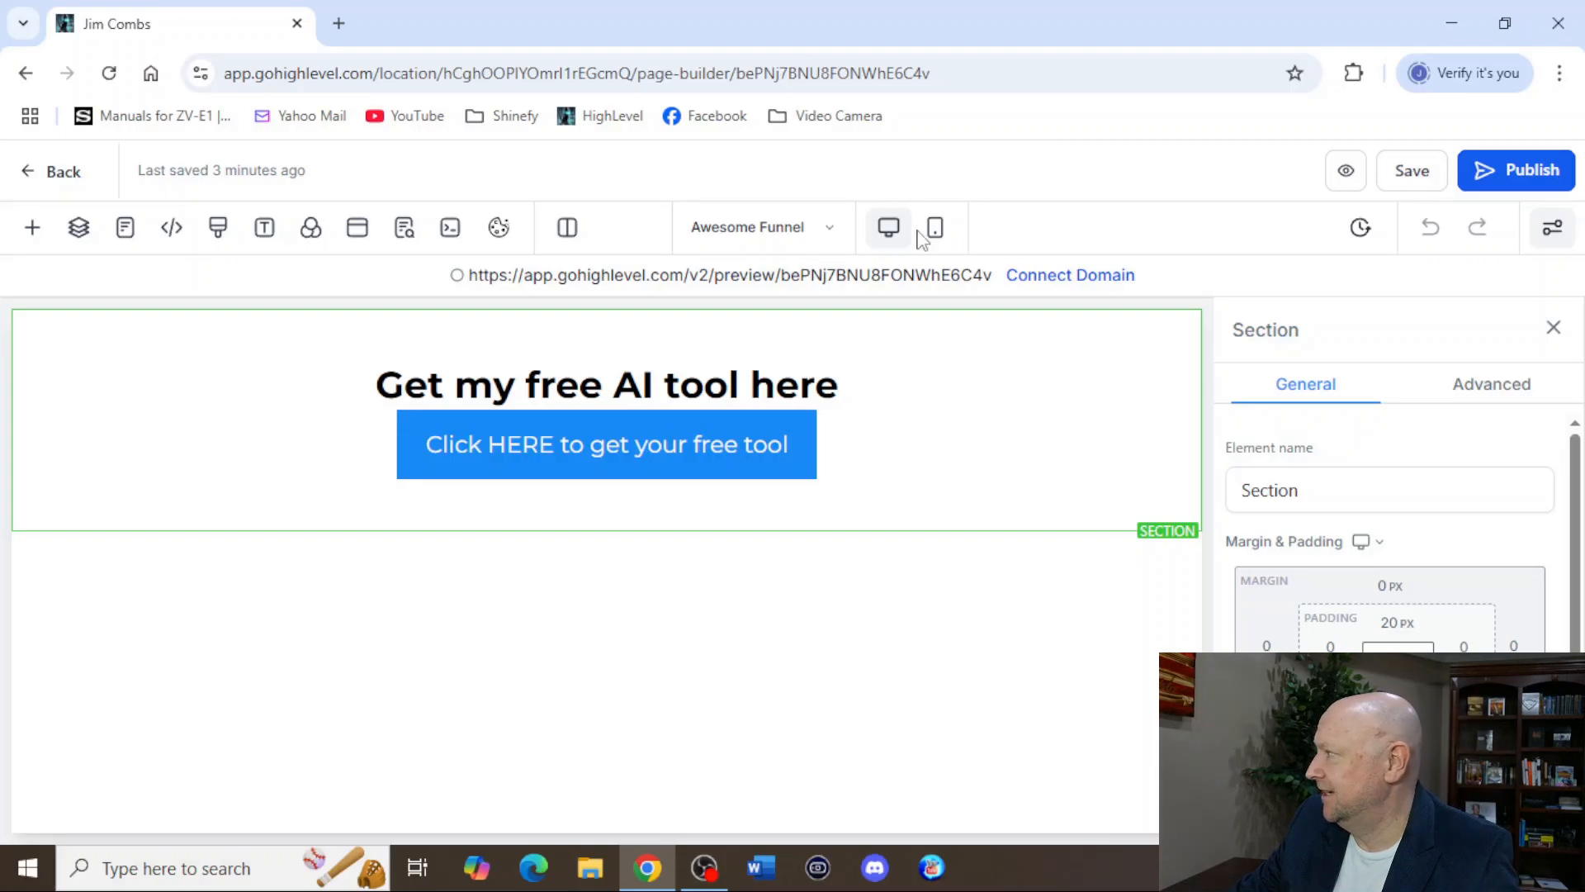
pyautogui.click(619, 277)
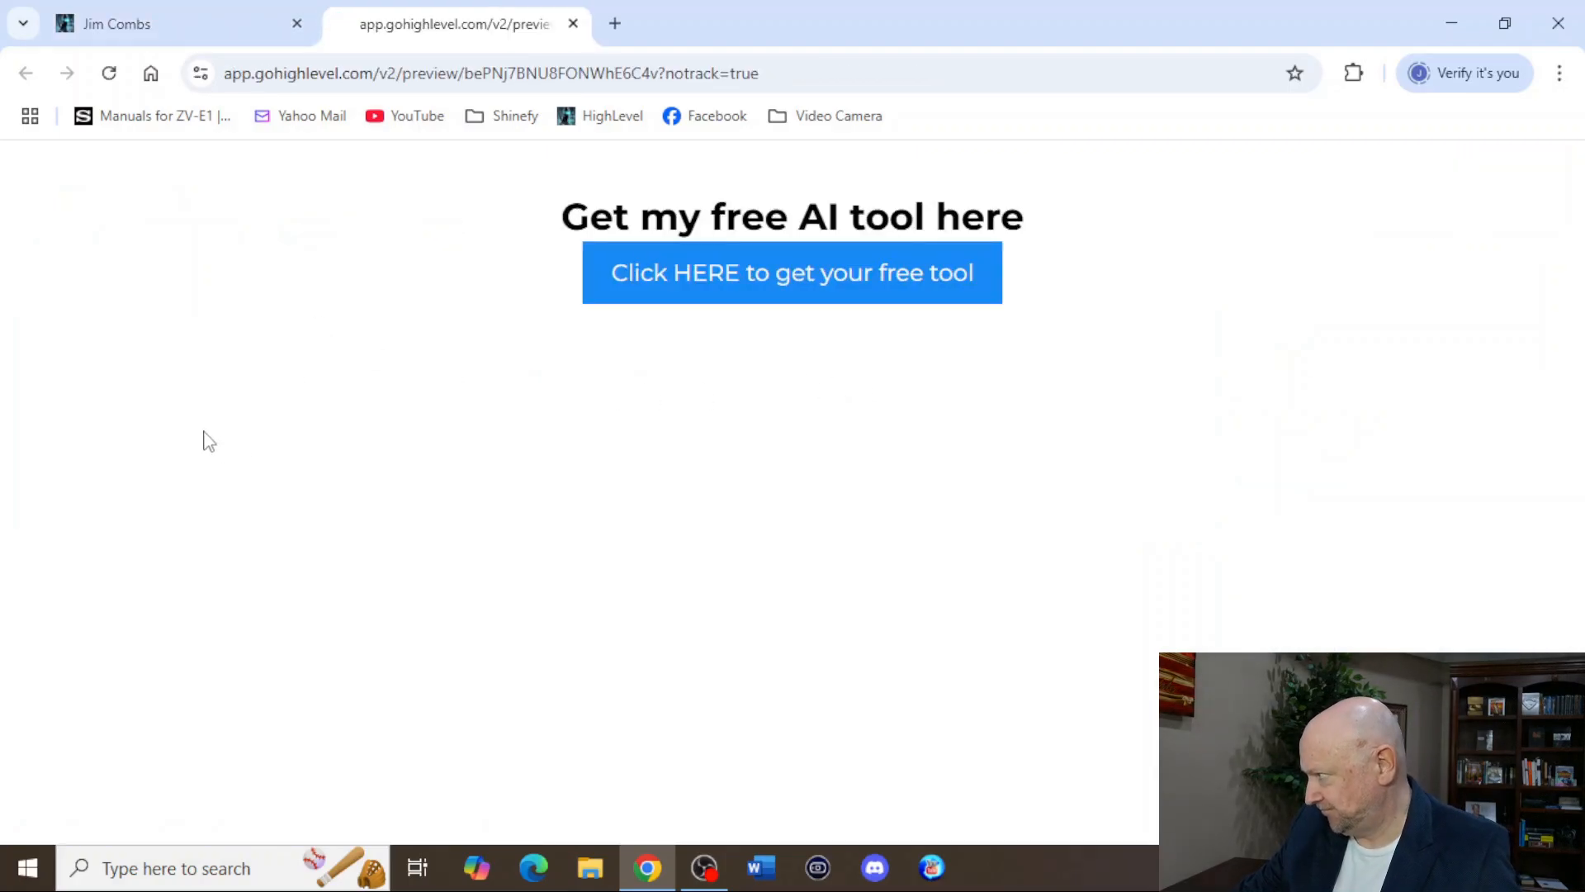
pyautogui.click(697, 275)
pyautogui.click(526, 497)
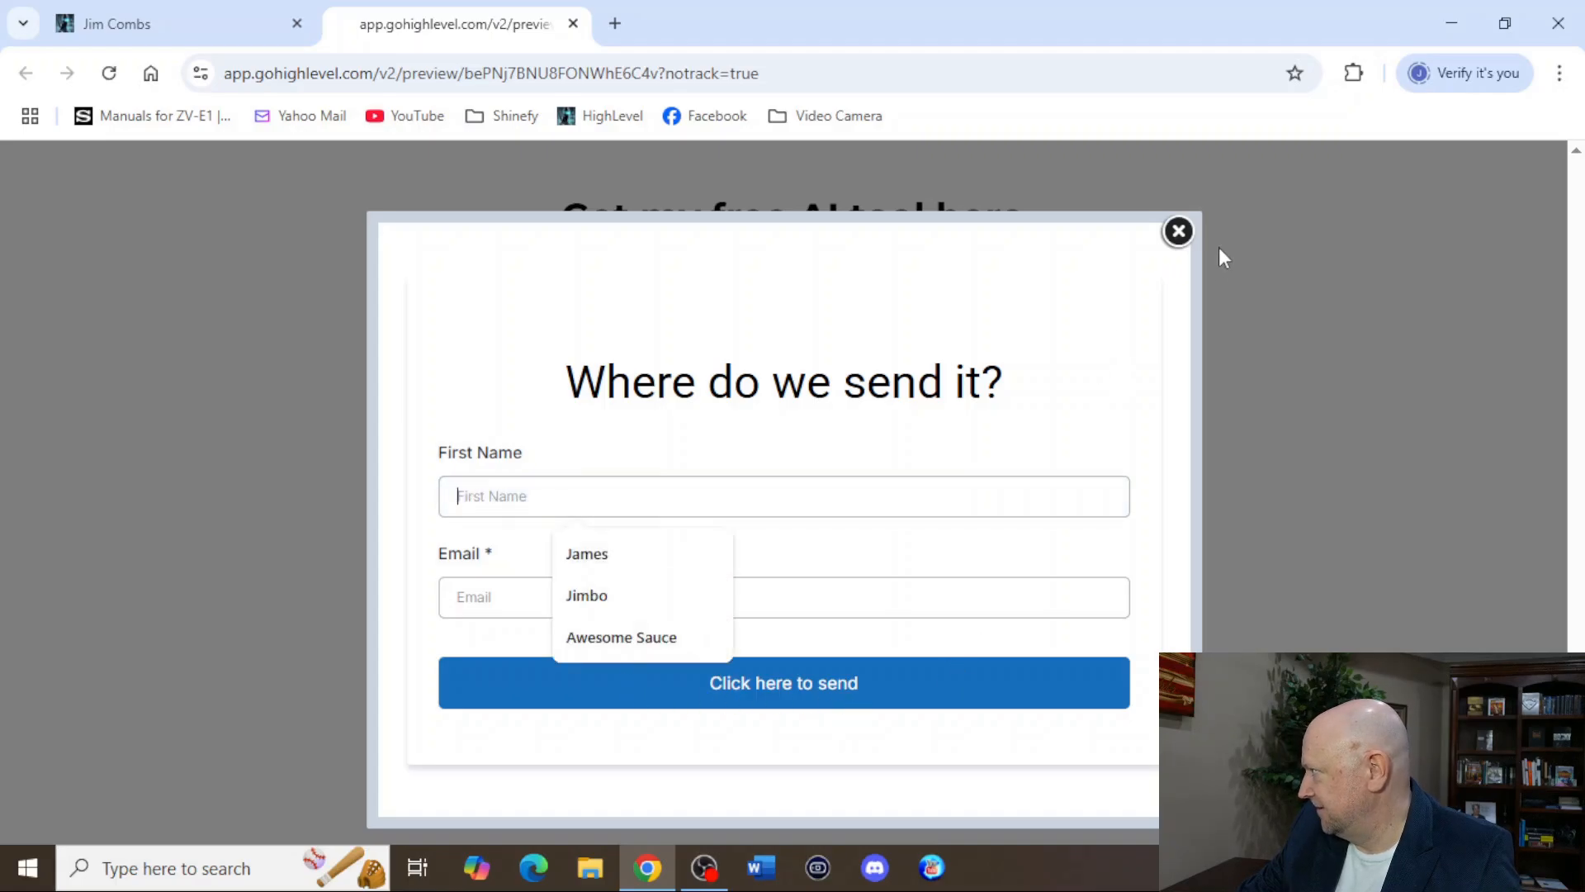
pyautogui.click(1178, 231)
pyautogui.click(573, 23)
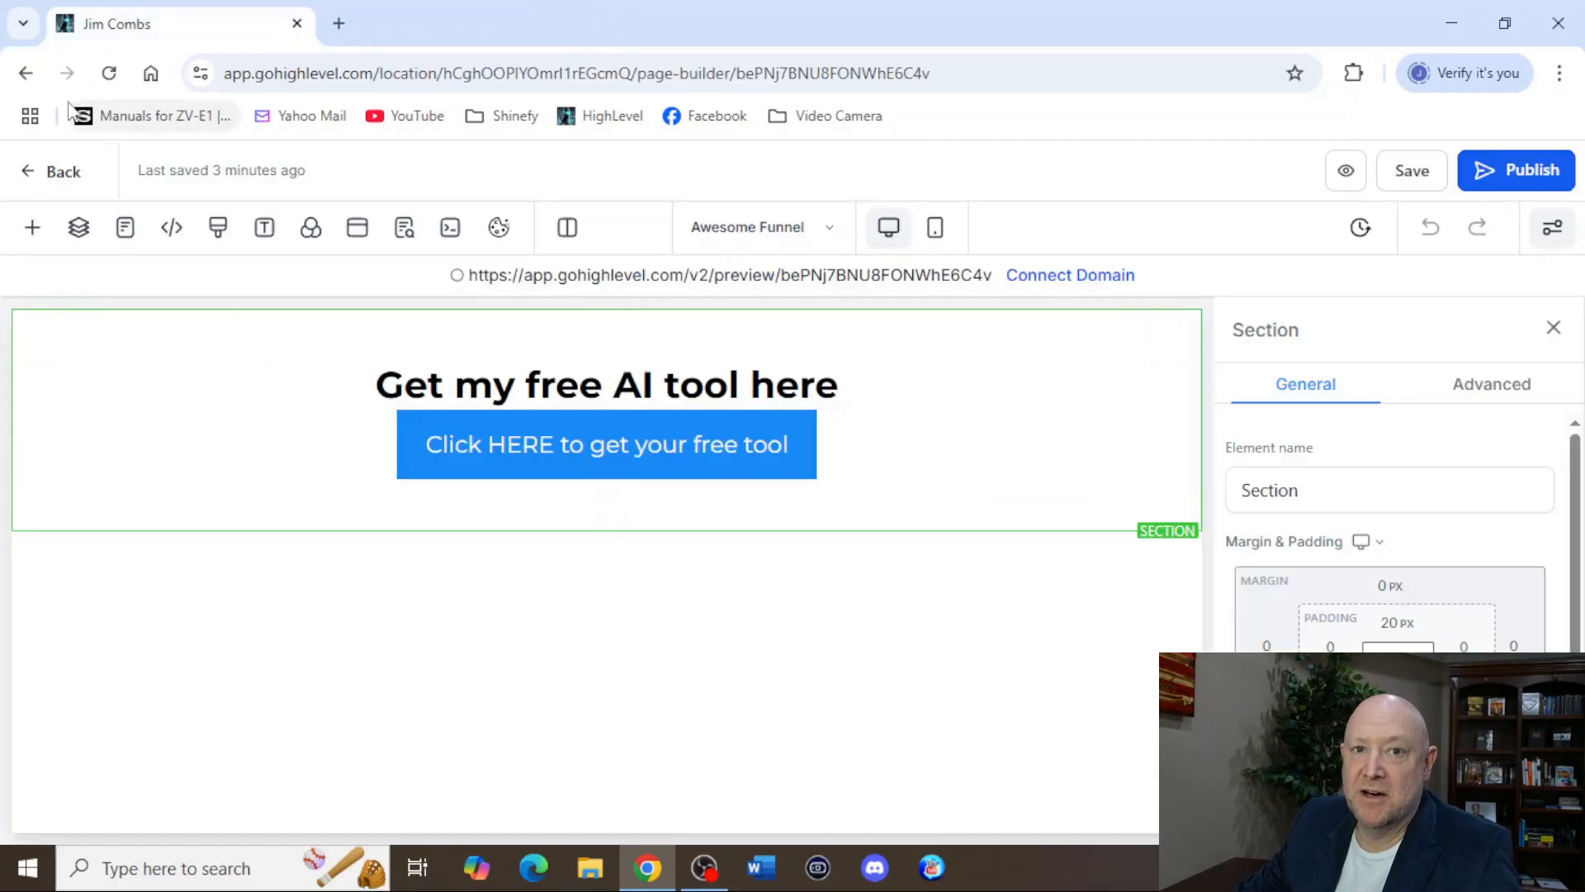
# Leave the page editor, check the contacts list for the submitted test lead, and return to the funnel overview.
pyautogui.click(26, 72)
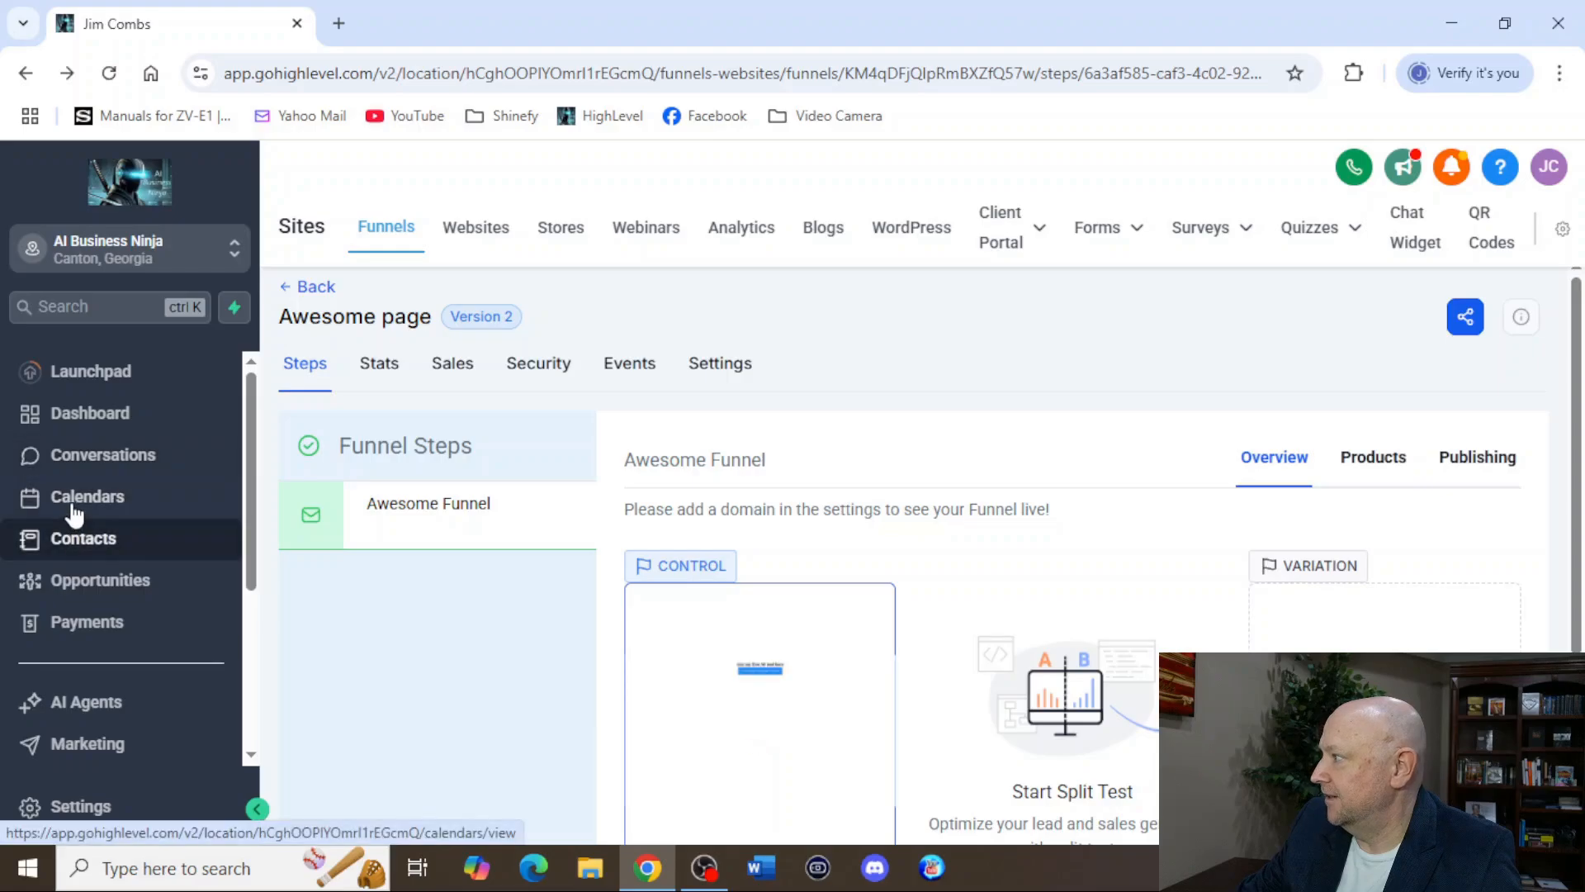
pyautogui.click(85, 545)
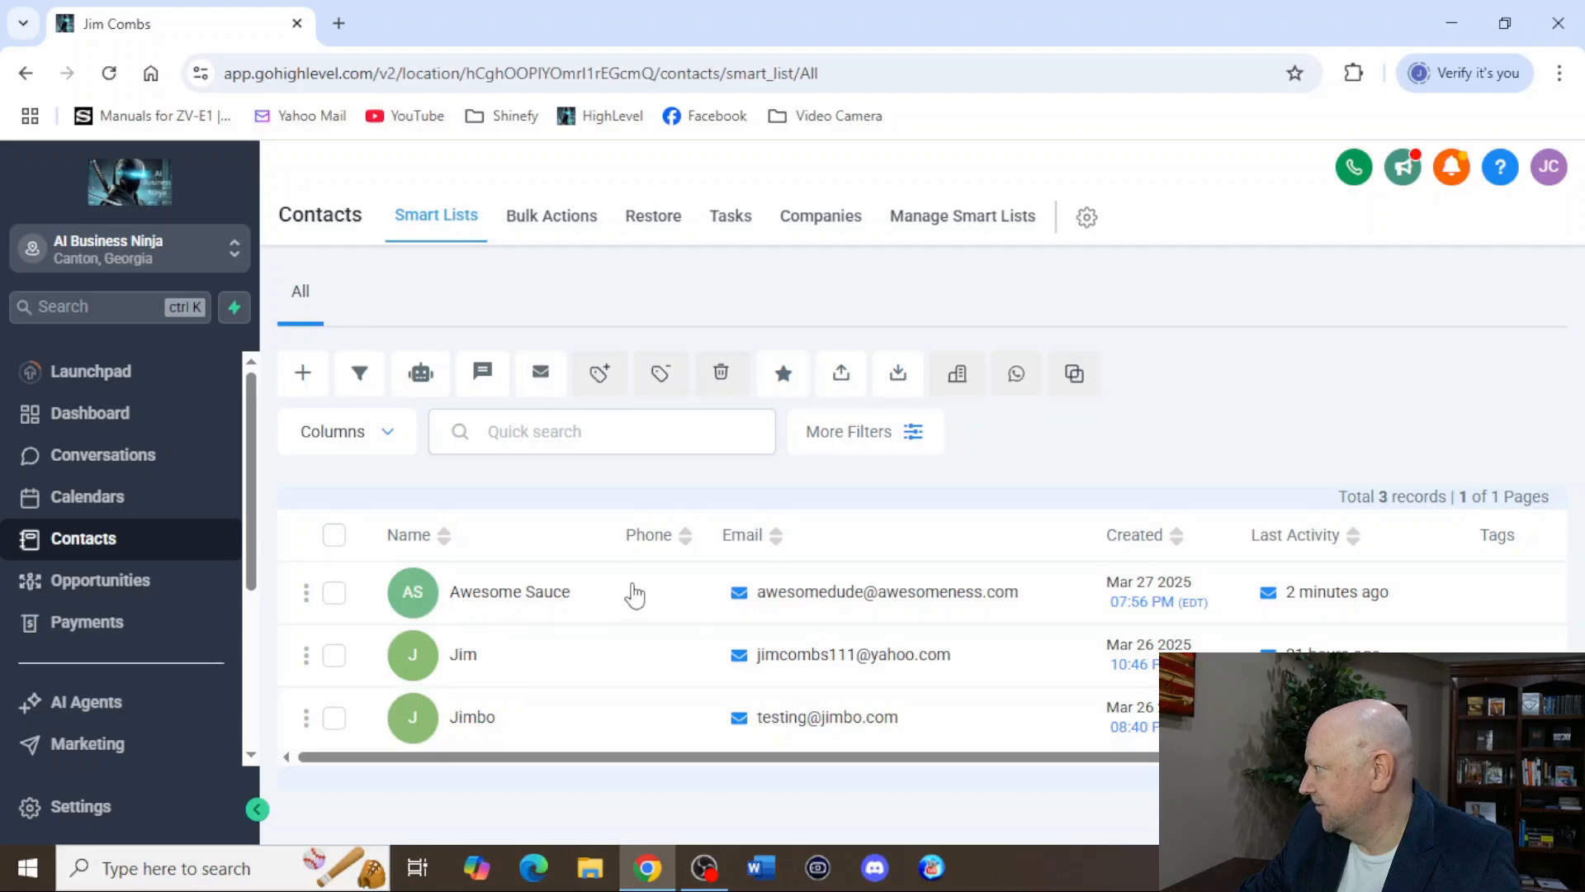
pyautogui.click(25, 75)
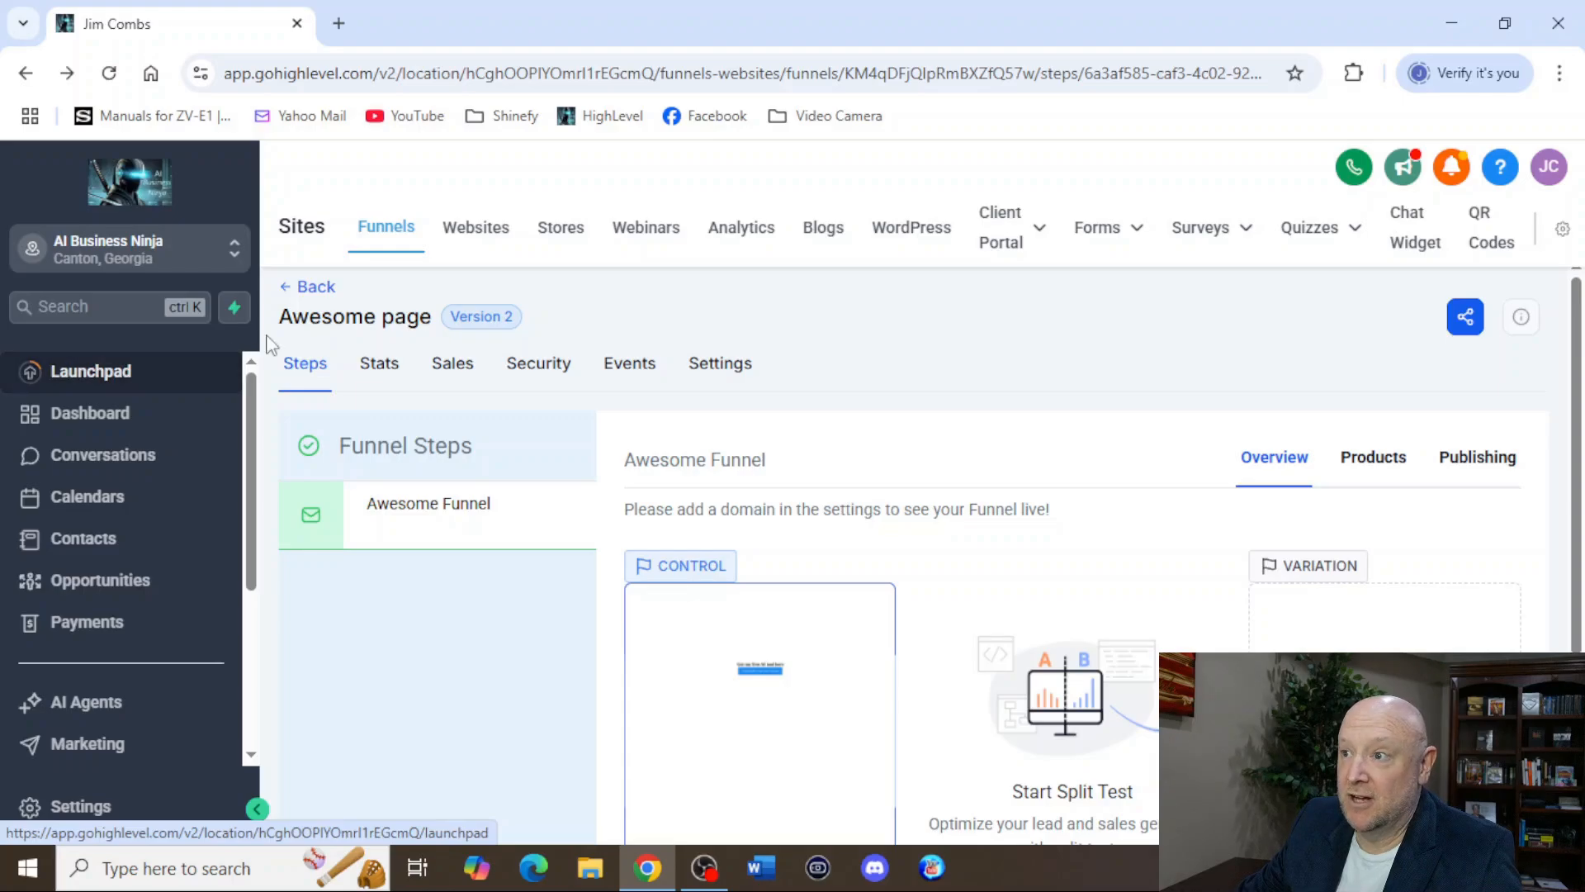
pyautogui.scroll(-3, 180, 652)
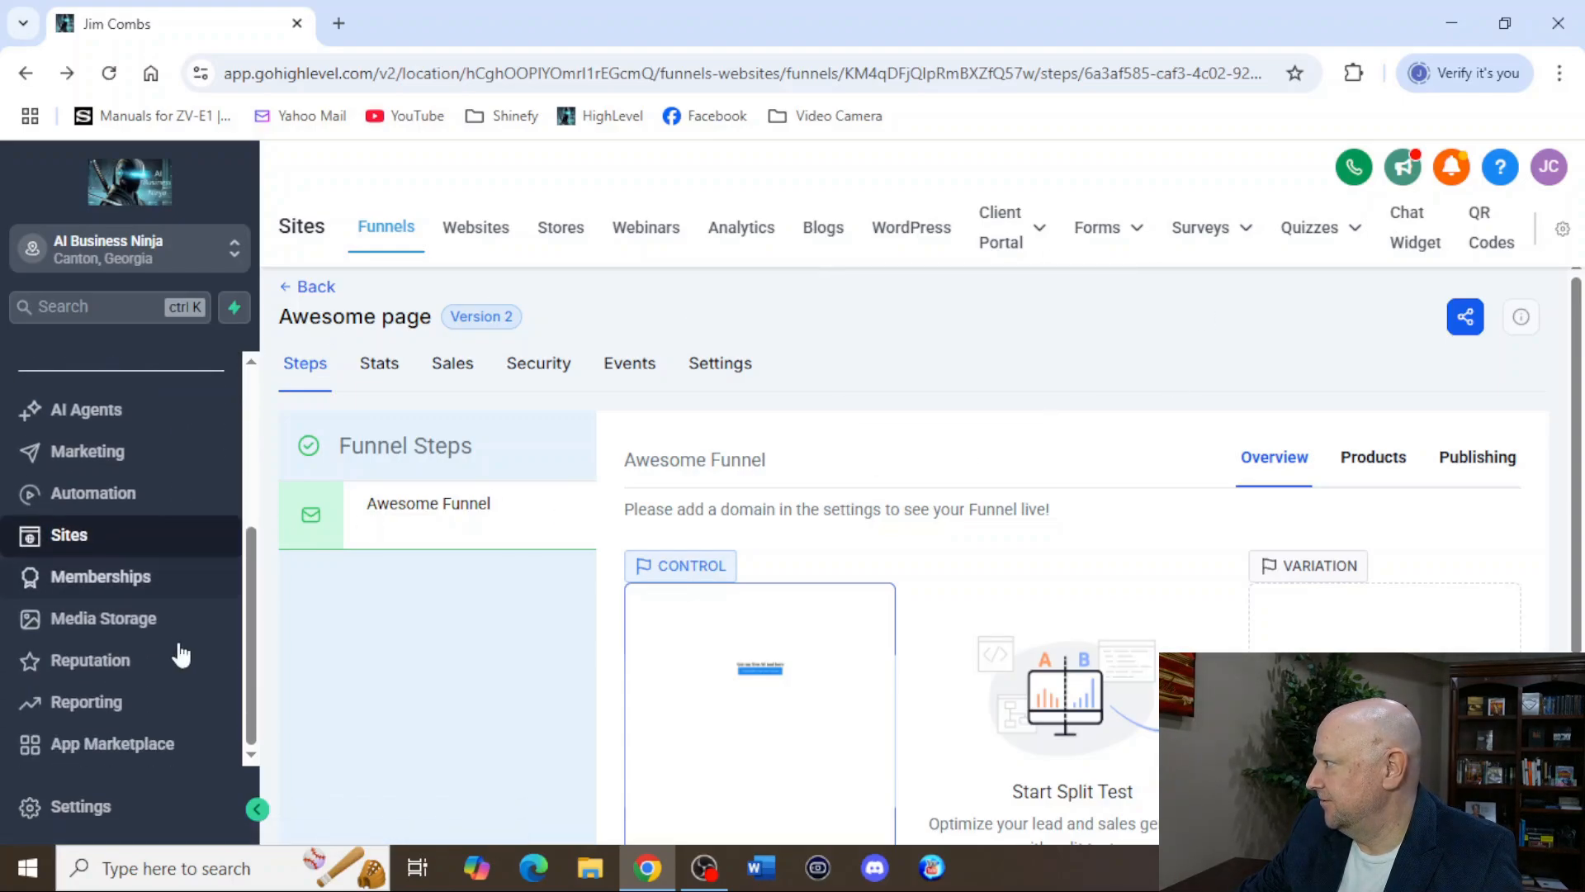
pyautogui.scroll(3, 182, 655)
pyautogui.scroll(-1, 182, 651)
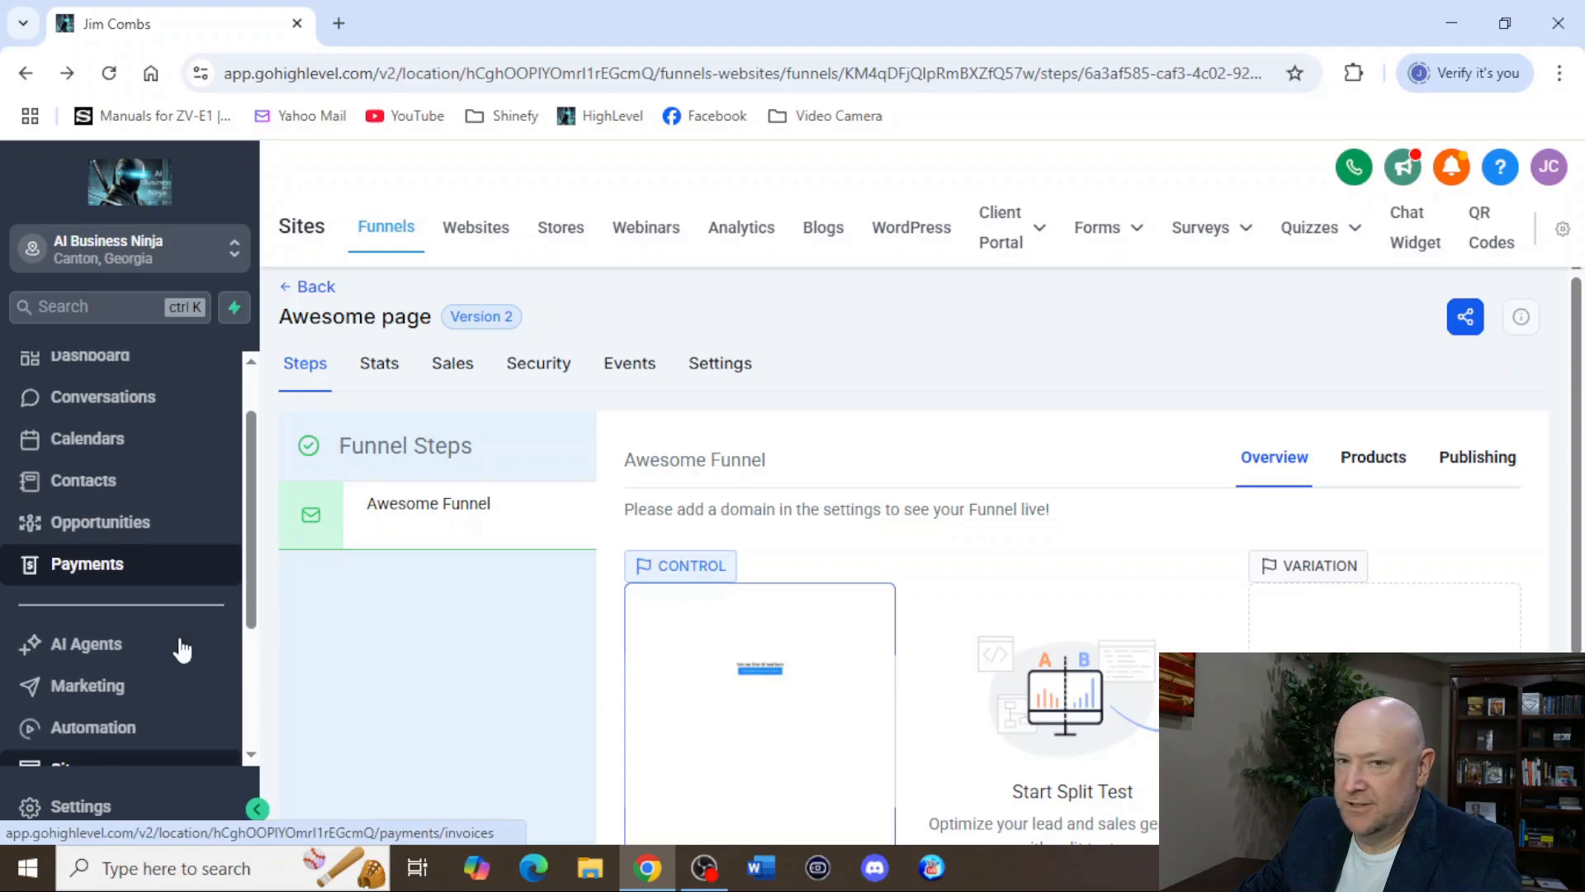
pyautogui.scroll(-2, 182, 650)
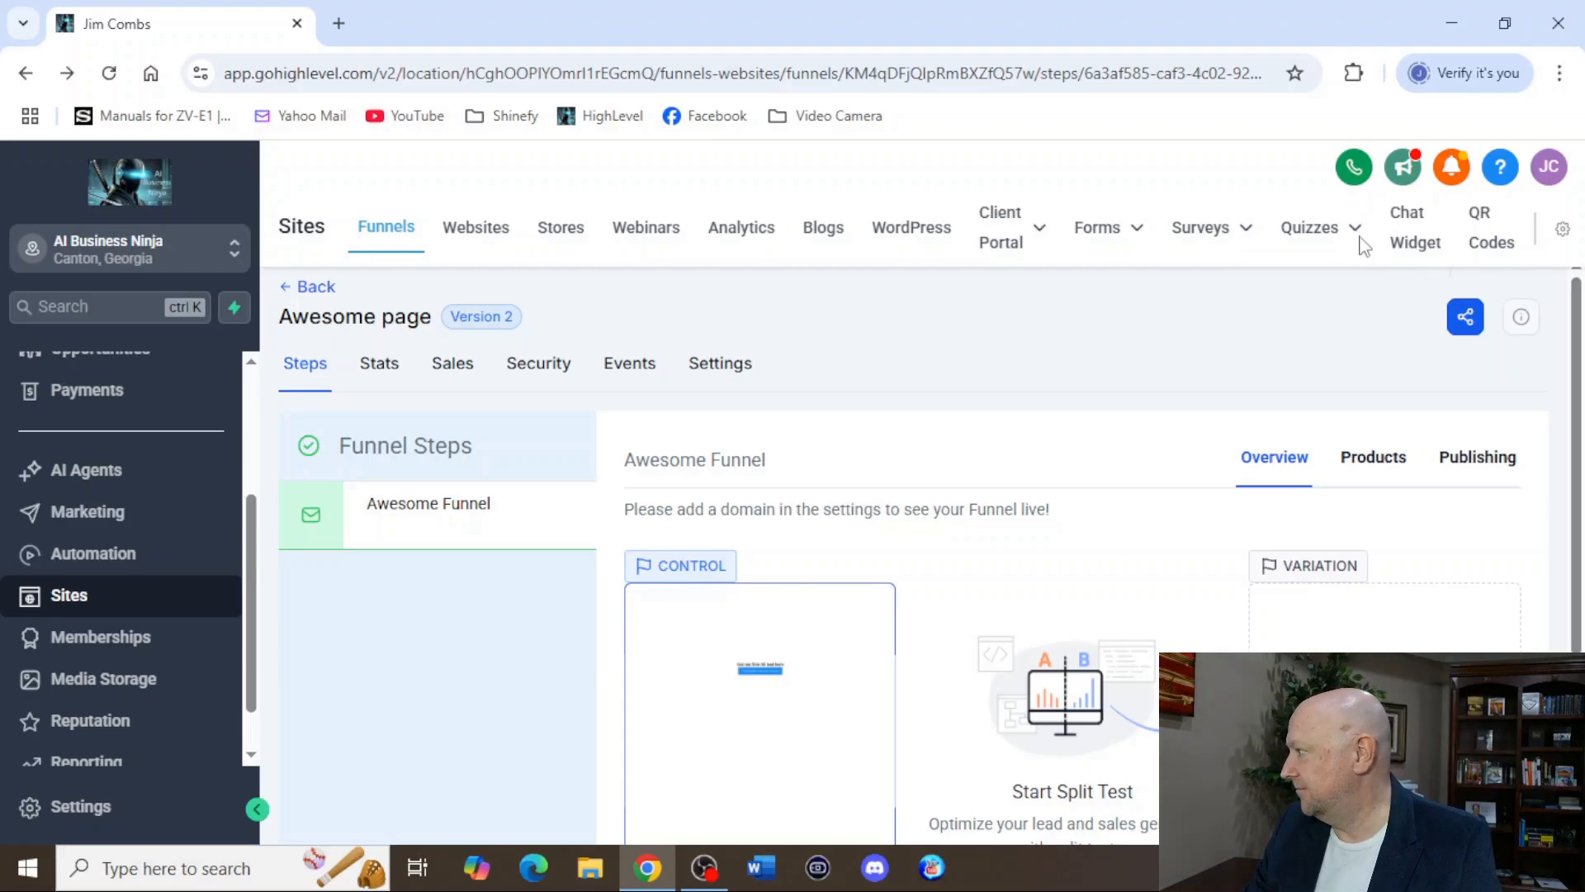
# Go to the Automation workflows and create a new workflow from scratch.
pyautogui.scroll(-1, 116, 660)
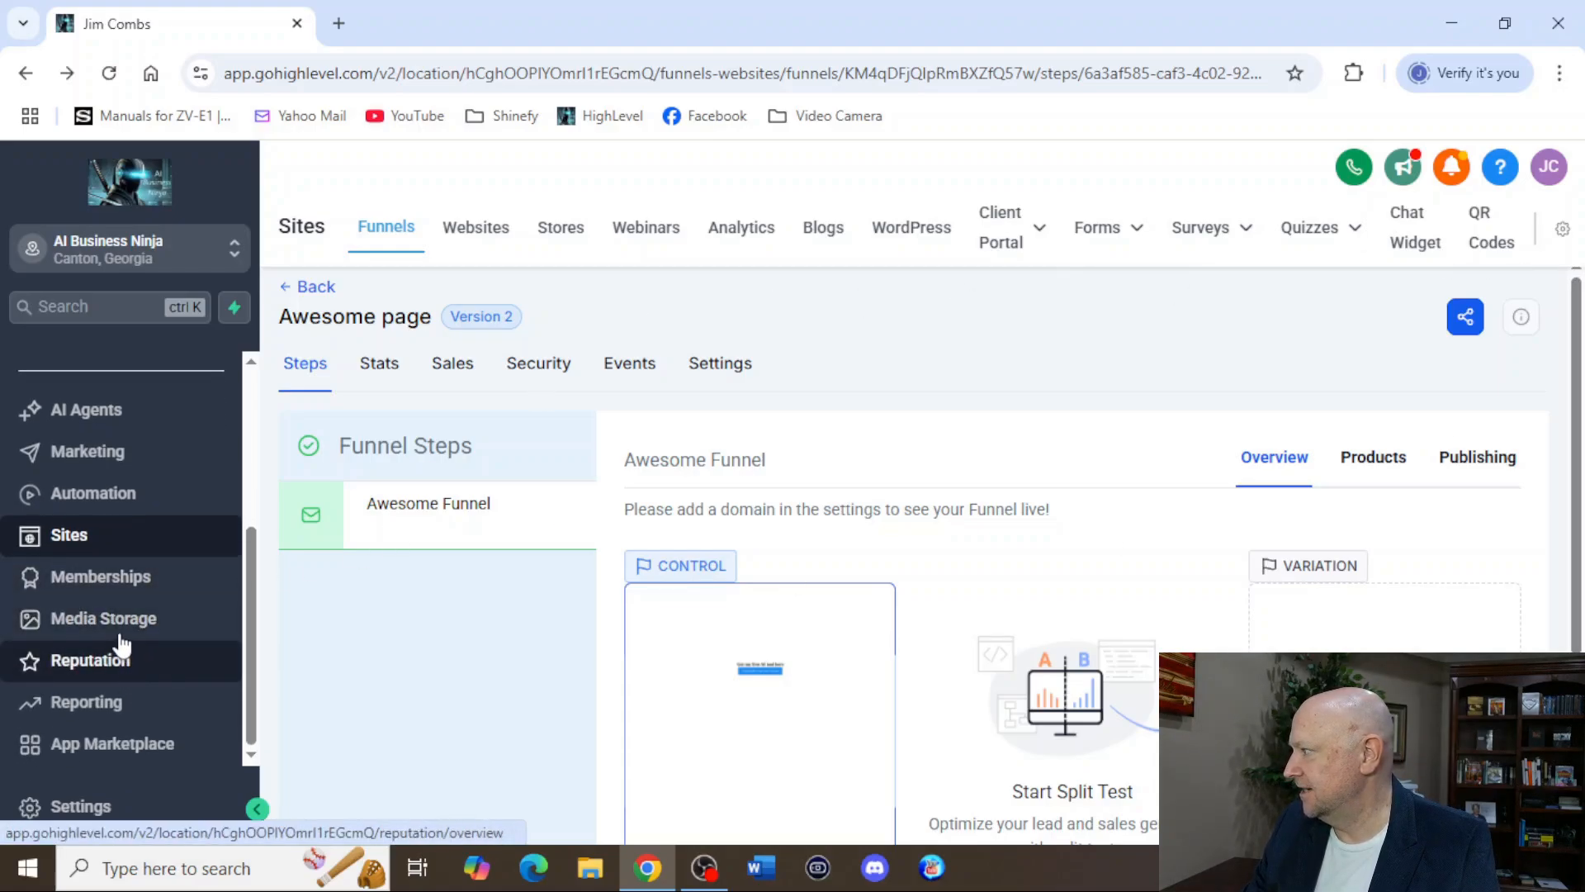
pyautogui.scroll(4, 124, 627)
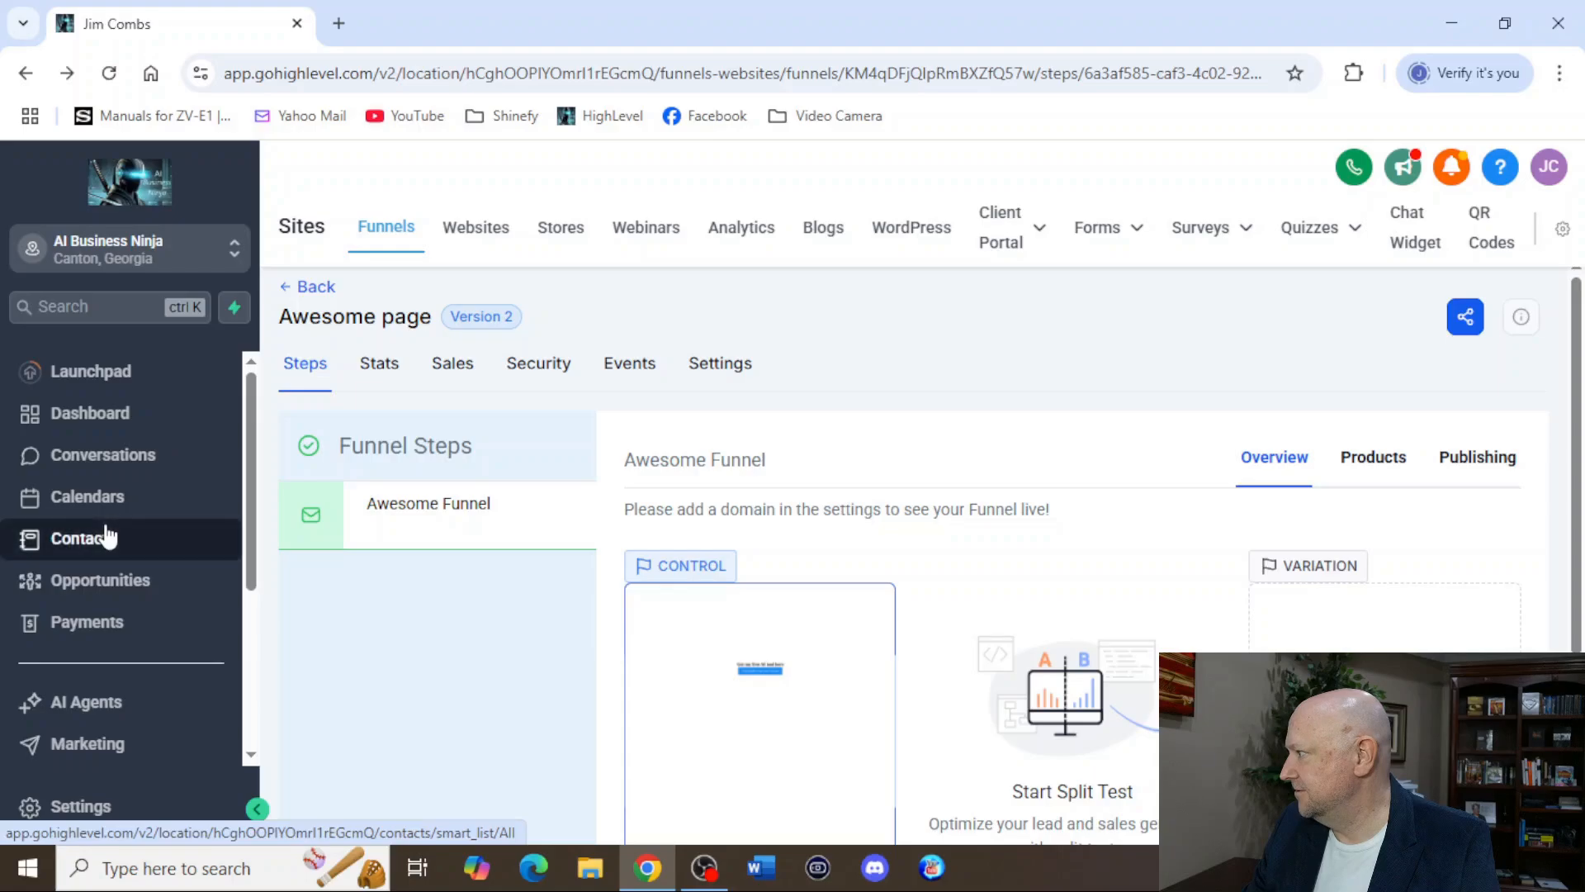
pyautogui.scroll(-3, 106, 537)
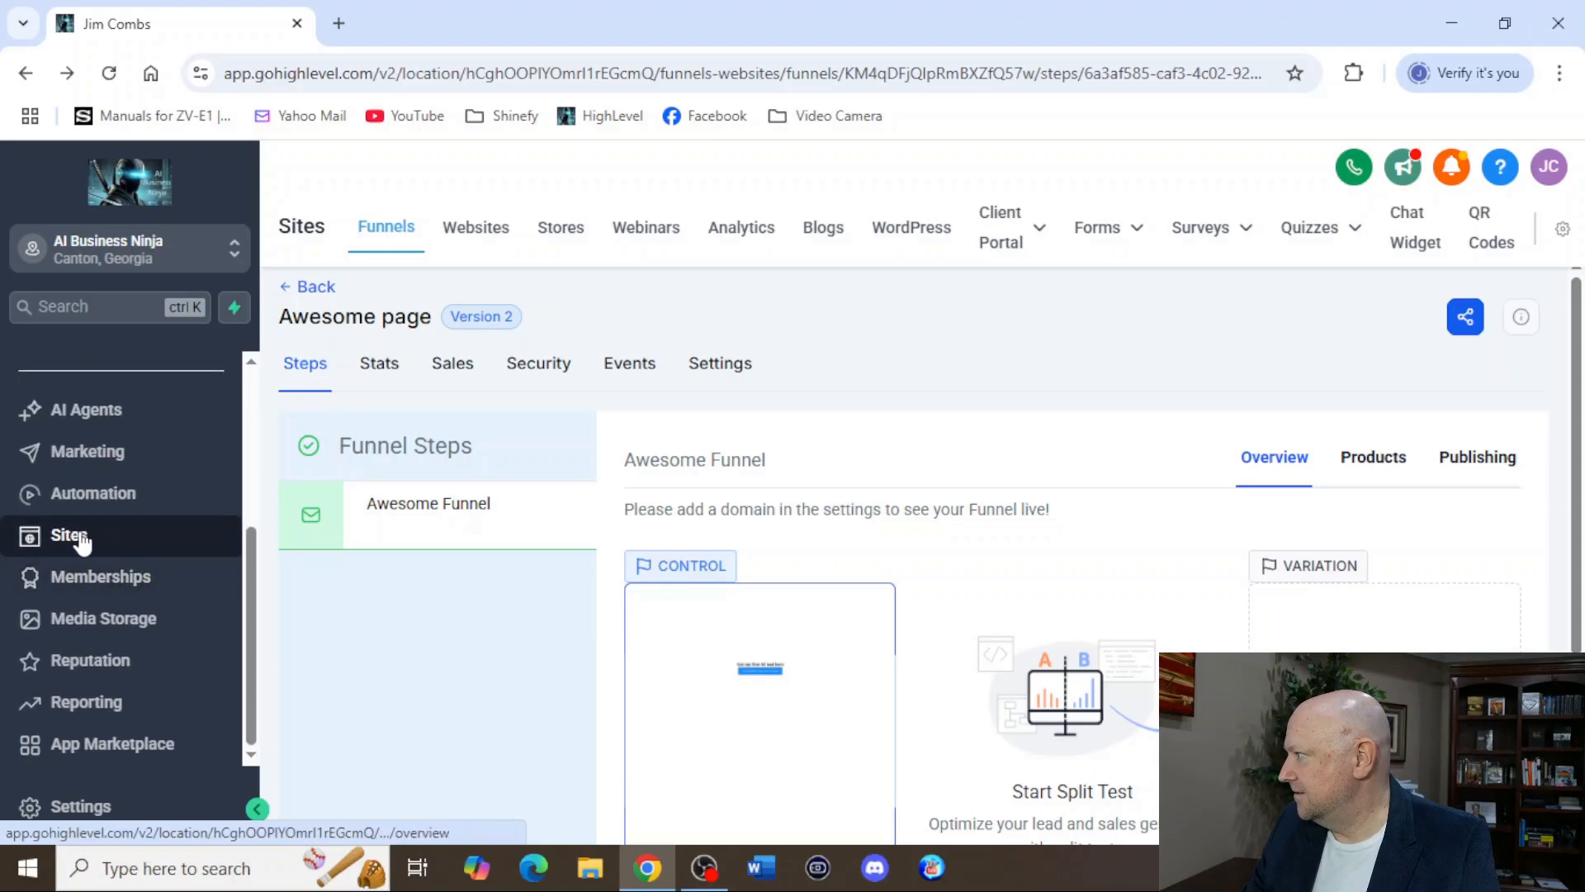
pyautogui.click(118, 498)
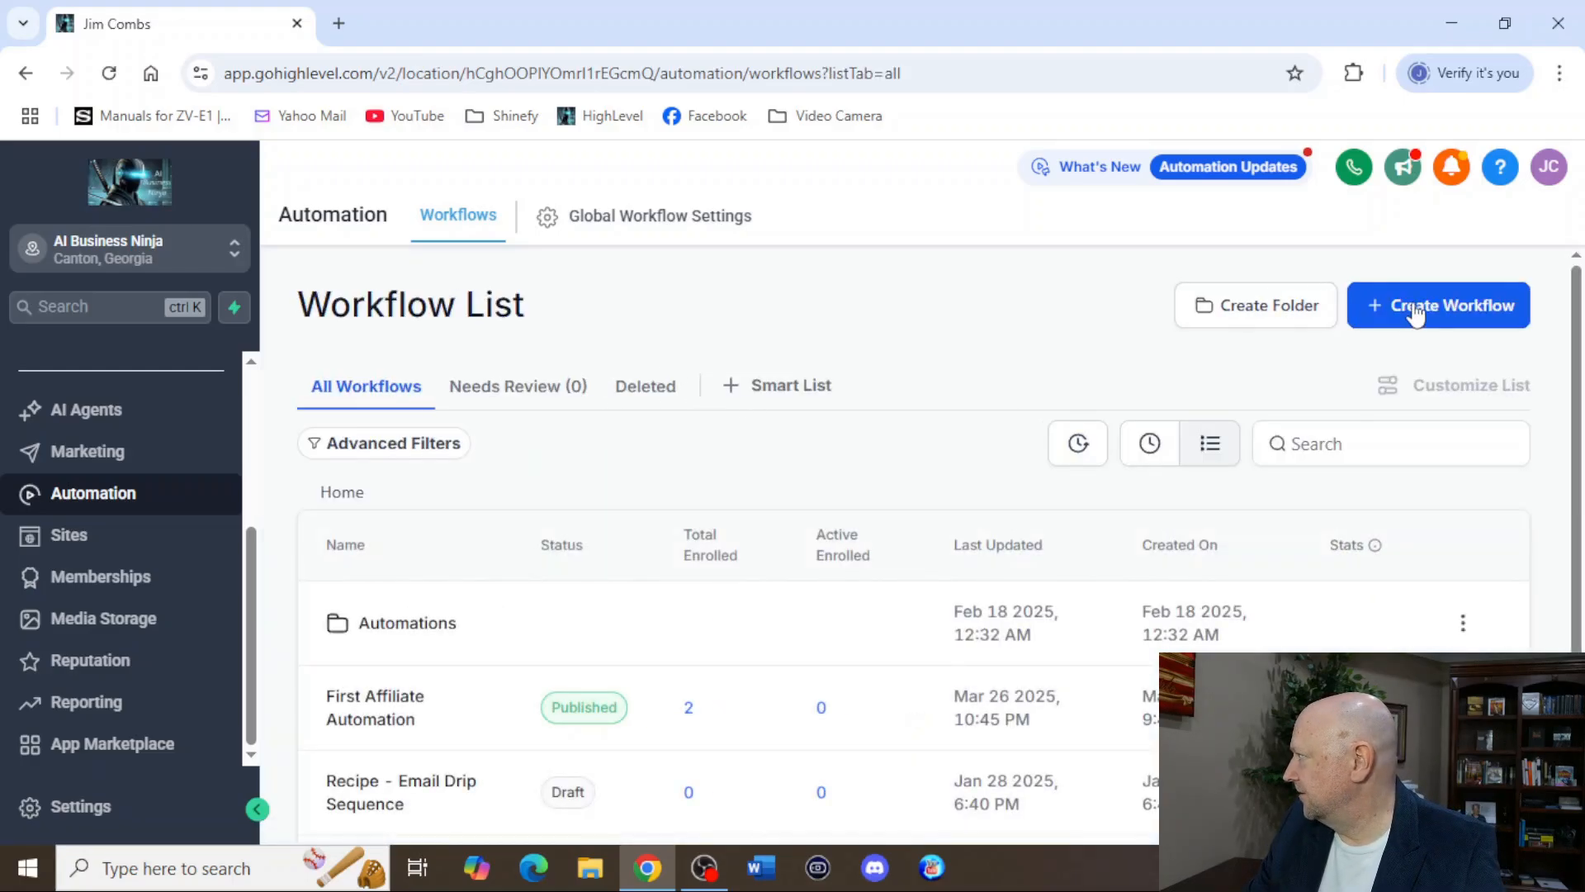
pyautogui.click(1415, 312)
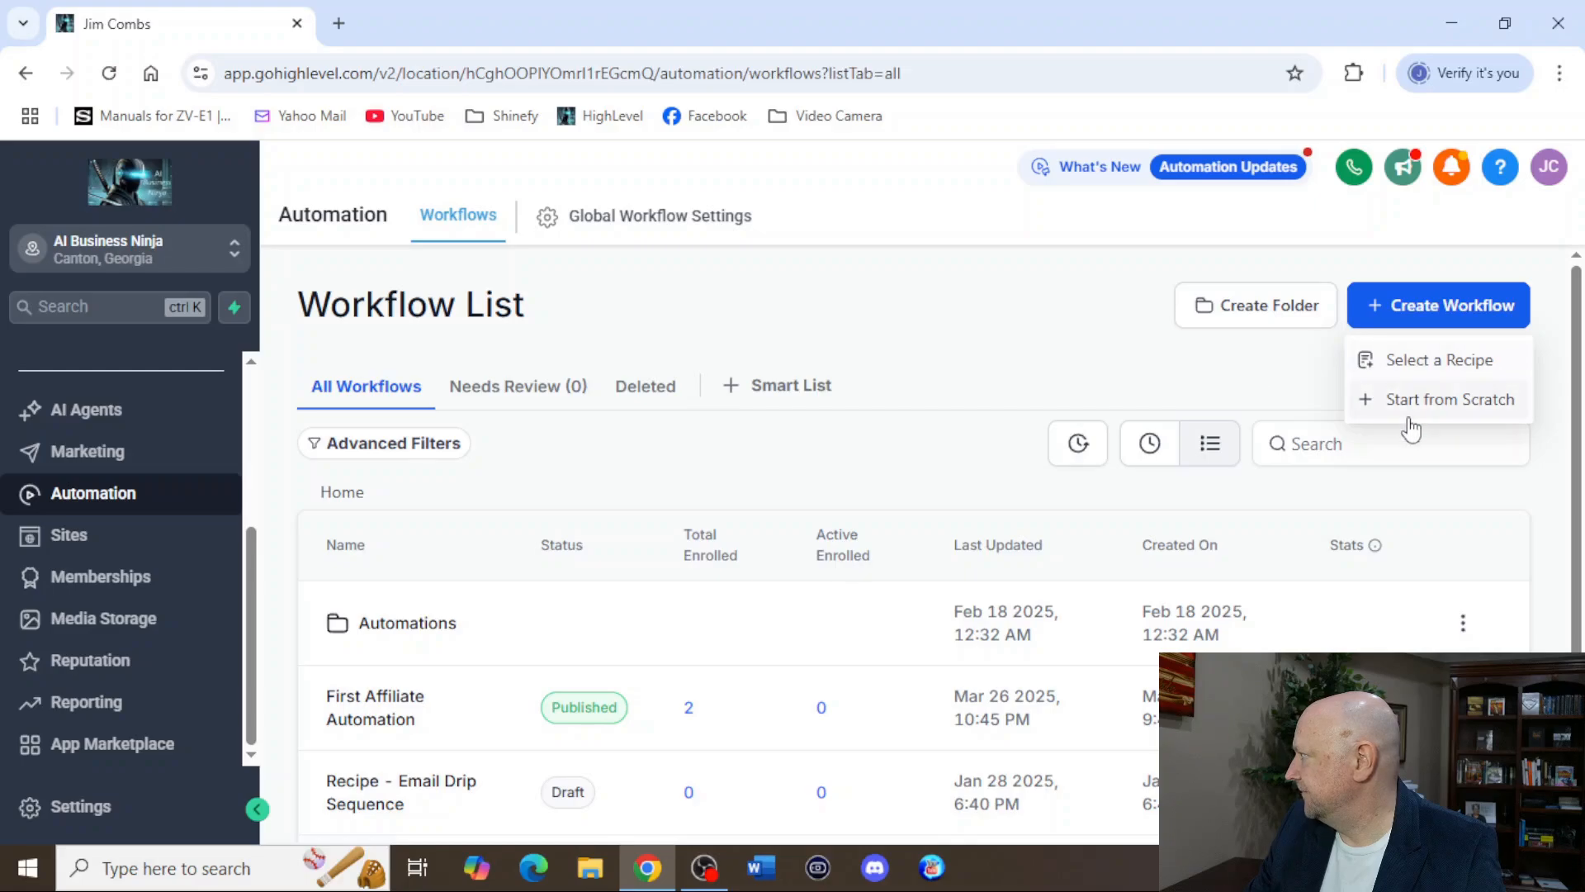
pyautogui.click(1432, 404)
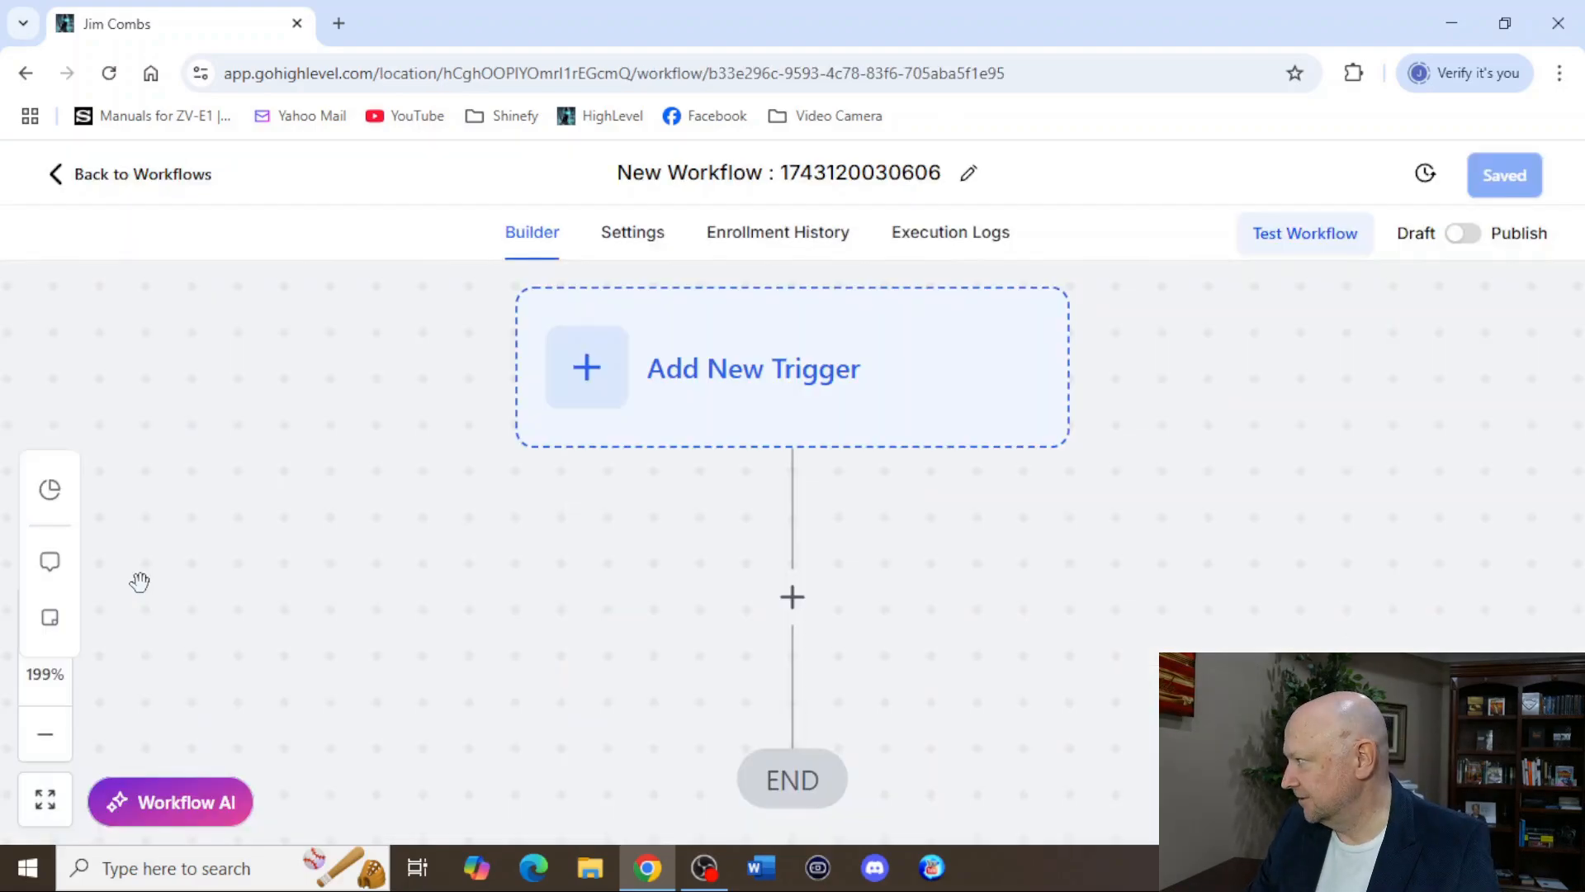
# Rename the new workflow as "Awesome Email Automation".
pyautogui.click(834, 175)
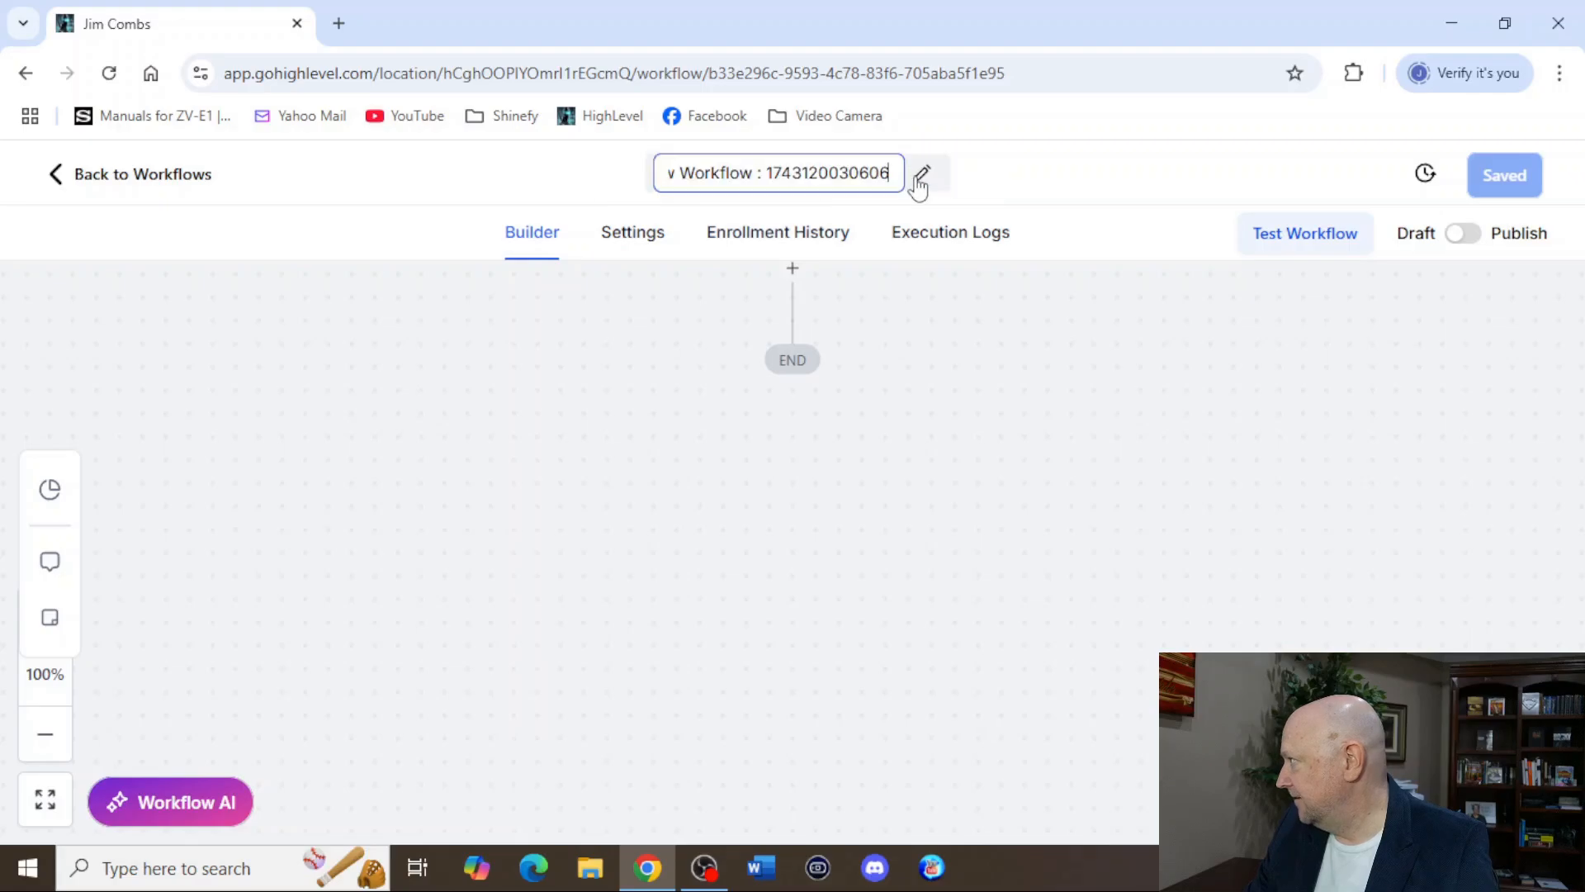
pyautogui.hotkey('ctrl', 'a')
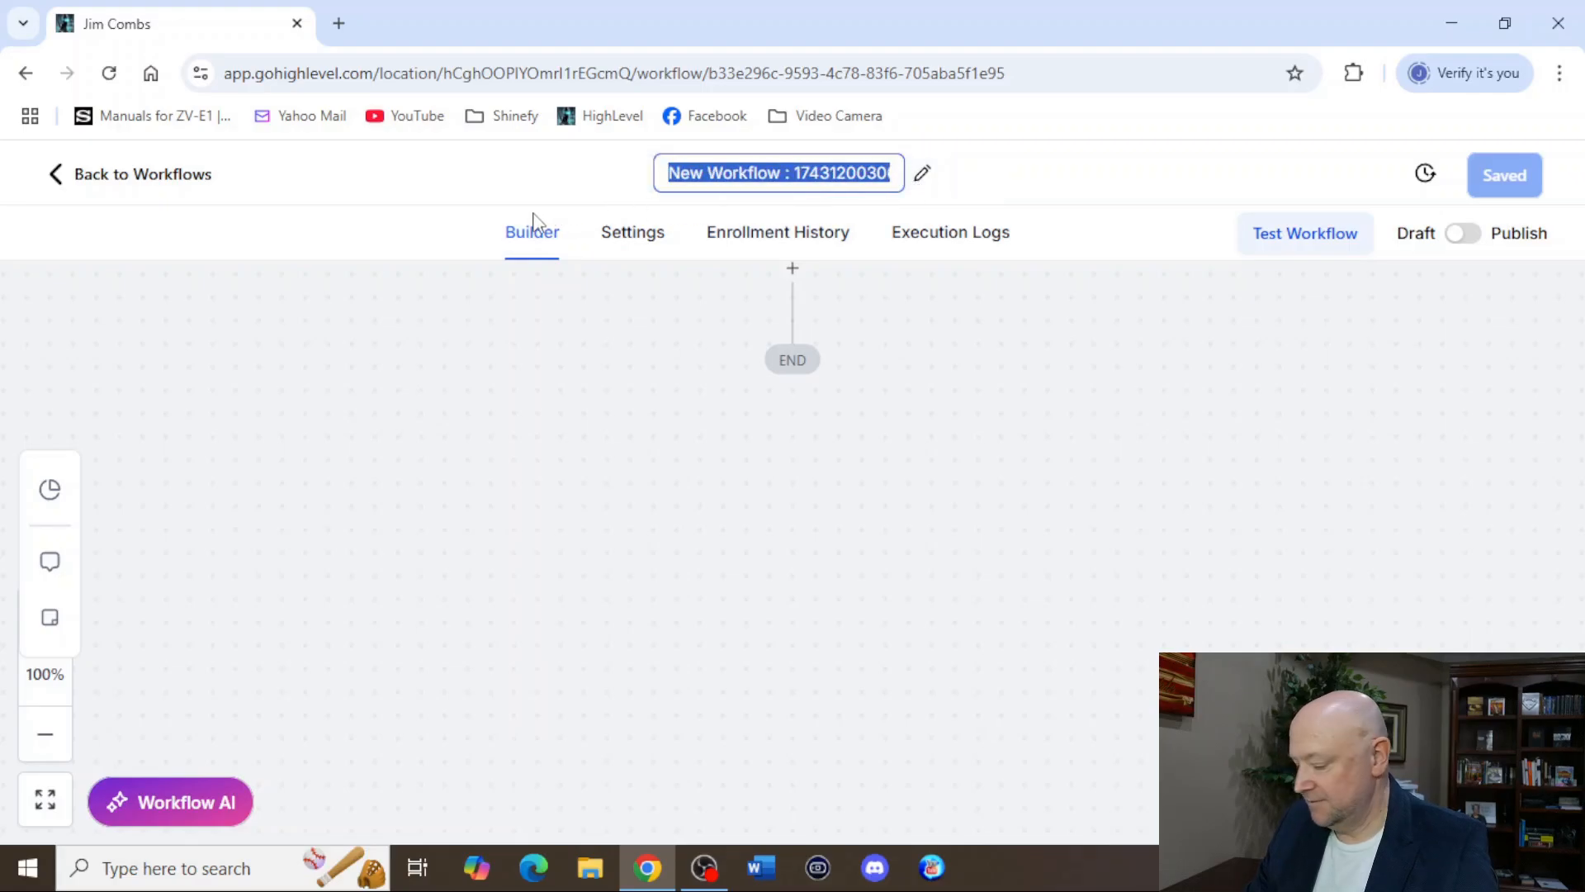
pyautogui.write('Awesome ')
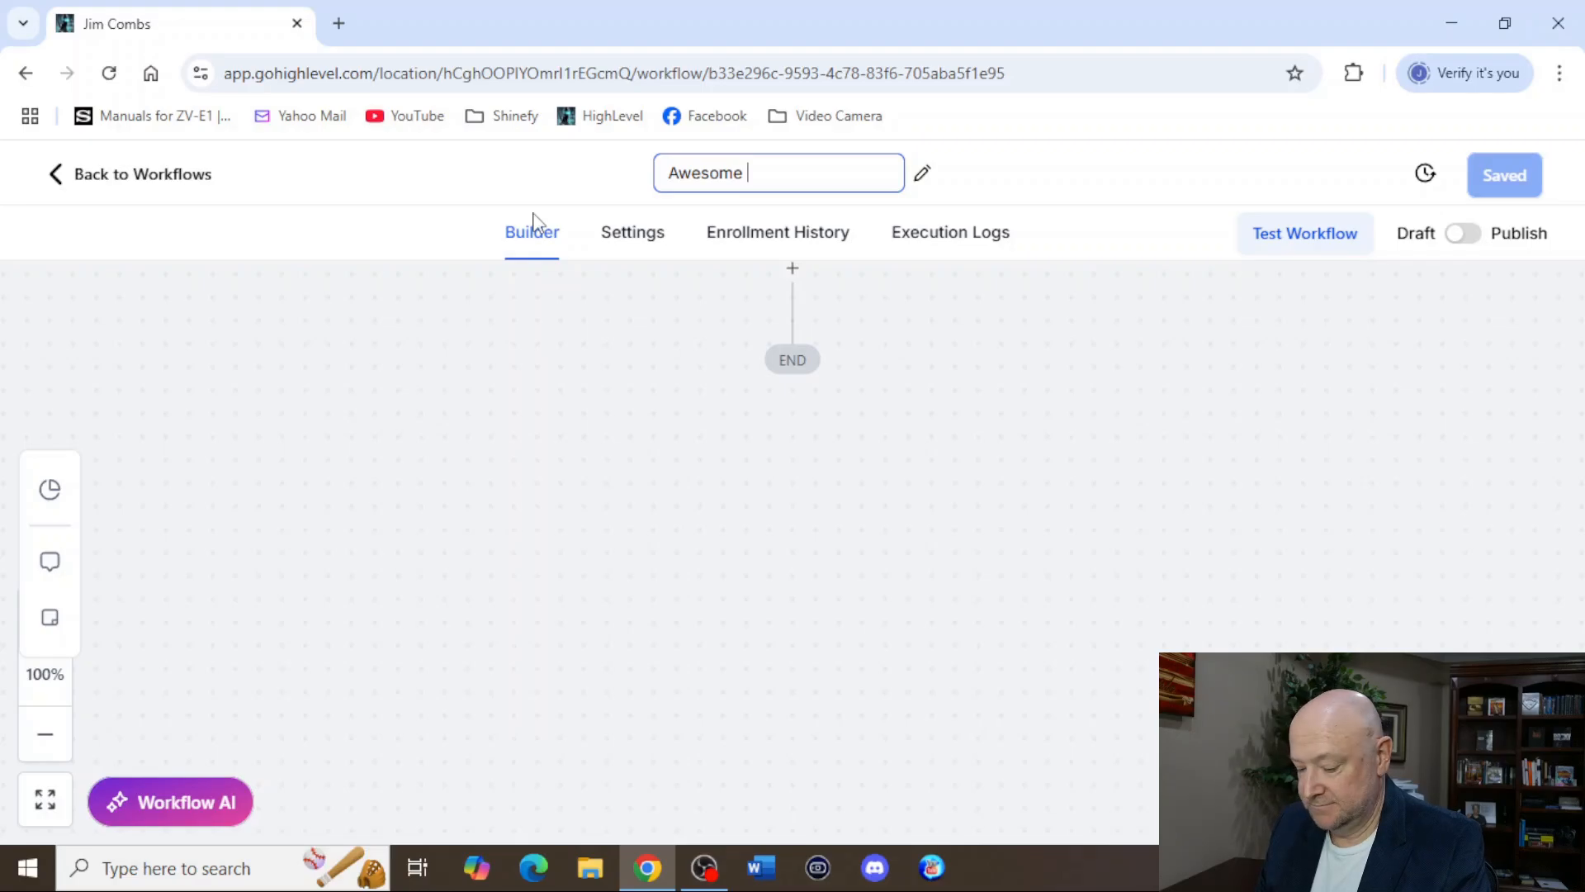
pyautogui.write('Email')
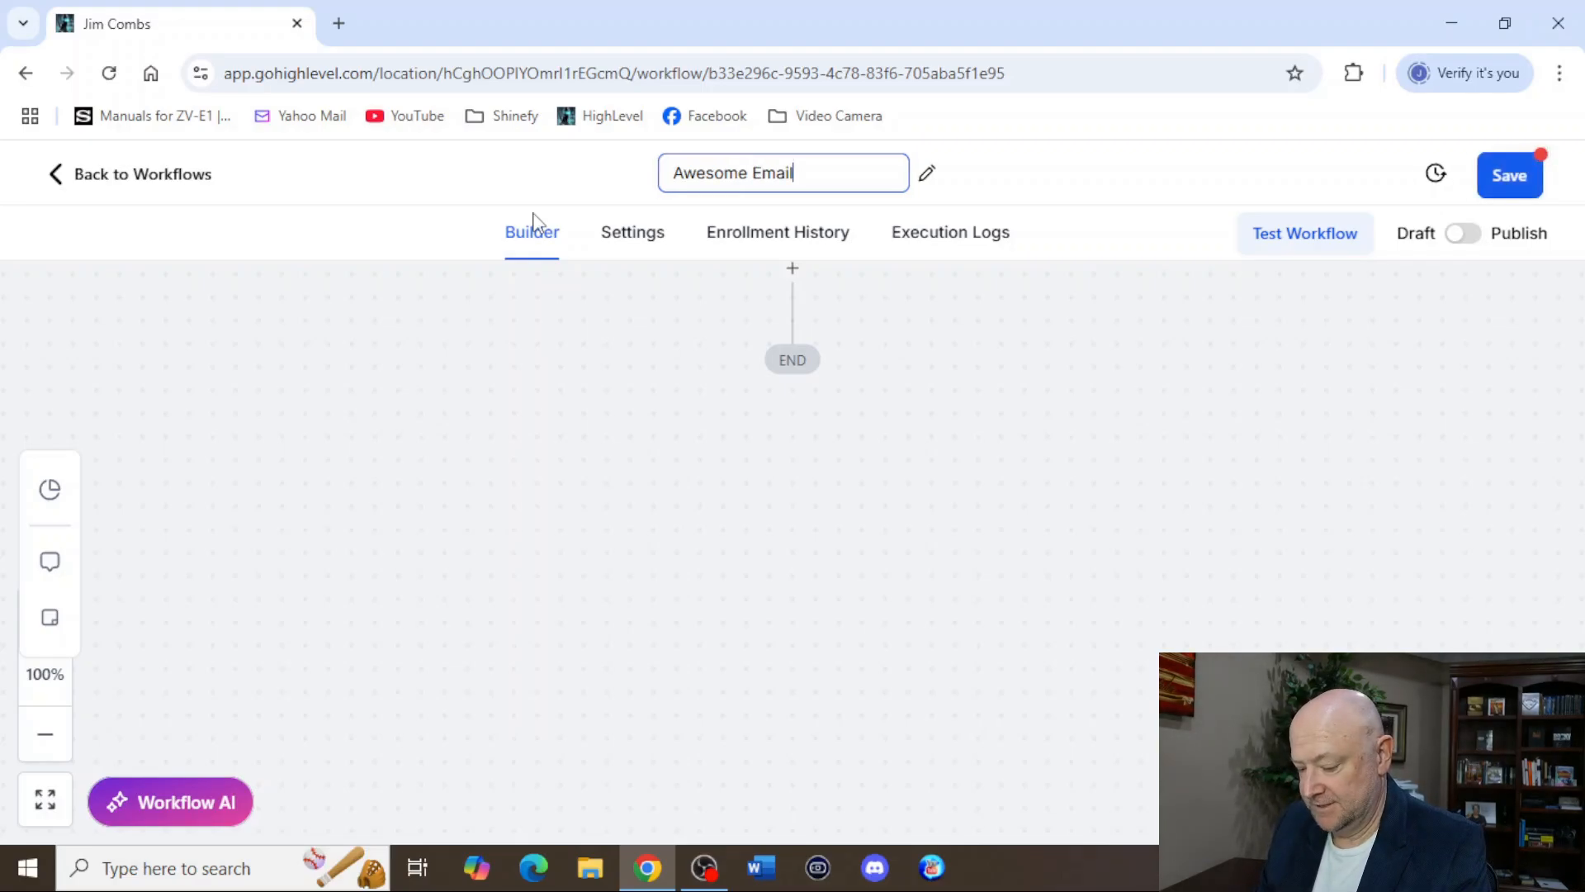
pyautogui.write(' Autom')
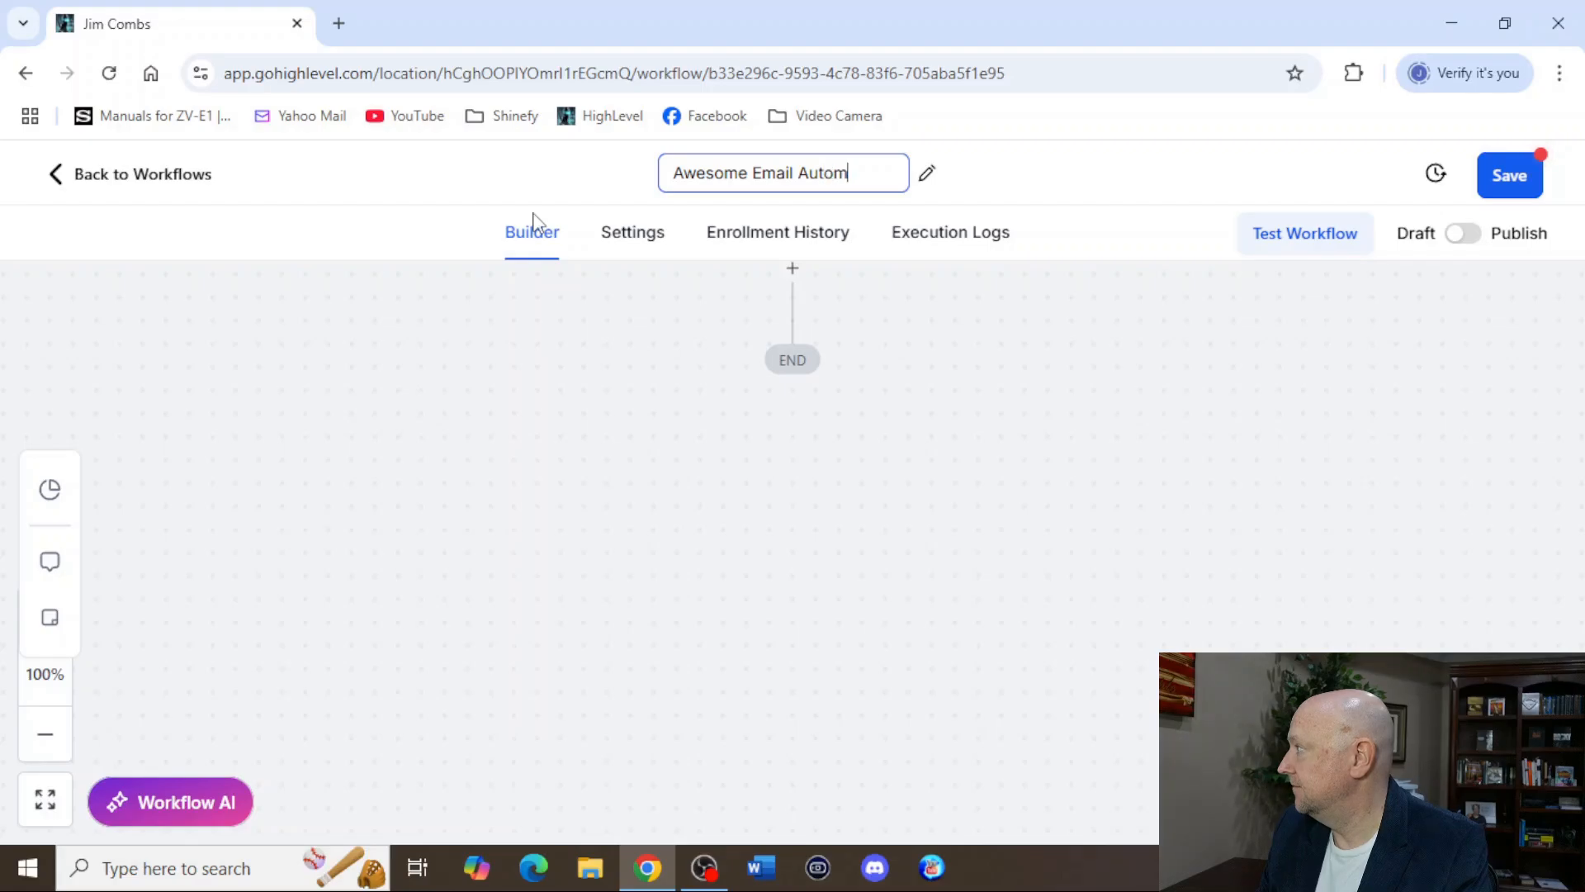
pyautogui.write('ation')
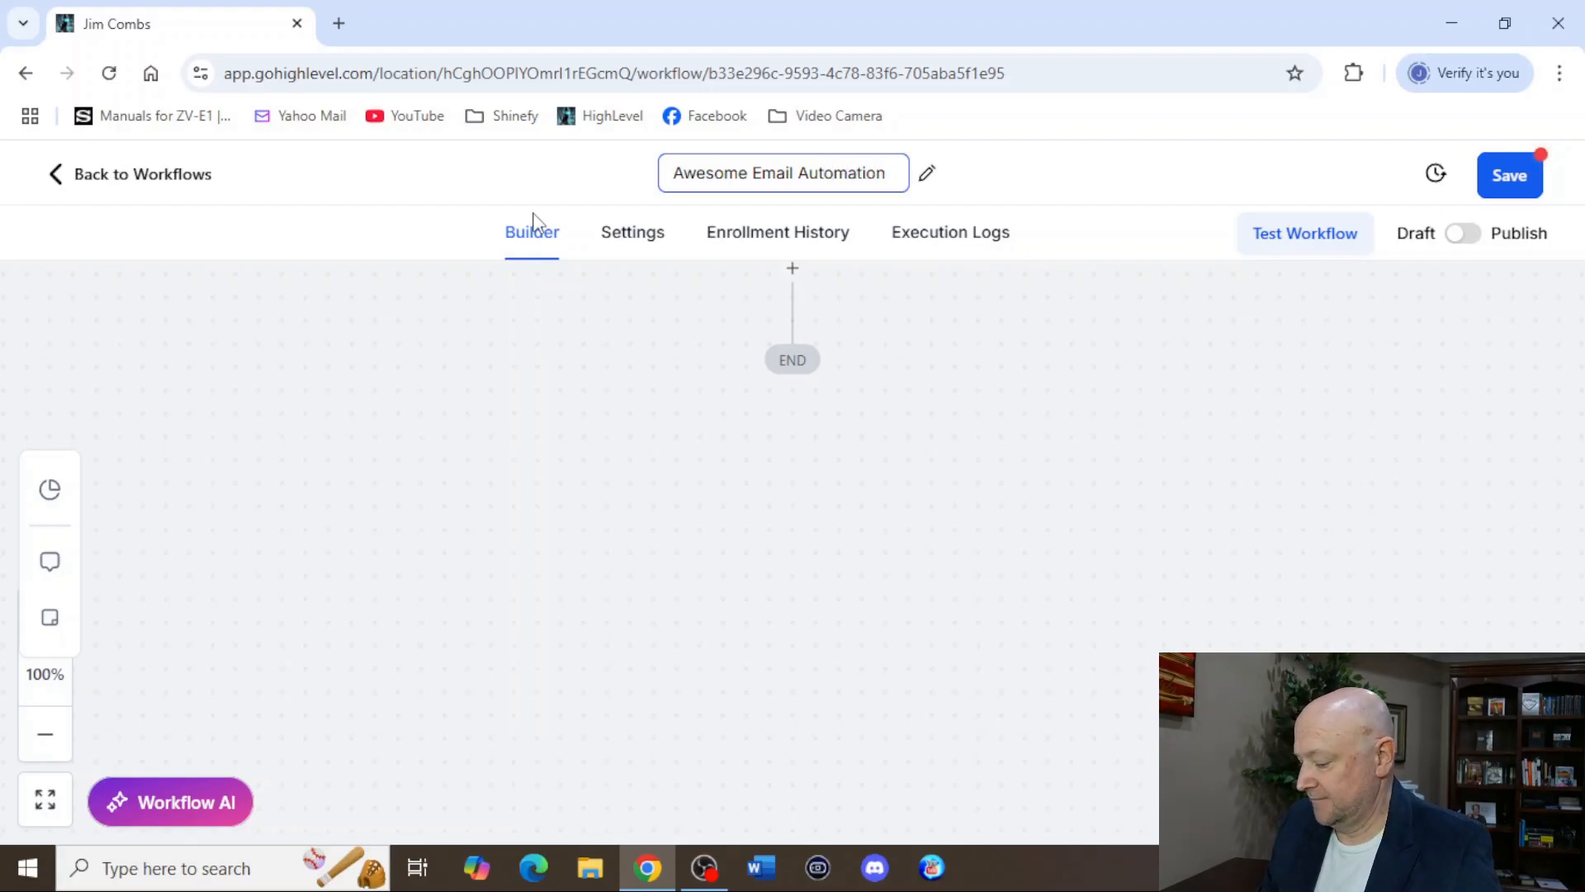
pyautogui.press('Return')
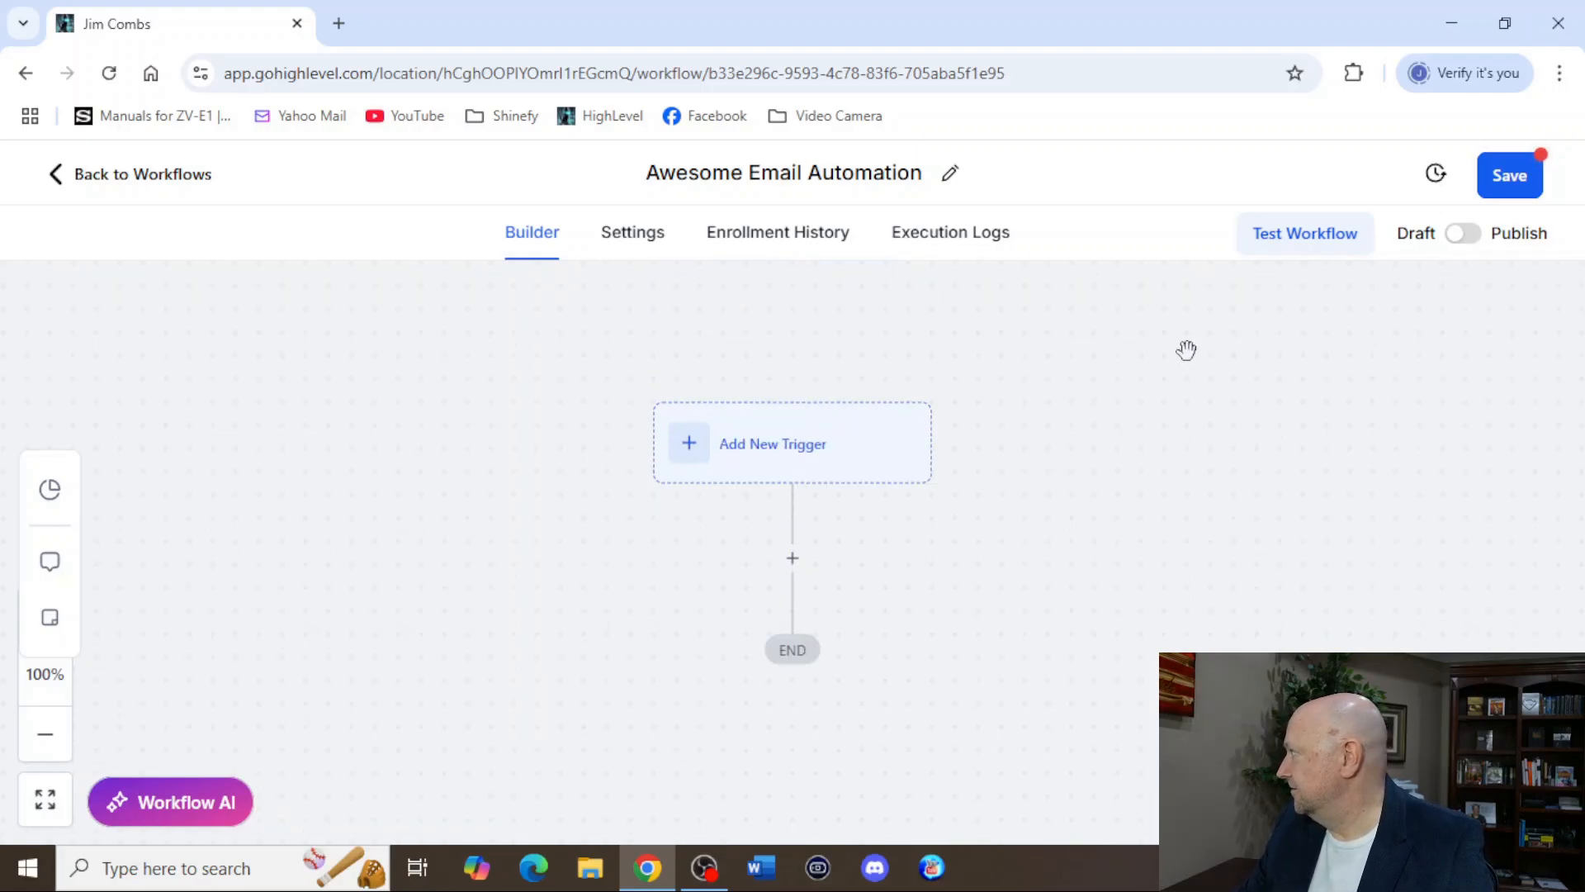
# Add a Contact Created trigger to the workflow, keeping its default name, and save it.
pyautogui.click(686, 456)
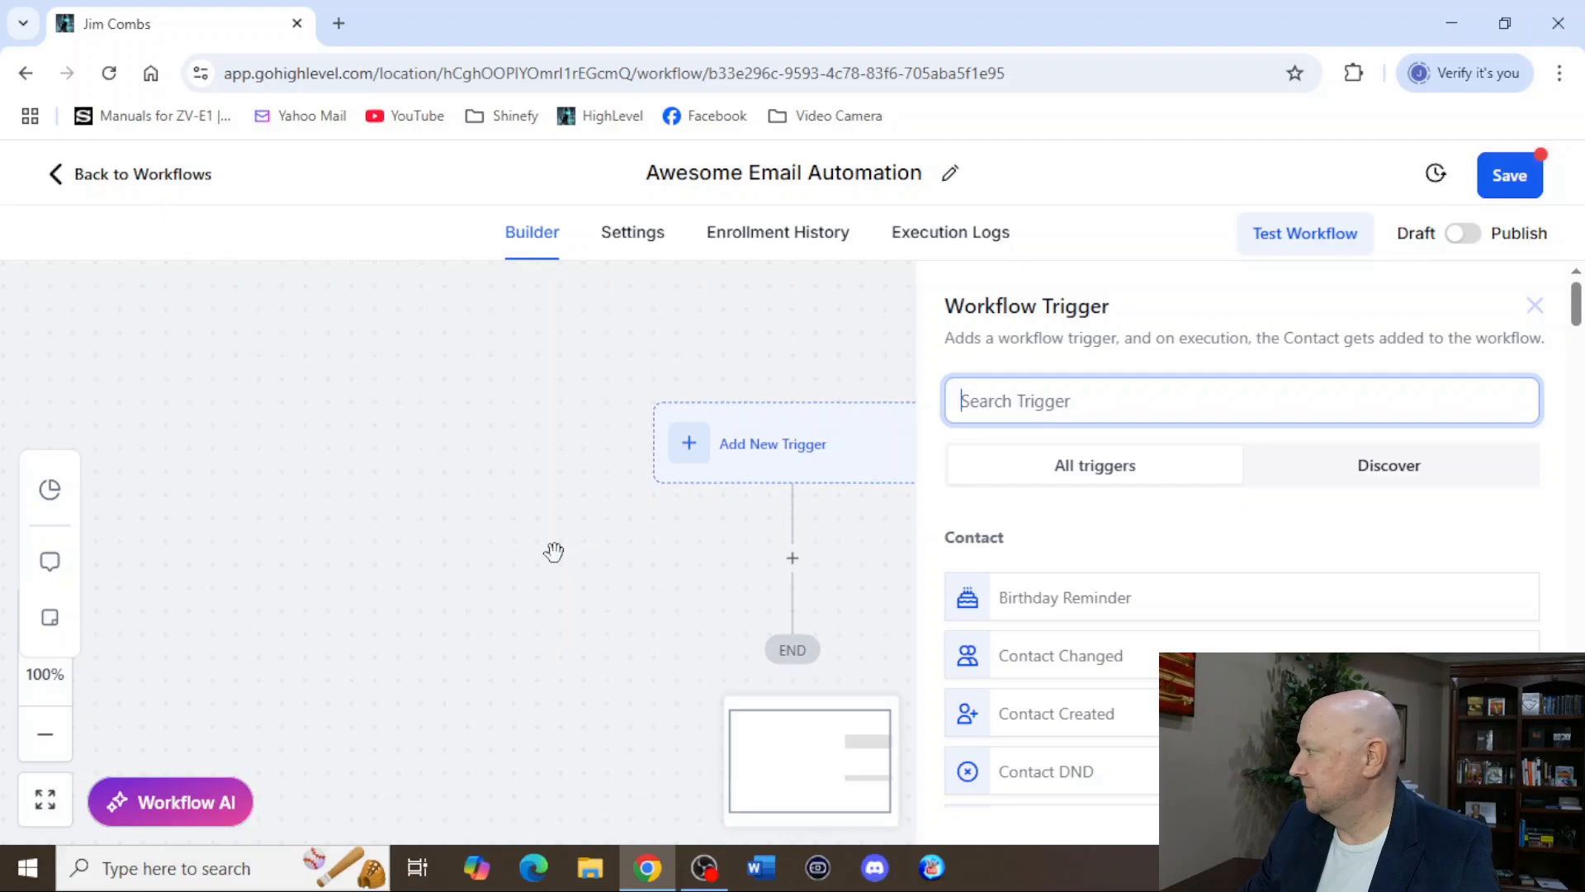
pyautogui.click(1053, 718)
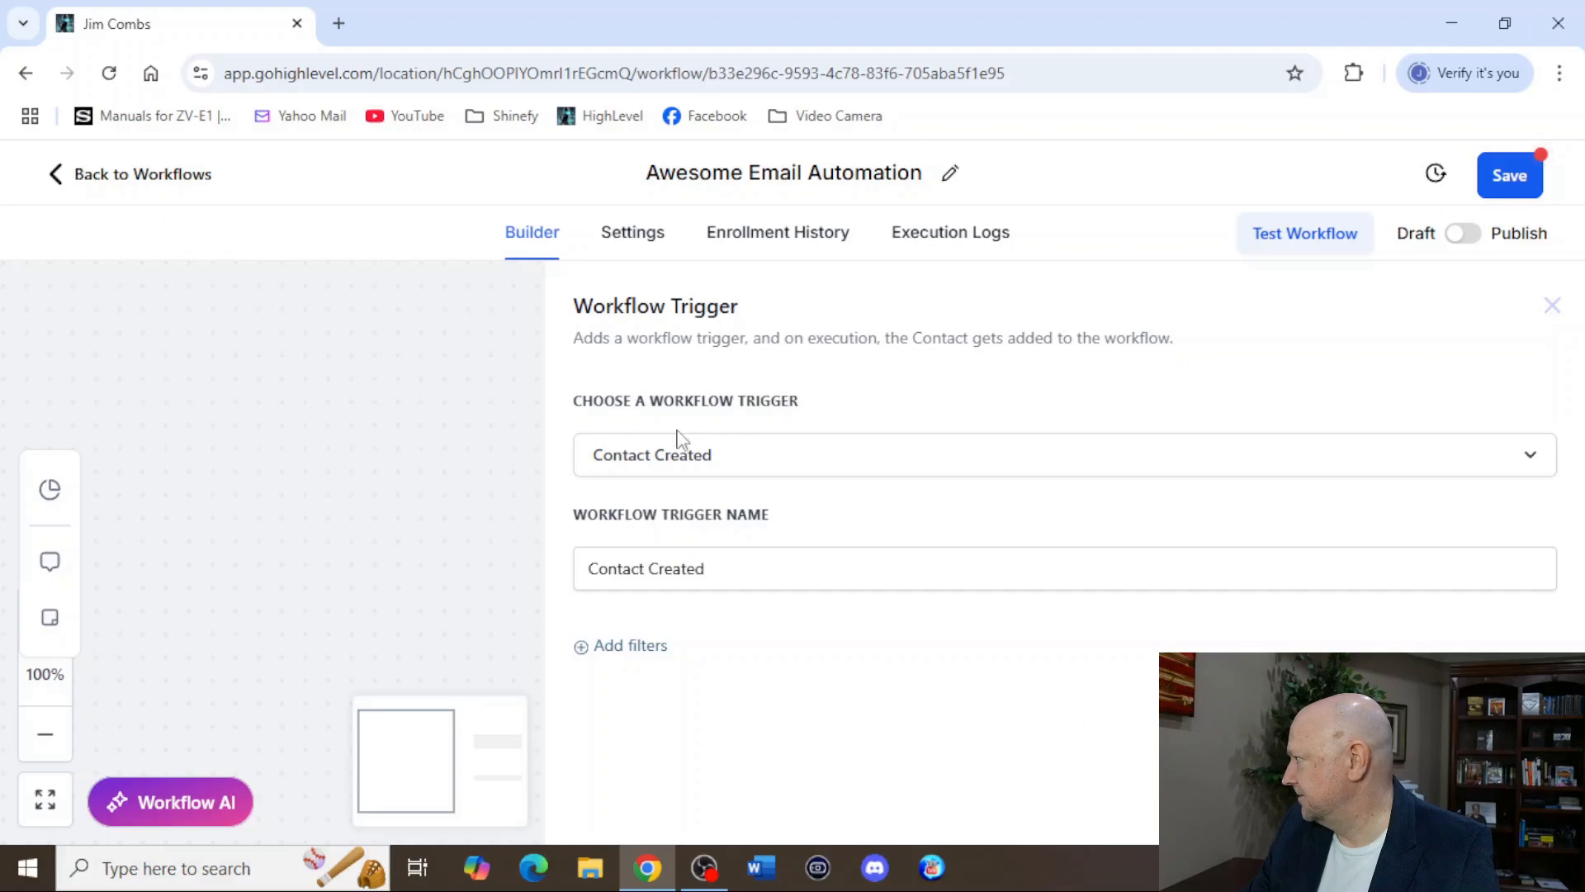
pyautogui.click(1492, 809)
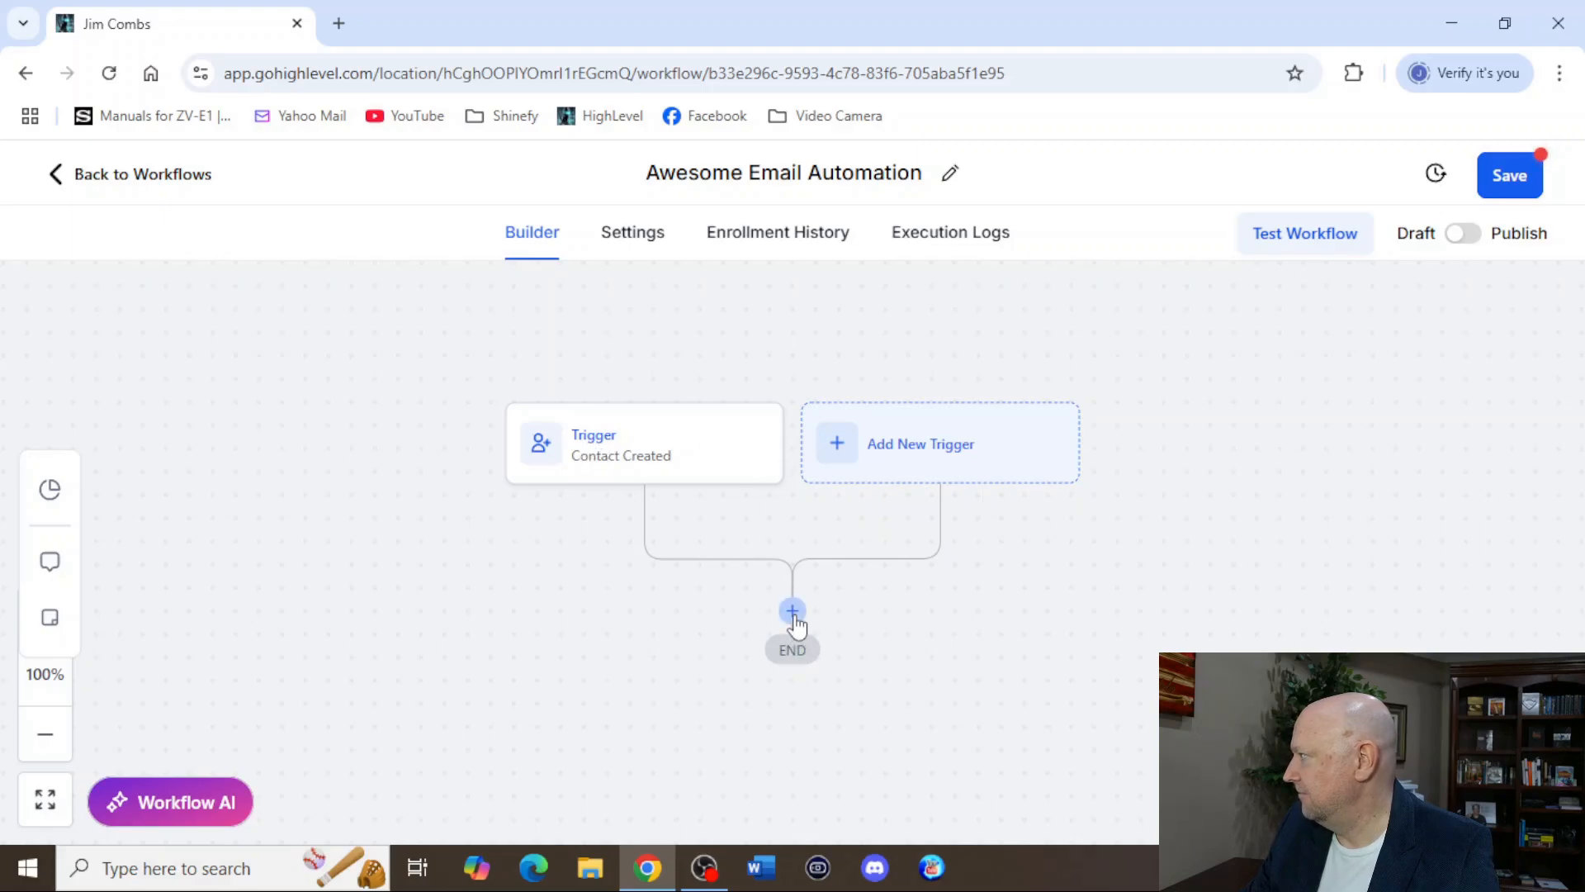
# Search the workflow actions for "email" and add a Send Email action after the Contact Created trigger.
pyautogui.click(793, 611)
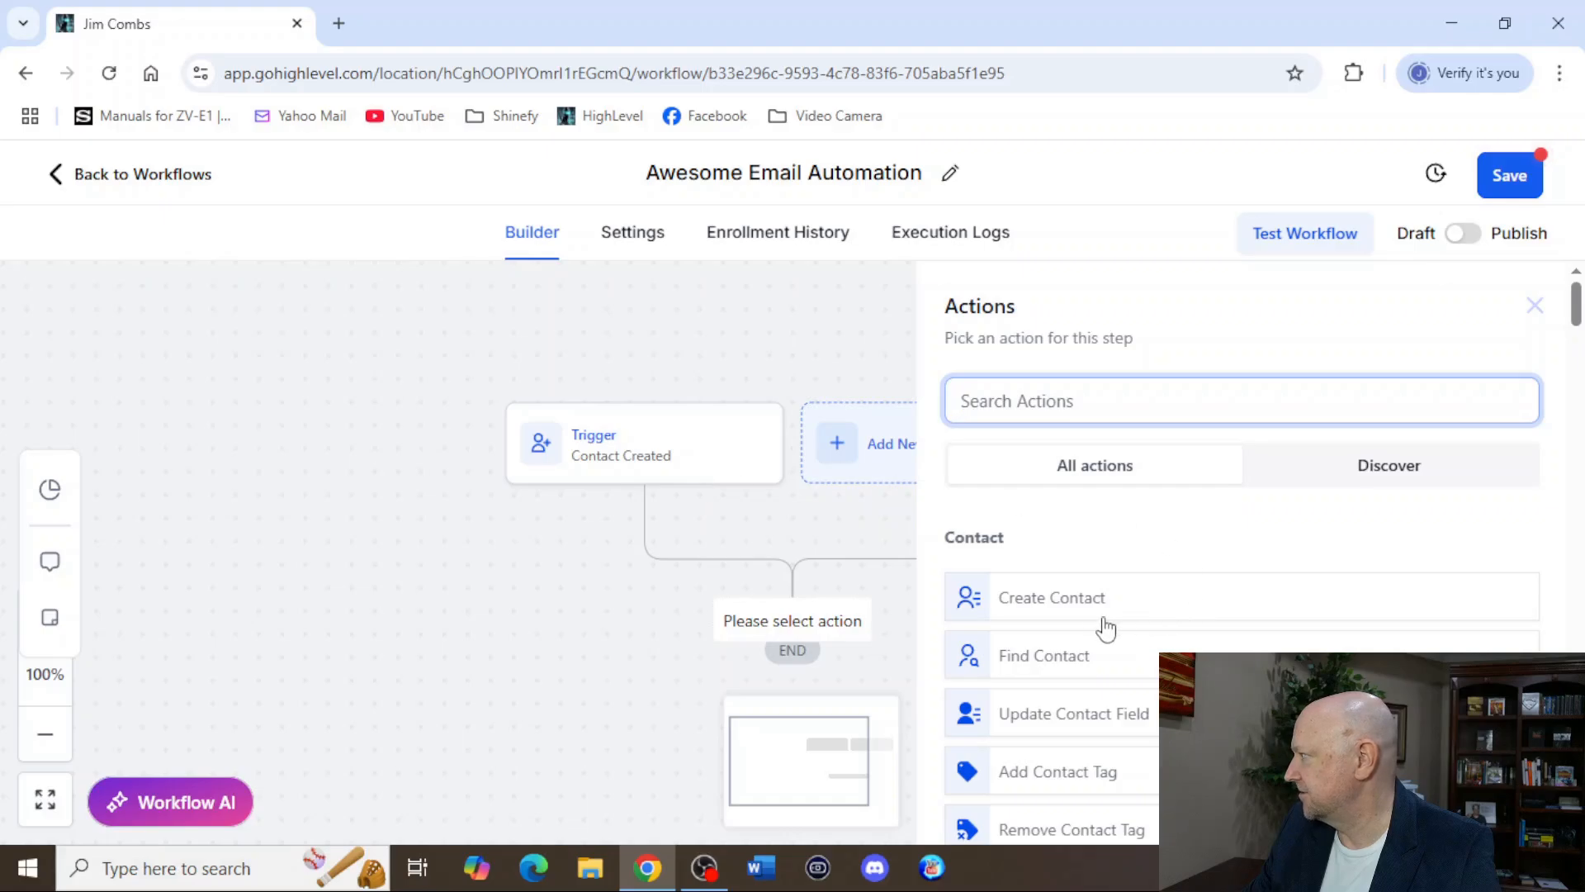
pyautogui.scroll(-4, 1133, 570)
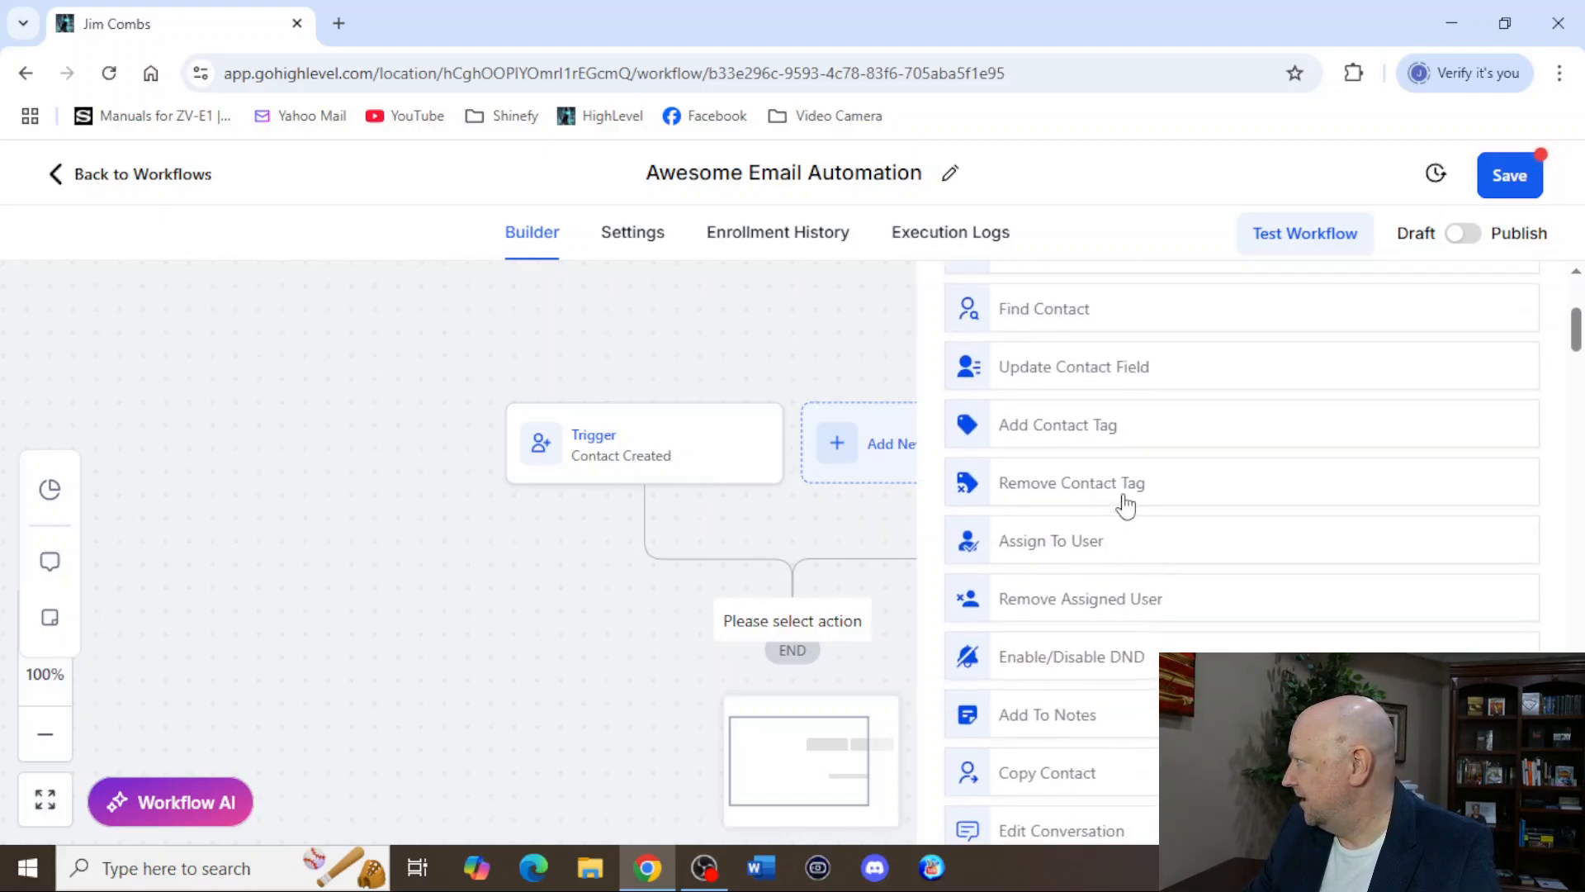
pyautogui.scroll(4, 1123, 503)
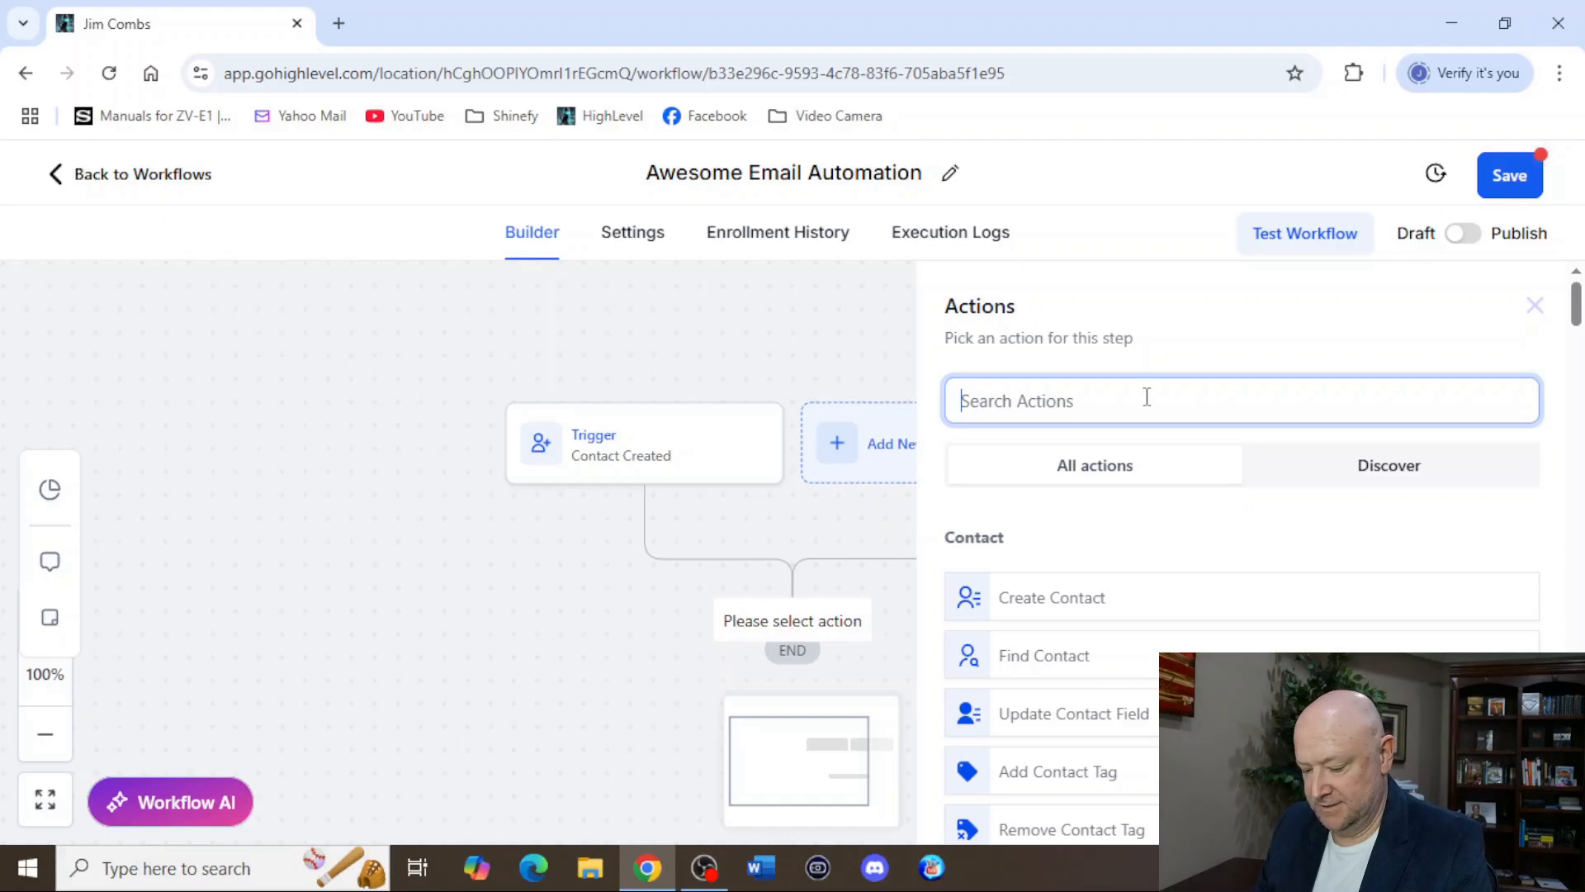
pyautogui.write('email')
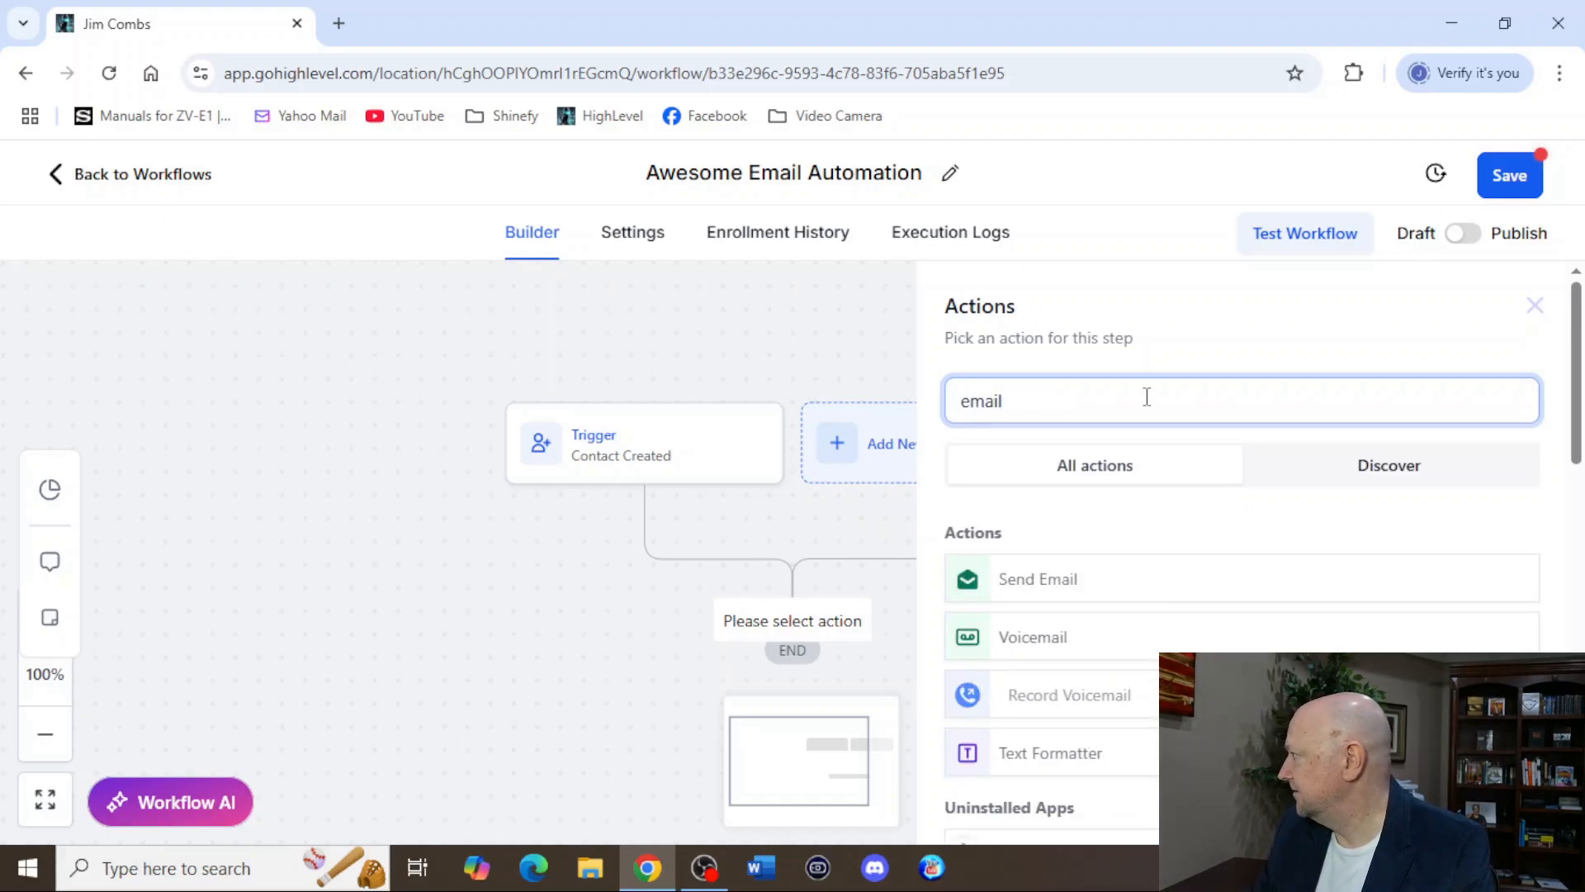
pyautogui.click(1045, 596)
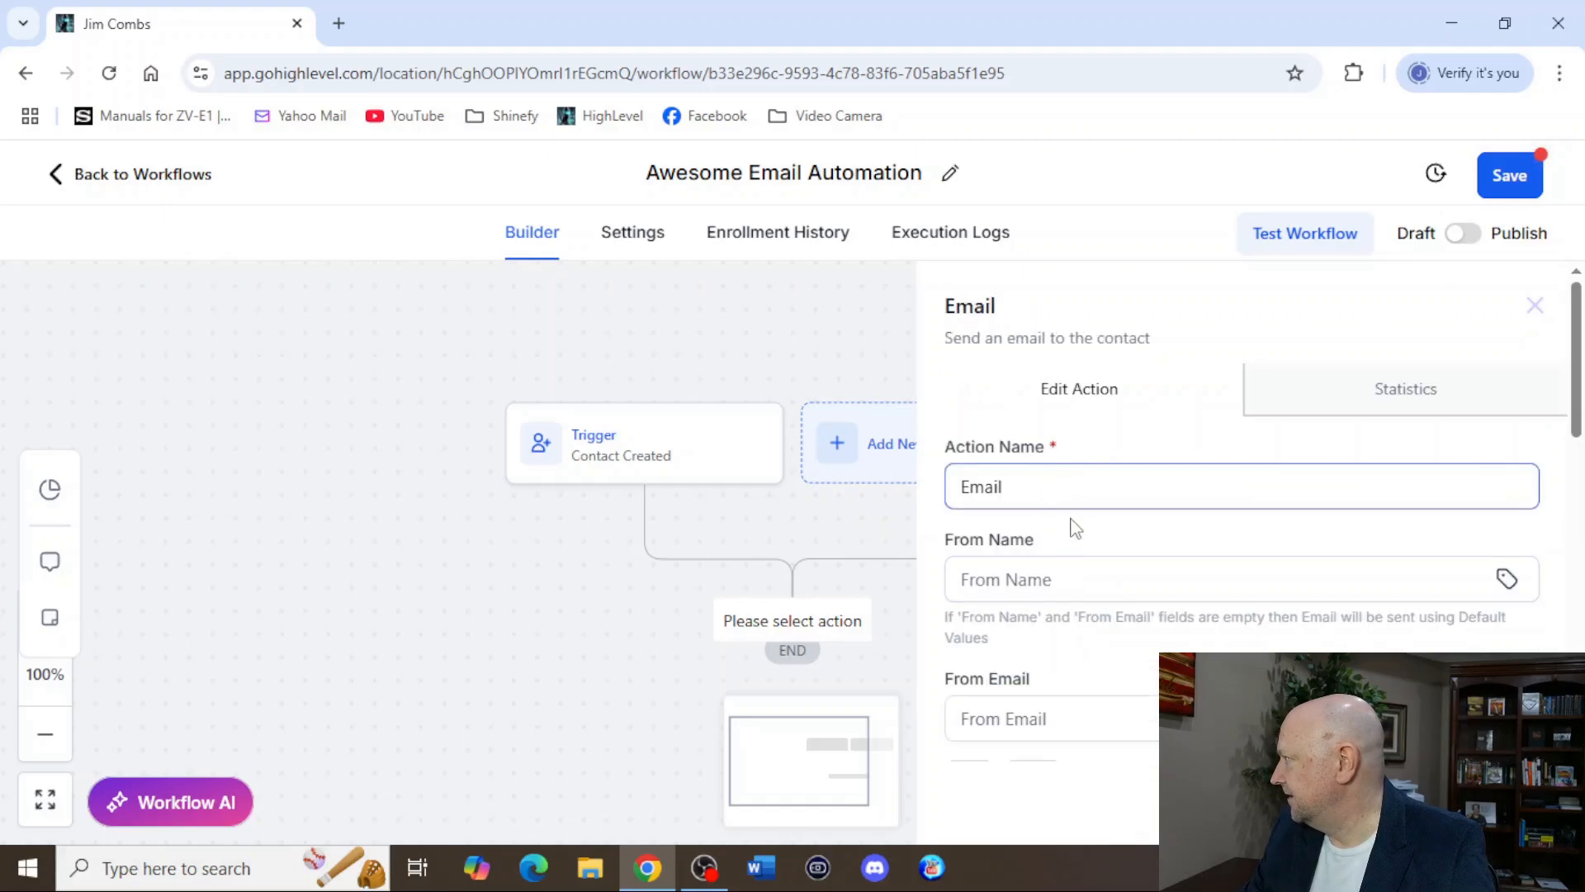
# Name the email action "Welcome Email" and set its From Name to "AI Business Ninja".
pyautogui.click(965, 487)
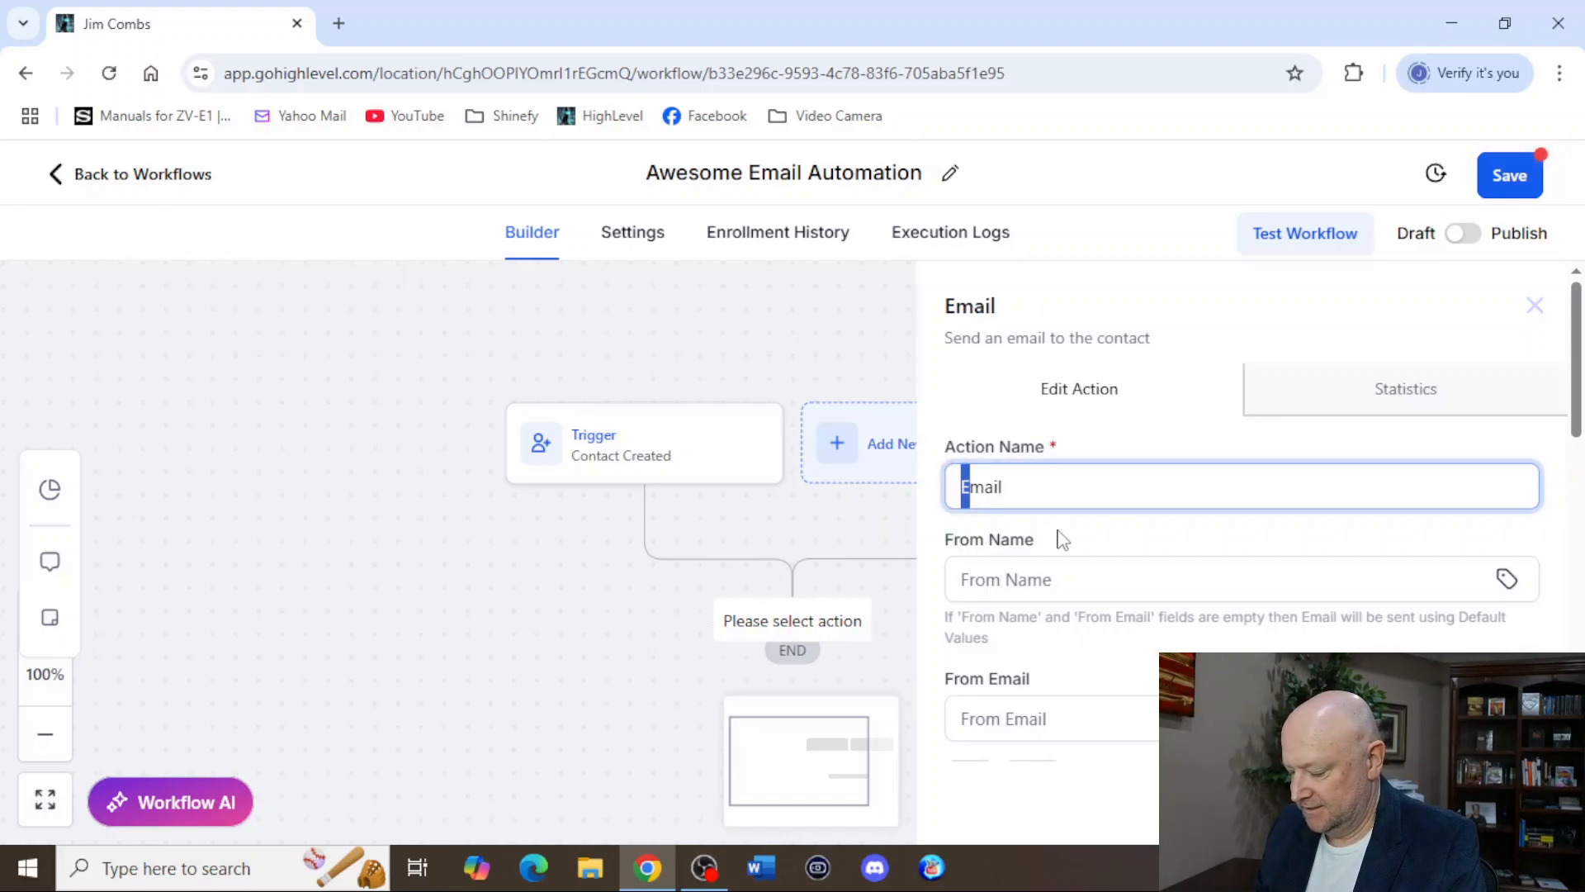
pyautogui.write('Welcome')
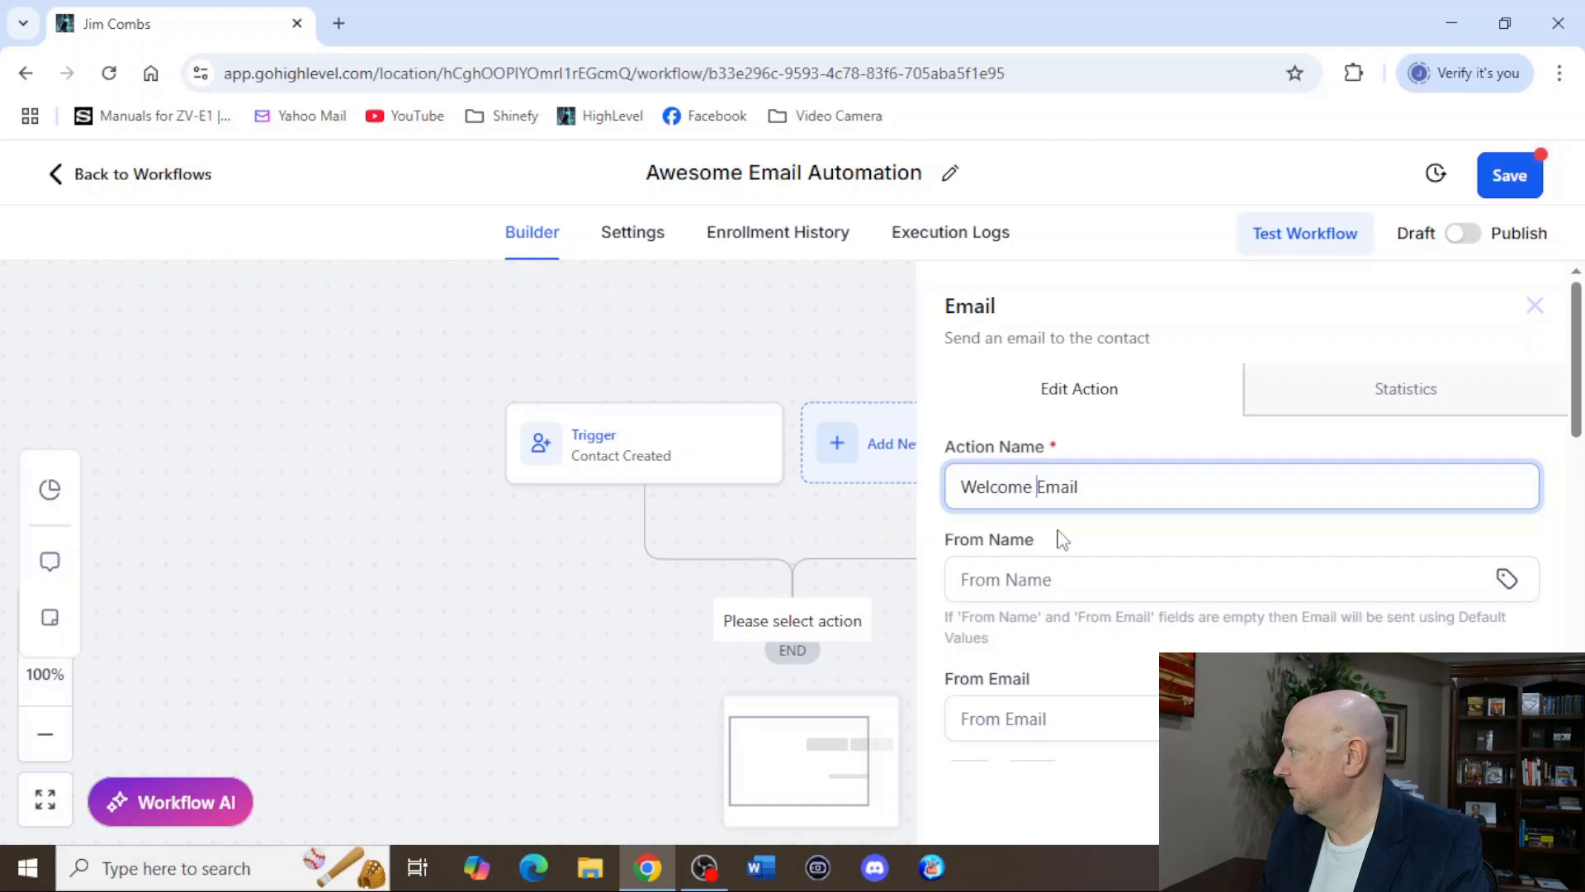
pyautogui.click(1195, 584)
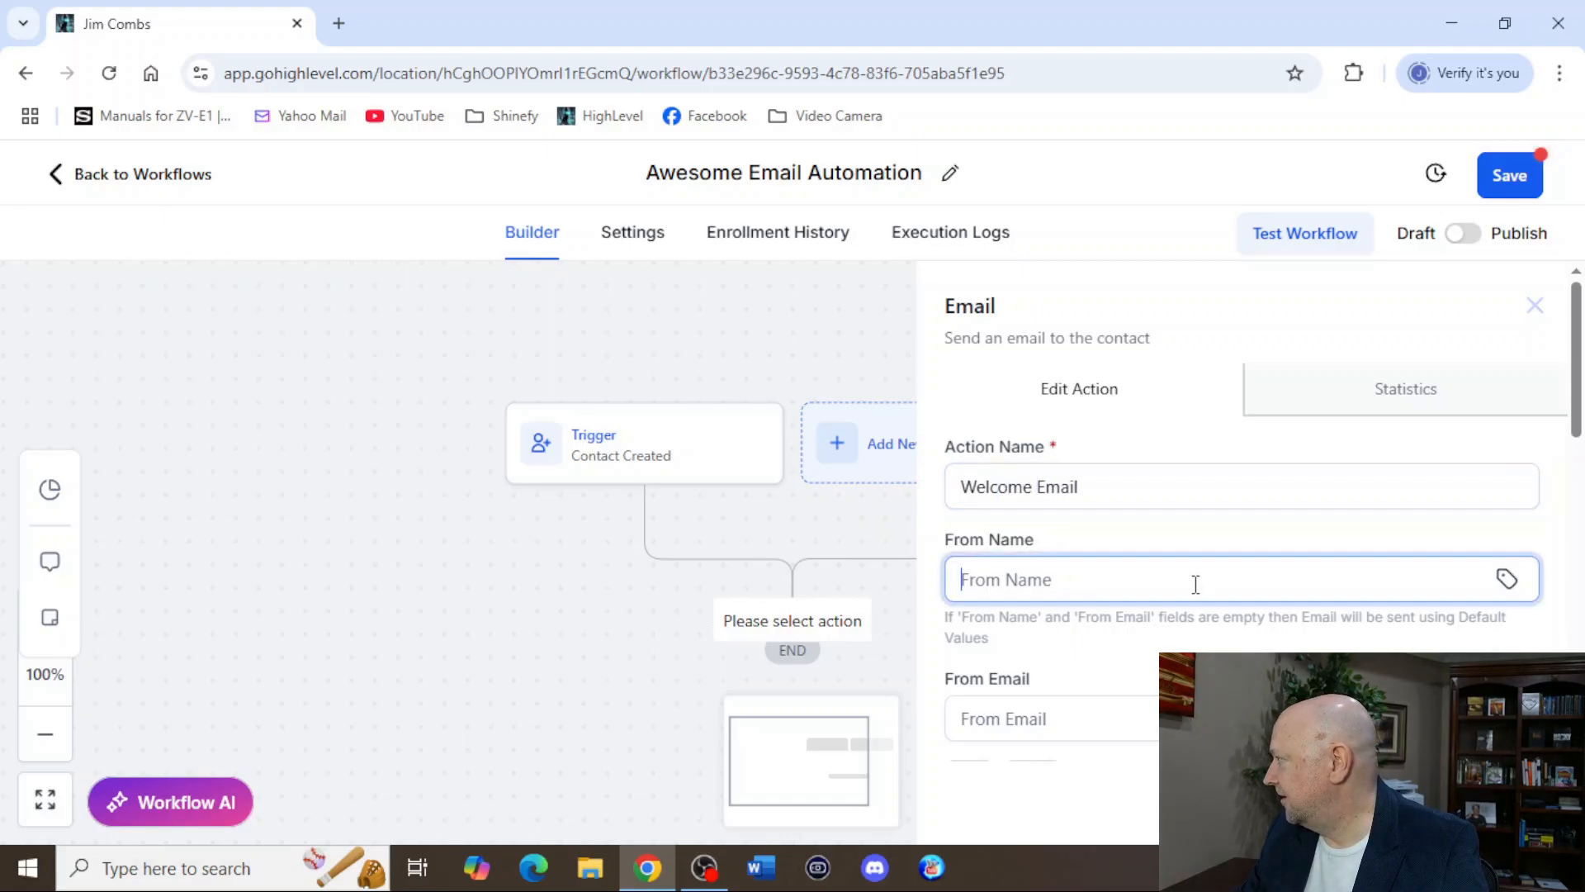
pyautogui.write('Albusiness')
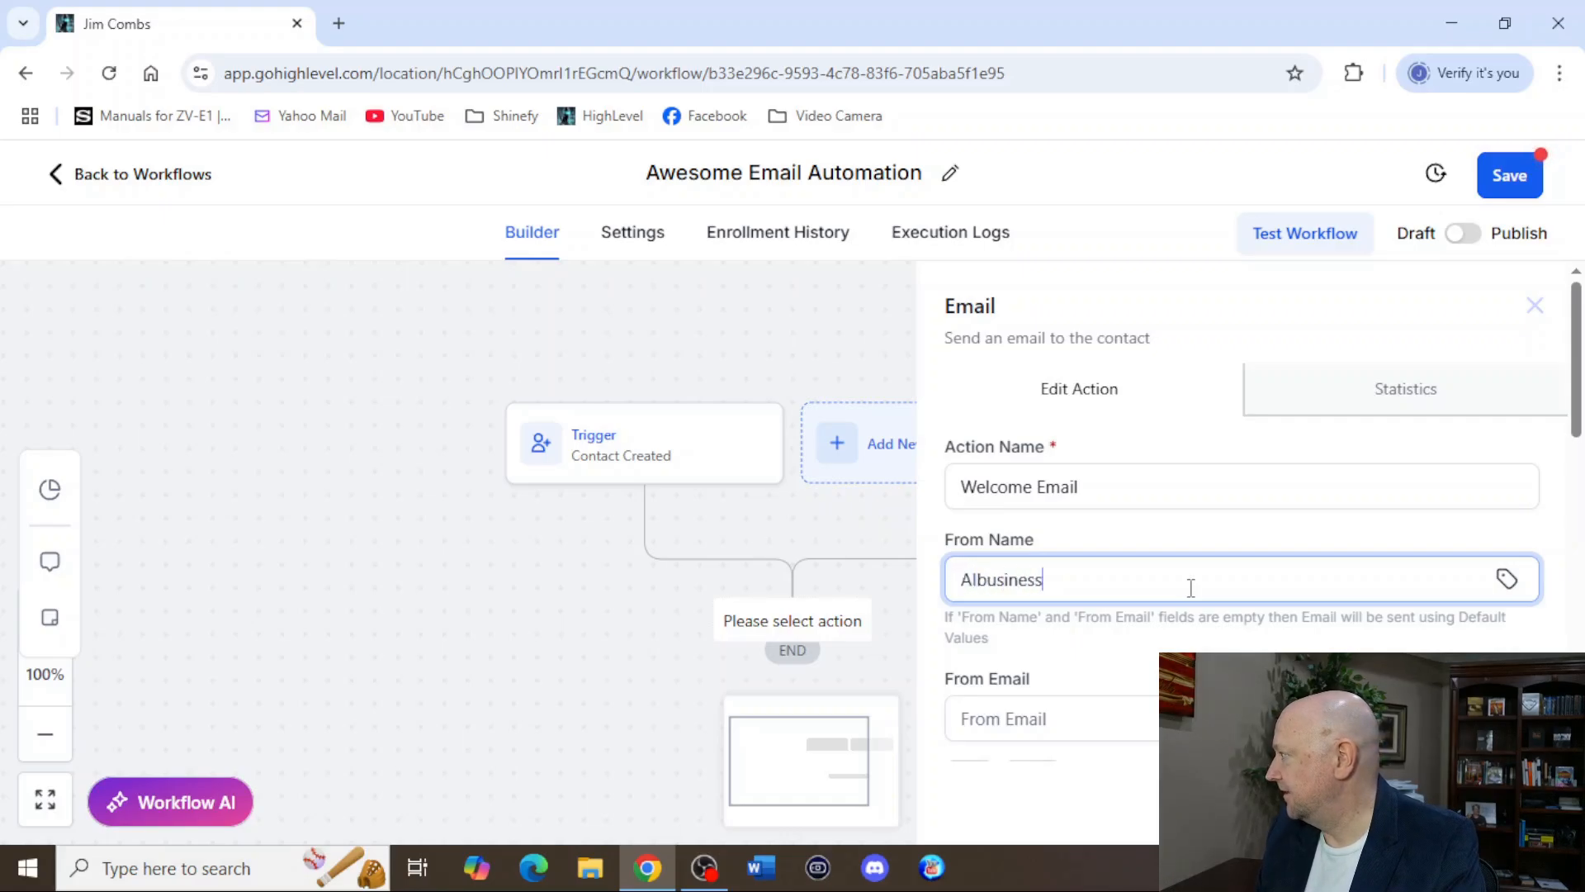
pyautogui.write(' Ninja')
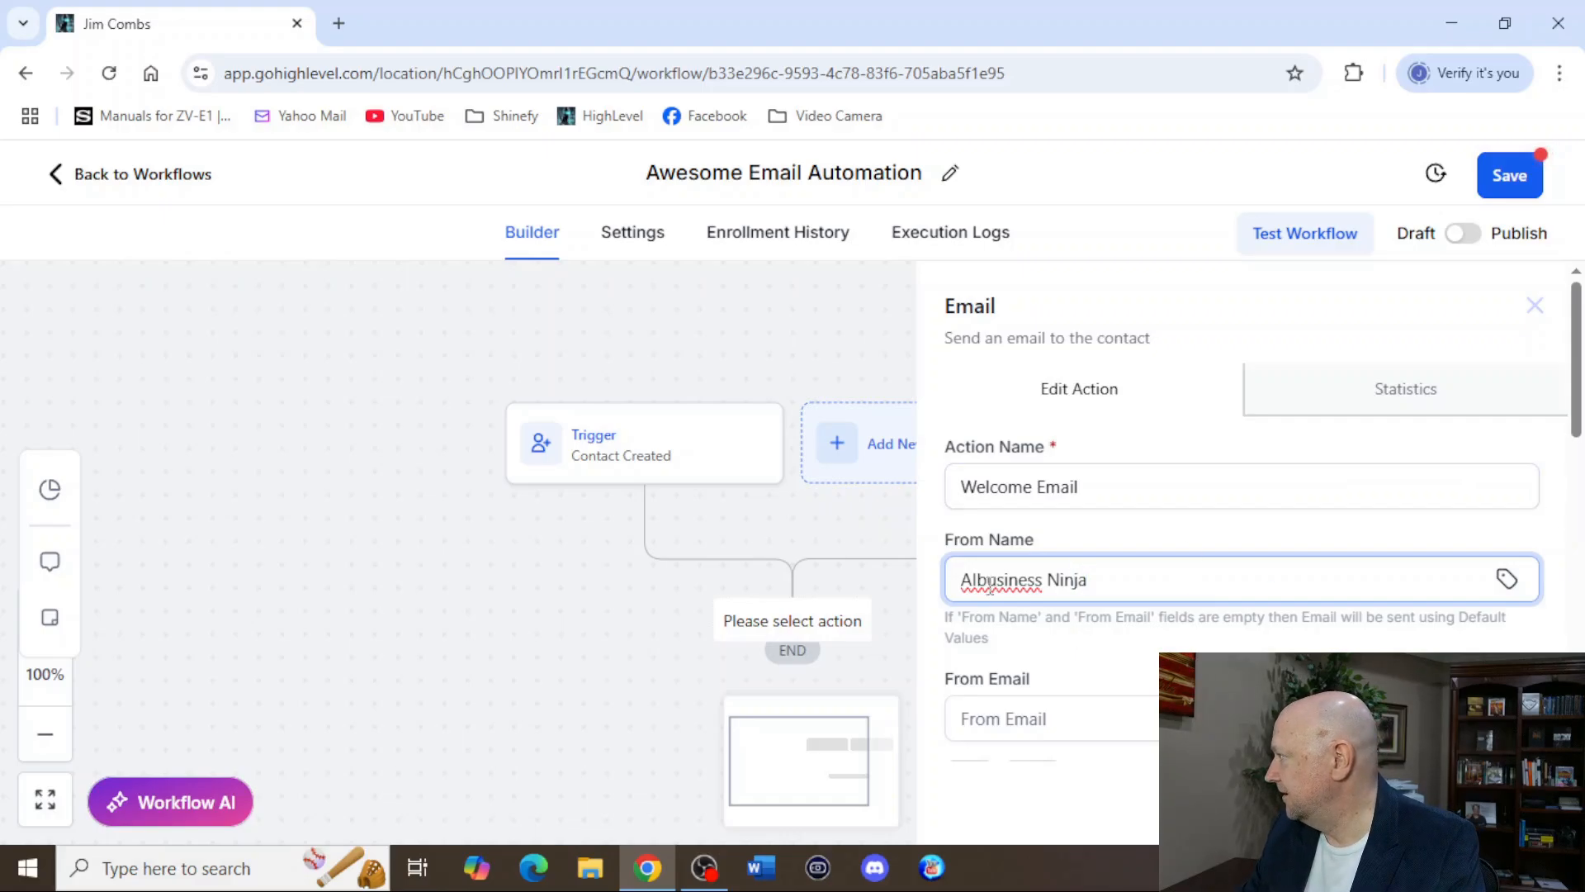
pyautogui.press('BackSpace')
pyautogui.write('B')
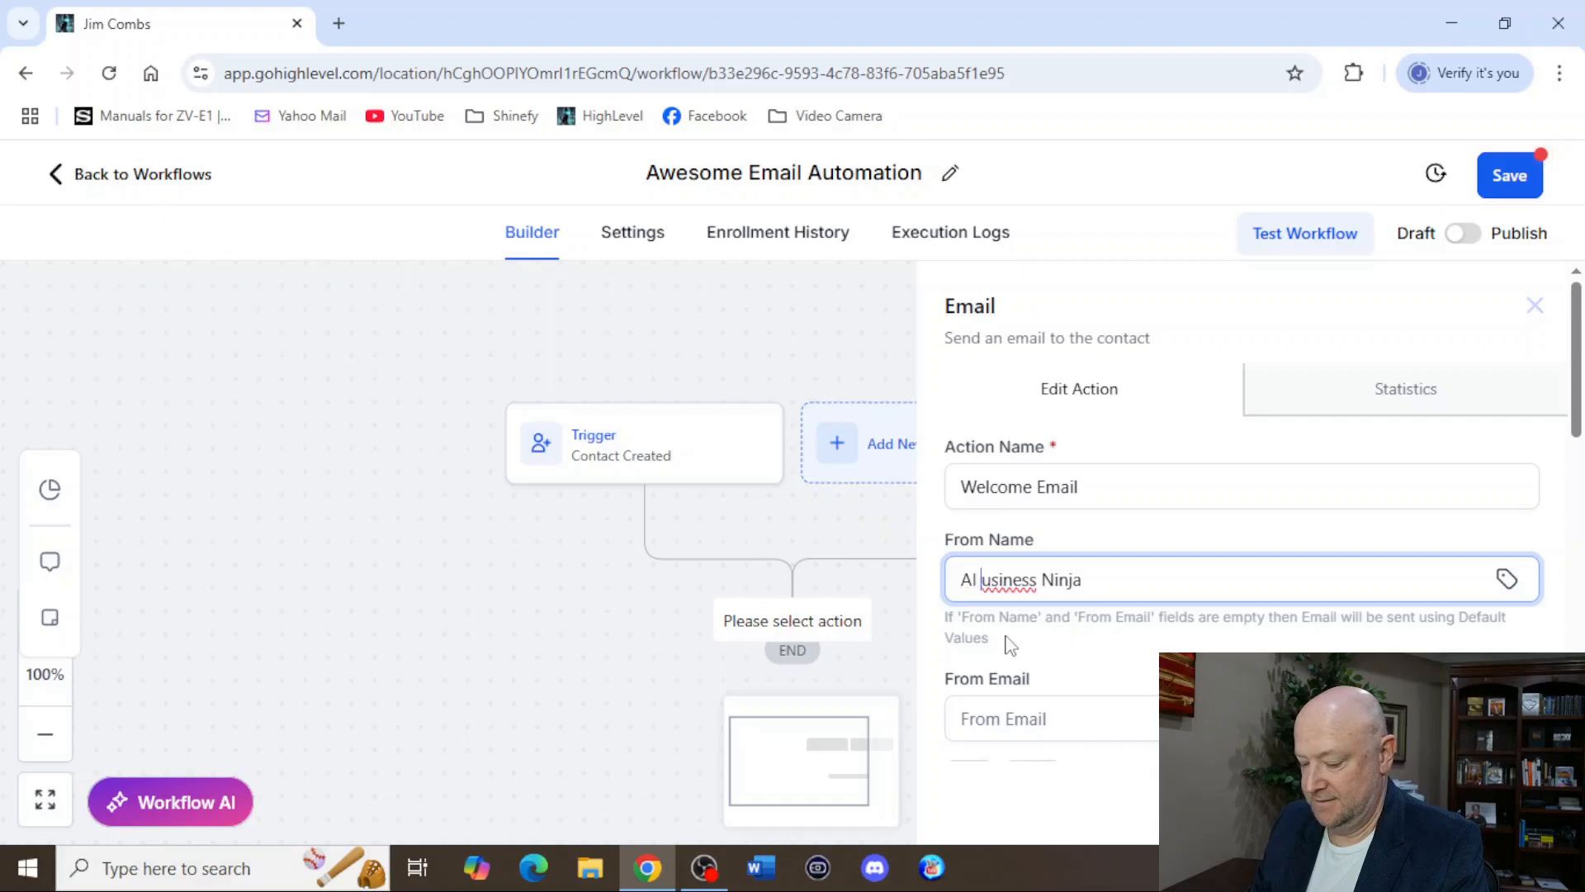
pyautogui.scroll(-3, 1146, 724)
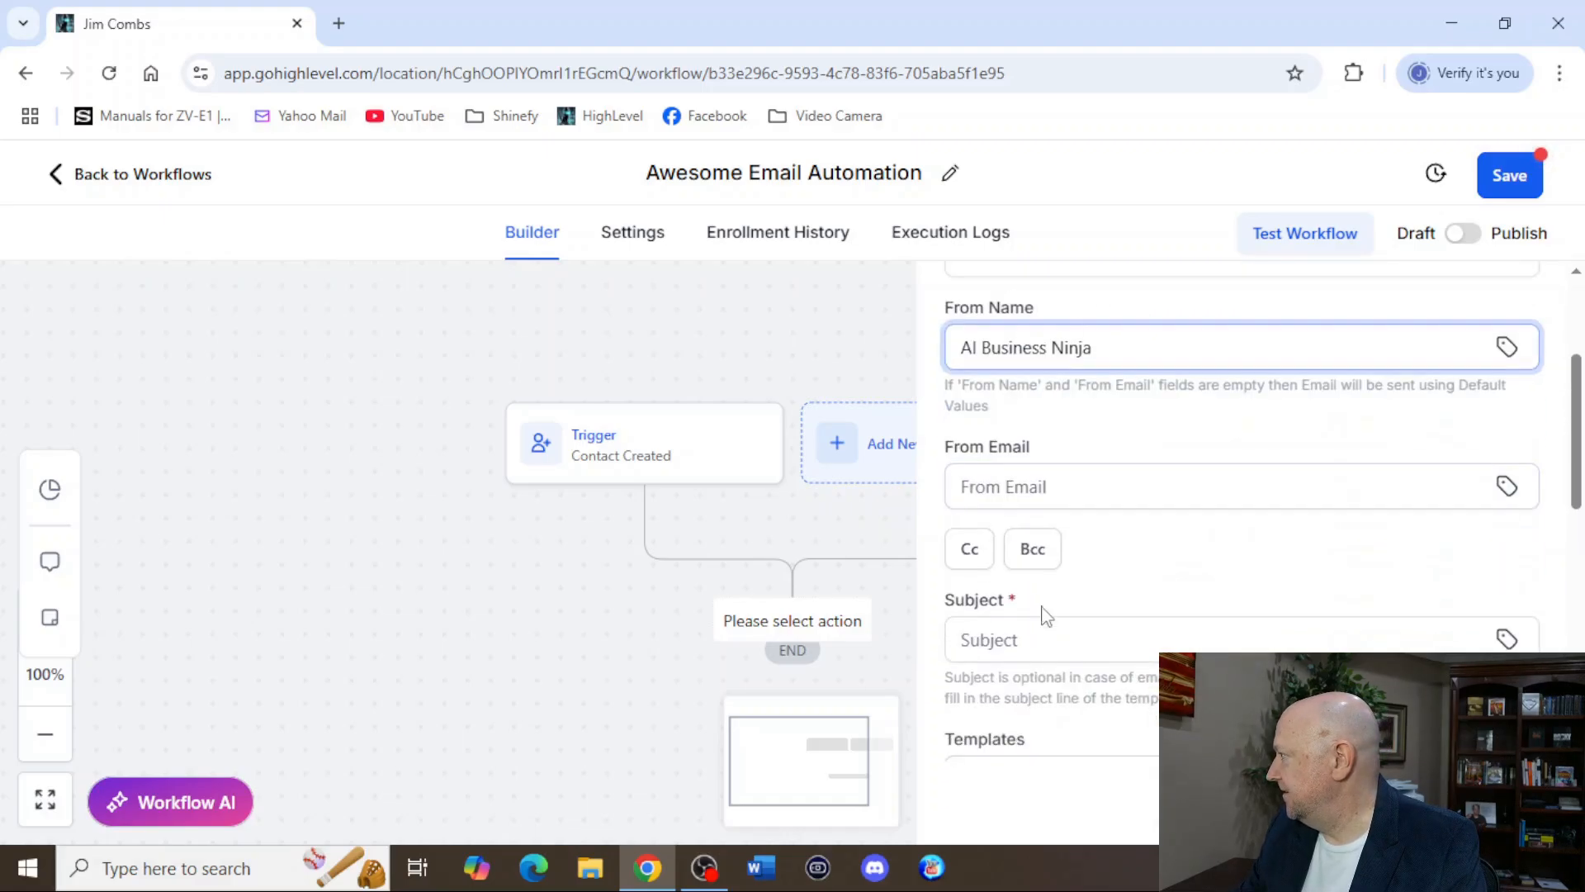
pyautogui.click(1080, 483)
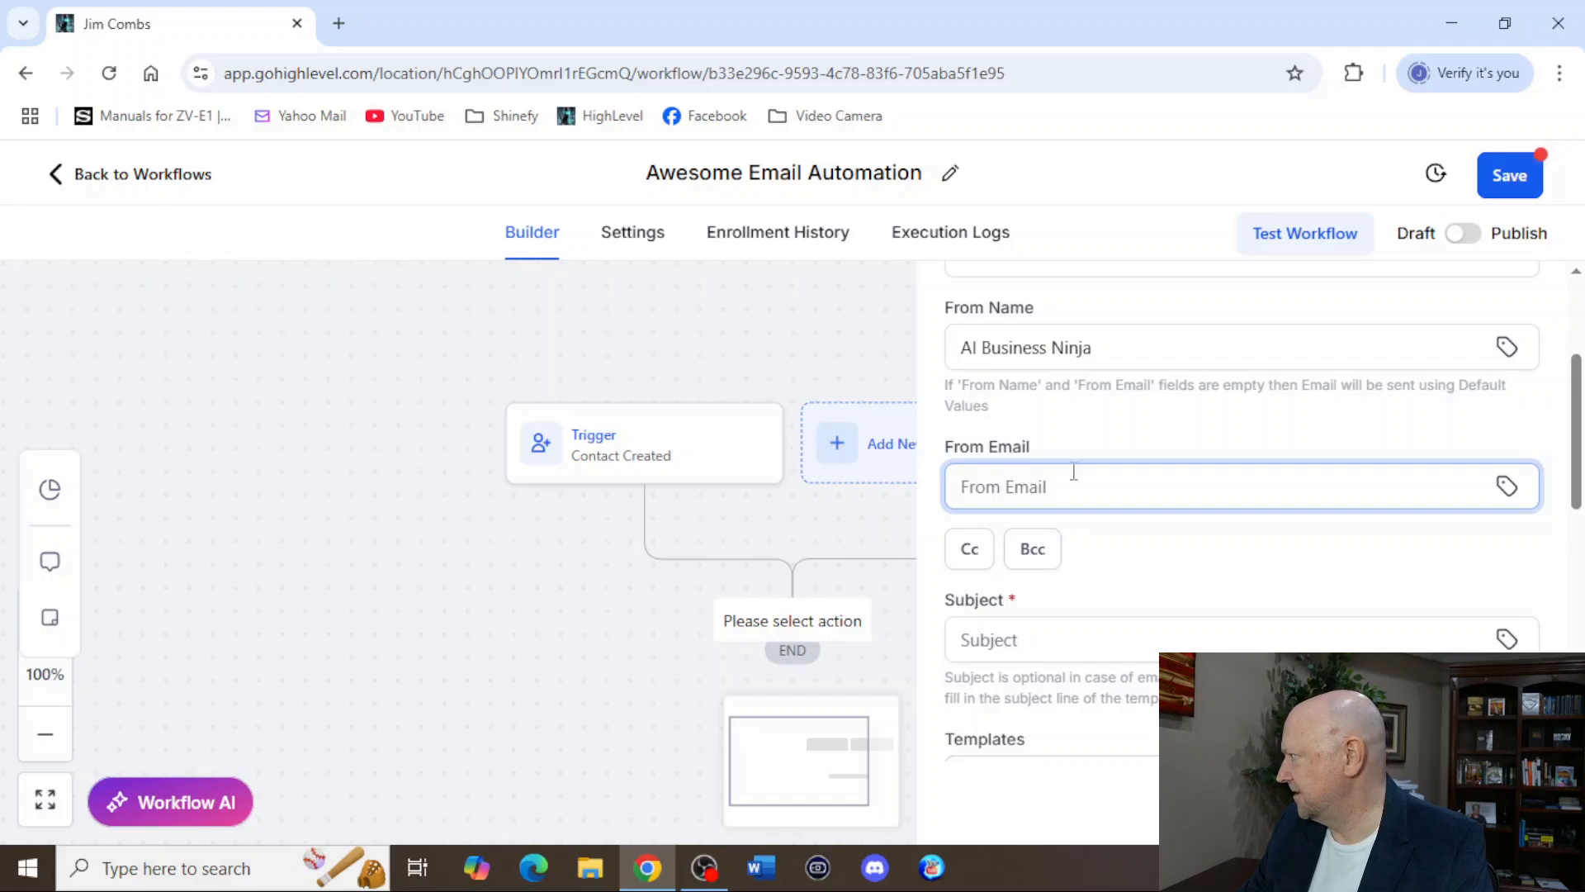
# Set the email subject to "Hi " followed by the contact's First Name custom value, {{contact.first_name}}.
pyautogui.scroll(-2, 1085, 514)
pyautogui.click(1224, 515)
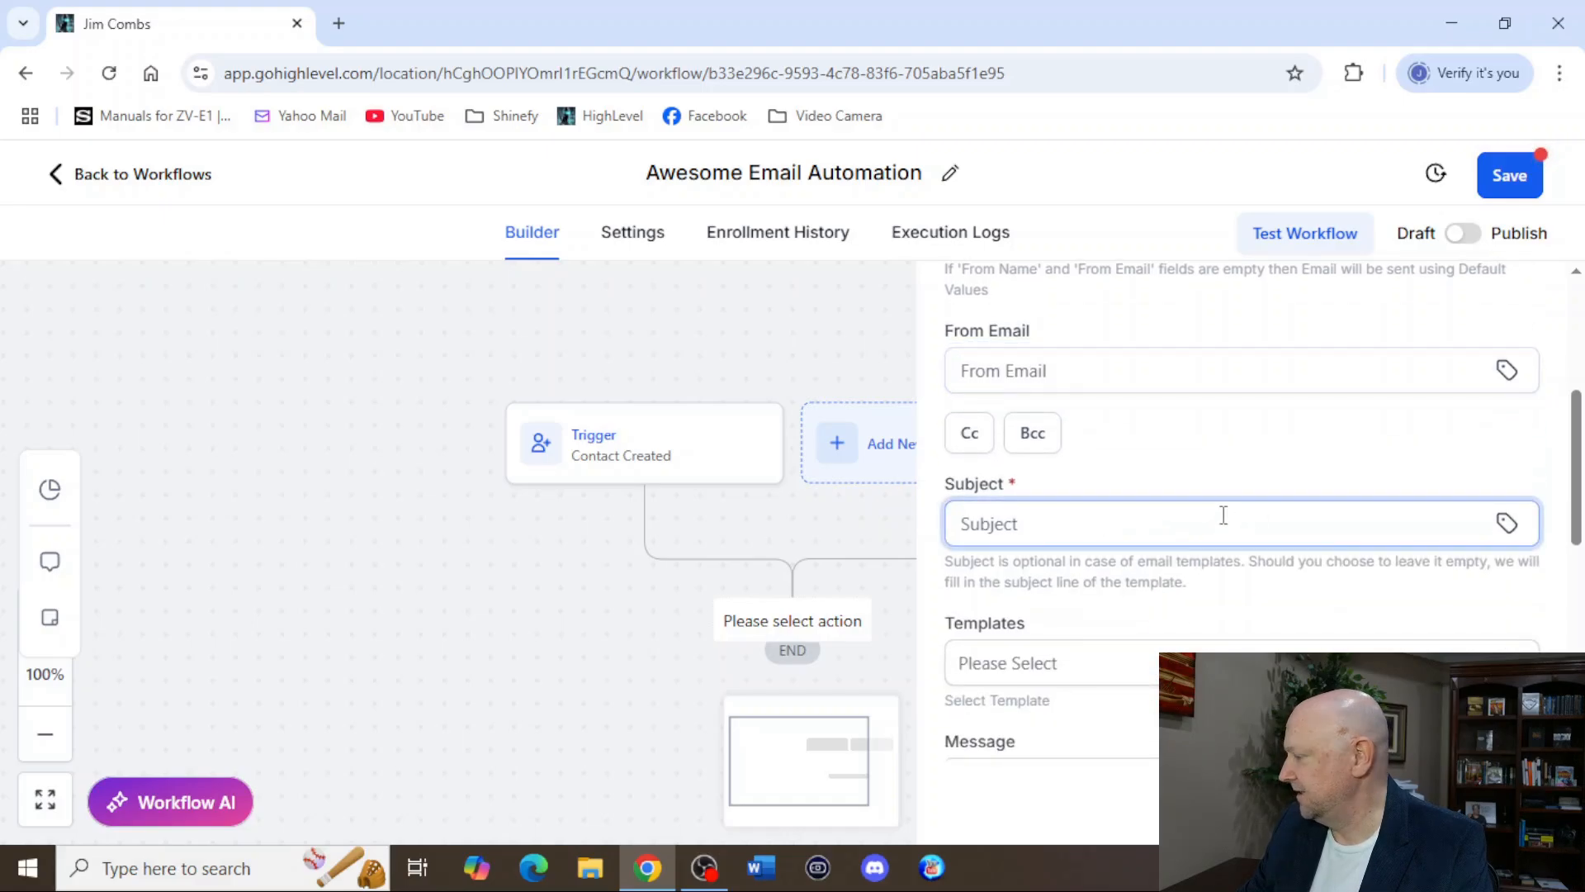
pyautogui.write('Hi')
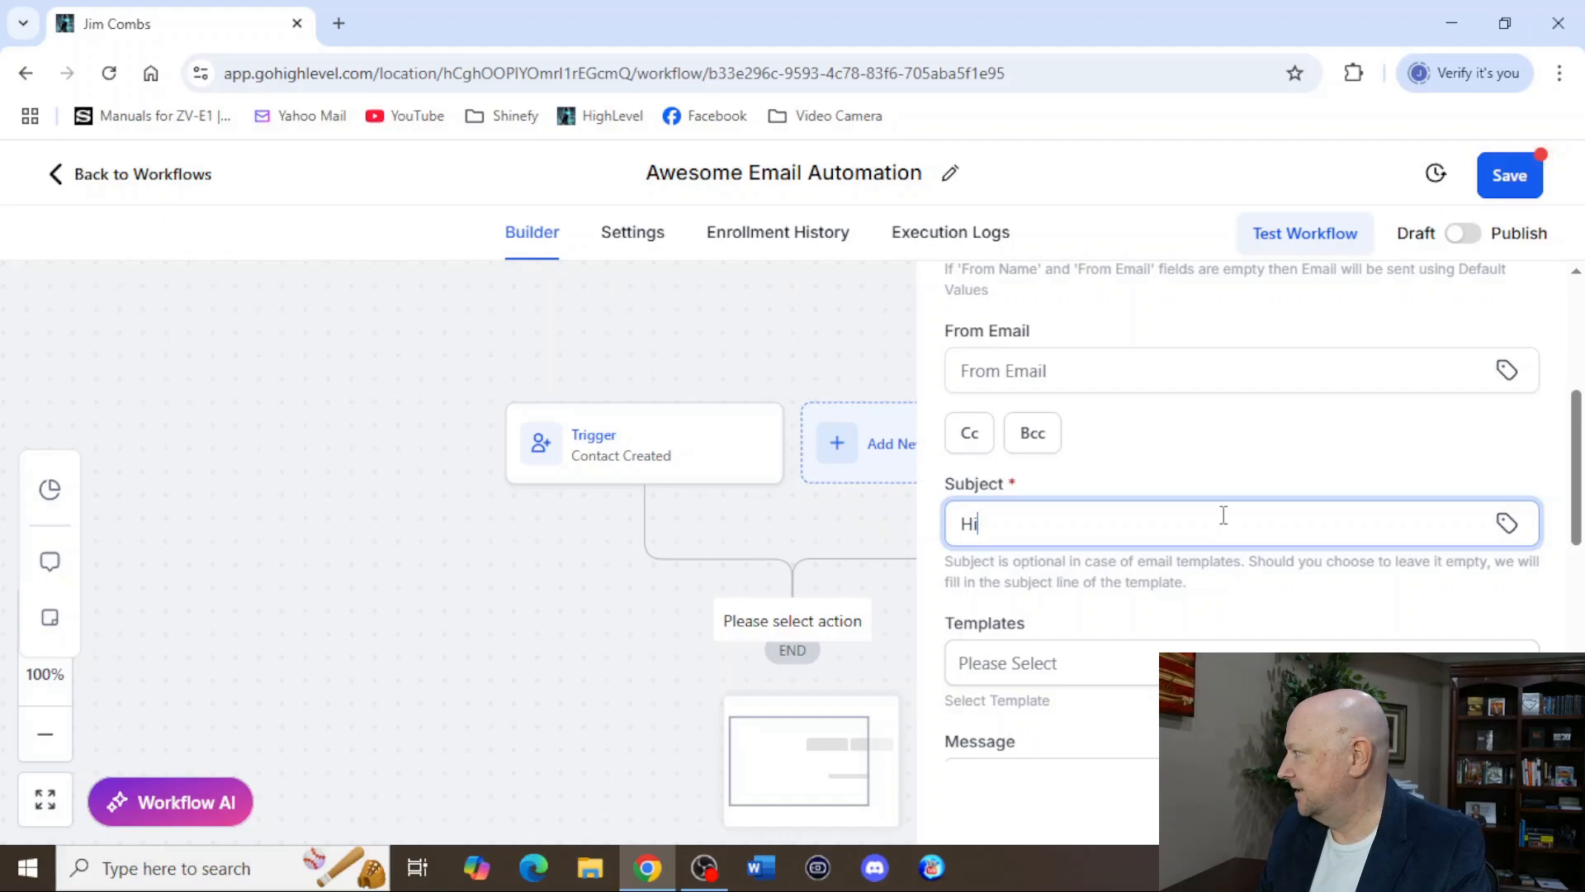
pyautogui.click(1508, 528)
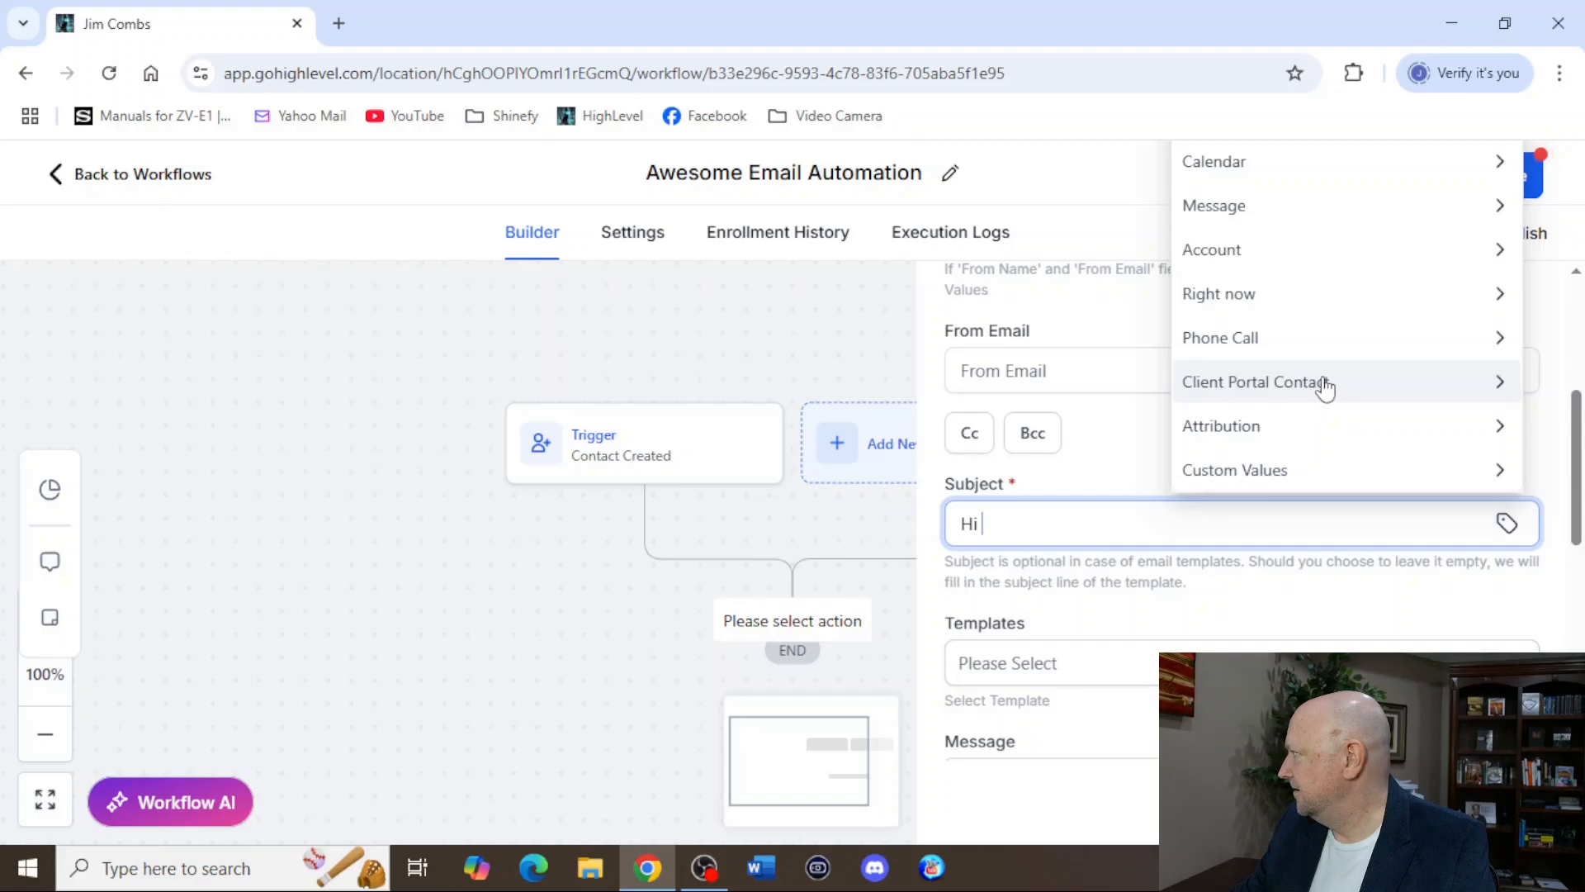
pyautogui.click(1305, 543)
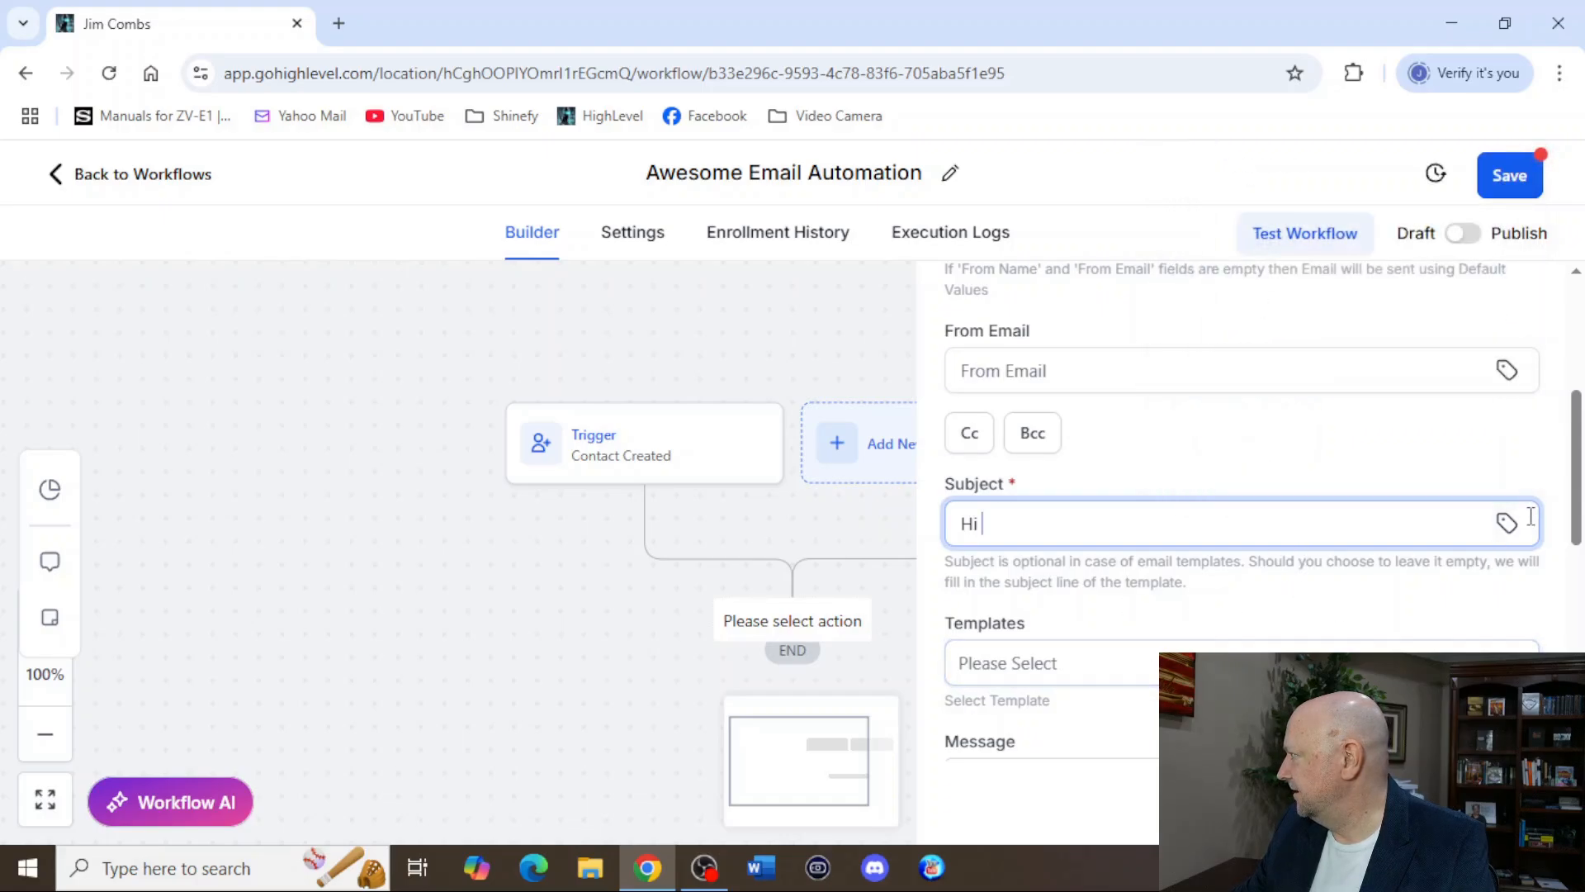
pyautogui.scroll(3, 1509, 530)
pyautogui.scroll(-2, 1476, 621)
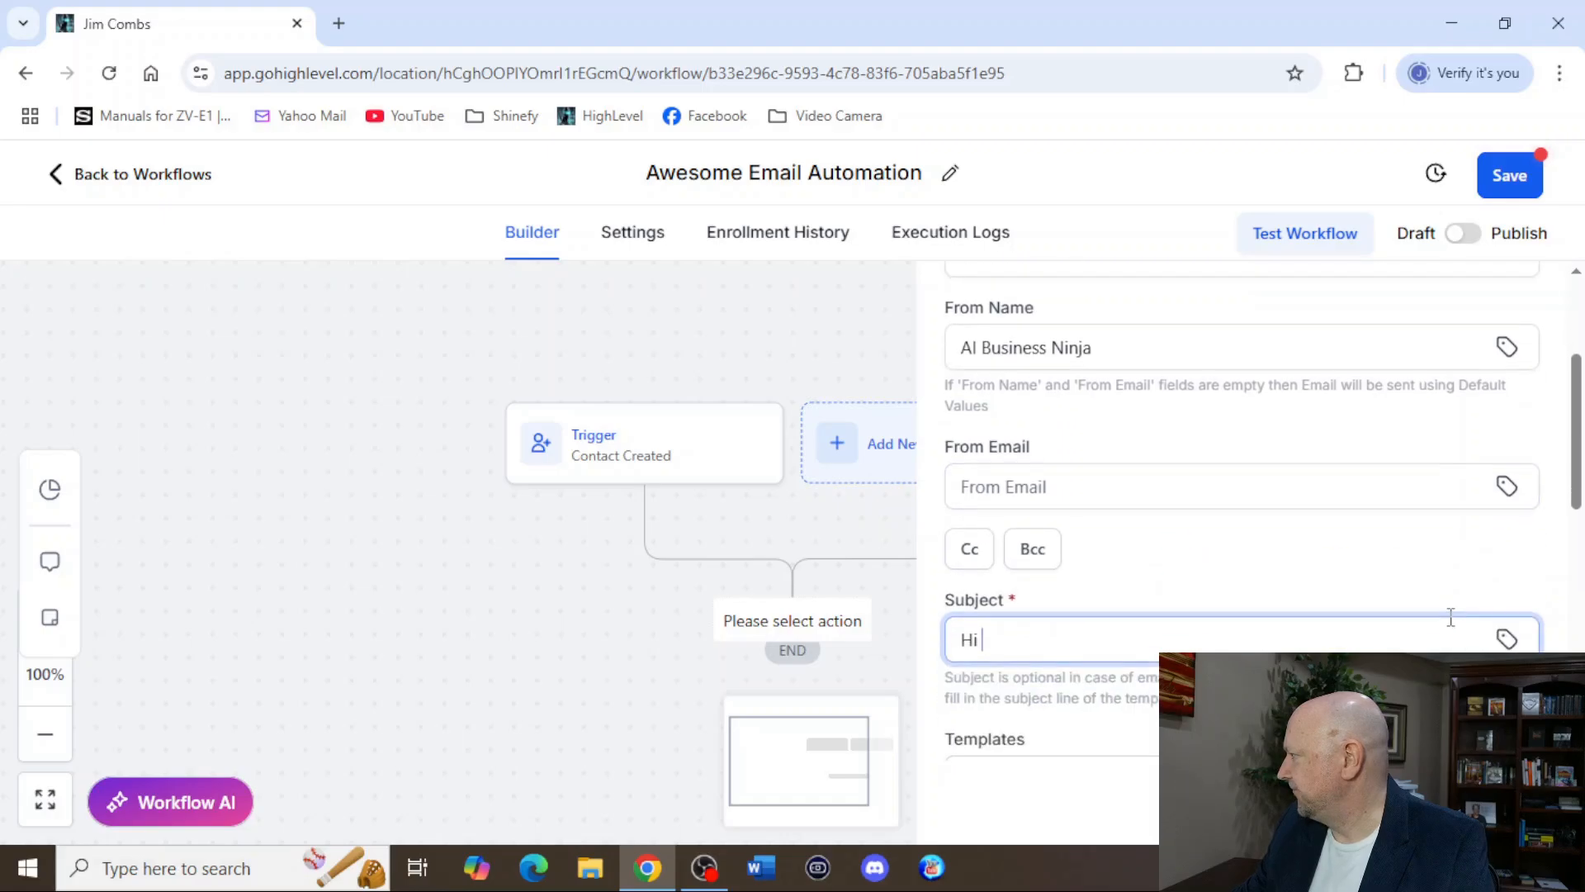
pyautogui.click(1506, 639)
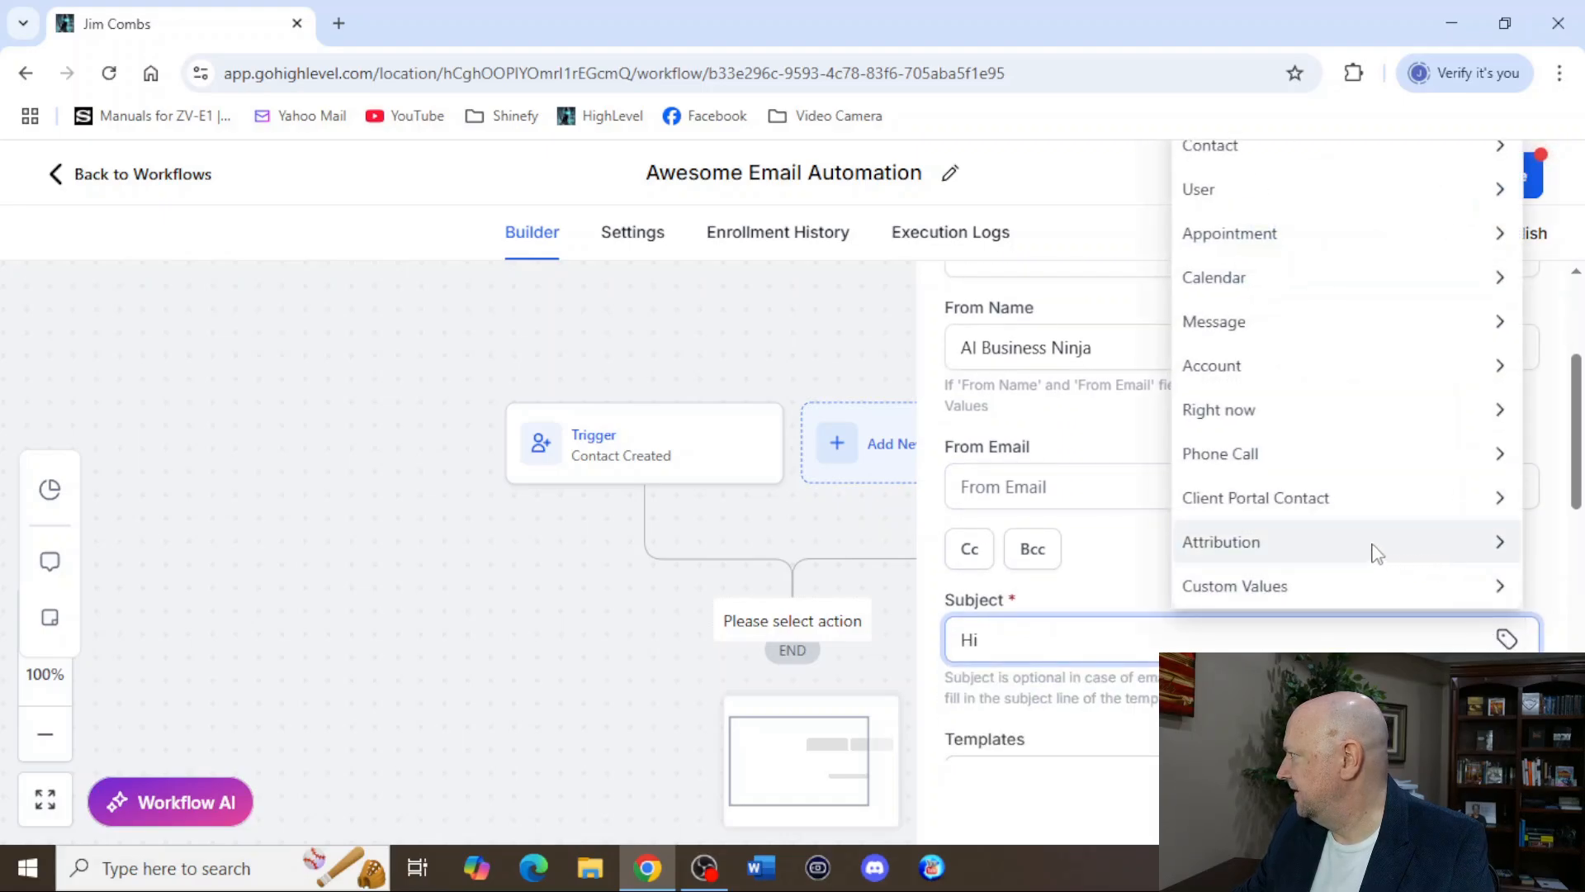
pyautogui.click(1262, 160)
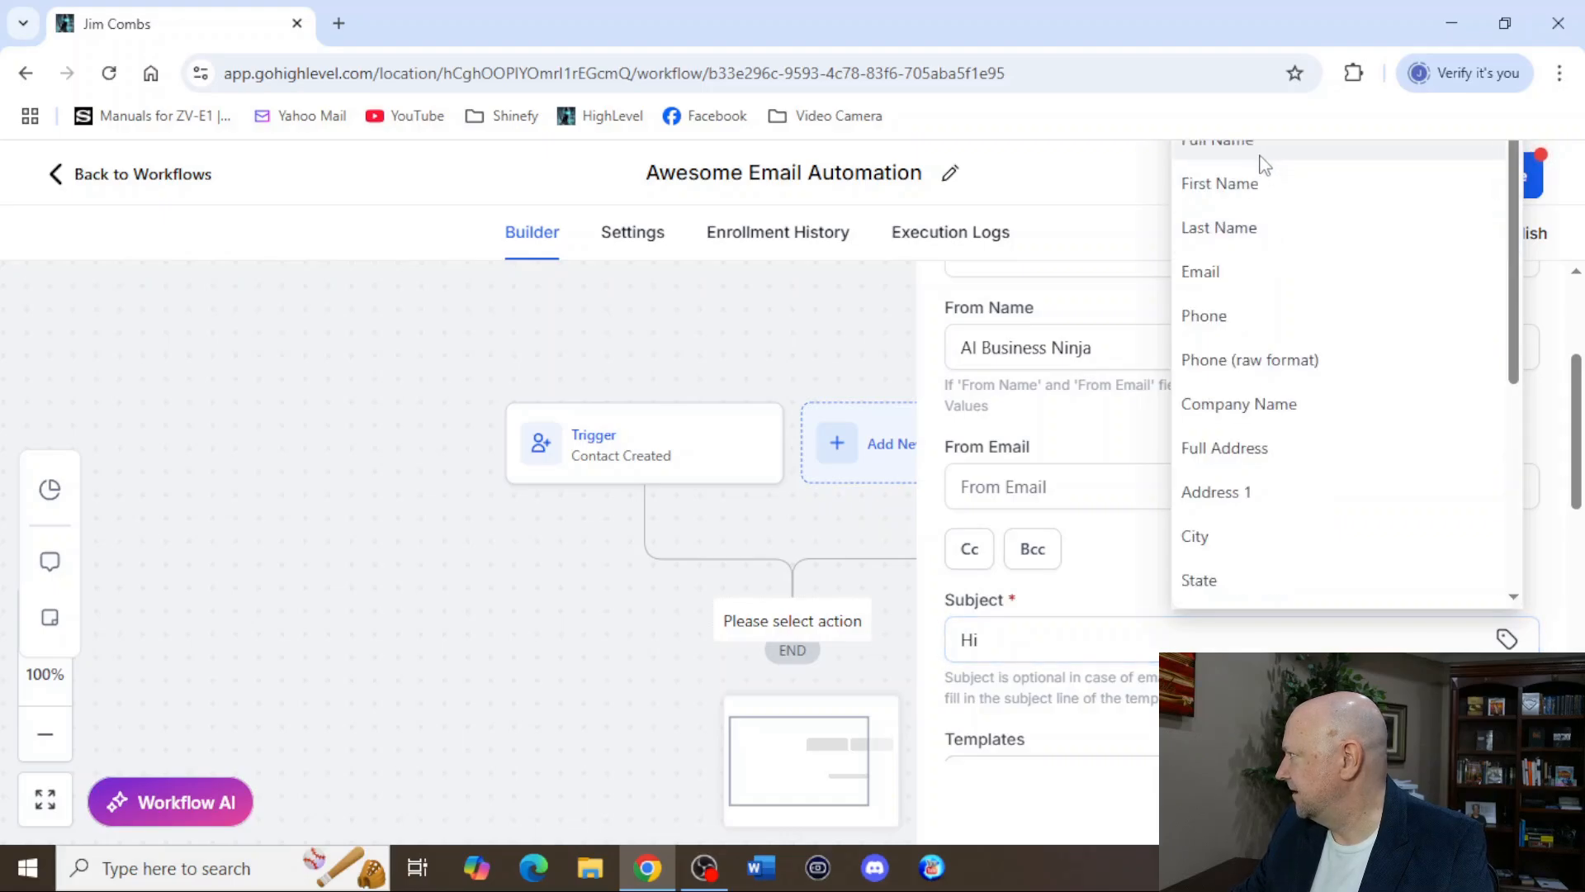
pyautogui.click(1240, 192)
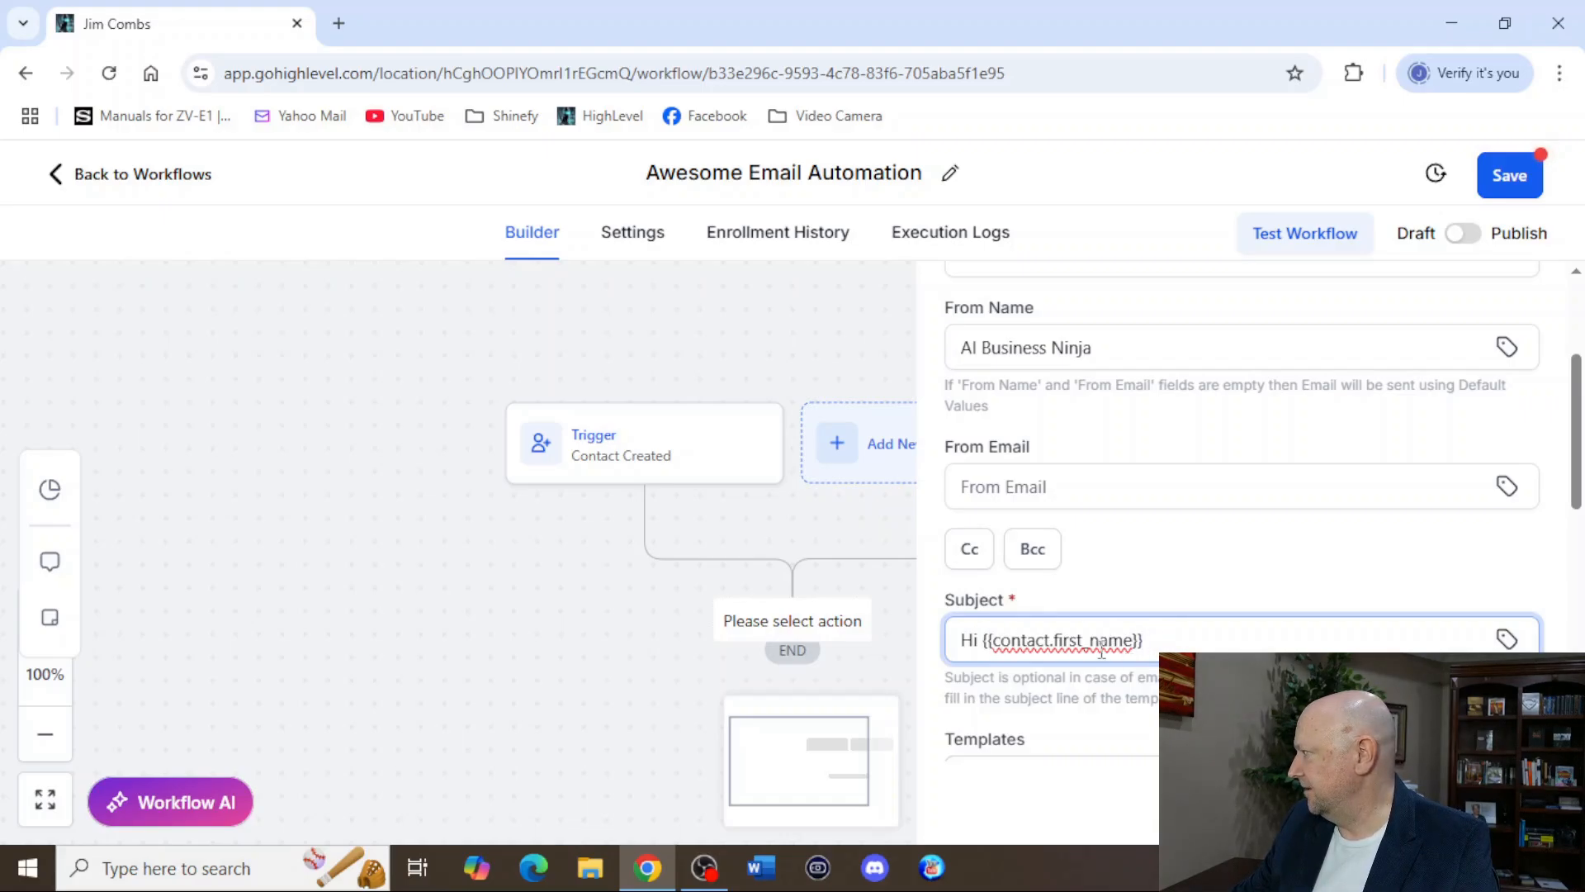
pyautogui.click(1507, 640)
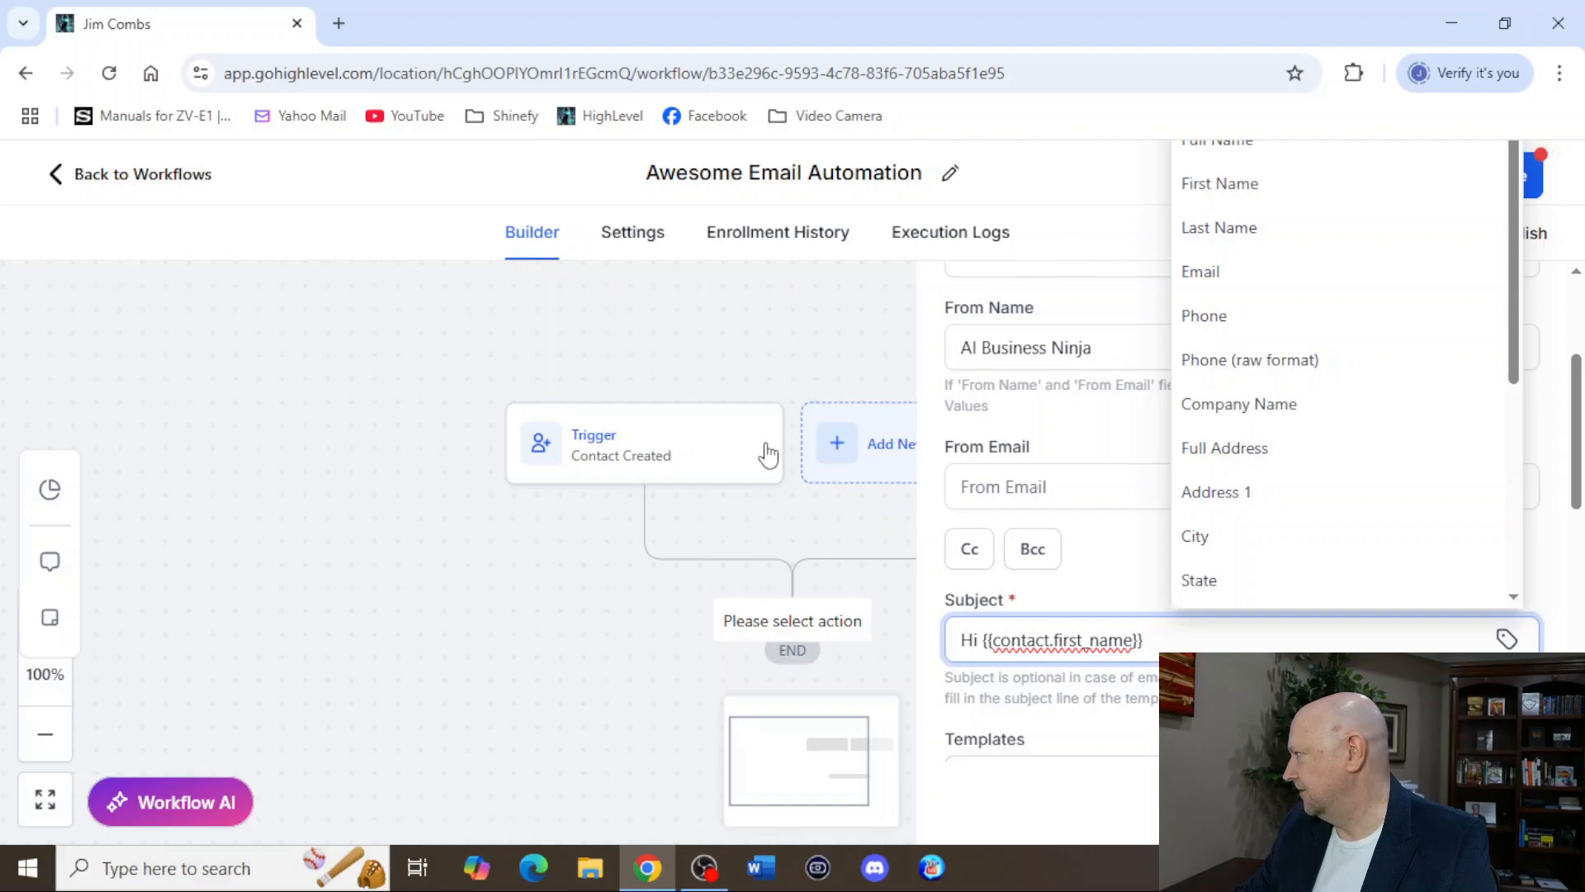
pyautogui.click(388, 502)
# Start the email message, without a template, with the greeting "Hey {{contact.first_name}}," using the contact's First Name custom value.
pyautogui.scroll(-3, 988, 588)
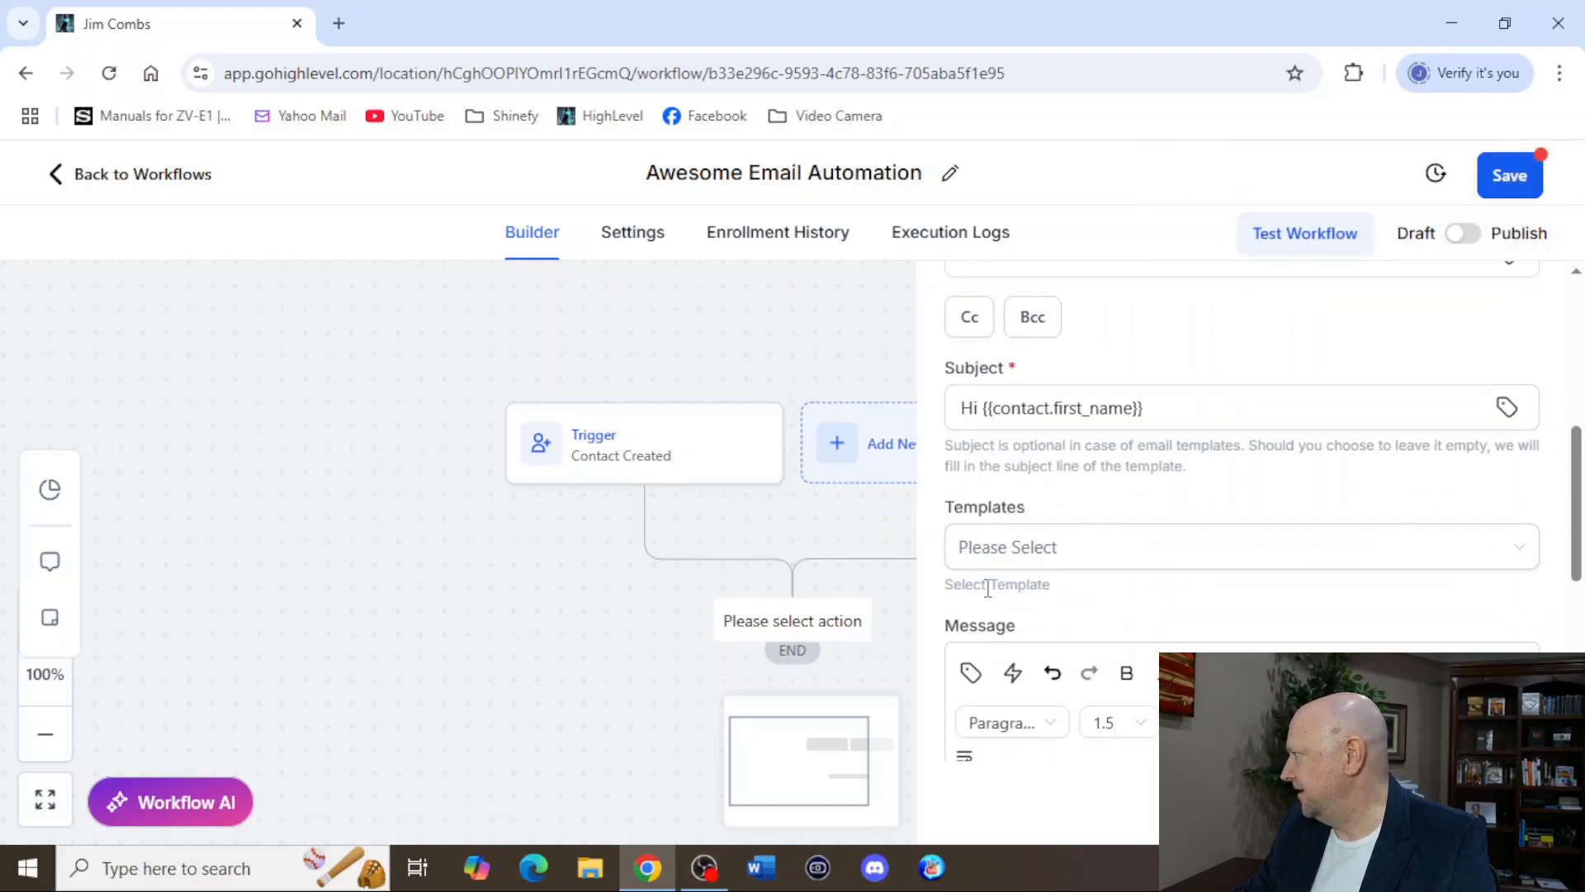
pyautogui.scroll(-2, 988, 588)
pyautogui.click(1495, 441)
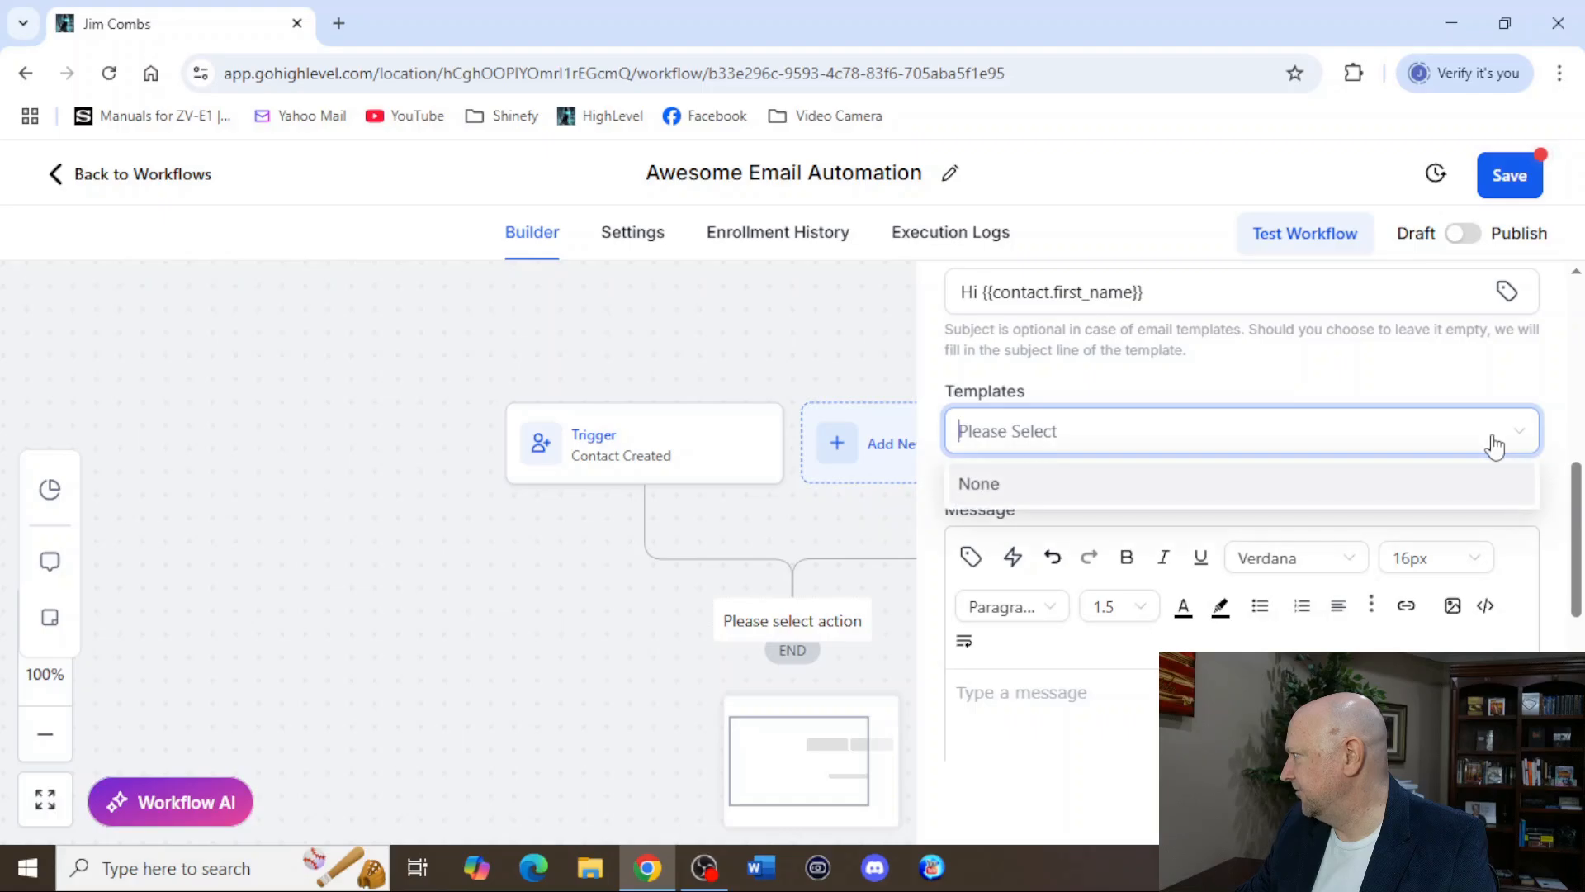
pyautogui.click(1090, 699)
pyautogui.scroll(-1, 1127, 683)
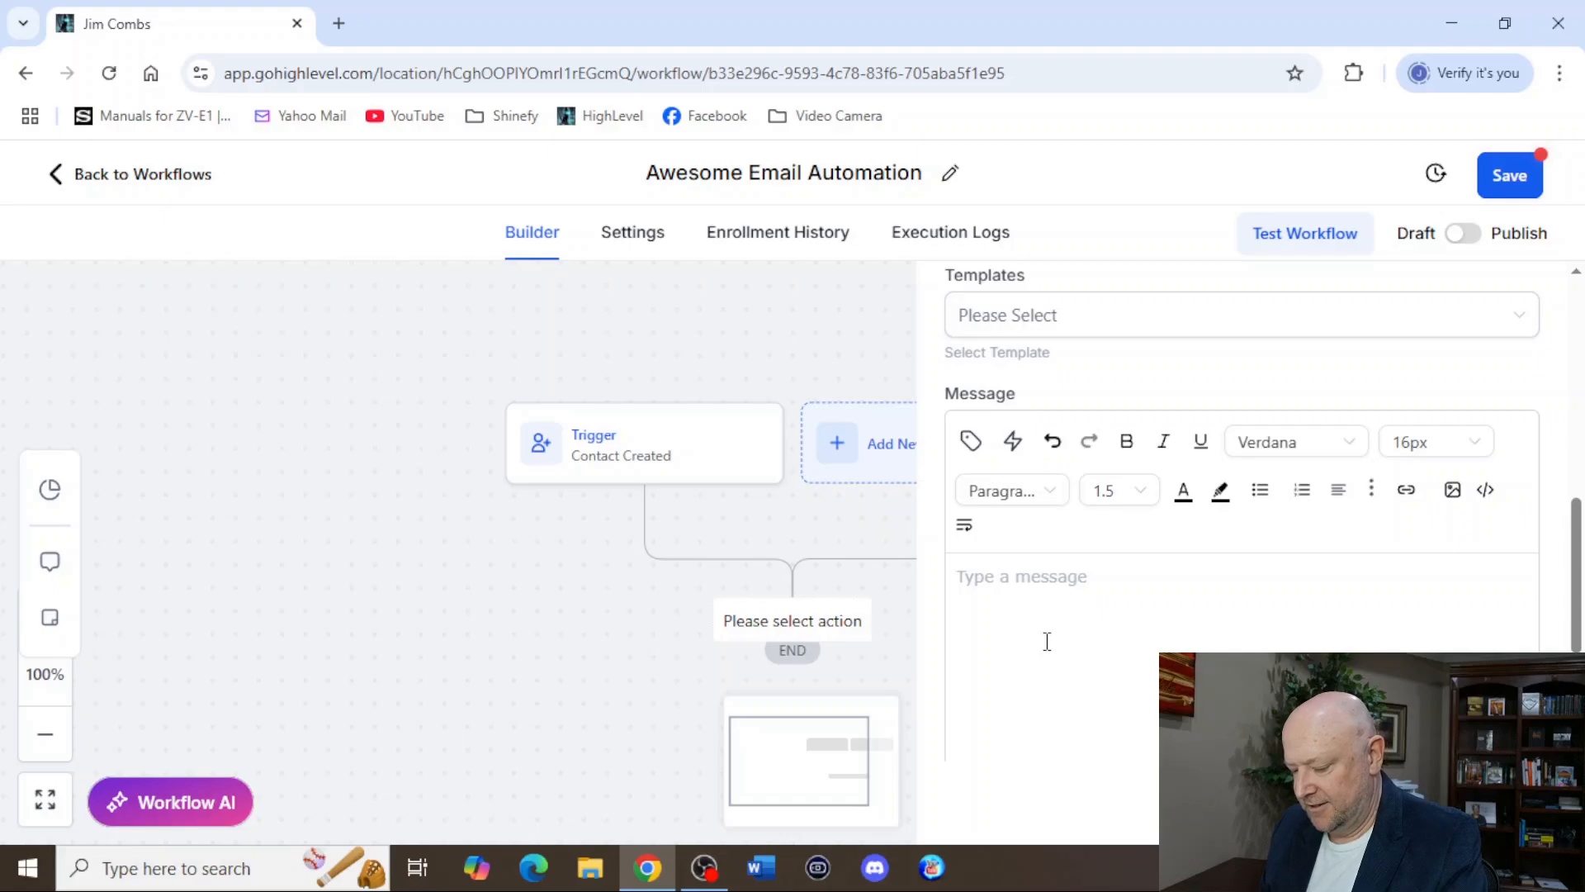
pyautogui.write('Hey')
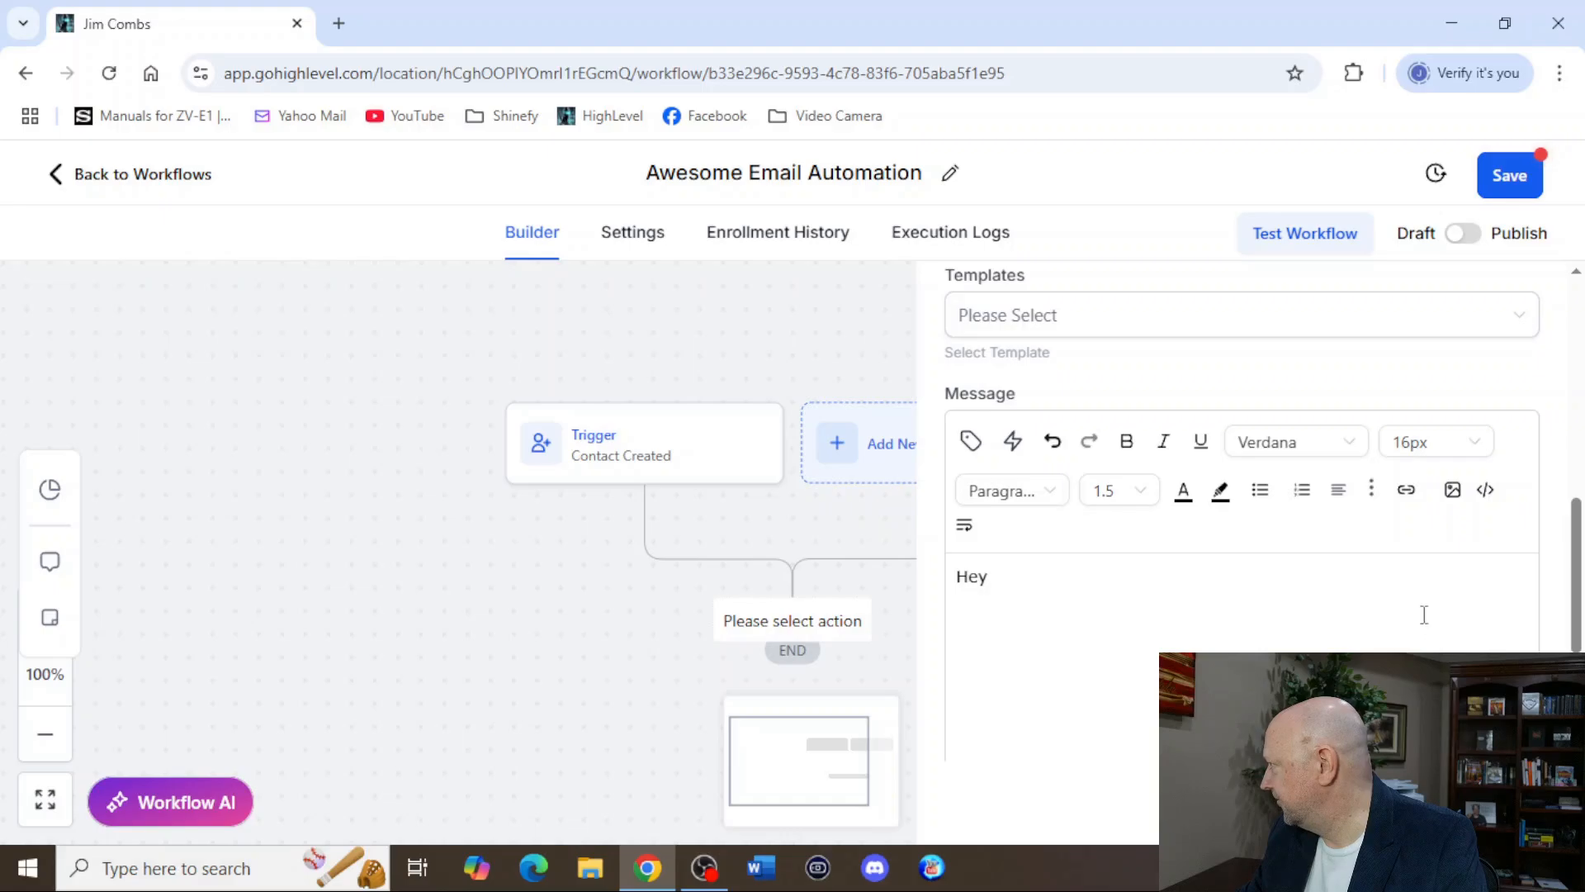
pyautogui.click(973, 444)
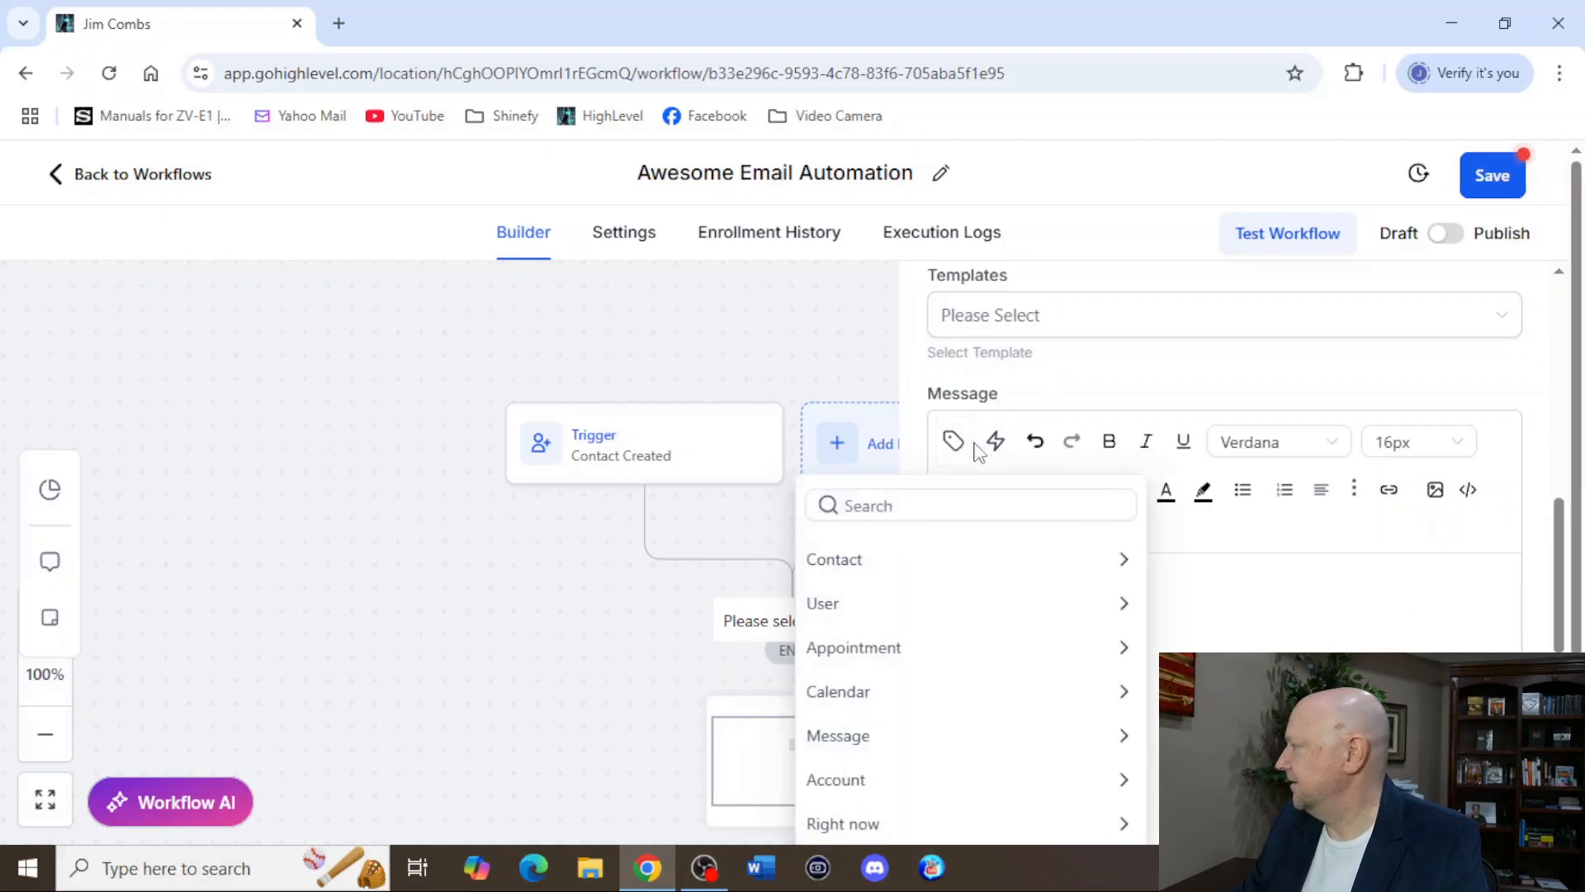
pyautogui.click(882, 564)
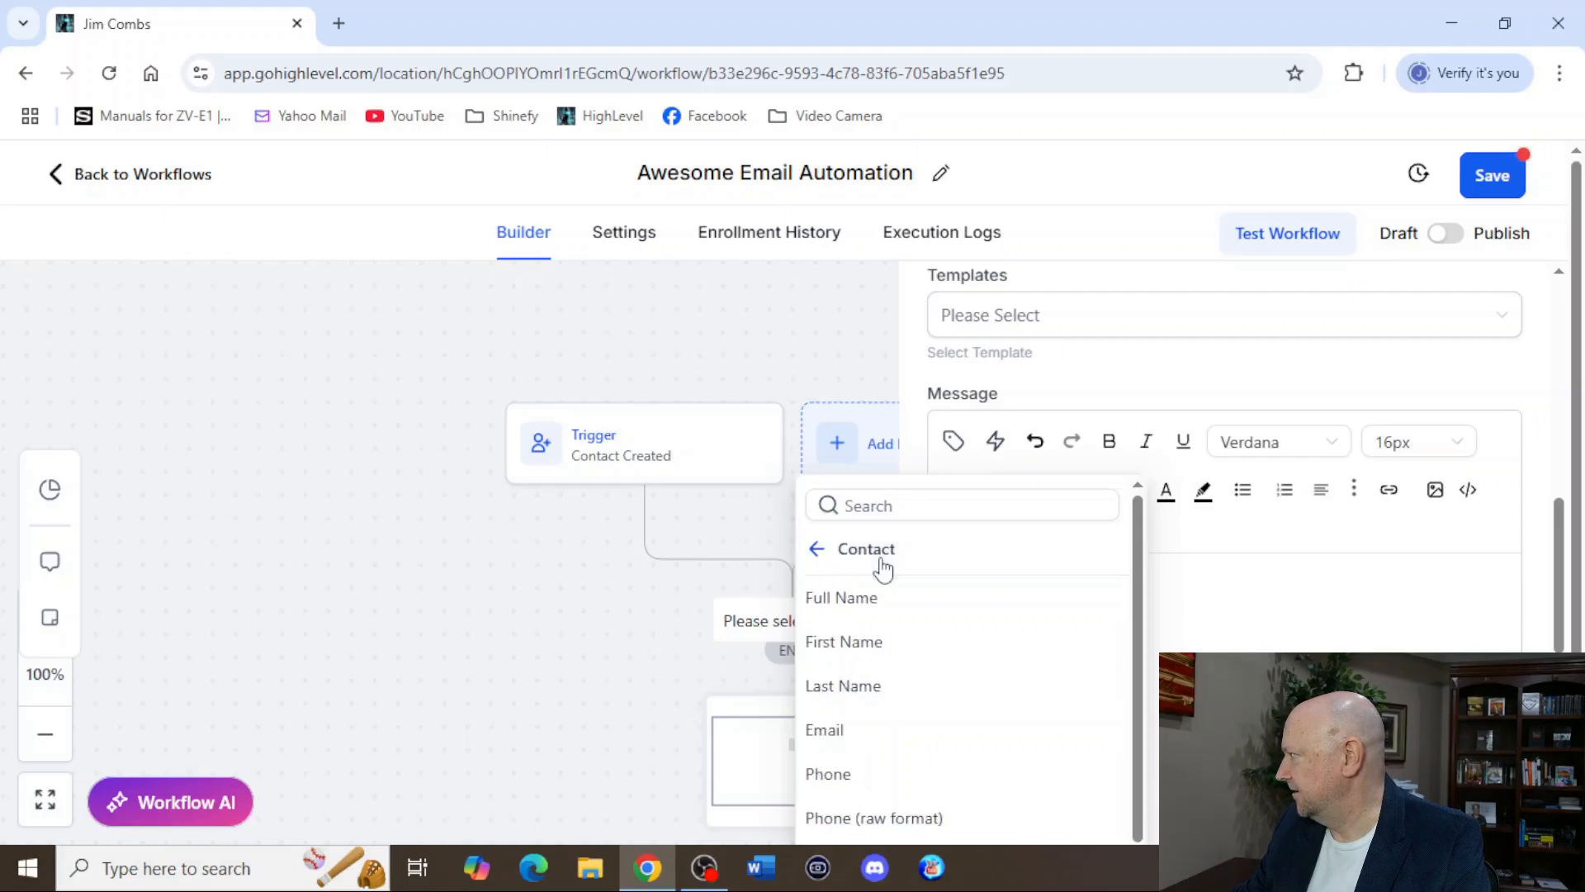
pyautogui.click(859, 652)
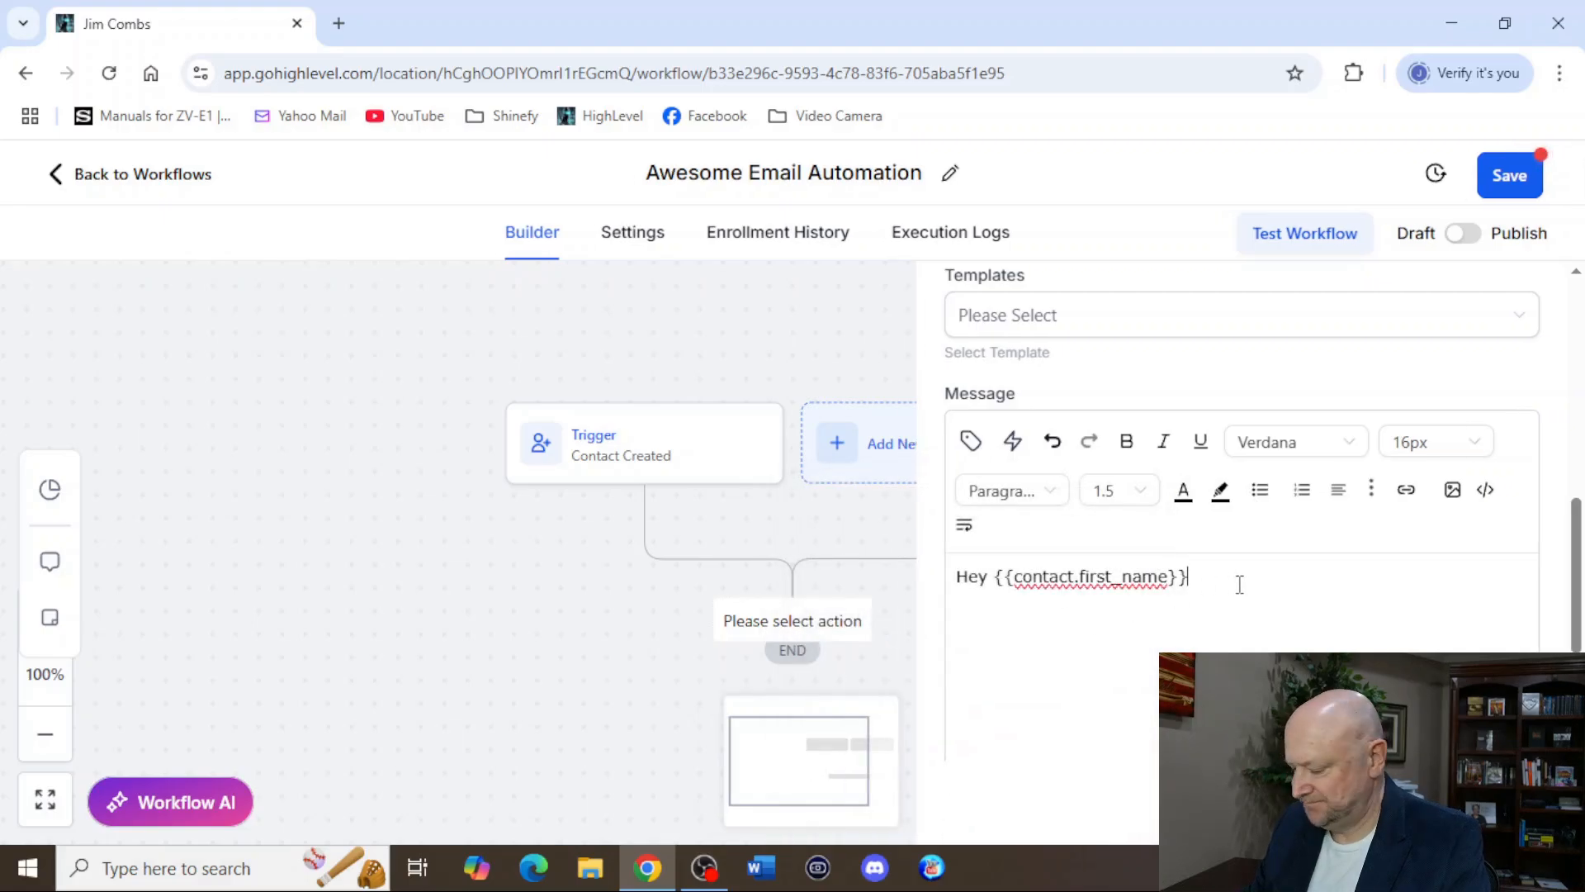
pyautogui.press('Return')
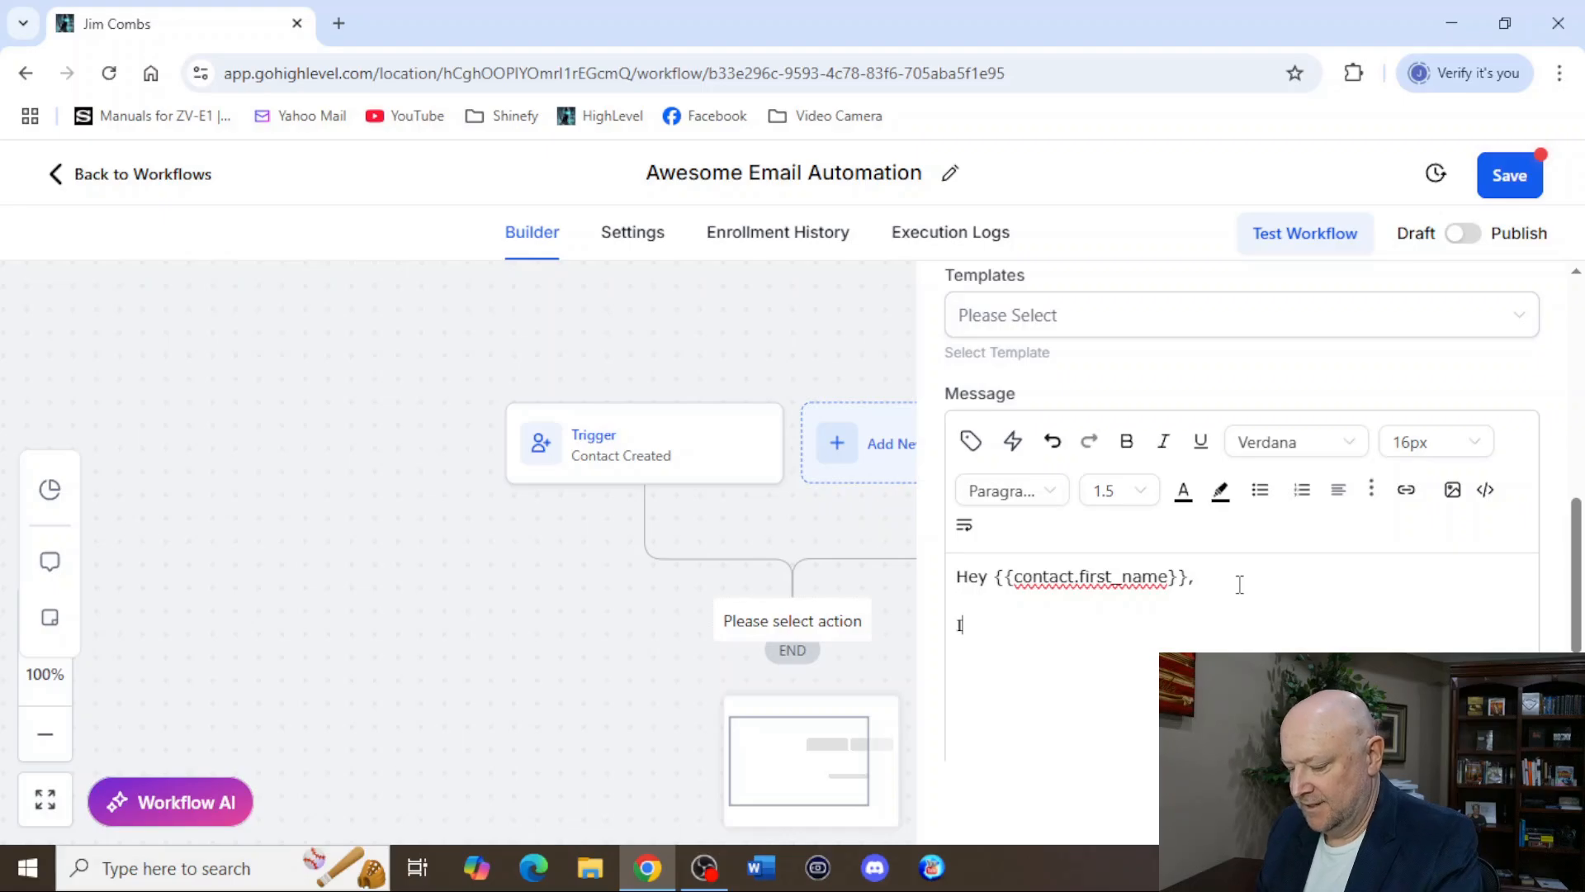
# Write the message body "I am glad you signed up for our free trial. Do you have any questions?" and sign it with the sender's first name.
pyautogui.write('I am')
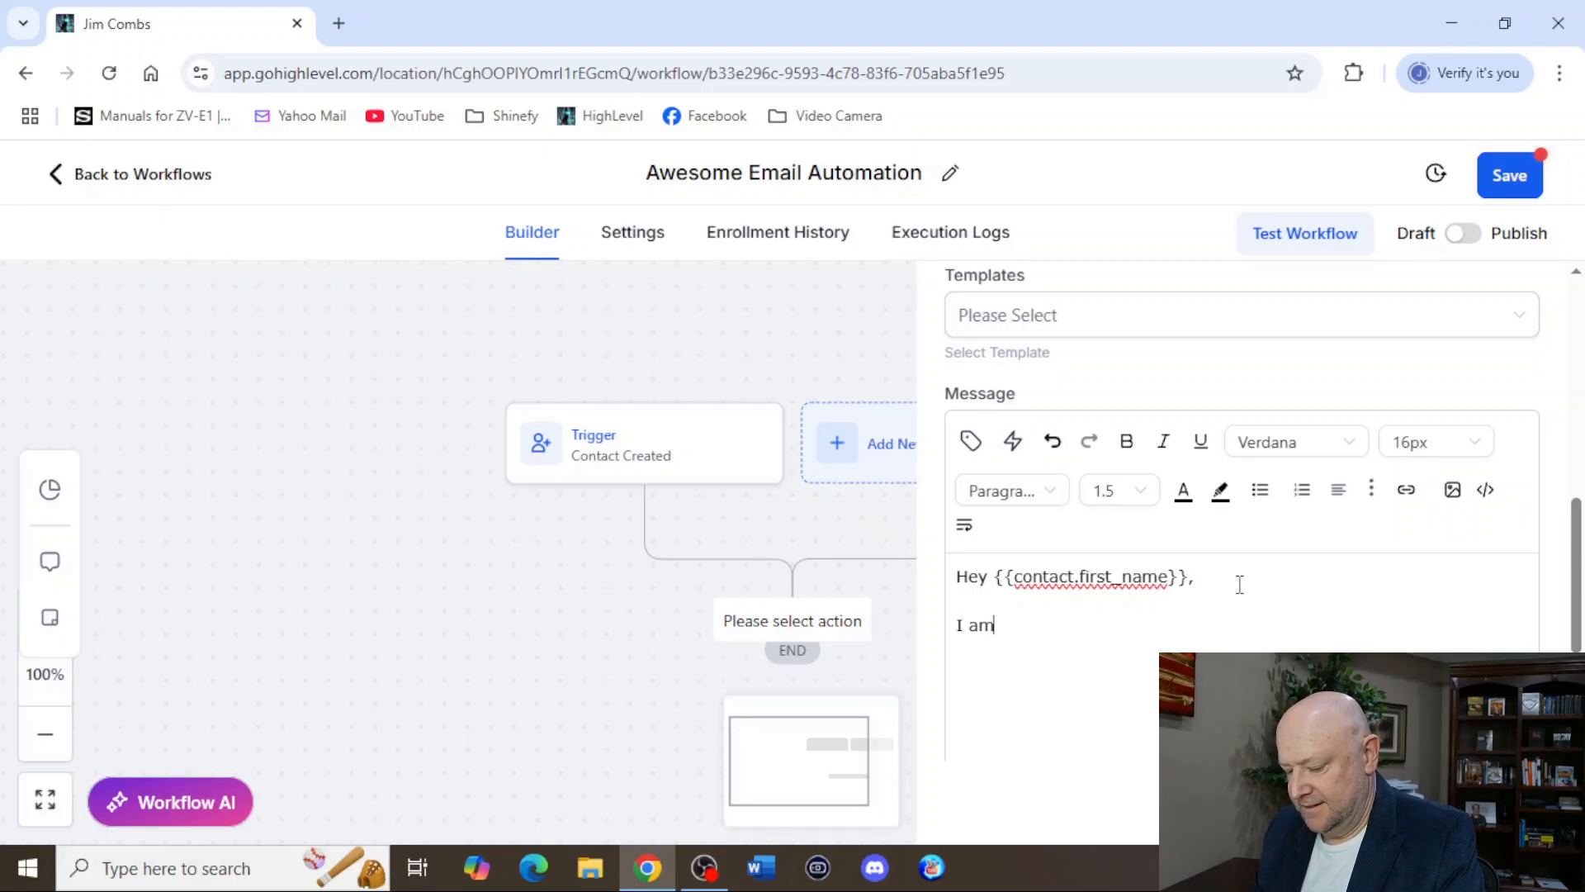
pyautogui.write(' glad you s')
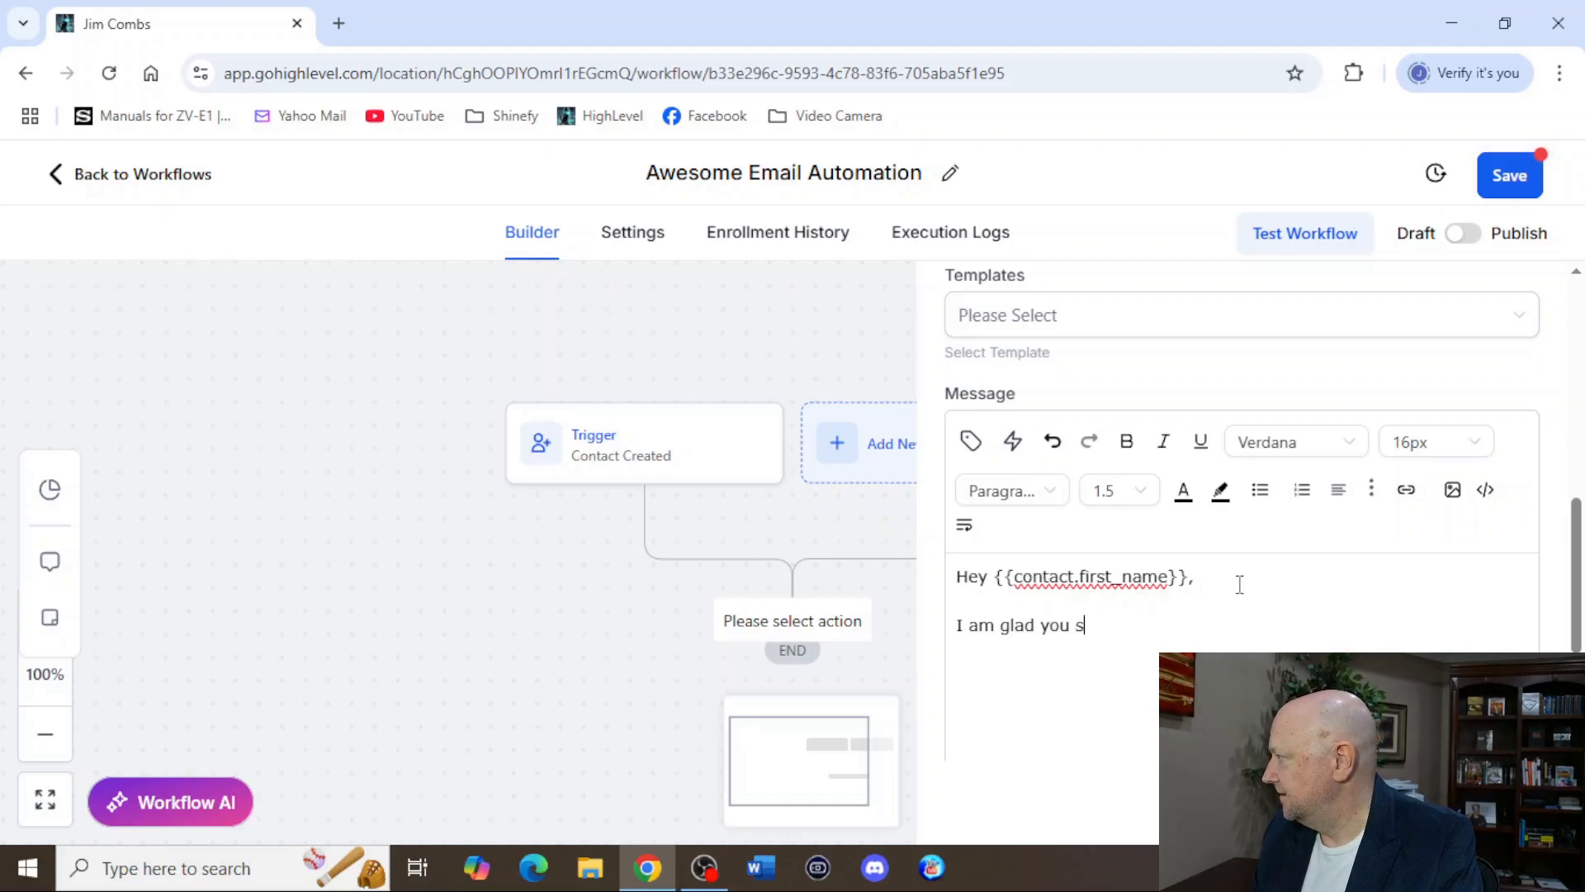
pyautogui.write('igned up for our free ')
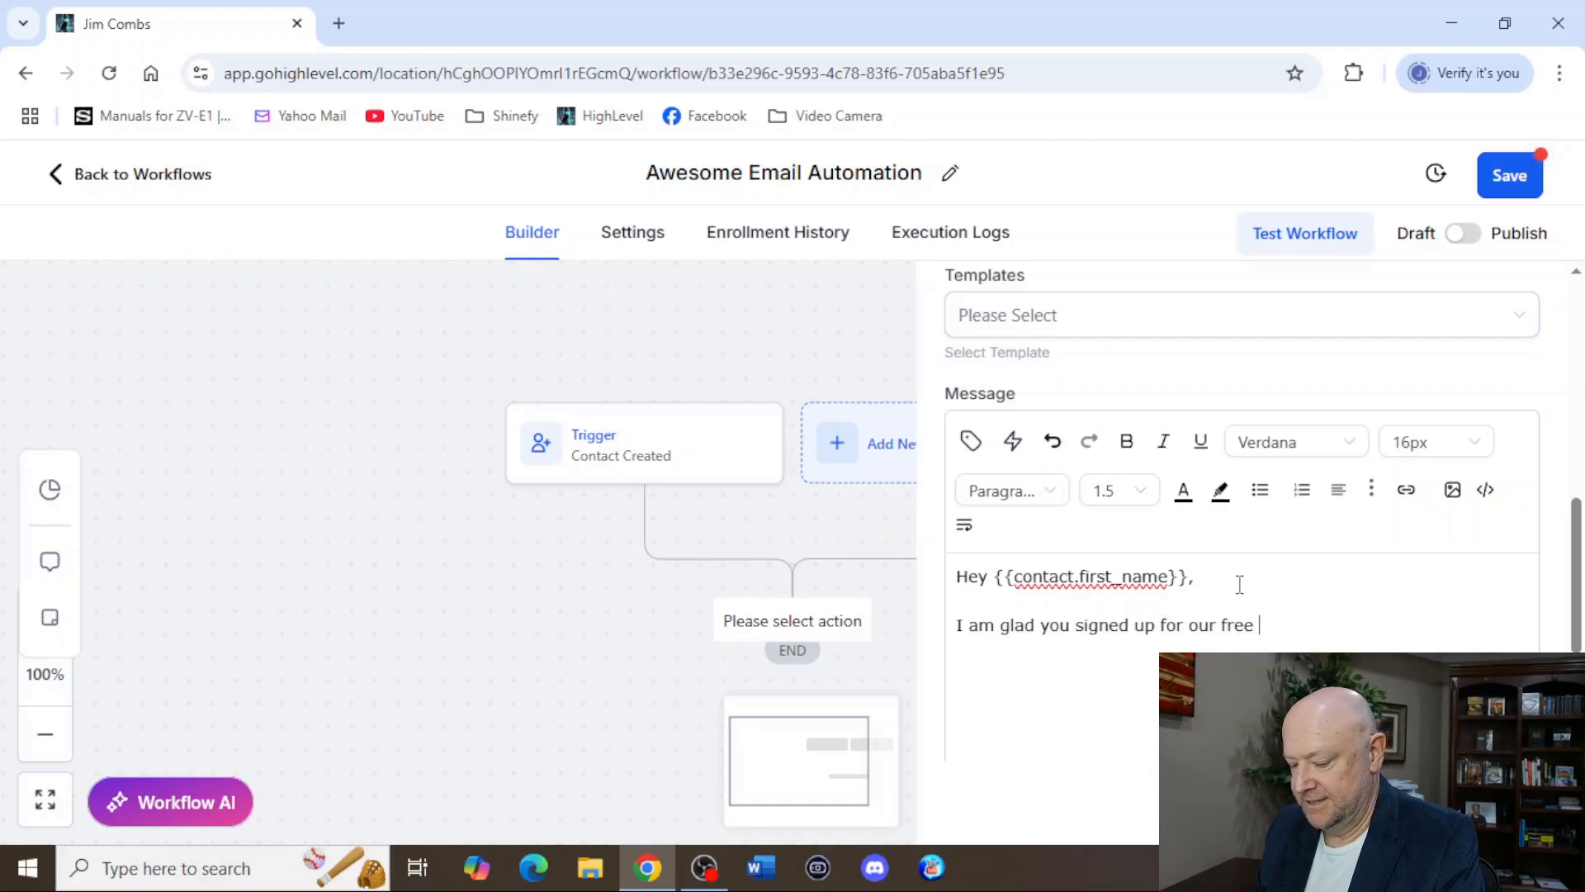
pyautogui.write('trial.  Do you have an')
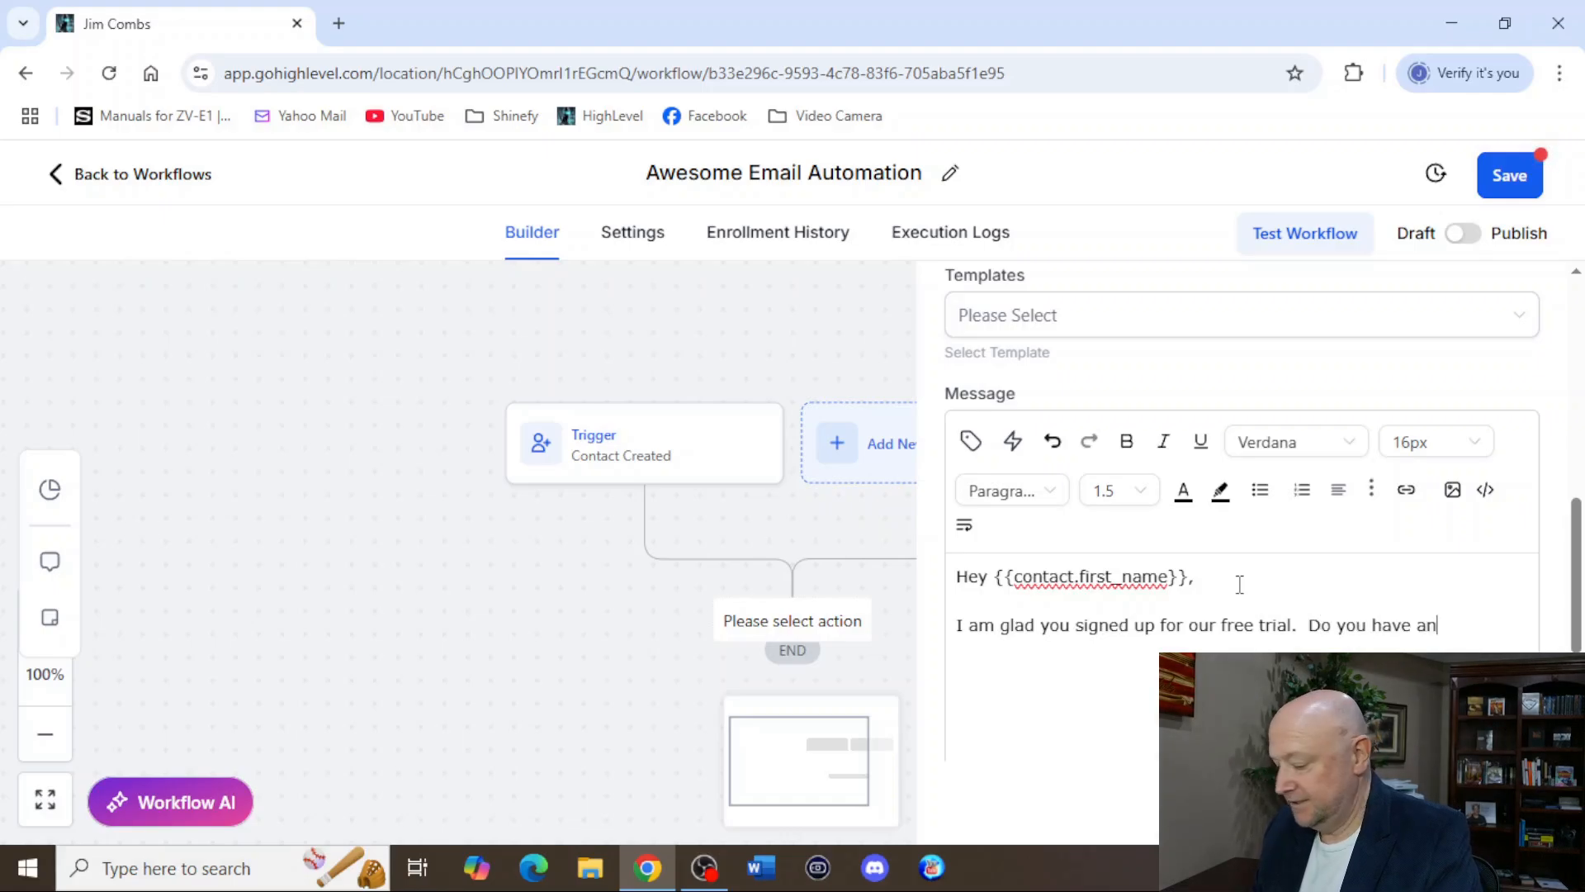
pyautogui.write('y questions?')
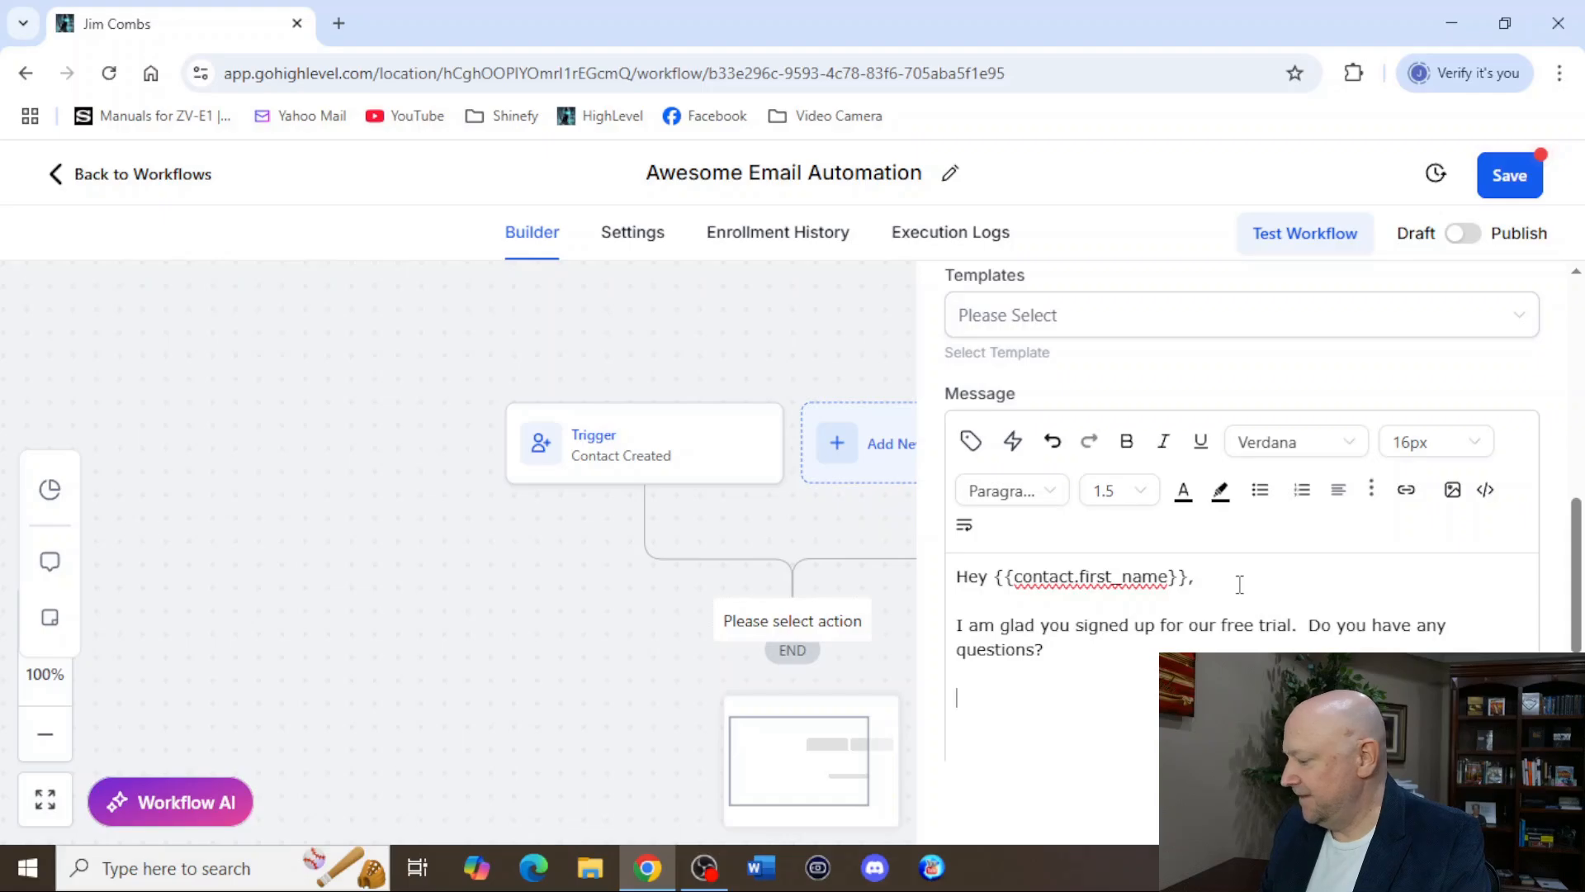
pyautogui.write('im')
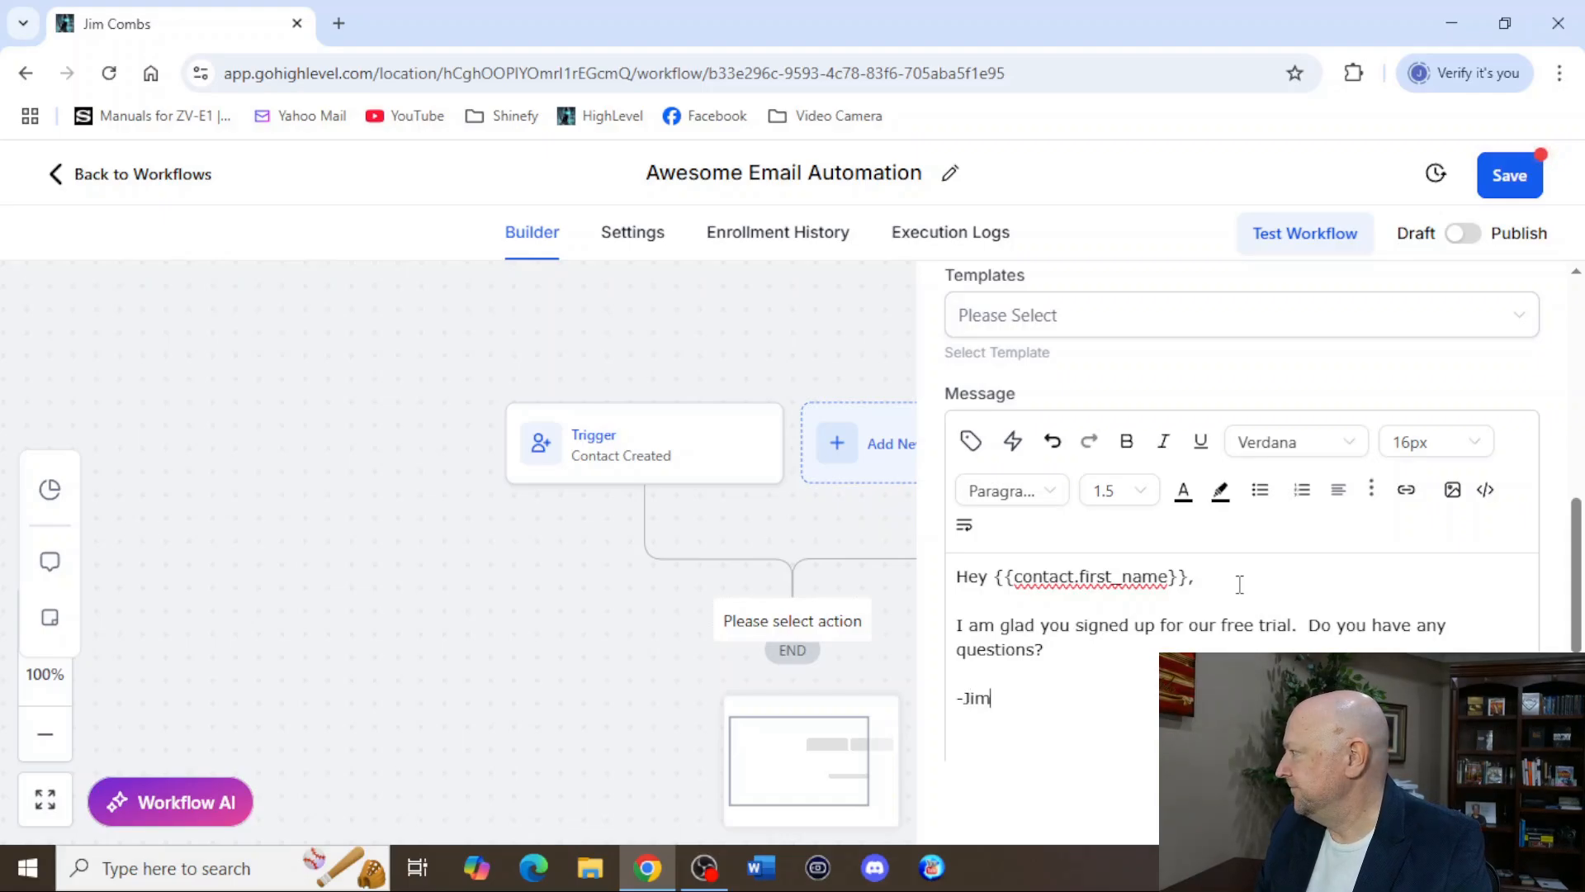
# Review the email action's fields, leave From Email empty, and save the workflow.
pyautogui.scroll(-3, 1335, 630)
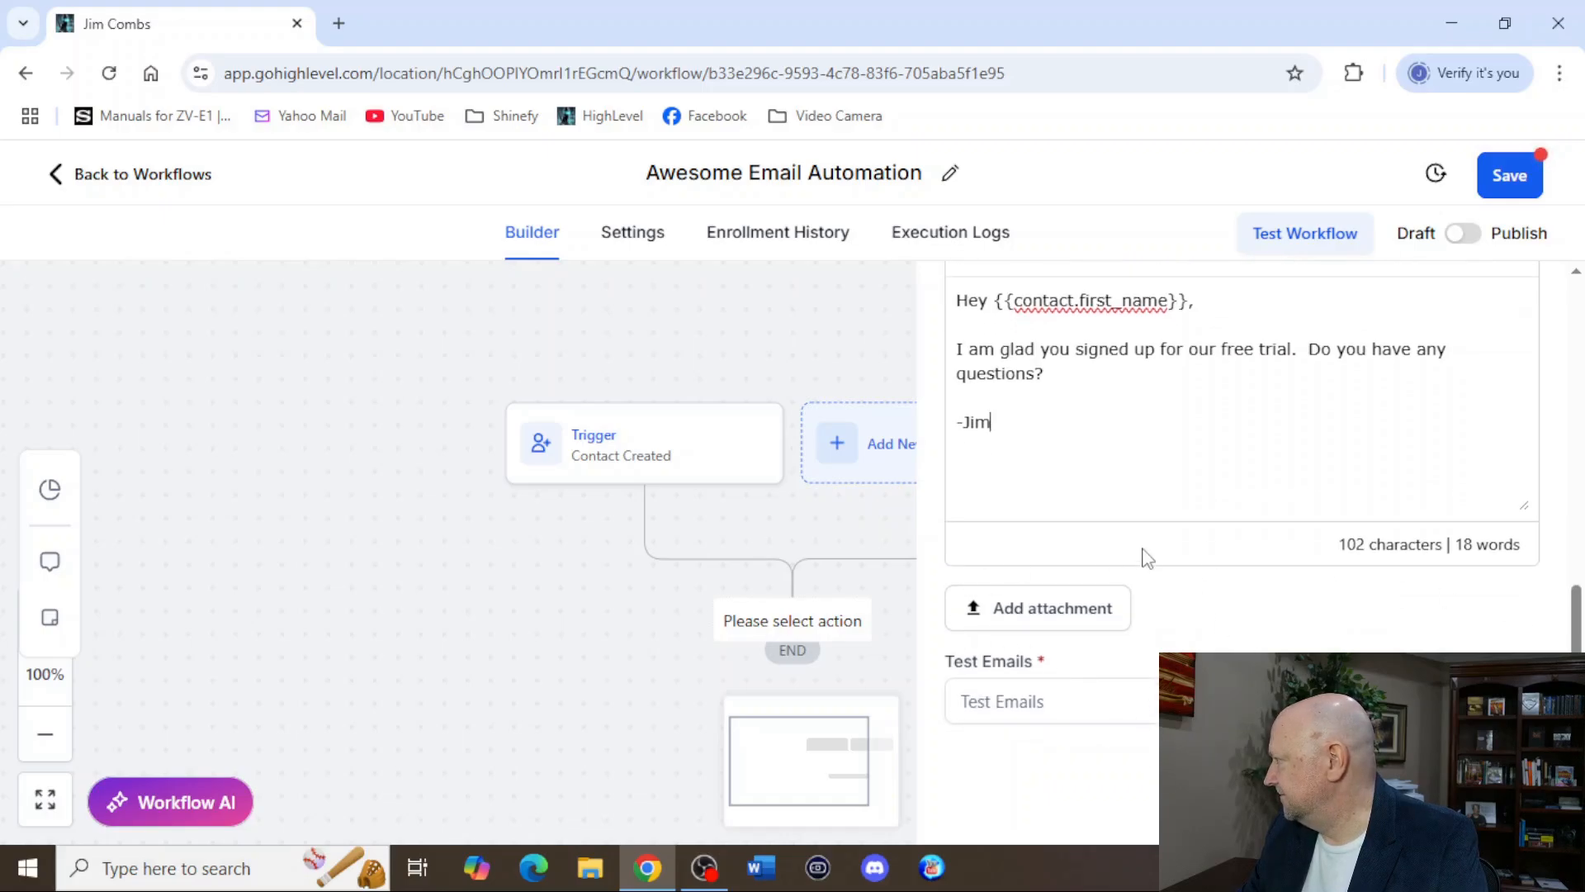
pyautogui.scroll(2, 1143, 556)
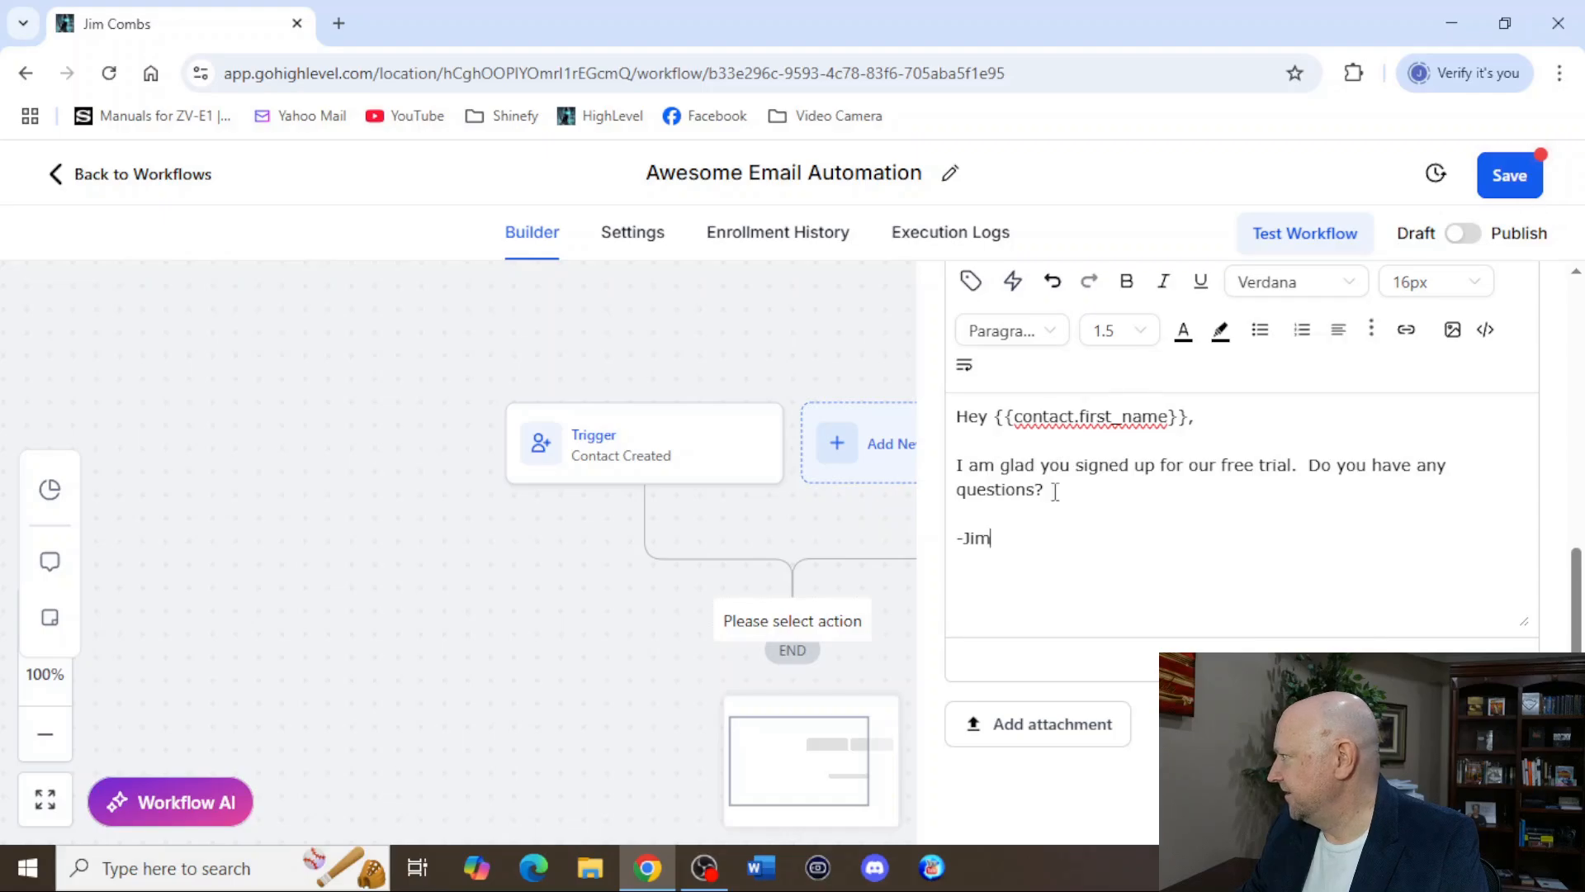
pyautogui.scroll(4, 1055, 492)
pyautogui.scroll(3, 1070, 500)
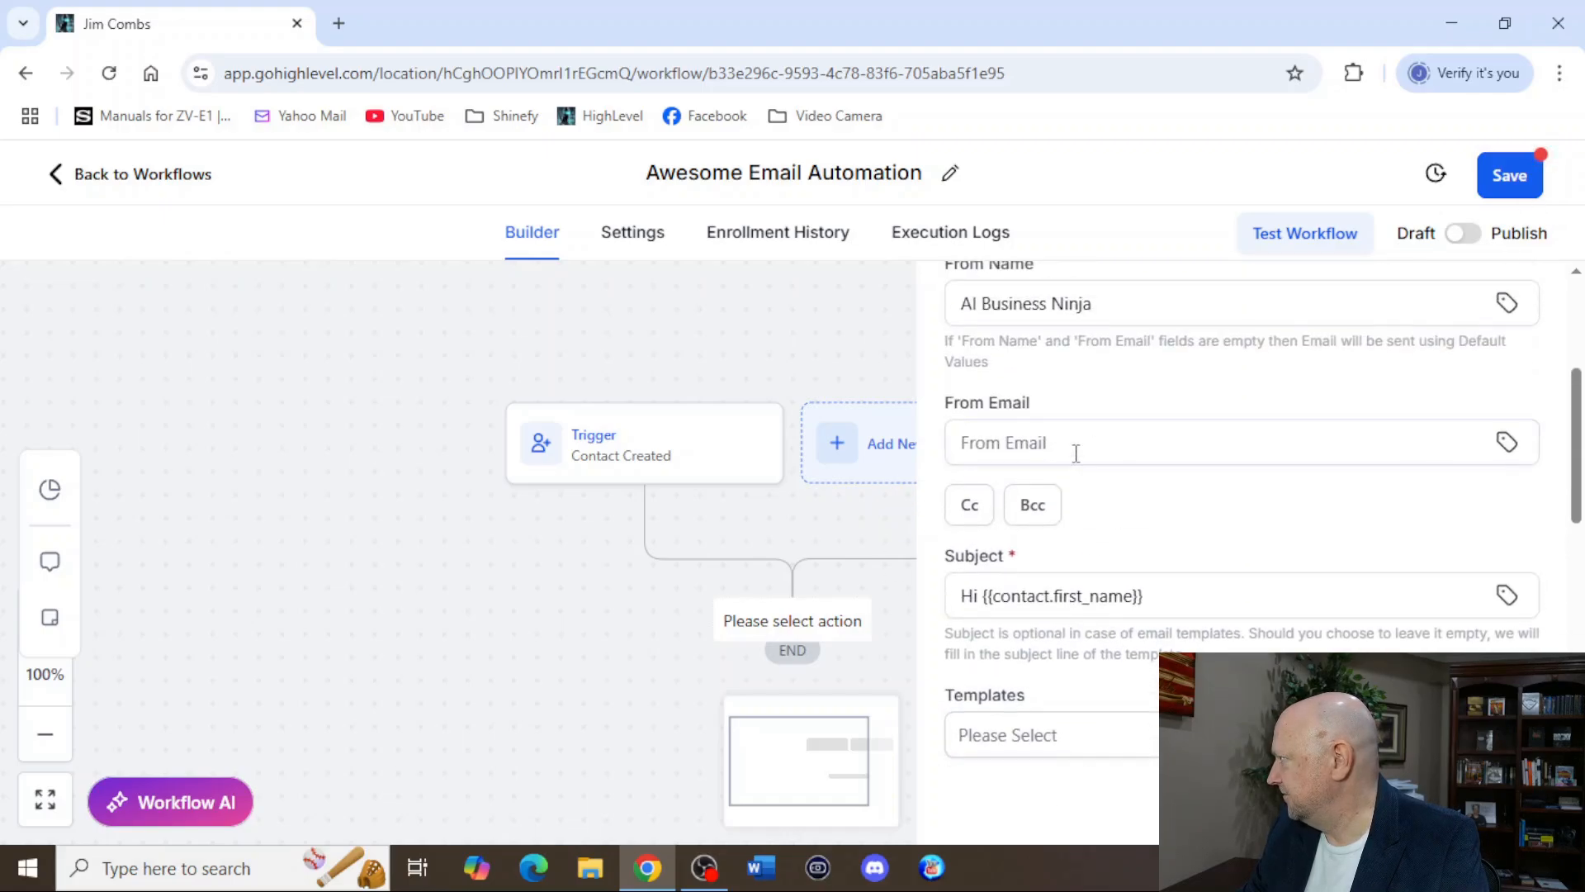
pyautogui.click(1067, 447)
pyautogui.click(1504, 173)
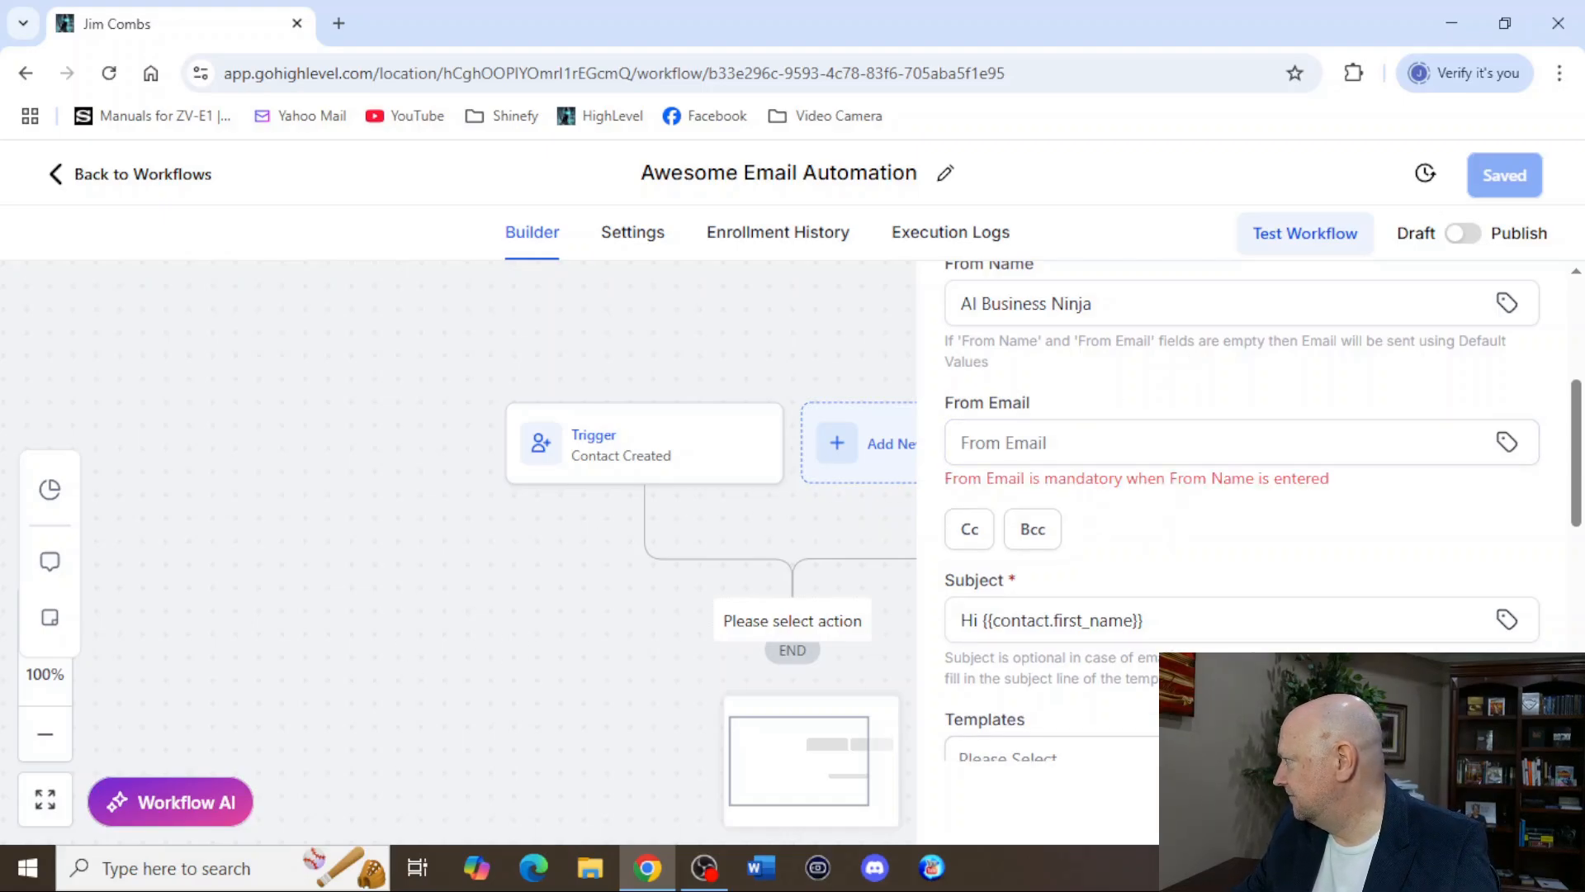
# Fill in the sender's From Email address in the Welcome Email action and save the action.
pyautogui.click(1128, 446)
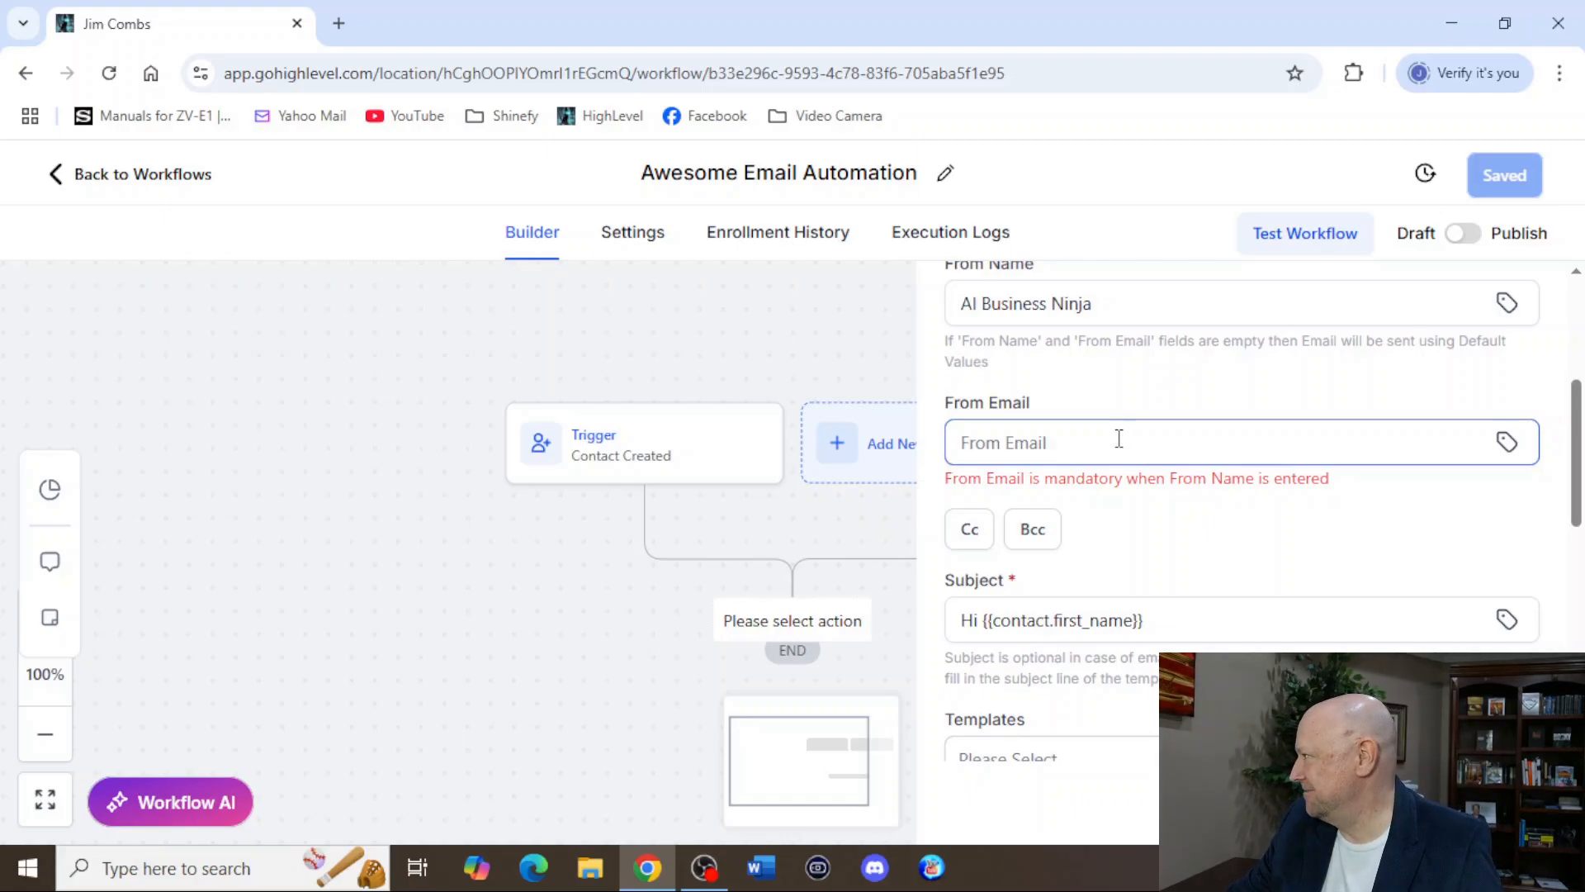
pyautogui.click(1116, 444)
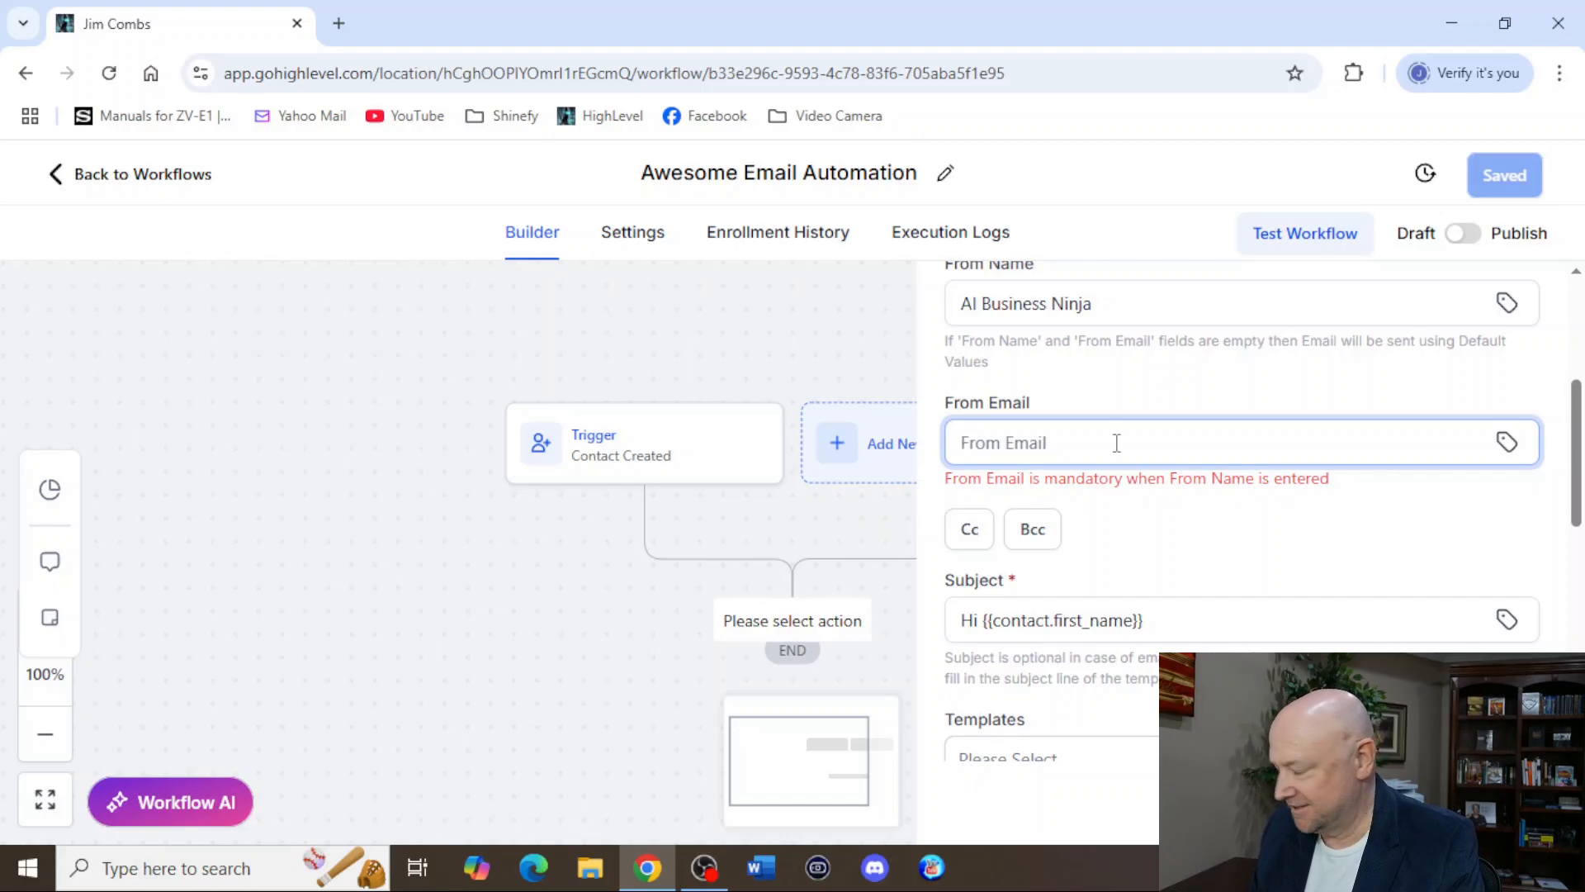
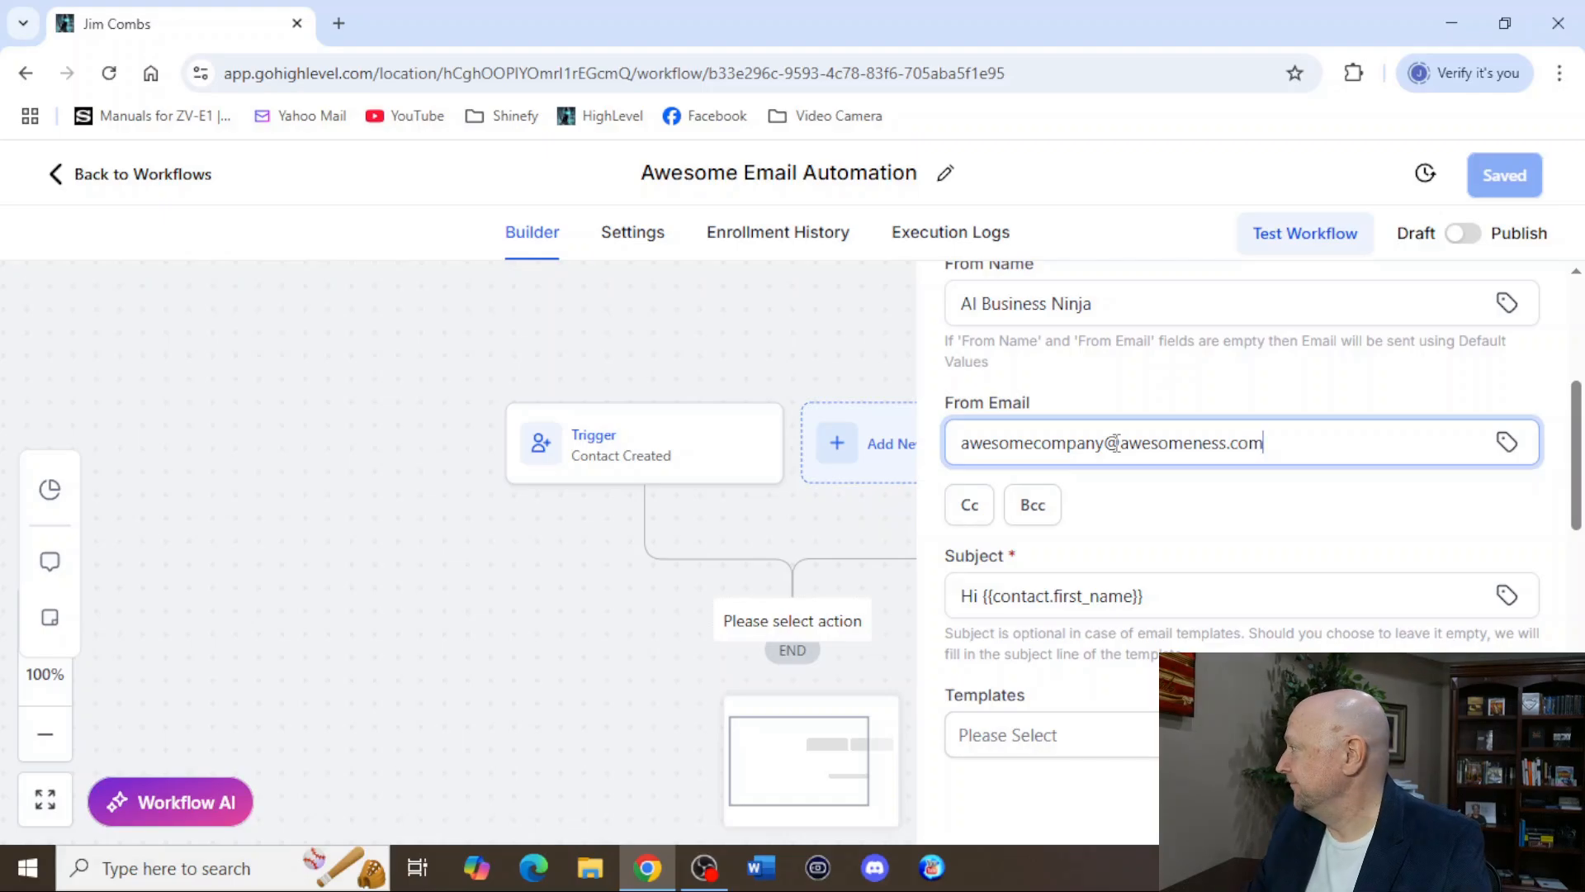
pyautogui.click(1485, 810)
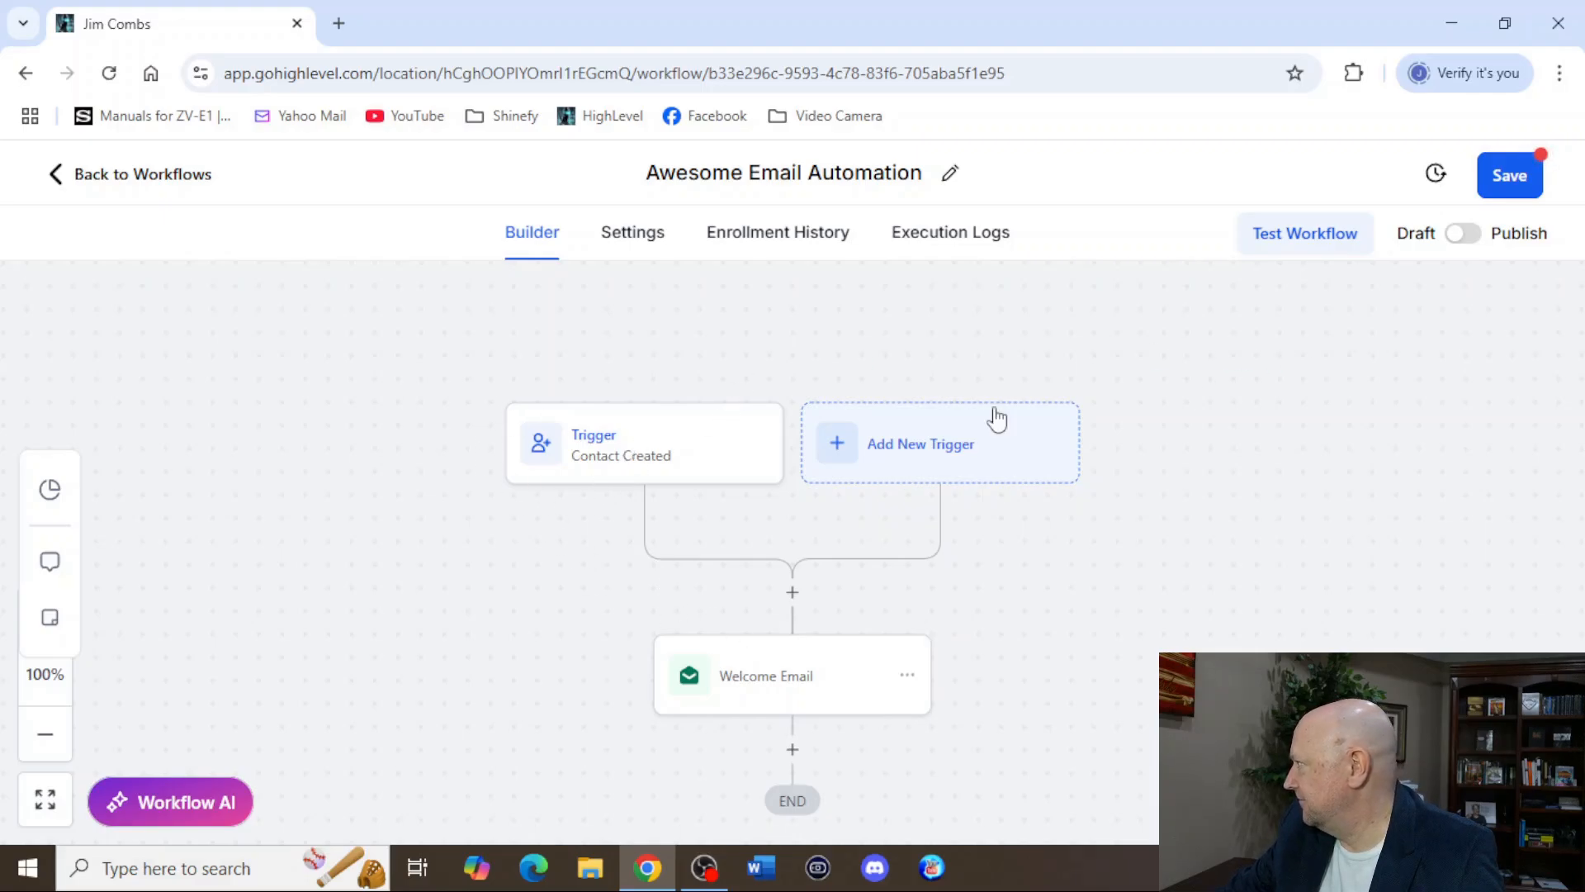
# Save the Awesome Email Automation workflow and switch it from Draft to Publish.
pyautogui.click(1509, 175)
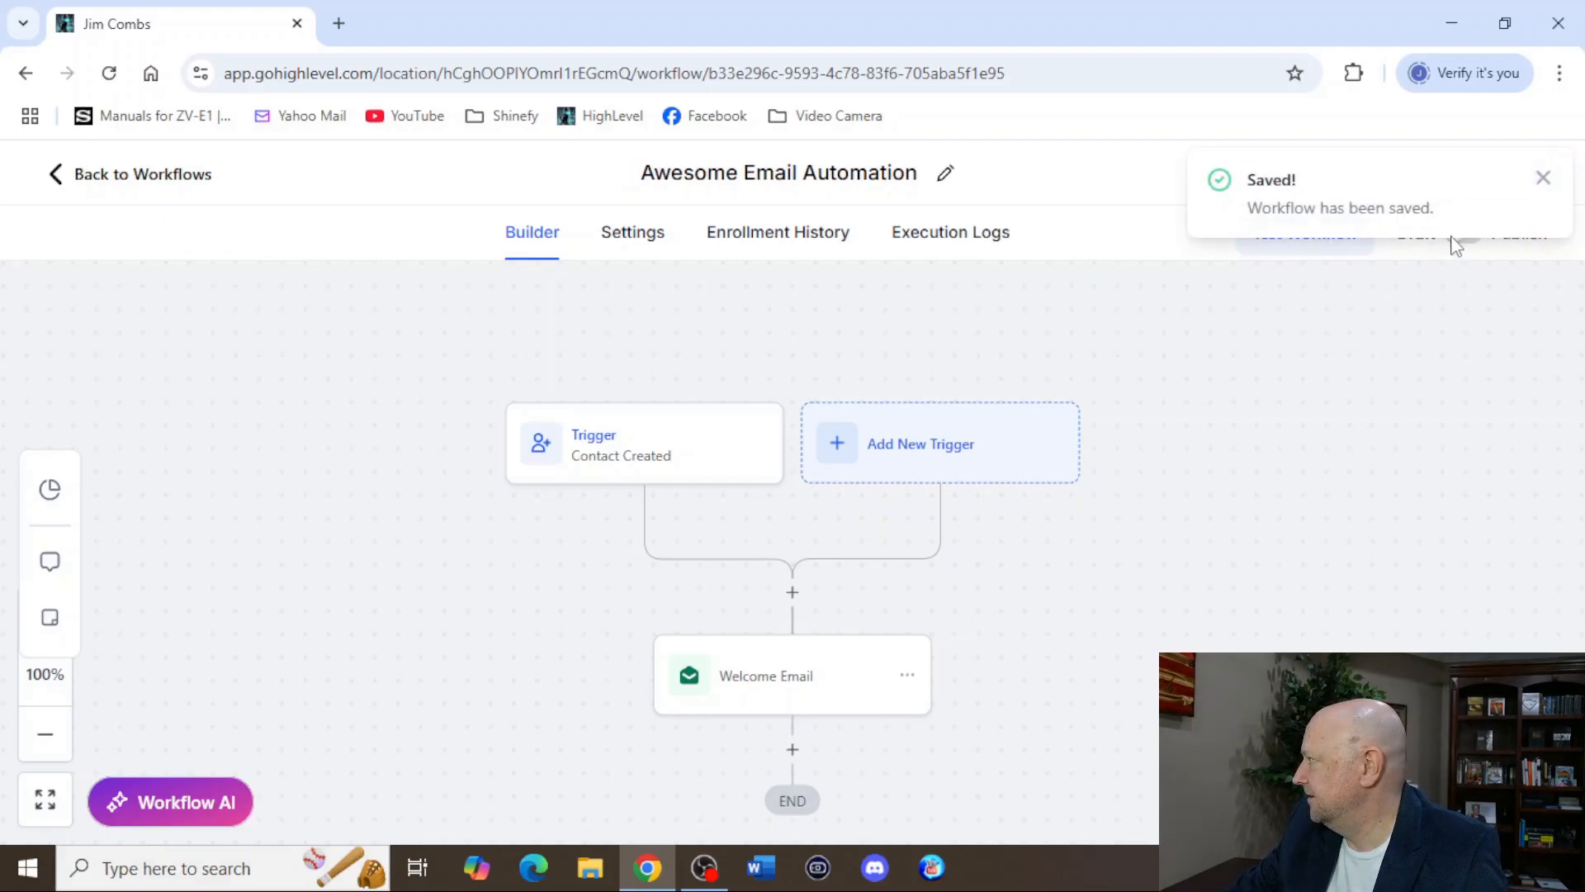
pyautogui.click(1542, 176)
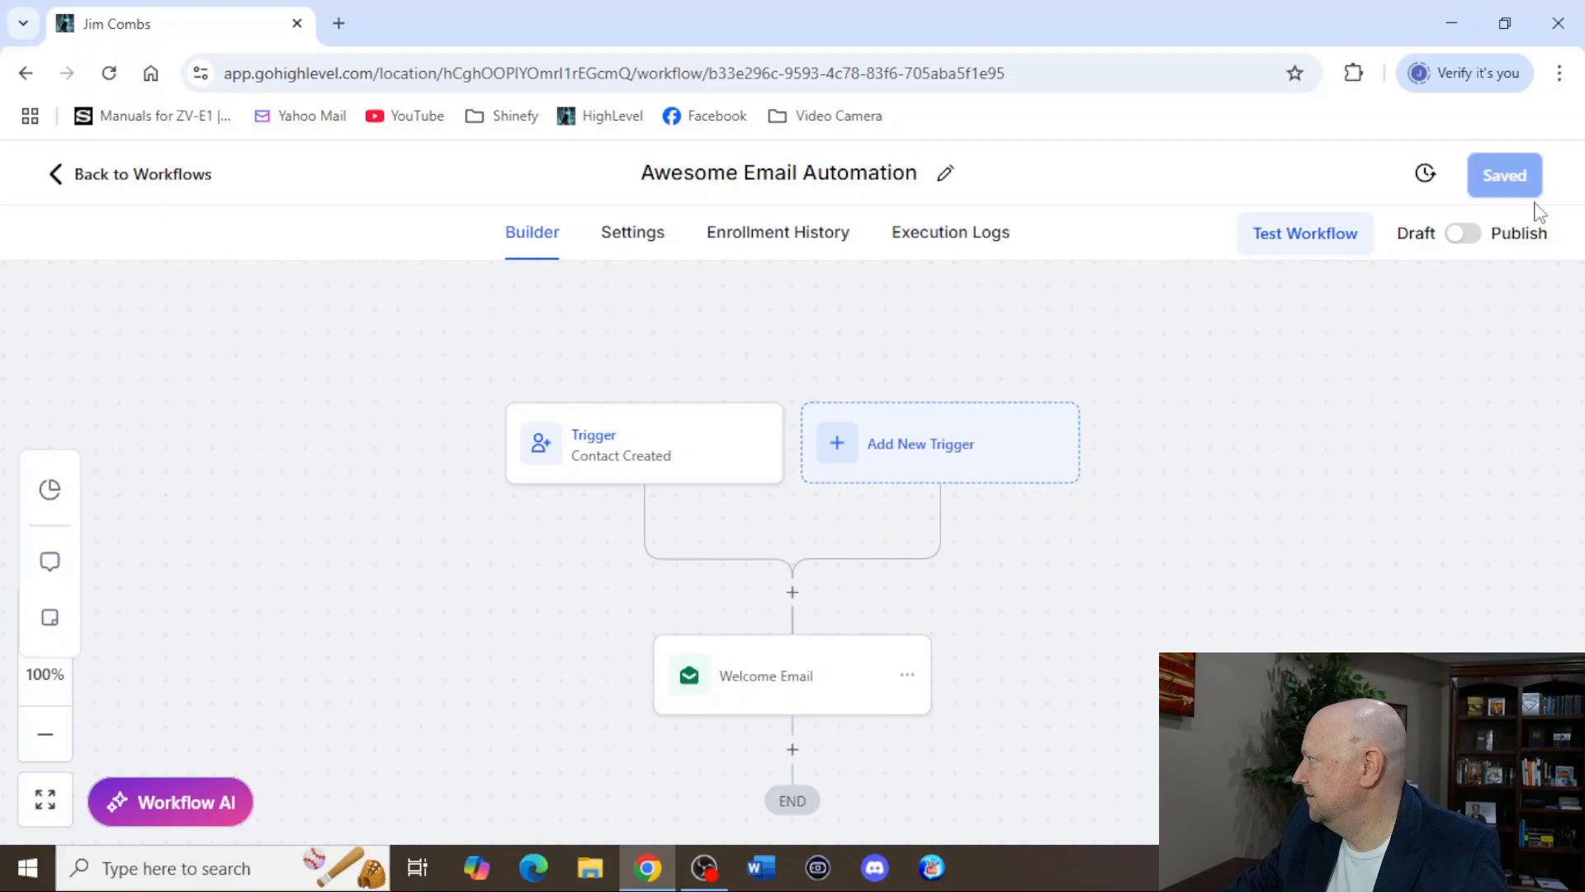
pyautogui.click(1467, 238)
pyautogui.click(1505, 189)
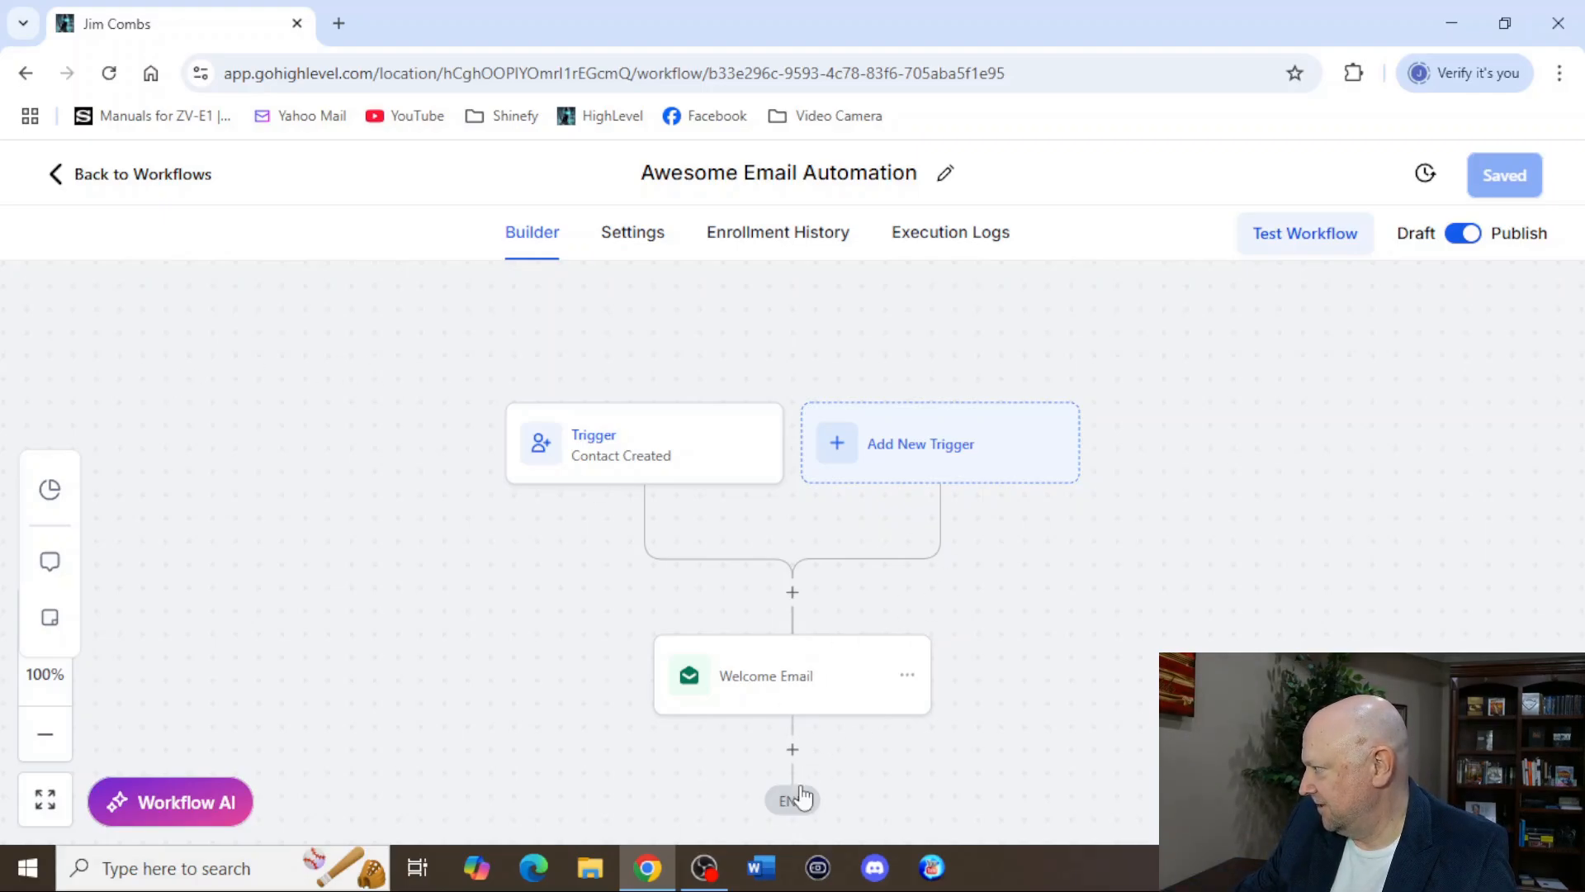
# Browse the contact actions that can be added after the Welcome Email, and return to the workflow list without adding one.
pyautogui.scroll(-1, 796, 726)
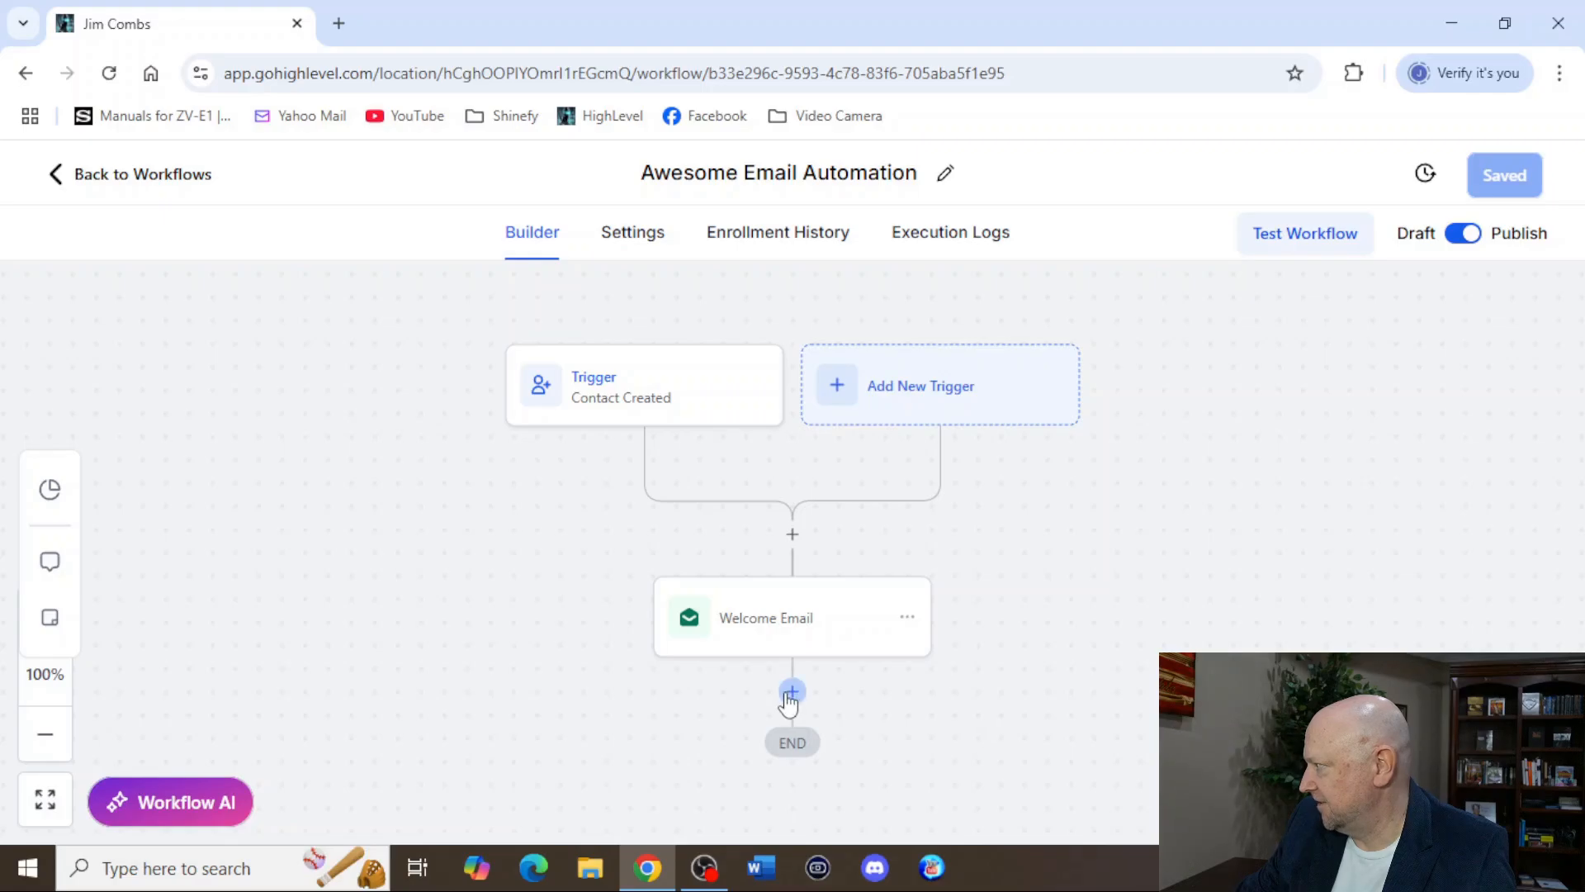
pyautogui.click(794, 693)
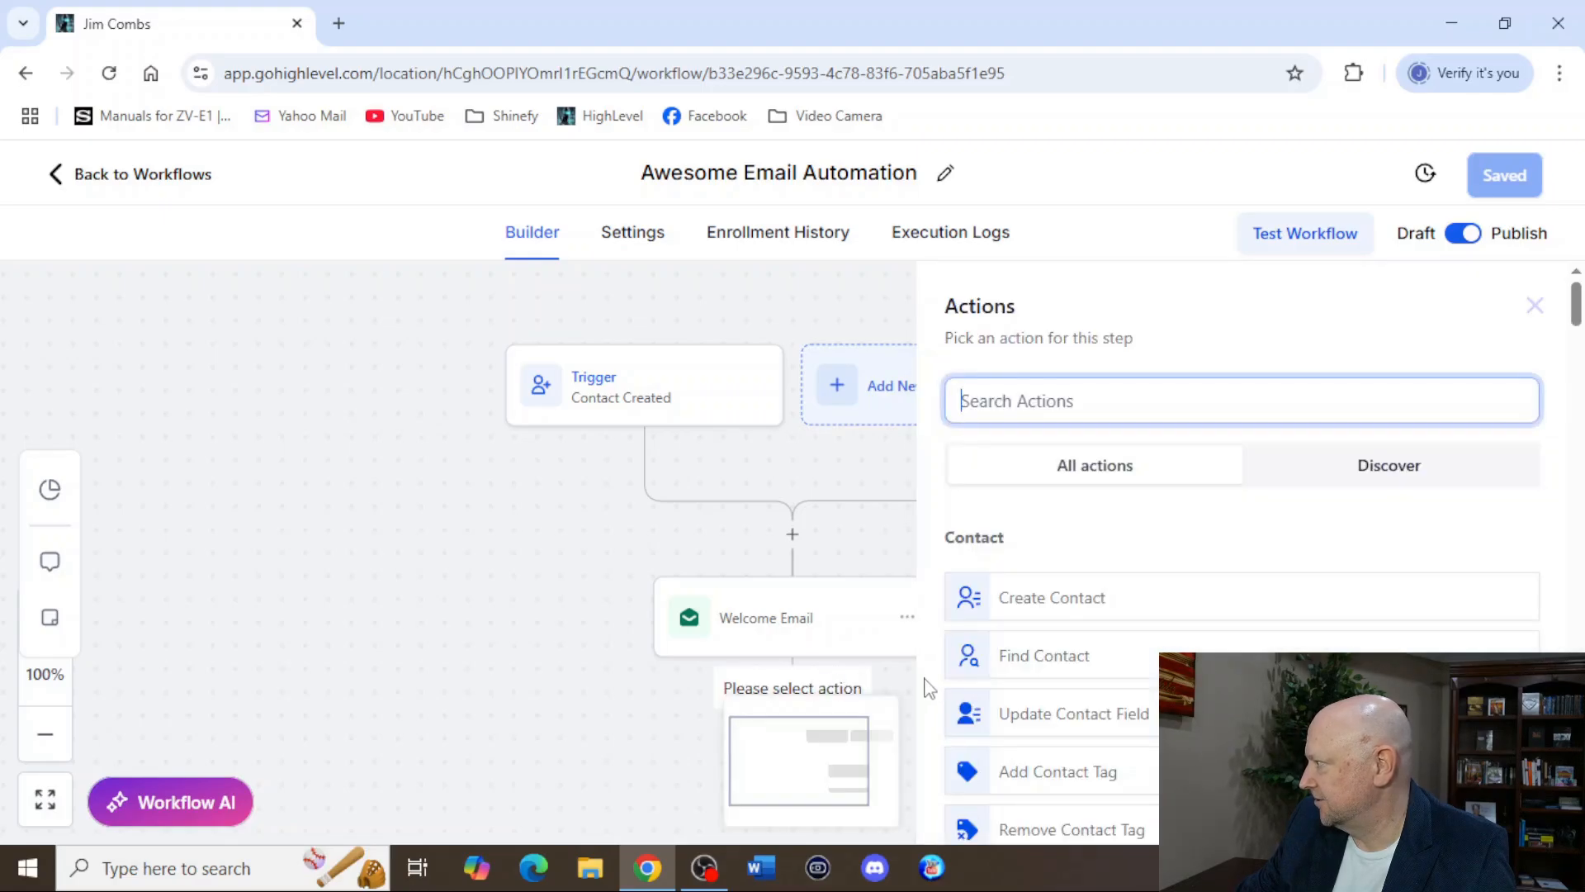
pyautogui.scroll(-3, 1156, 676)
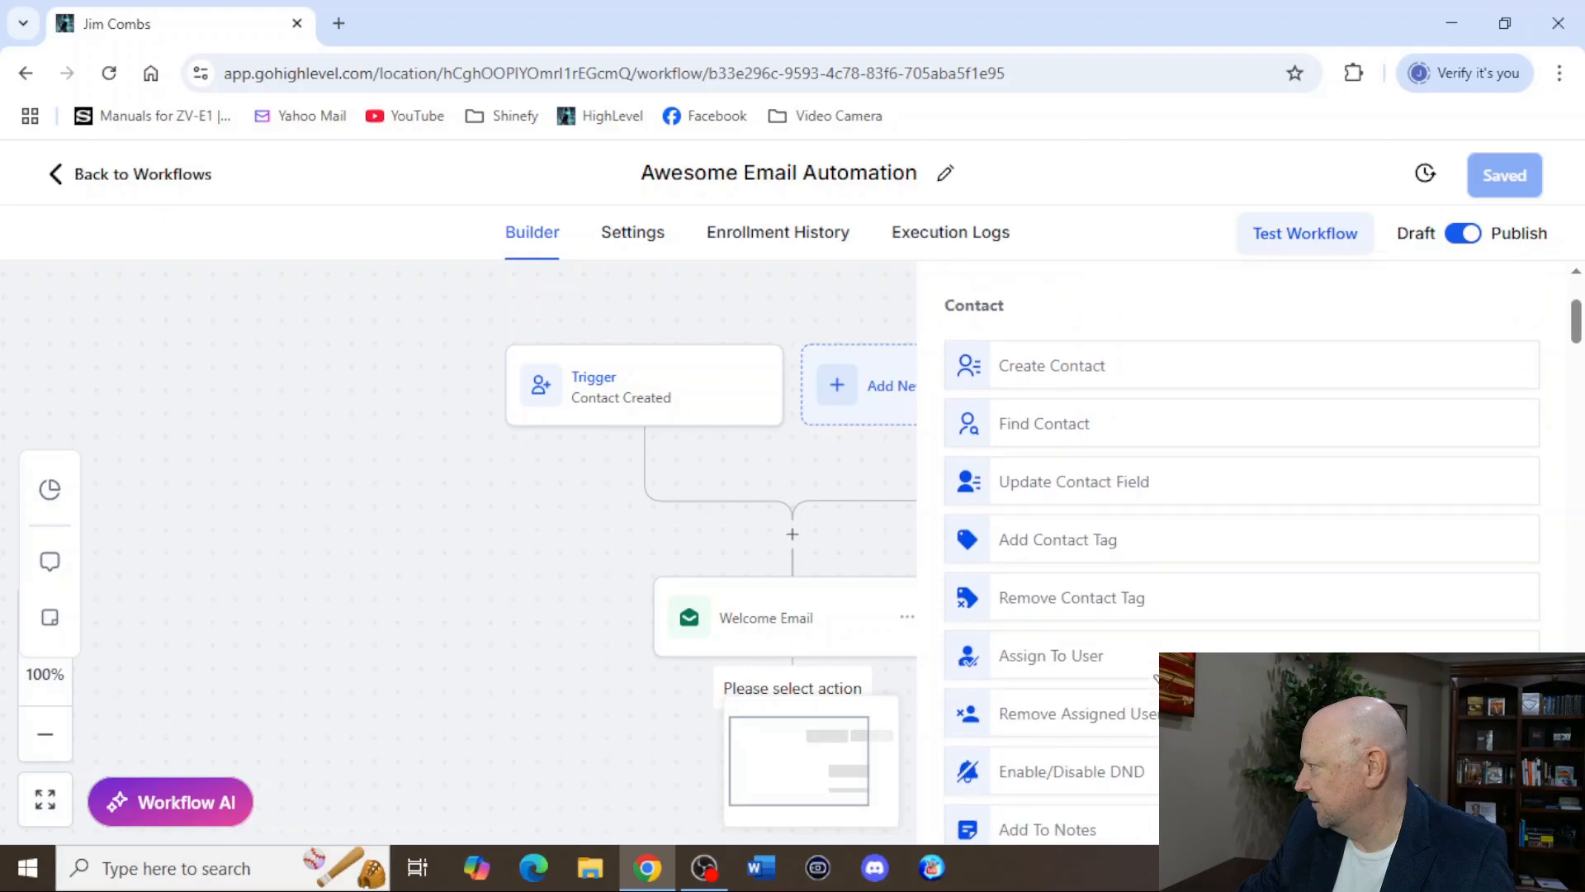
pyautogui.scroll(-3, 1156, 674)
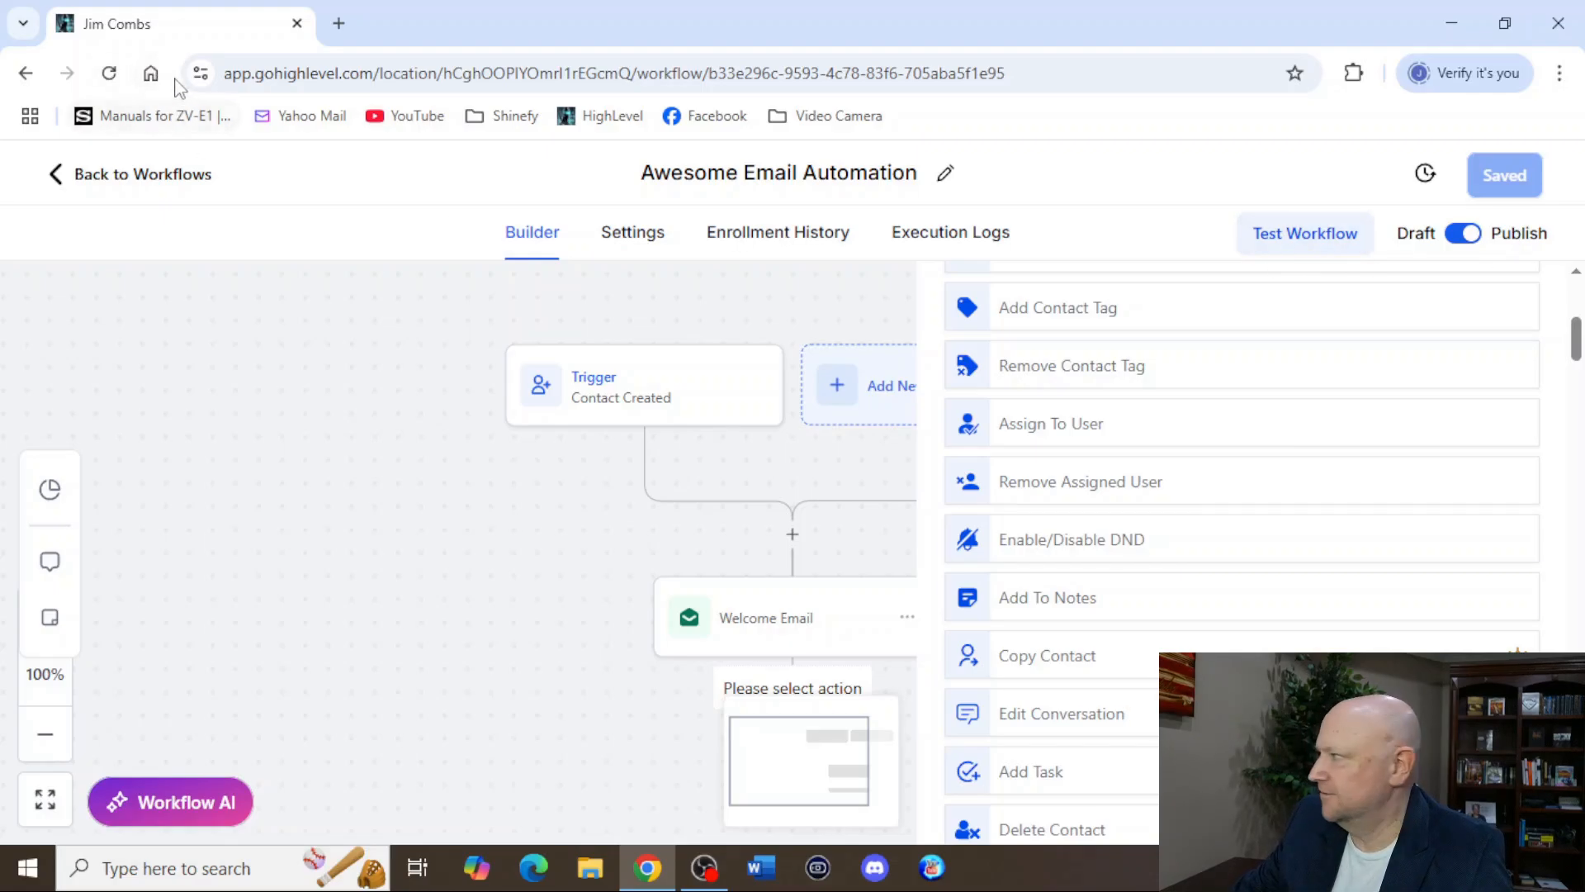
pyautogui.click(124, 175)
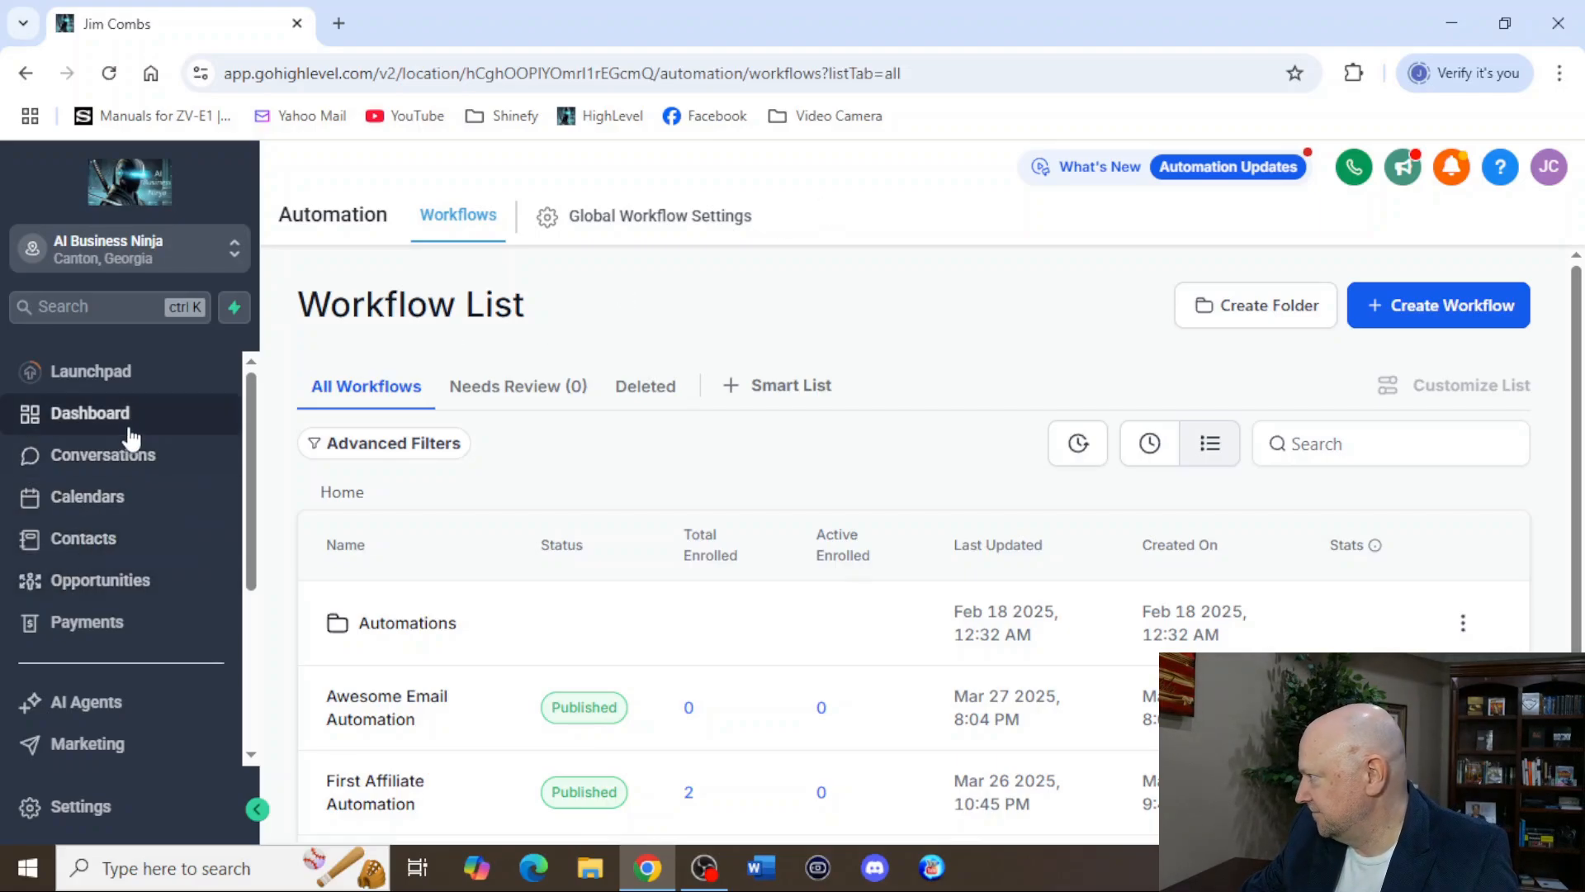
# Open the funnels under Sites and start a new funnel from templates to reach the Template Library.
pyautogui.scroll(-3, 103, 599)
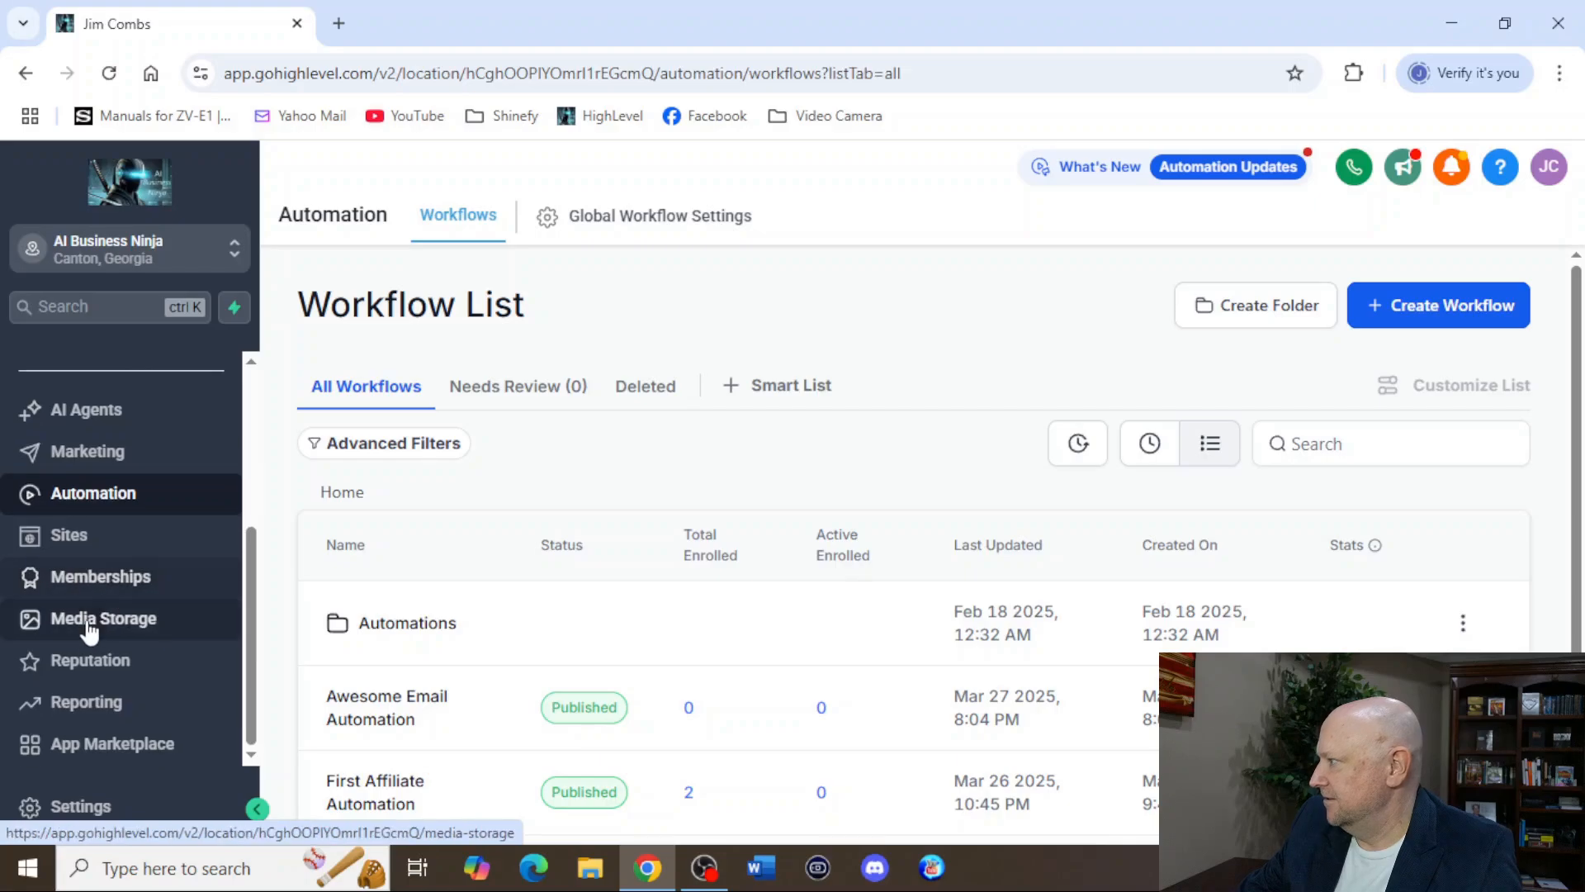
pyautogui.click(83, 538)
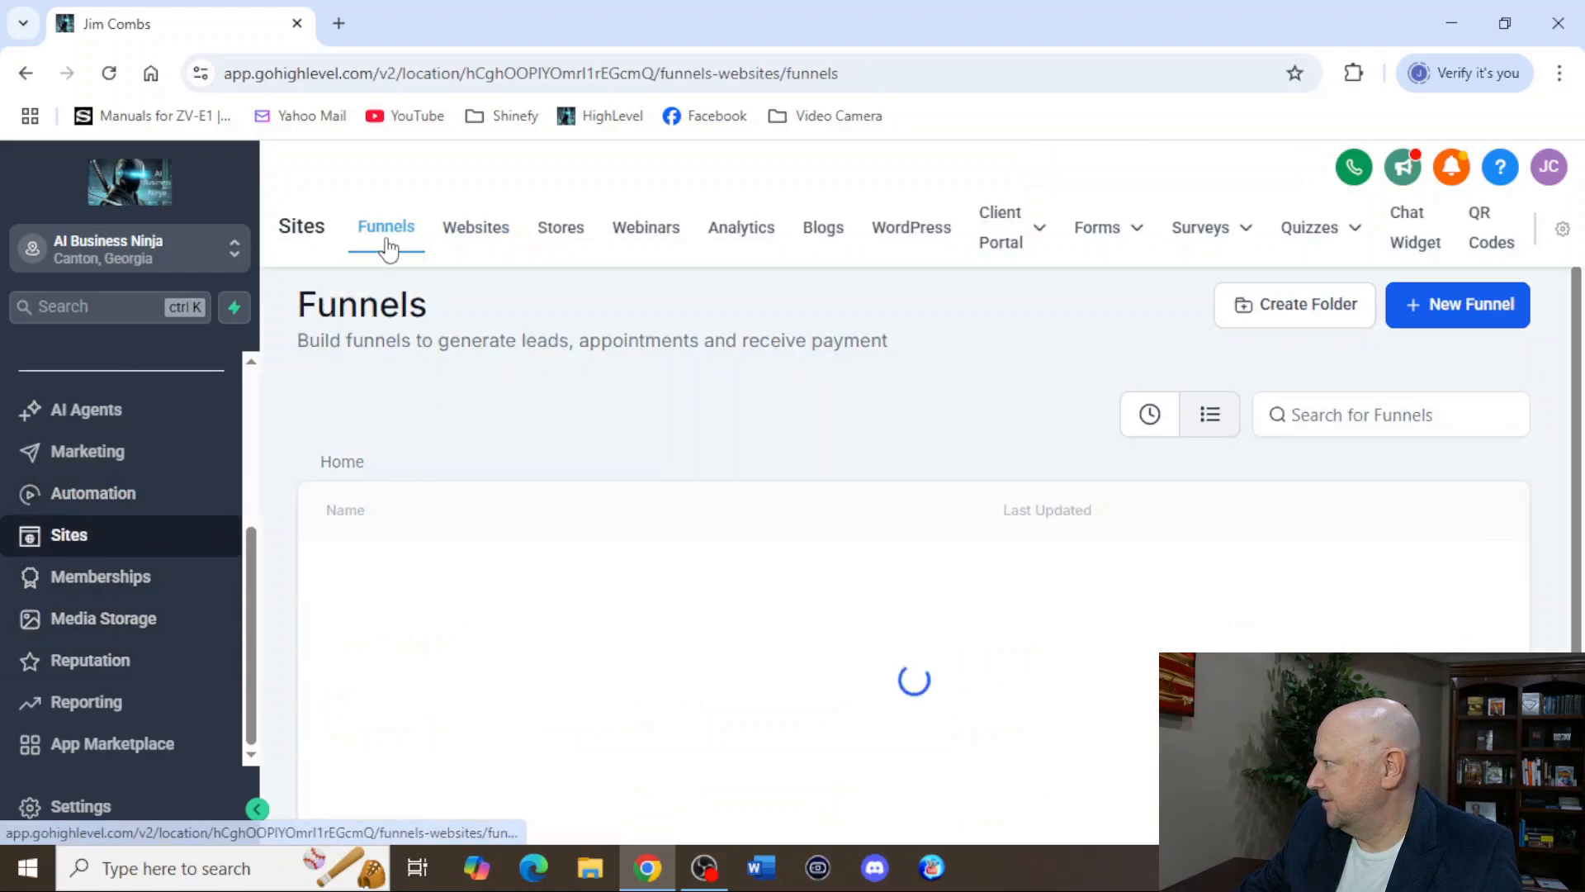
pyautogui.click(1451, 312)
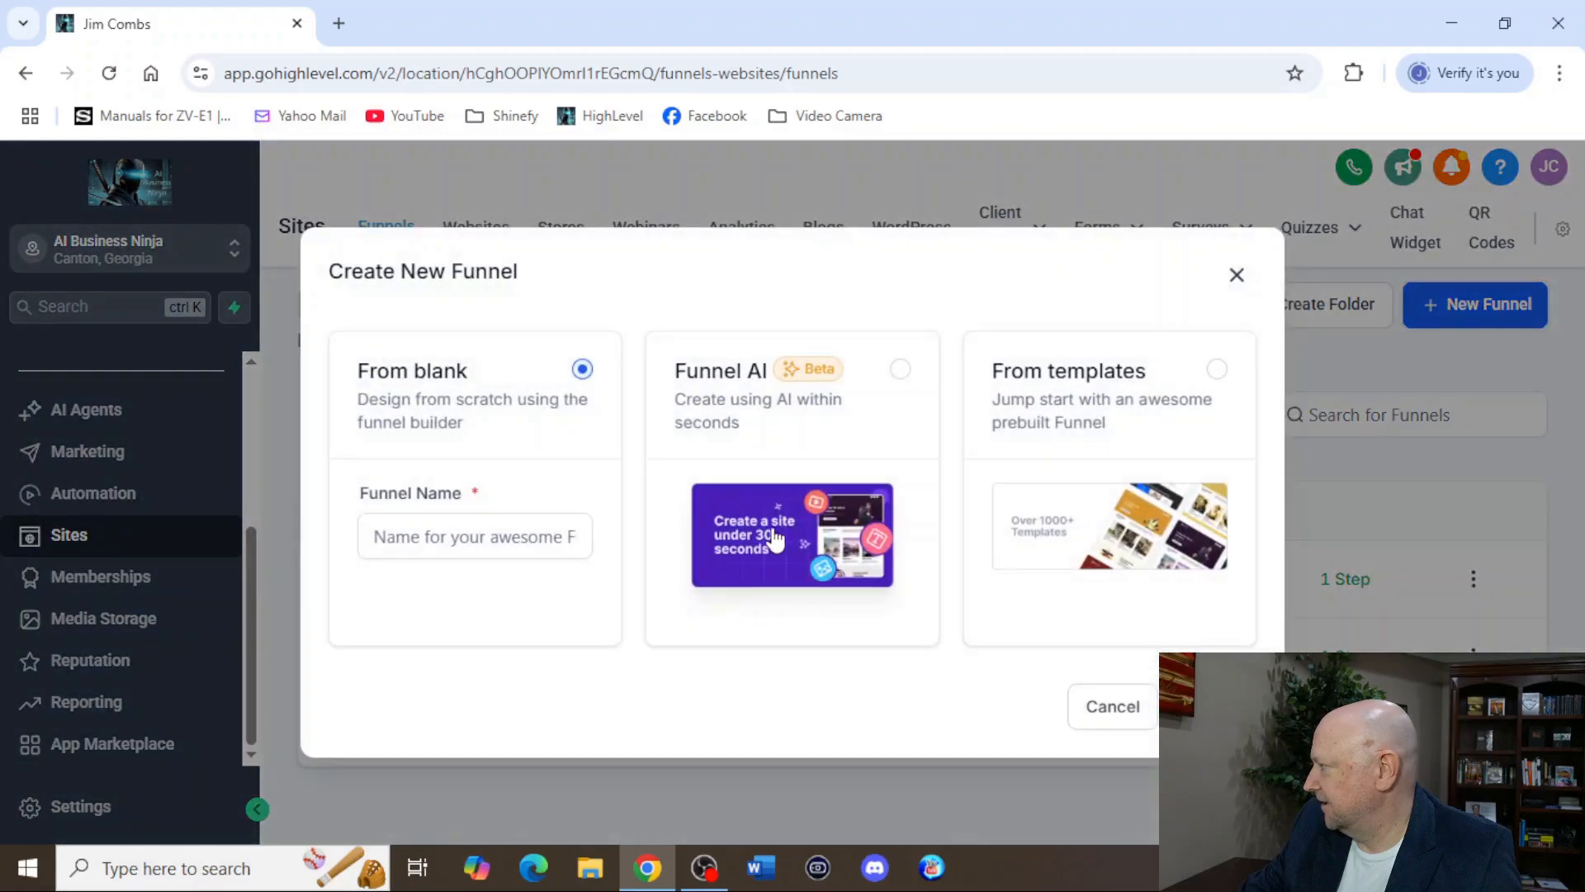
pyautogui.click(816, 429)
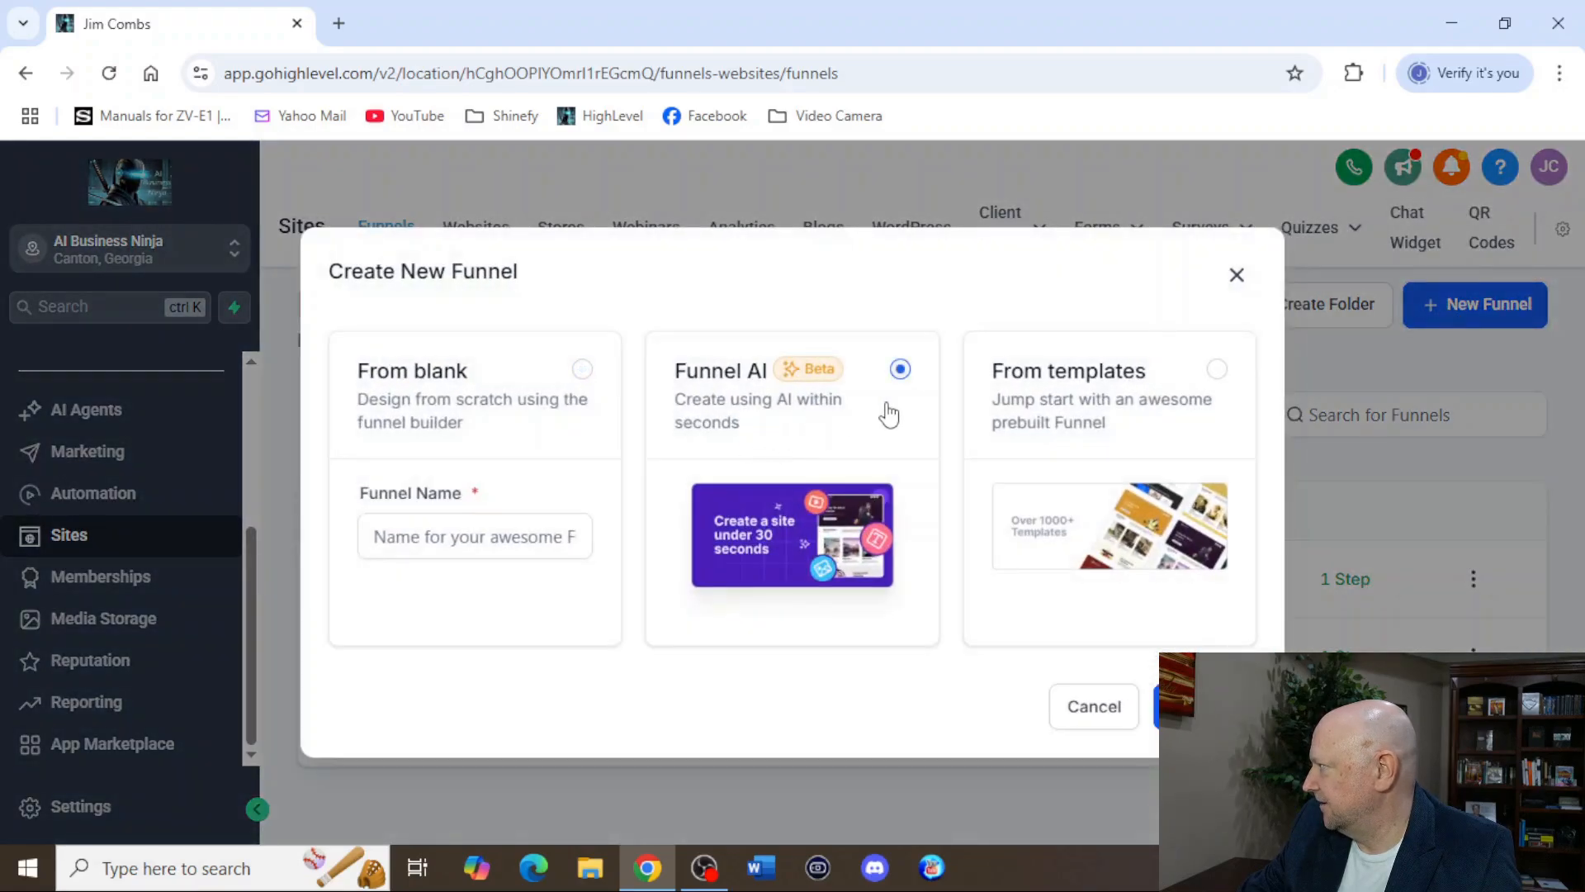
pyautogui.click(1217, 372)
pyautogui.click(1203, 707)
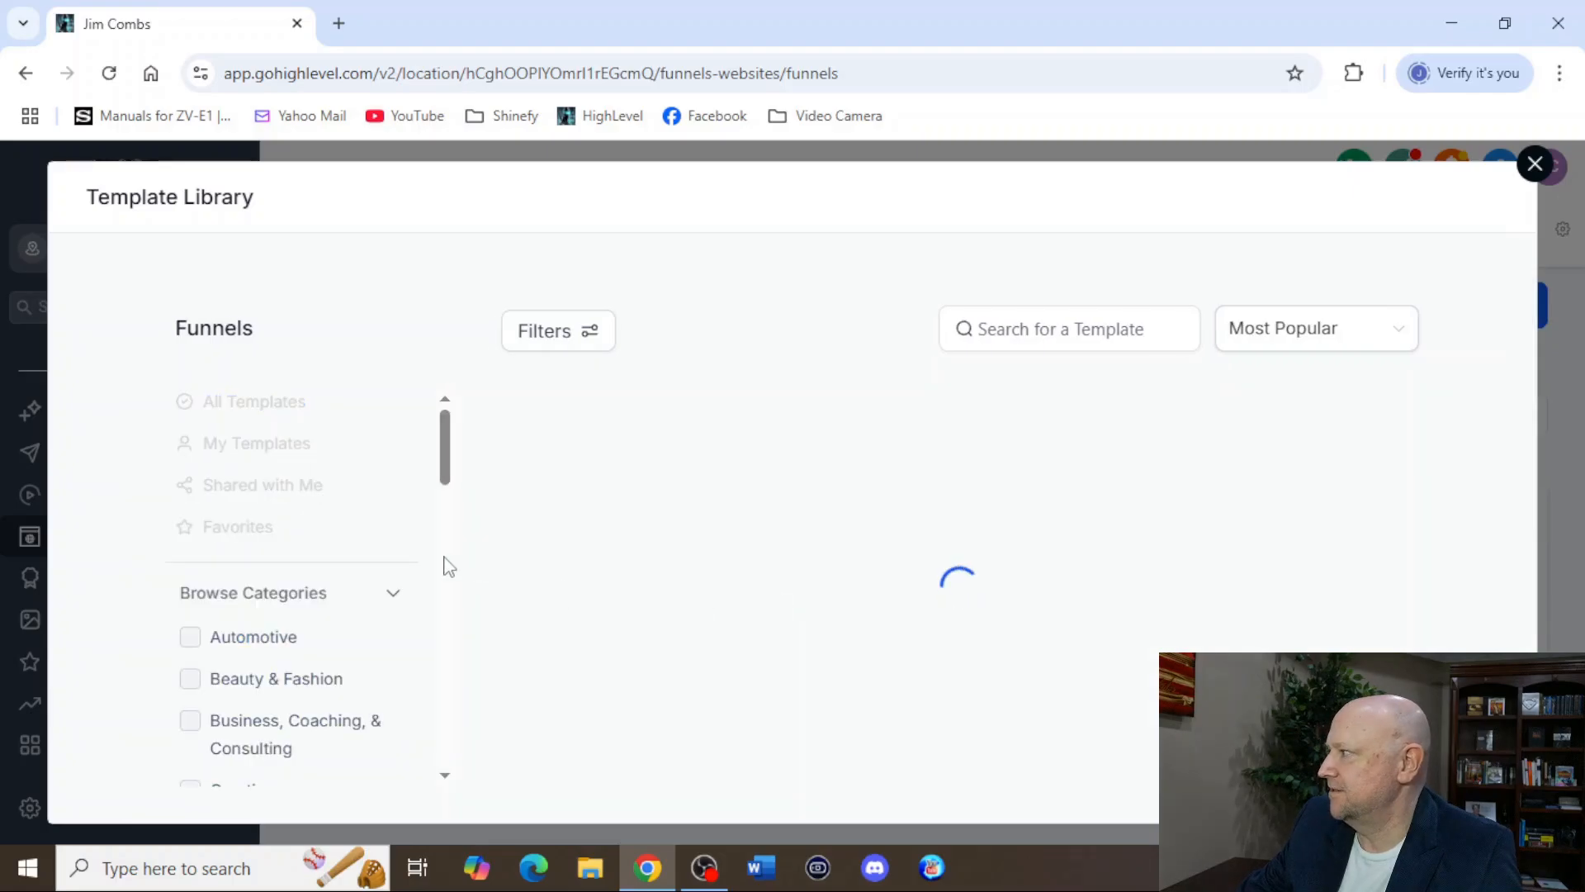
# Preview the Fitness Memberships template's page sections and close the Template Library without using the template.
pyautogui.scroll(-4, 843, 597)
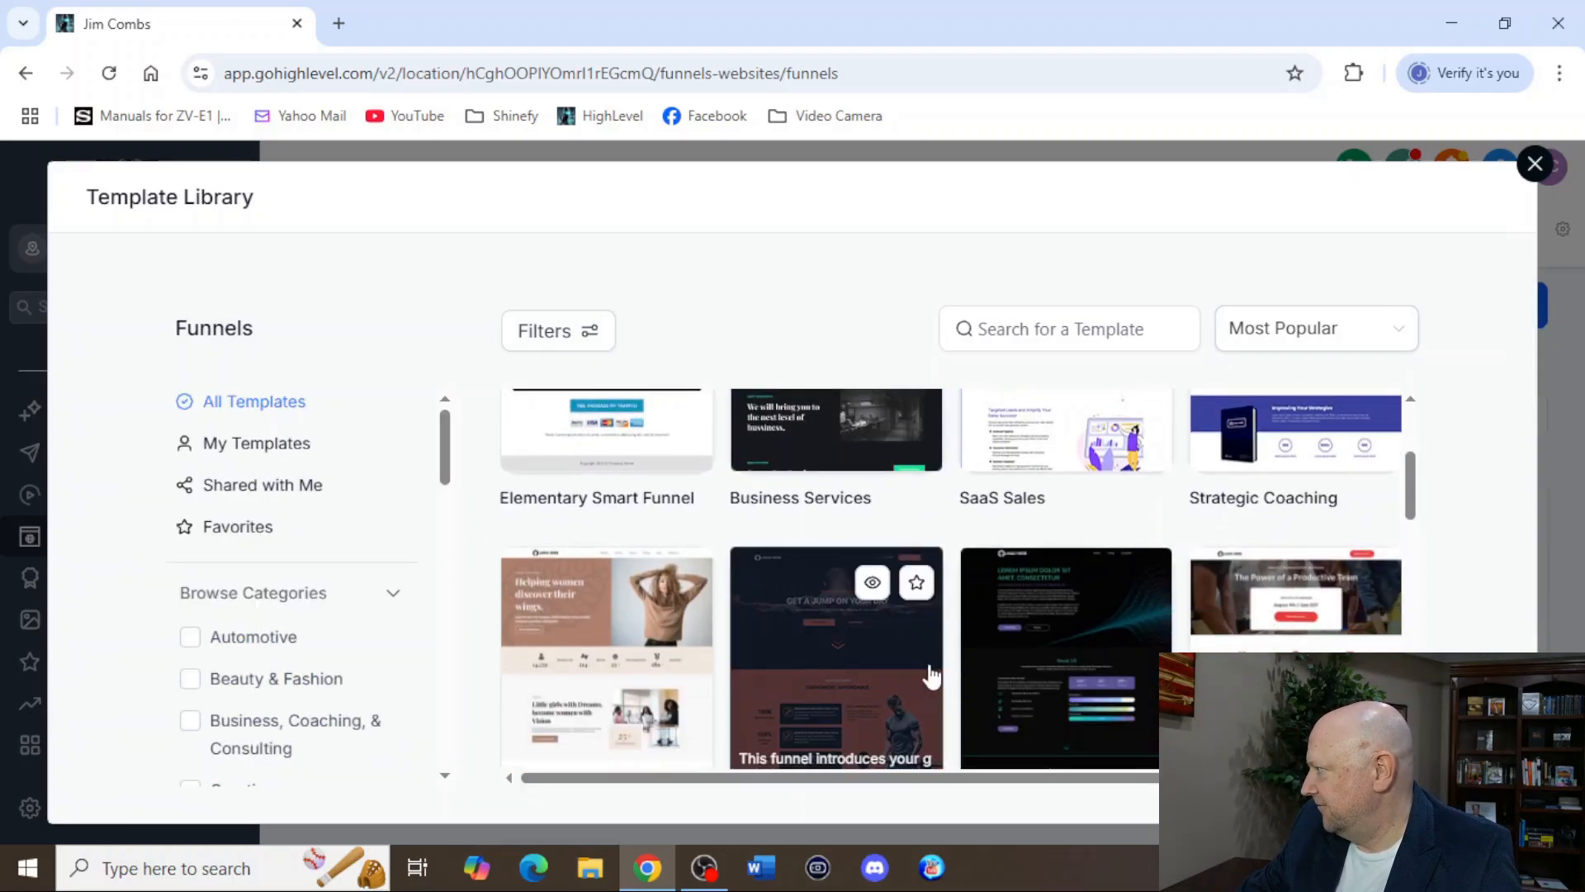
pyautogui.click(805, 671)
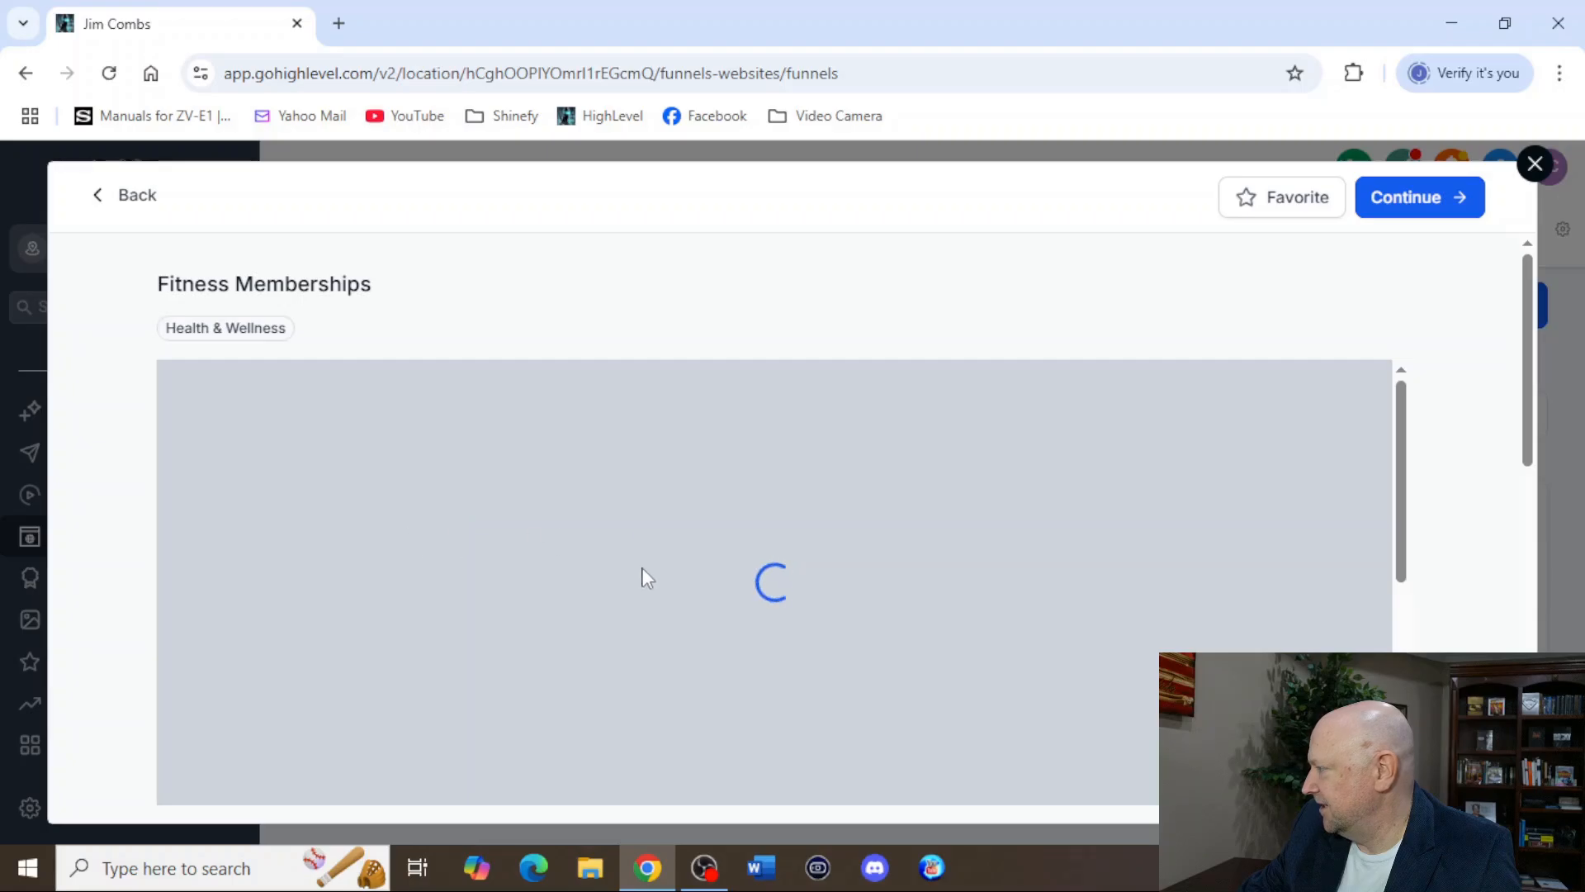
pyautogui.scroll(-10, 745, 512)
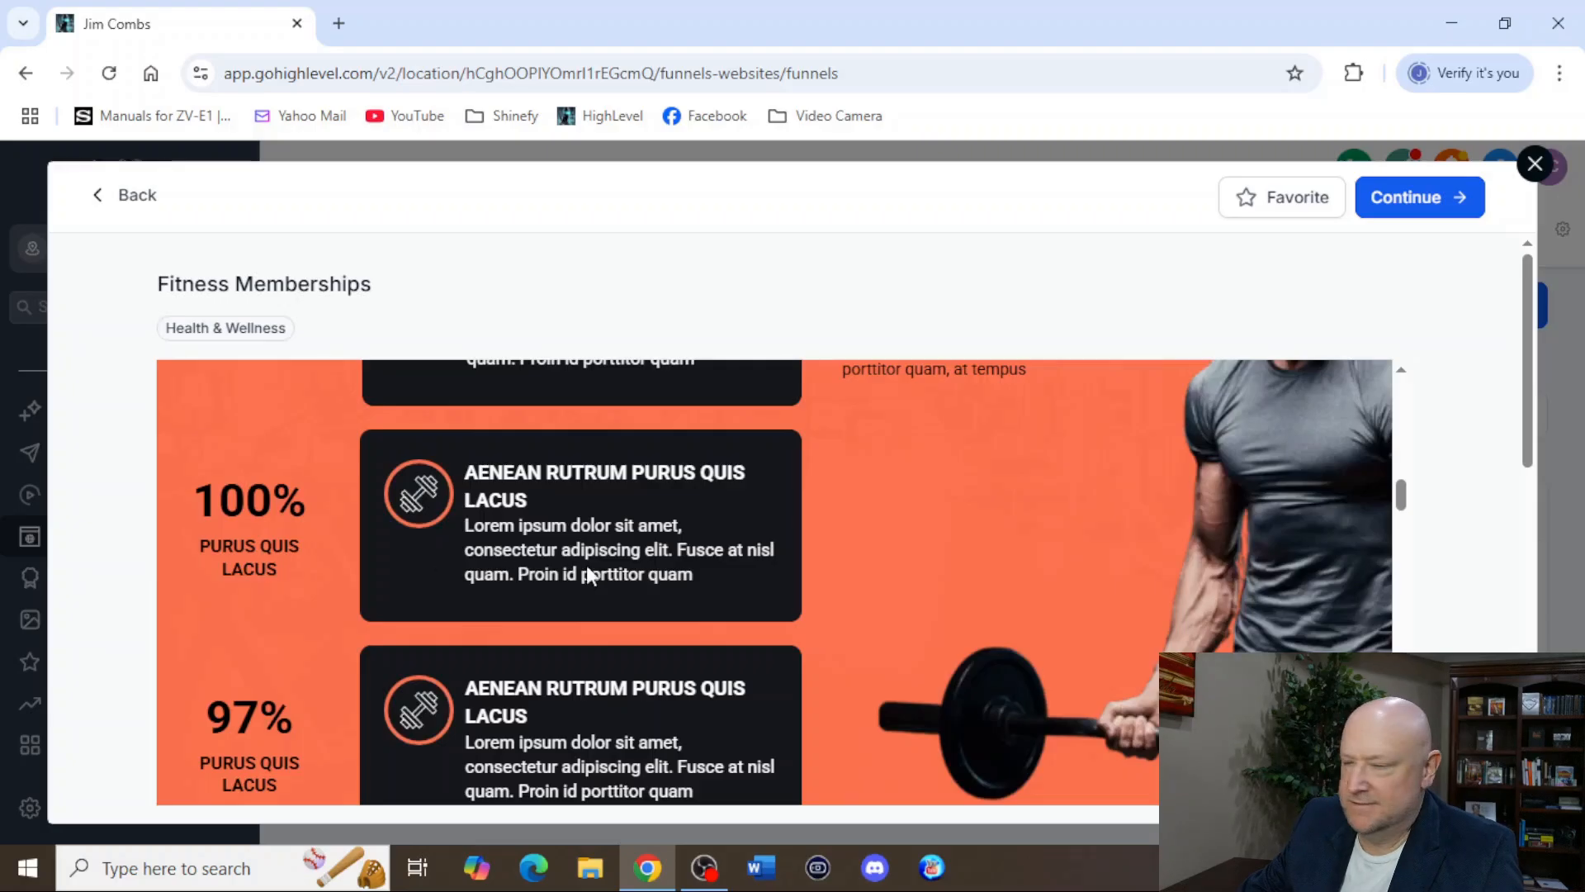
pyautogui.scroll(-6, 789, 567)
pyautogui.scroll(-10, 869, 578)
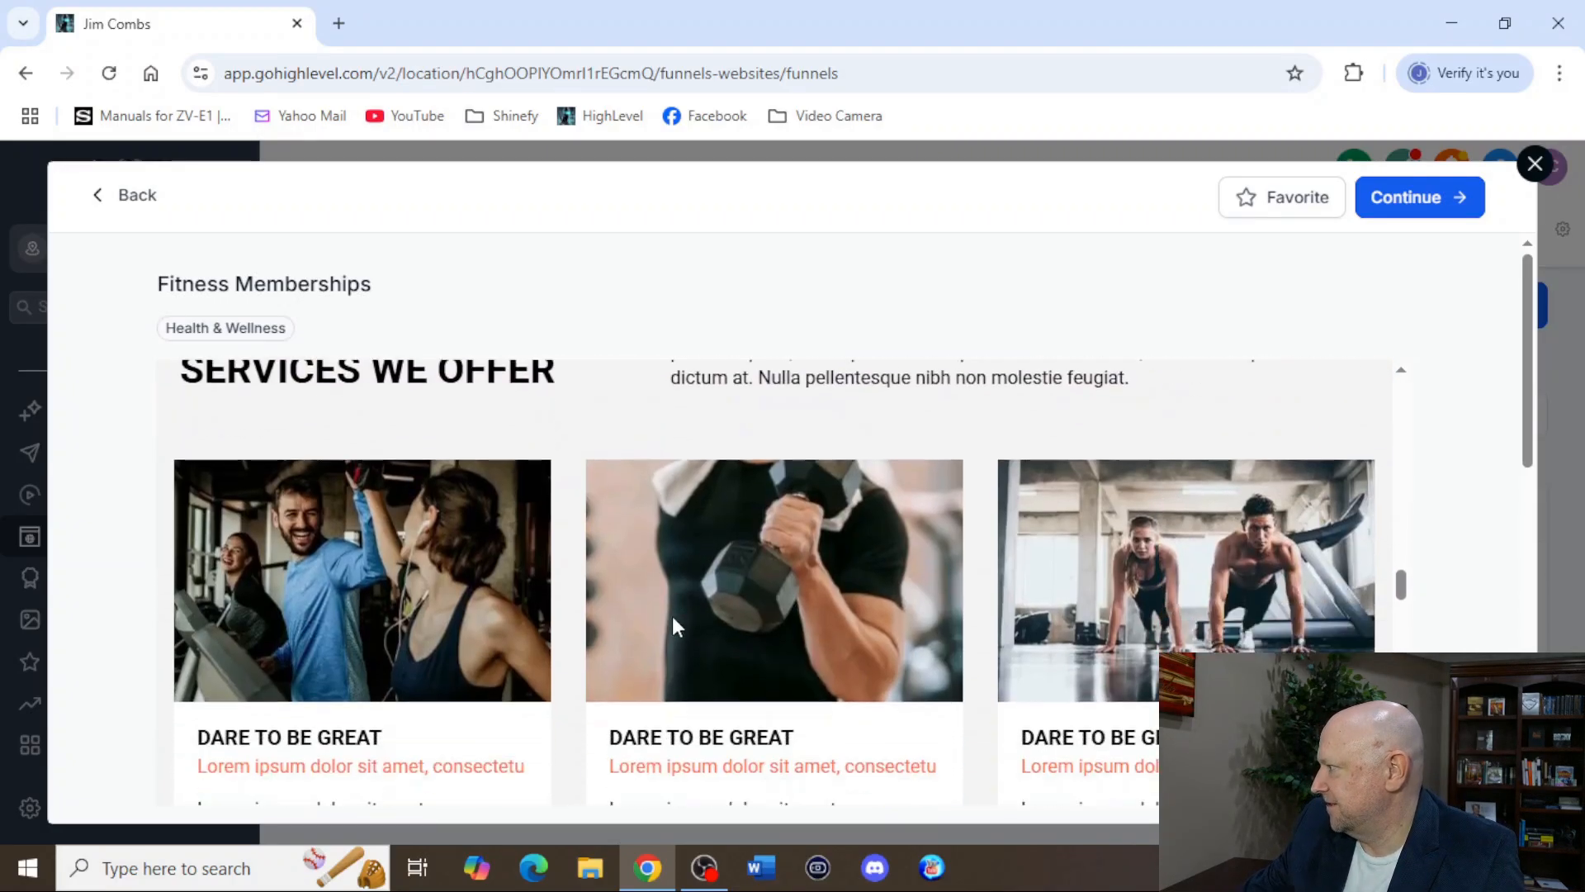
pyautogui.scroll(9, 659, 623)
pyautogui.scroll(5, 334, 593)
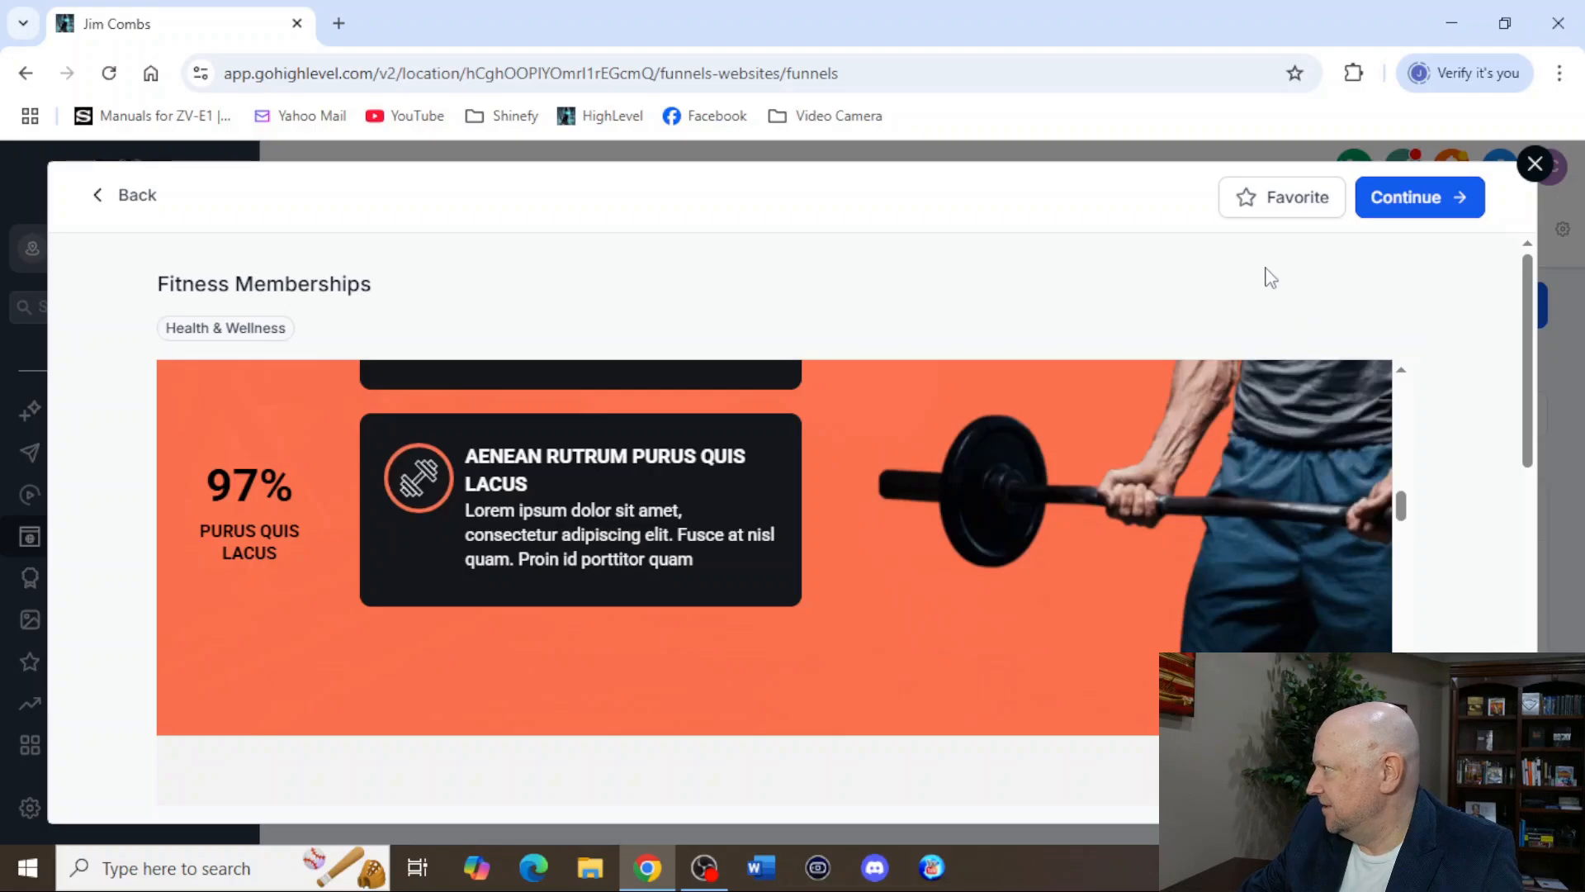
pyautogui.scroll(8, 753, 582)
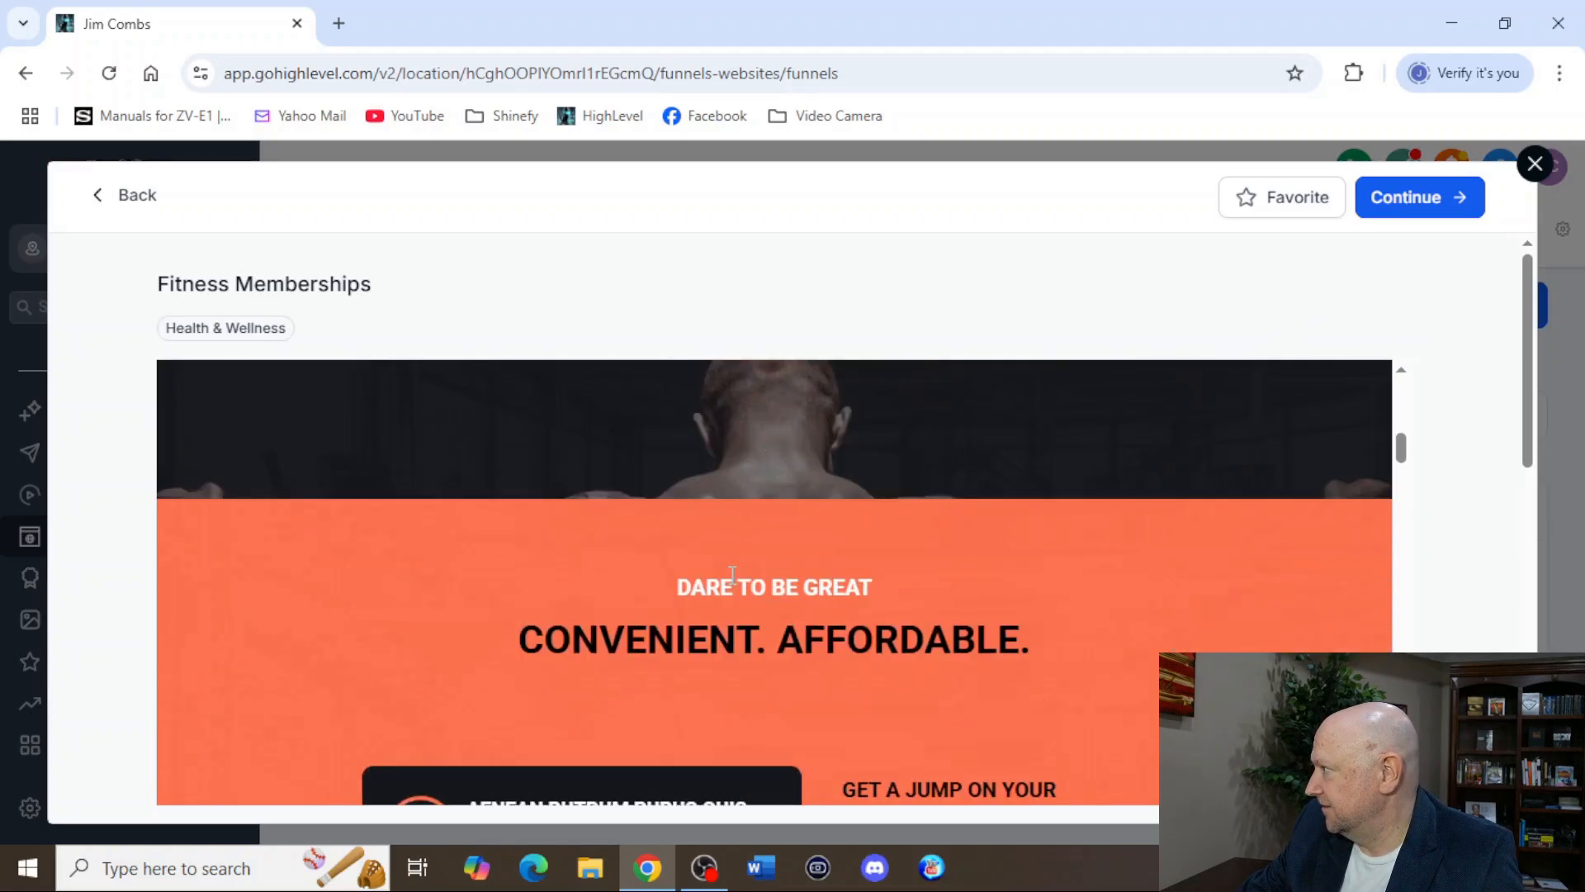
pyautogui.scroll(-4, 1099, 501)
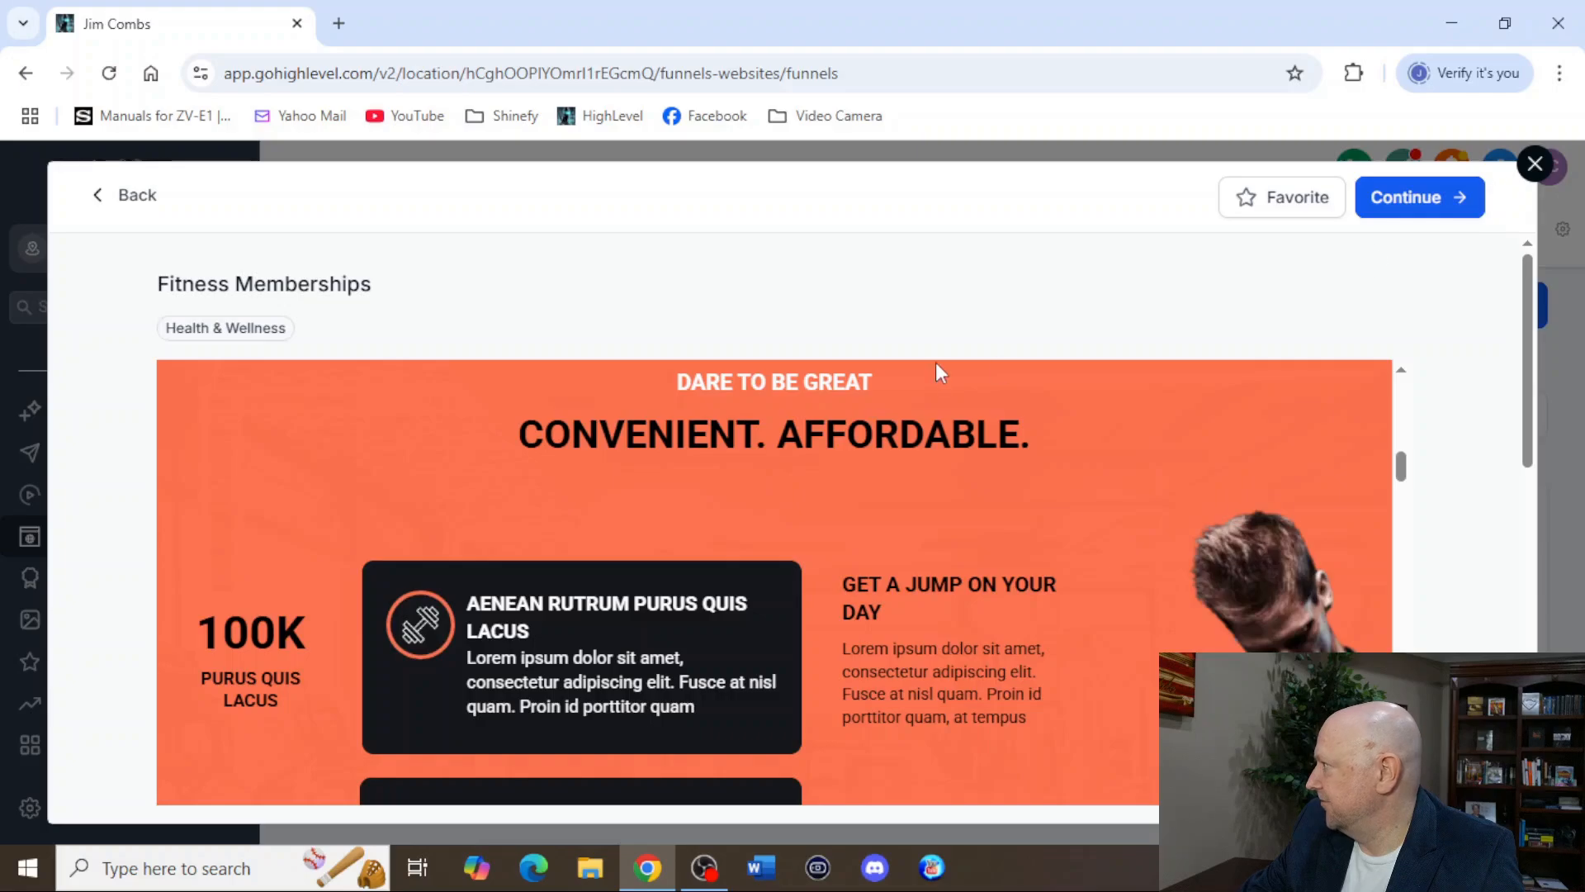
pyautogui.click(1535, 163)
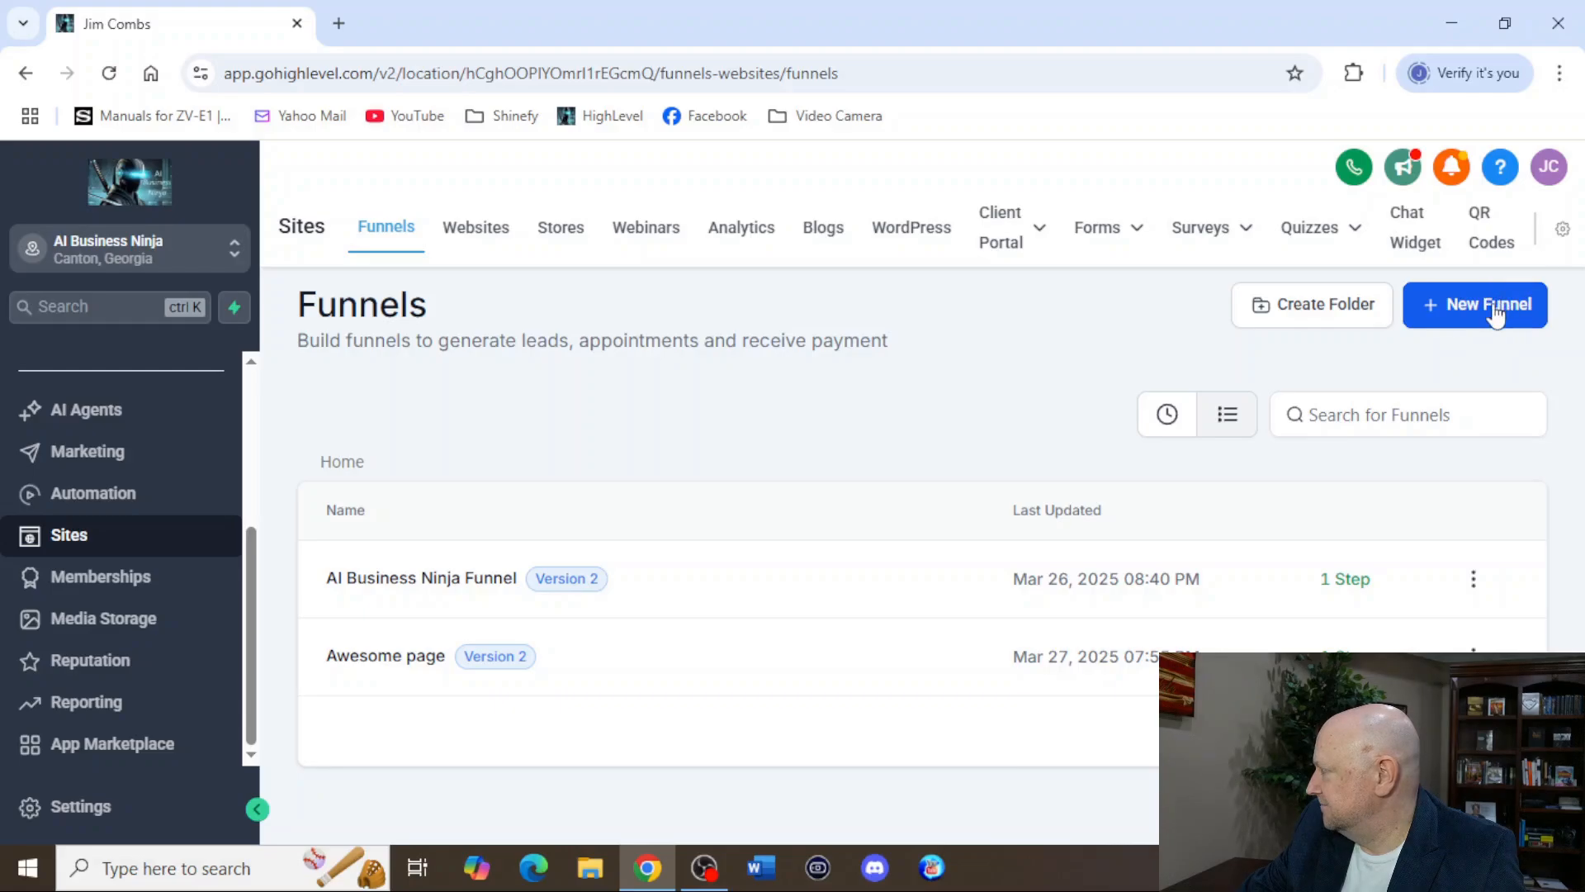
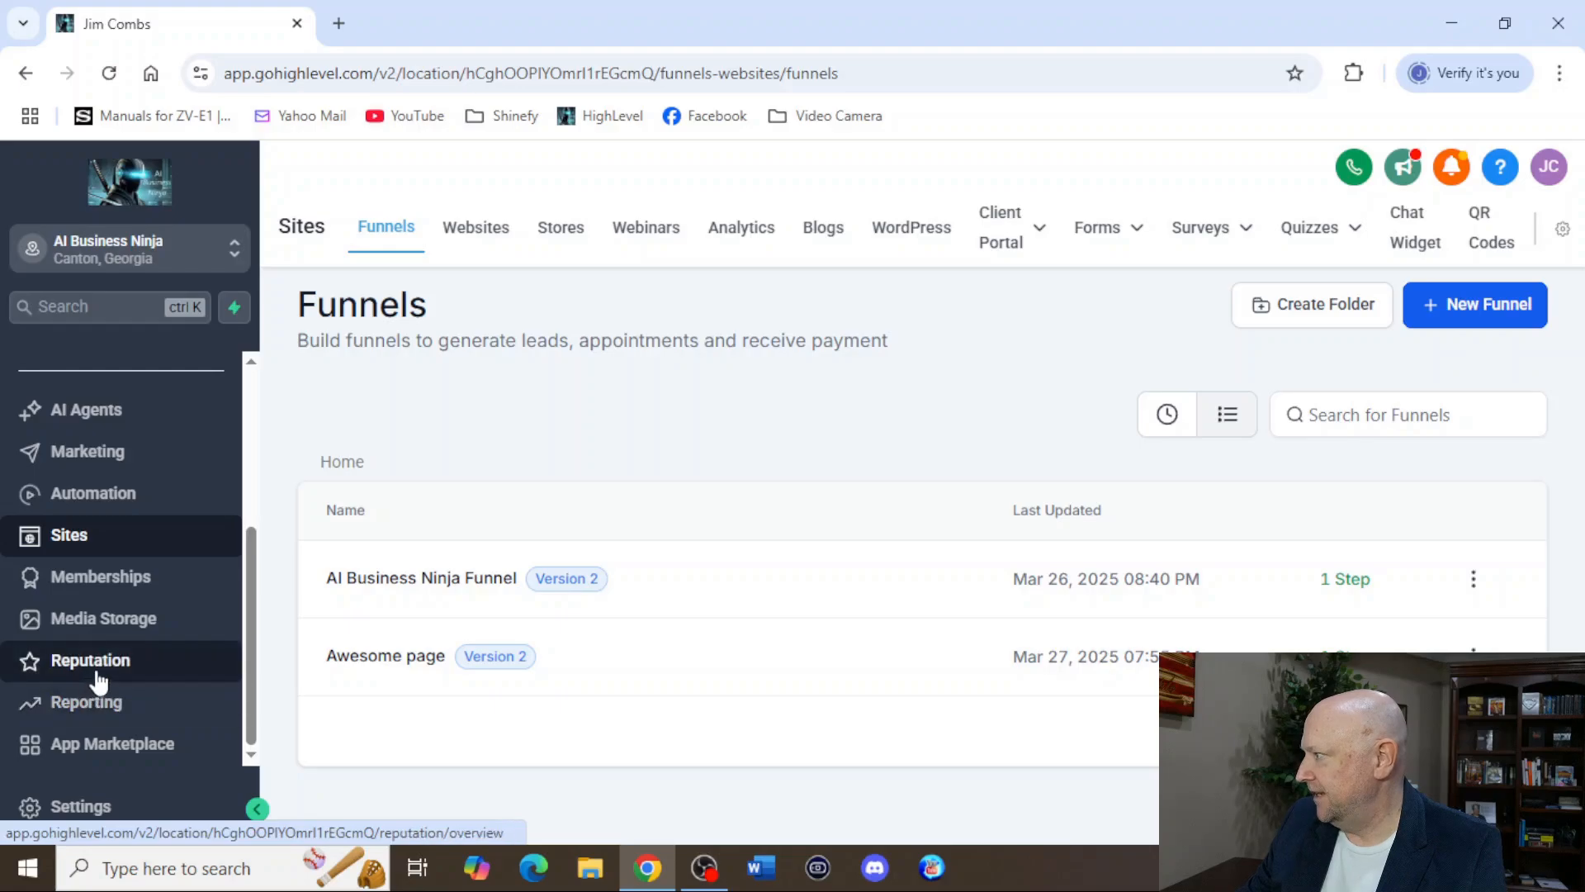
# Open Contacts, select all contacts to review the bulk operations, view the Bulk Actions history and return to Smart Lists.
pyautogui.scroll(4, 229, 475)
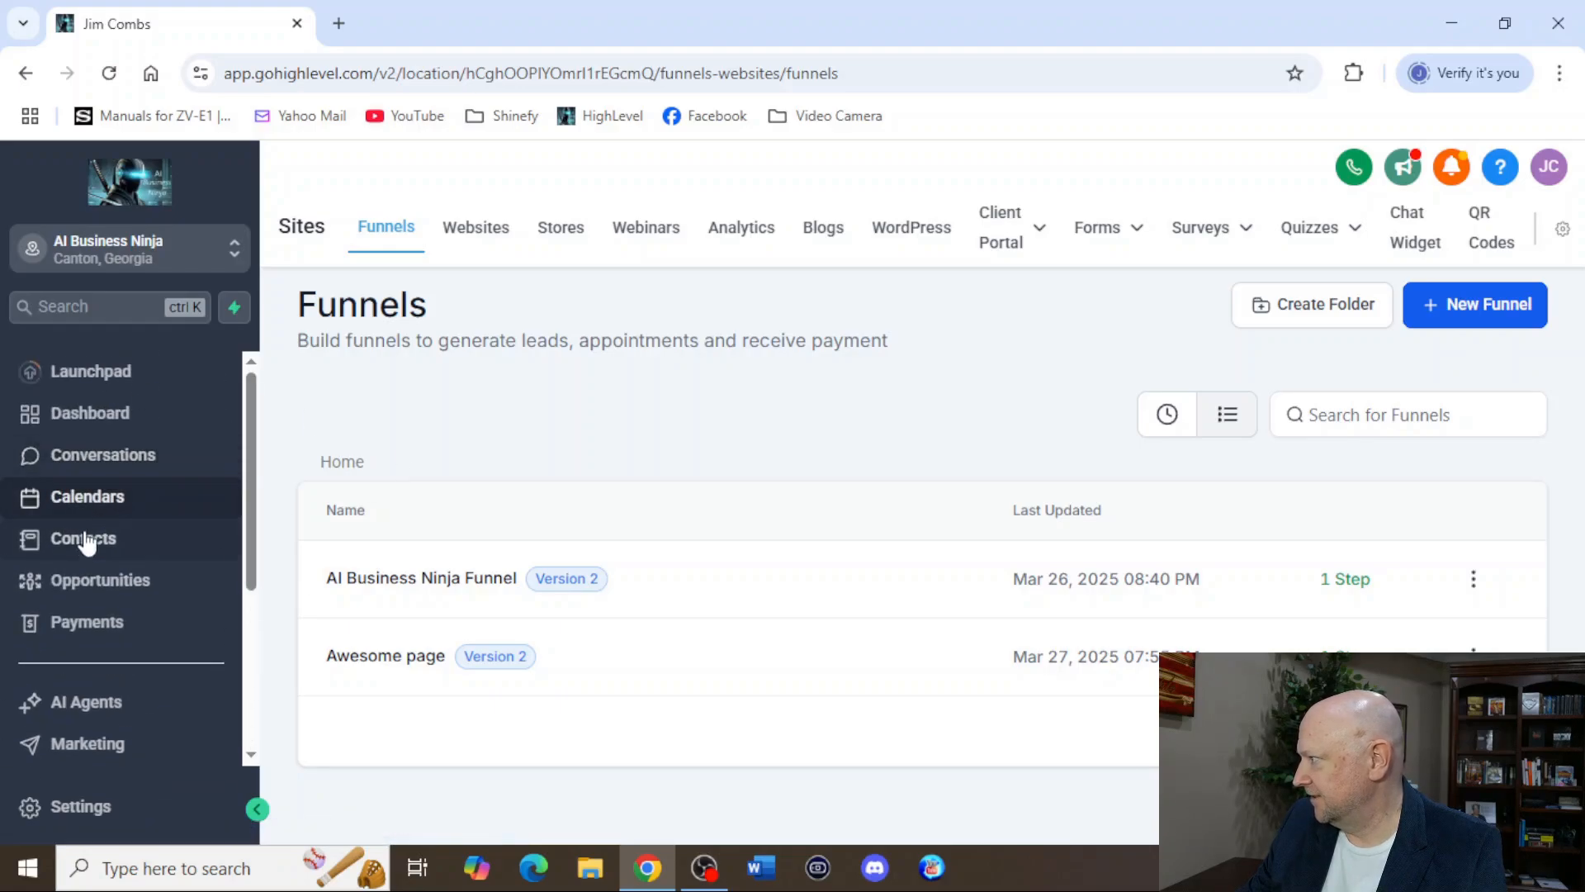
pyautogui.click(206, 541)
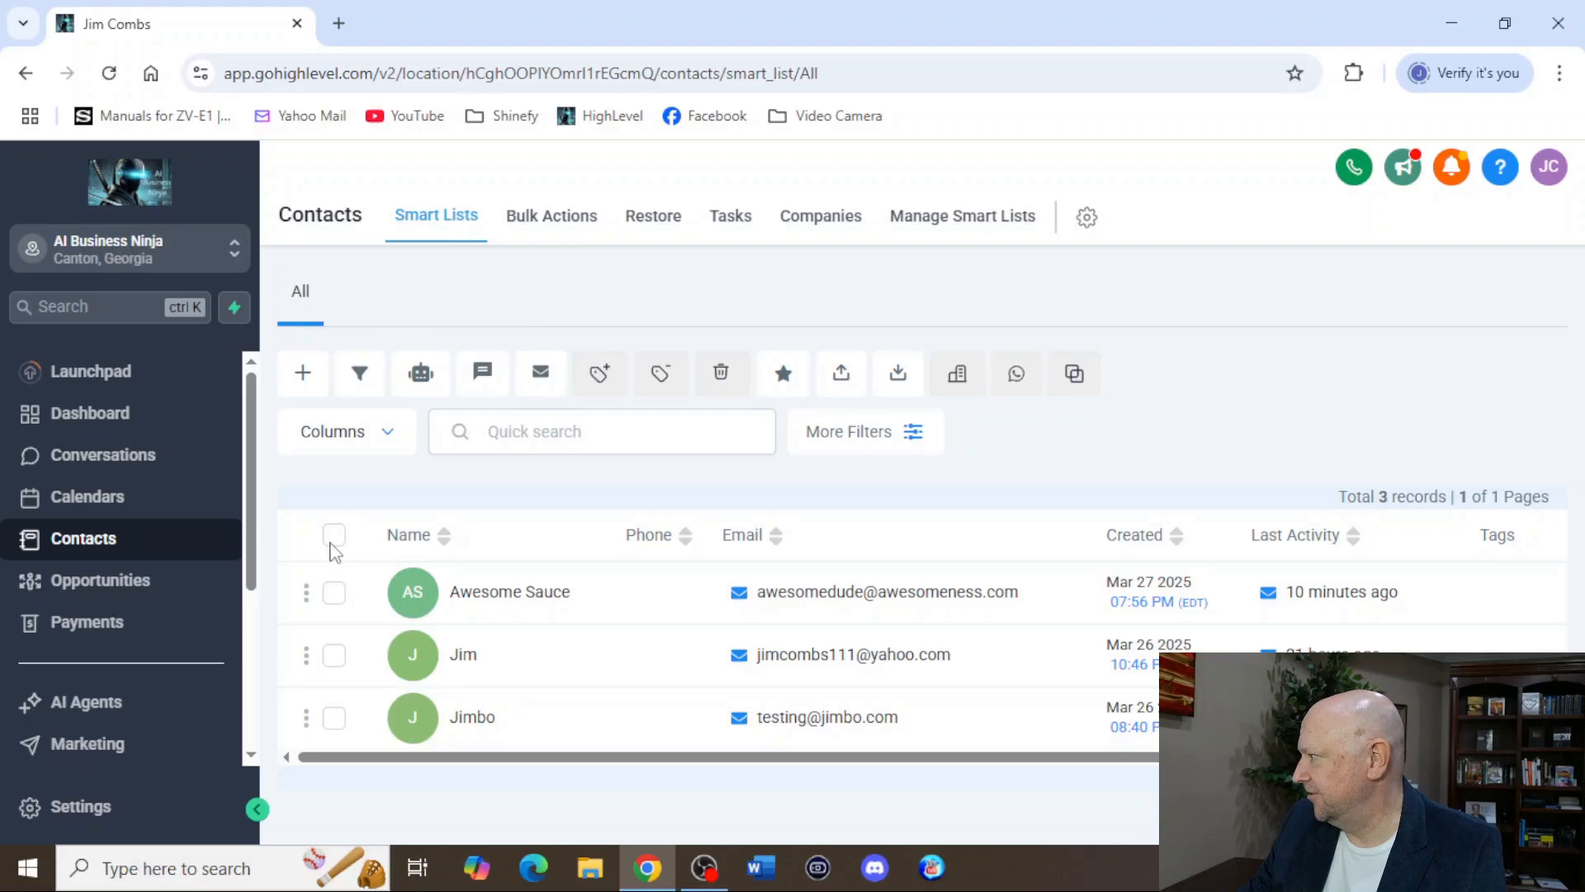
pyautogui.click(334, 535)
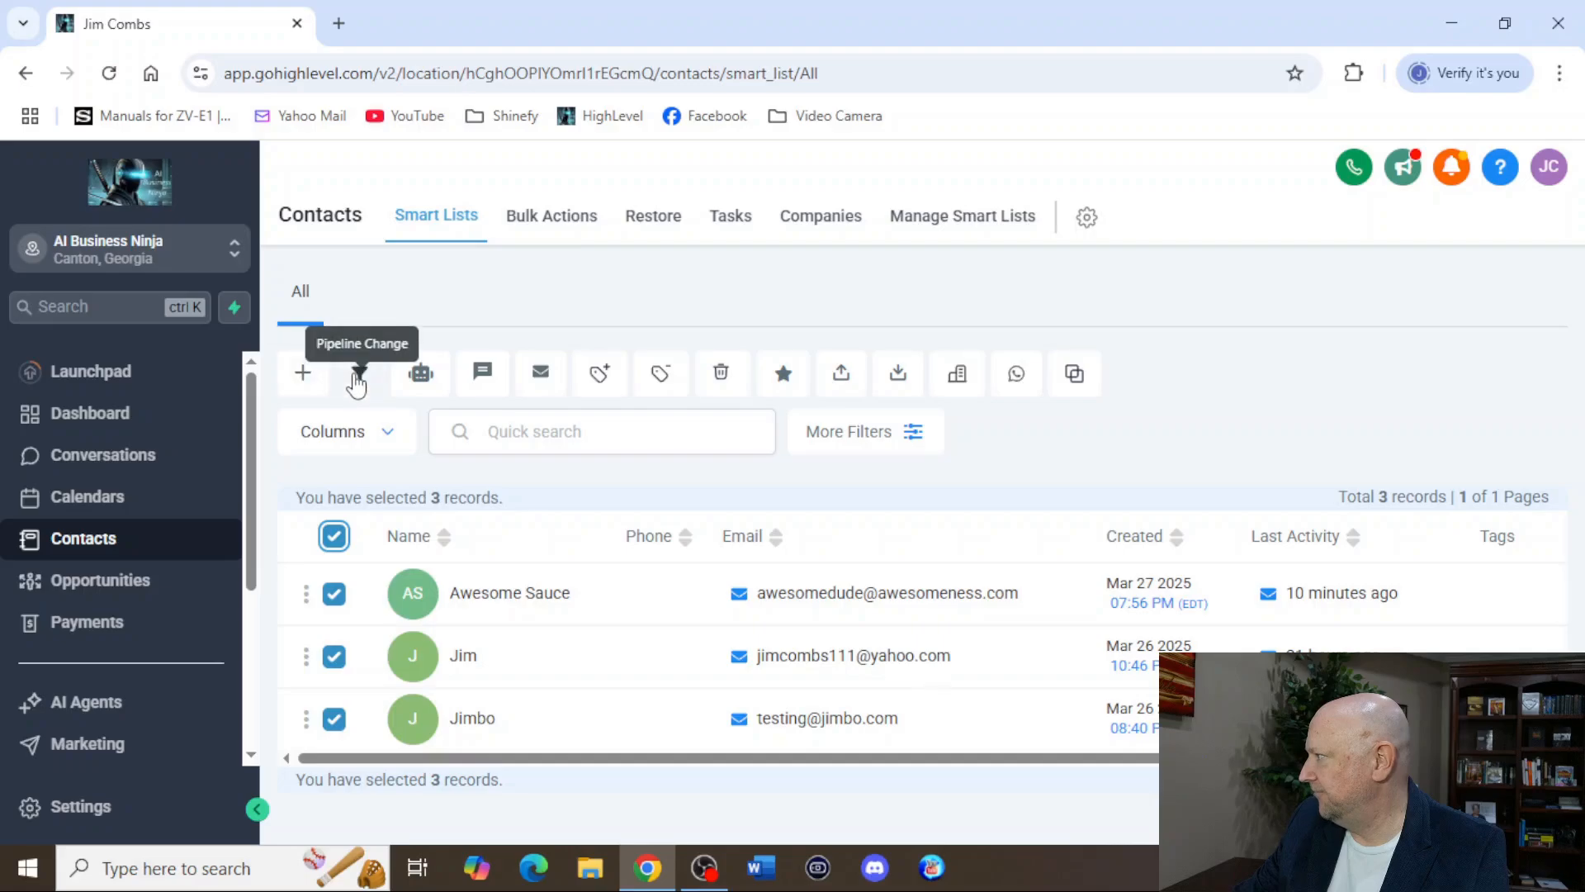
pyautogui.click(568, 228)
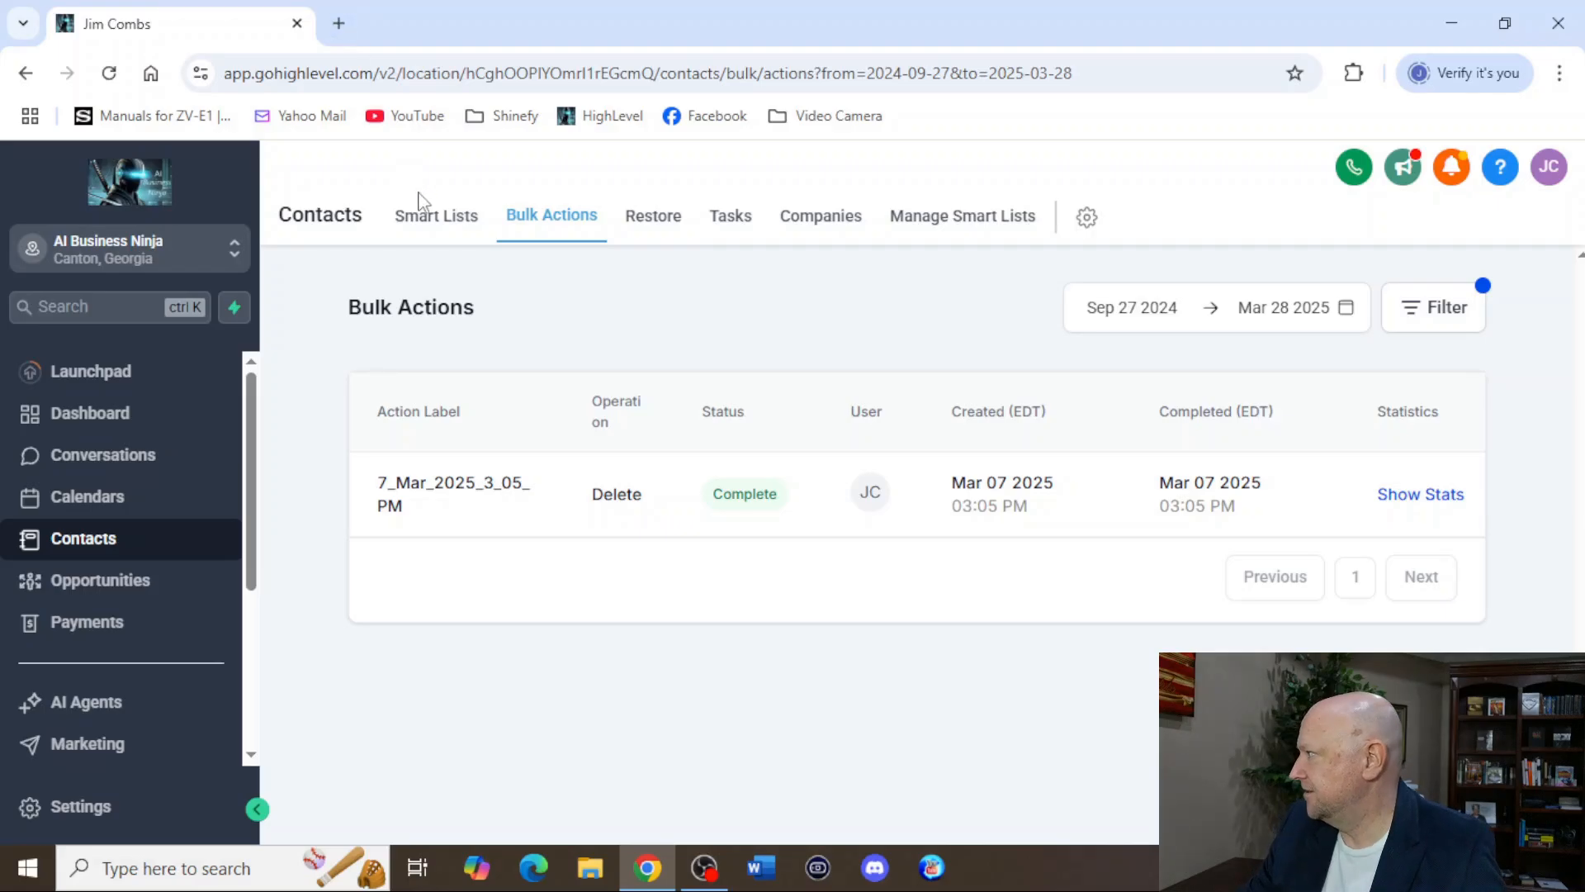
pyautogui.click(435, 216)
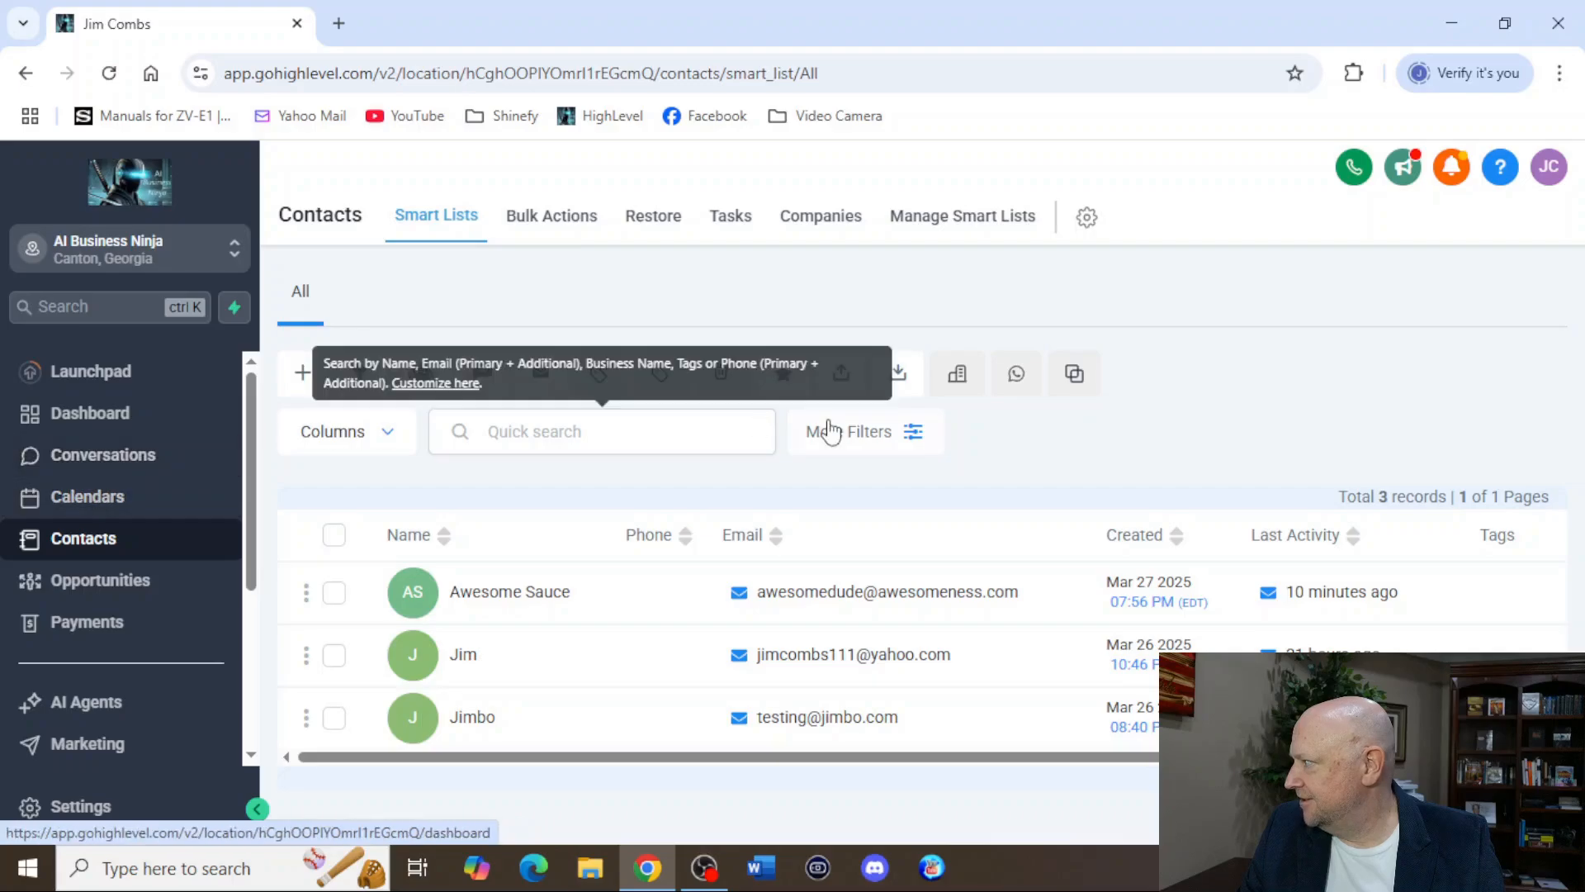
# View the Calendars week view and the Dashboard, and check the sub-account switcher while staying in the AI Business Ninja sub-account.
pyautogui.click(56, 508)
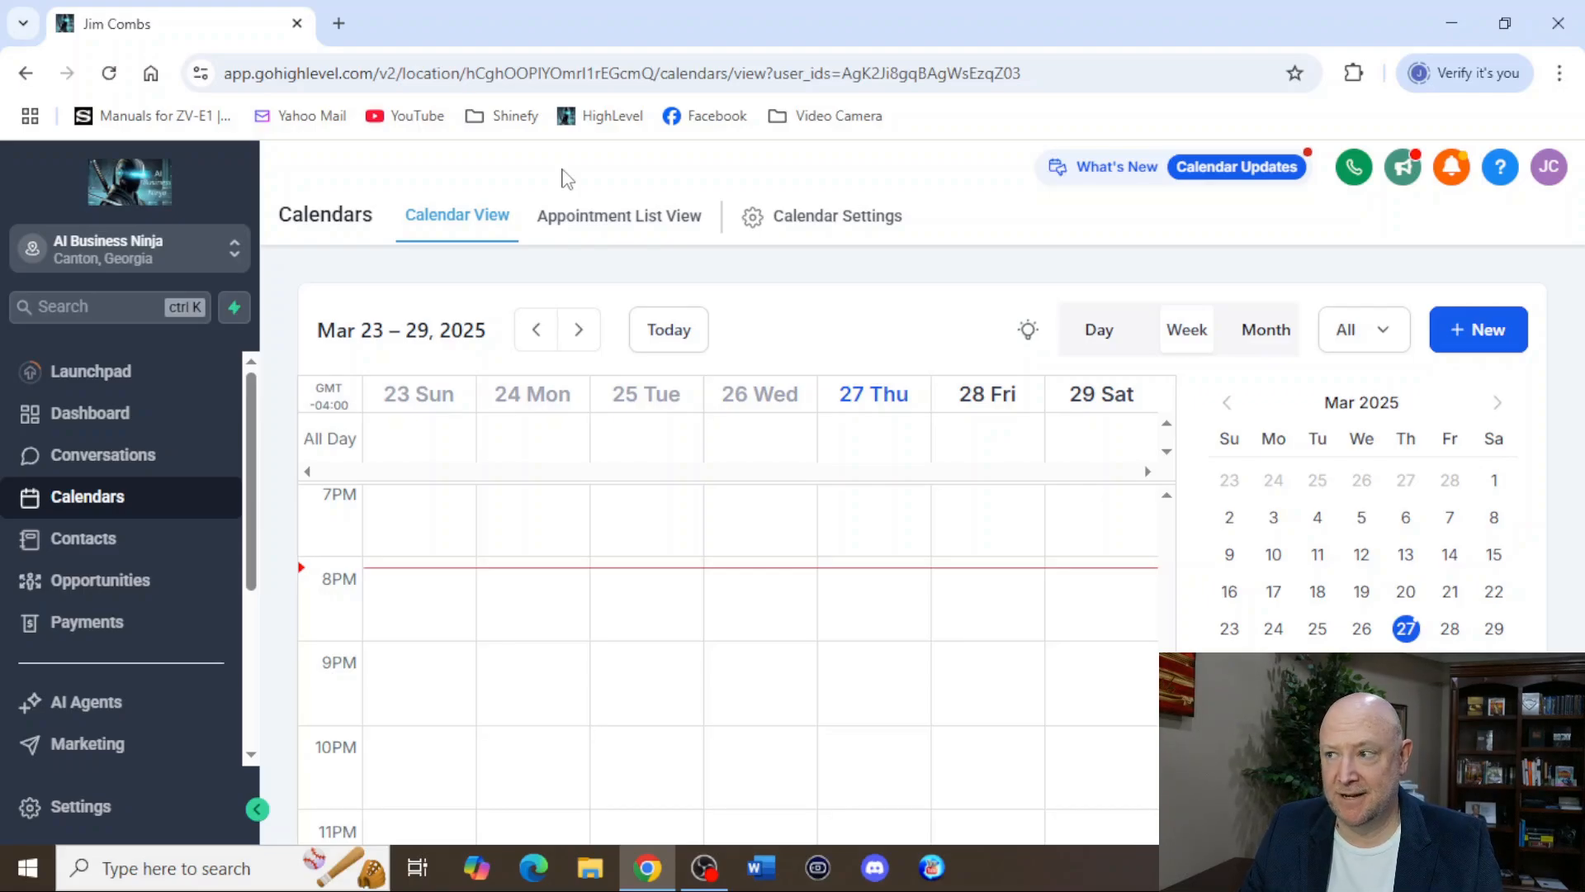
pyautogui.click(111, 413)
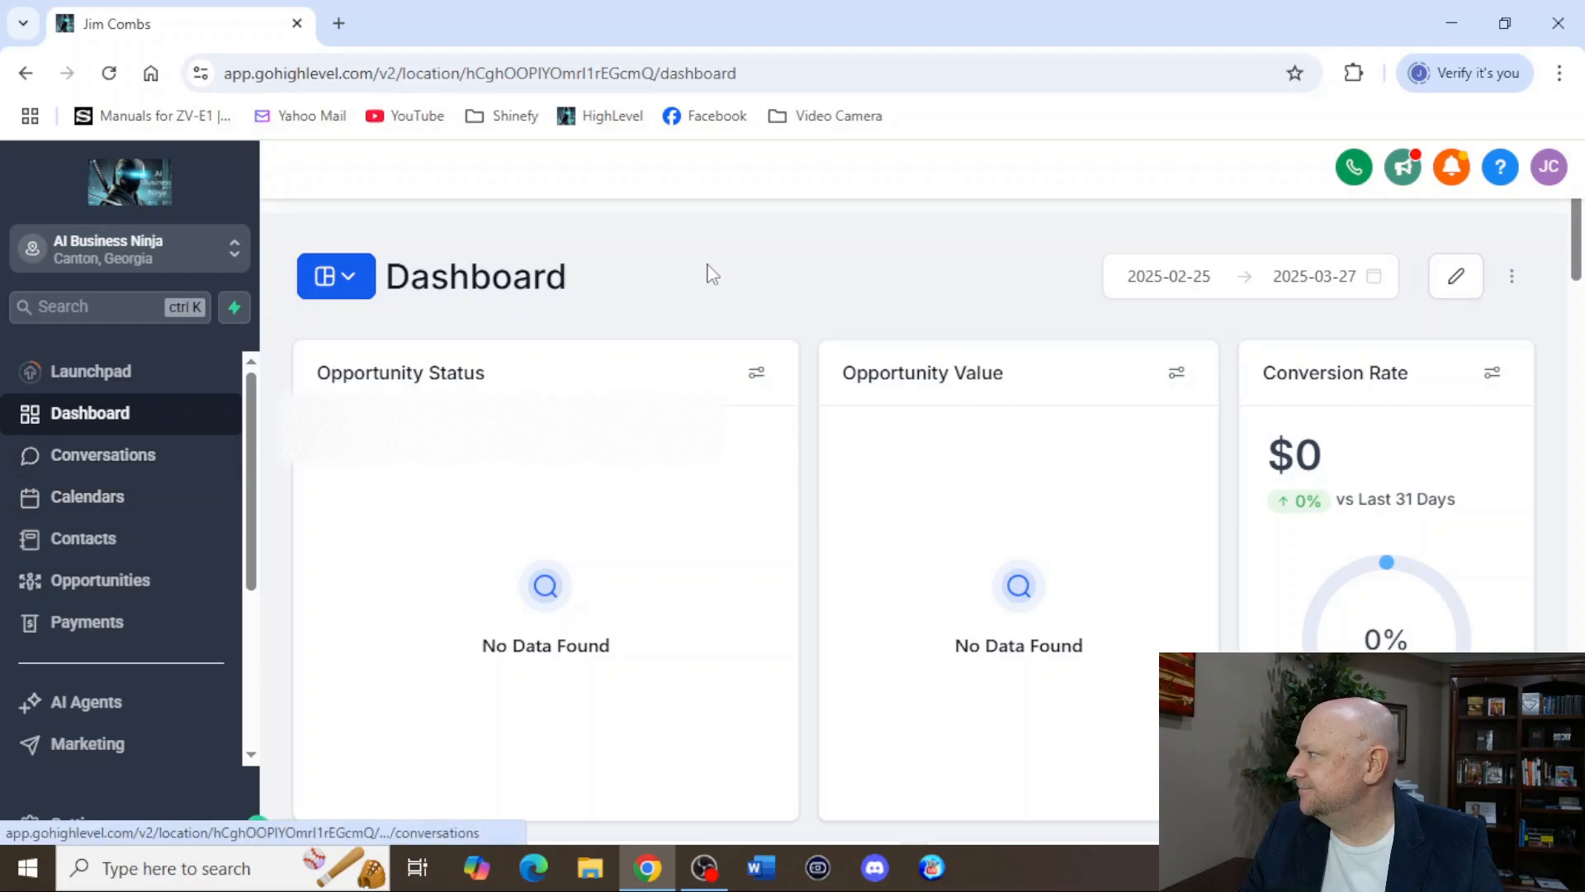
pyautogui.scroll(-4, 132, 626)
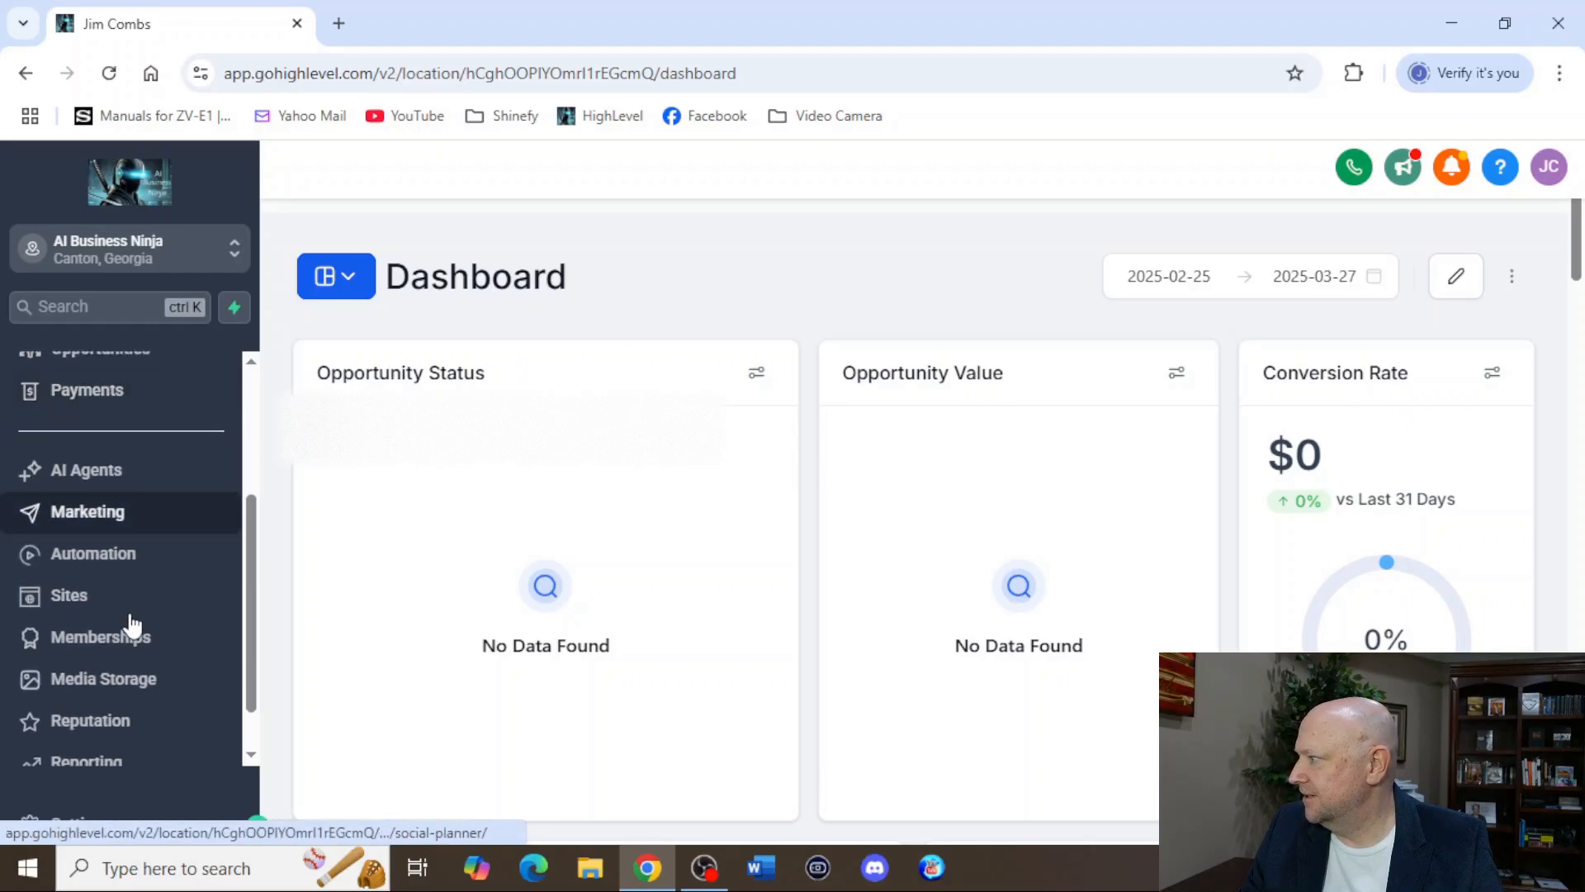
pyautogui.scroll(3, 133, 624)
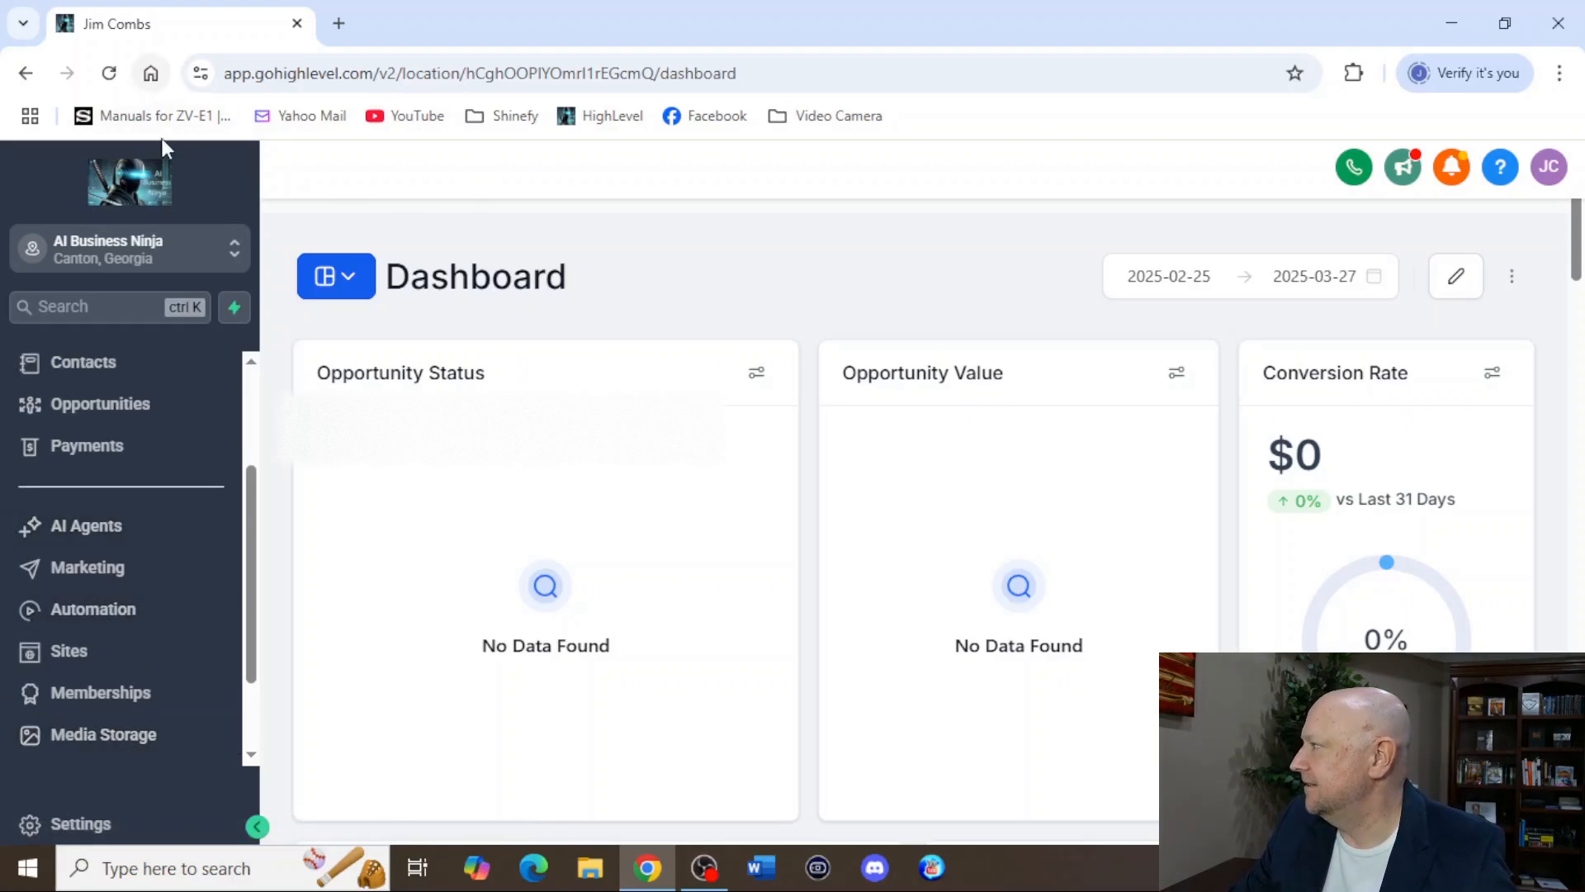
pyautogui.click(137, 264)
pyautogui.click(363, 433)
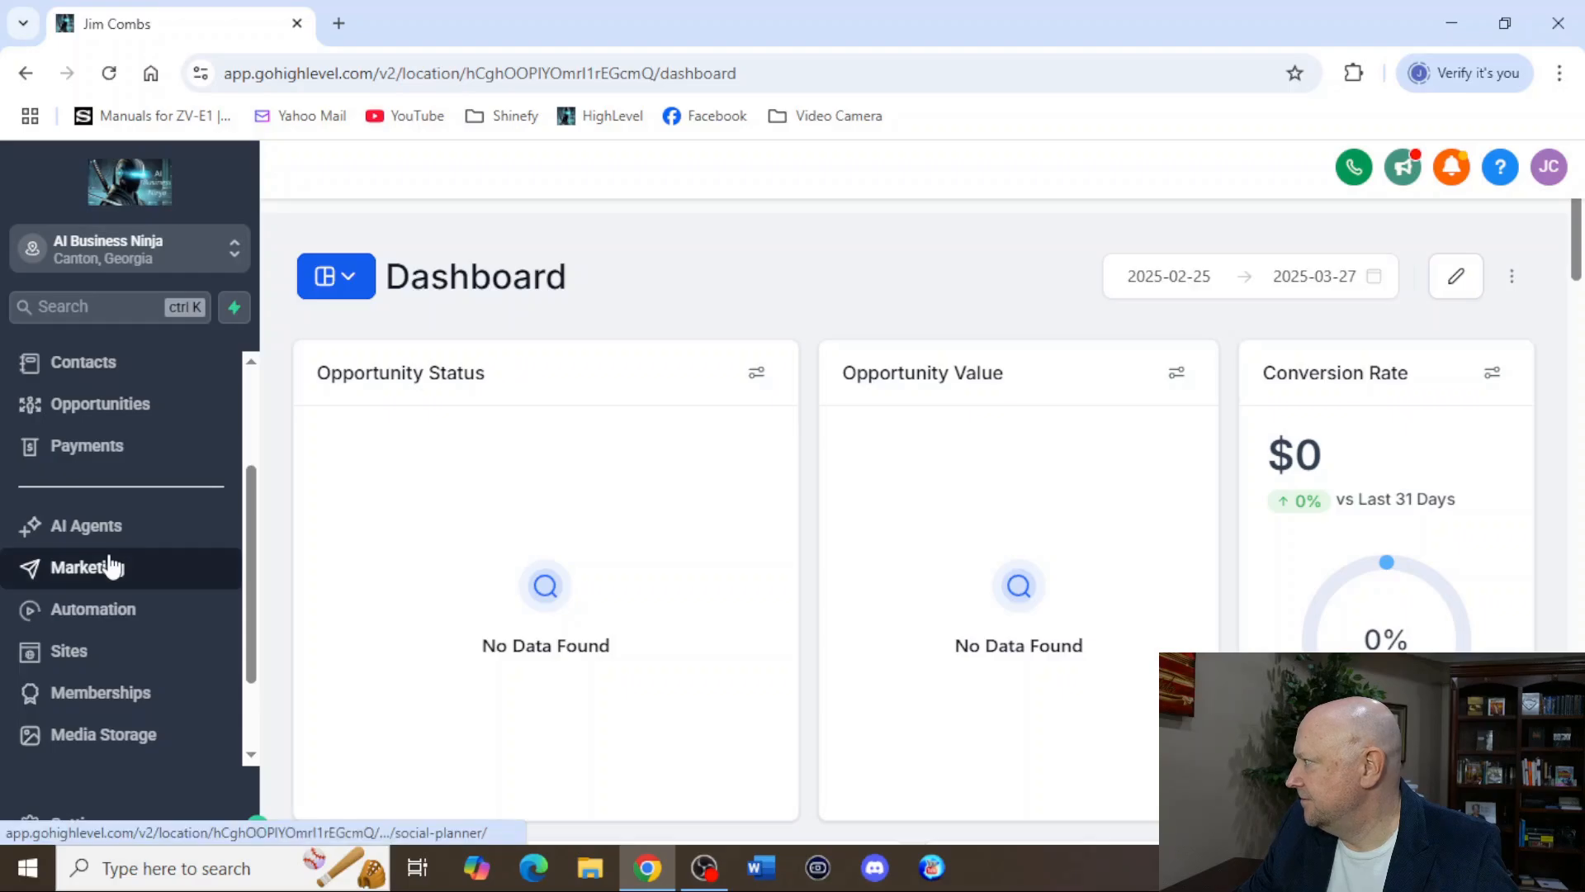
# Open the Awesome page funnel under Sites and load its Awesome Funnel control page in the page builder.
pyautogui.scroll(-2, 198, 530)
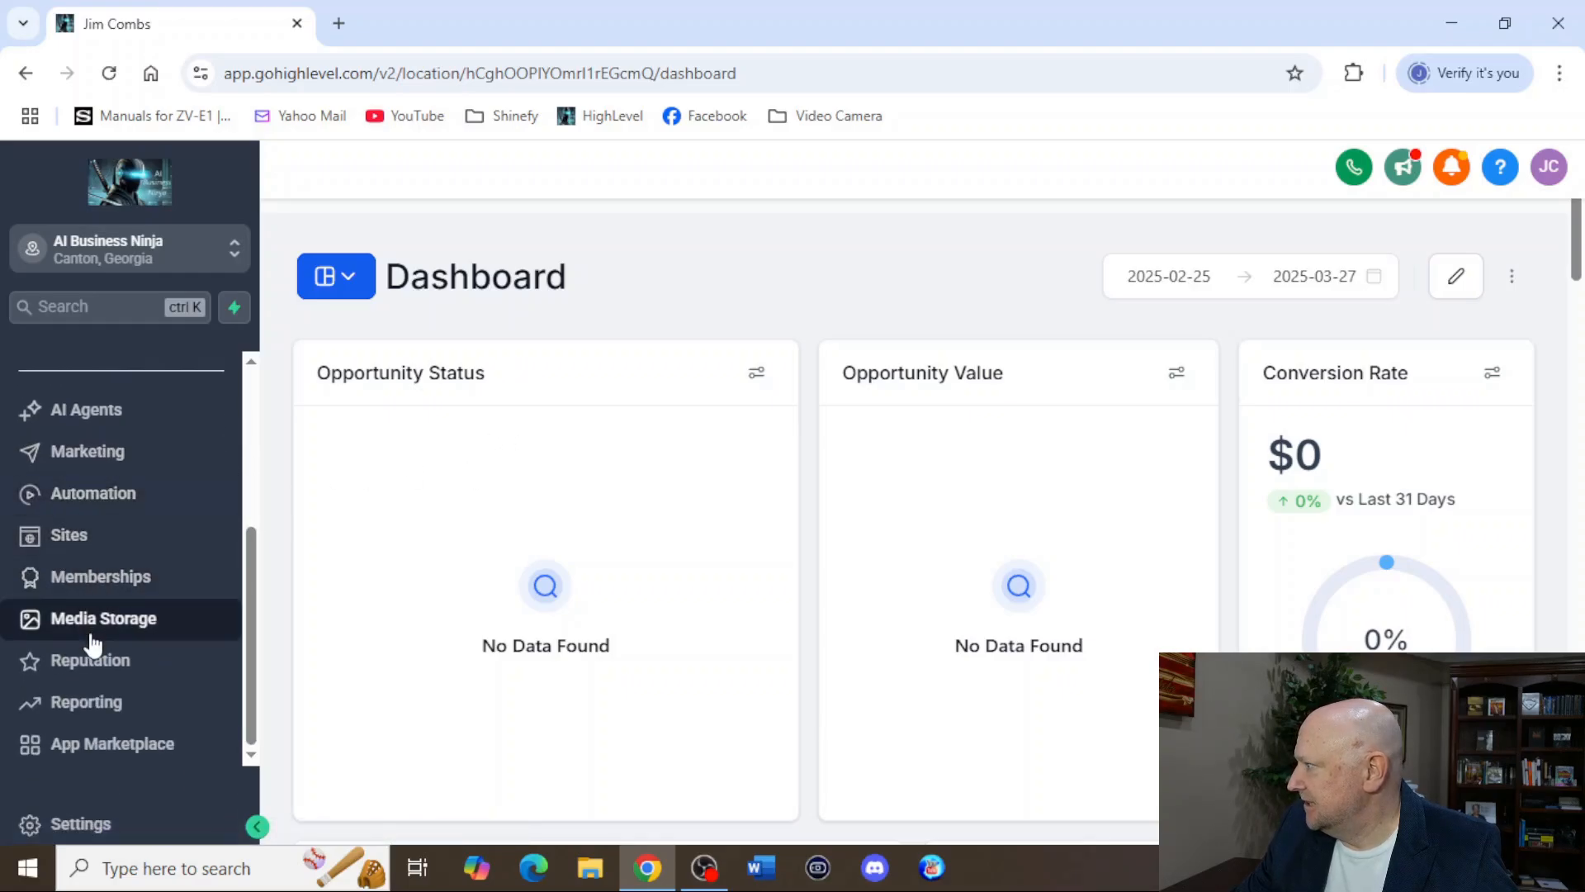
pyautogui.click(77, 547)
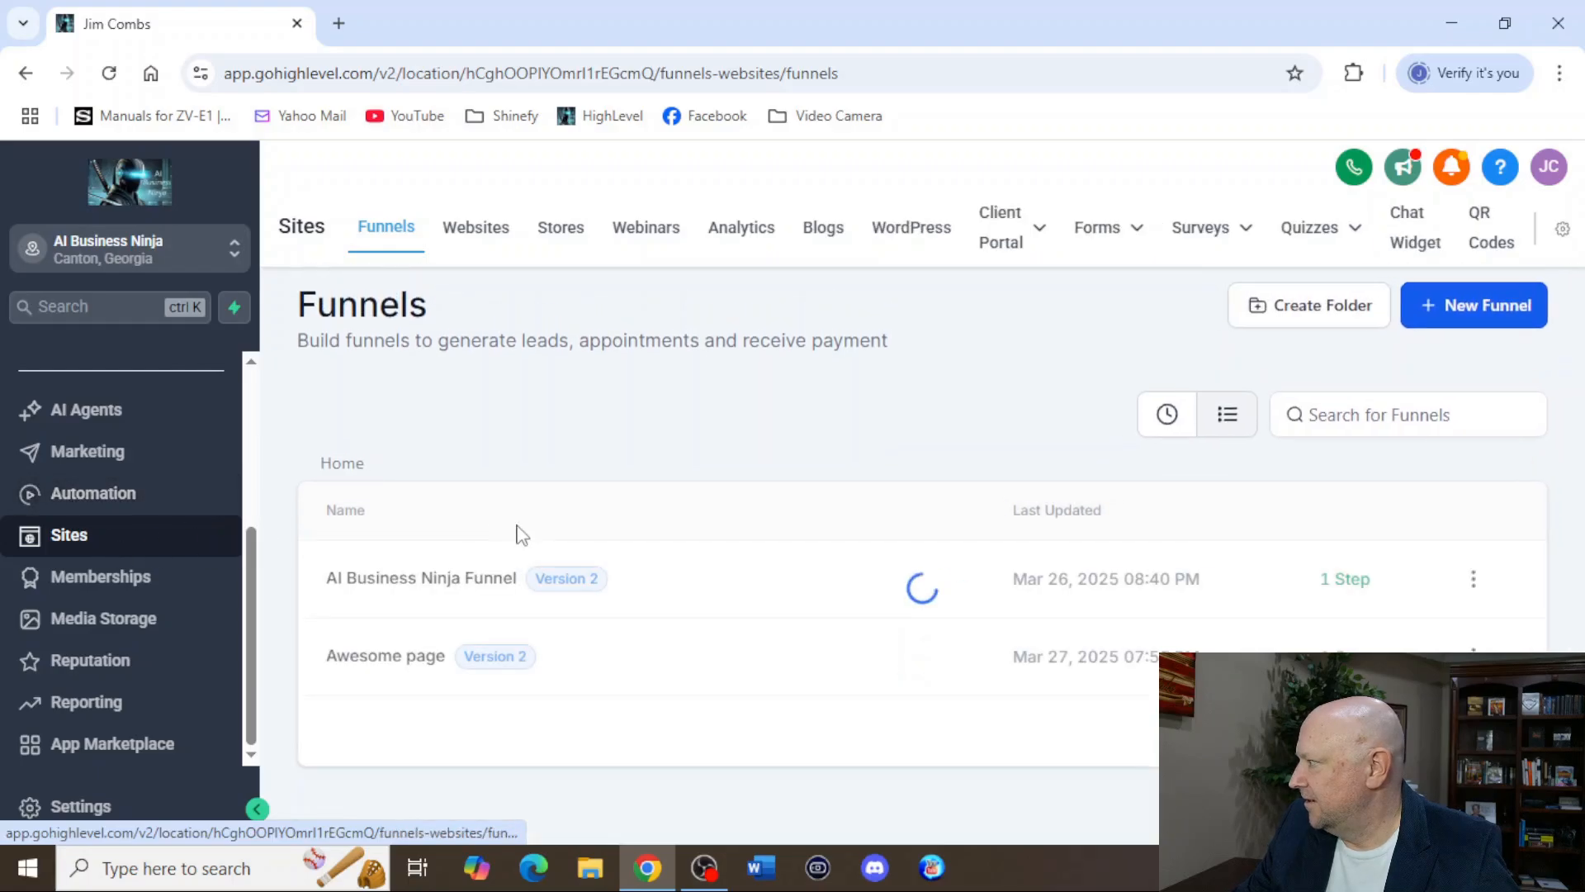
pyautogui.click(382, 657)
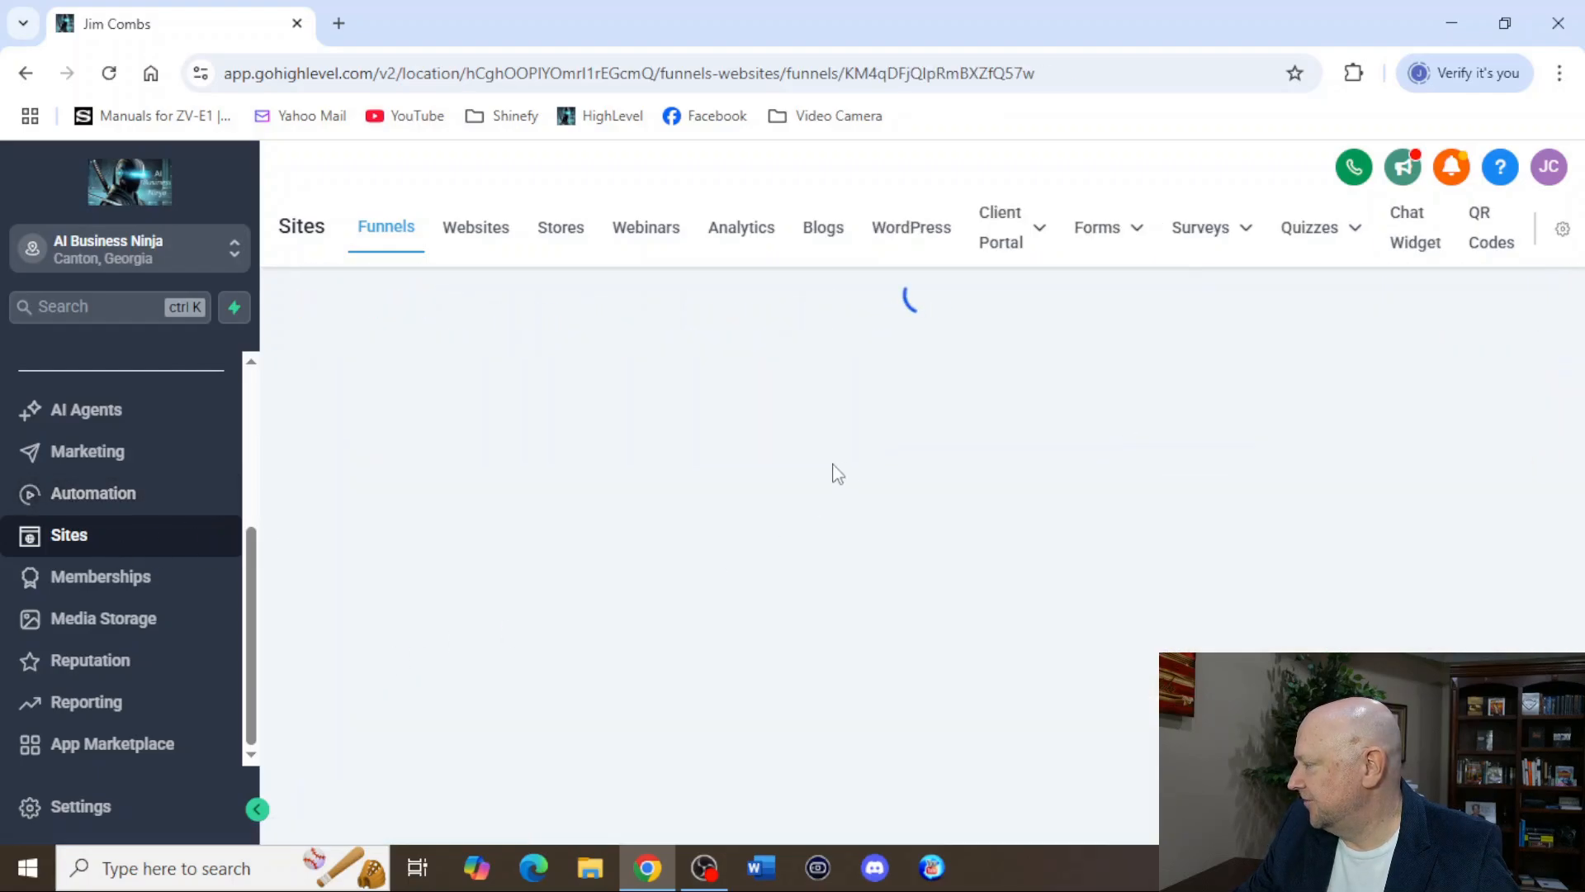
pyautogui.scroll(-3, 841, 609)
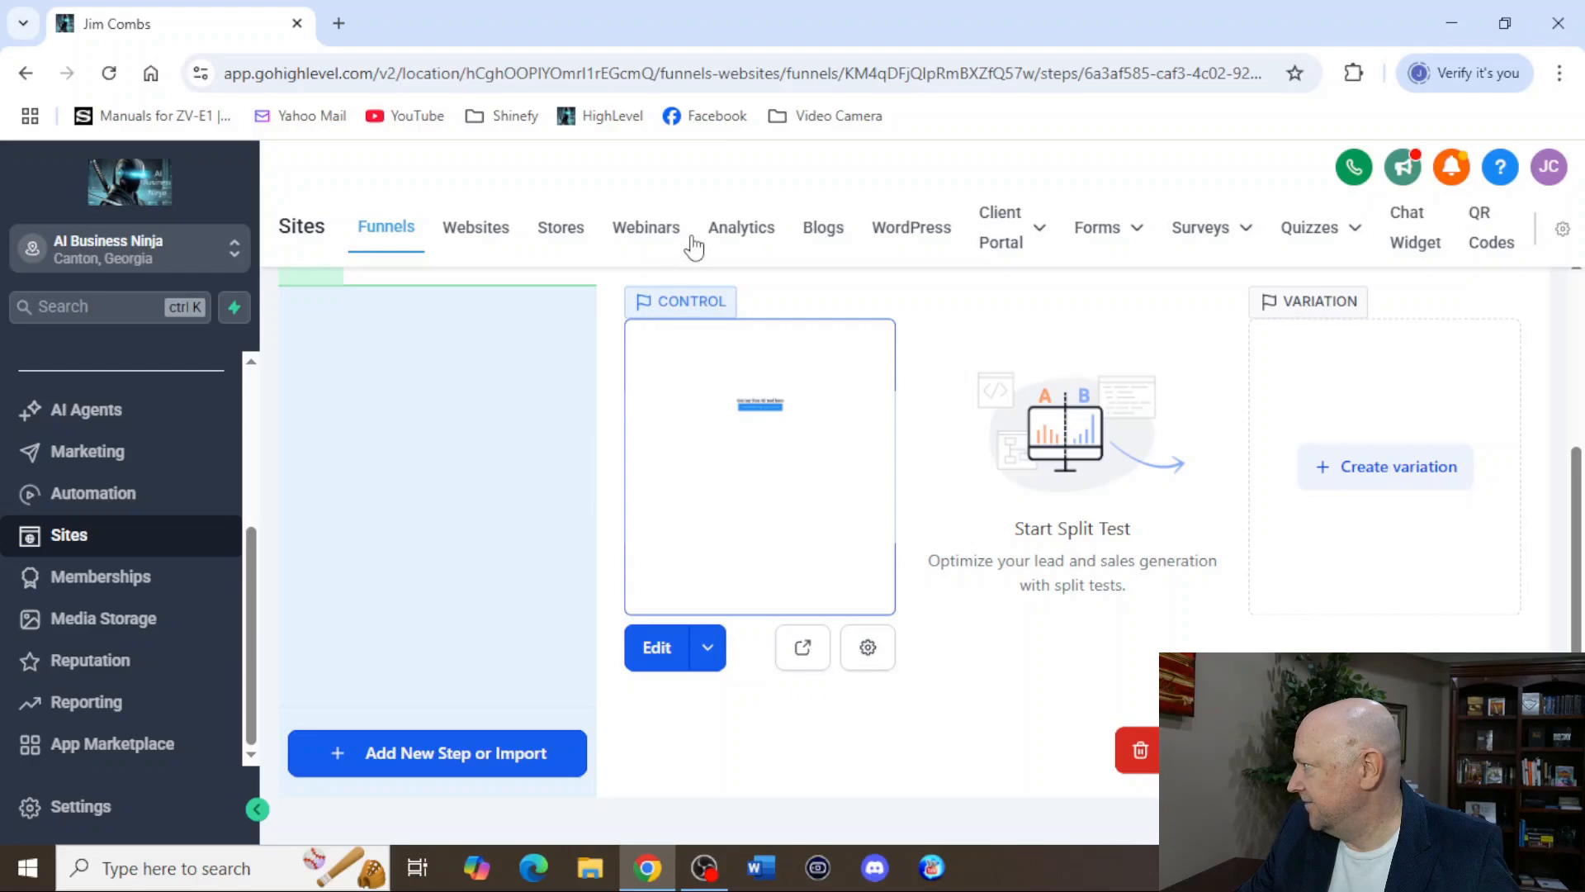
pyautogui.click(658, 651)
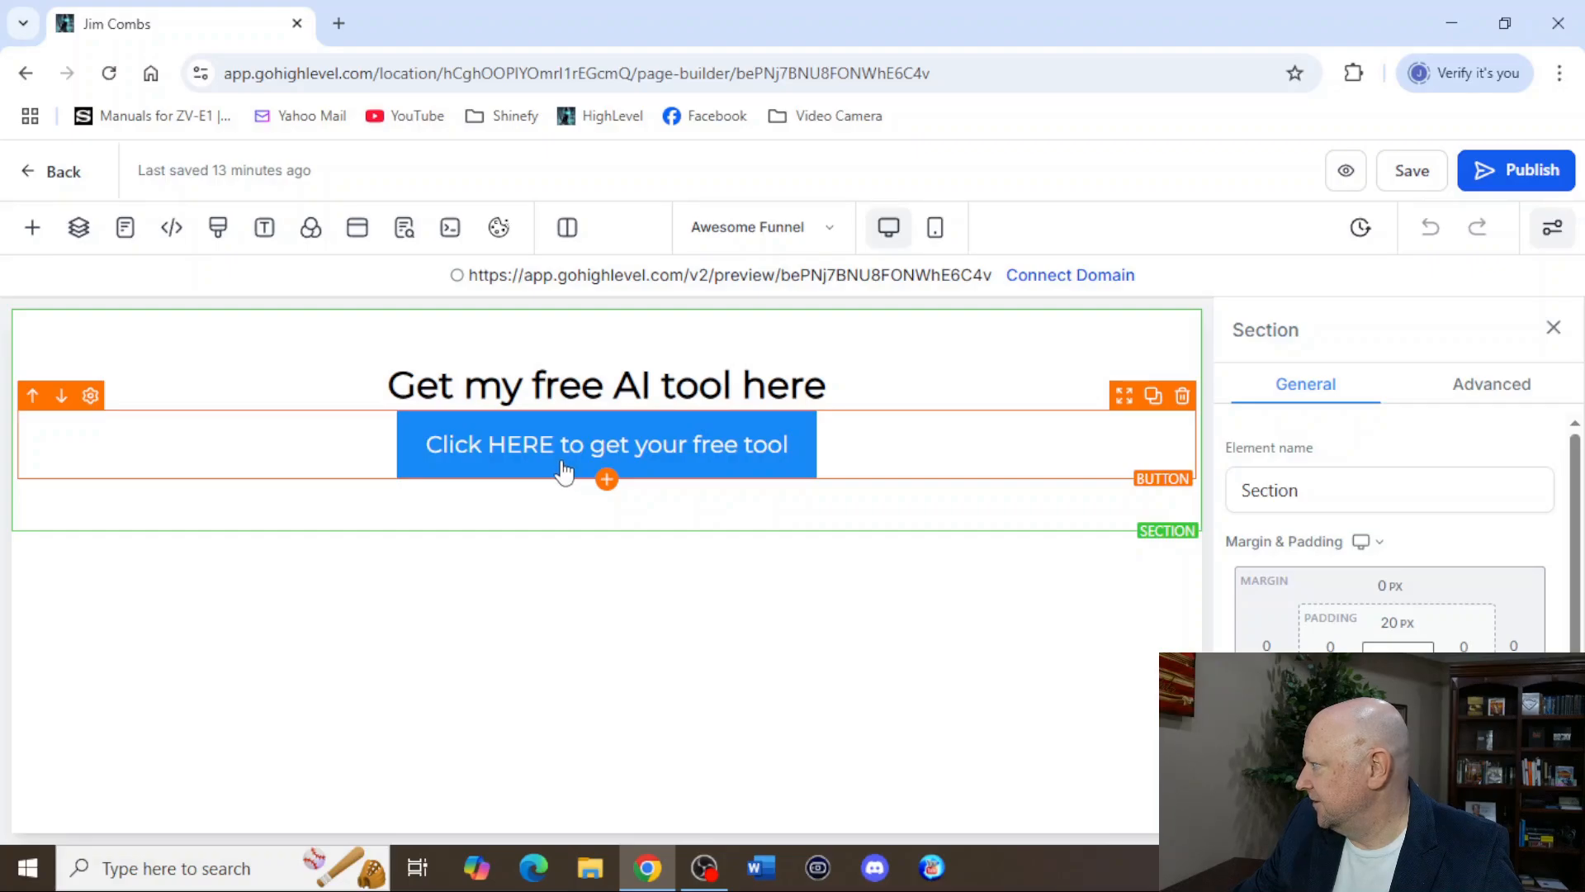
# Examine the general settings of the "Click HERE to get your free tool" button and return to the funnel steps without changing anything.
pyautogui.scroll(-5, 1484, 588)
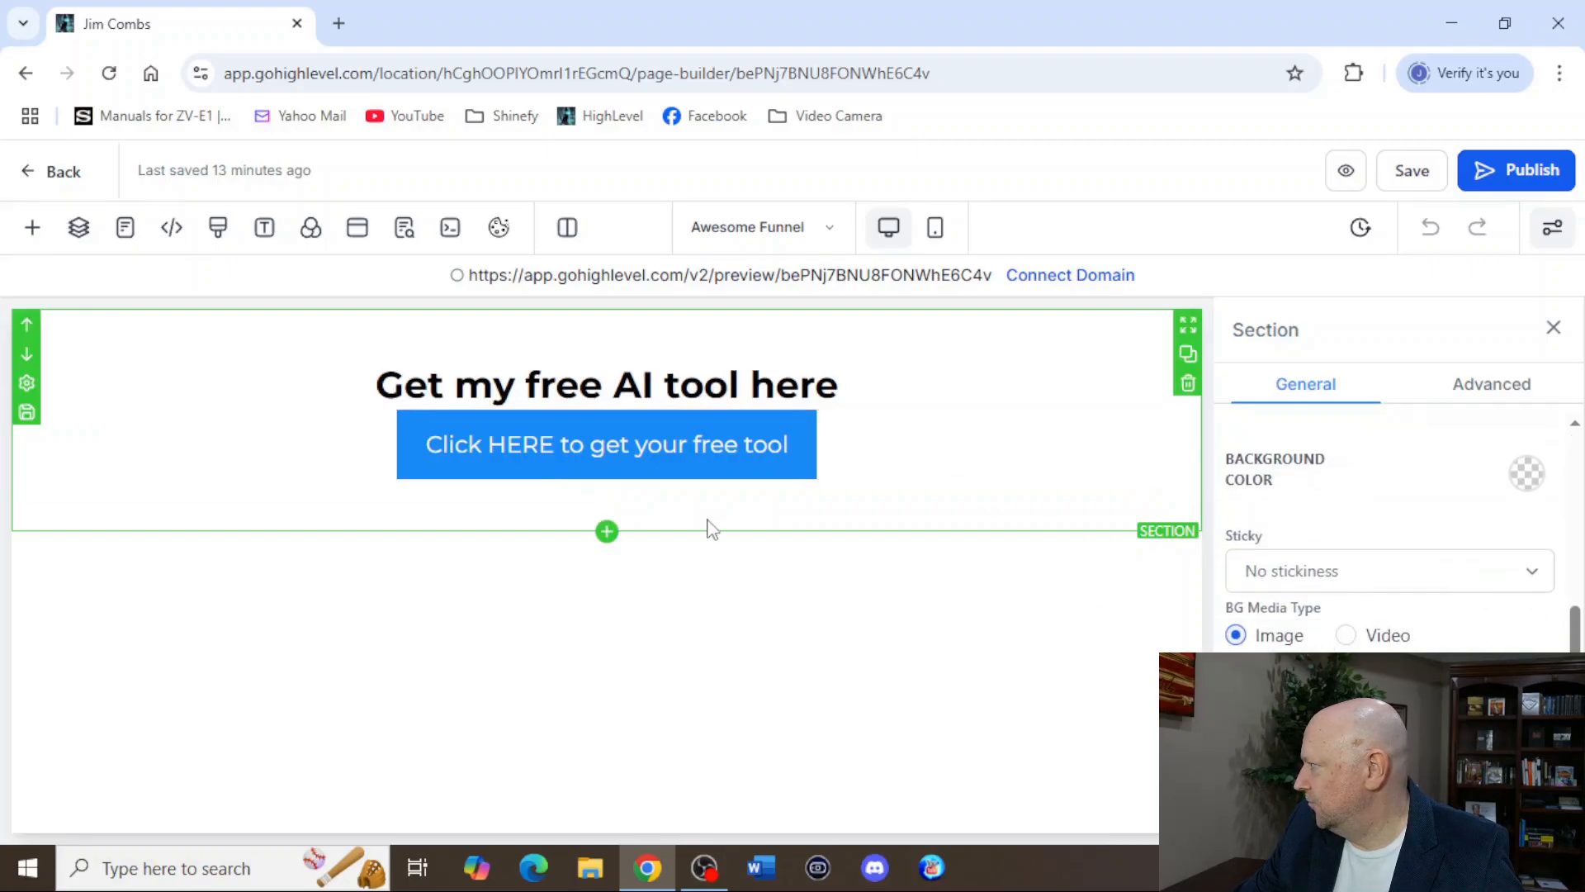
pyautogui.click(655, 465)
pyautogui.scroll(-5, 1483, 632)
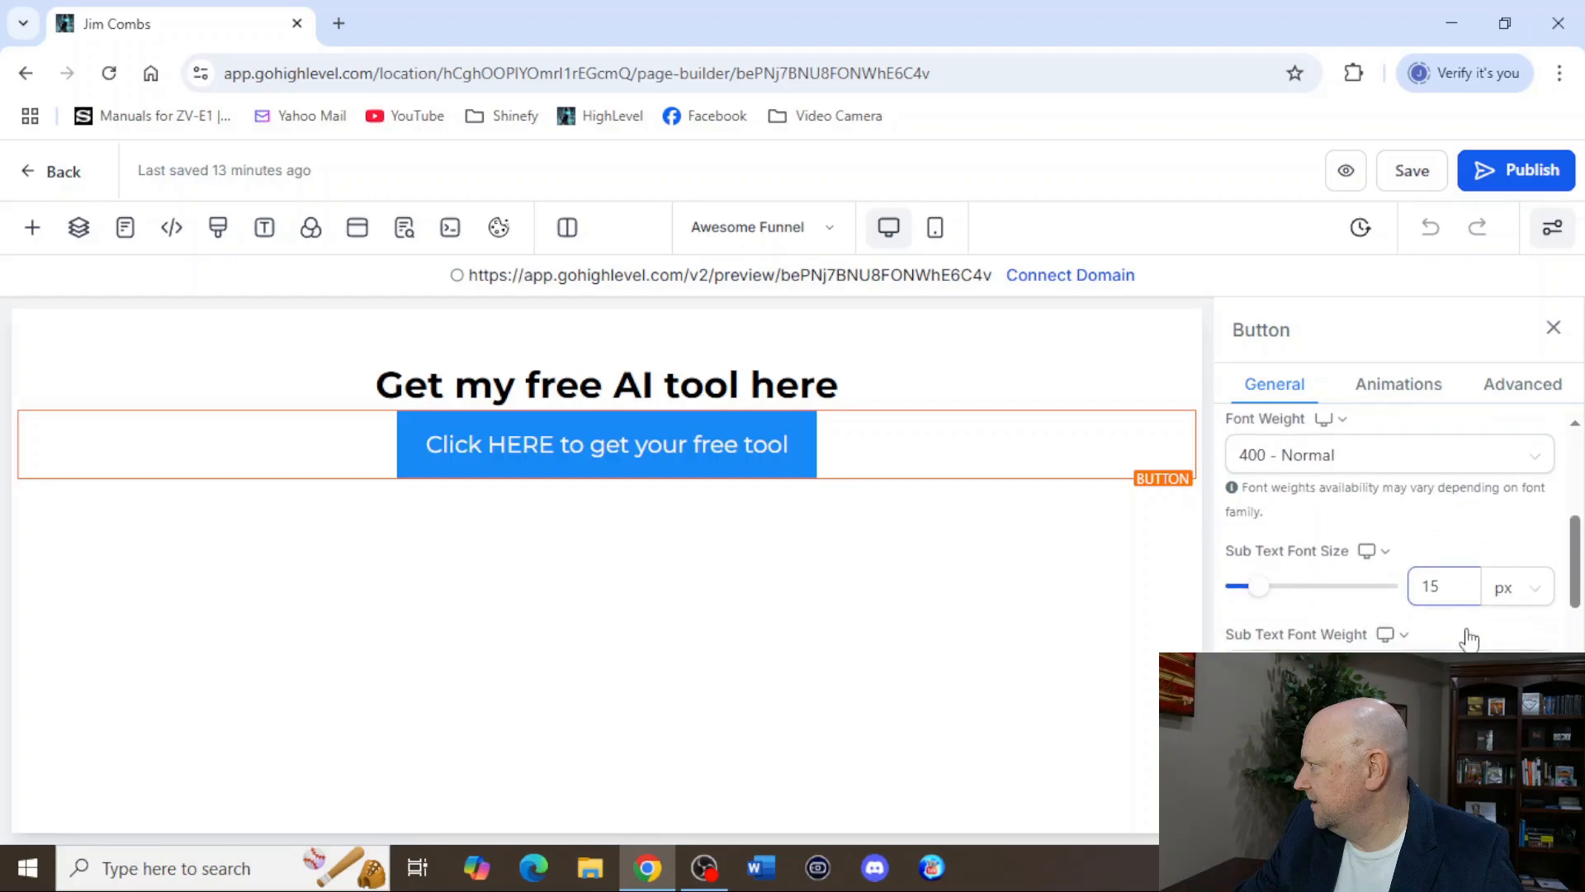
pyautogui.scroll(-10, 1469, 638)
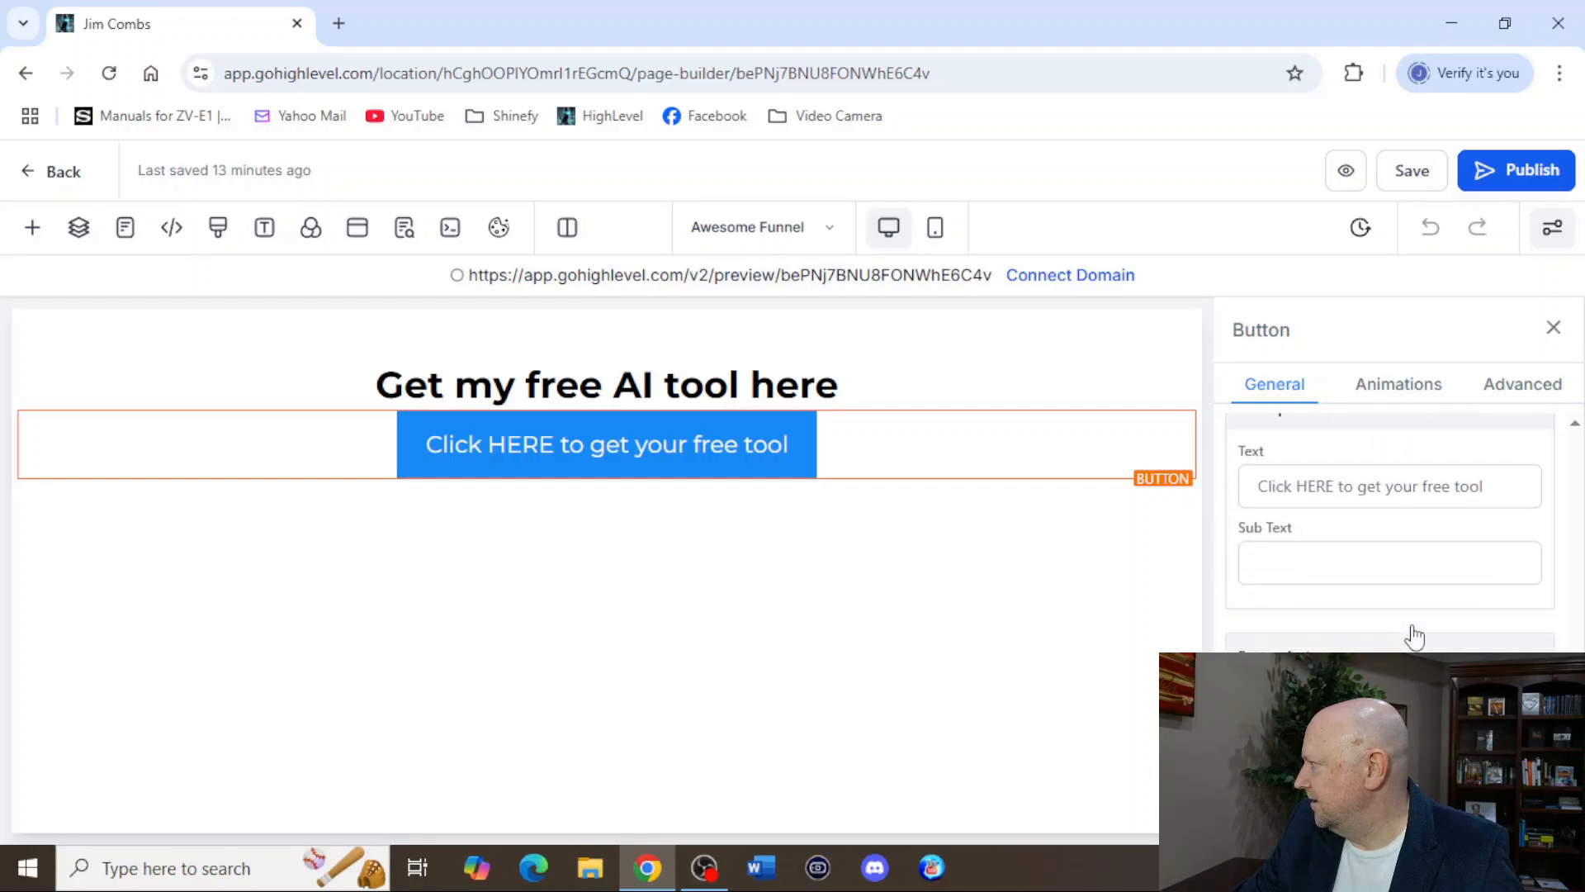
pyautogui.scroll(5, 1371, 640)
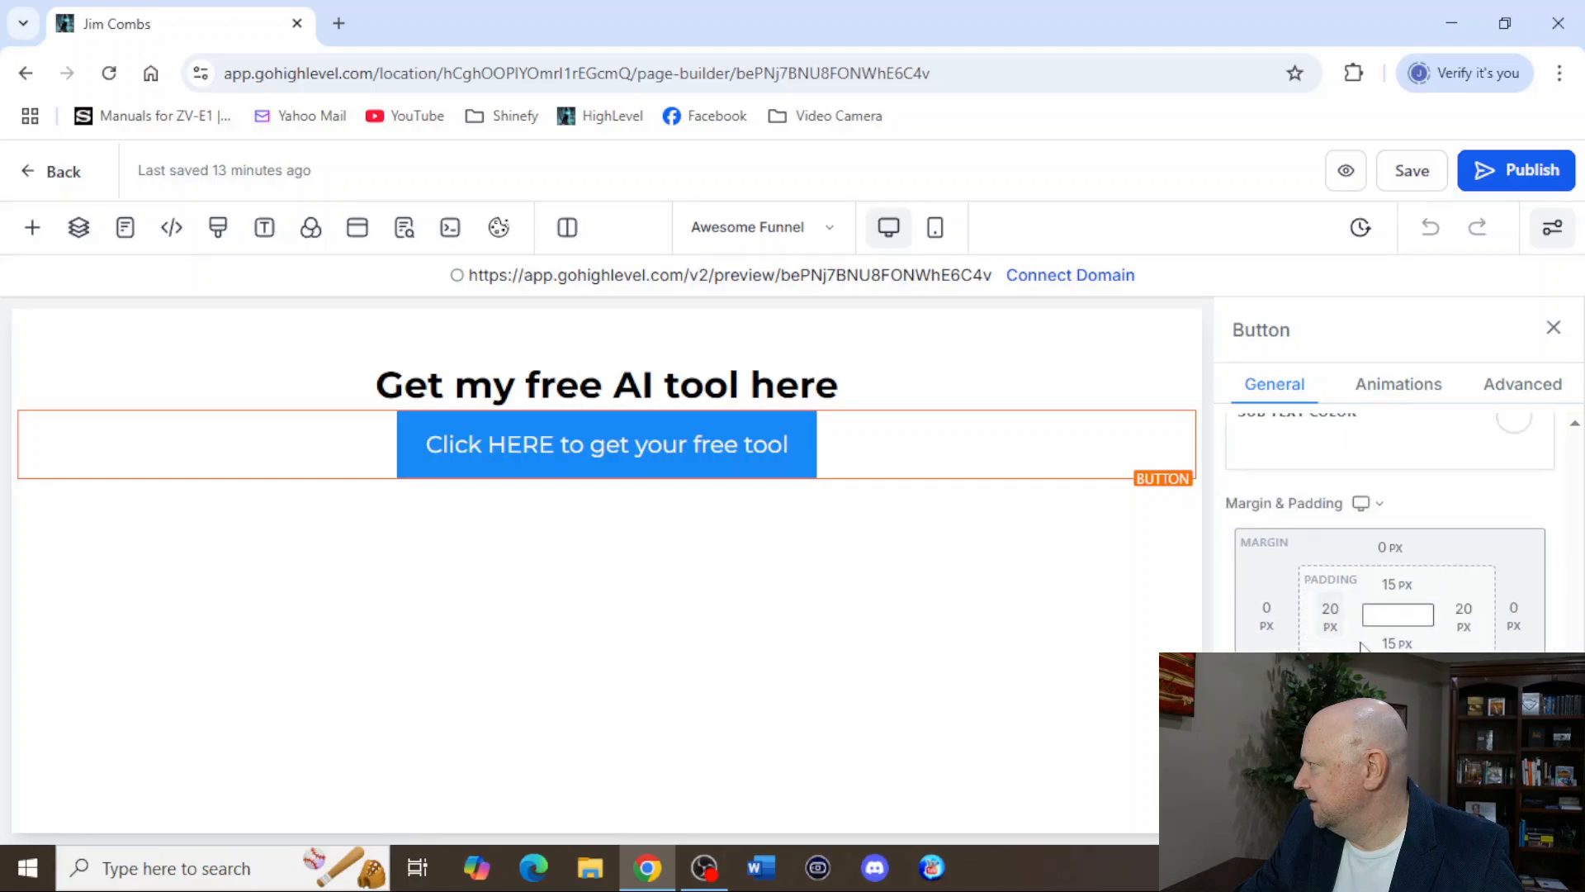
pyautogui.scroll(3, 1371, 640)
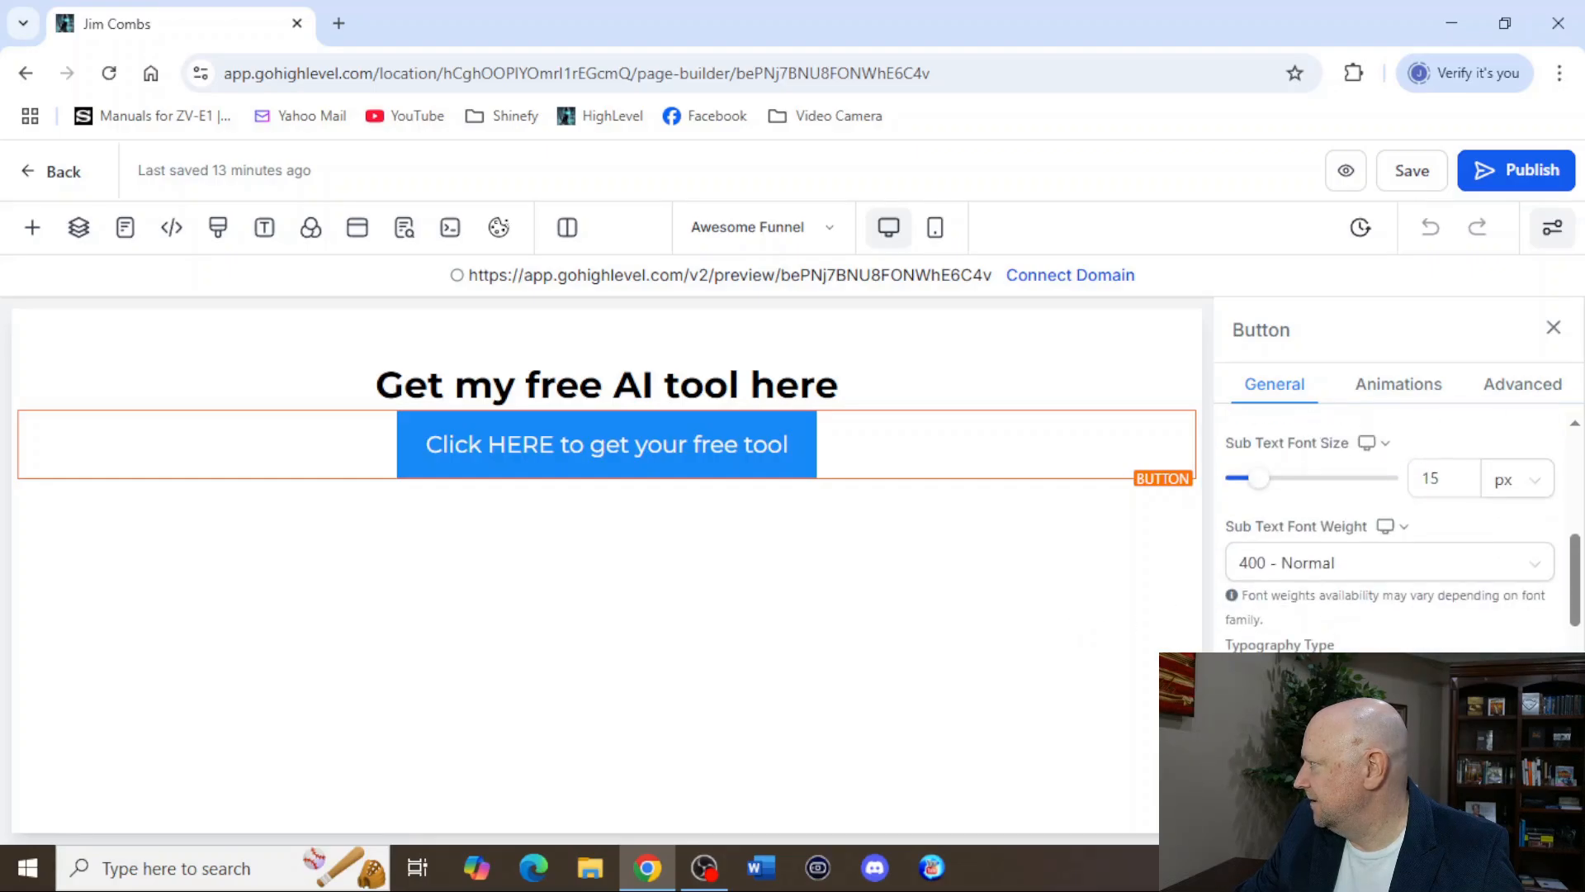
pyautogui.scroll(-3, 1363, 636)
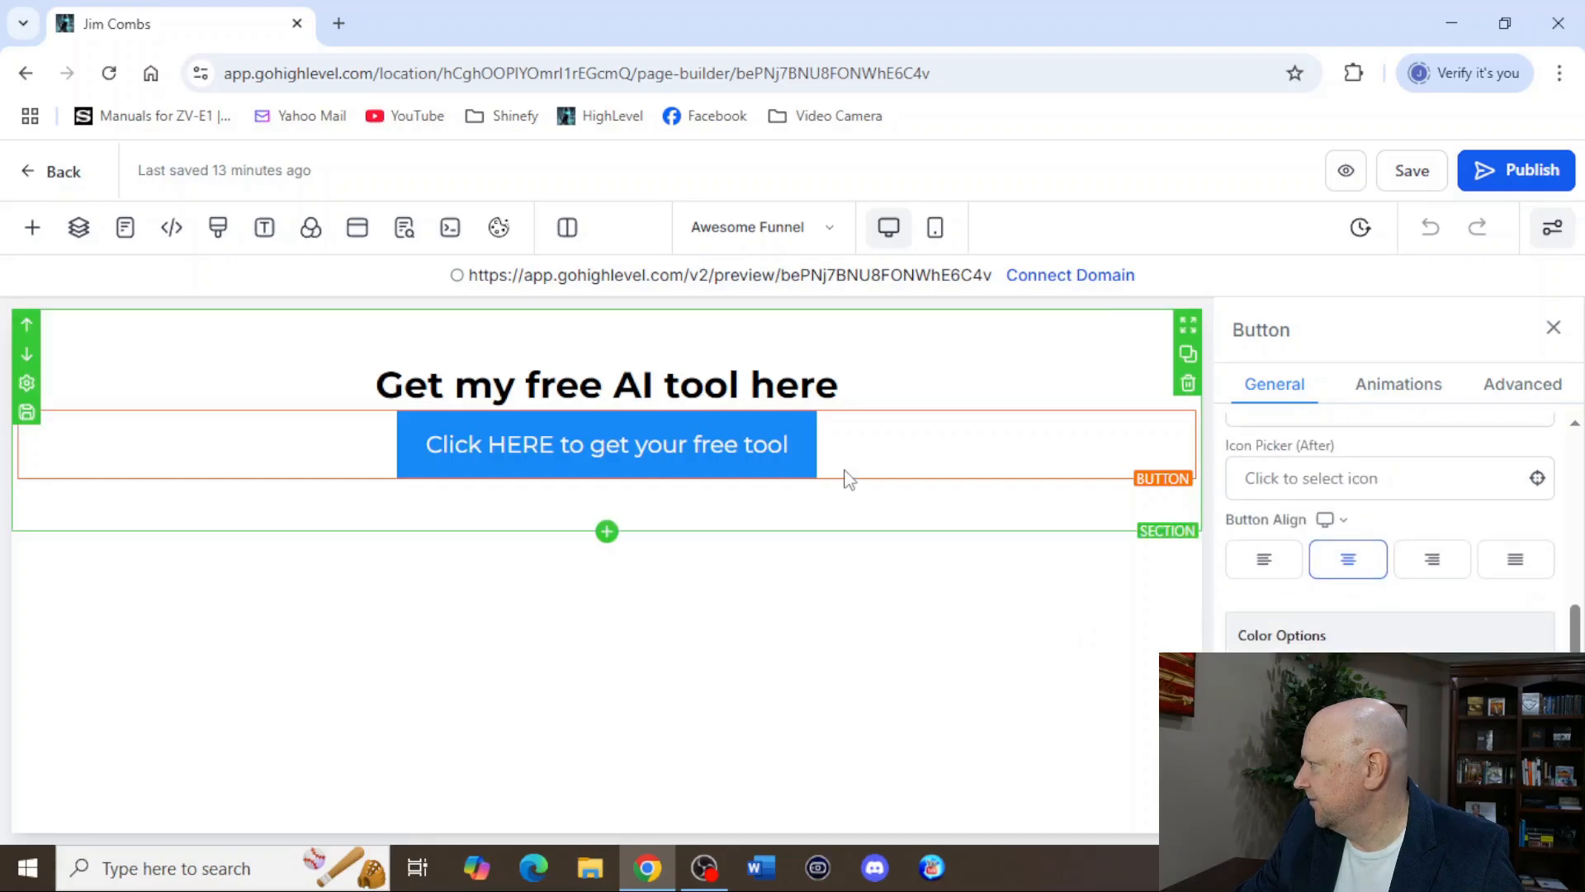
pyautogui.click(74, 182)
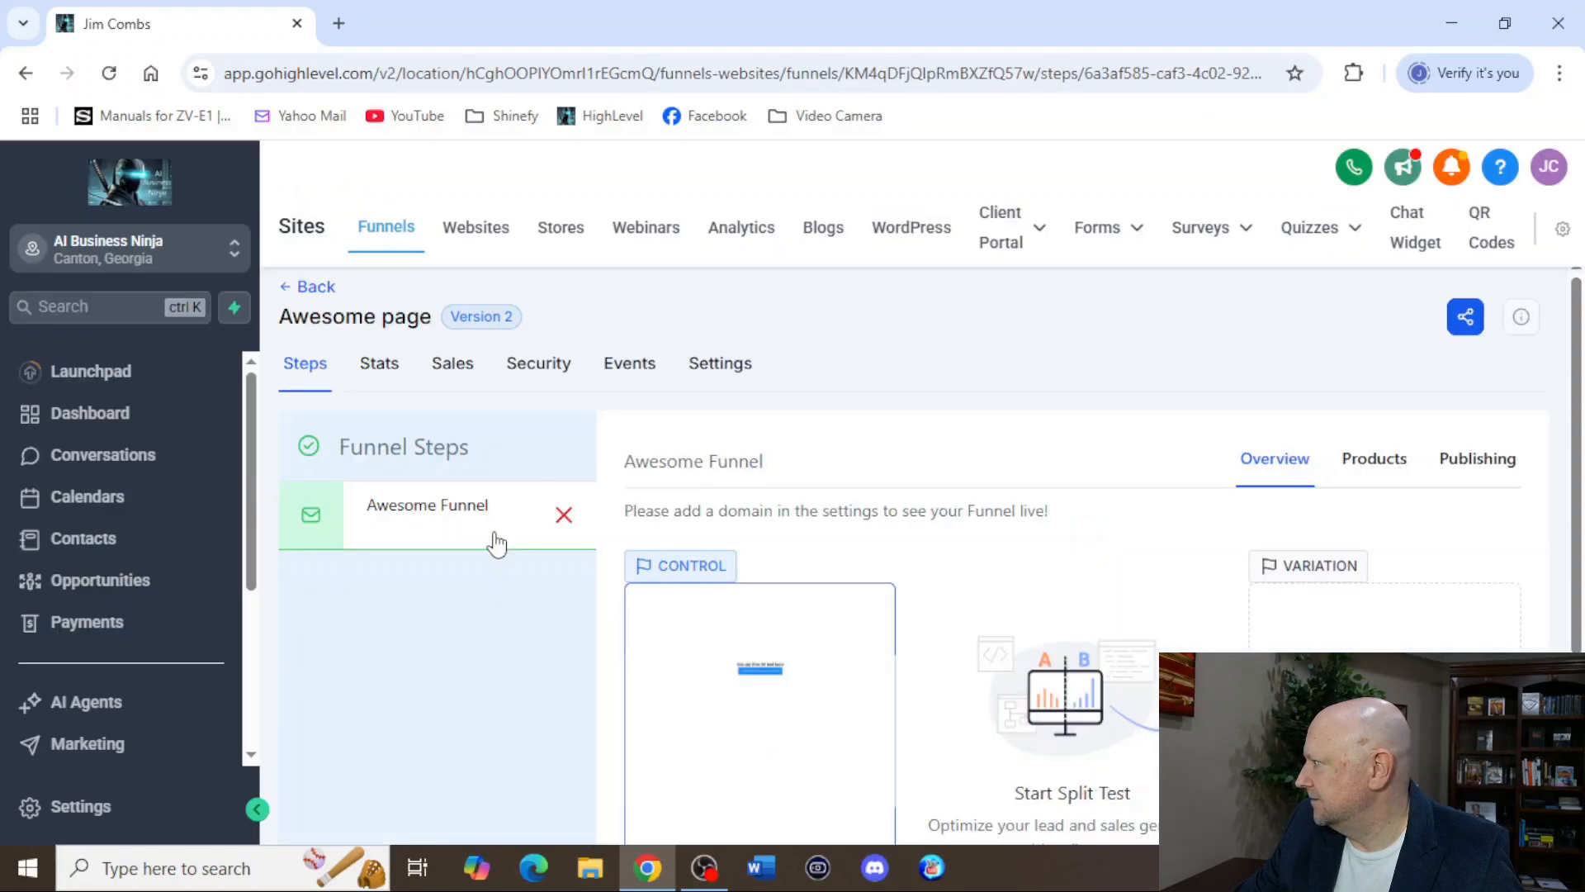
# Reopen the Awesome Funnel page for editing, examine its popup's general settings and go back to the funnel steps.
pyautogui.scroll(-3, 737, 609)
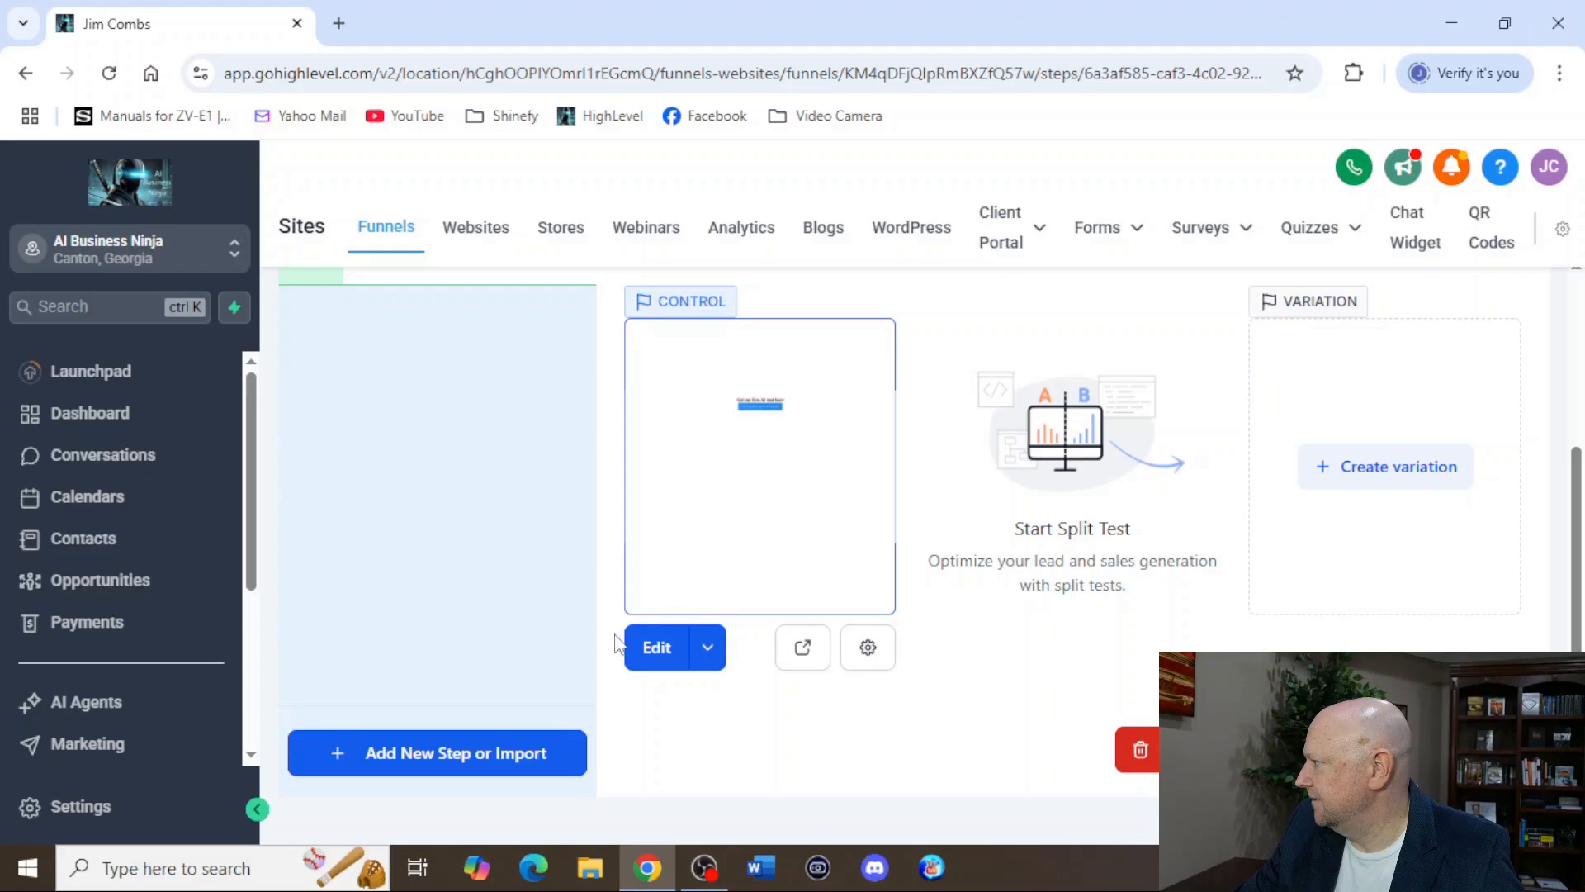
pyautogui.click(655, 649)
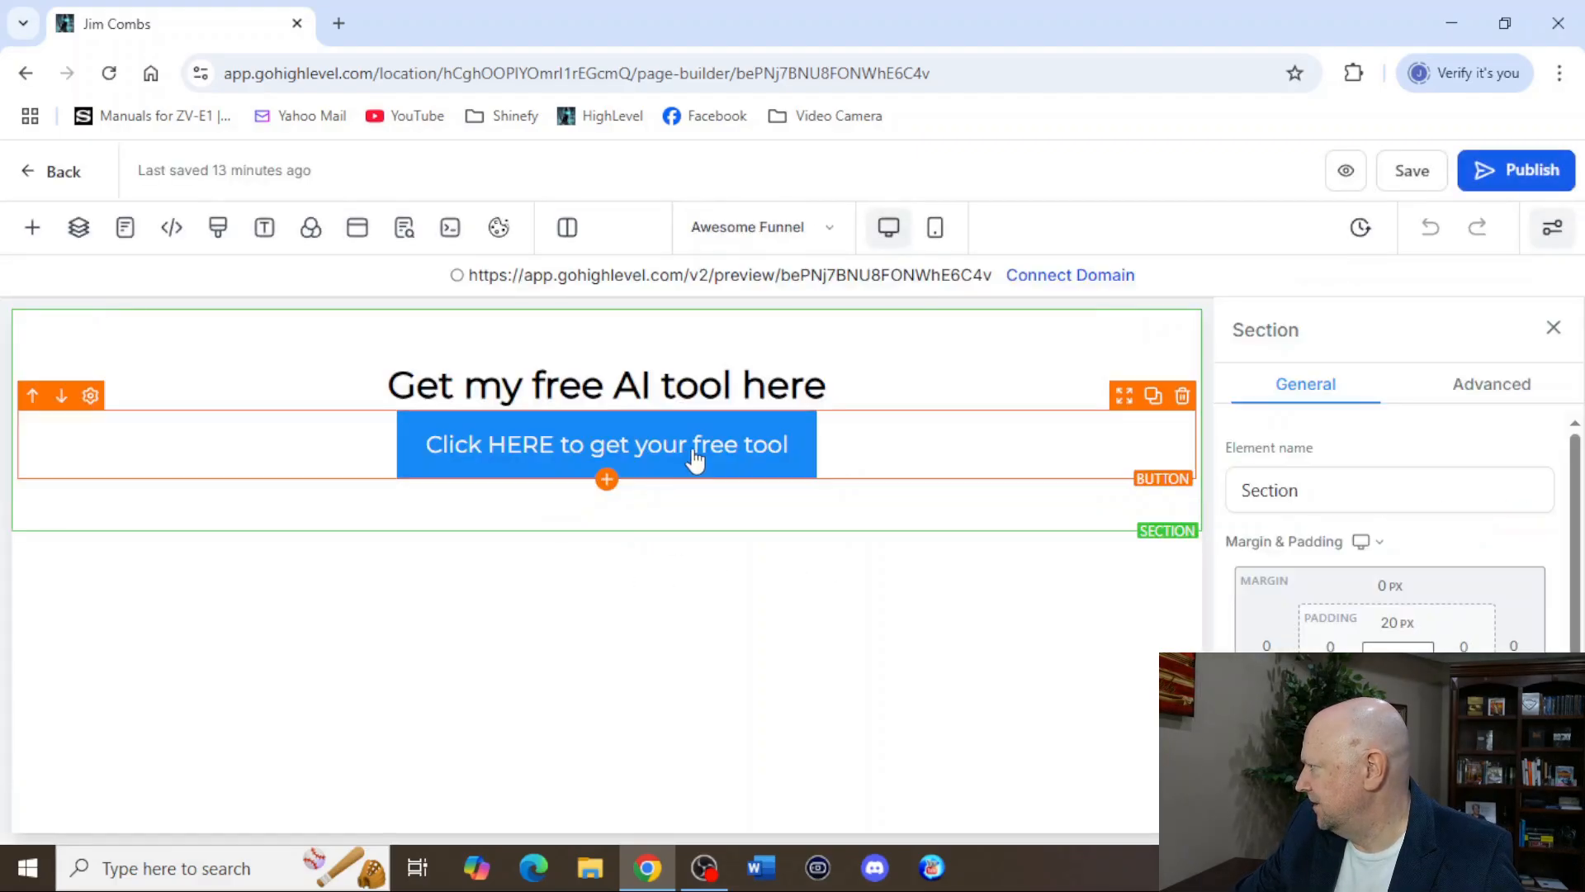
pyautogui.click(702, 460)
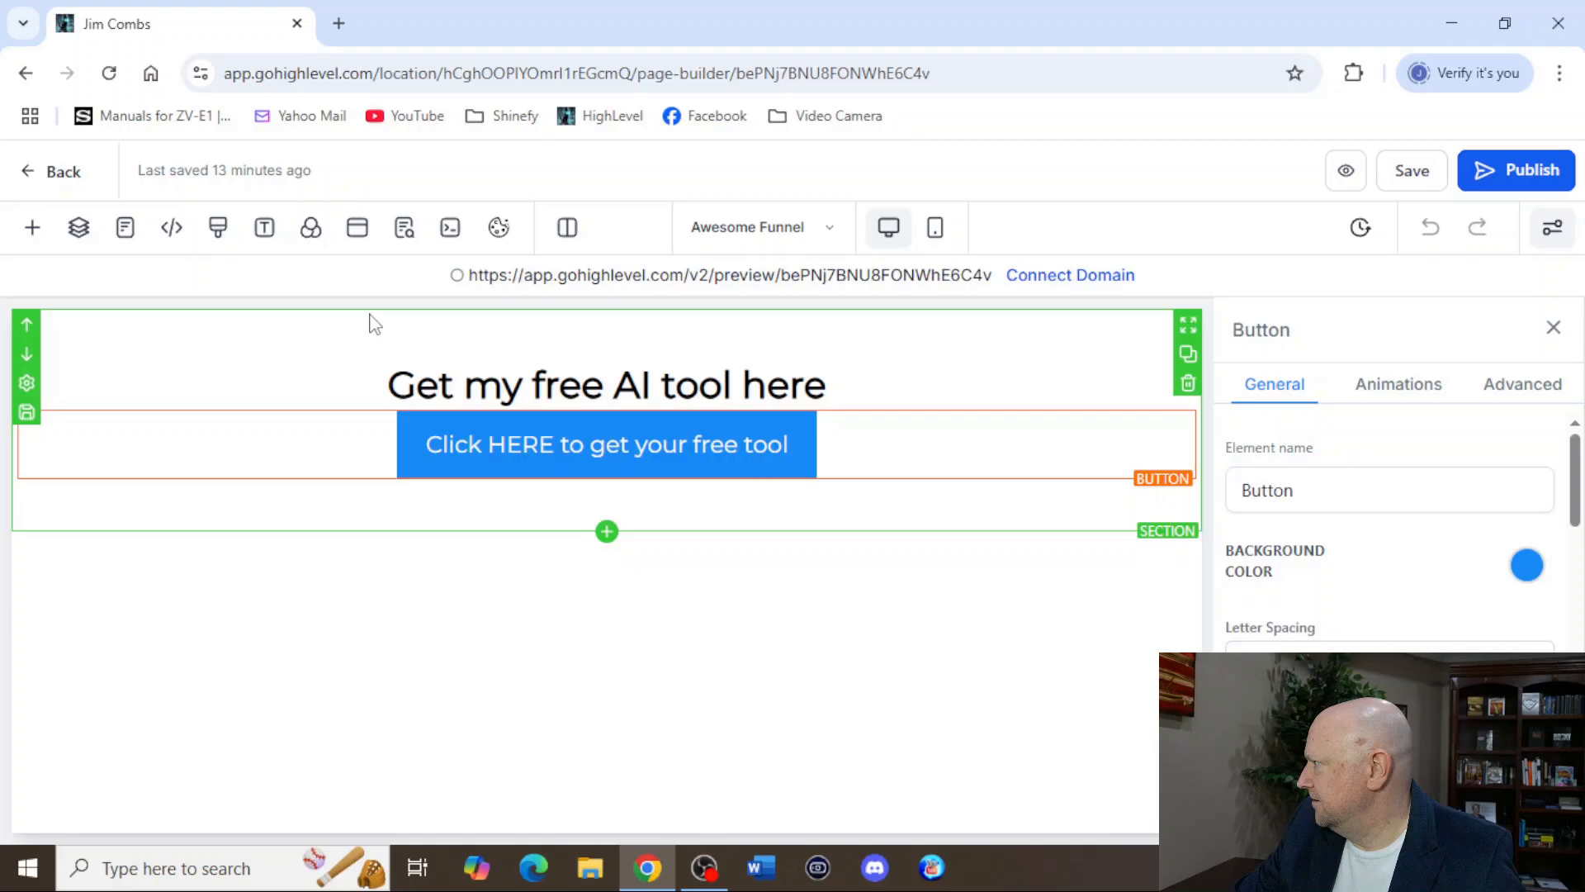
pyautogui.click(358, 229)
pyautogui.scroll(-5, 1321, 627)
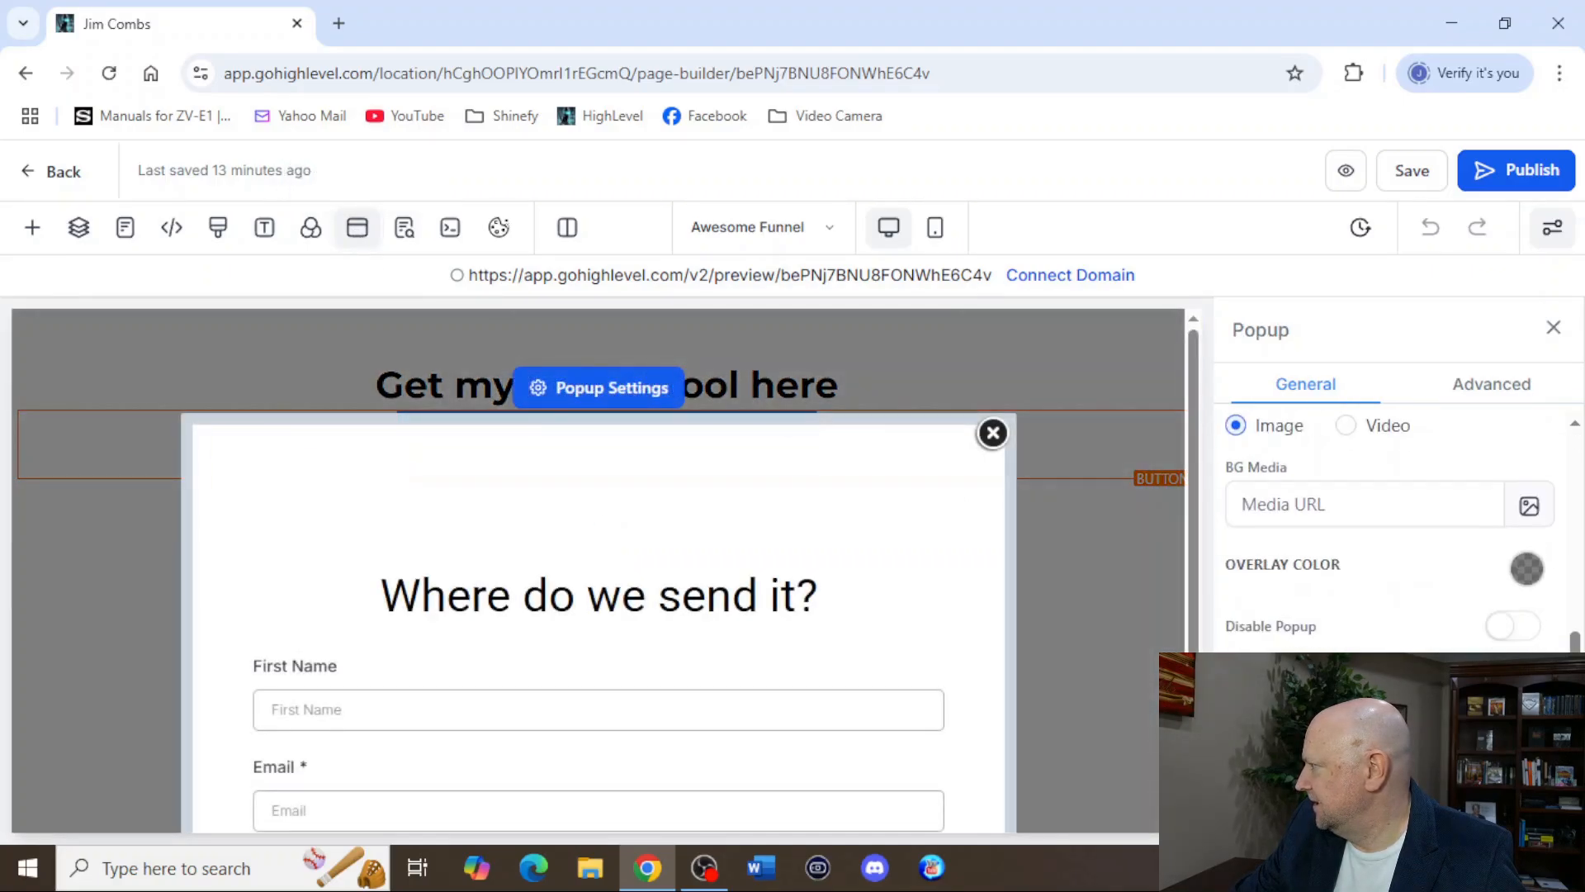
pyautogui.scroll(-1, 1404, 533)
pyautogui.scroll(5, 1387, 529)
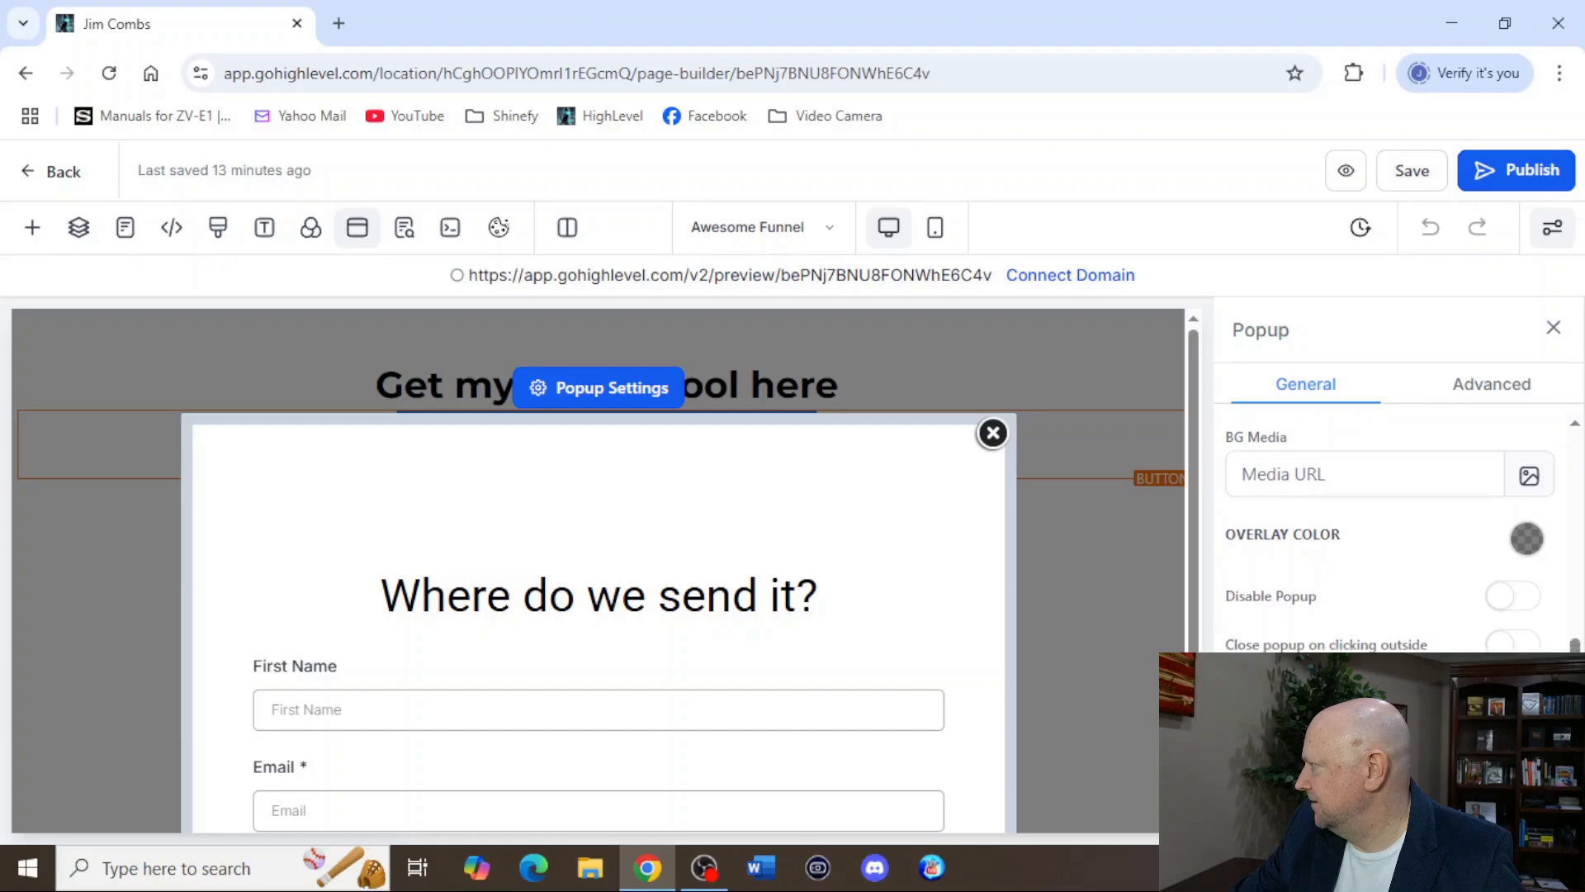
pyautogui.click(30, 76)
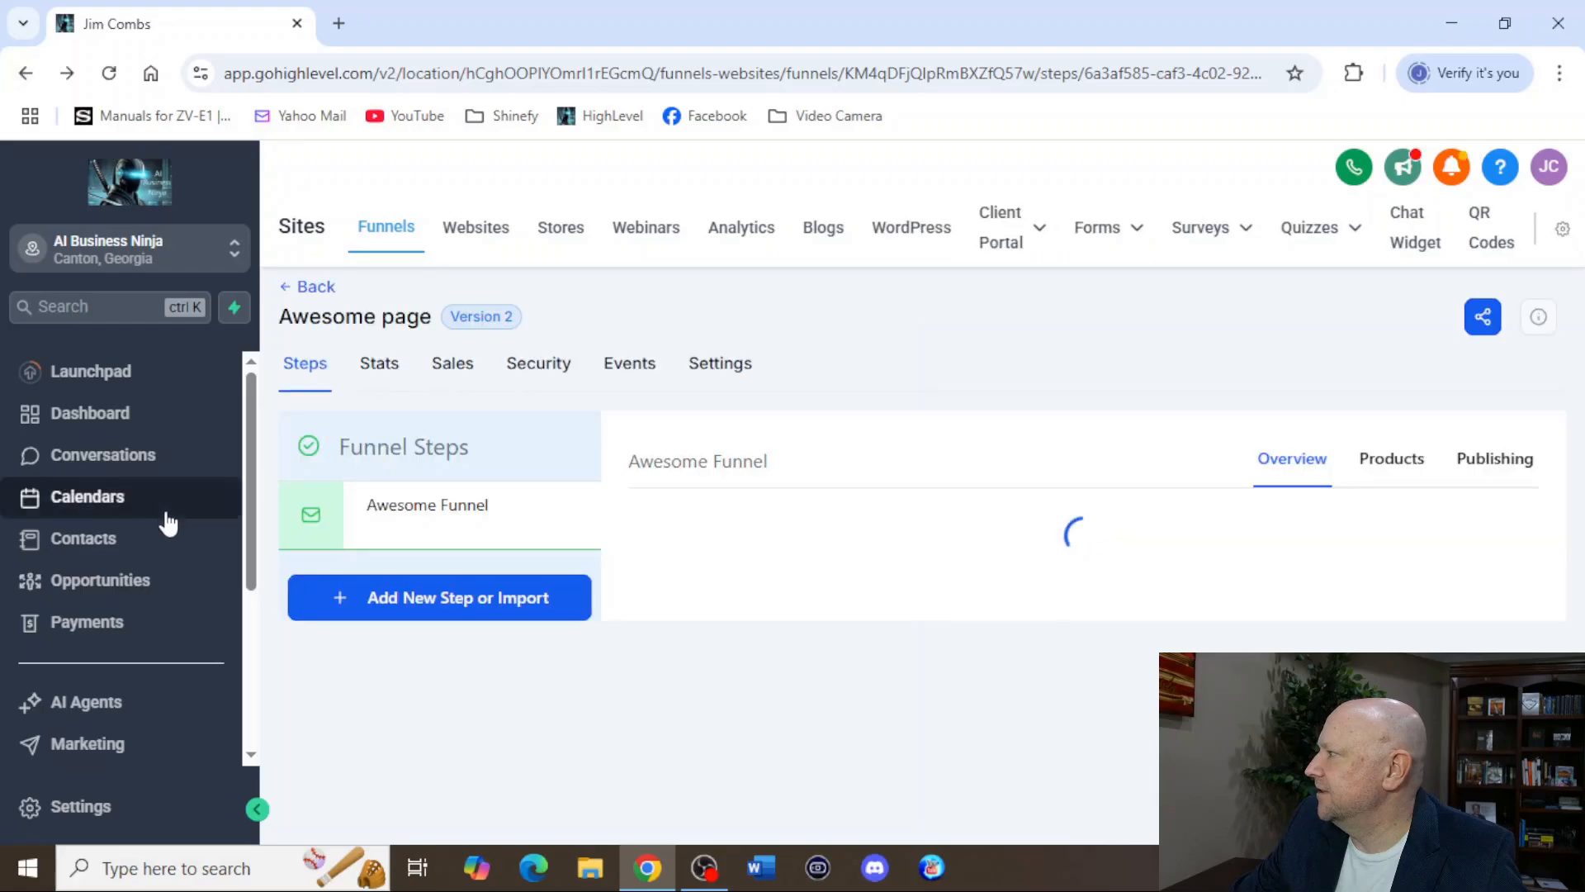
# Switch from the AI Business Ninja sub-account to the Agency View.
pyautogui.scroll(-4, 96, 570)
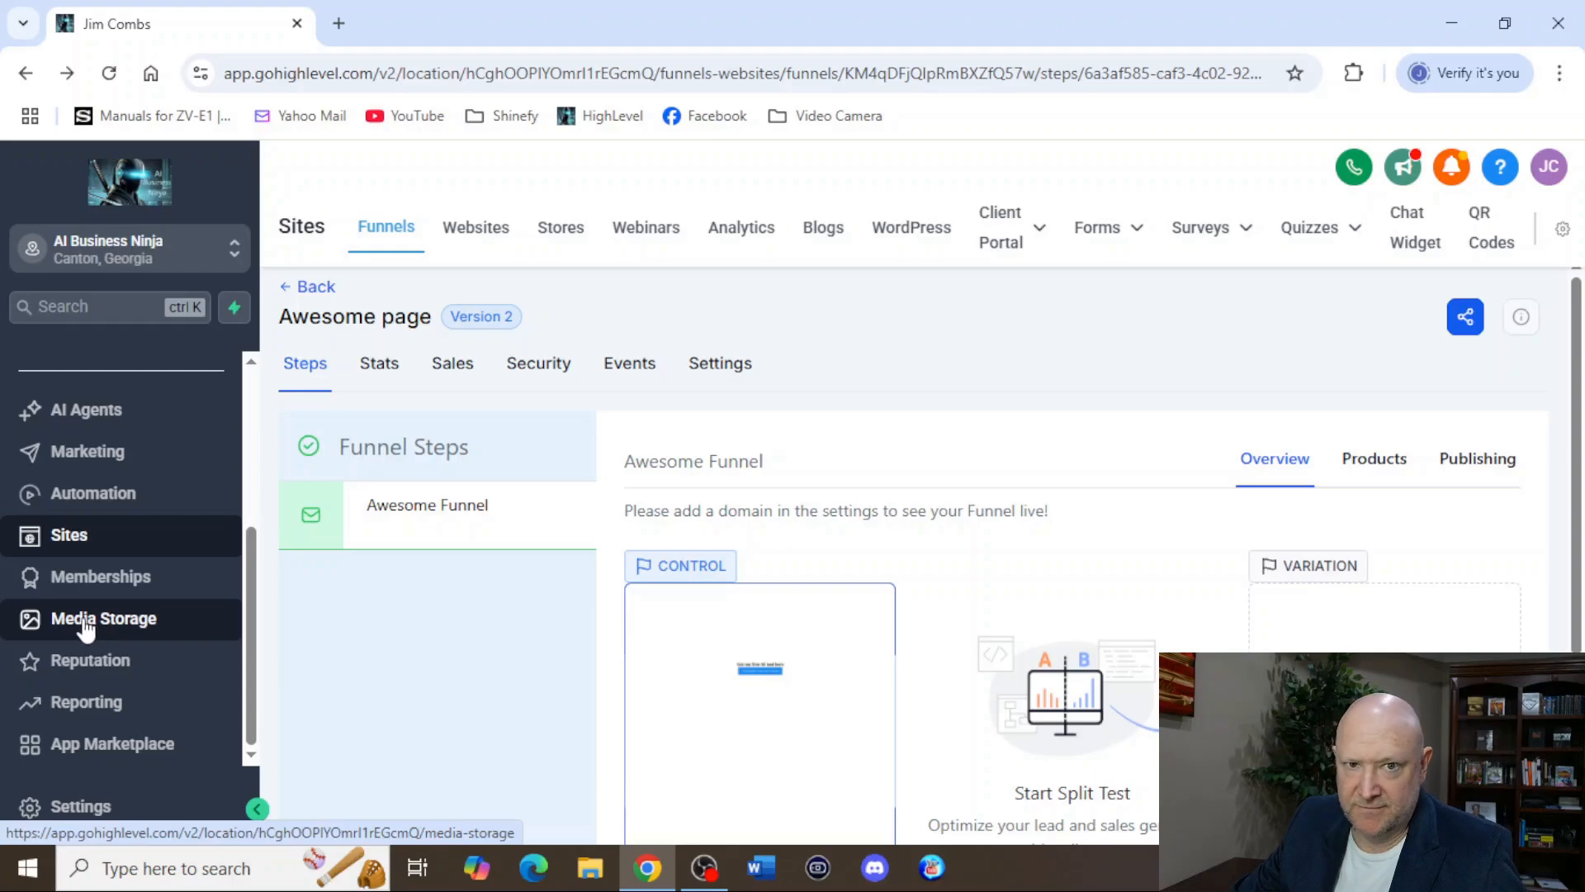
pyautogui.scroll(3, 91, 524)
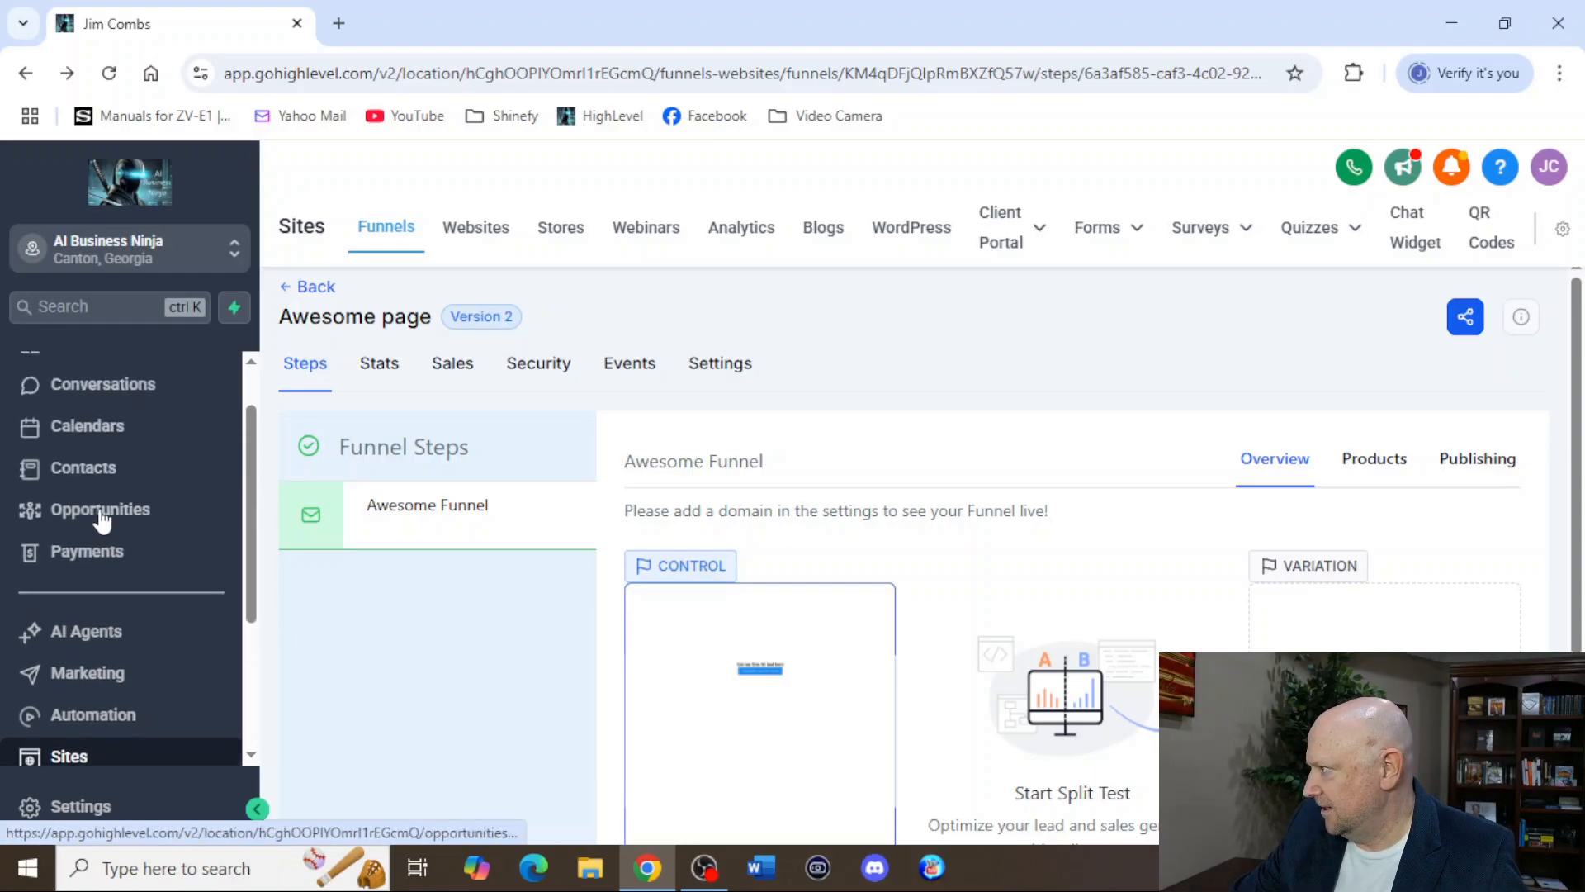
pyautogui.click(87, 263)
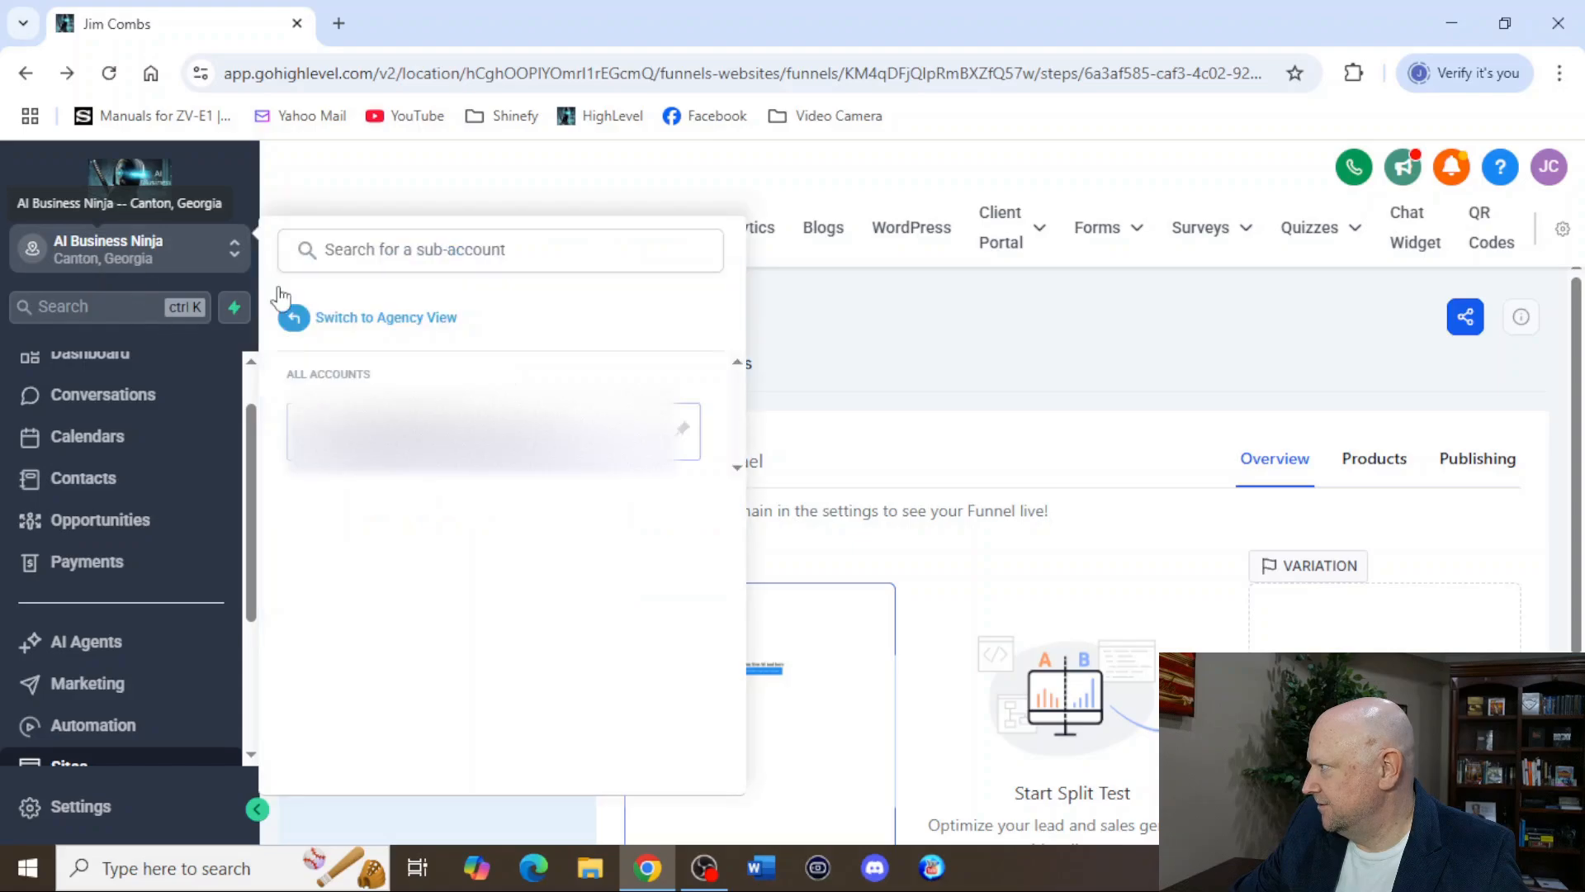
pyautogui.click(340, 325)
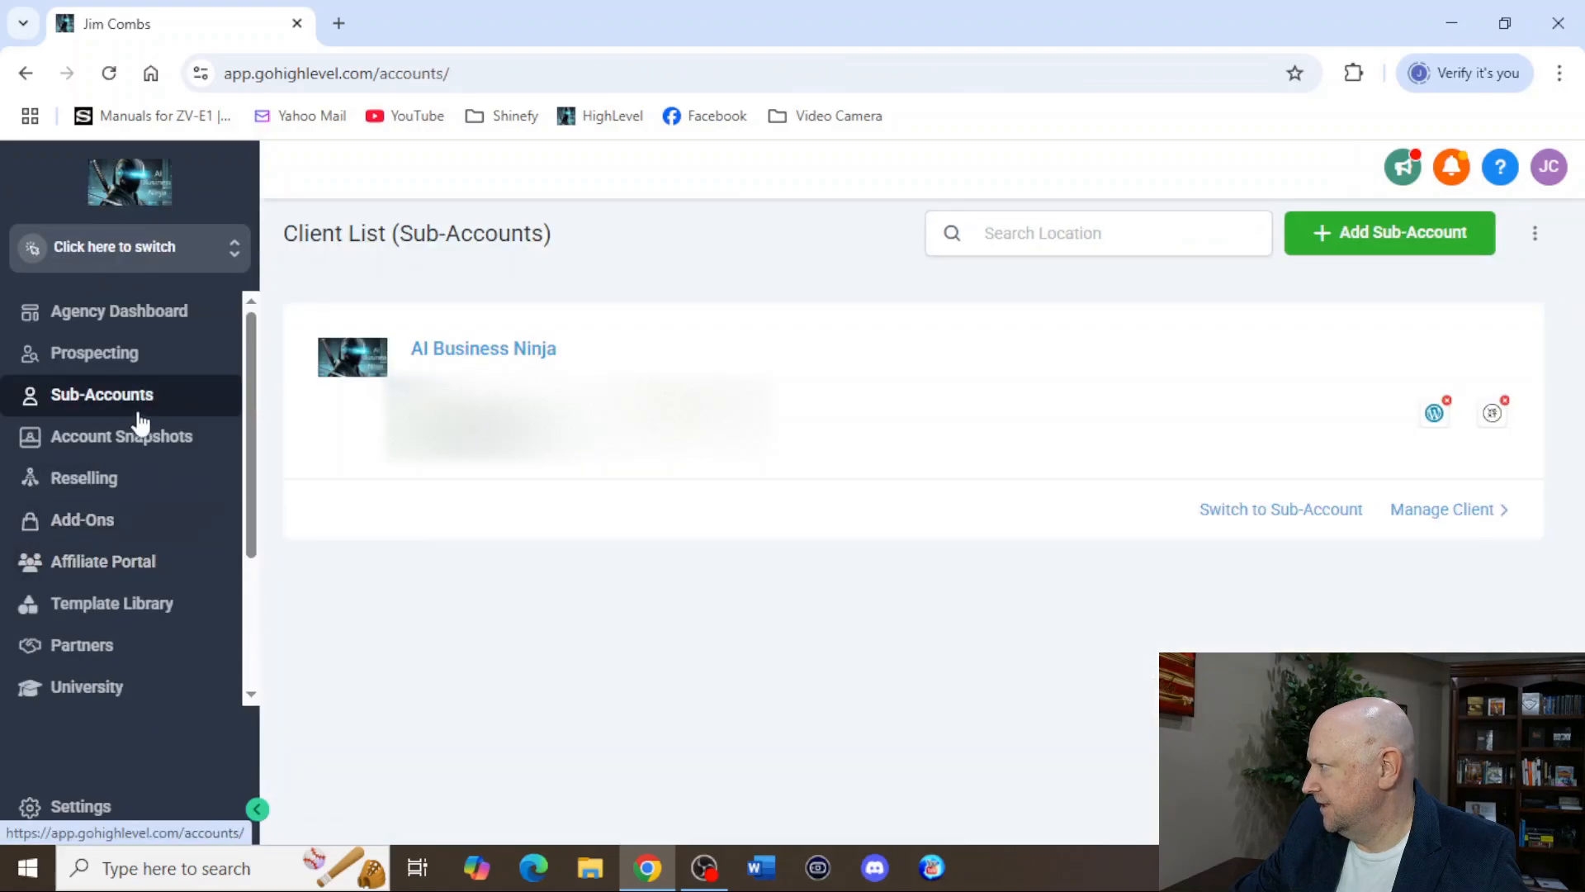
# Copy the referral link from the Affiliate Portal dashboard and switch back to the AI Business Ninja sub-account.
pyautogui.click(97, 569)
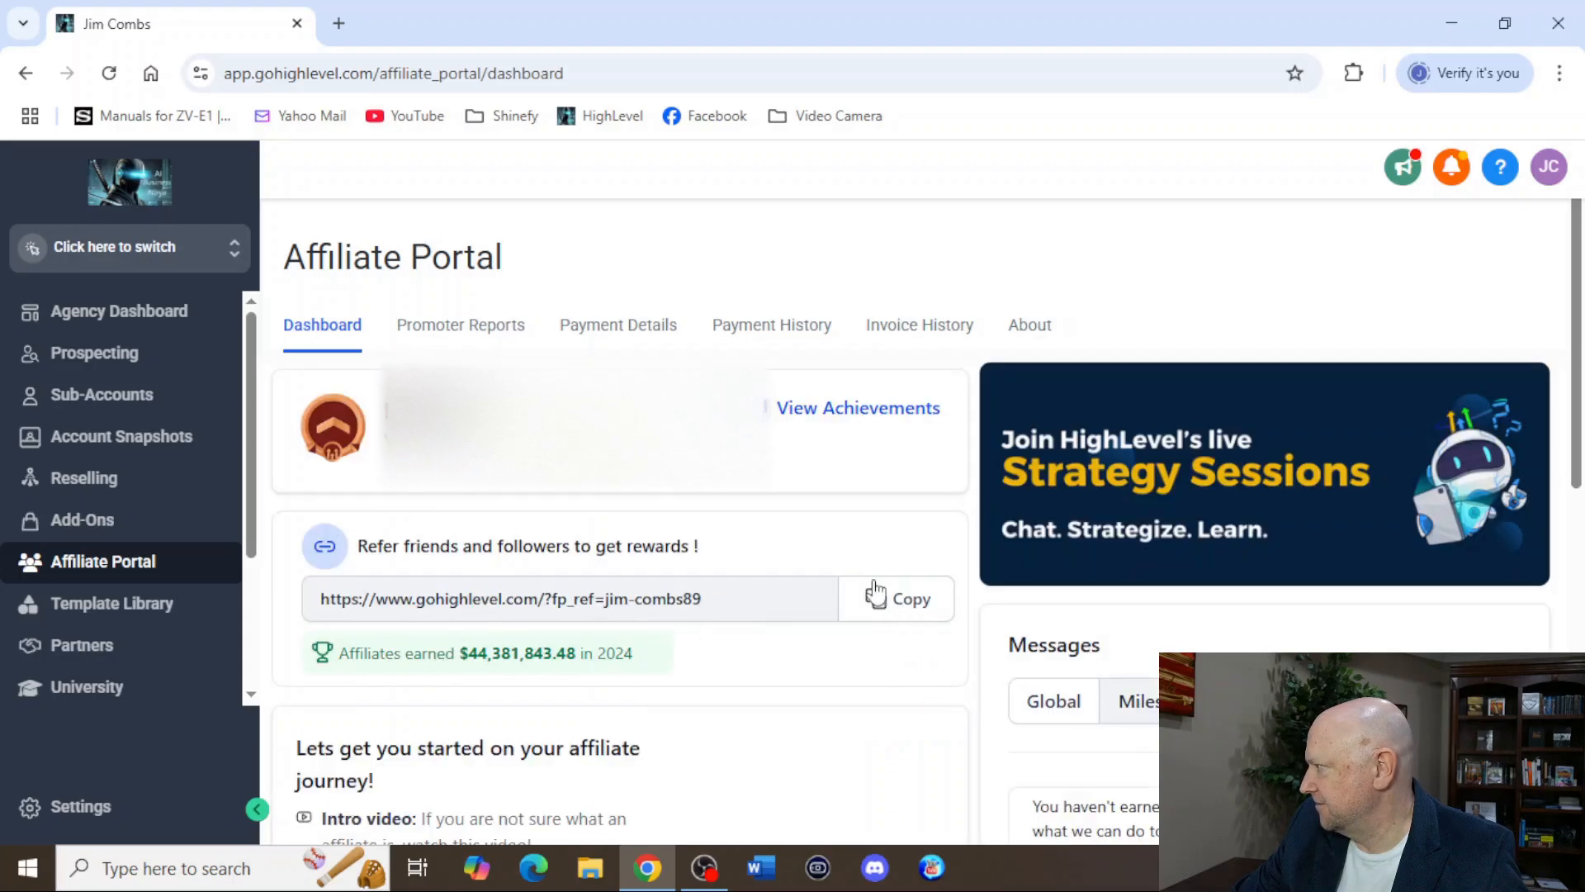
pyautogui.click(904, 601)
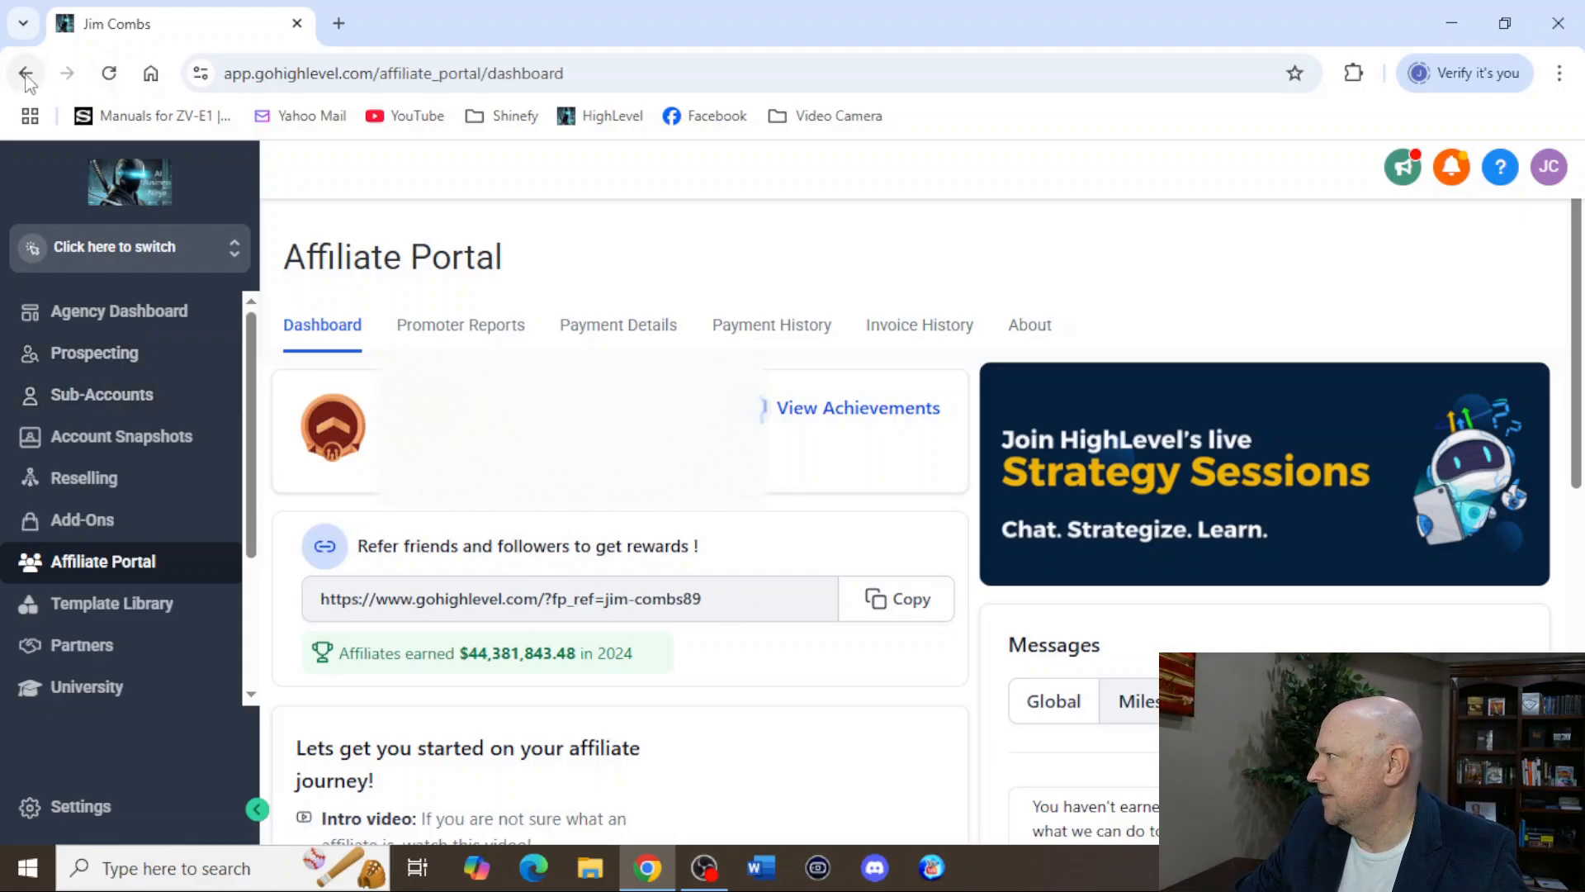
pyautogui.click(99, 253)
pyautogui.click(378, 488)
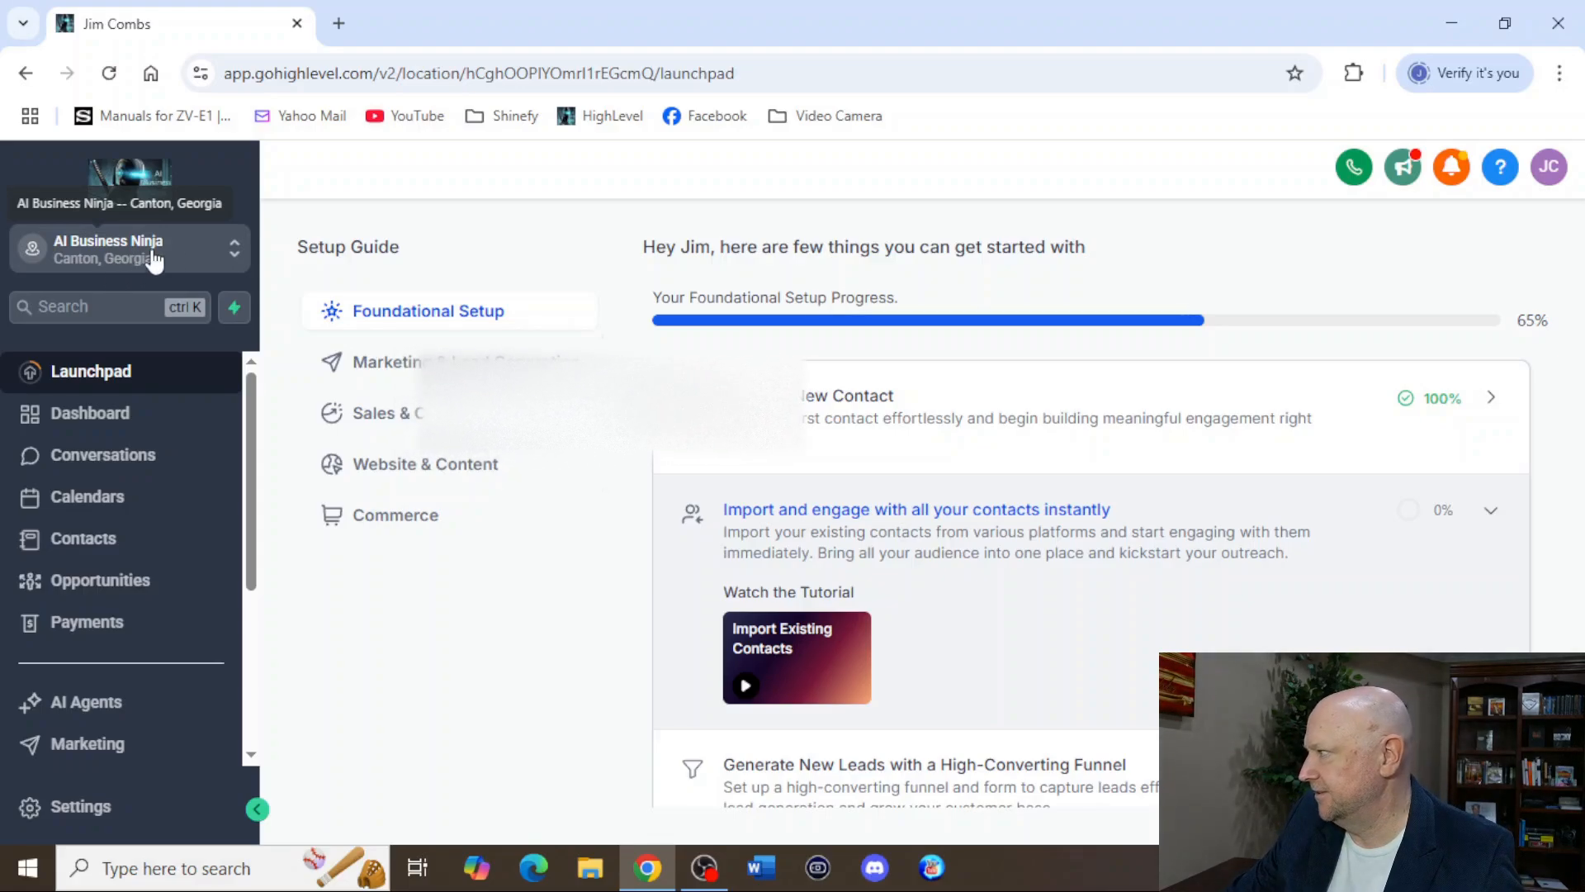
# Open the AI Business Ninja sub-account's dashboard, then switch to the Agency View's client list.
pyautogui.click(125, 263)
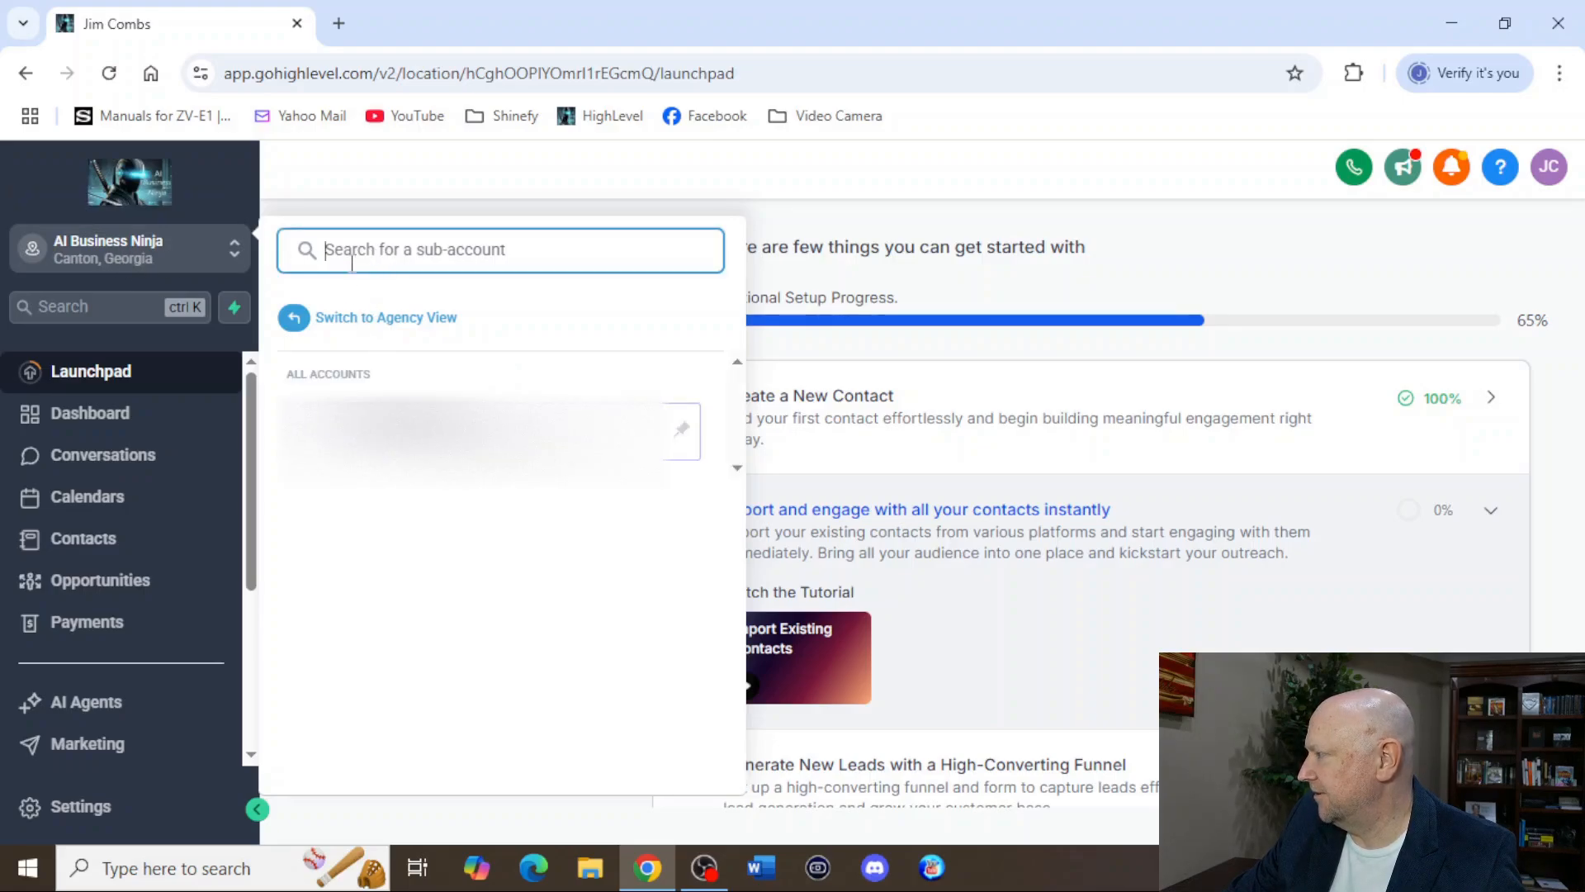
pyautogui.click(145, 252)
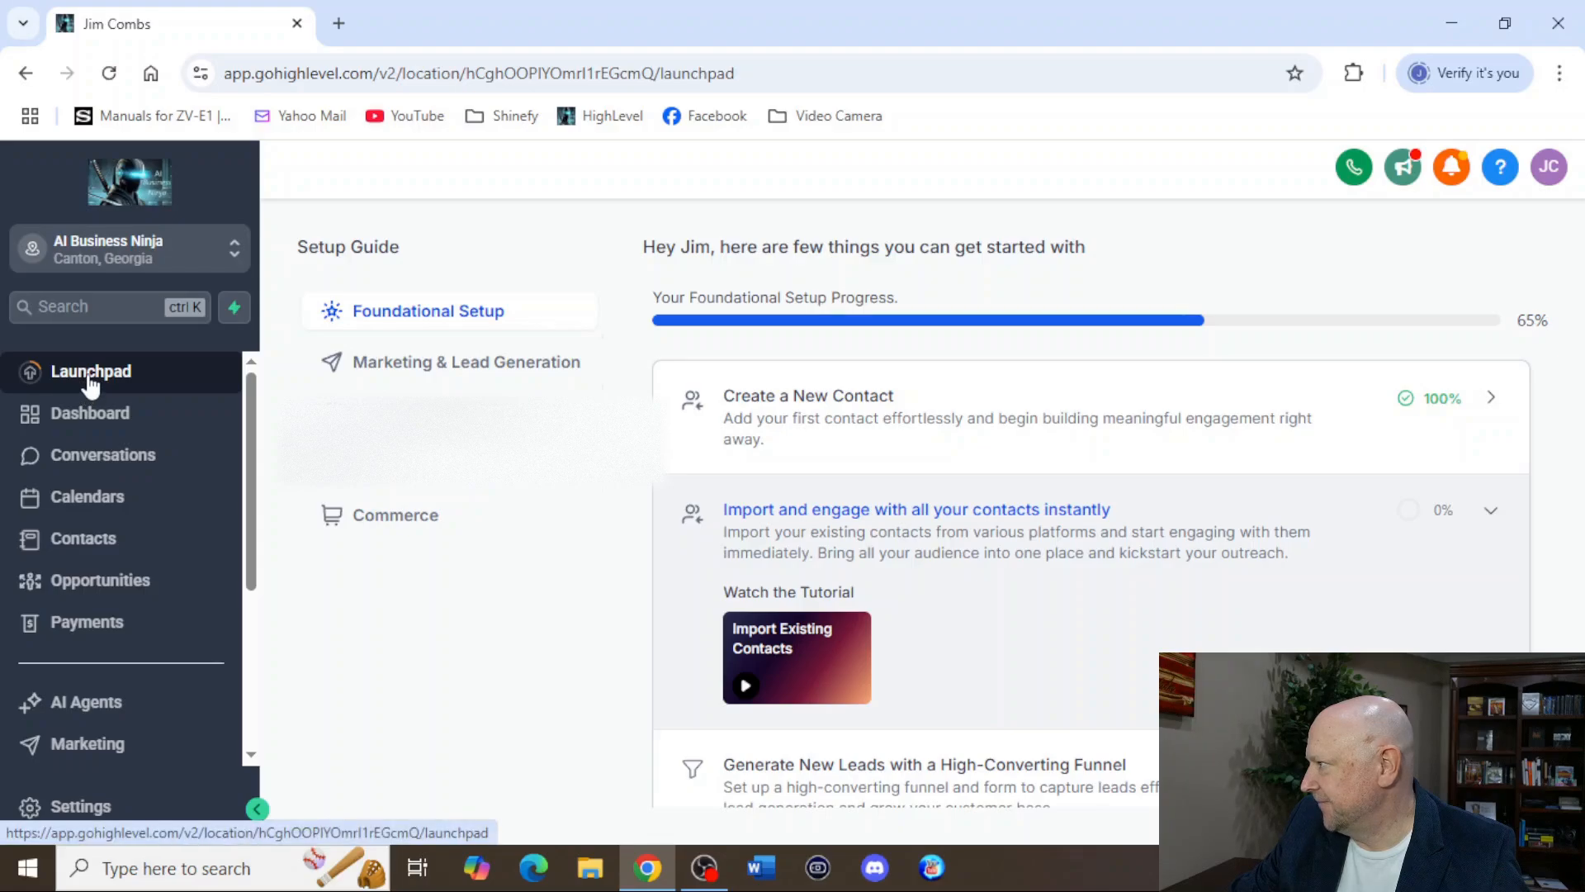
pyautogui.click(92, 413)
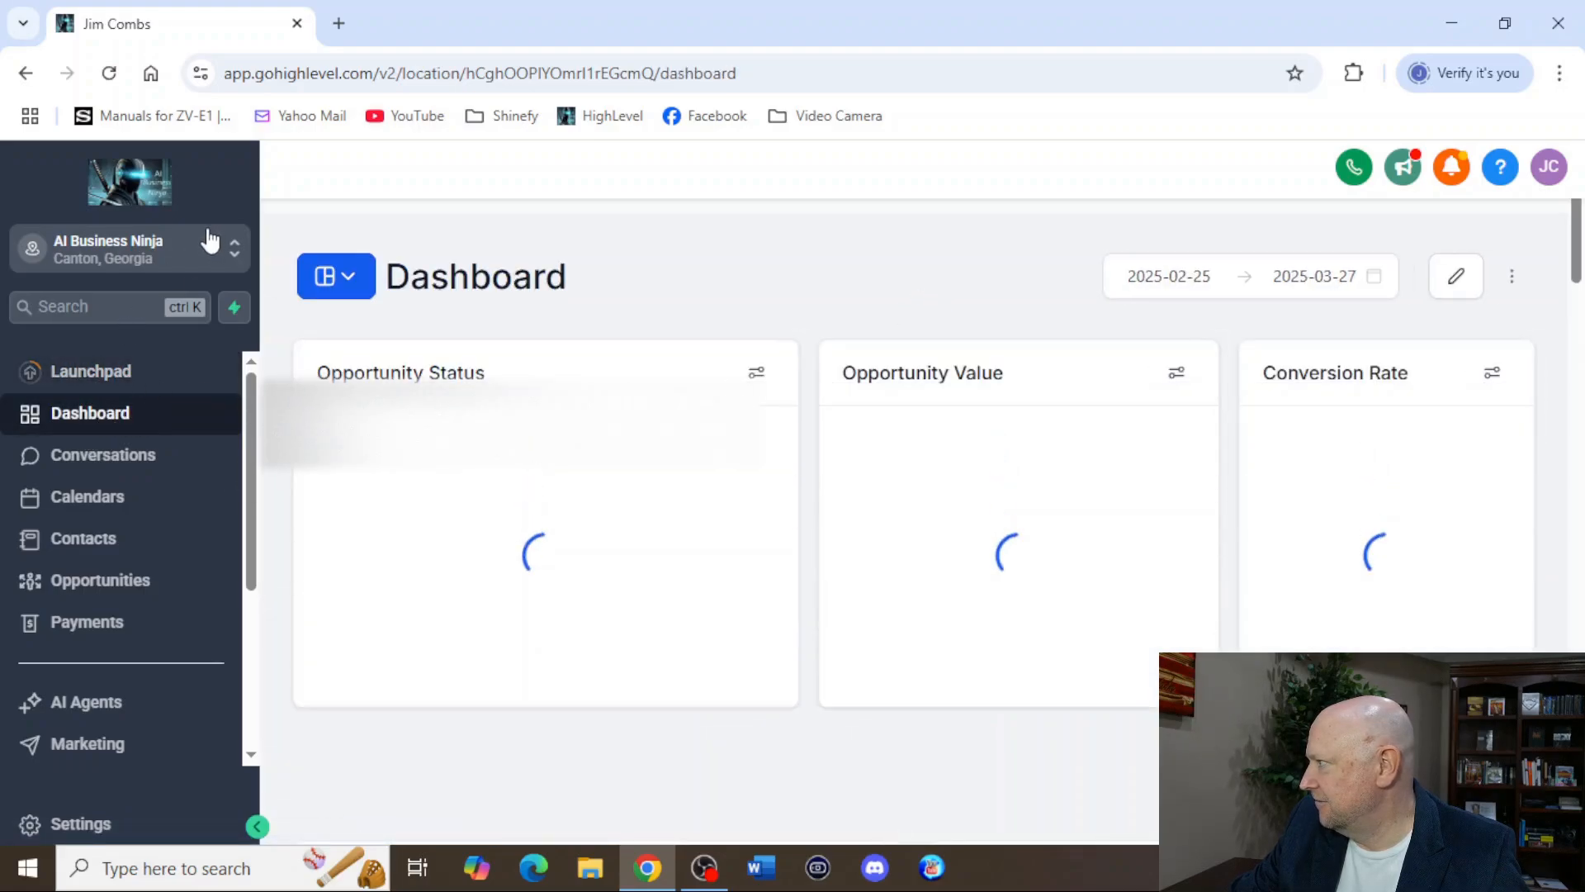
pyautogui.click(210, 240)
pyautogui.click(384, 316)
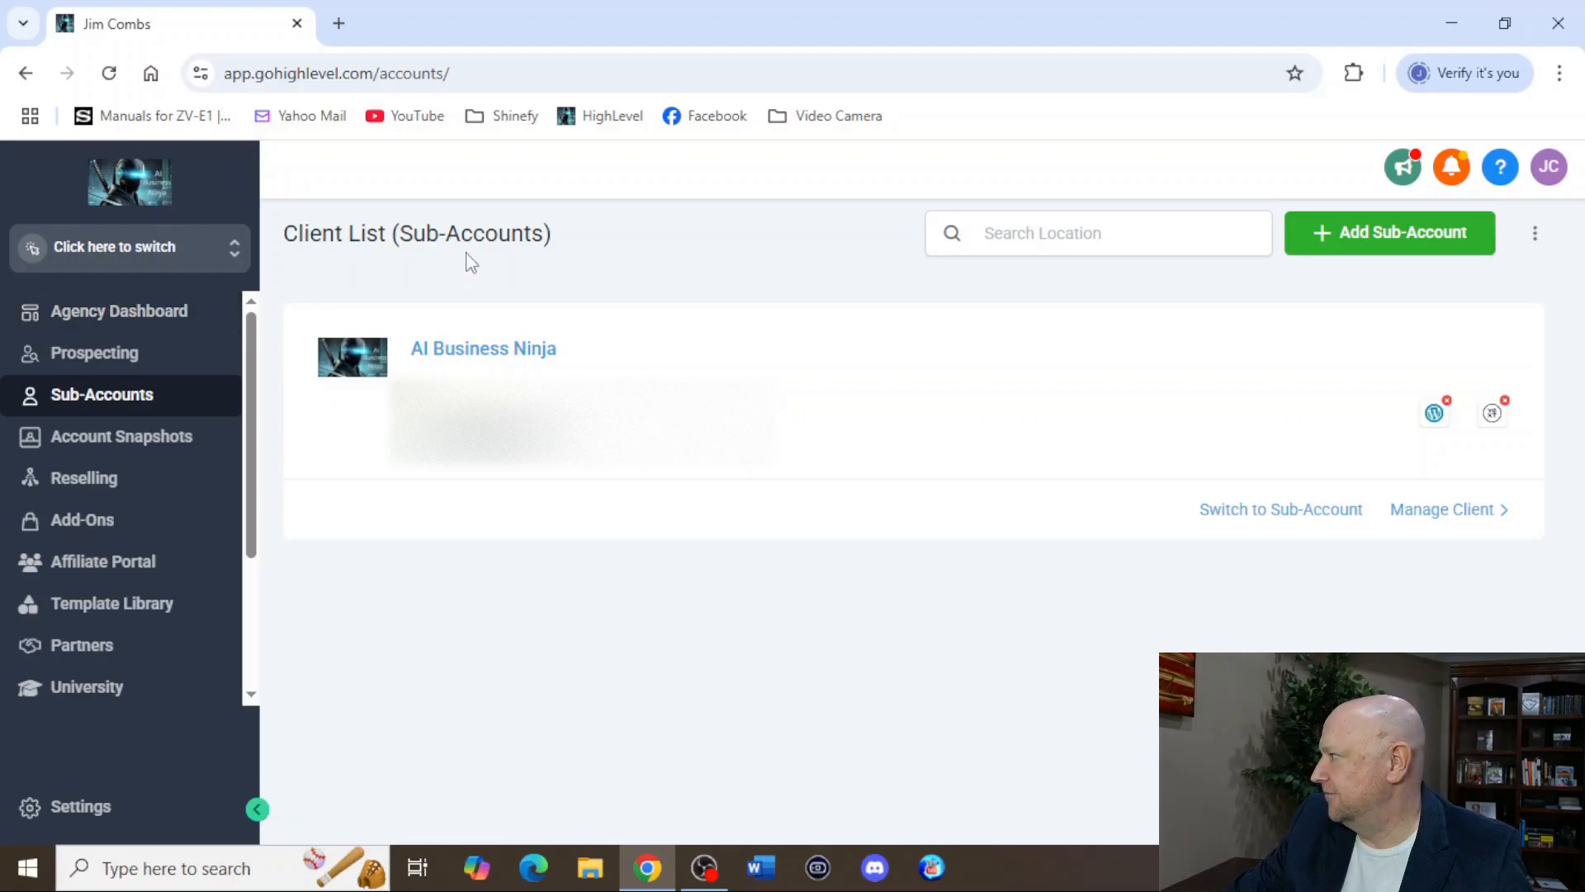
# Start adding a sub-account from the Blank Snapshot with manual entry and examine the fields of its form without filling them in.
pyautogui.click(1349, 248)
pyautogui.scroll(-5, 320, 465)
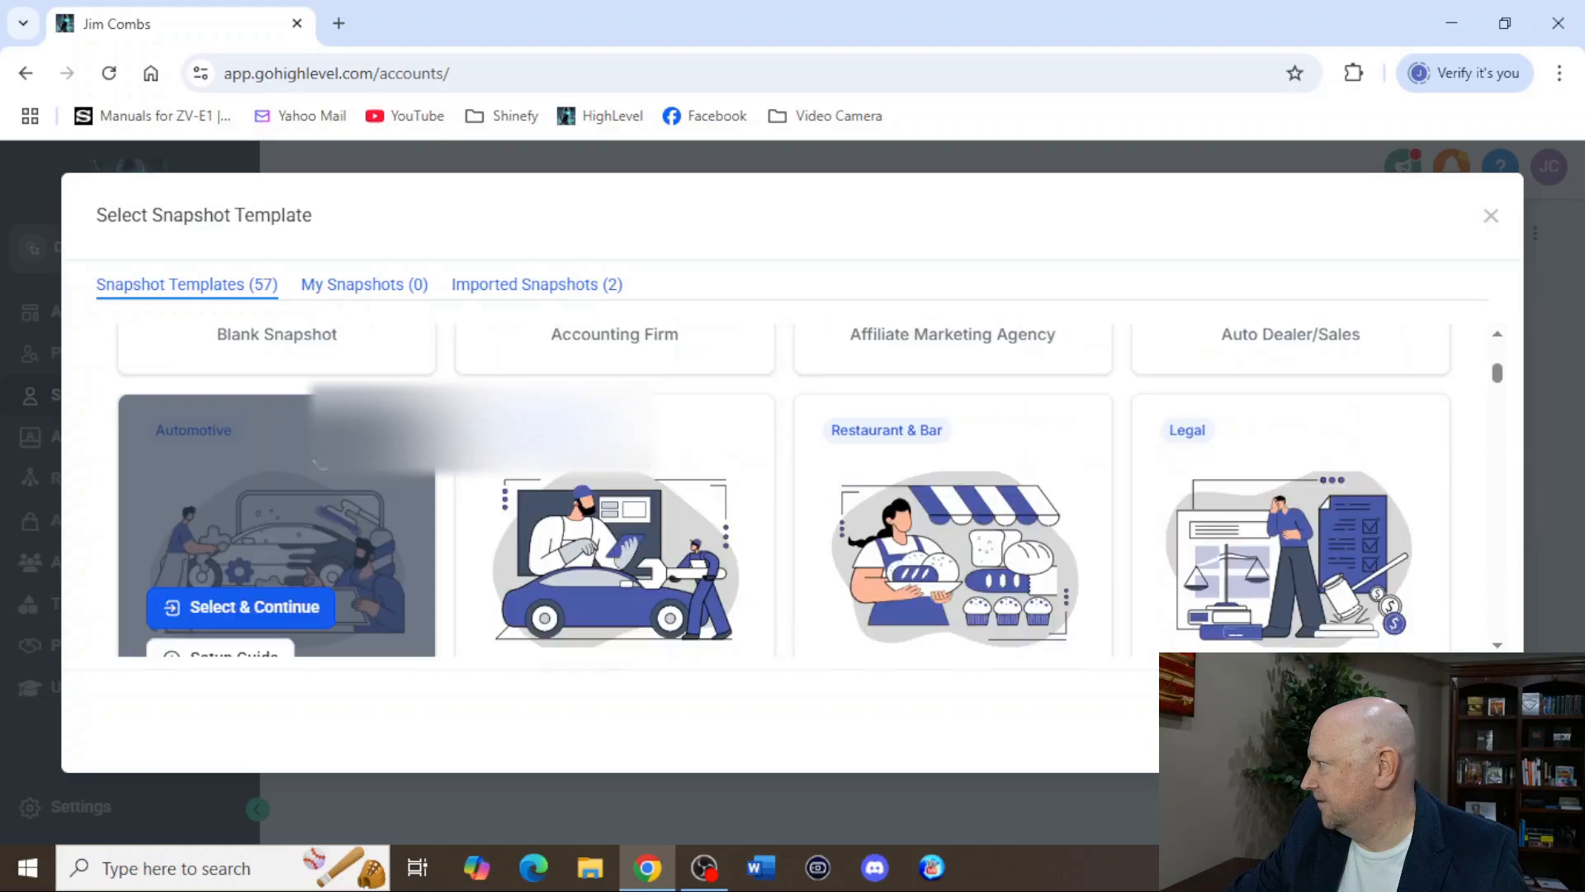
pyautogui.scroll(3, 318, 462)
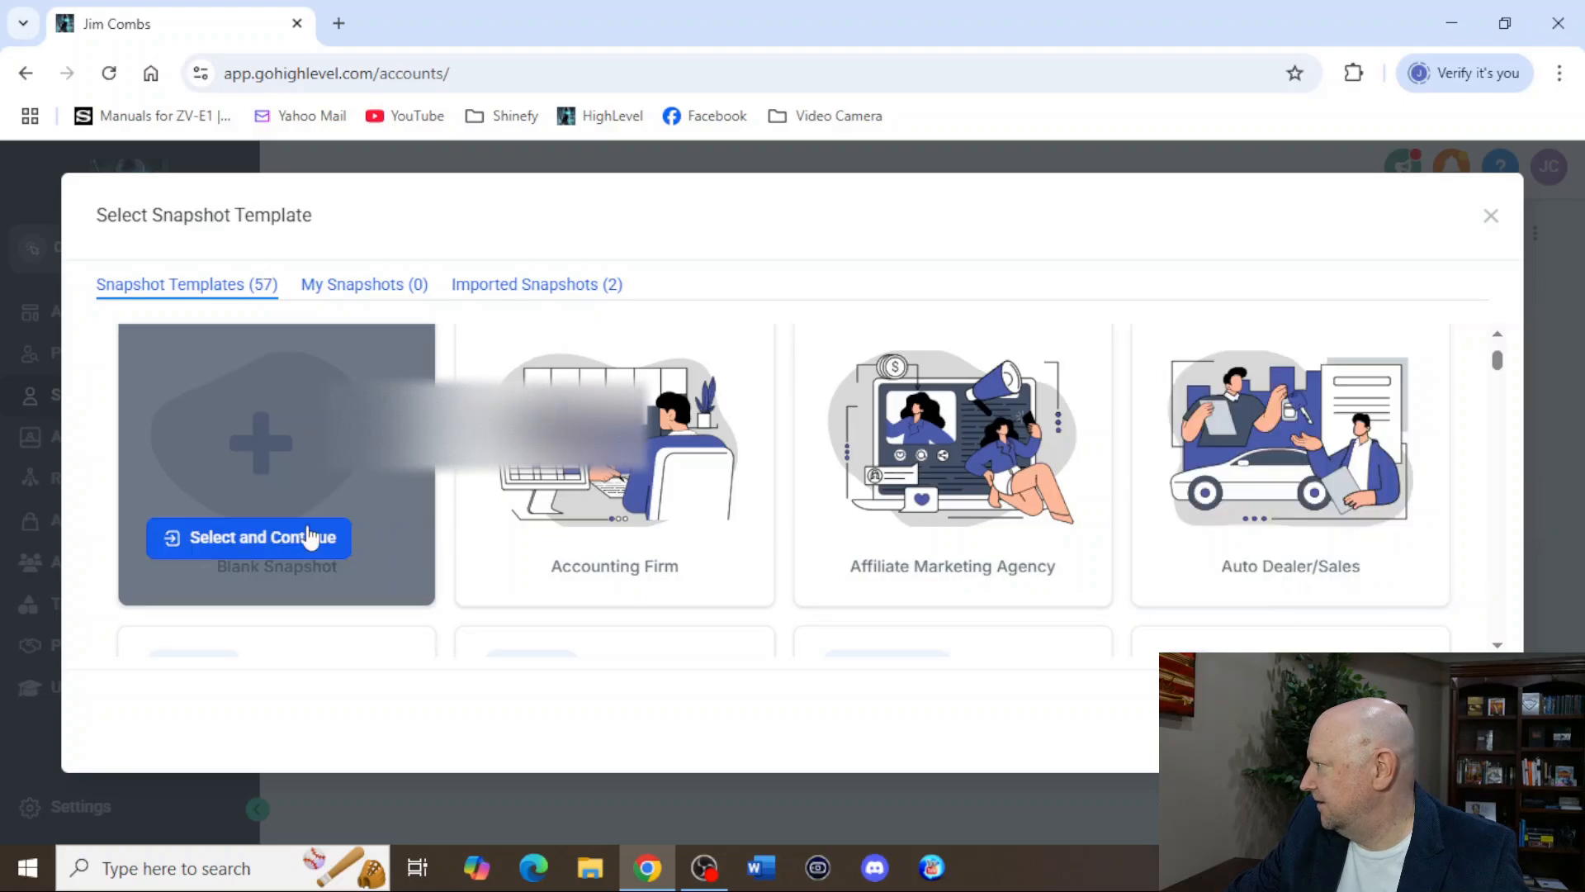
pyautogui.click(291, 538)
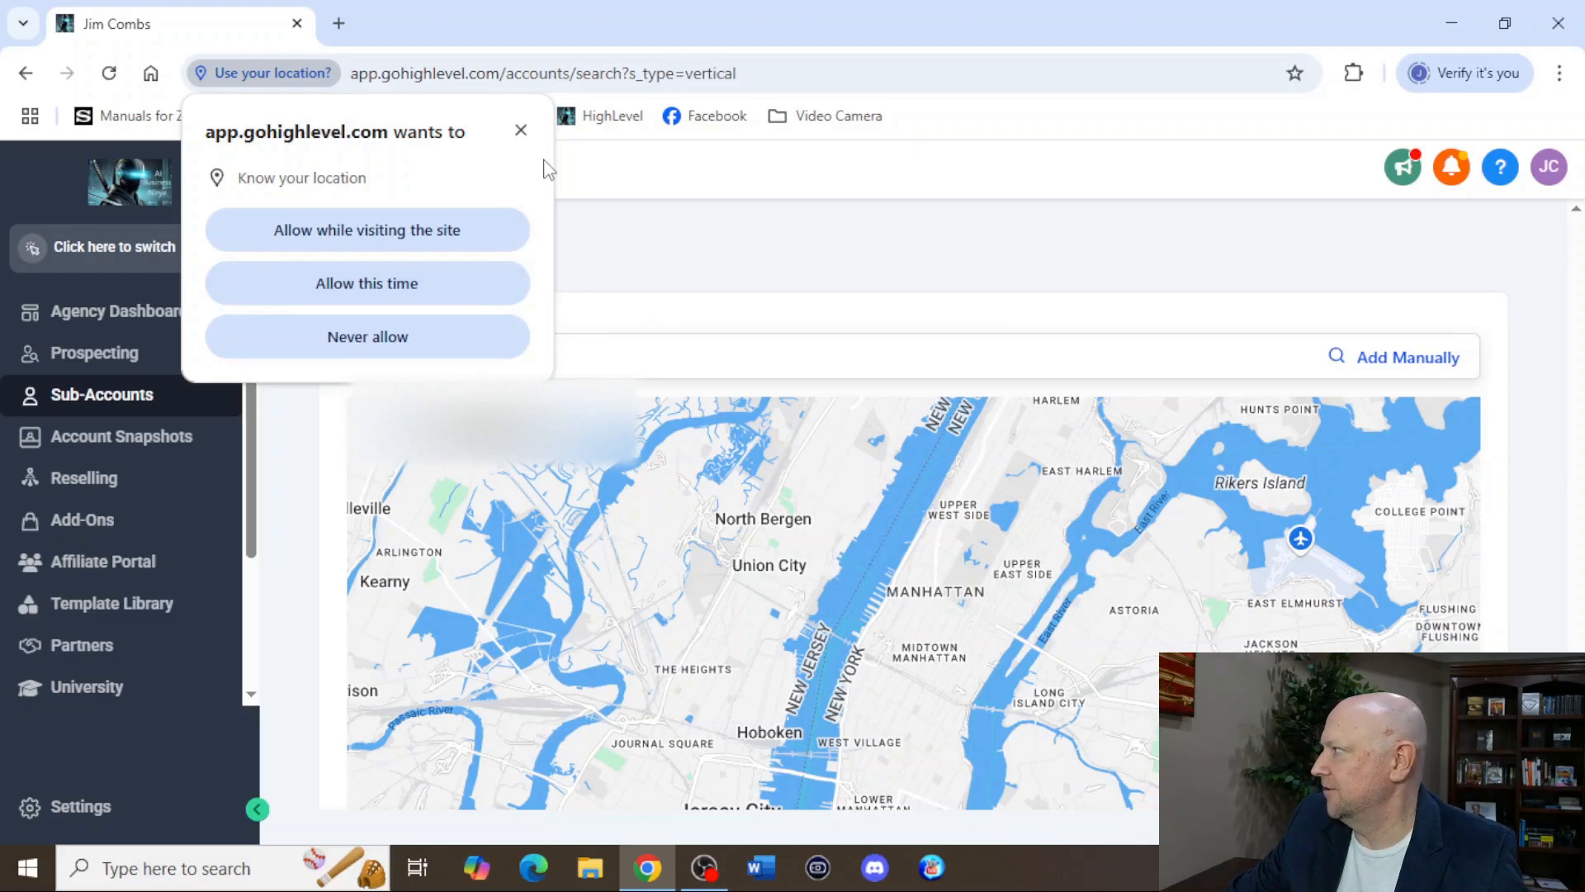
pyautogui.click(521, 131)
pyautogui.click(1401, 376)
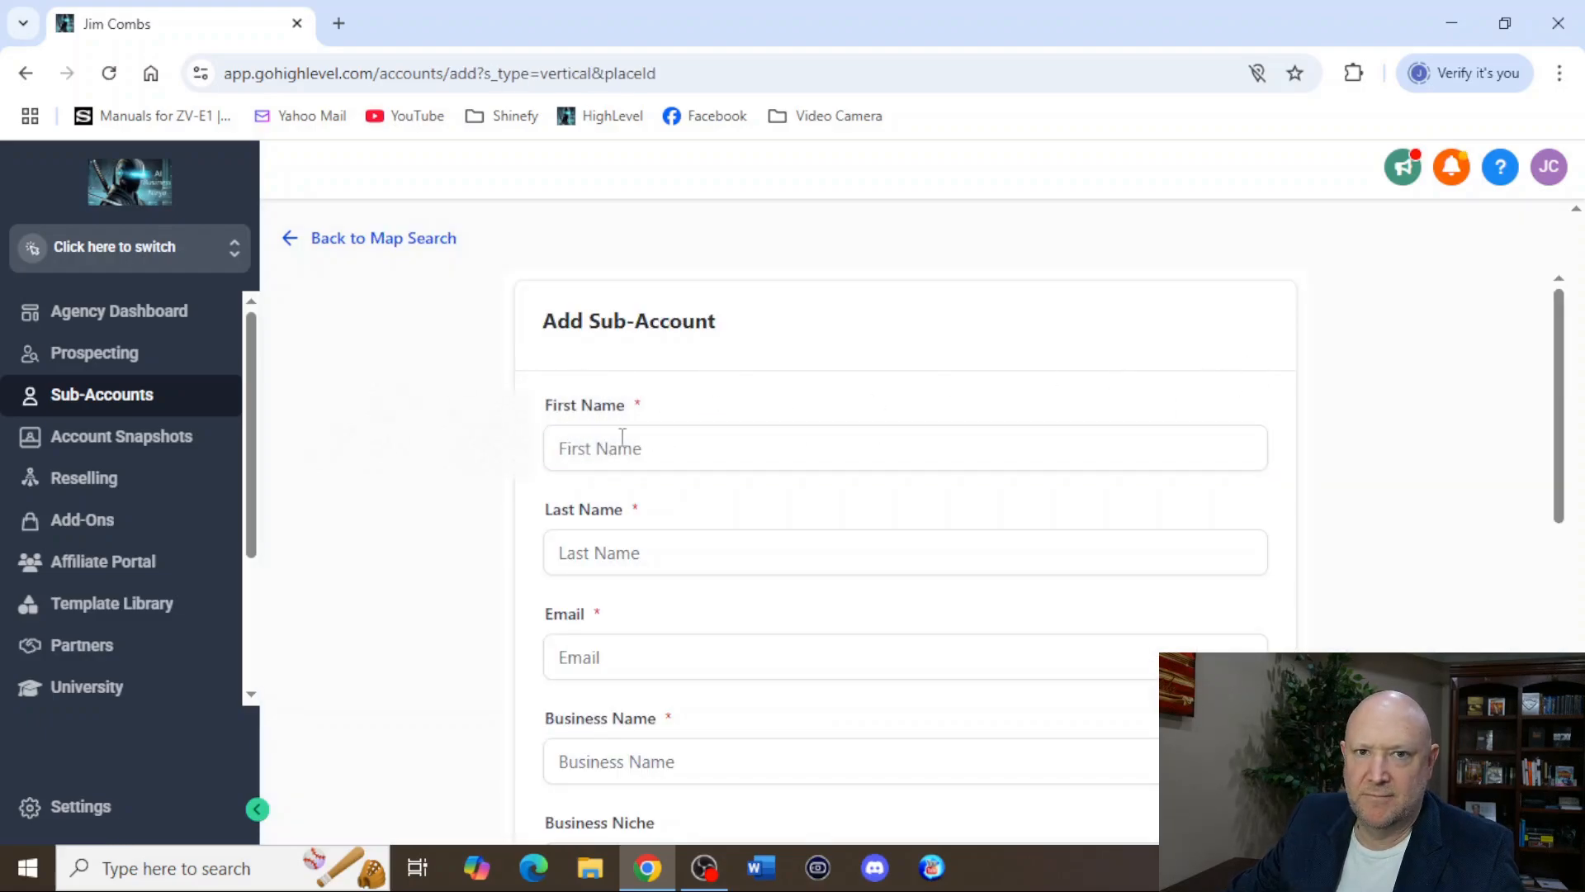
pyautogui.click(621, 435)
pyautogui.scroll(-10, 928, 479)
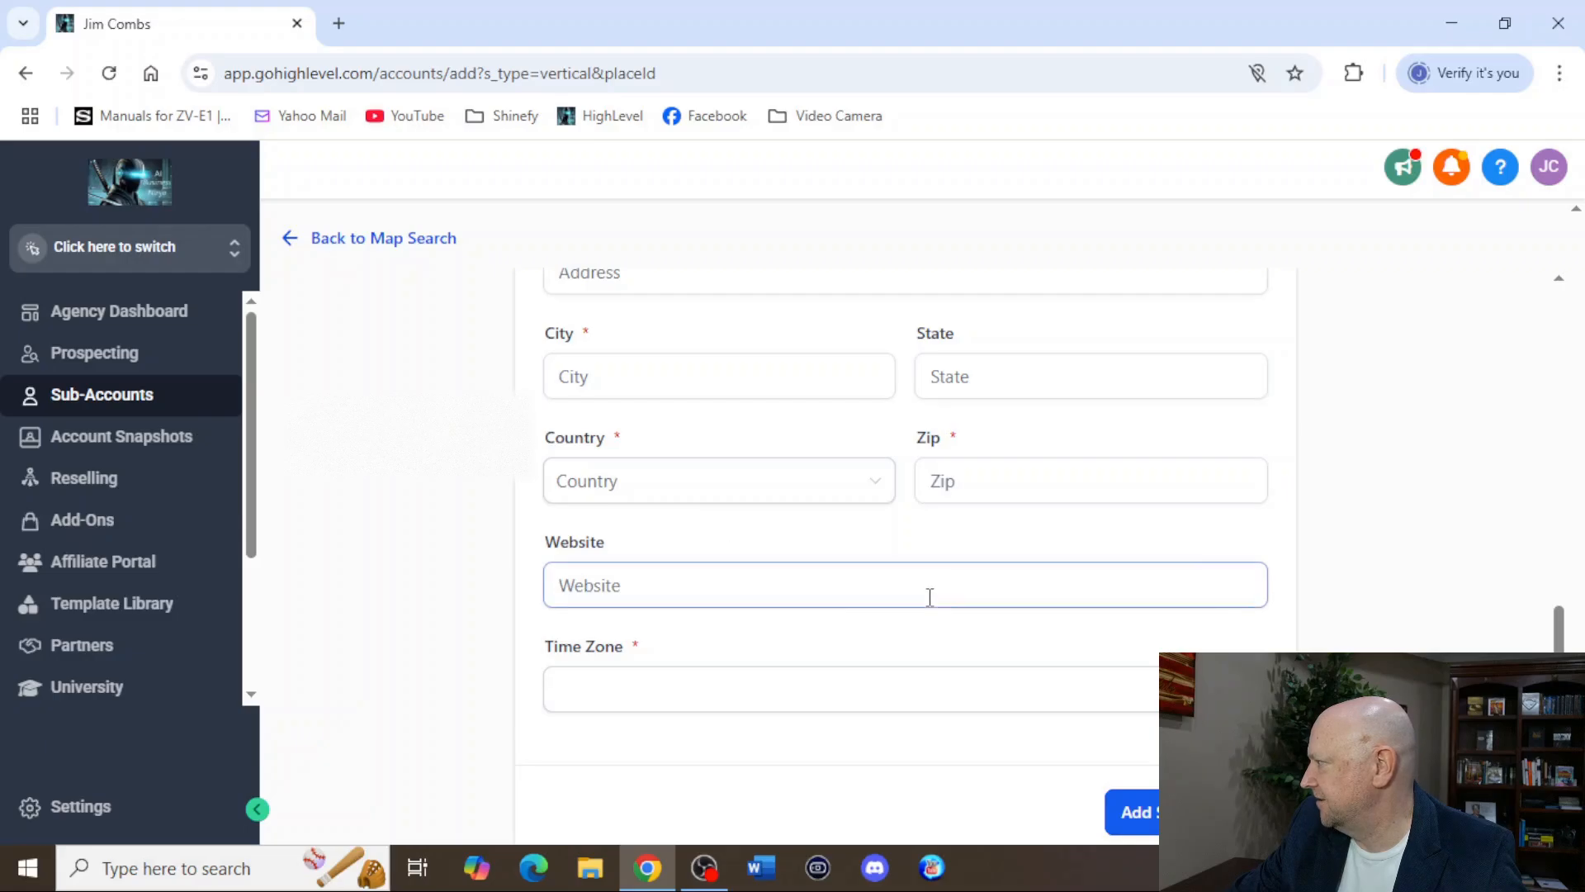
pyautogui.scroll(10, 929, 596)
# Switch back to the AI Business Ninja sub-account and open the Awesome page funnel's control page for editing.
pyautogui.click(158, 254)
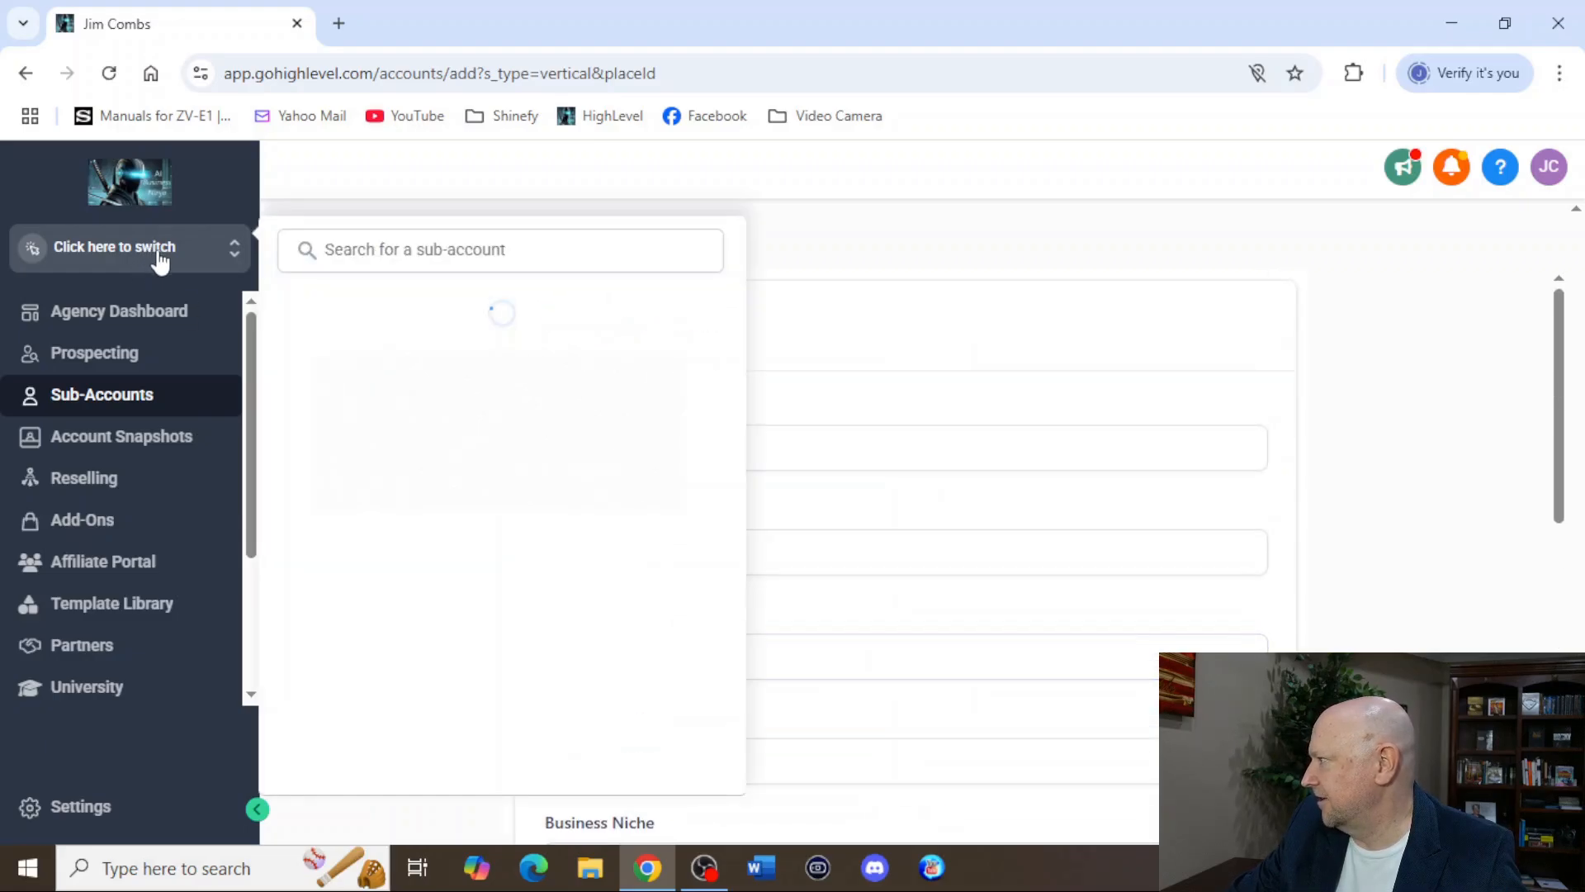
pyautogui.click(354, 499)
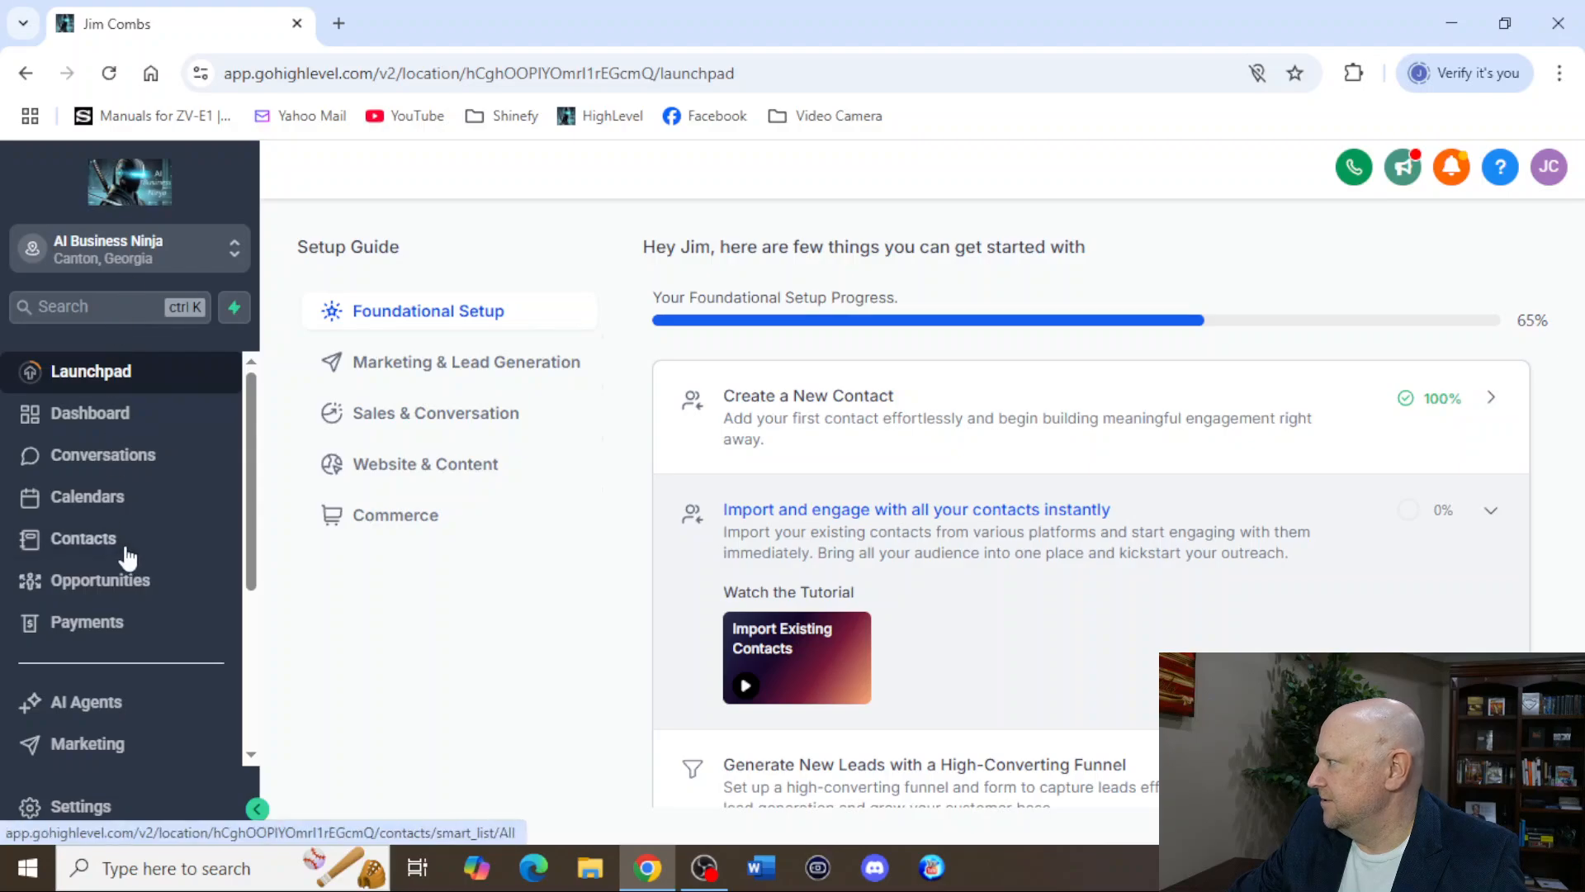
pyautogui.scroll(-3, 128, 559)
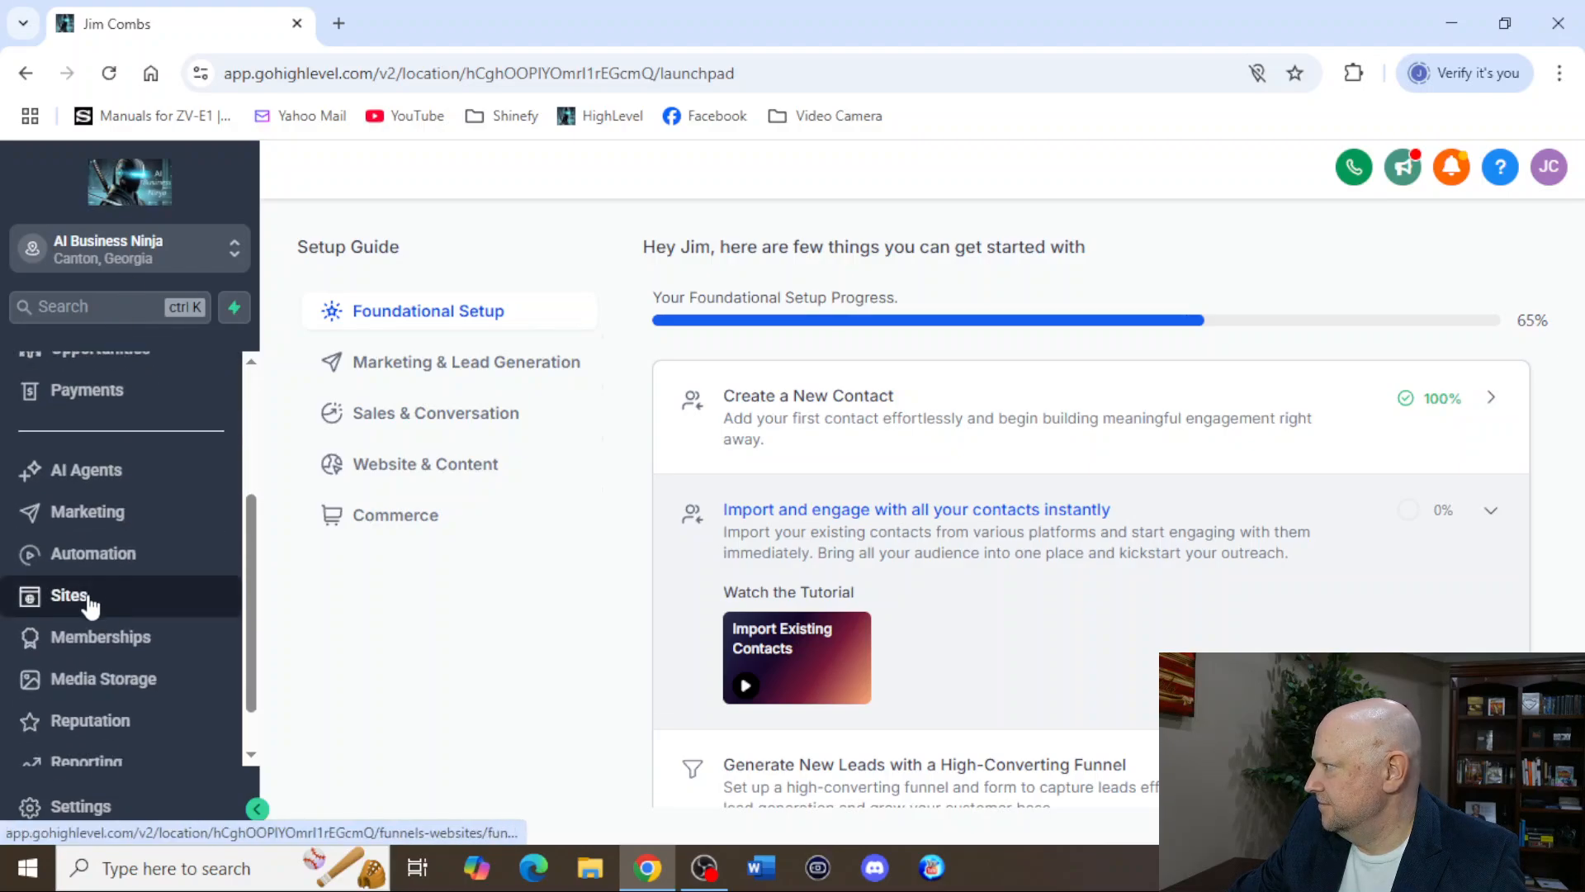
pyautogui.click(87, 601)
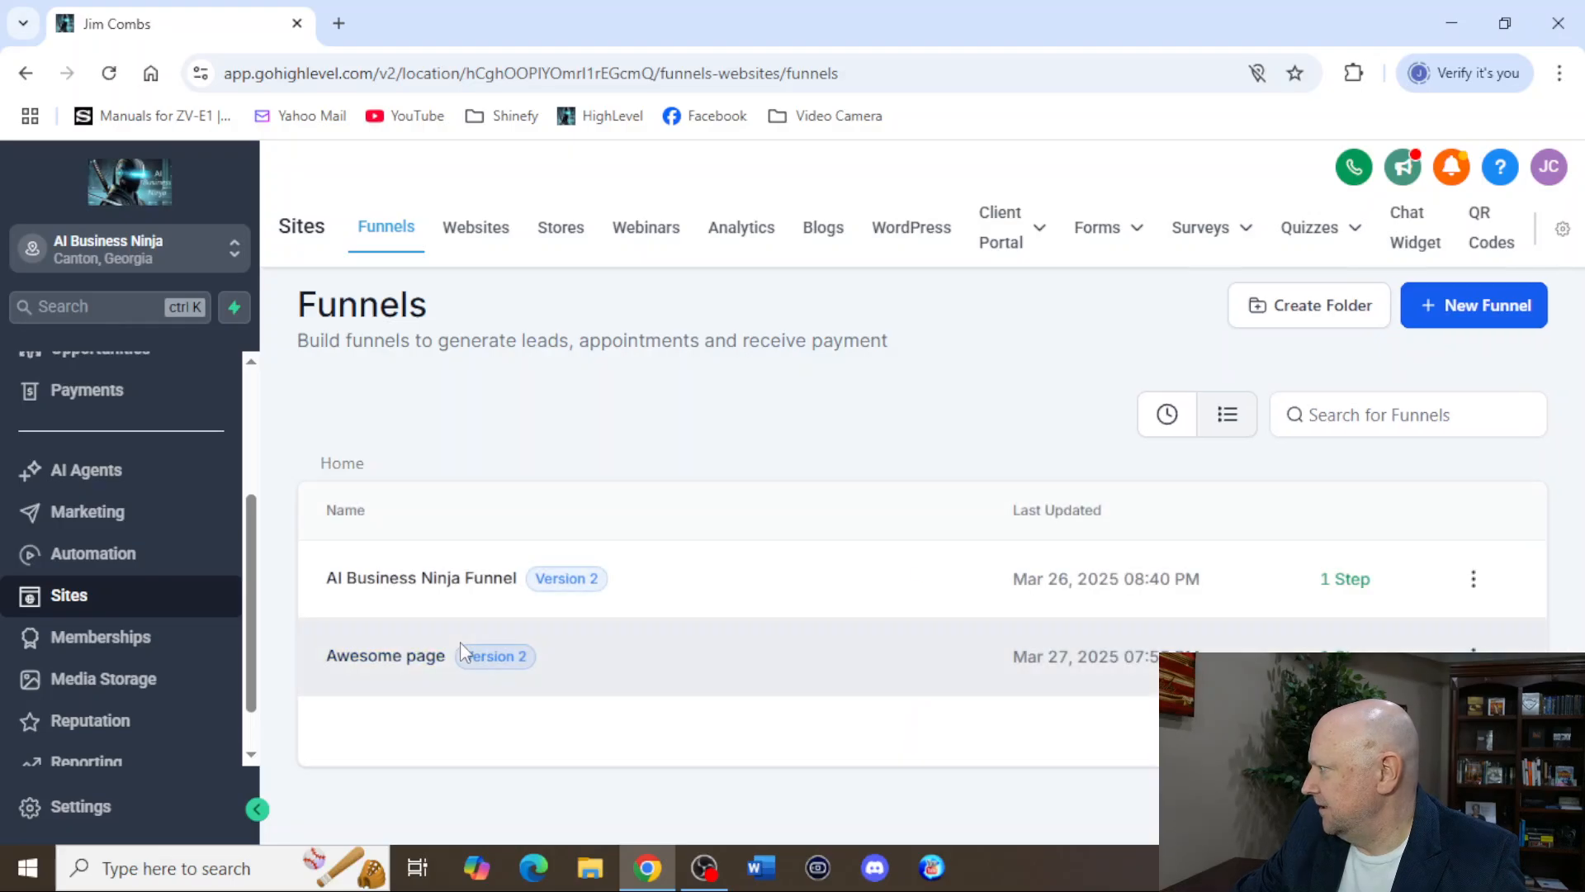
pyautogui.click(384, 657)
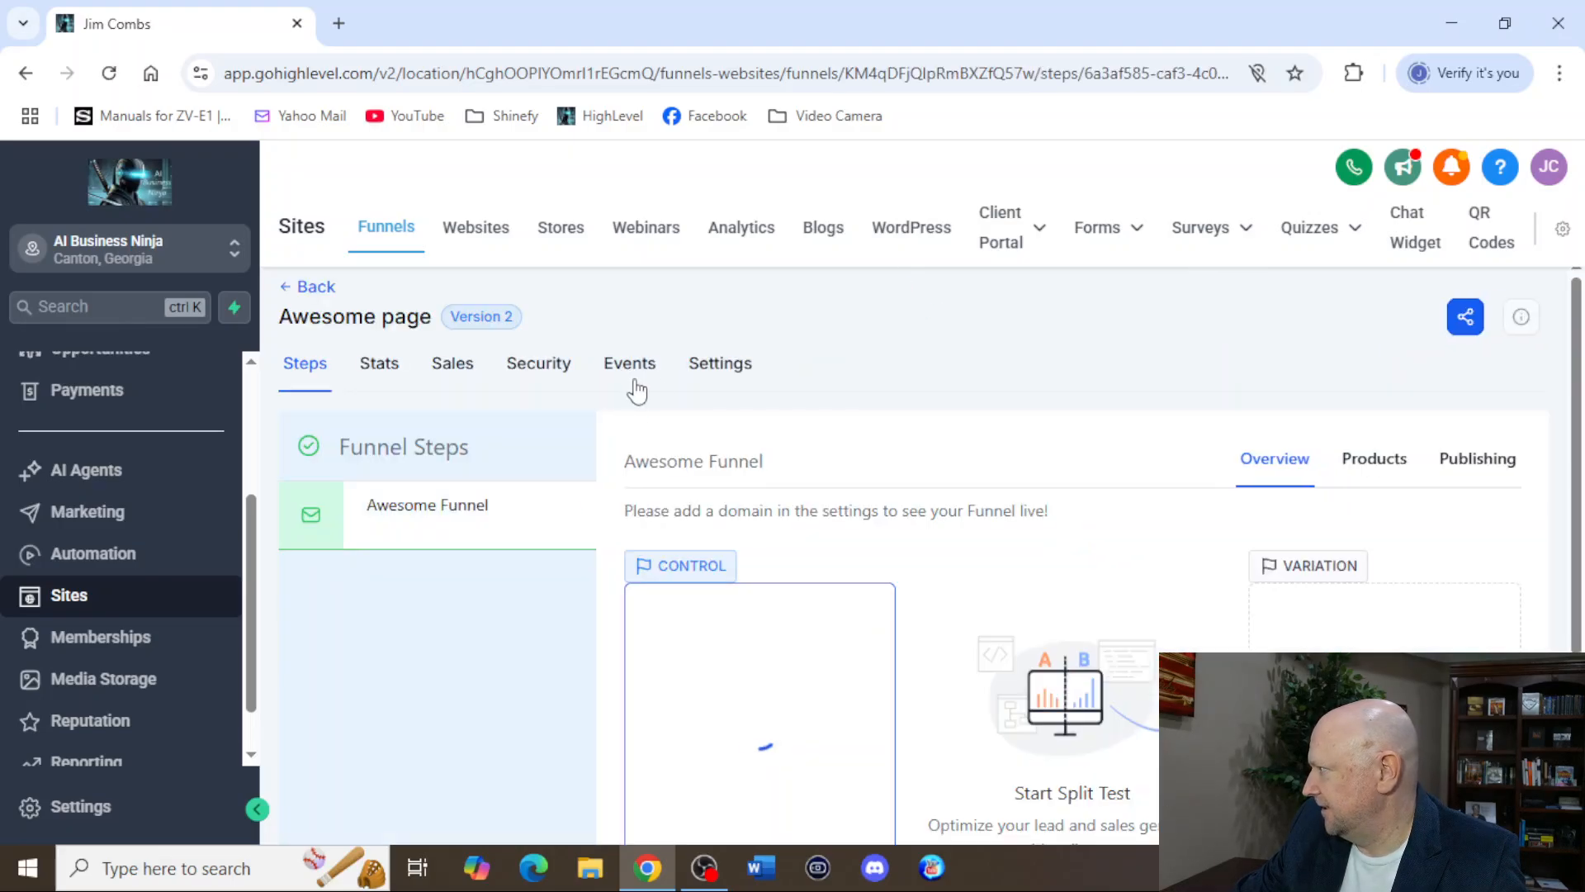
pyautogui.scroll(-3, 627, 628)
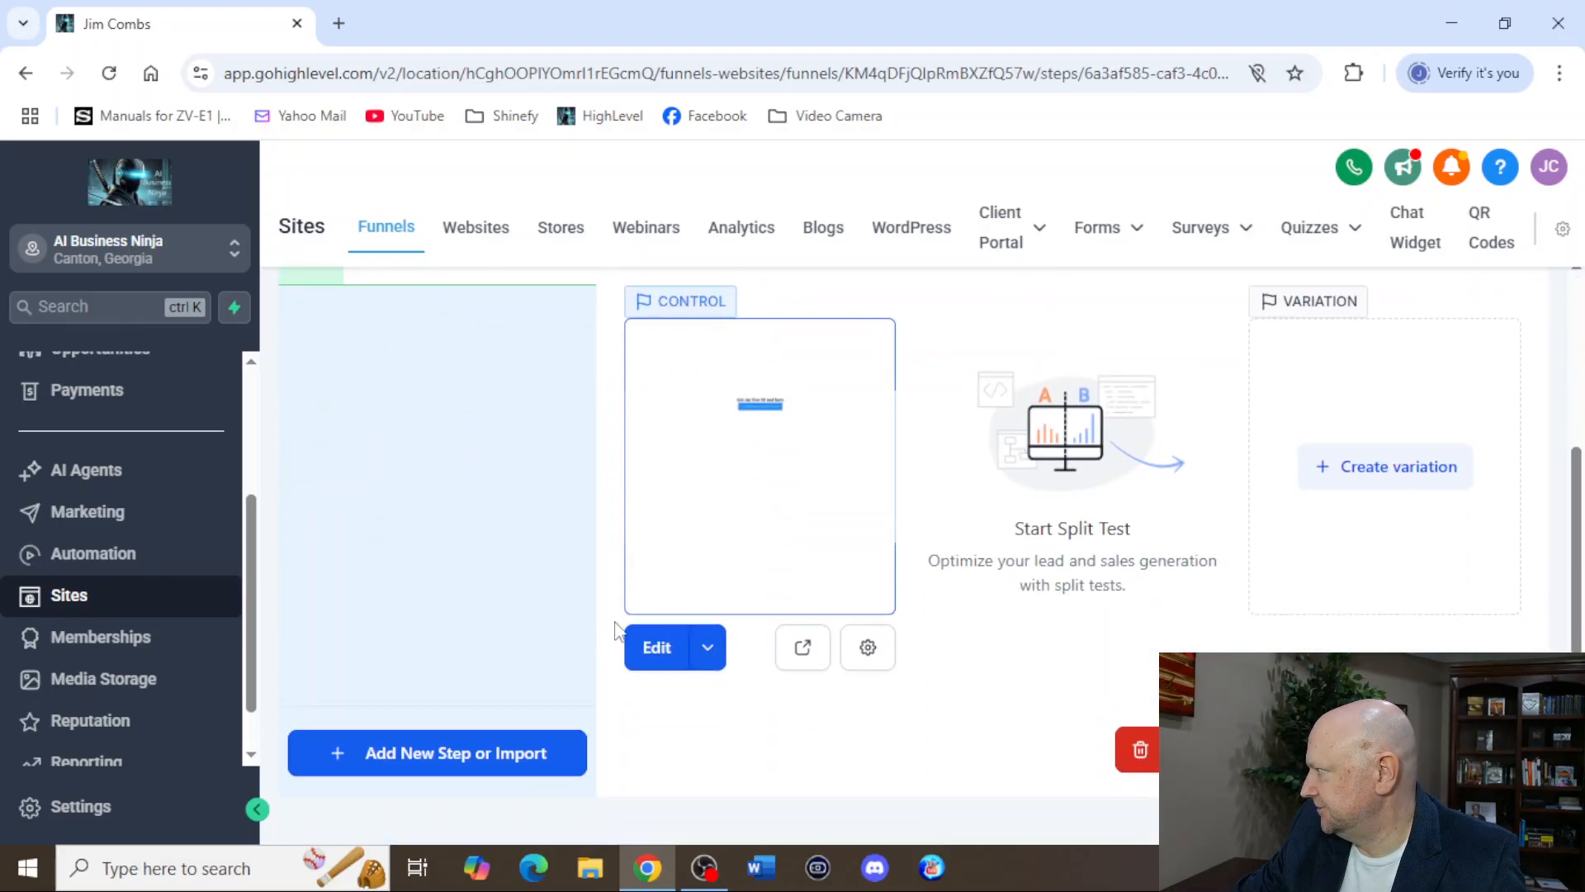
pyautogui.click(656, 647)
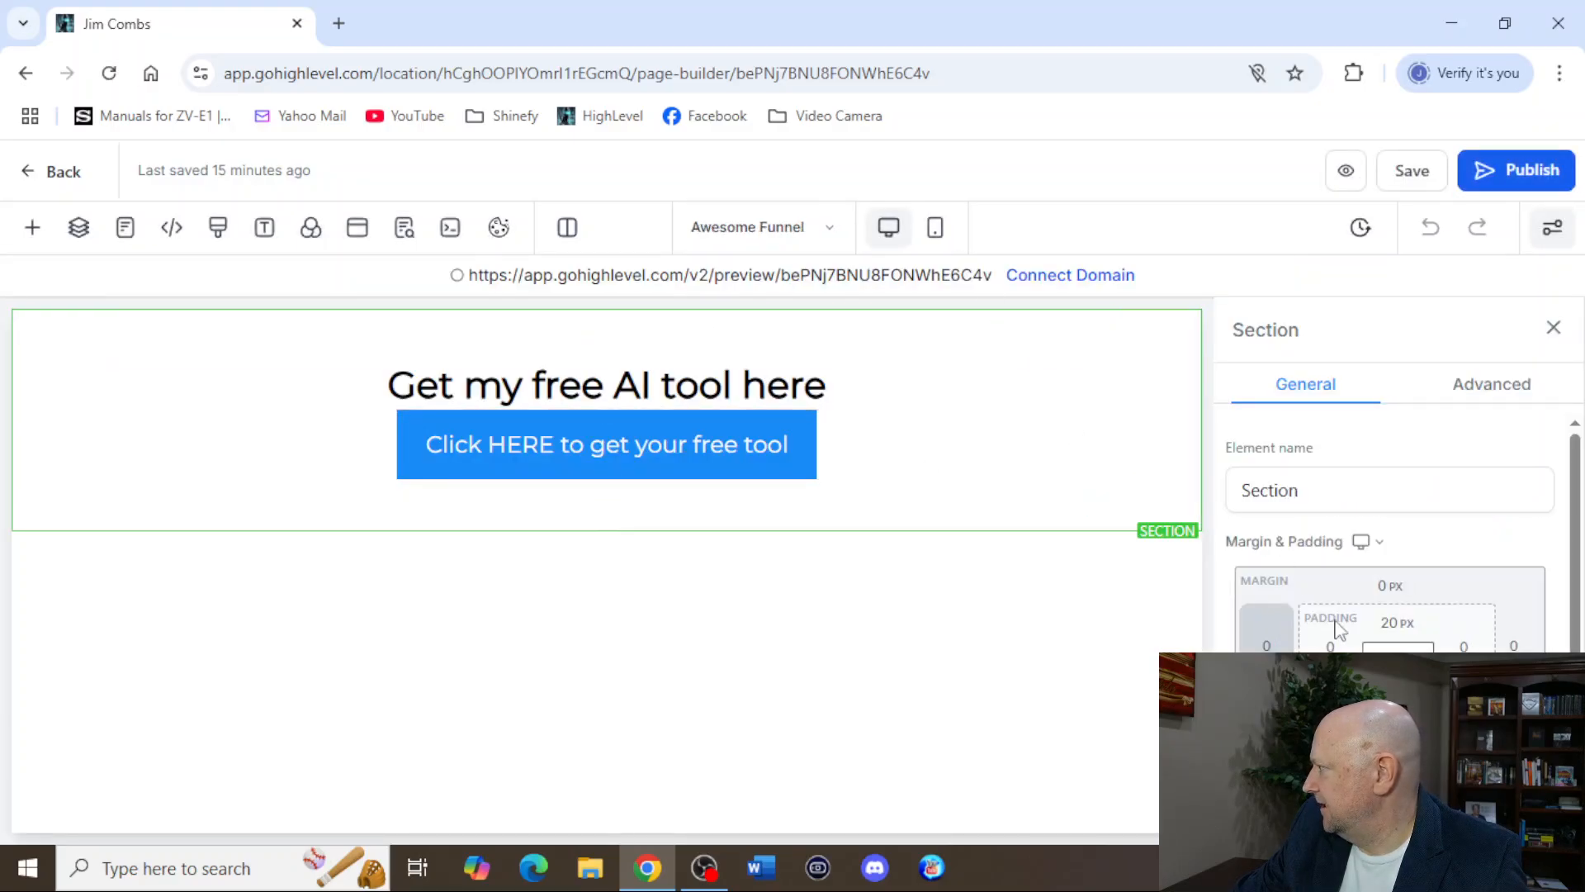
# Examine the general settings of the section and of the "Click HERE to get your free tool" button.
pyautogui.scroll(-5, 1431, 638)
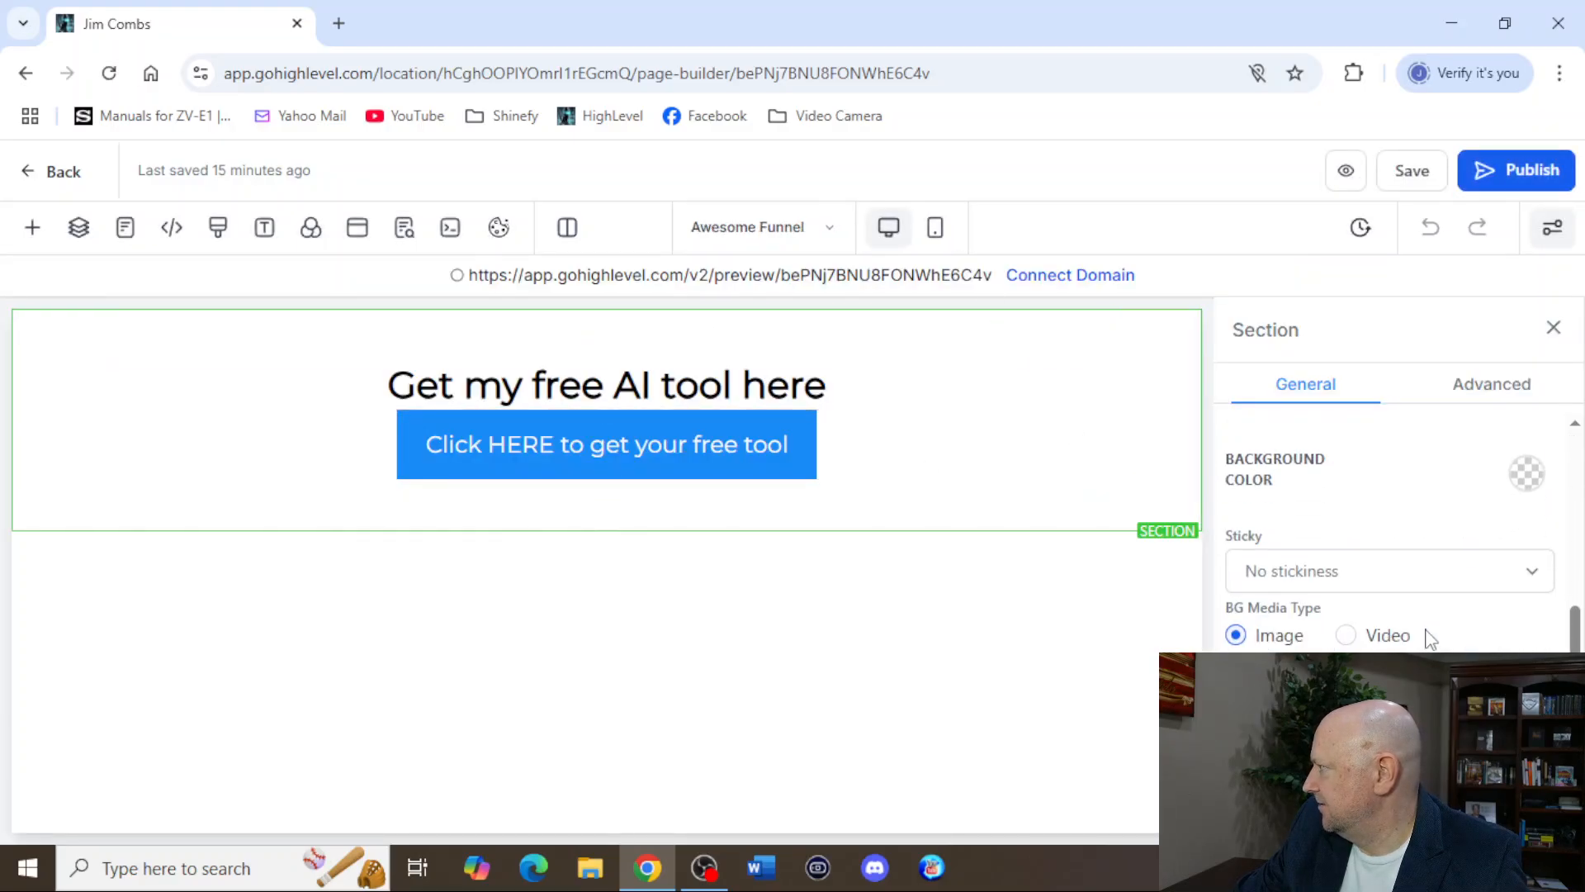
pyautogui.click(555, 473)
pyautogui.scroll(-5, 1342, 644)
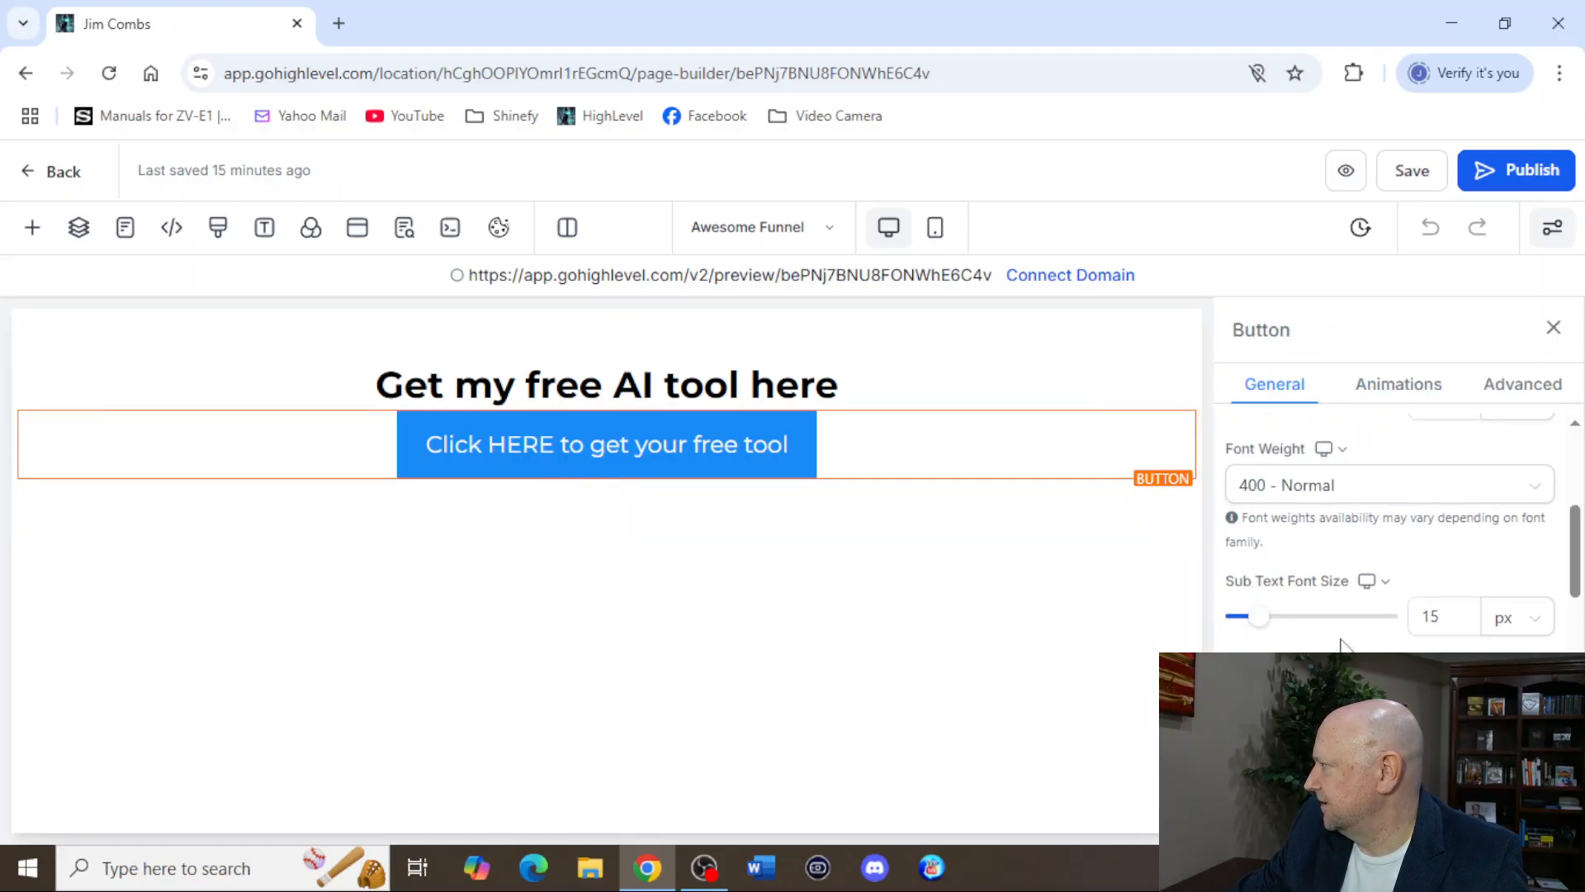
pyautogui.scroll(-4, 1342, 644)
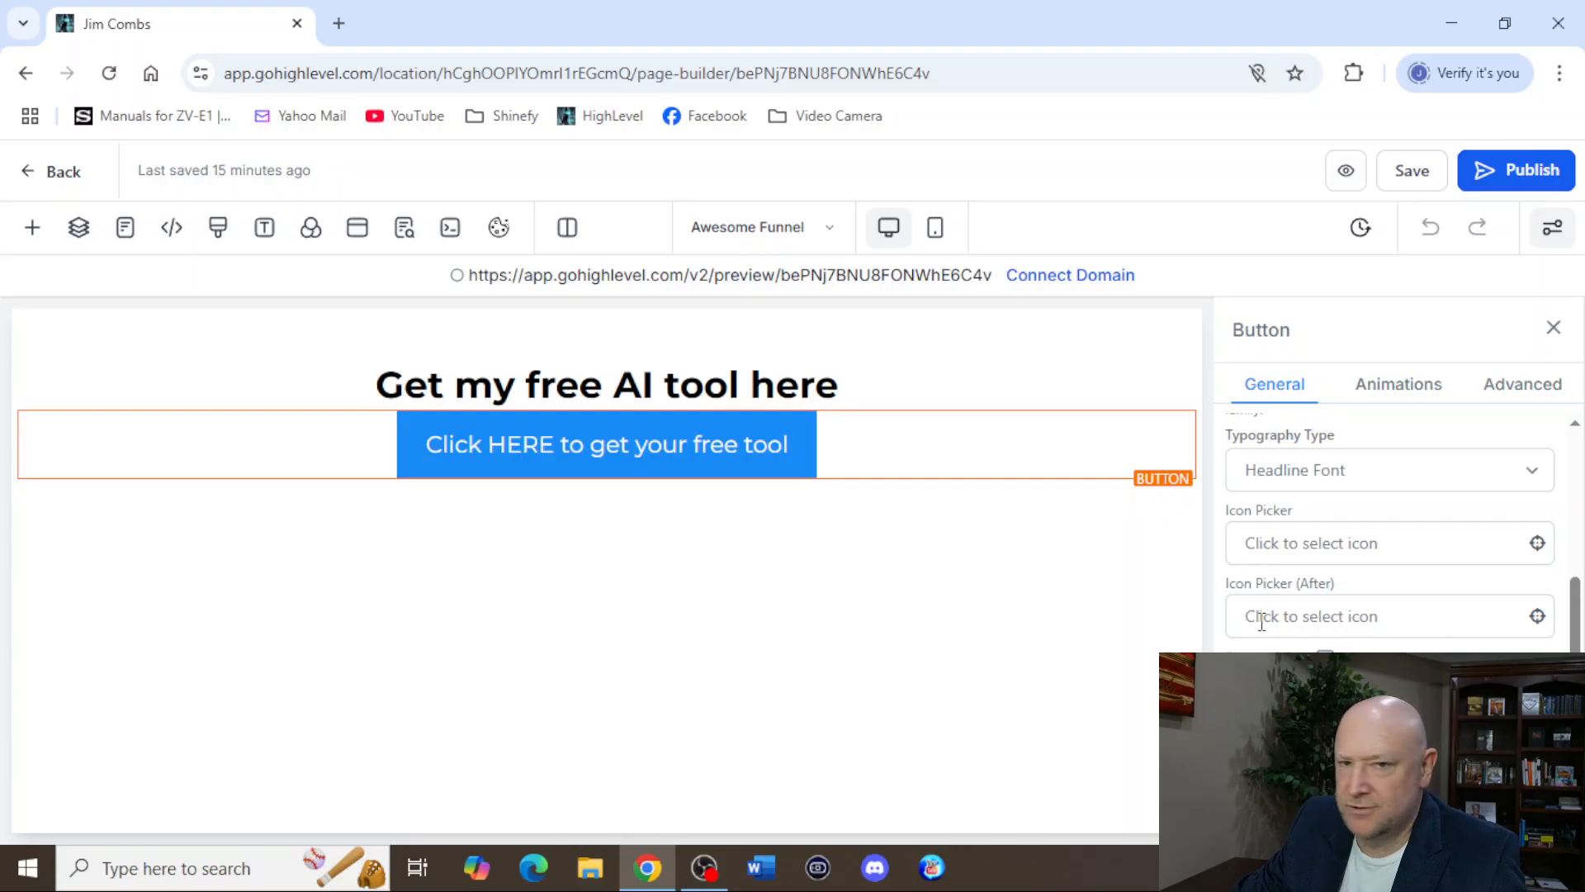
pyautogui.scroll(-3, 1261, 624)
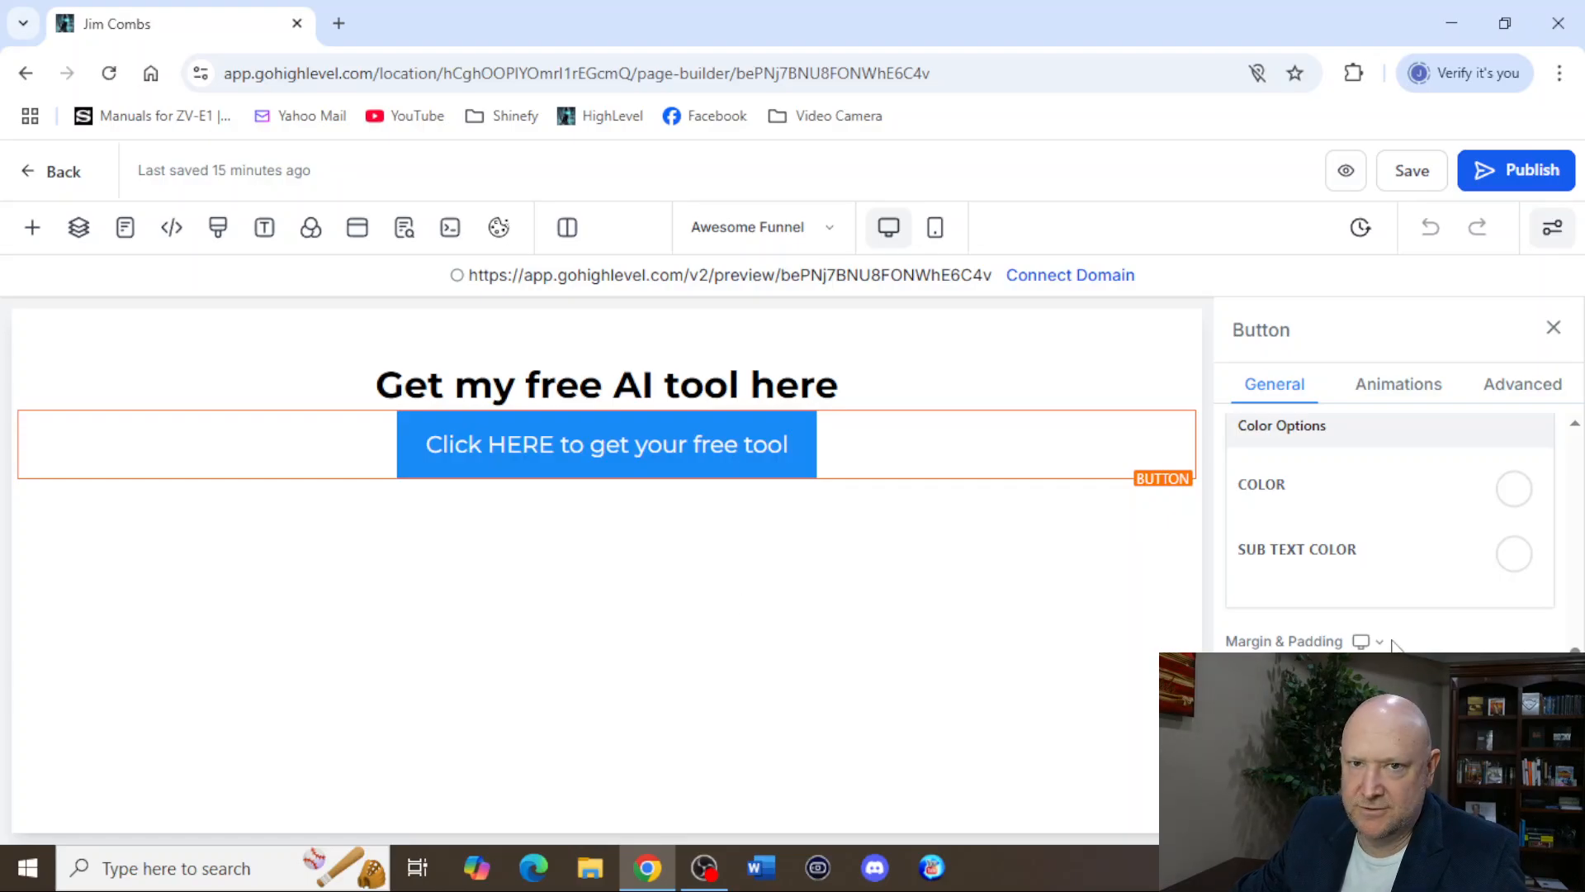
pyautogui.scroll(-4, 1394, 646)
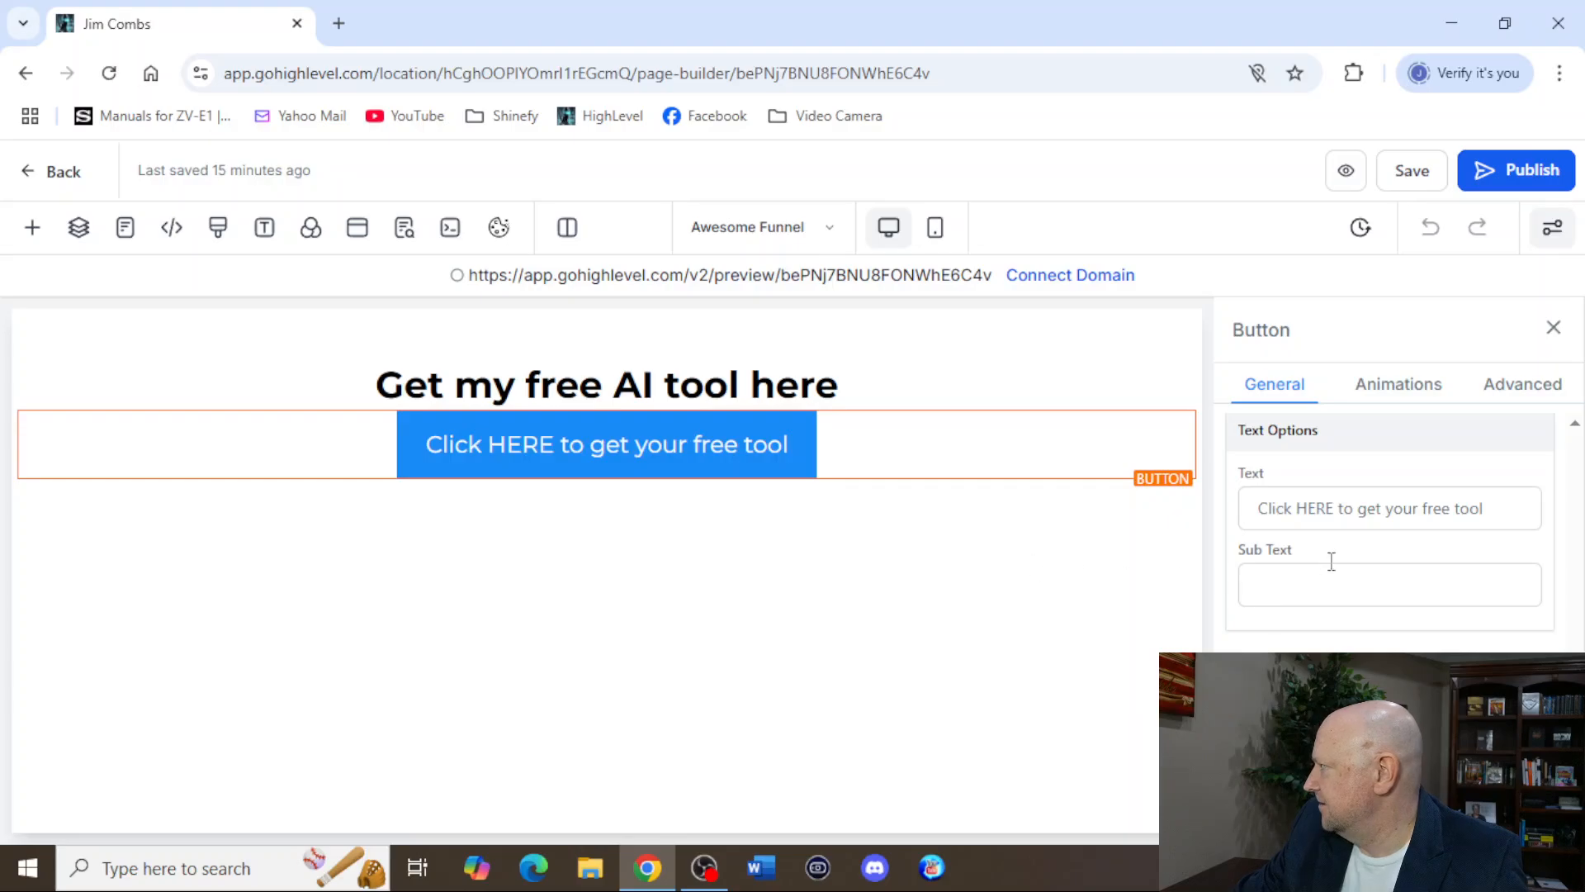
pyautogui.scroll(-1, 1331, 561)
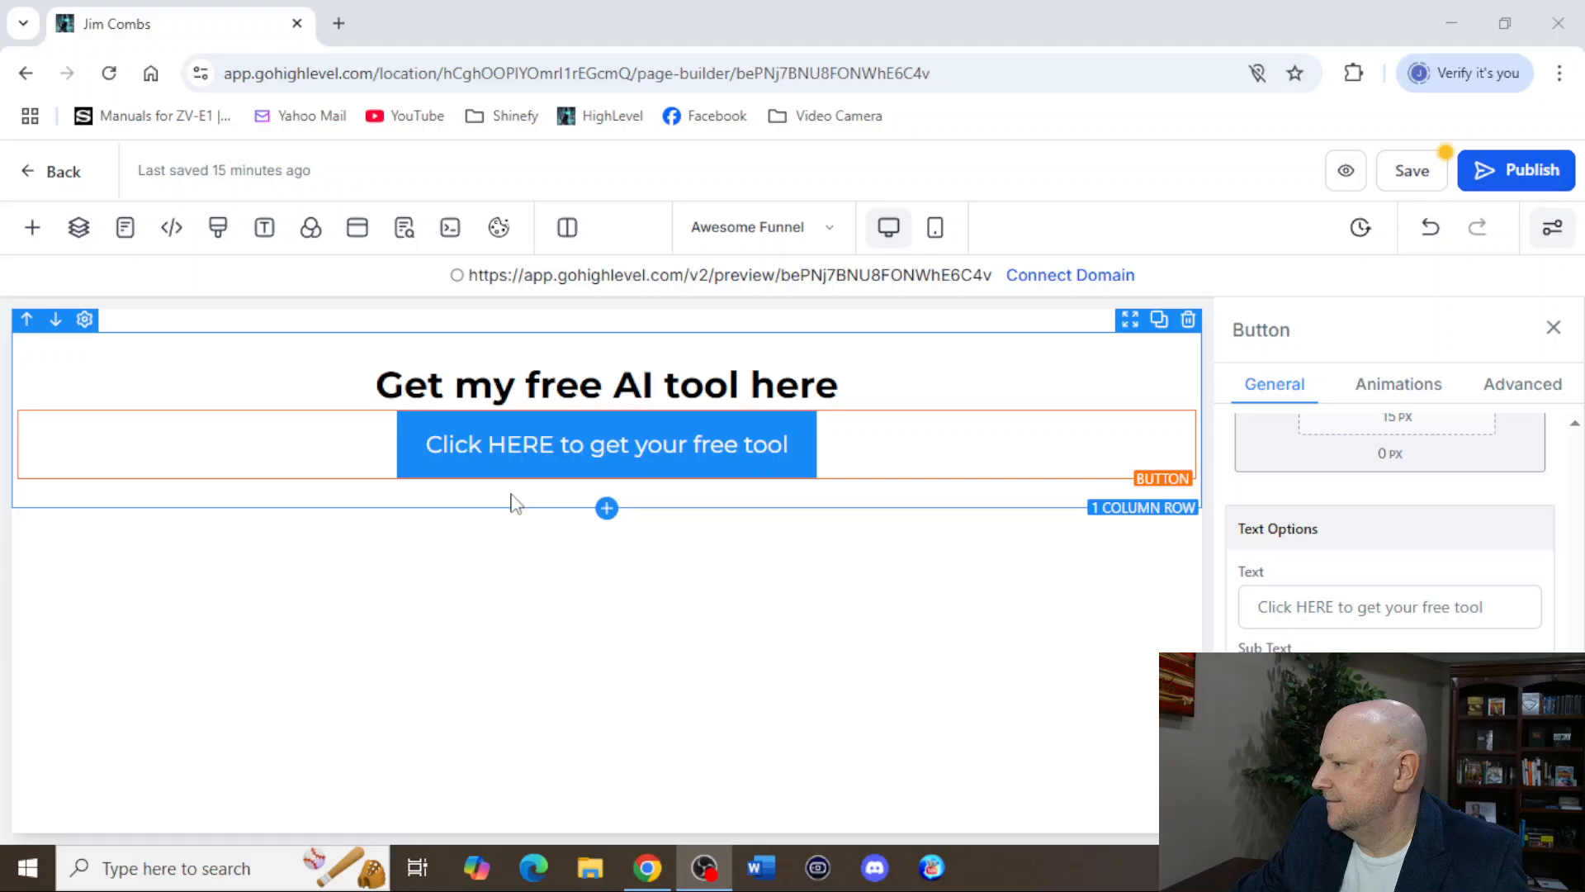
# Open the page's popup and set its form's redirect action to Go to website Url.
pyautogui.click(357, 231)
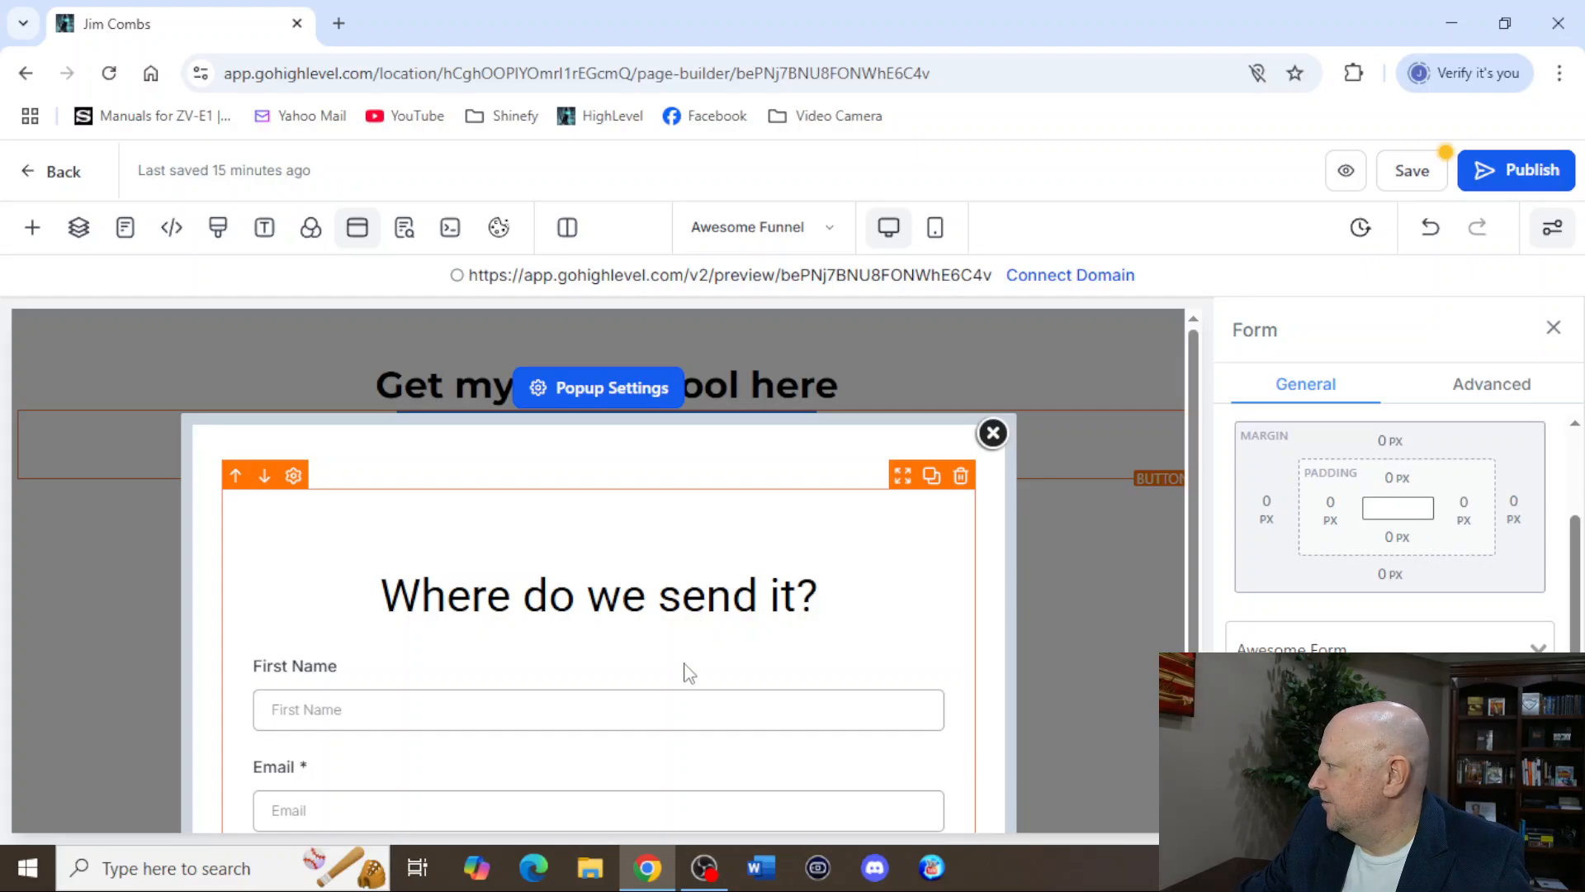
pyautogui.scroll(-2, 1386, 647)
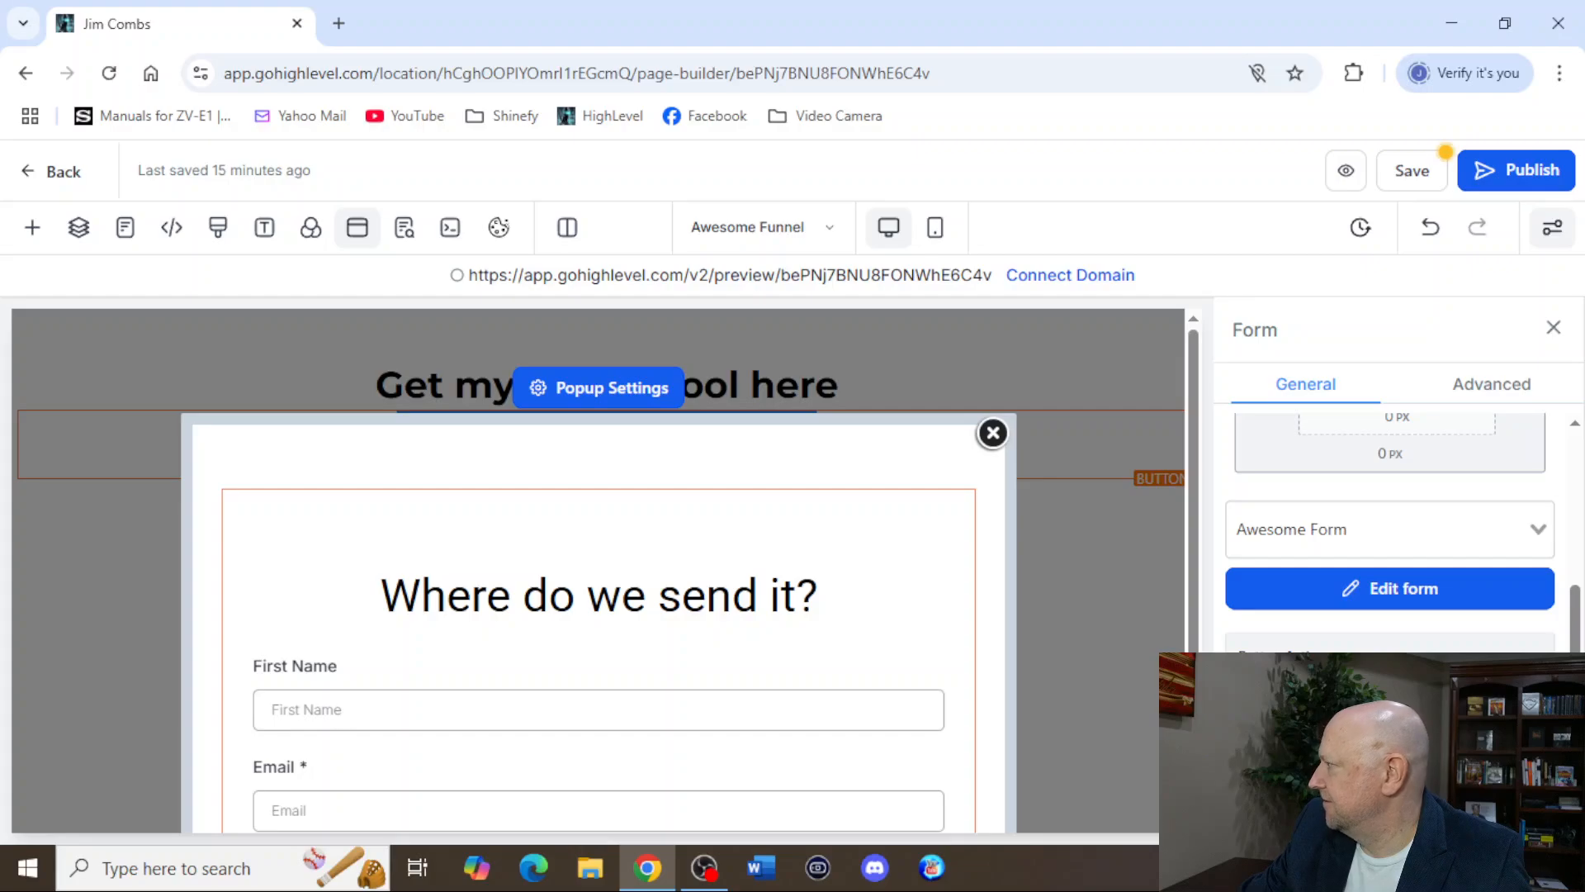
pyautogui.click(1390, 703)
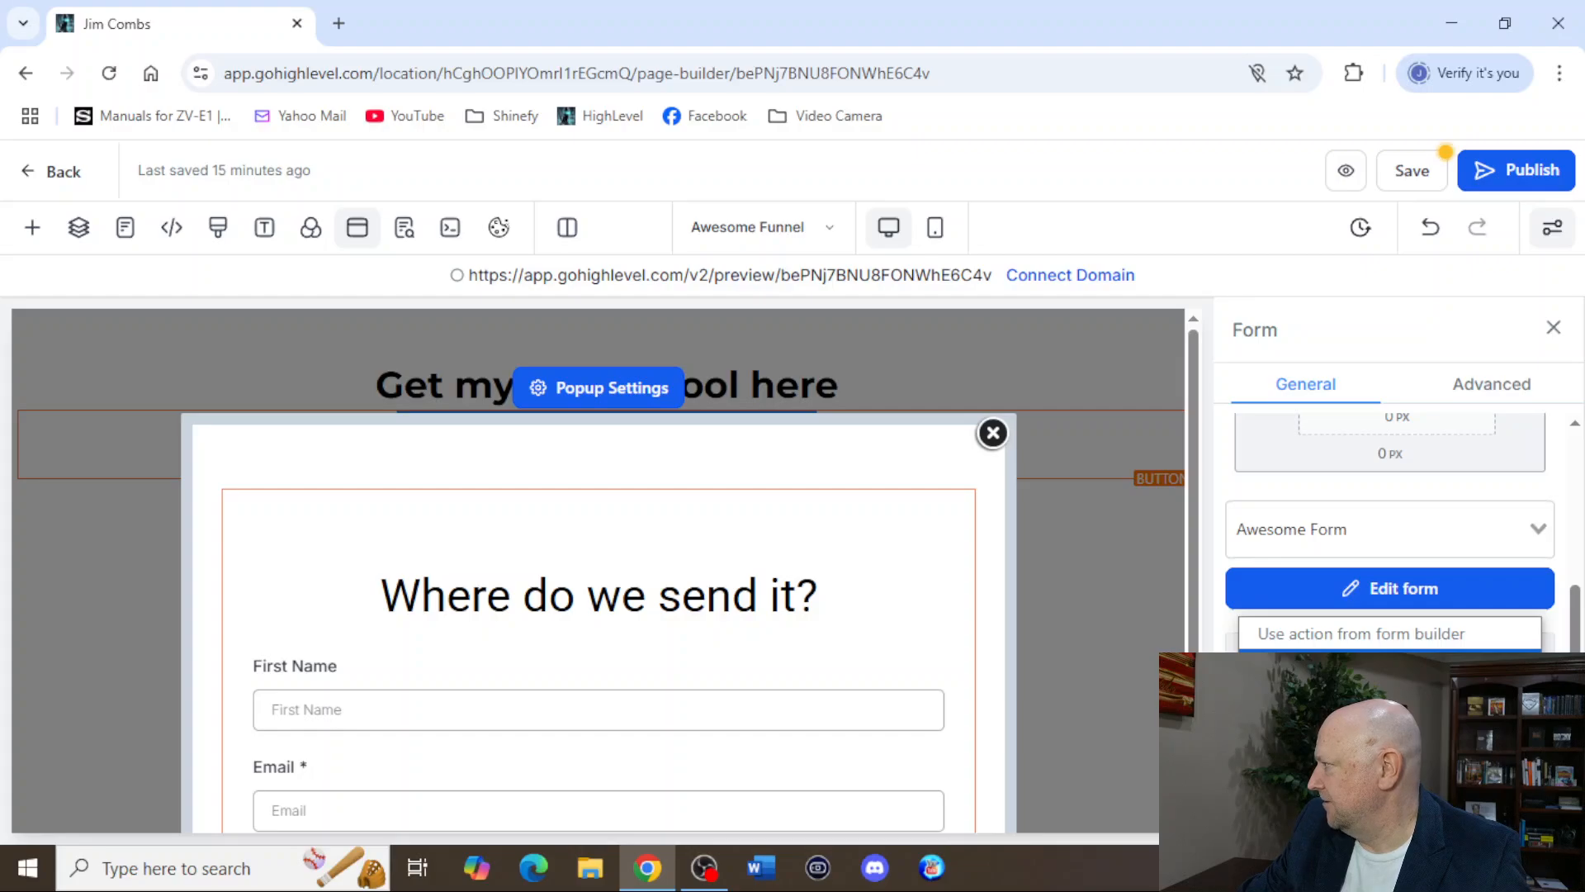
pyautogui.click(1389, 667)
# Paste the copied referral link as the popup form's redirect website and save the page.
pyautogui.scroll(-2, 1390, 673)
pyautogui.click(1389, 679)
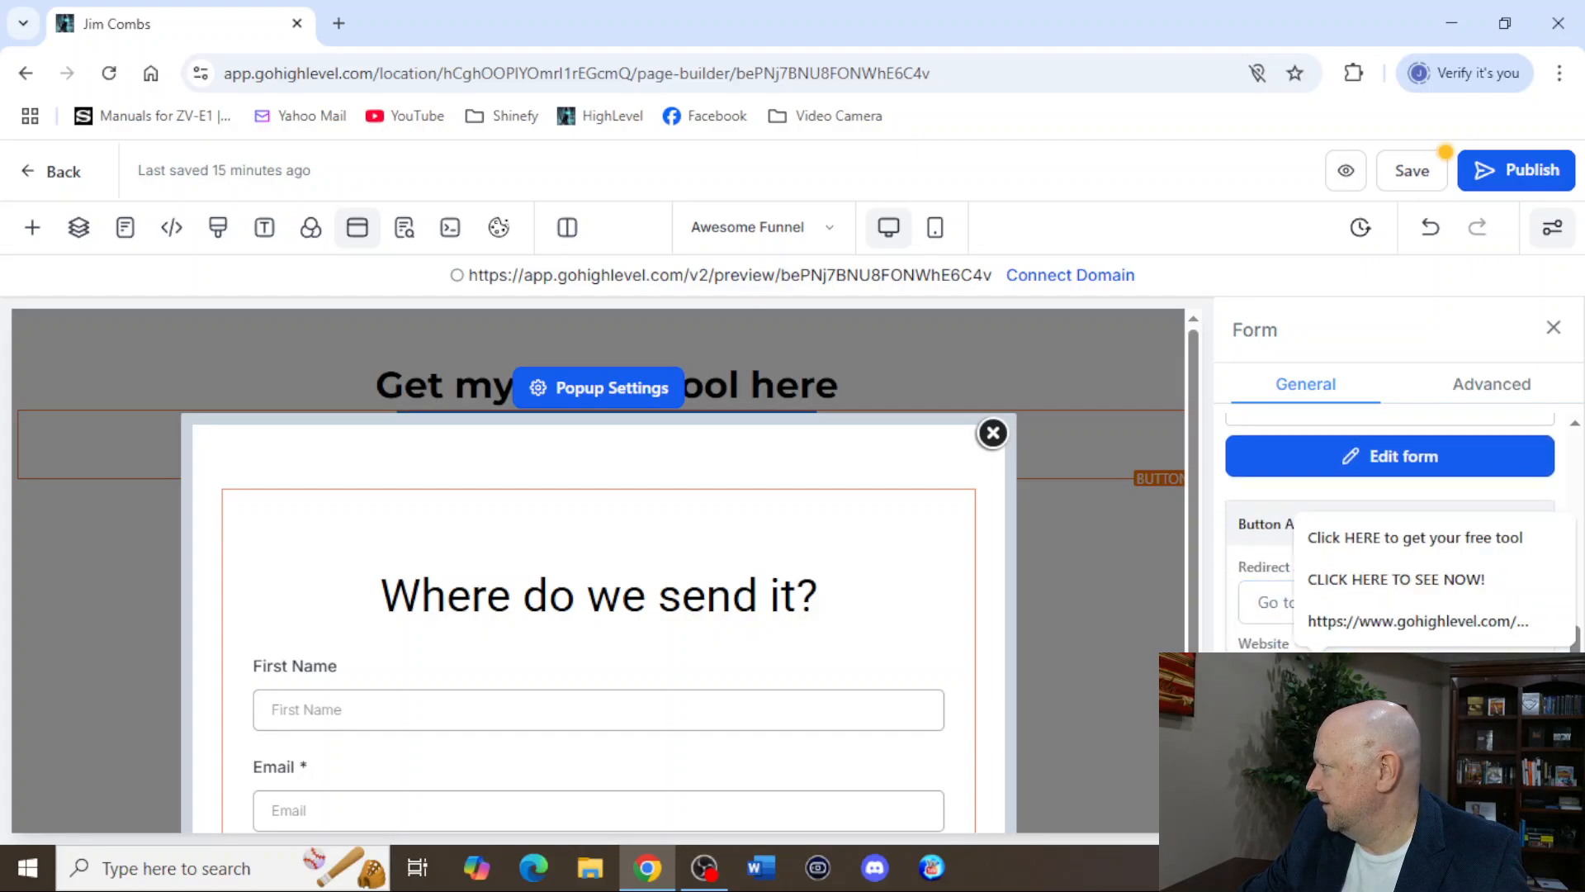
pyautogui.rightClick(1318, 681)
pyautogui.click(1373, 413)
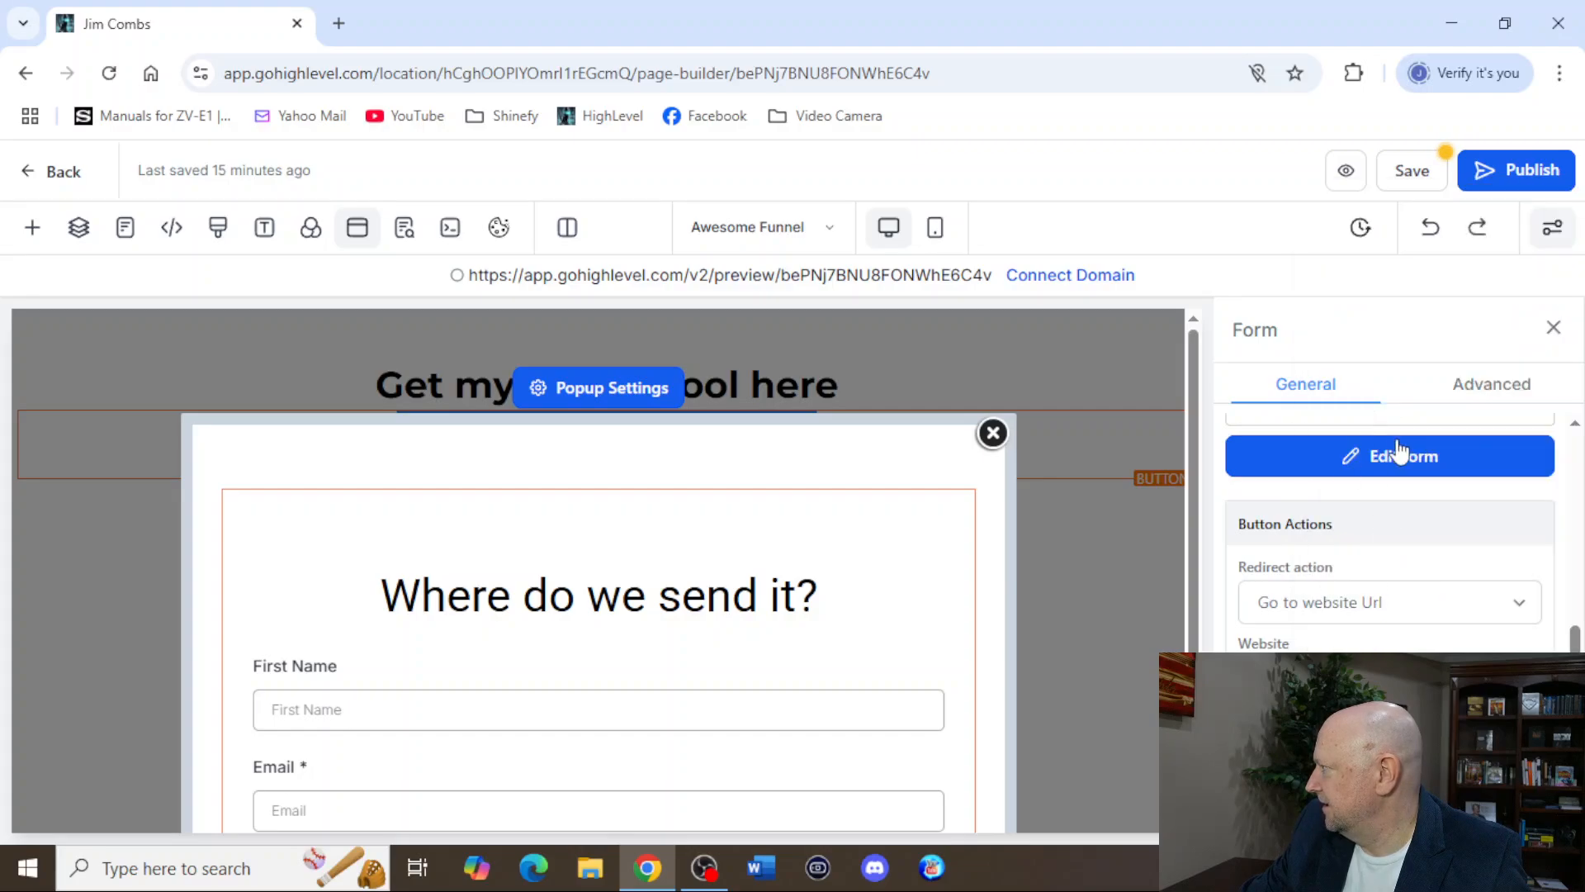
pyautogui.click(1414, 171)
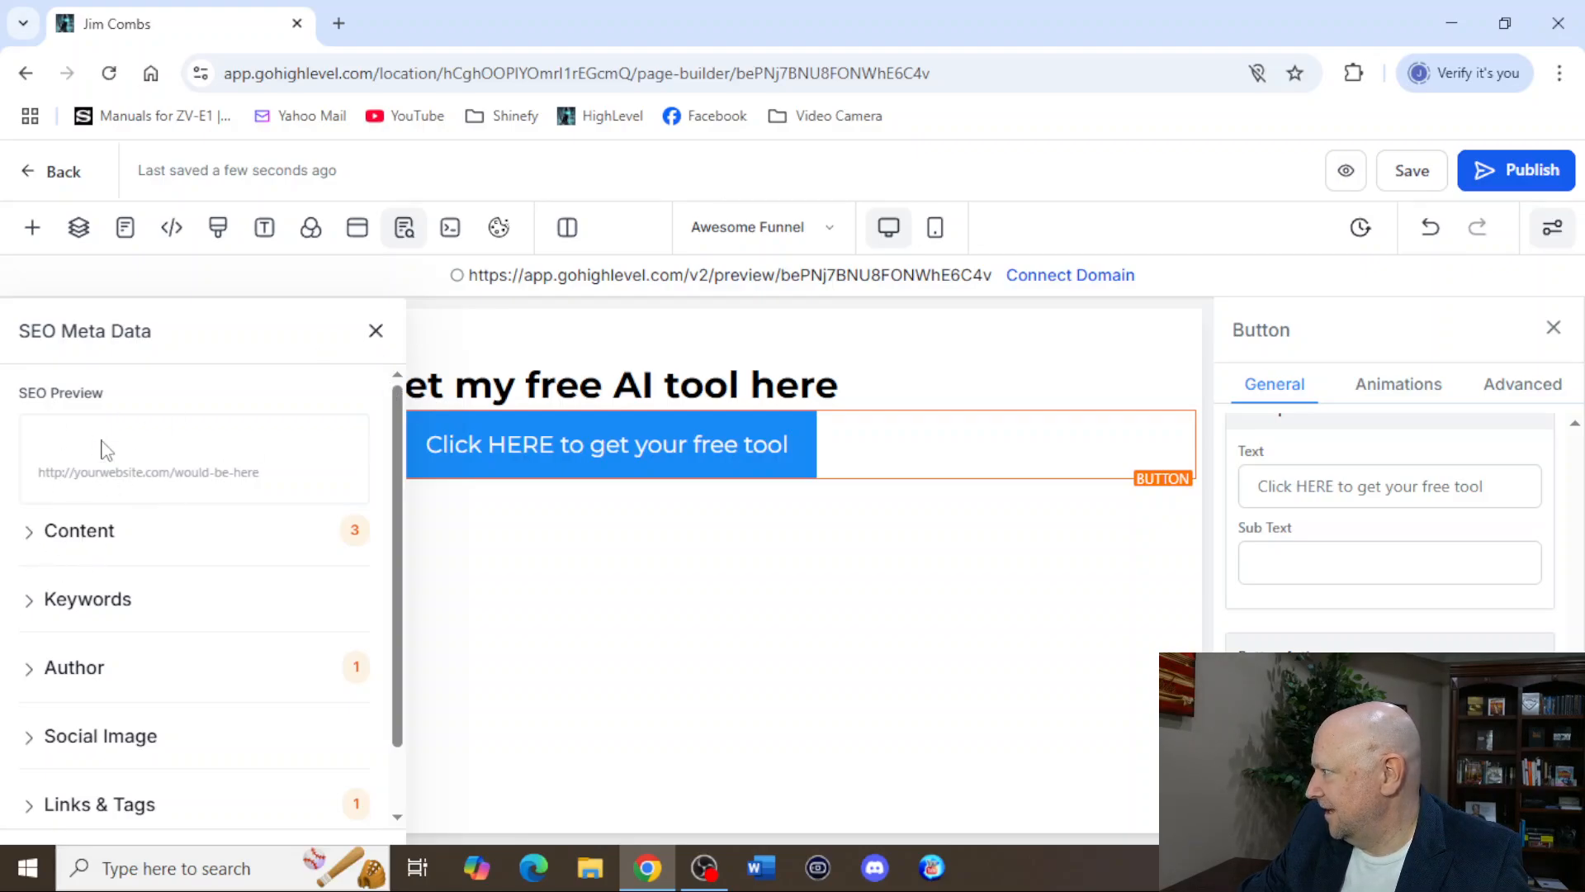
# Examine the Content and Keywords sections of the page's SEO Meta Data and close it without entering anything.
pyautogui.click(33, 533)
pyautogui.click(33, 532)
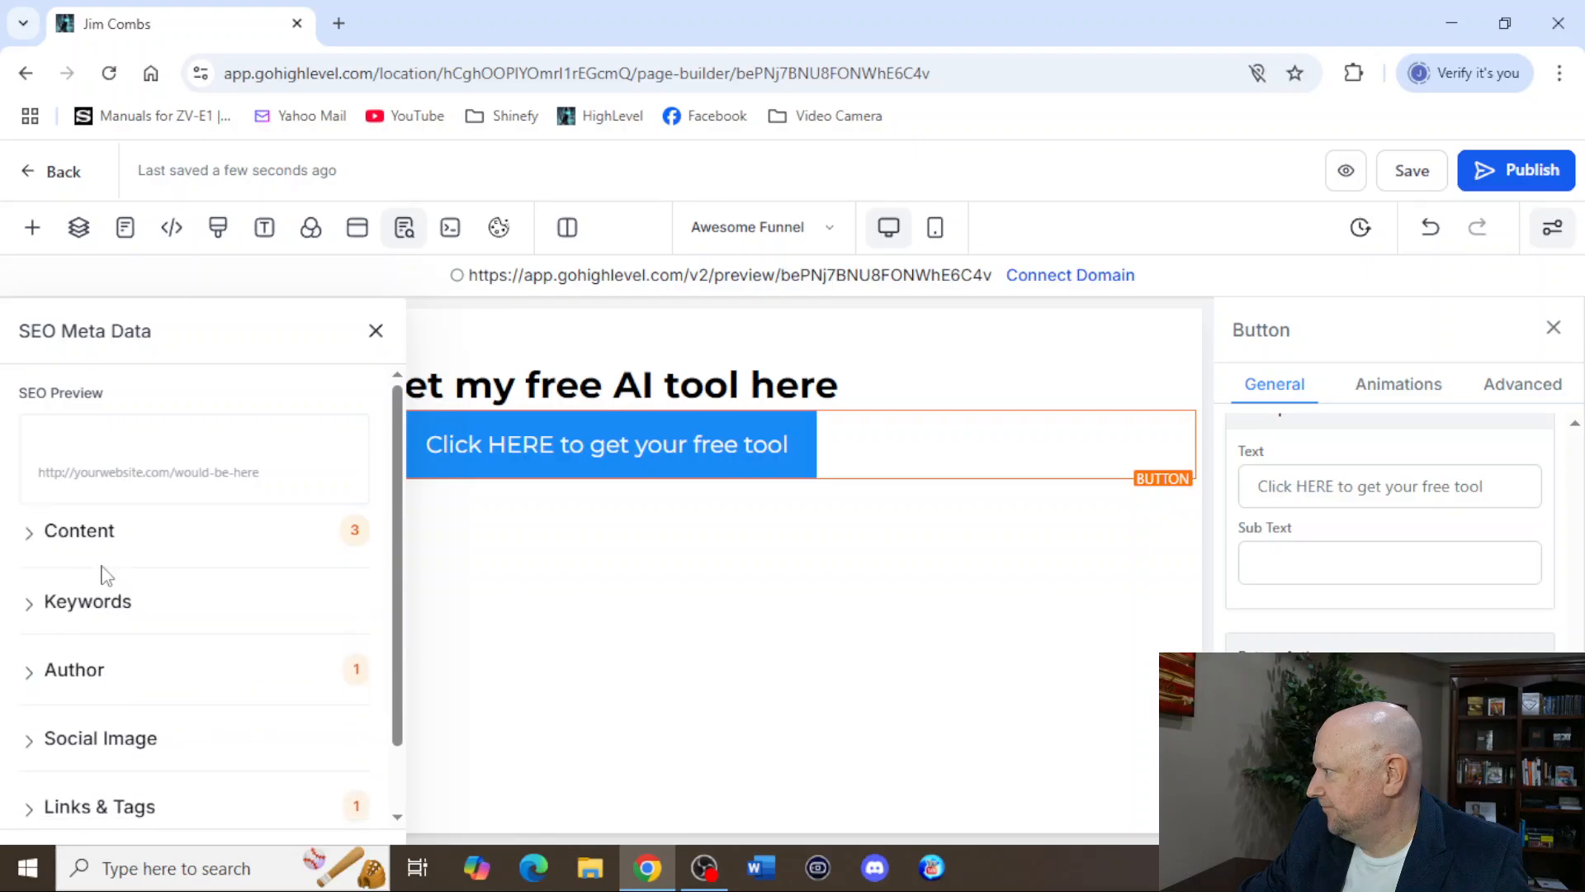
pyautogui.click(33, 607)
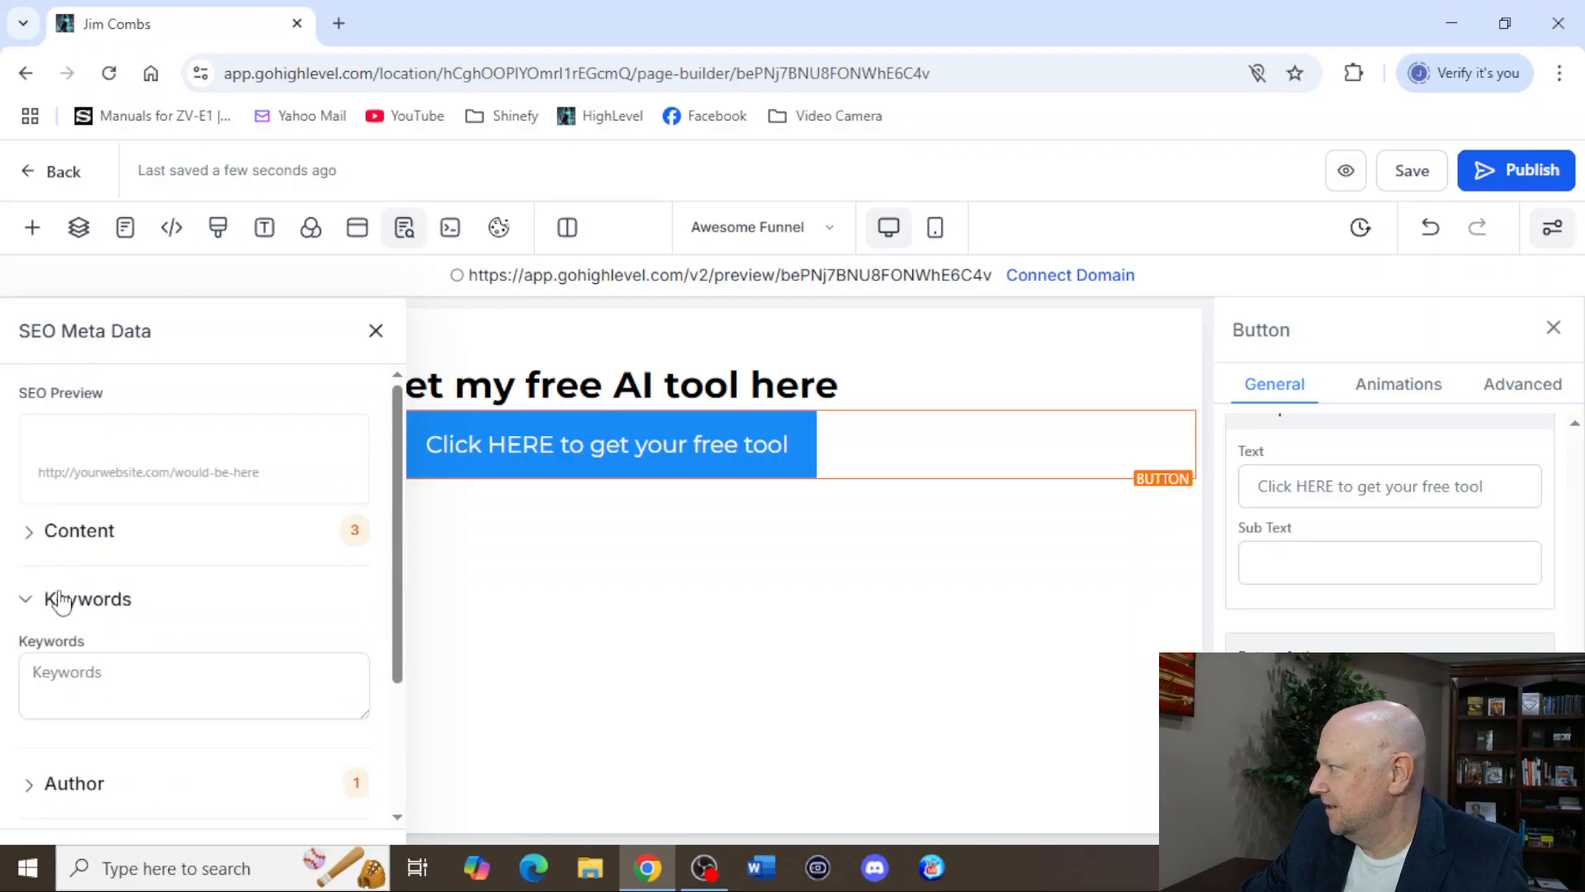
pyautogui.click(35, 607)
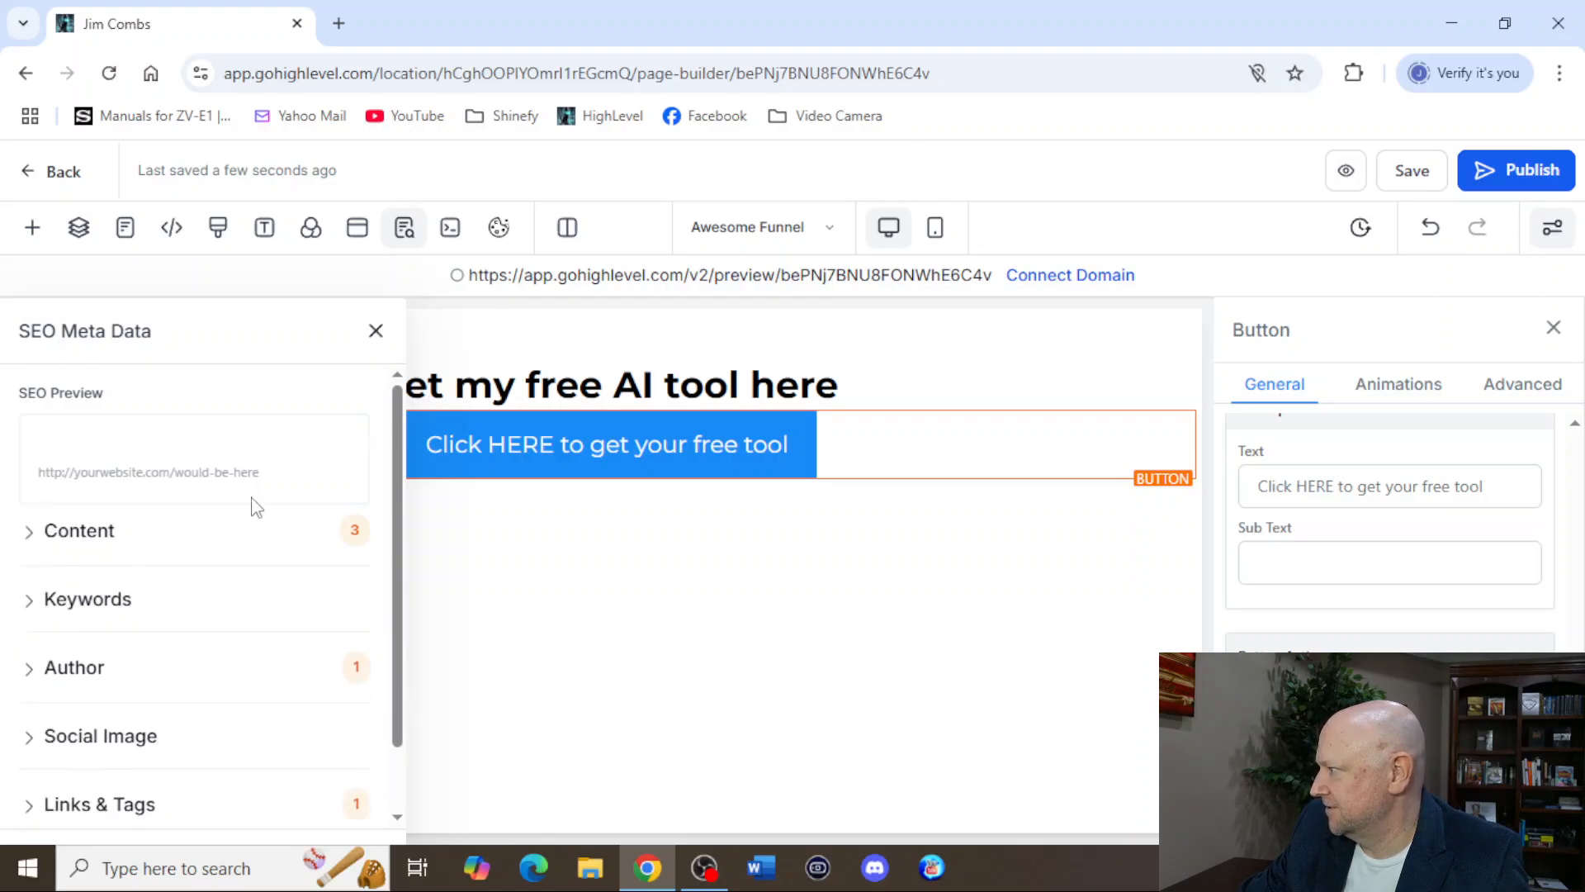
pyautogui.click(376, 332)
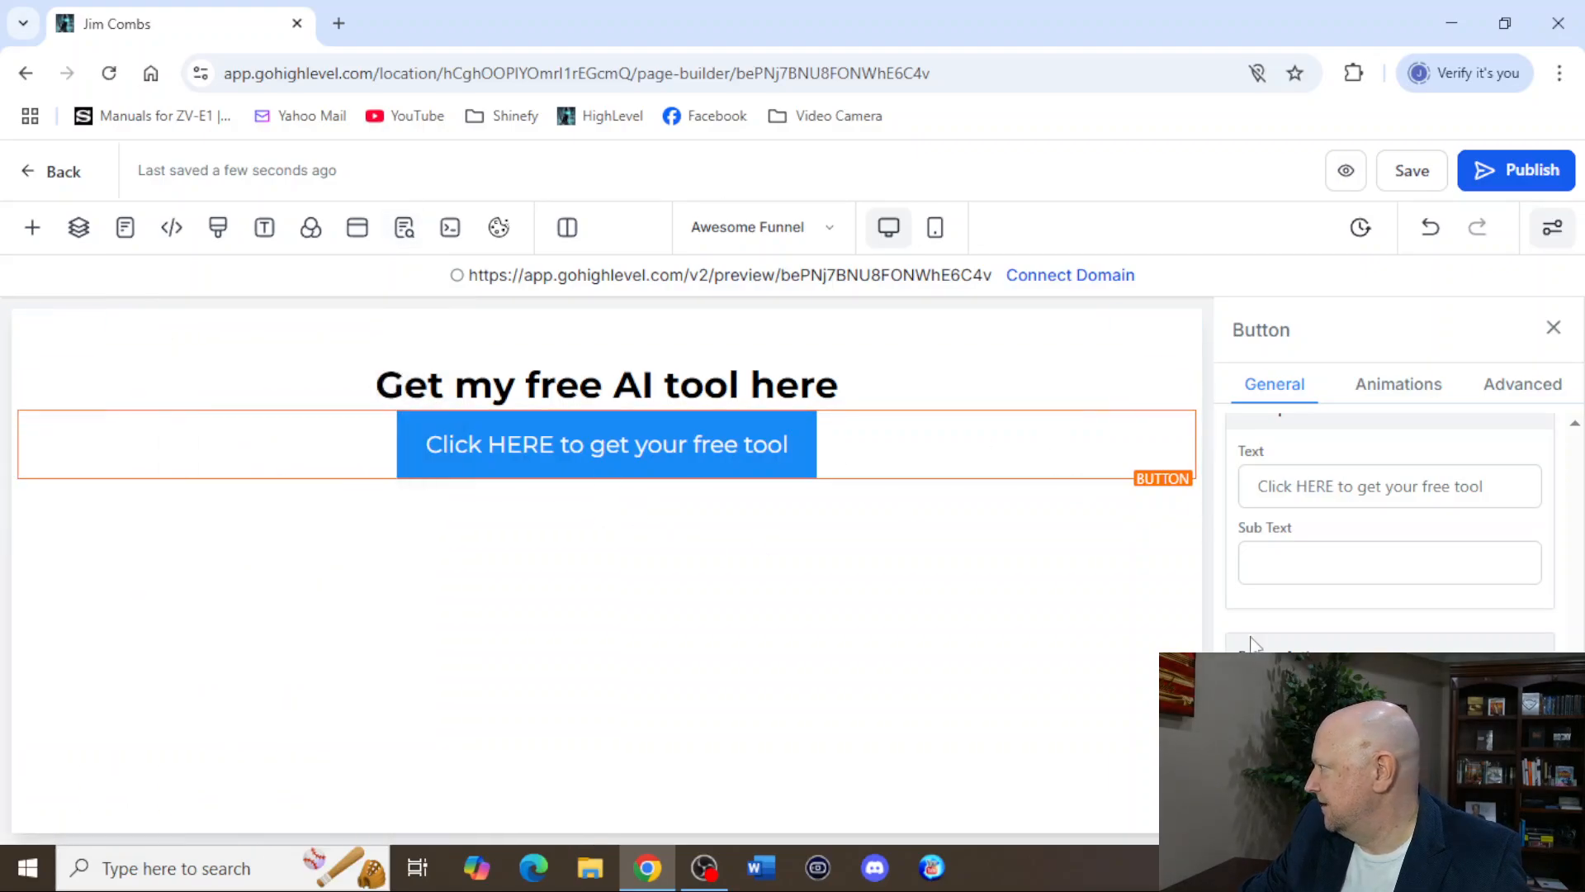
# Save the Awesome Funnel page, start publishing it and cancel the domain selection.
pyautogui.click(1408, 175)
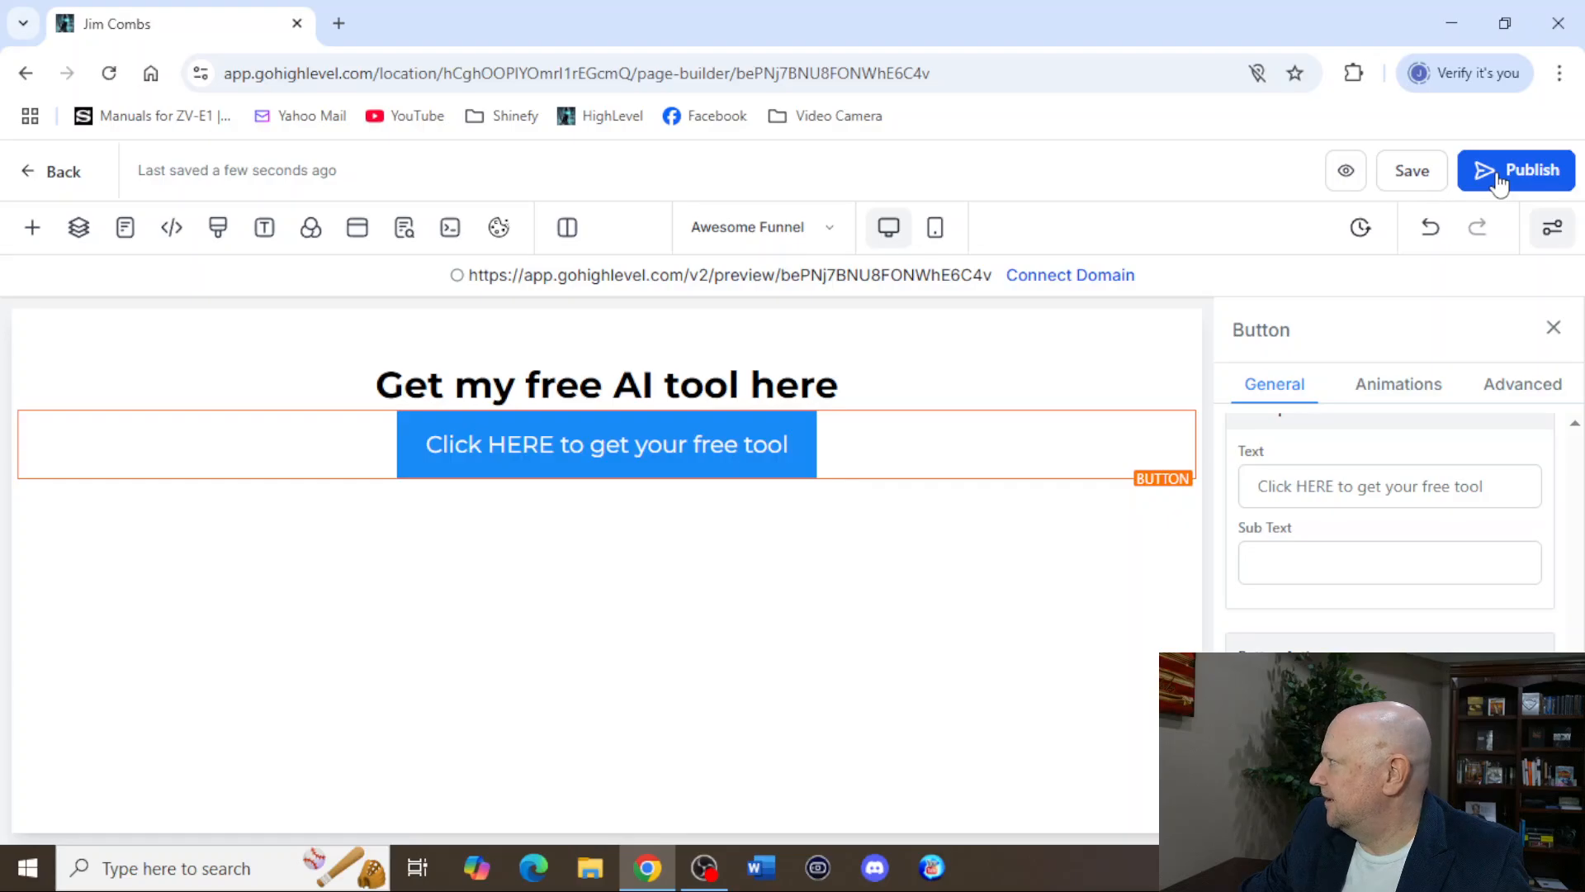
pyautogui.click(1499, 185)
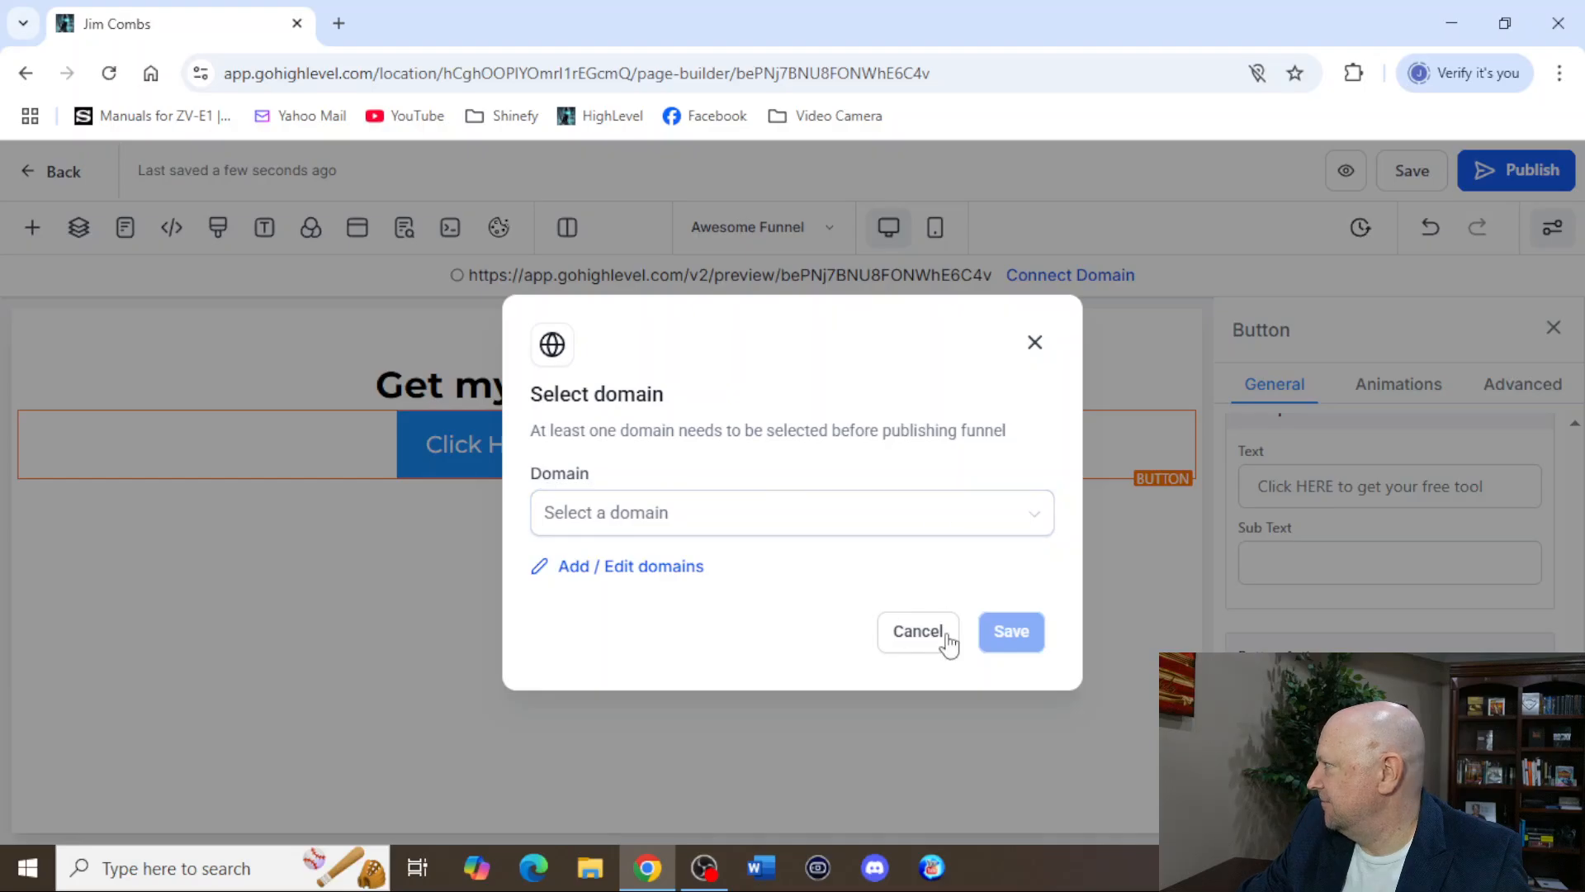
pyautogui.click(917, 633)
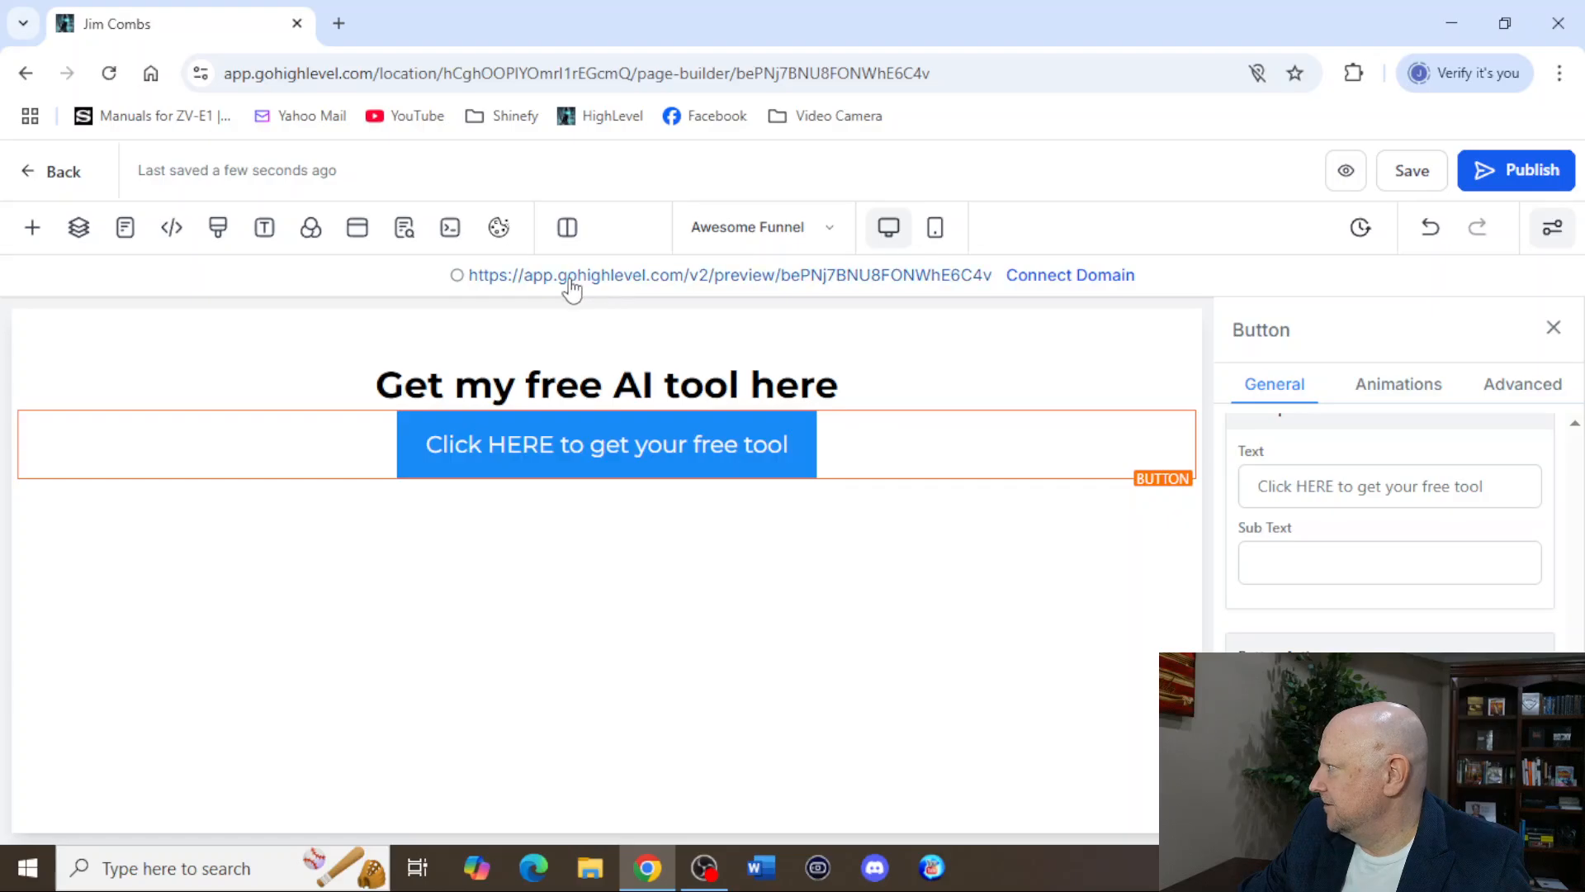
# Open the funnel page's preview link, bring up its popup form and enter the test contact's first name.
pyautogui.click(613, 285)
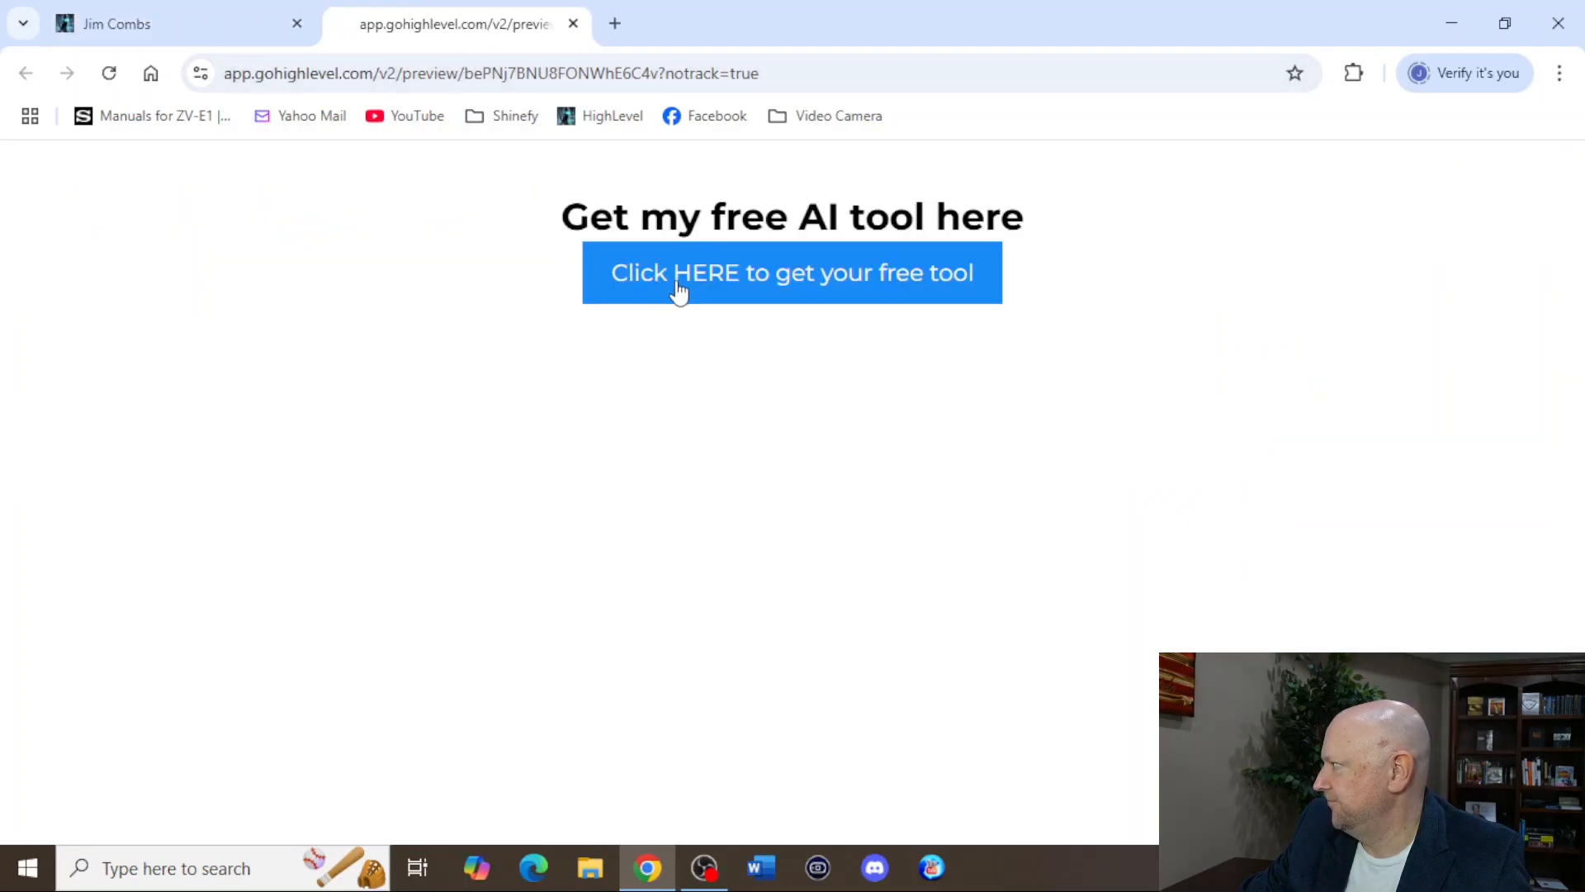
pyautogui.click(679, 290)
pyautogui.click(562, 504)
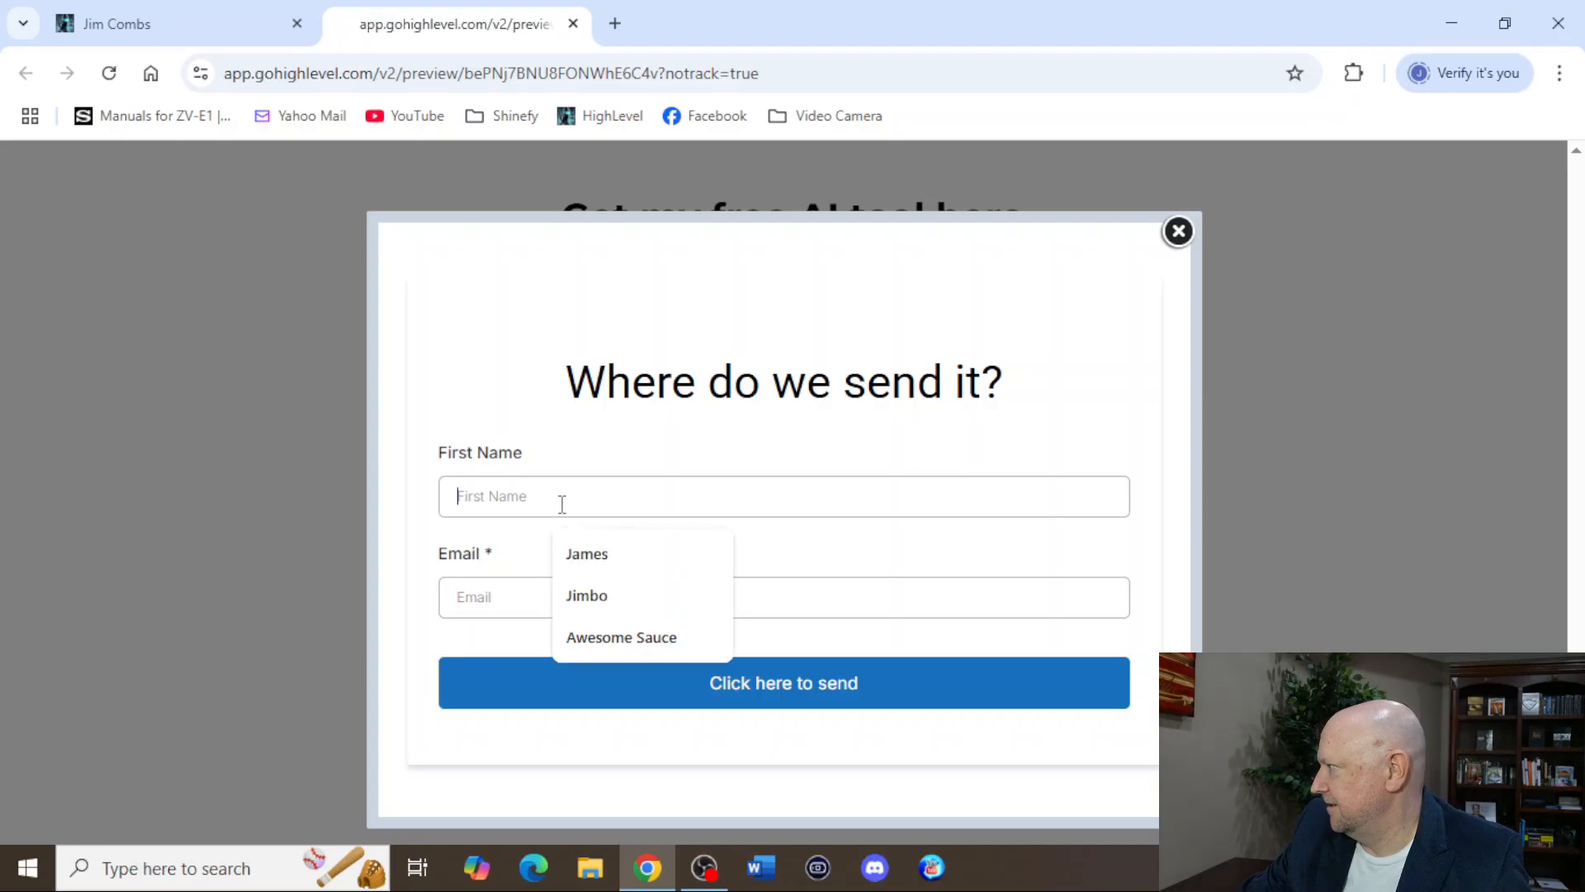
pyautogui.write('Jimbo')
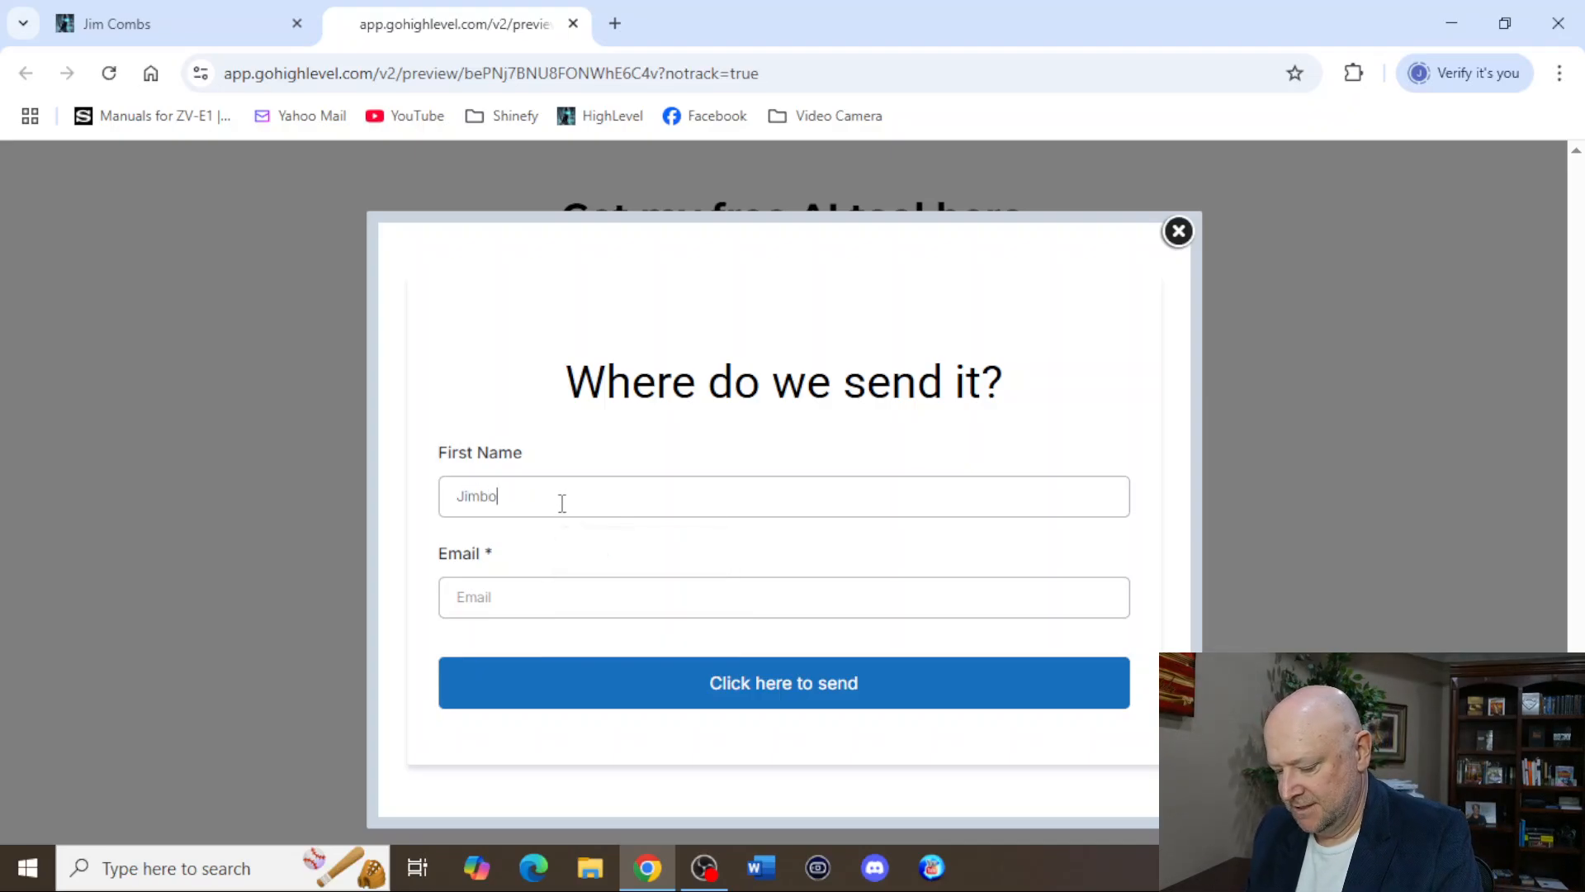
pyautogui.write('baggins')
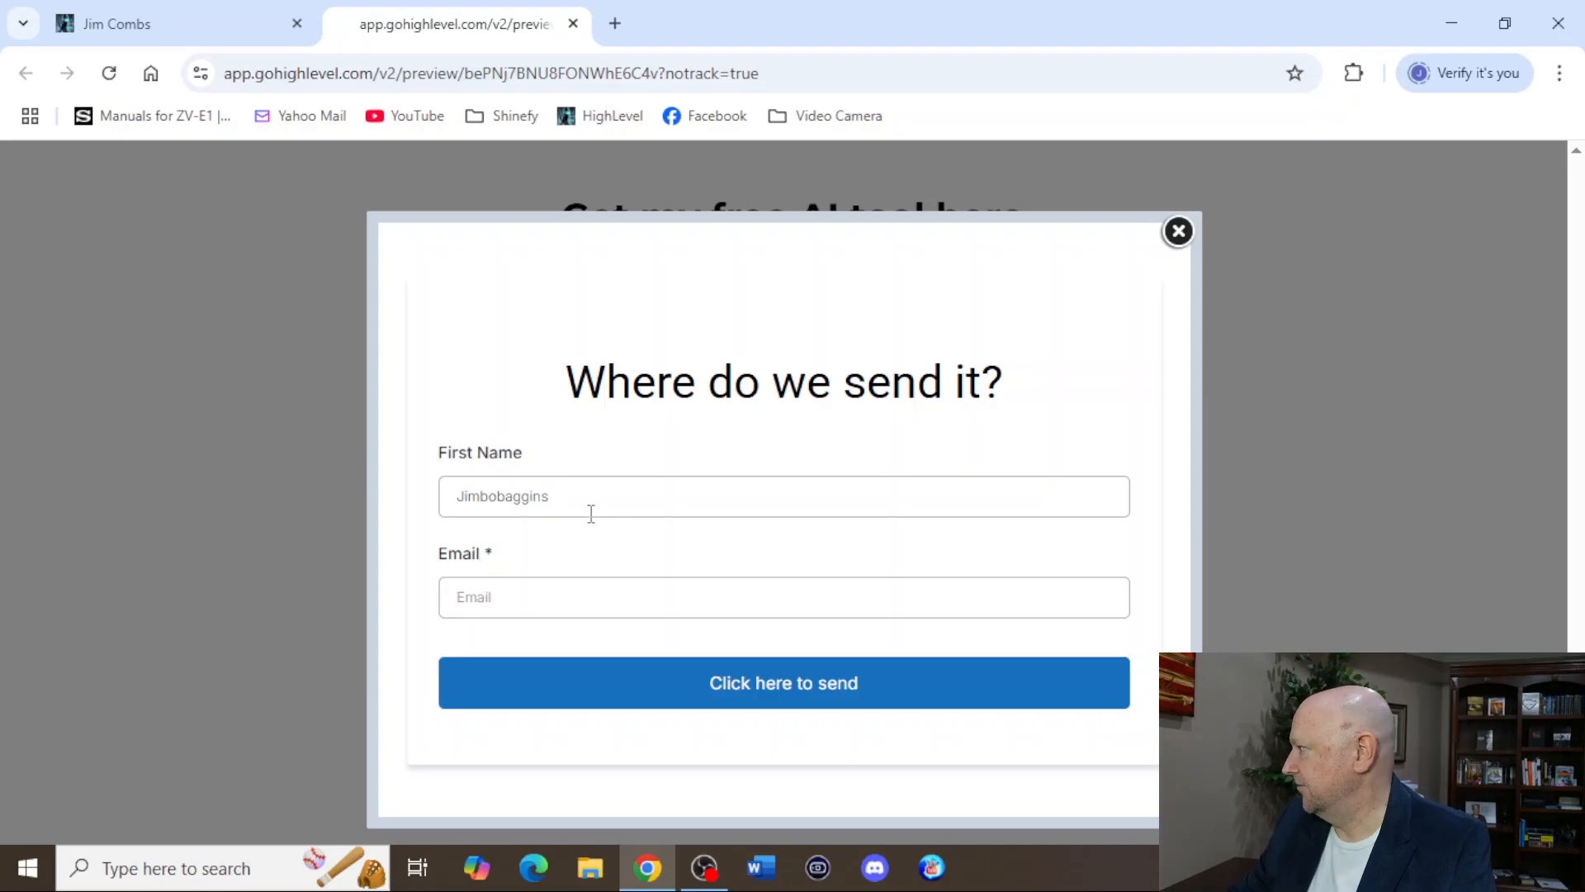
# Enter the test contact's e-mail address in the popup form and submit it.
pyautogui.click(723, 596)
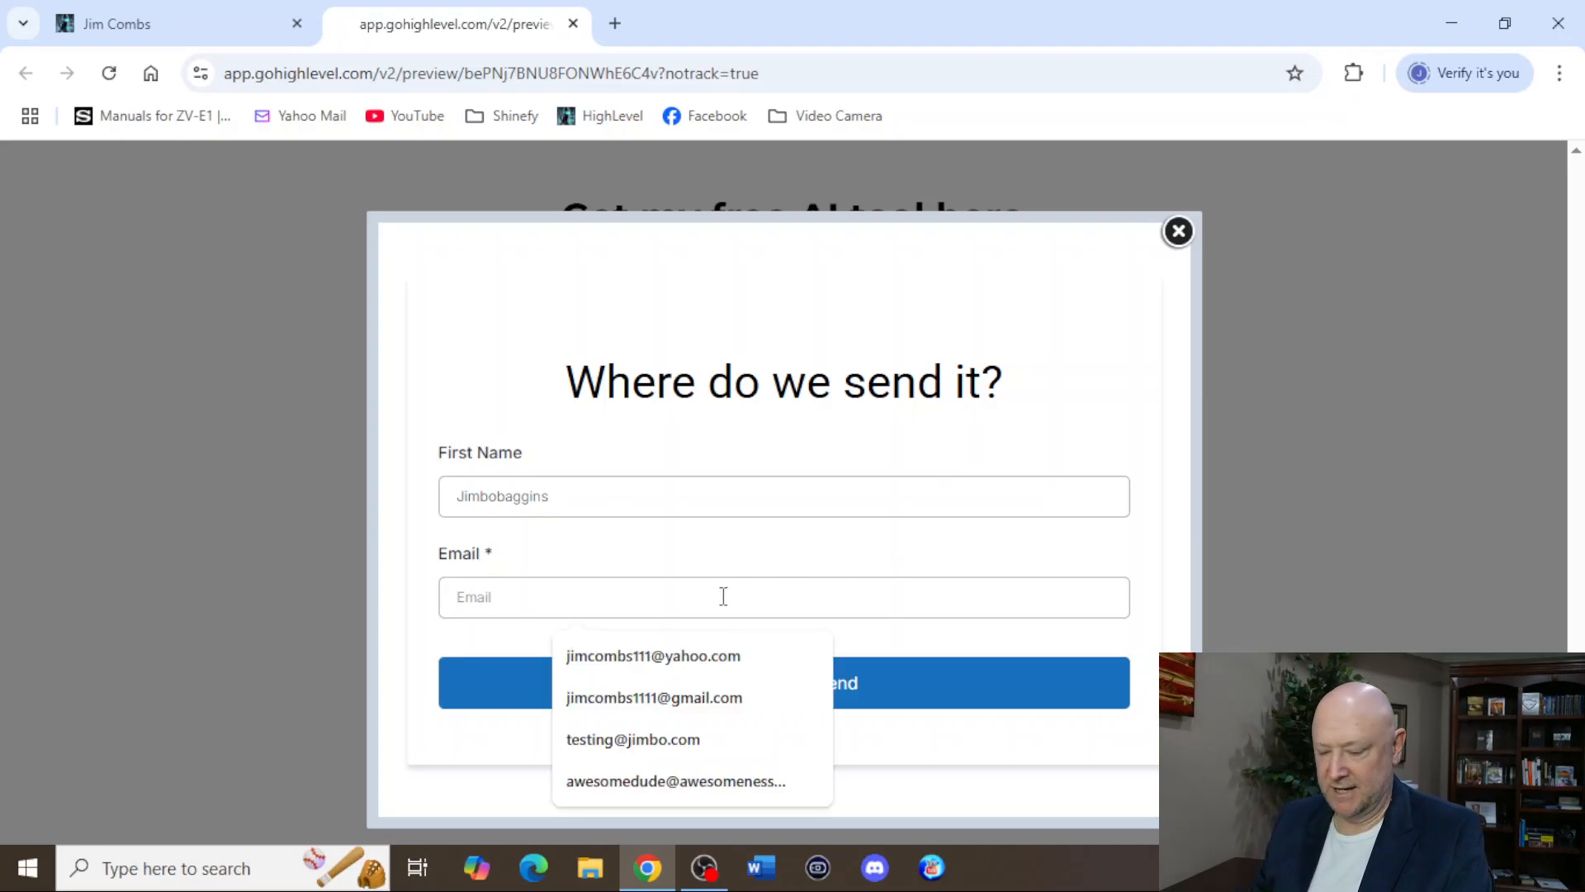
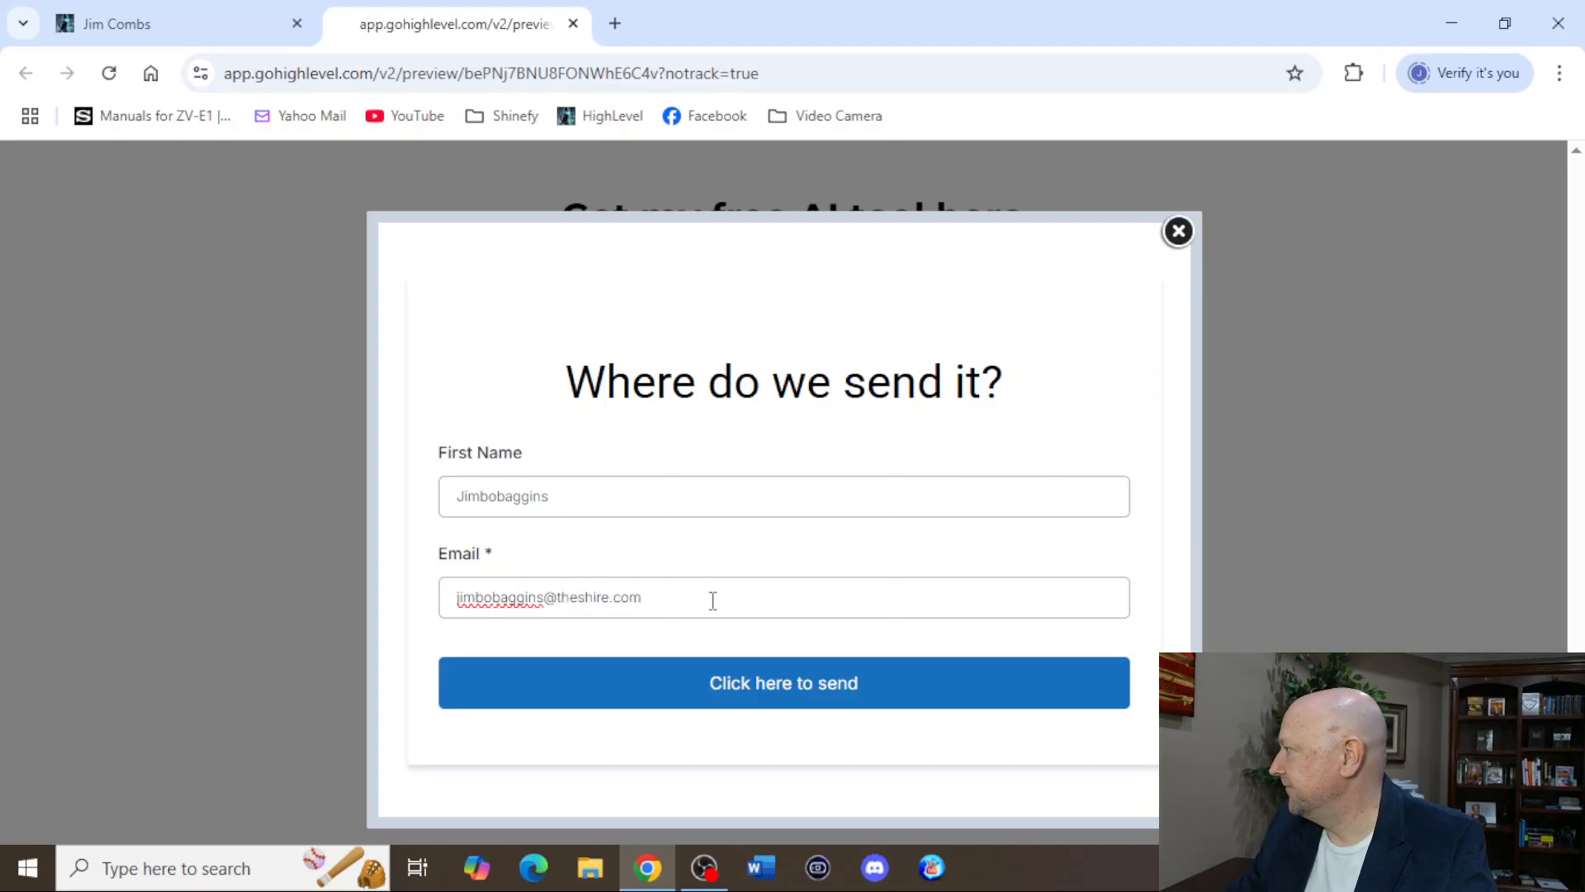
pyautogui.click(705, 692)
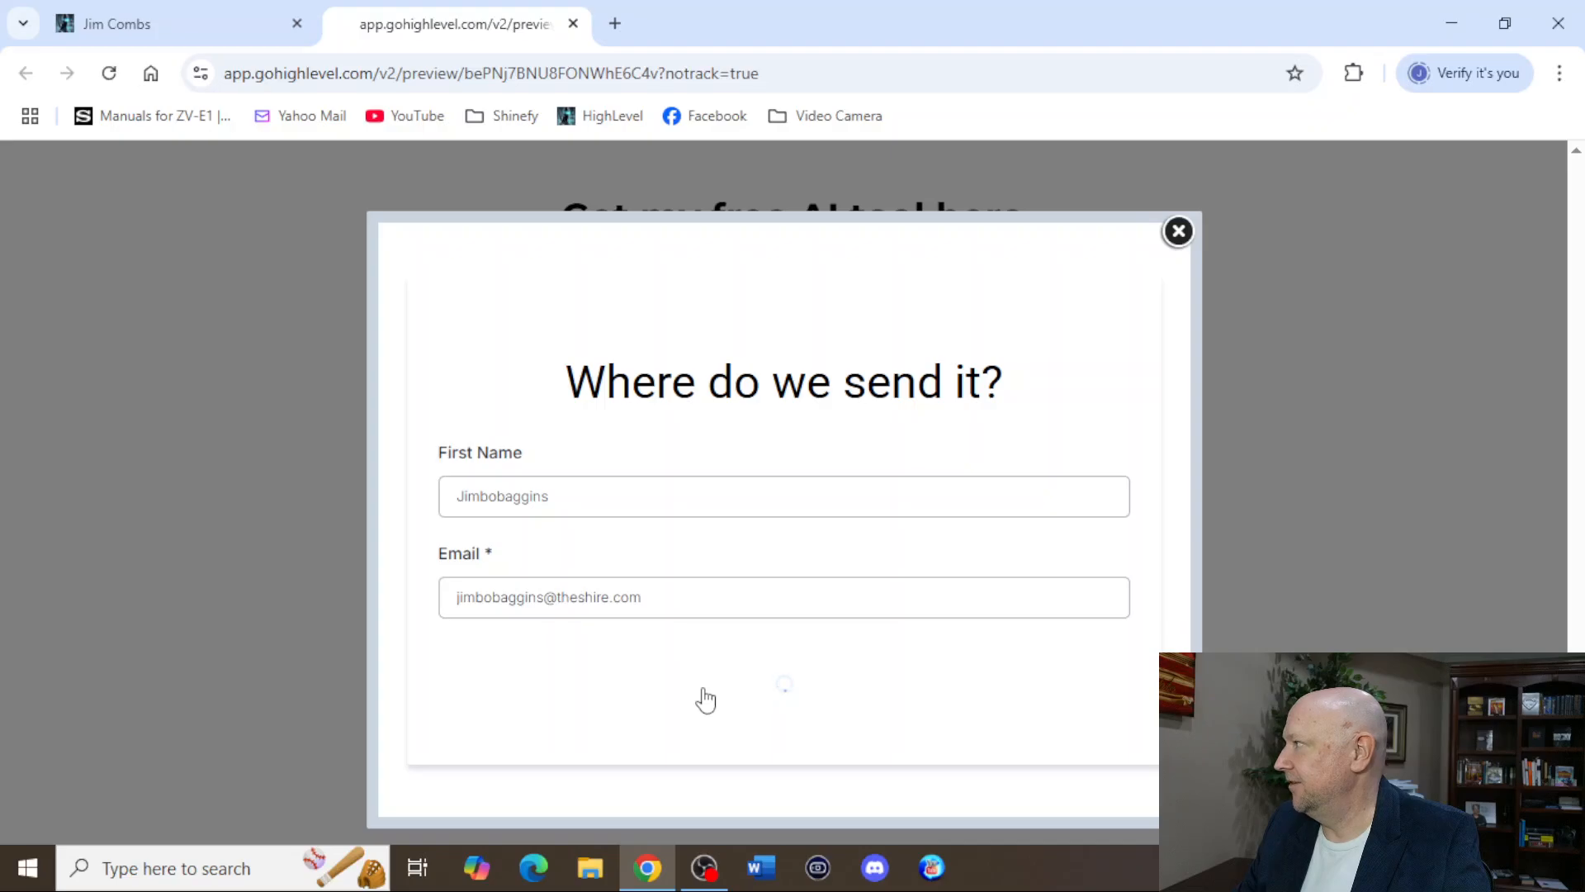